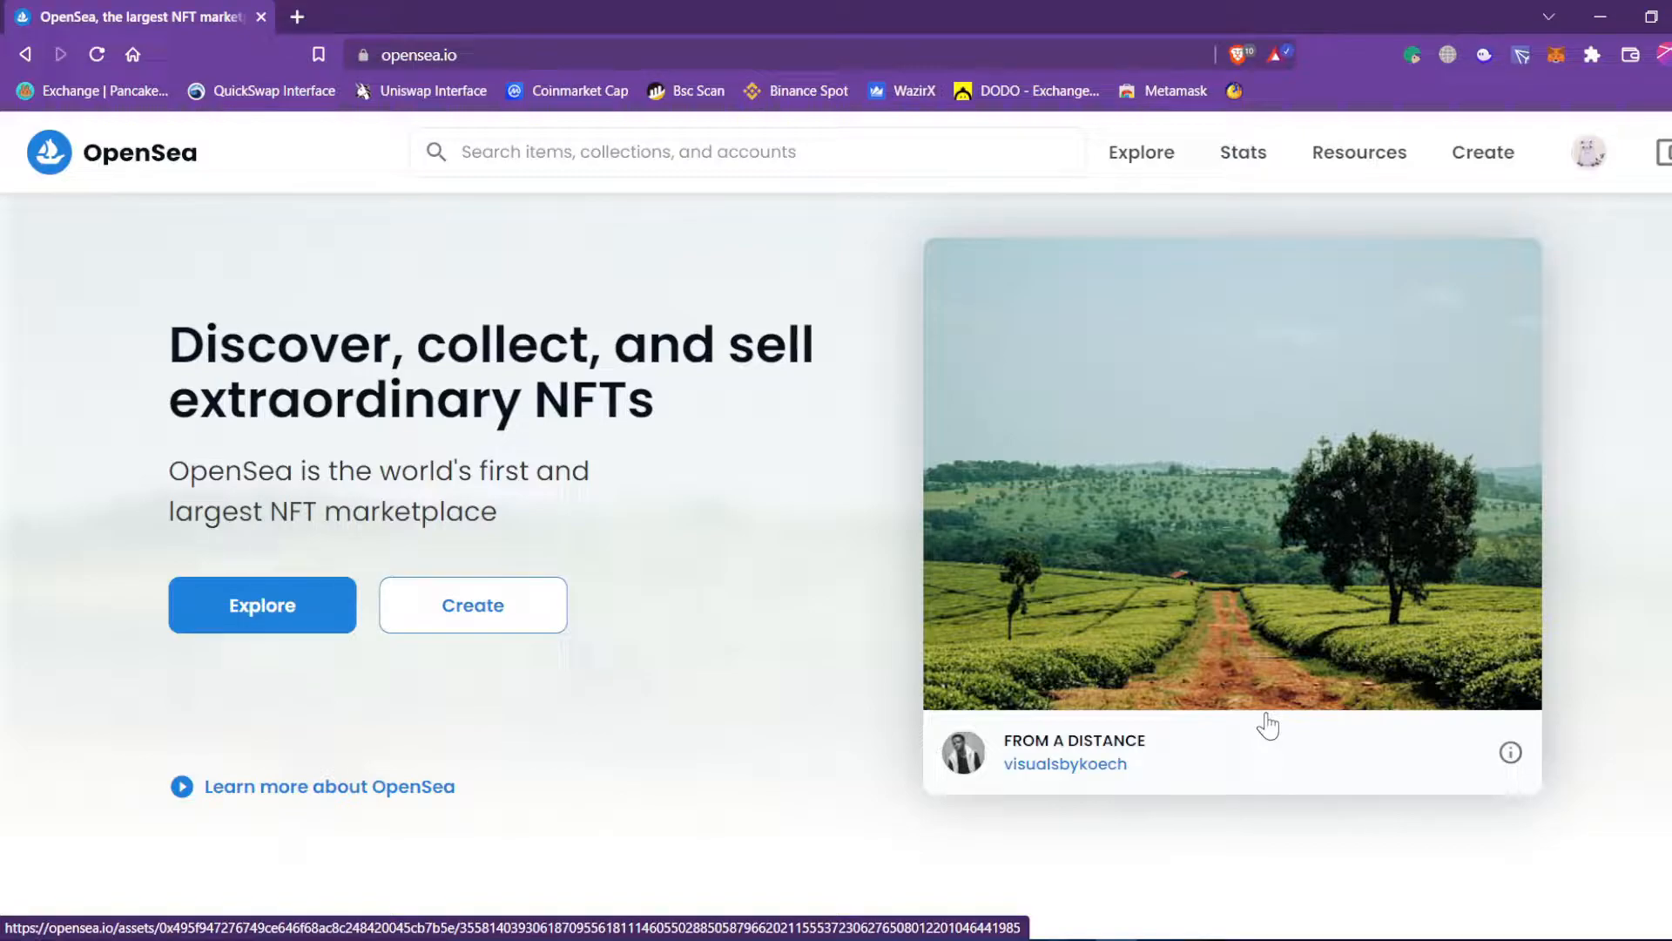
Log out of OpenSea from the avatar menu and bring up MetaMask's Welcome Back prompt.
click(457, 55)
click(676, 294)
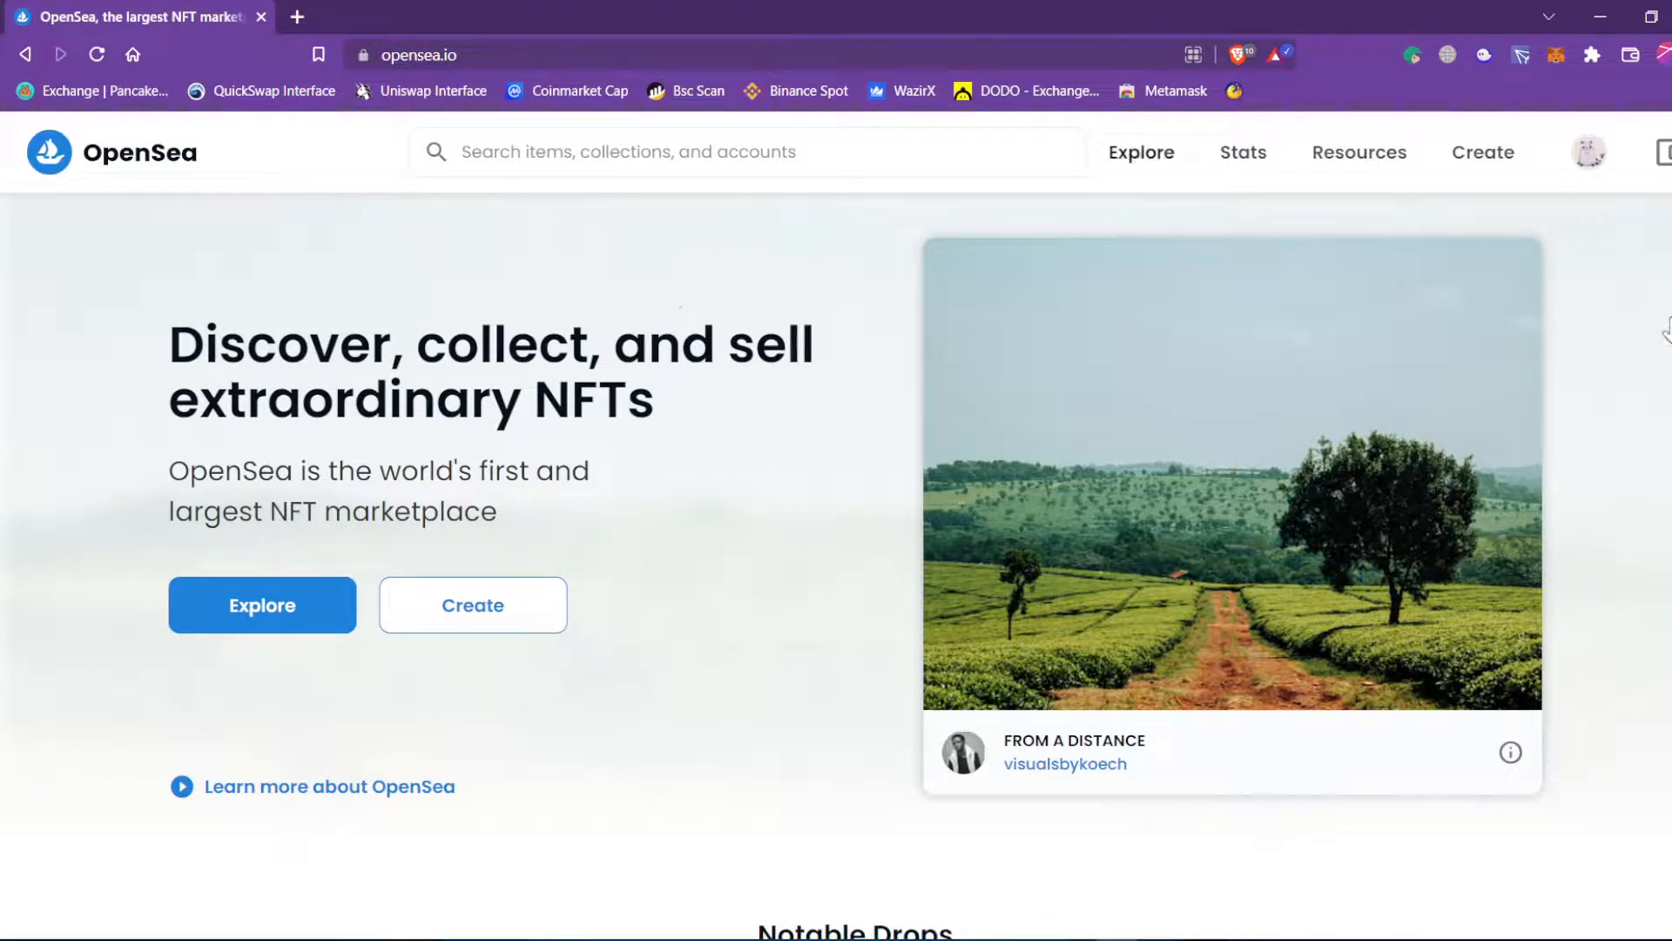
mouse_move(1588, 153)
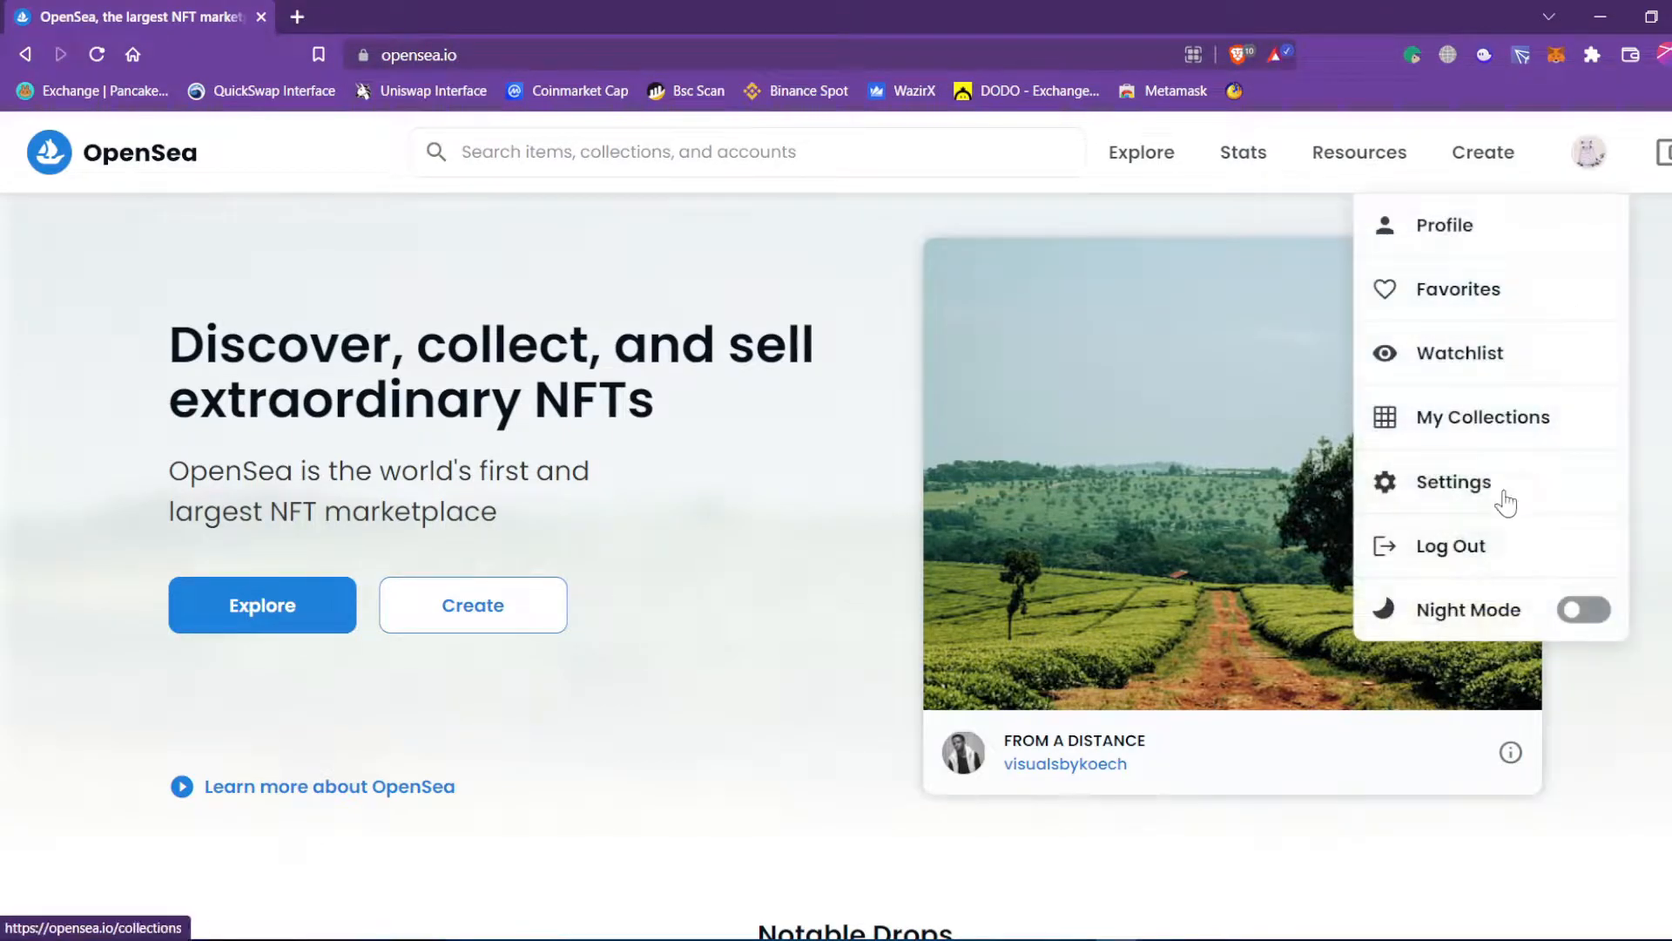
click(1491, 566)
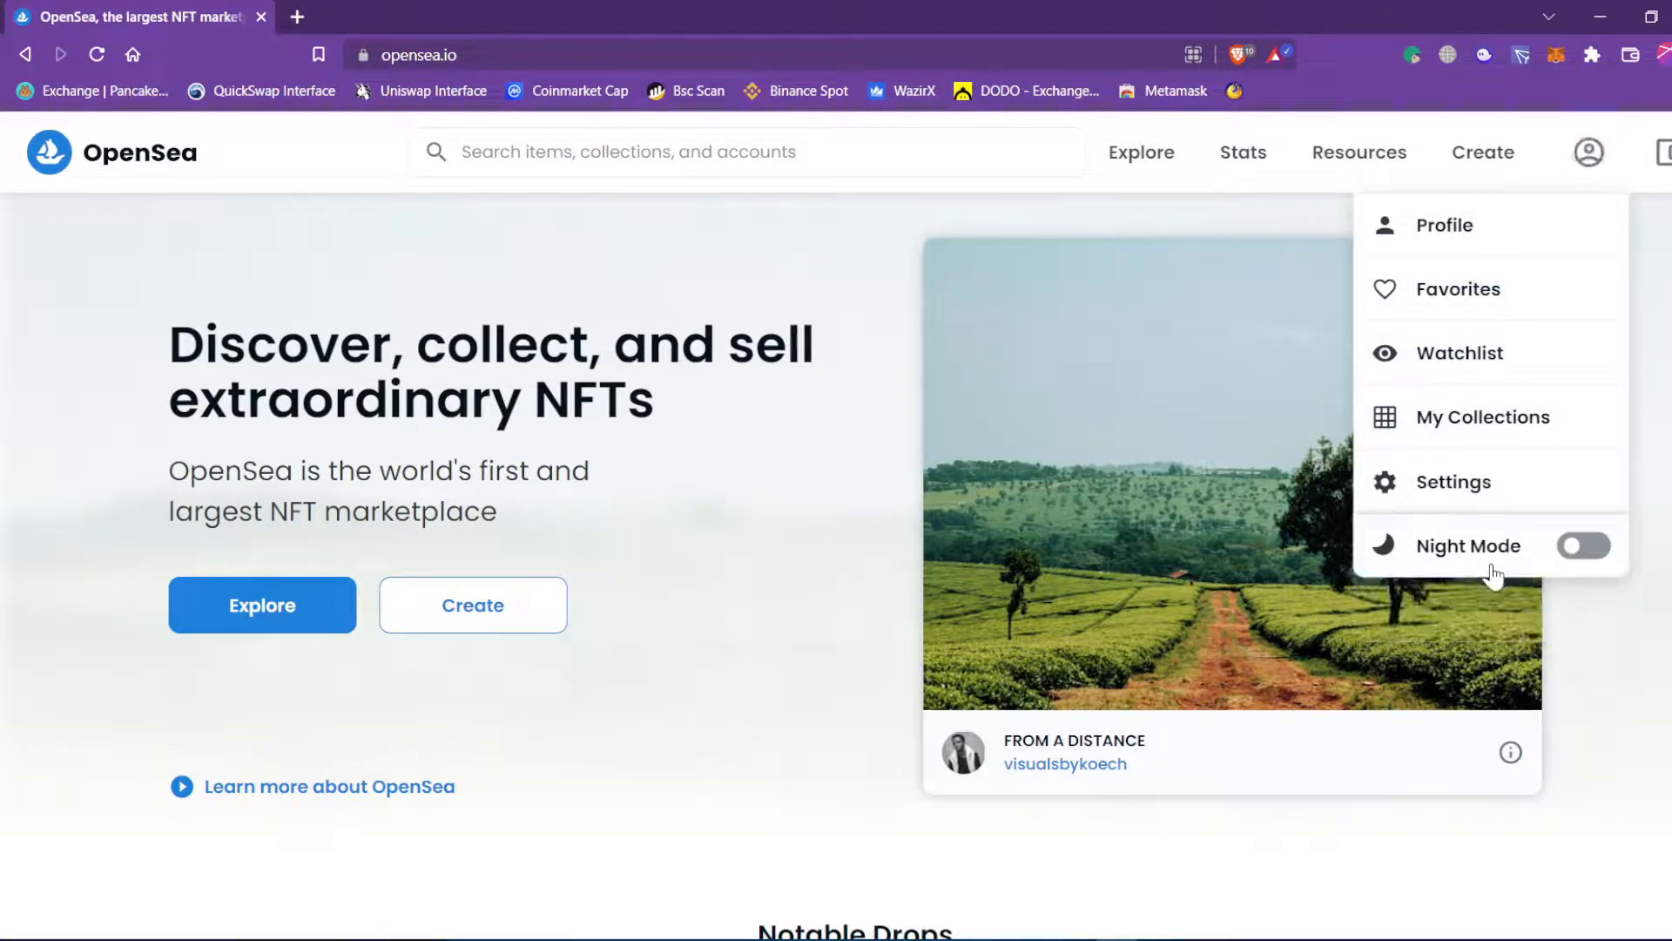
click(1553, 58)
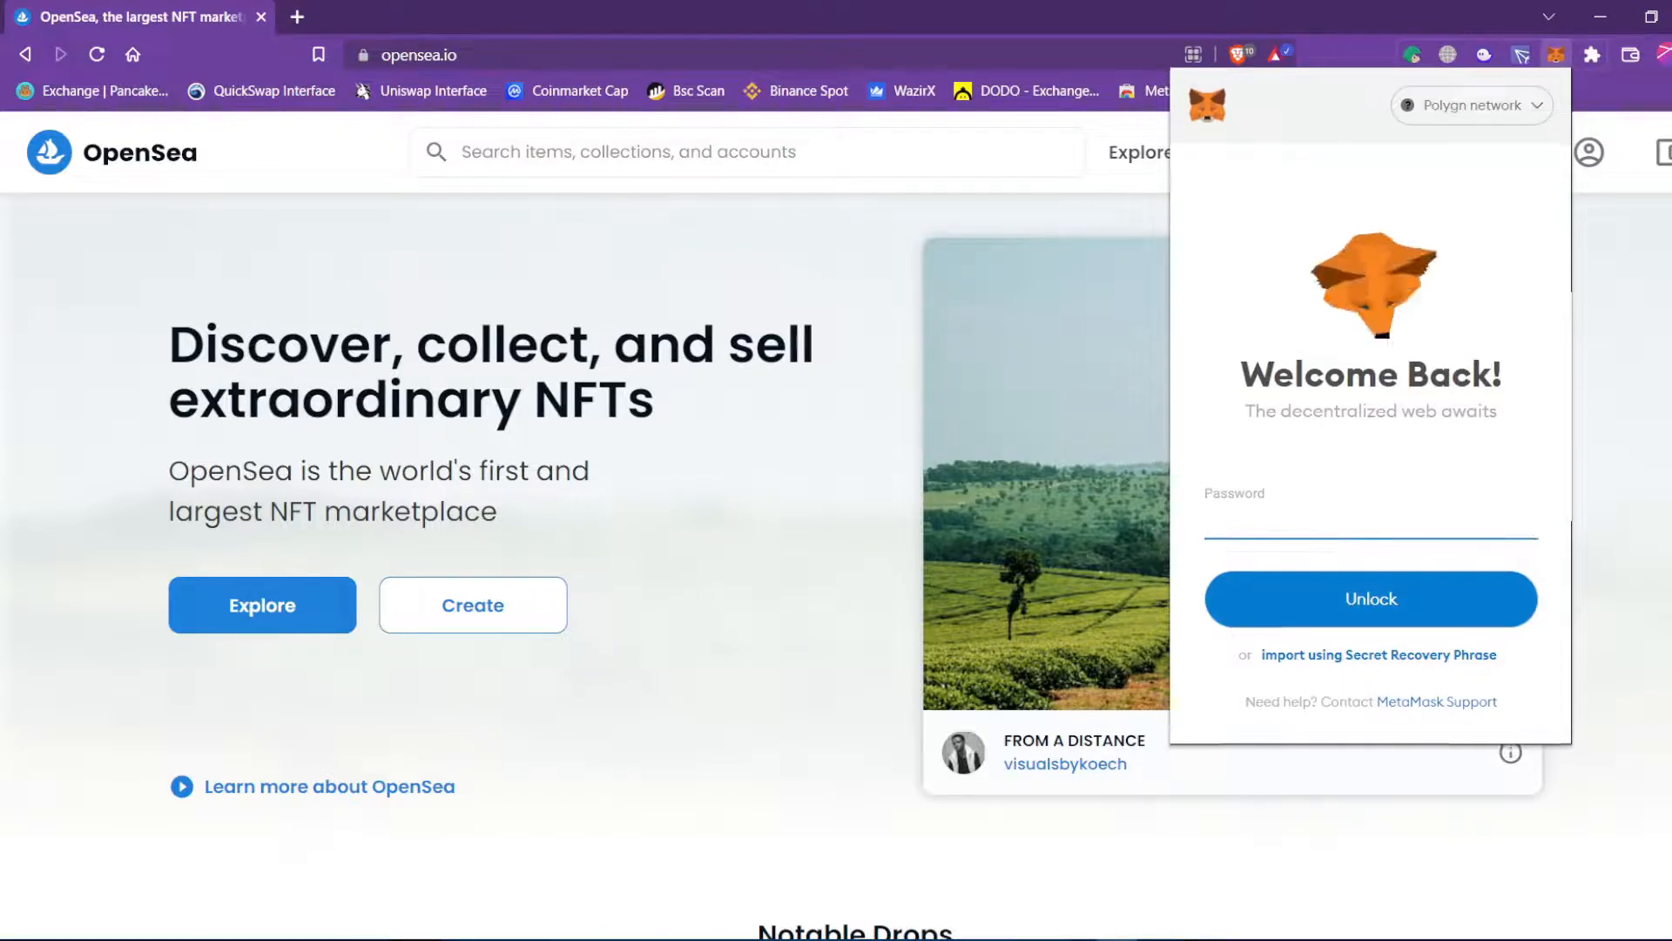
Unlock the MetaMask wallet with its password.
click(1664, 218)
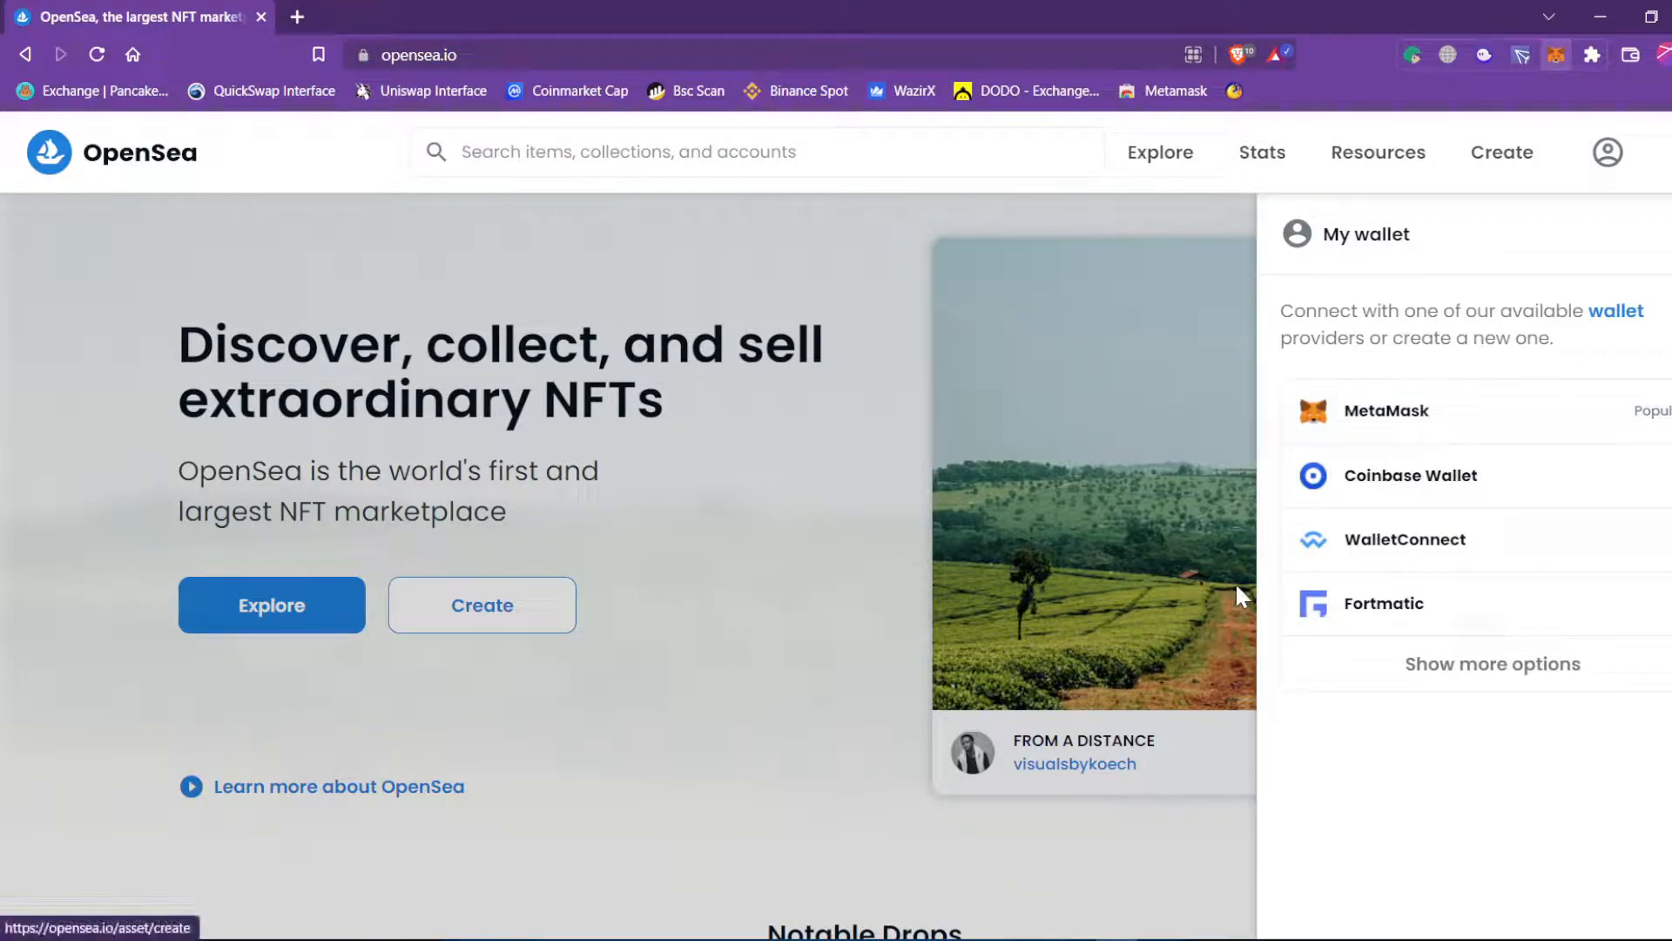
click(1557, 54)
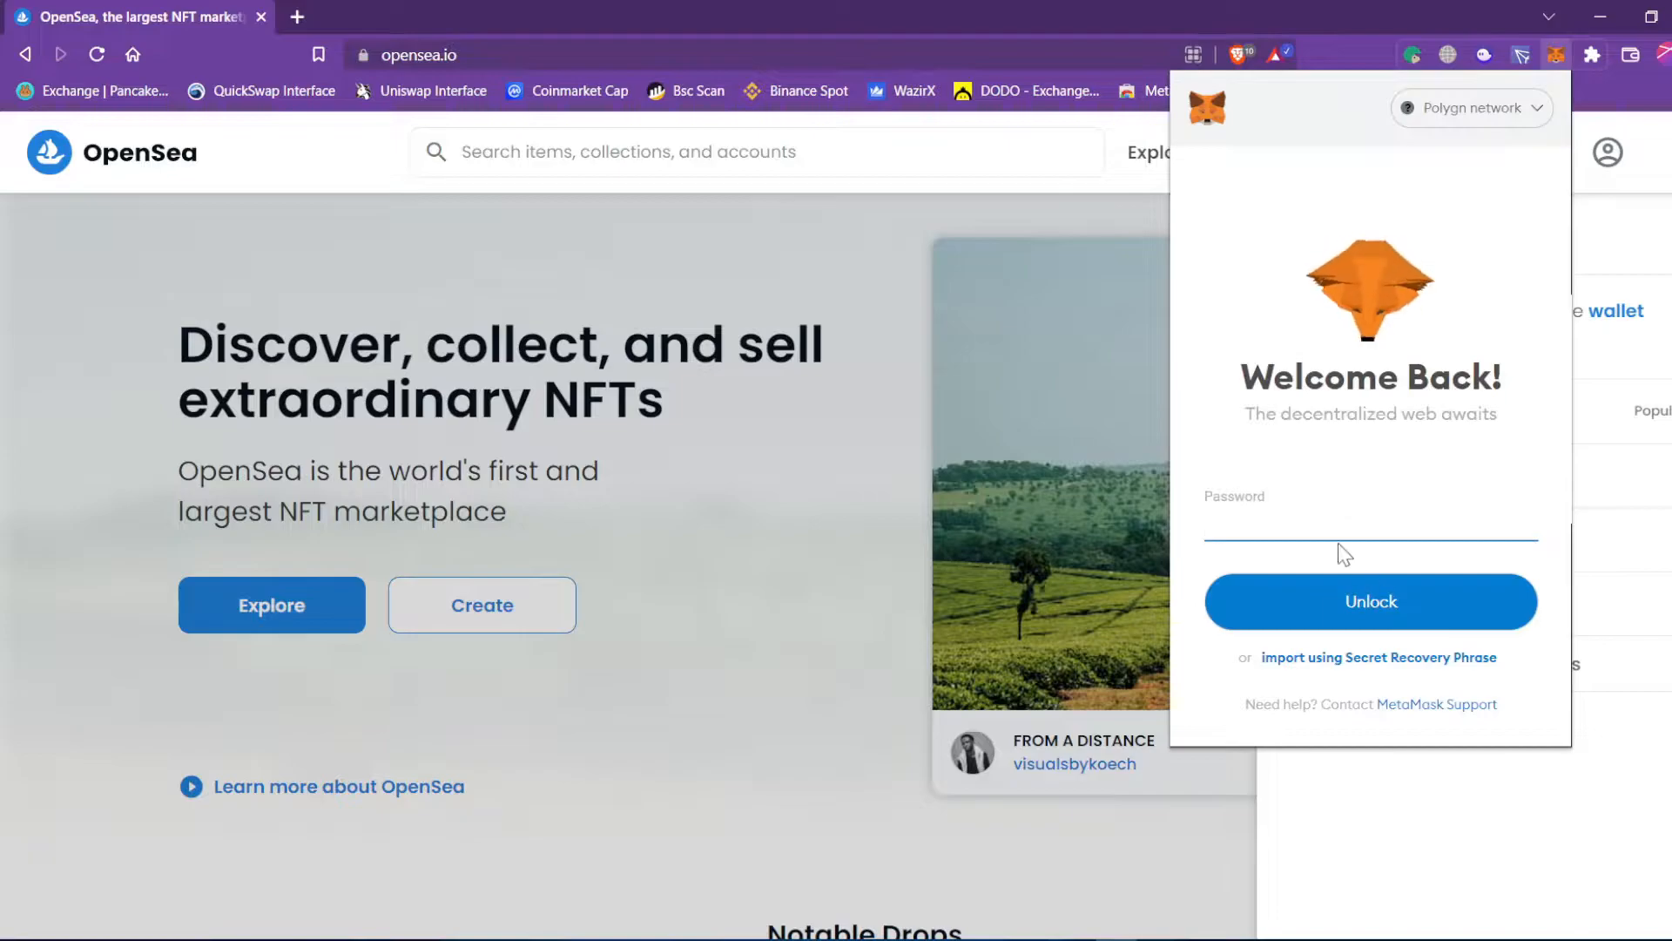
text(••••••••)
key(Return)
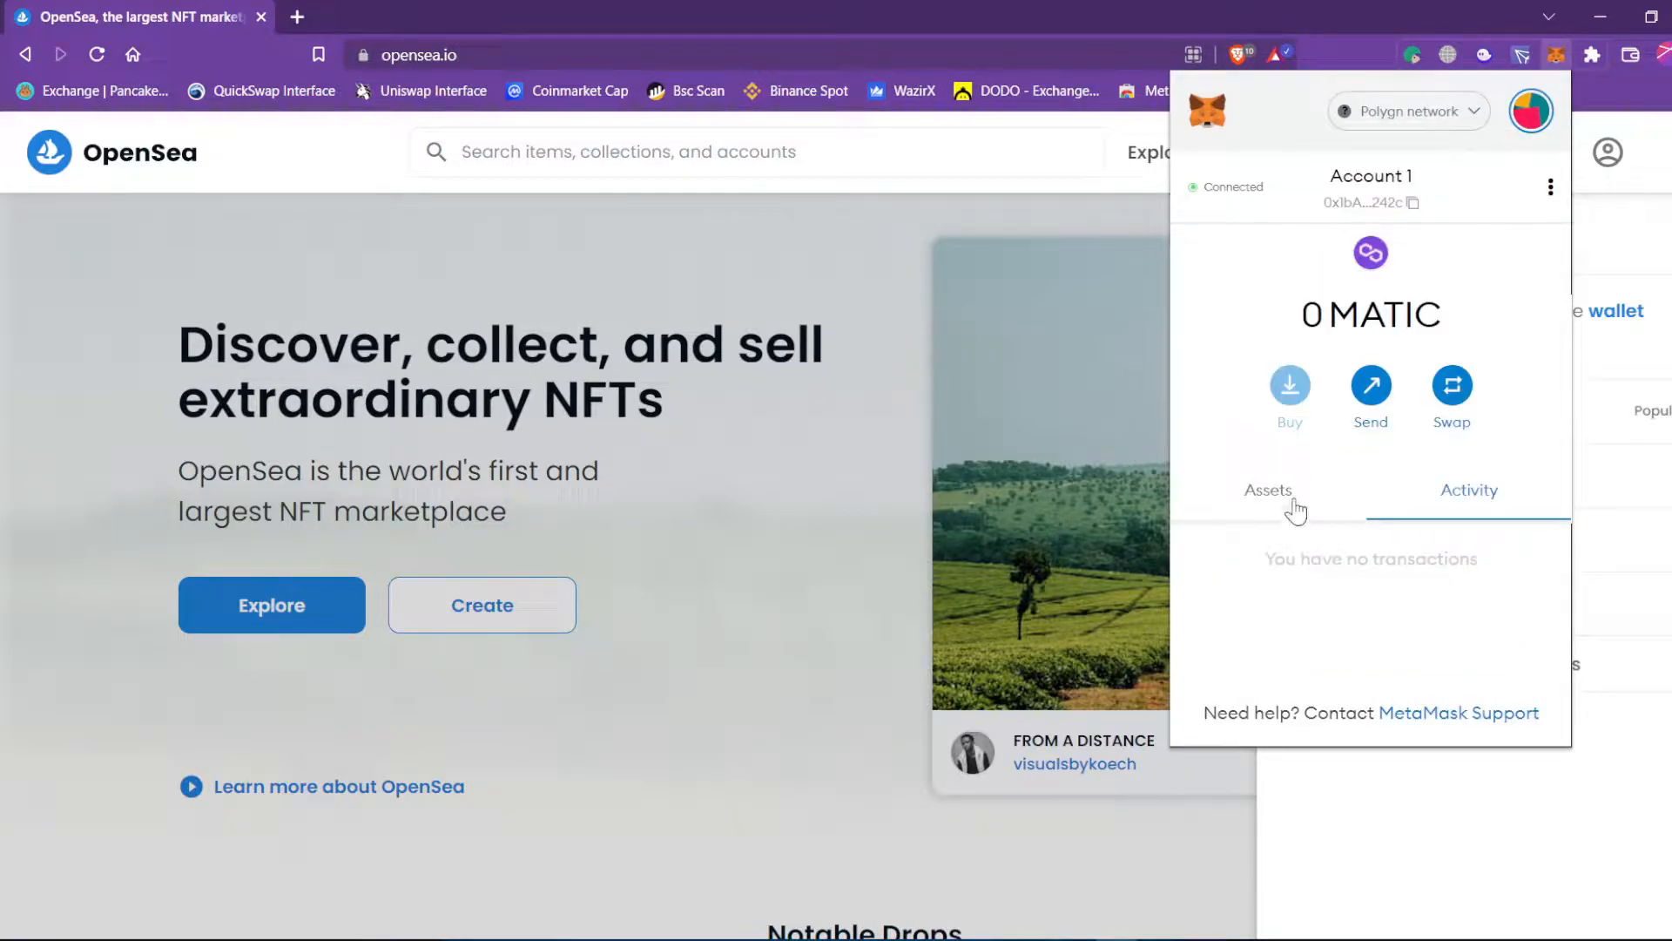
Check the 0 MATIC balance, reload OpenSea and confirm the wallet shows $0.00 USD.
click(1296, 509)
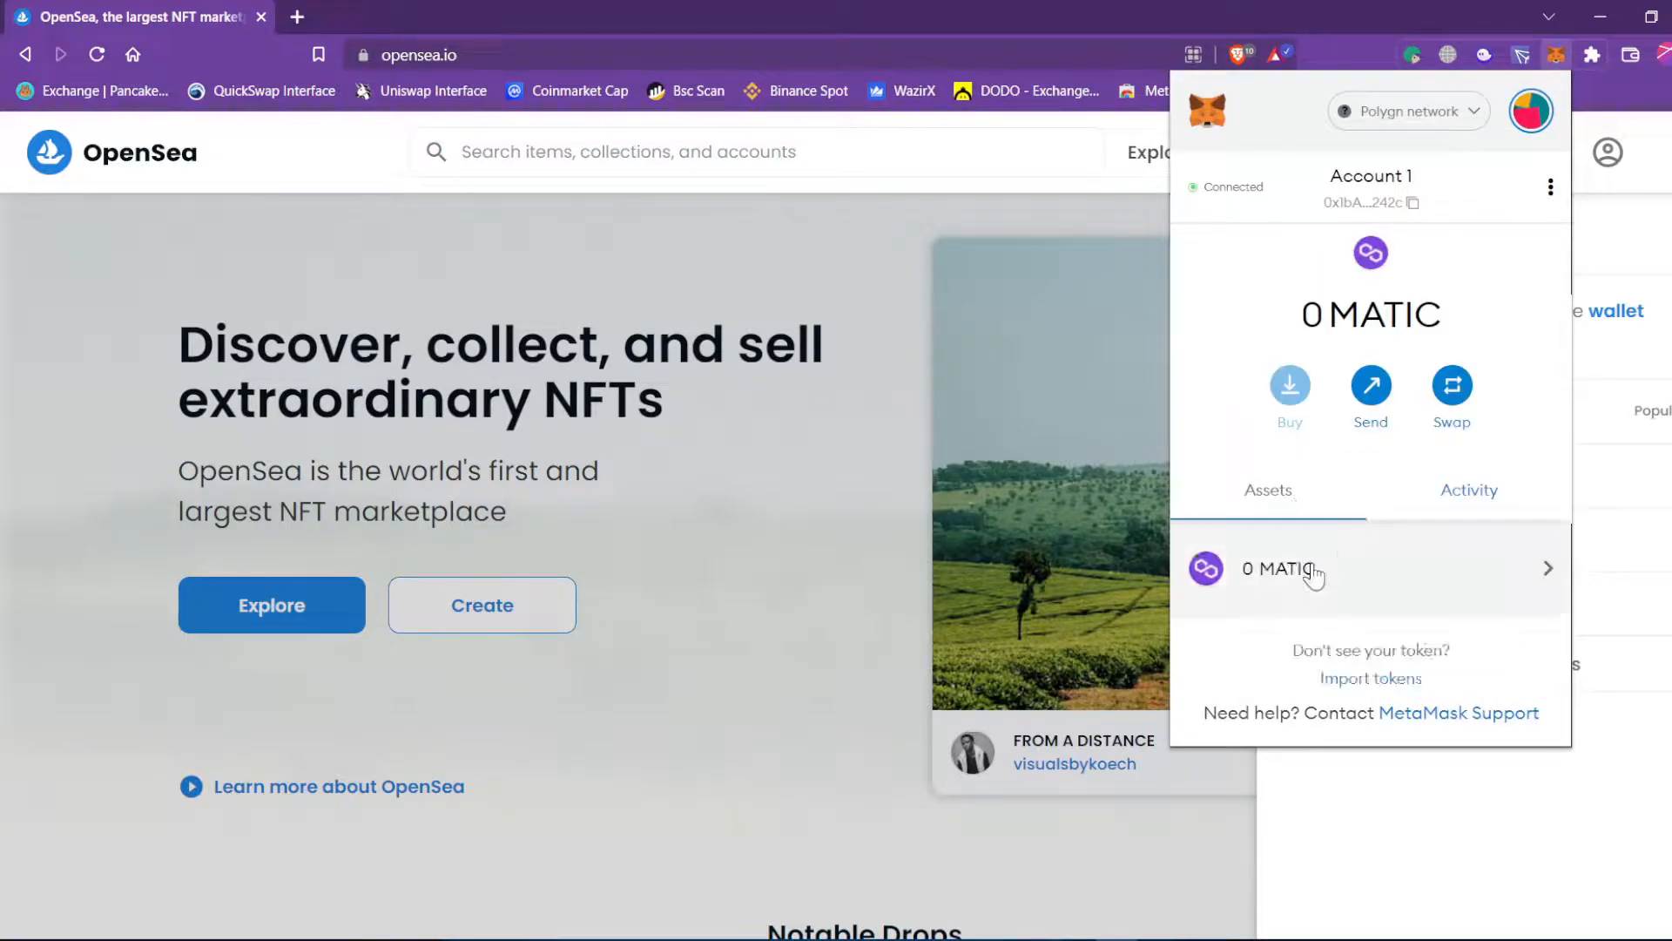
click(858, 335)
click(901, 402)
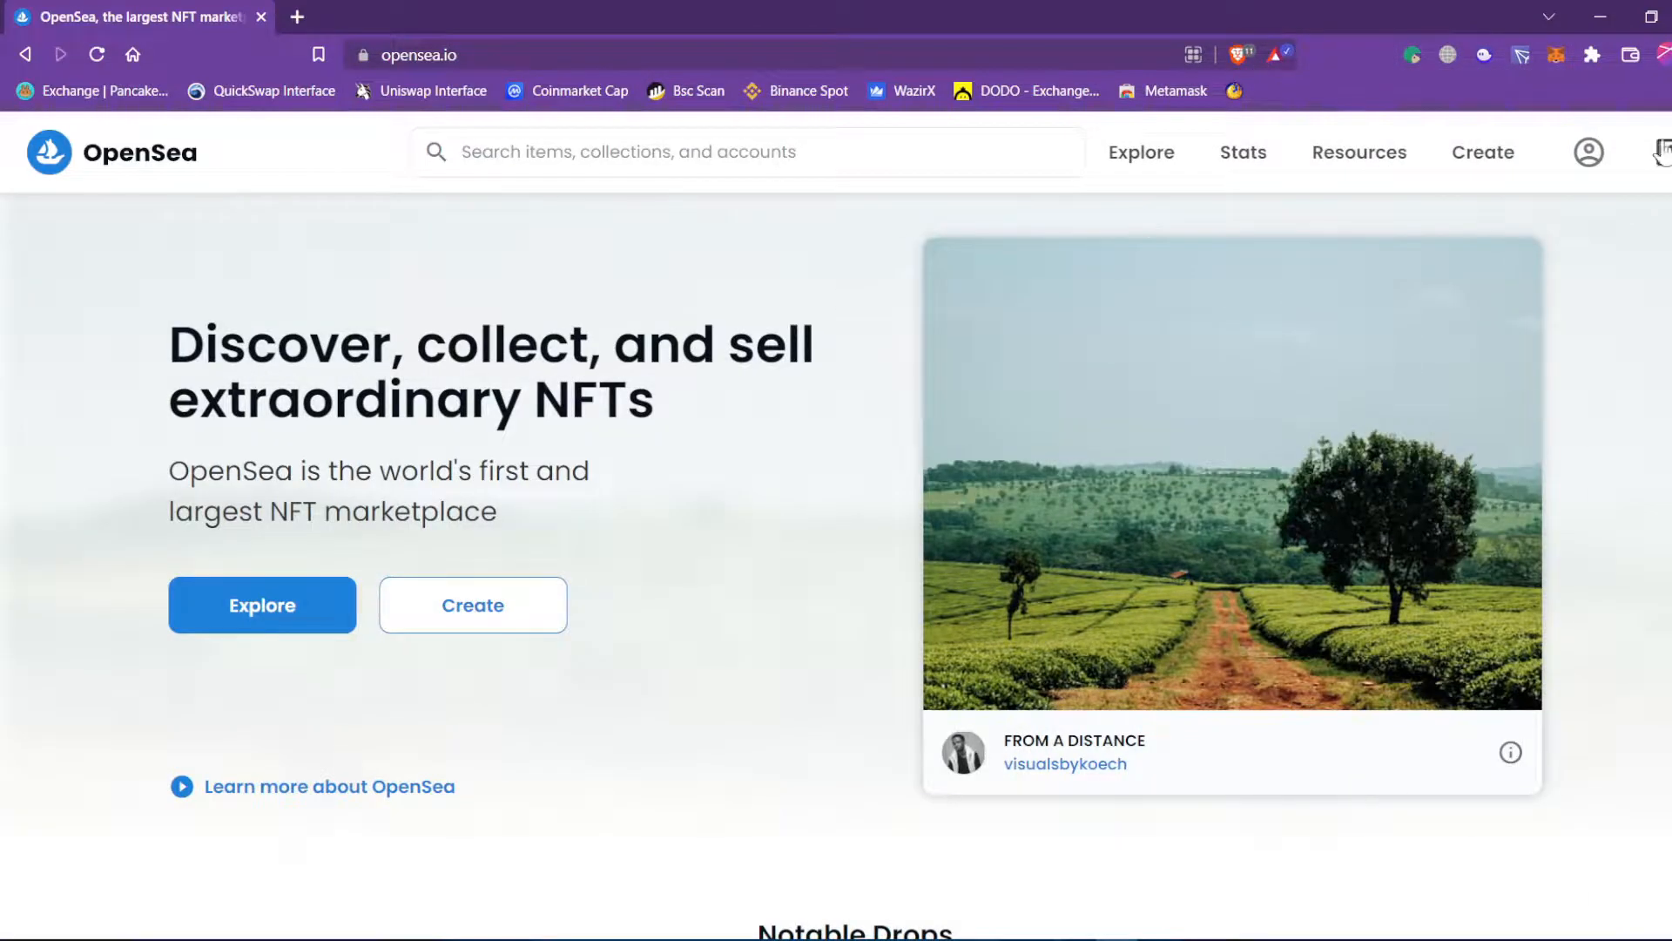
click(99, 51)
click(1665, 152)
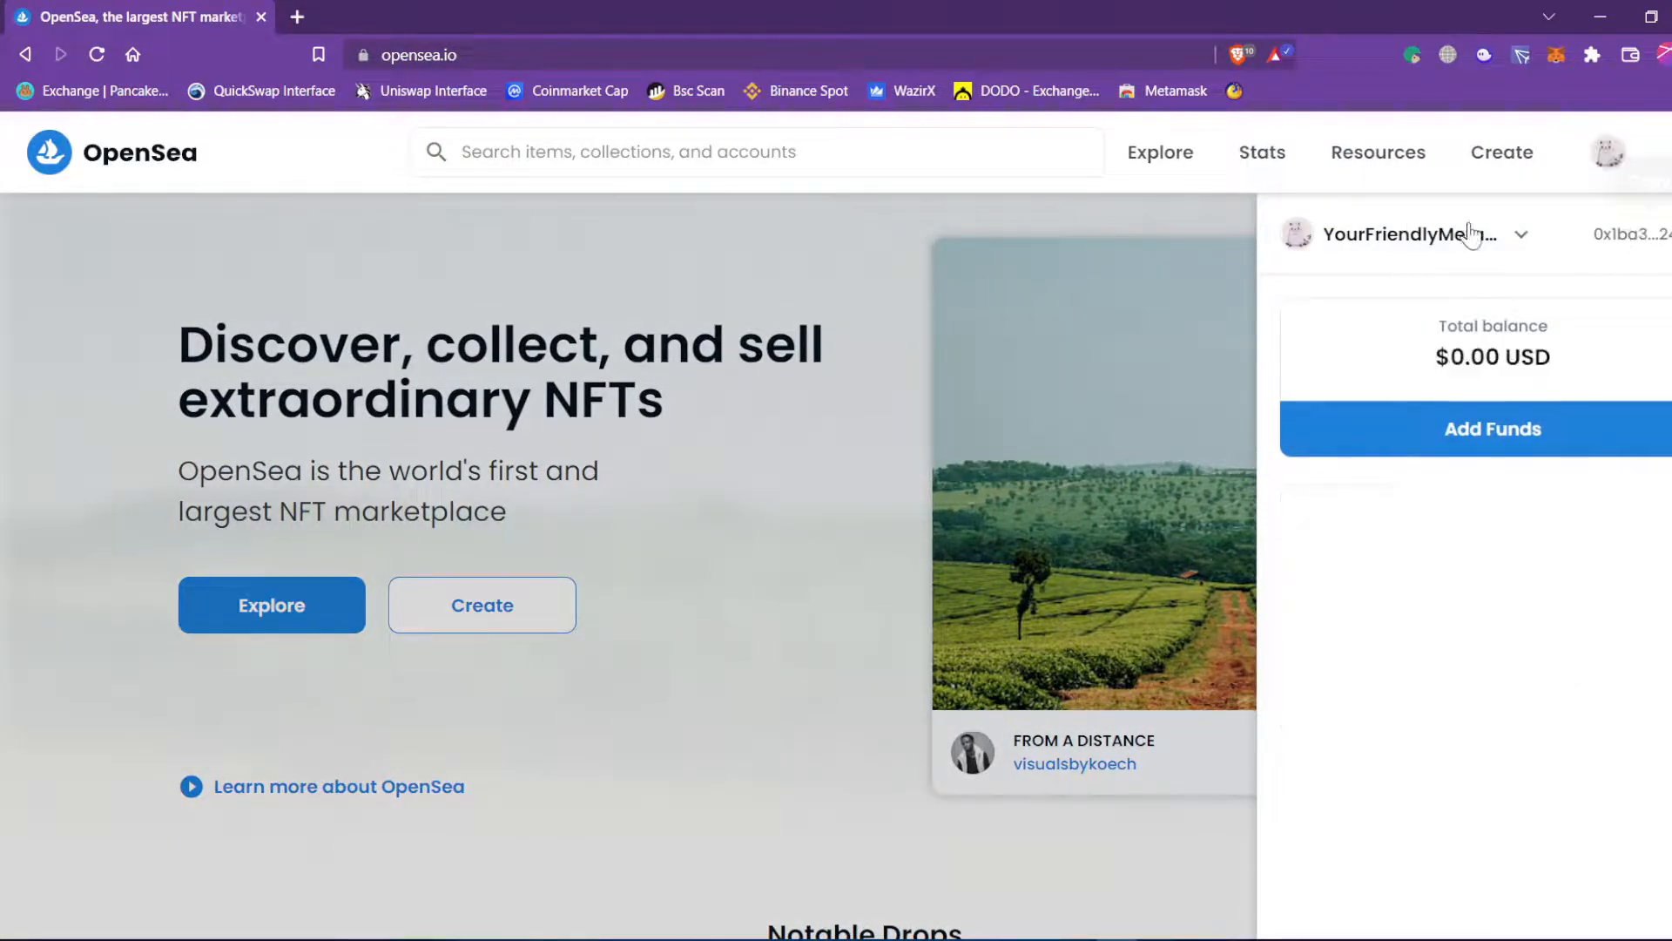
Log out of OpenSea and reconnect through the MetaMask wallet option.
click(1601, 177)
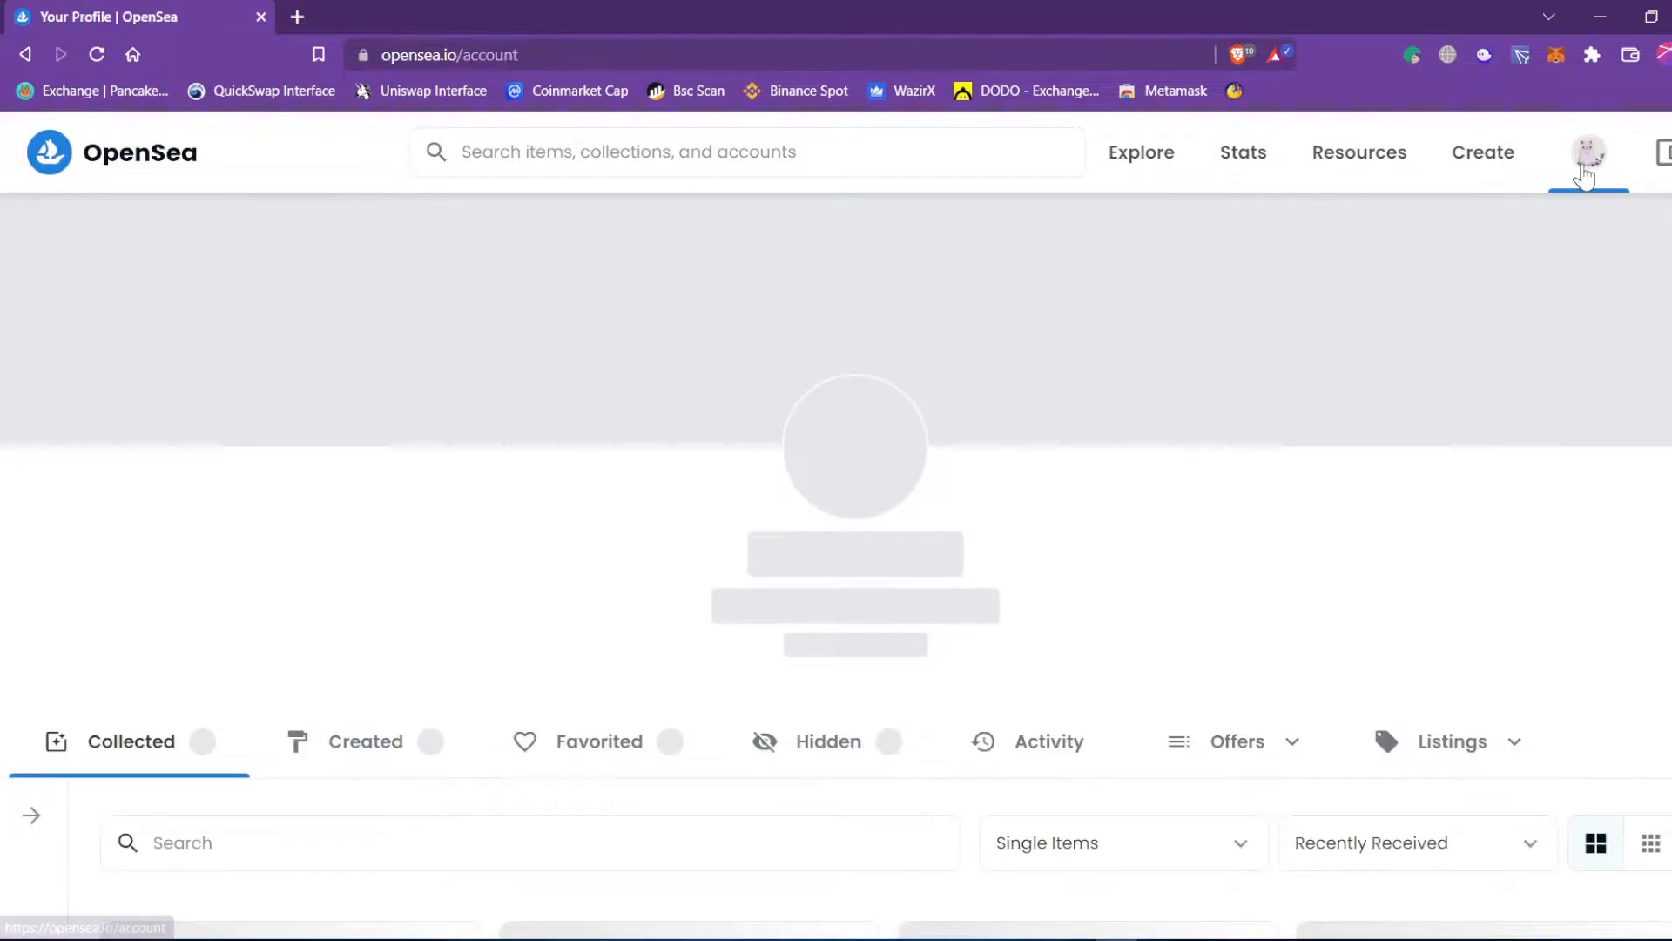
mouse_move(1586, 161)
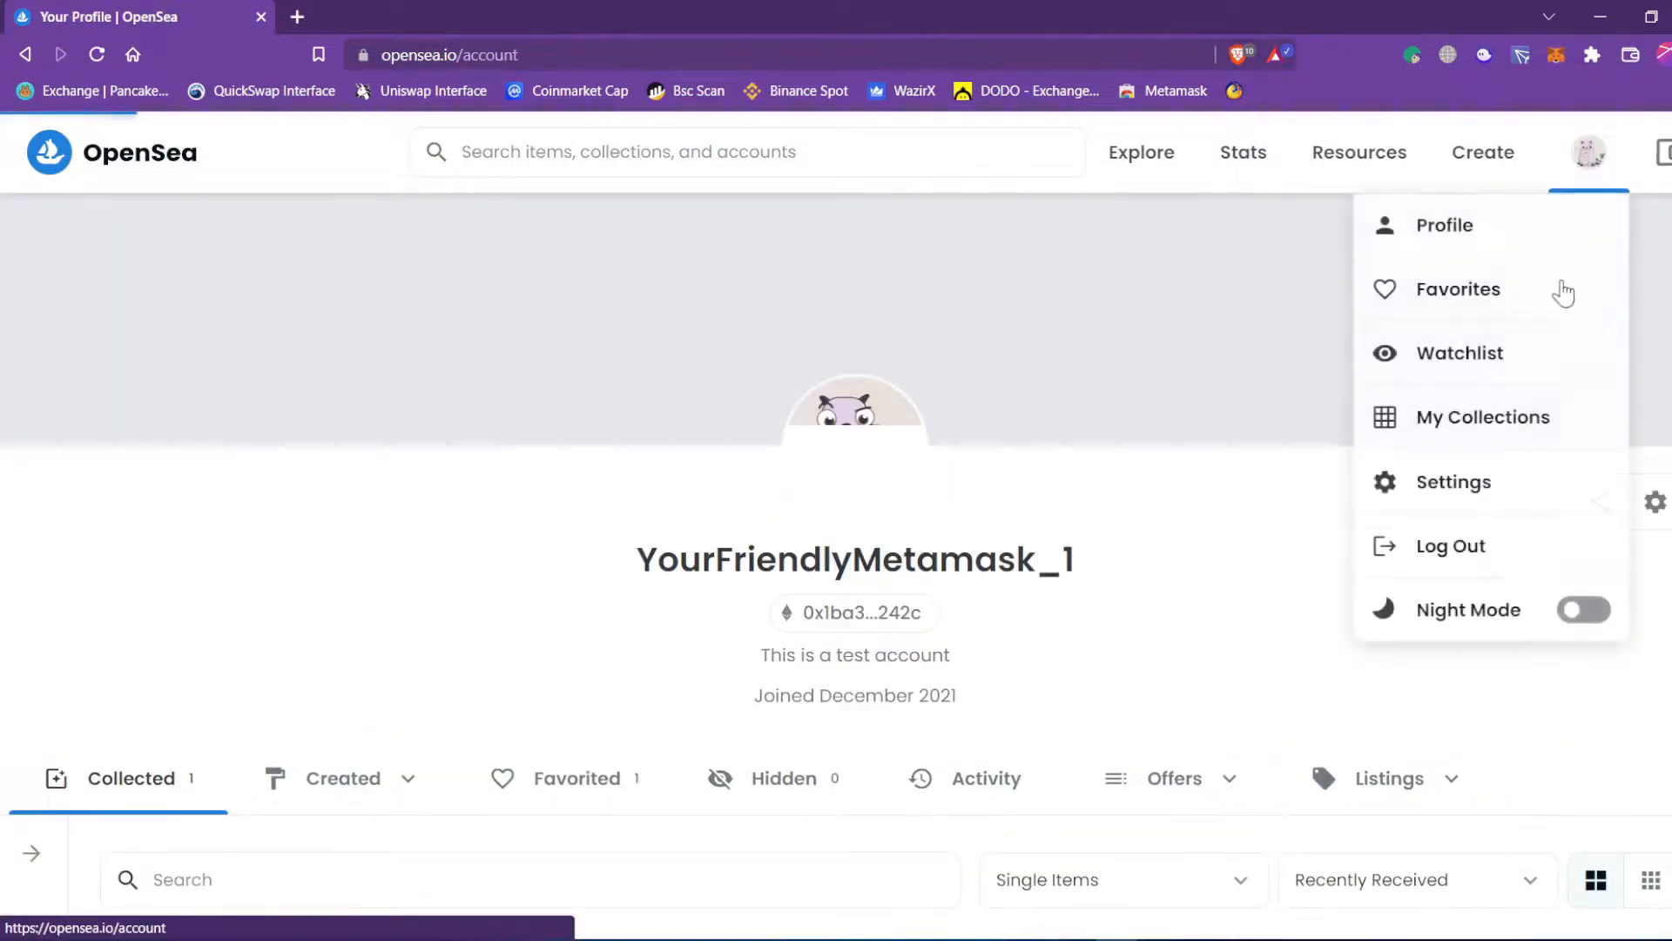
click(1502, 566)
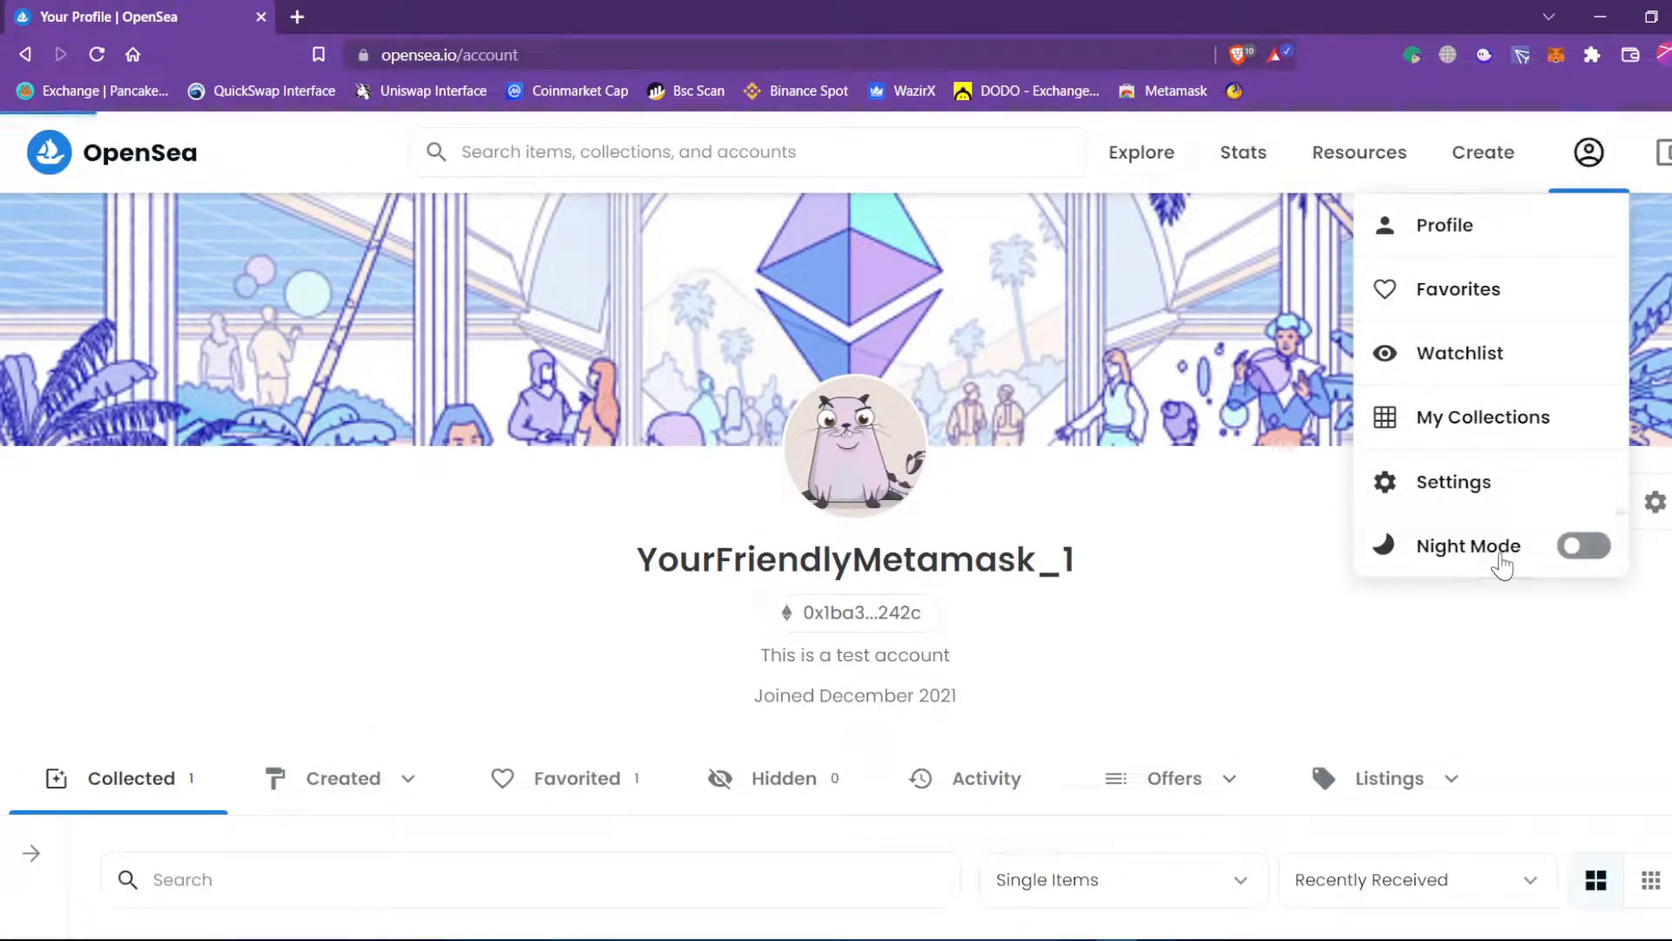
mouse_move(1594, 155)
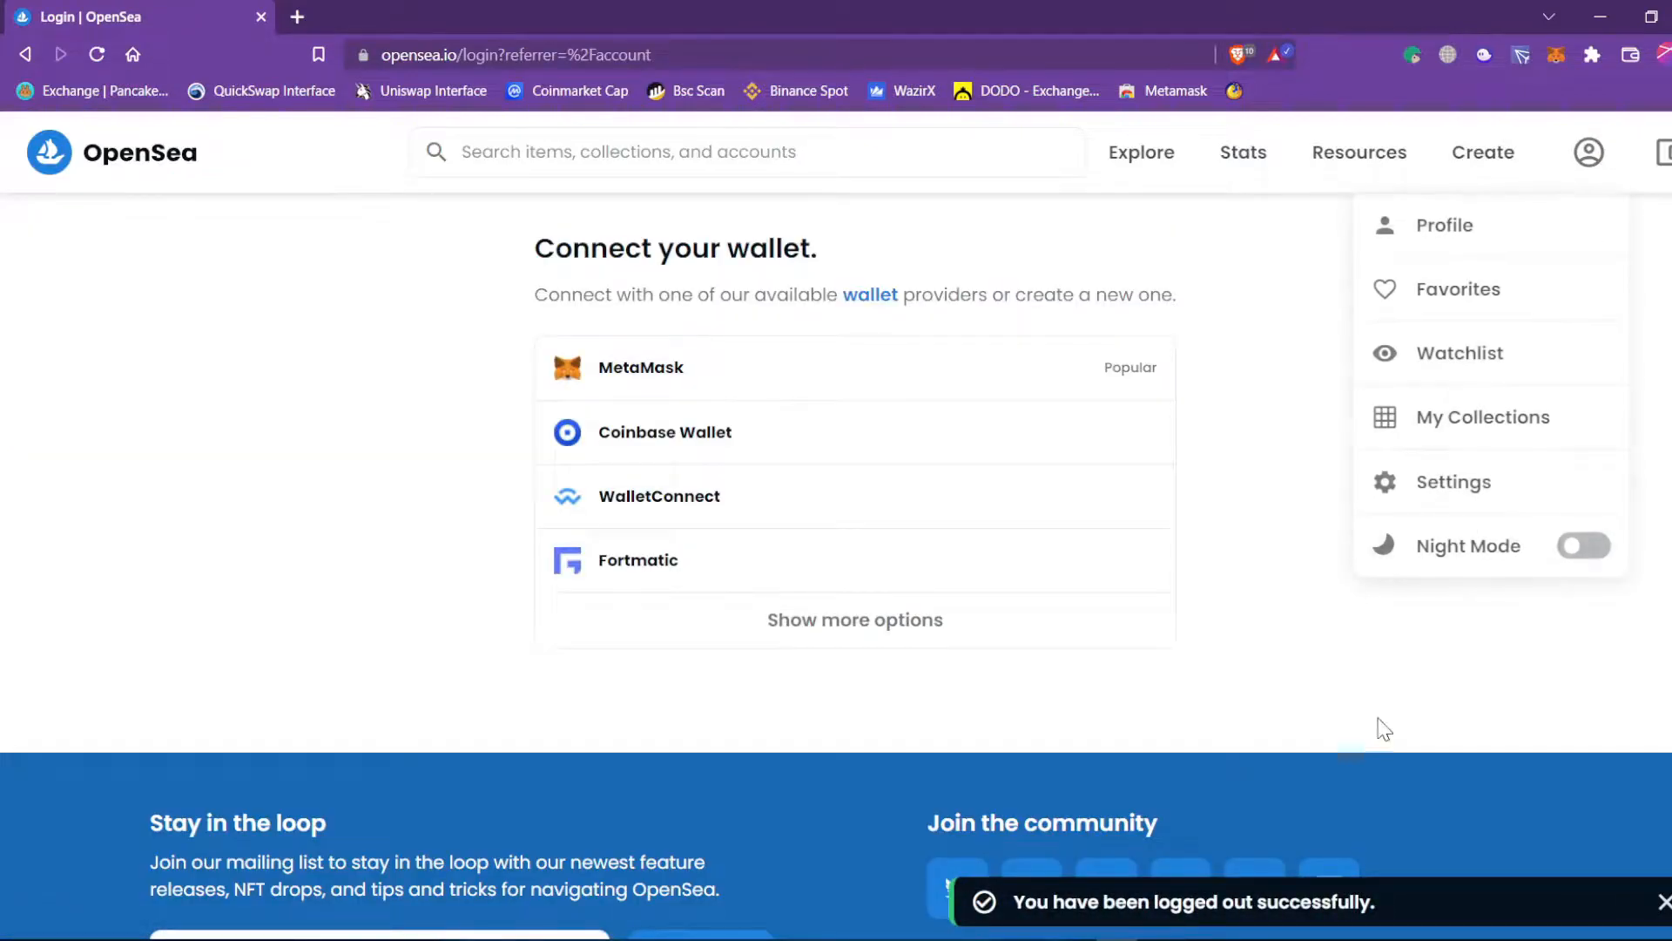
click(1663, 157)
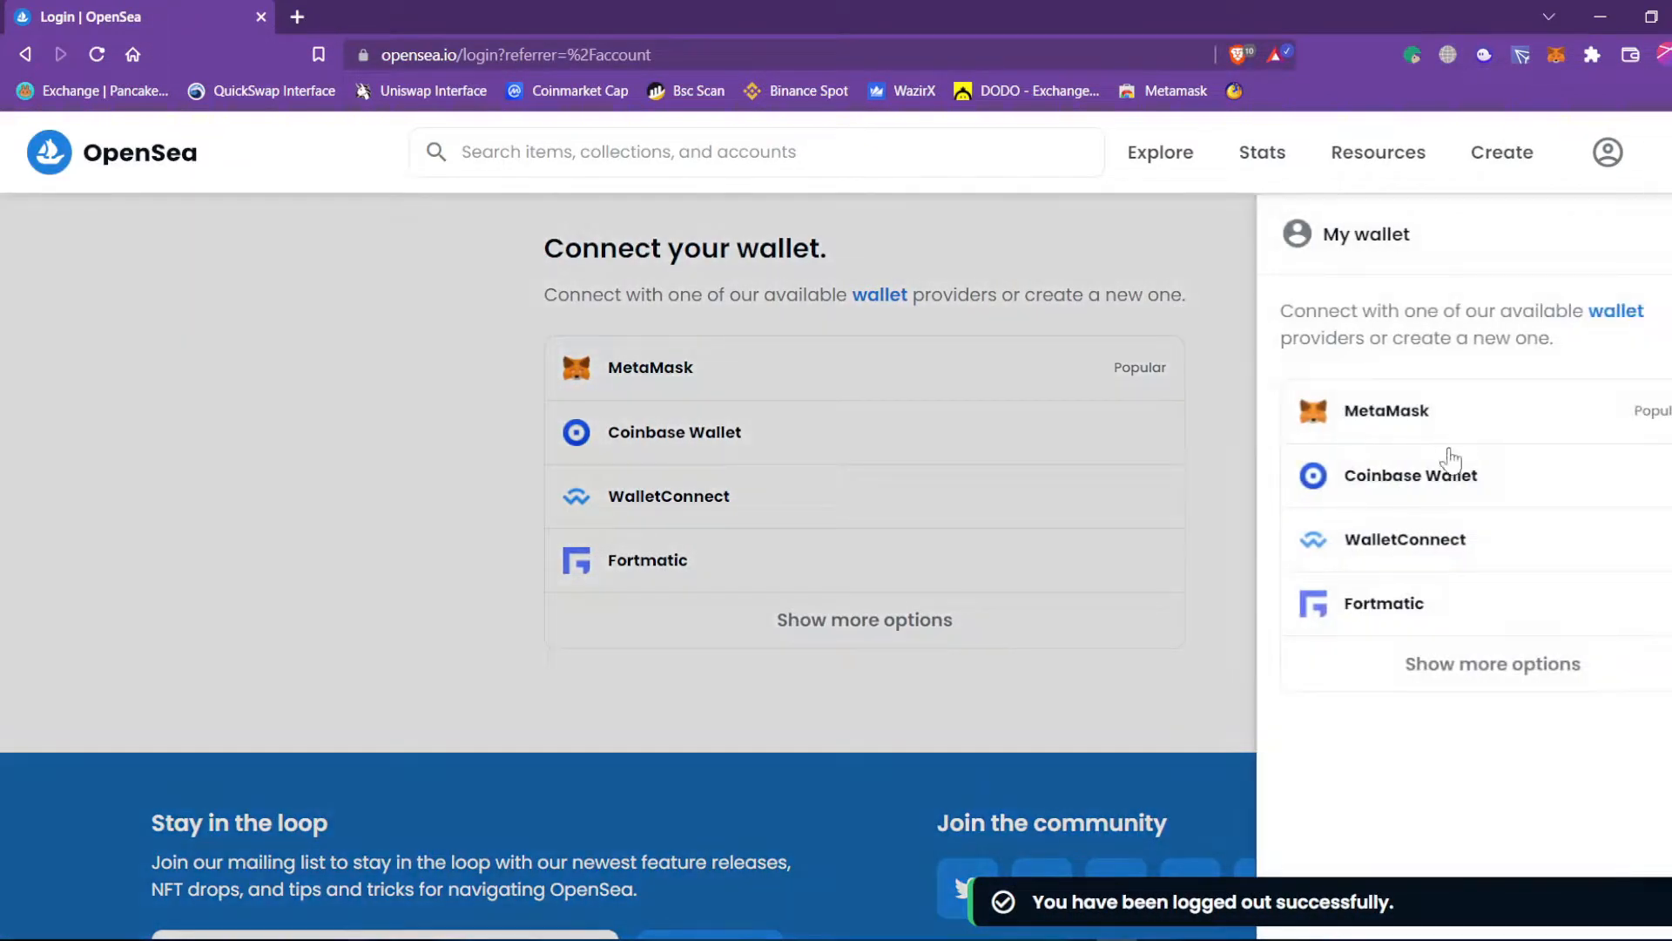
click(1416, 422)
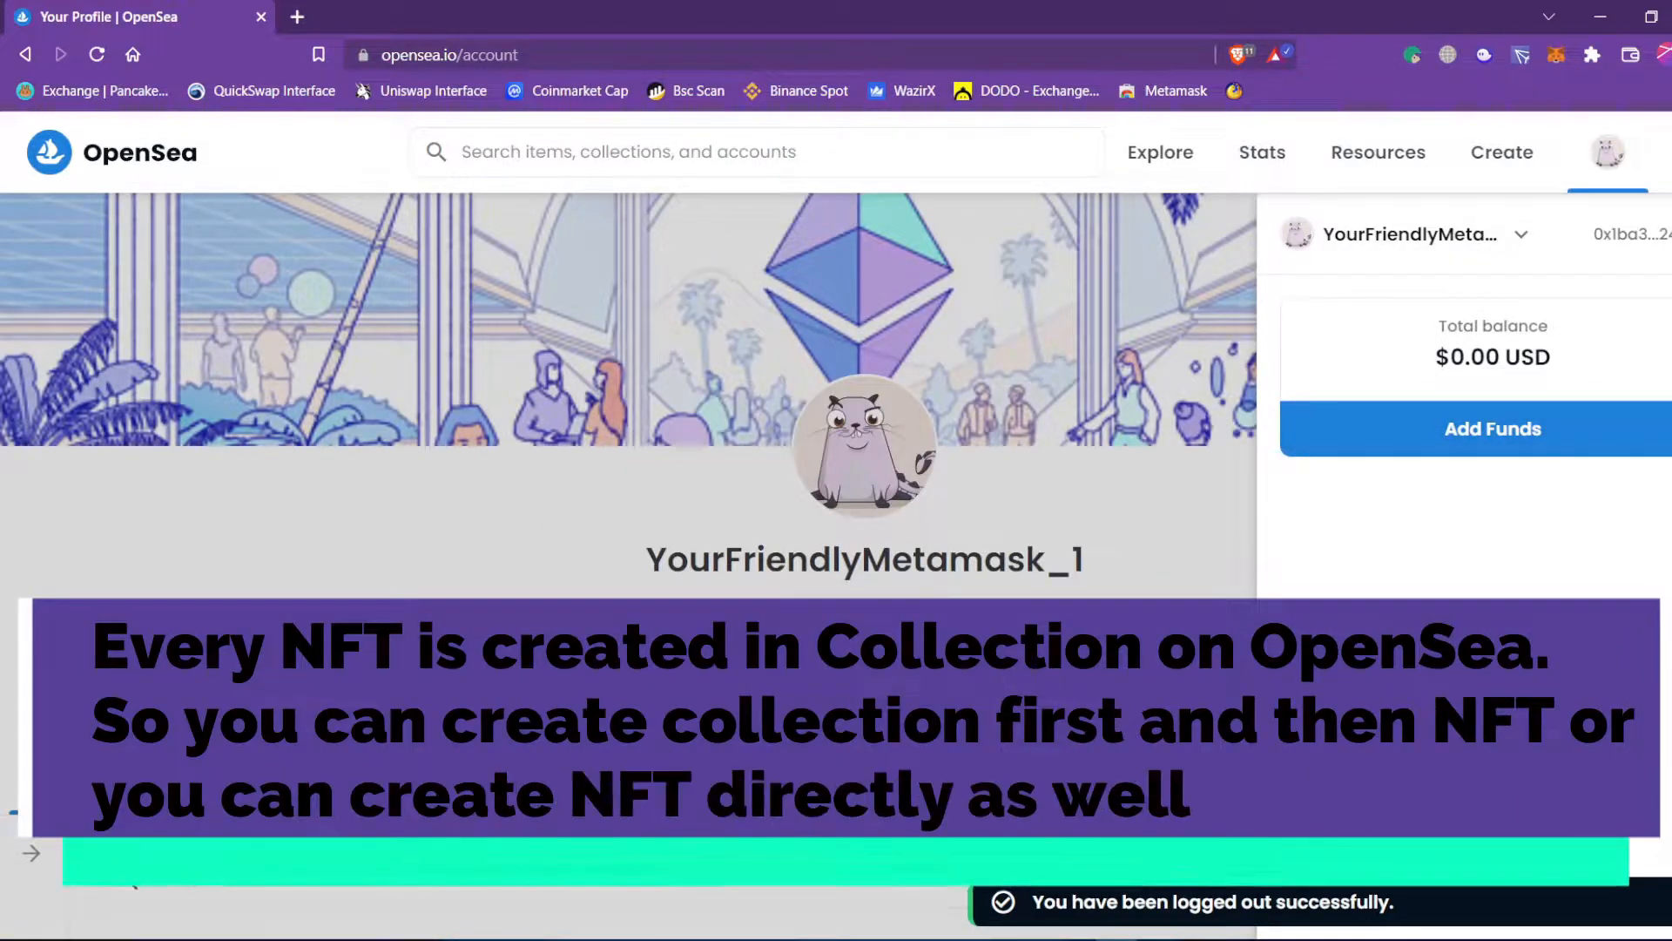
click(1193, 542)
Review the profile name, bio and the collected Ferrari SF90 Stradale NFT.
drag(735, 562, 1064, 566)
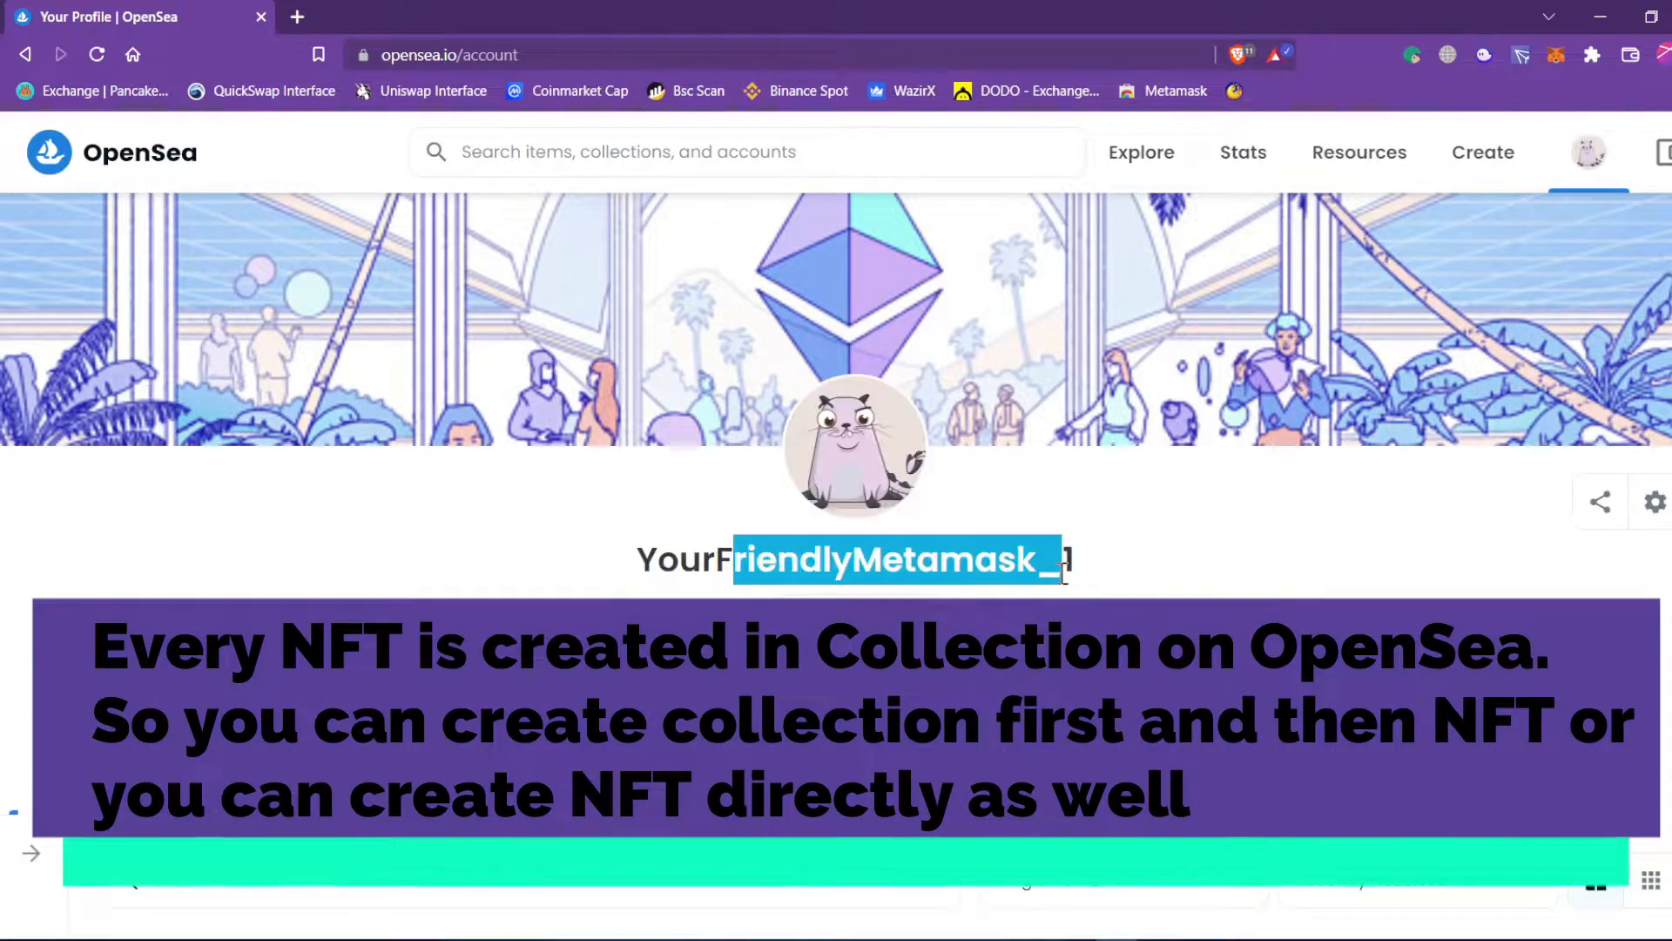
click(1145, 546)
scroll(1144, 547, down, 4)
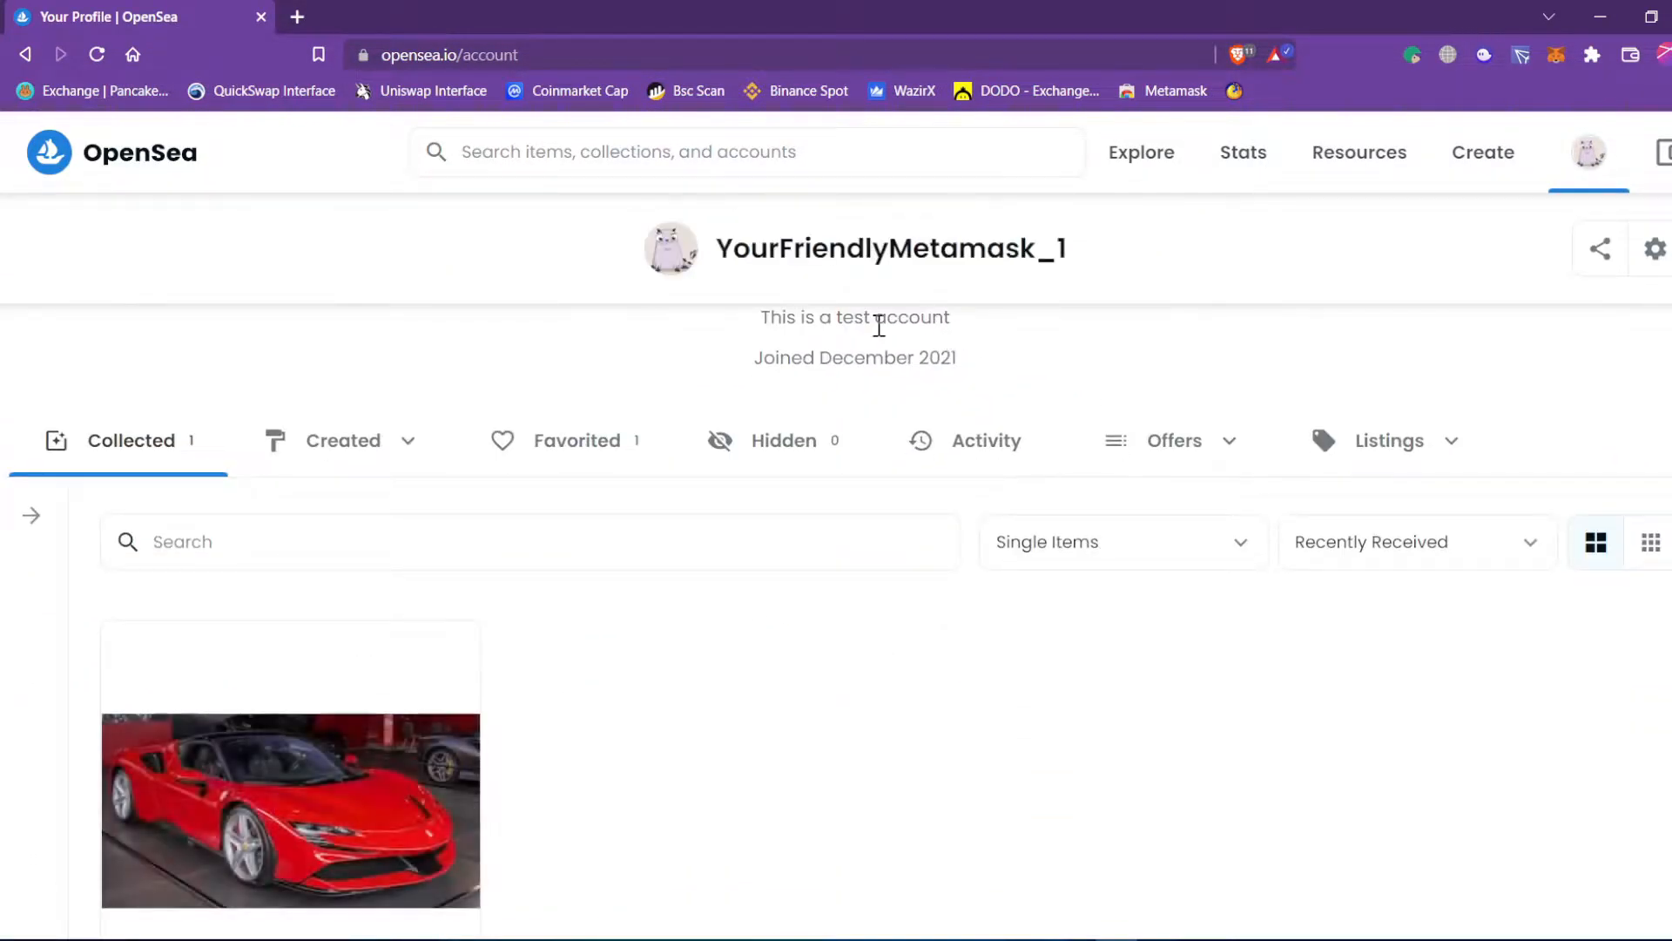
double_click(865, 321)
click(1022, 365)
scroll(926, 463, down, 3)
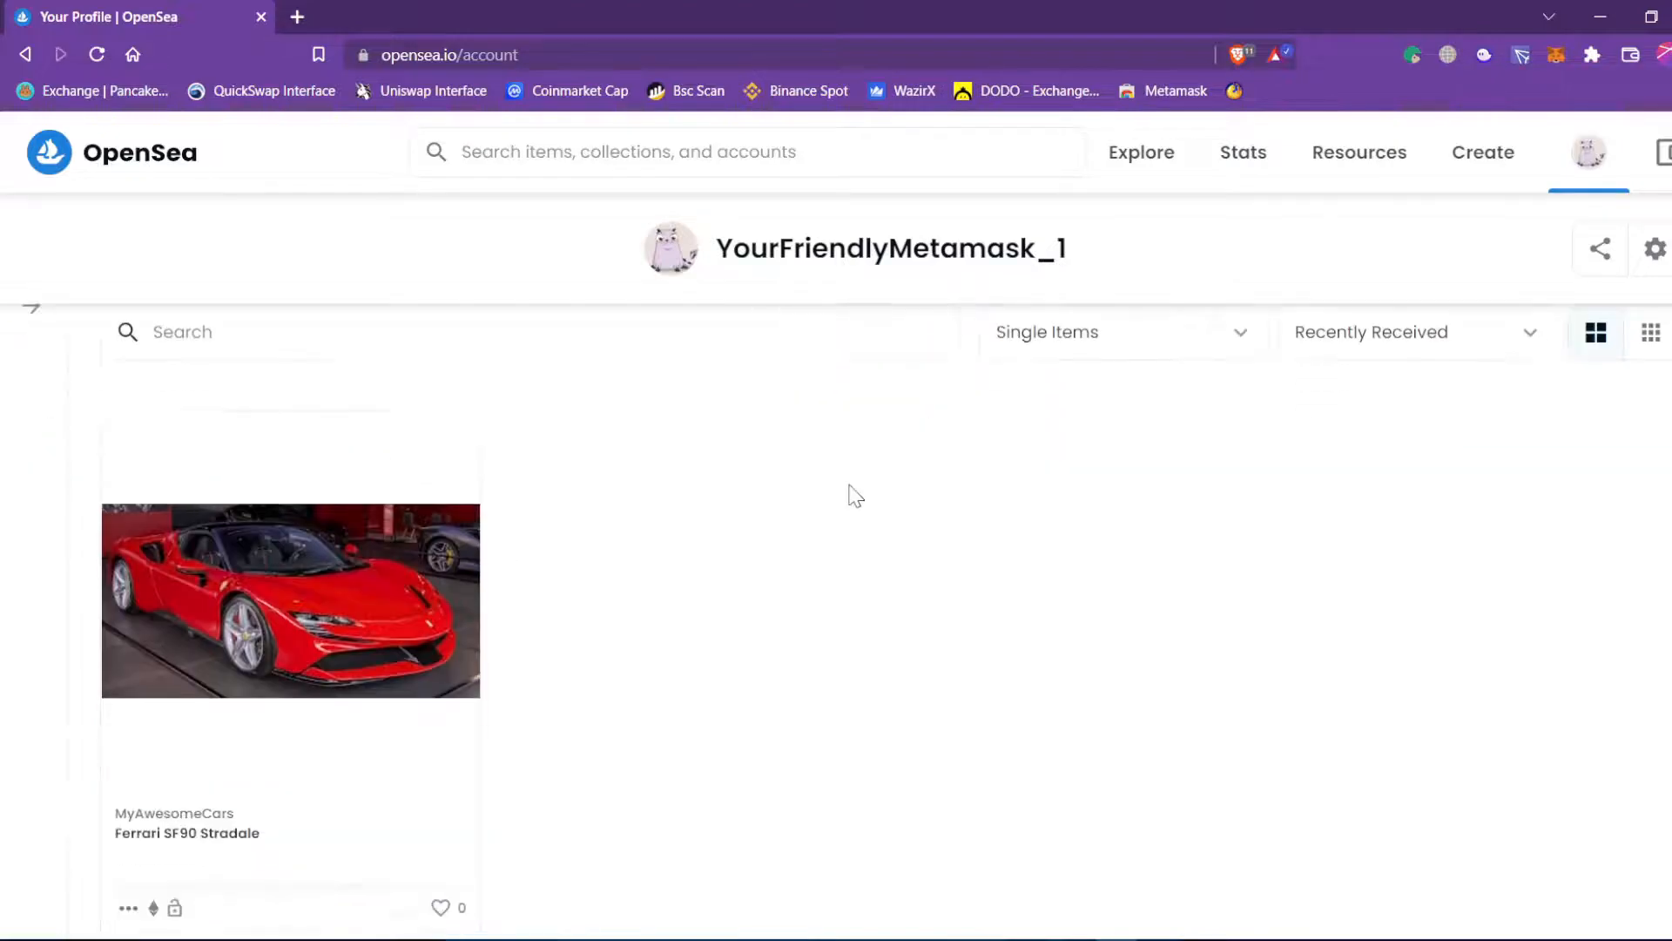
scroll(261, 717, up, 2)
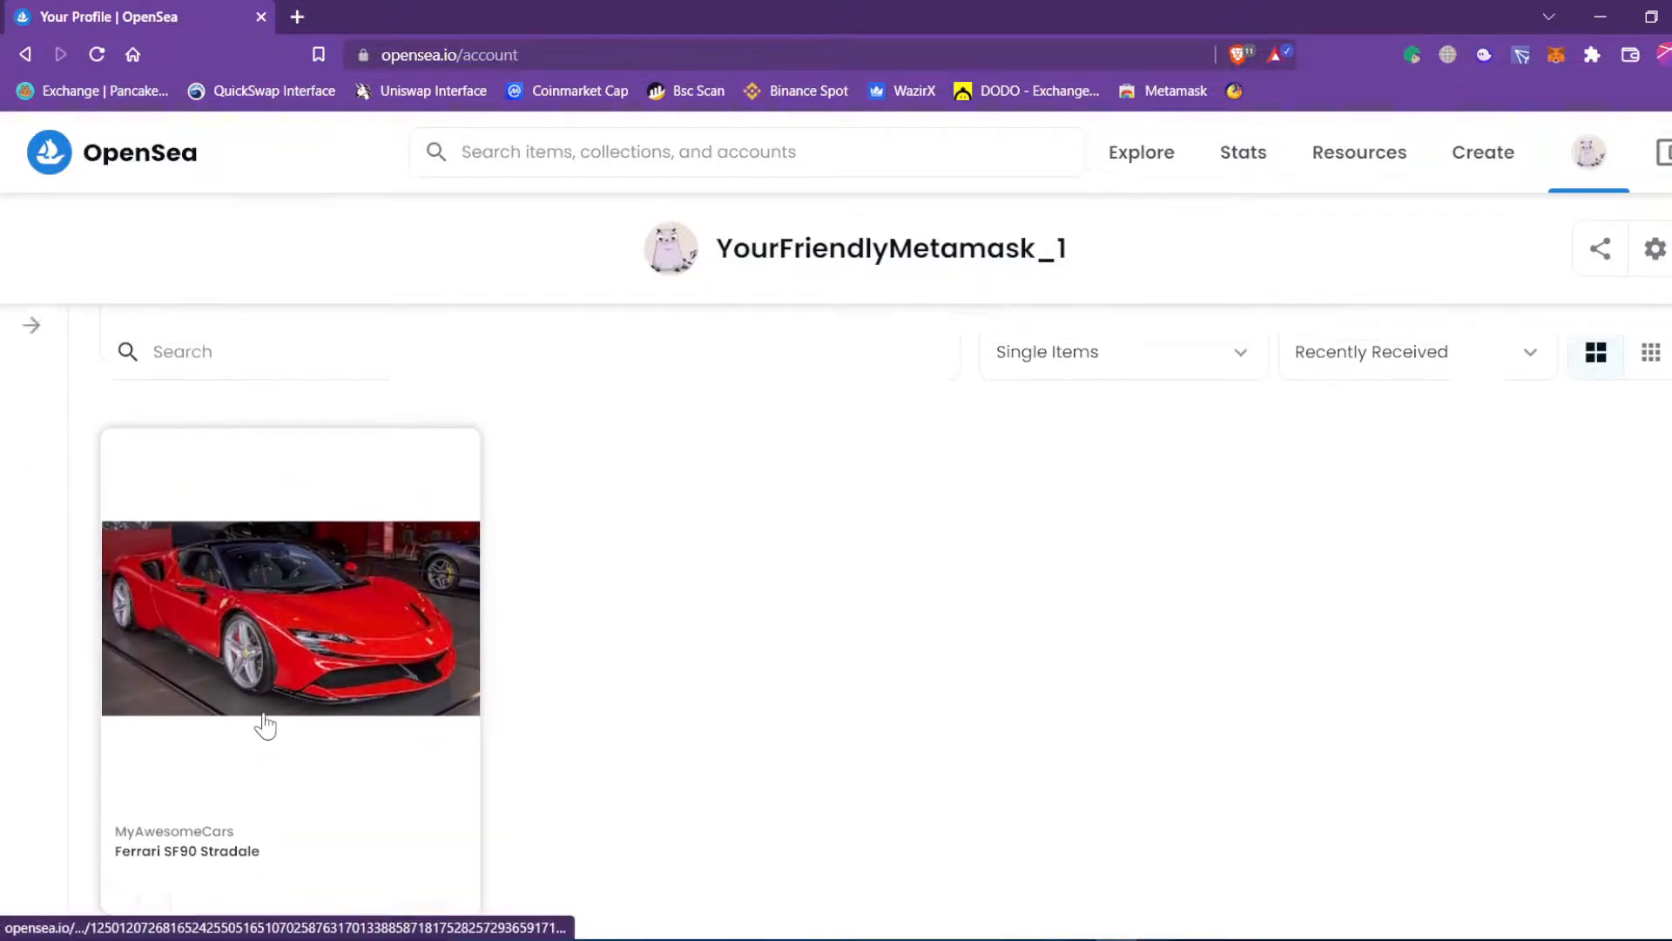
scroll(261, 749, down, 1)
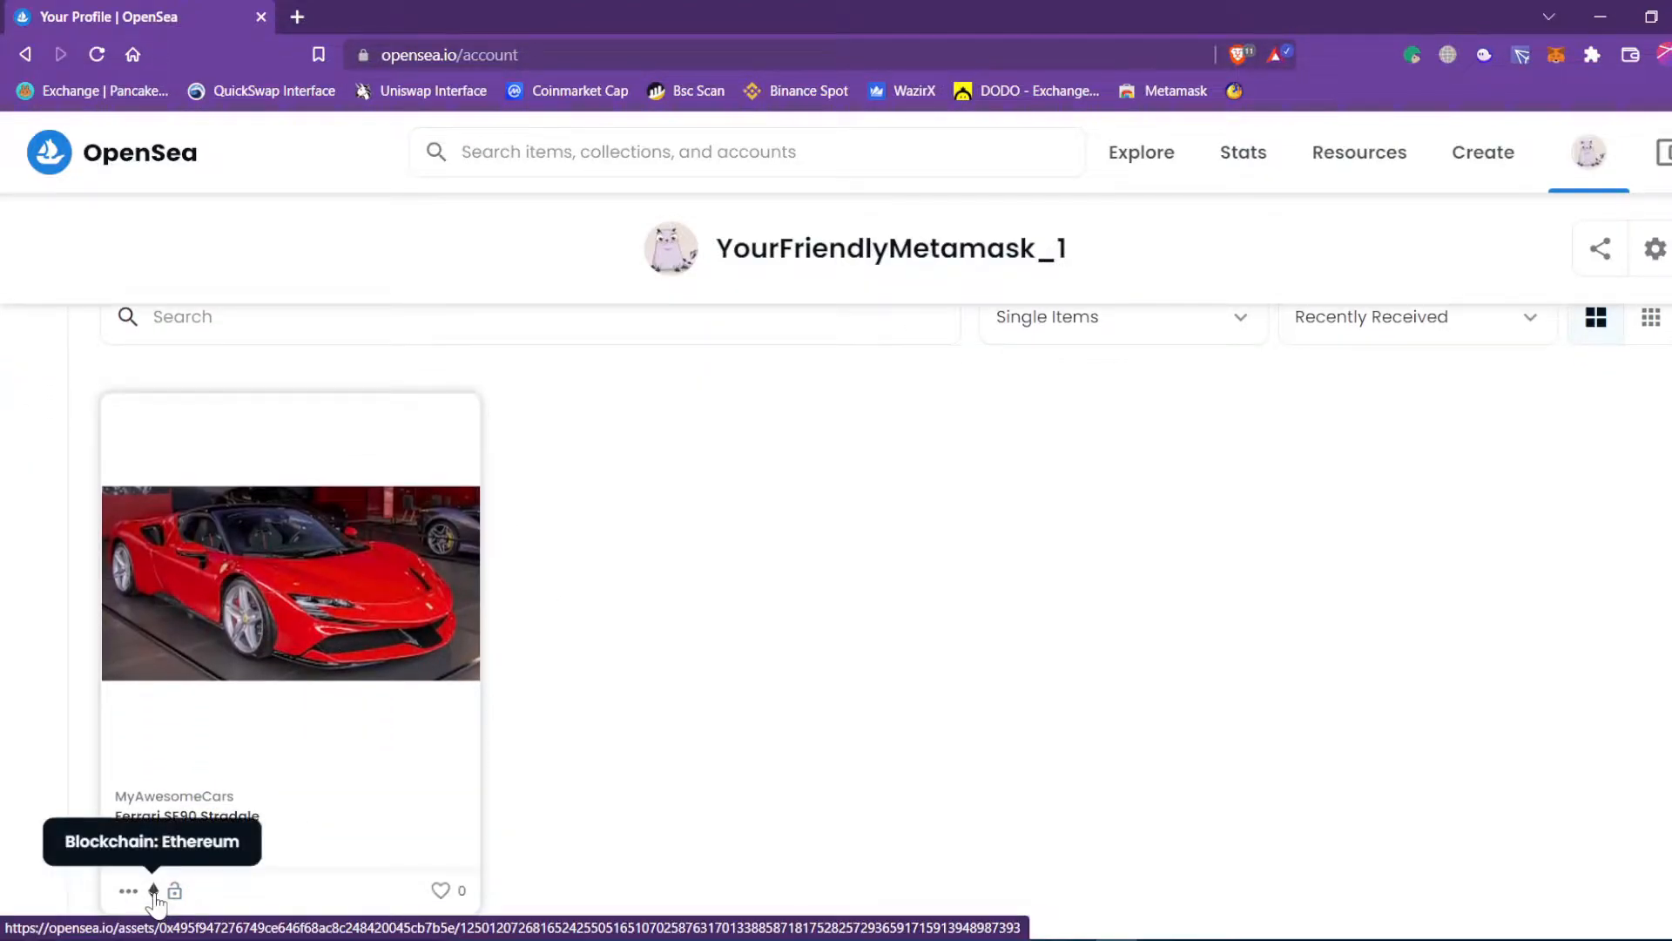
scroll(575, 724, up, 6)
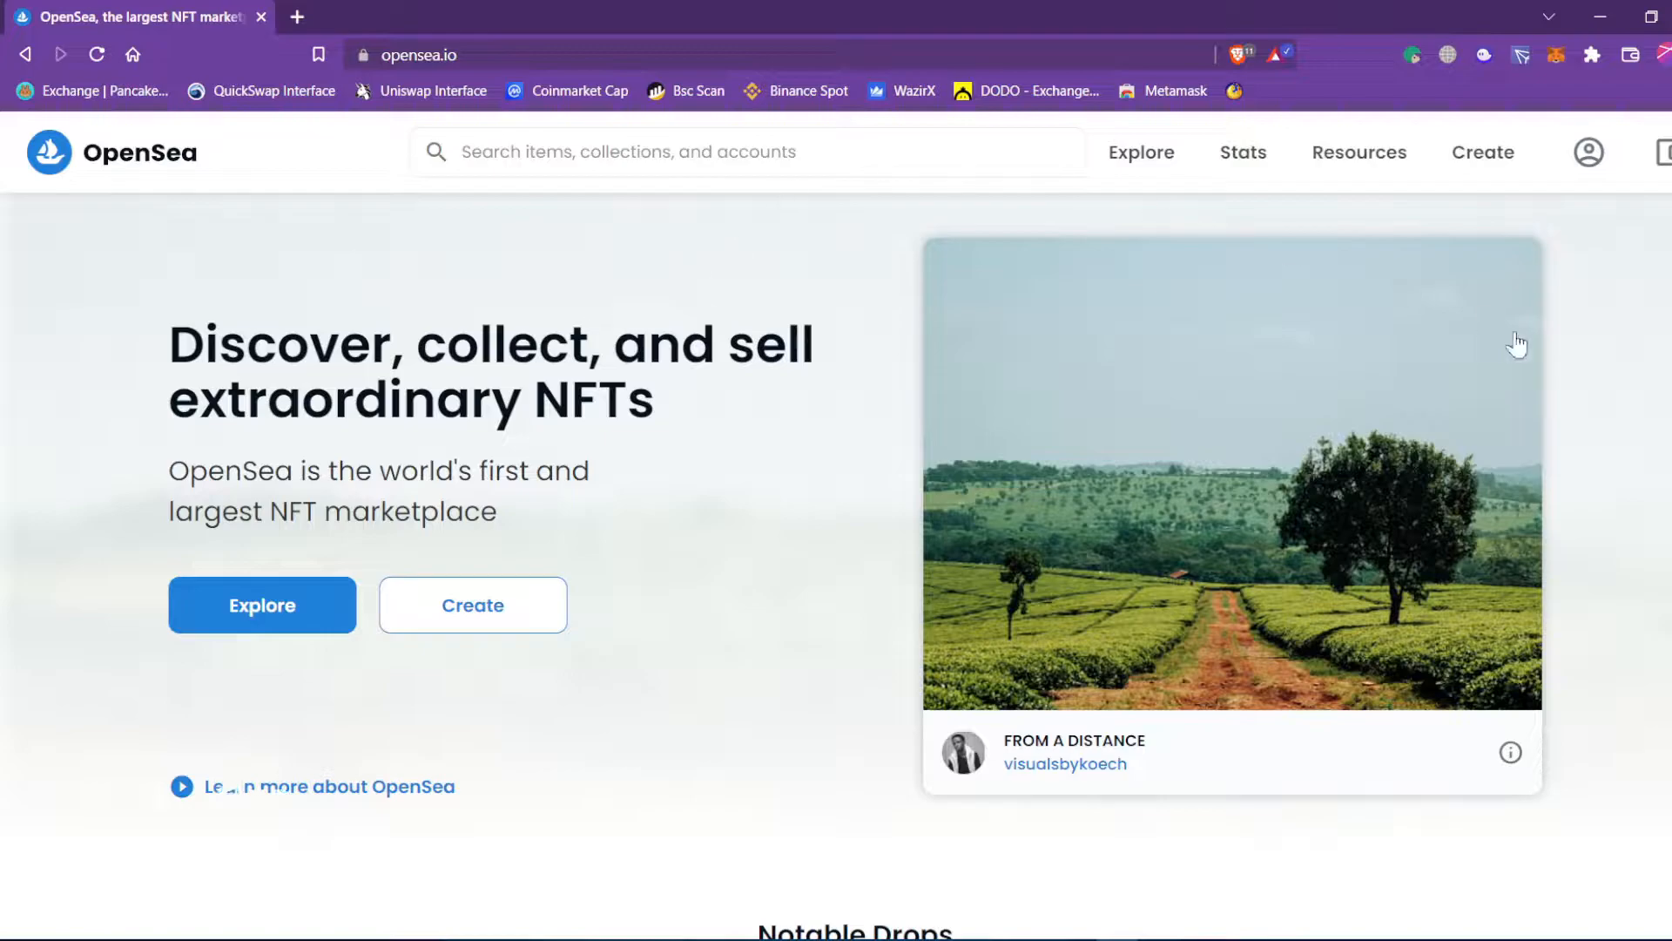
Switch MetaMask to Ethereum Mainnet and back to Polygon, checking the MATIC balance.
click(1663, 153)
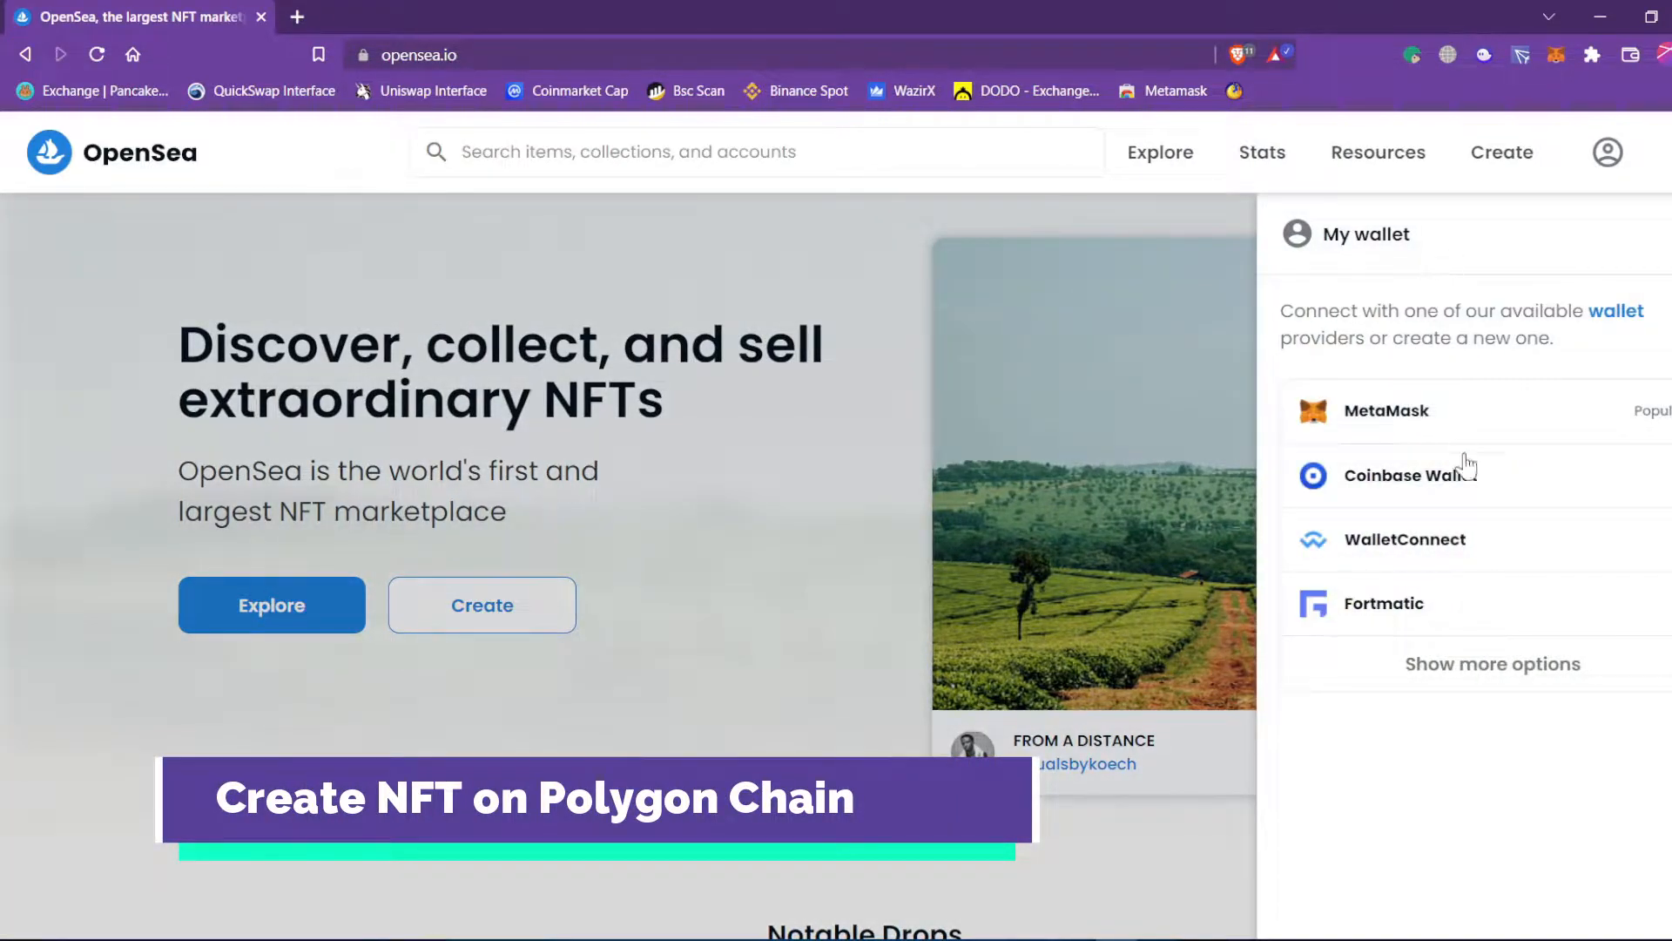
click(786, 646)
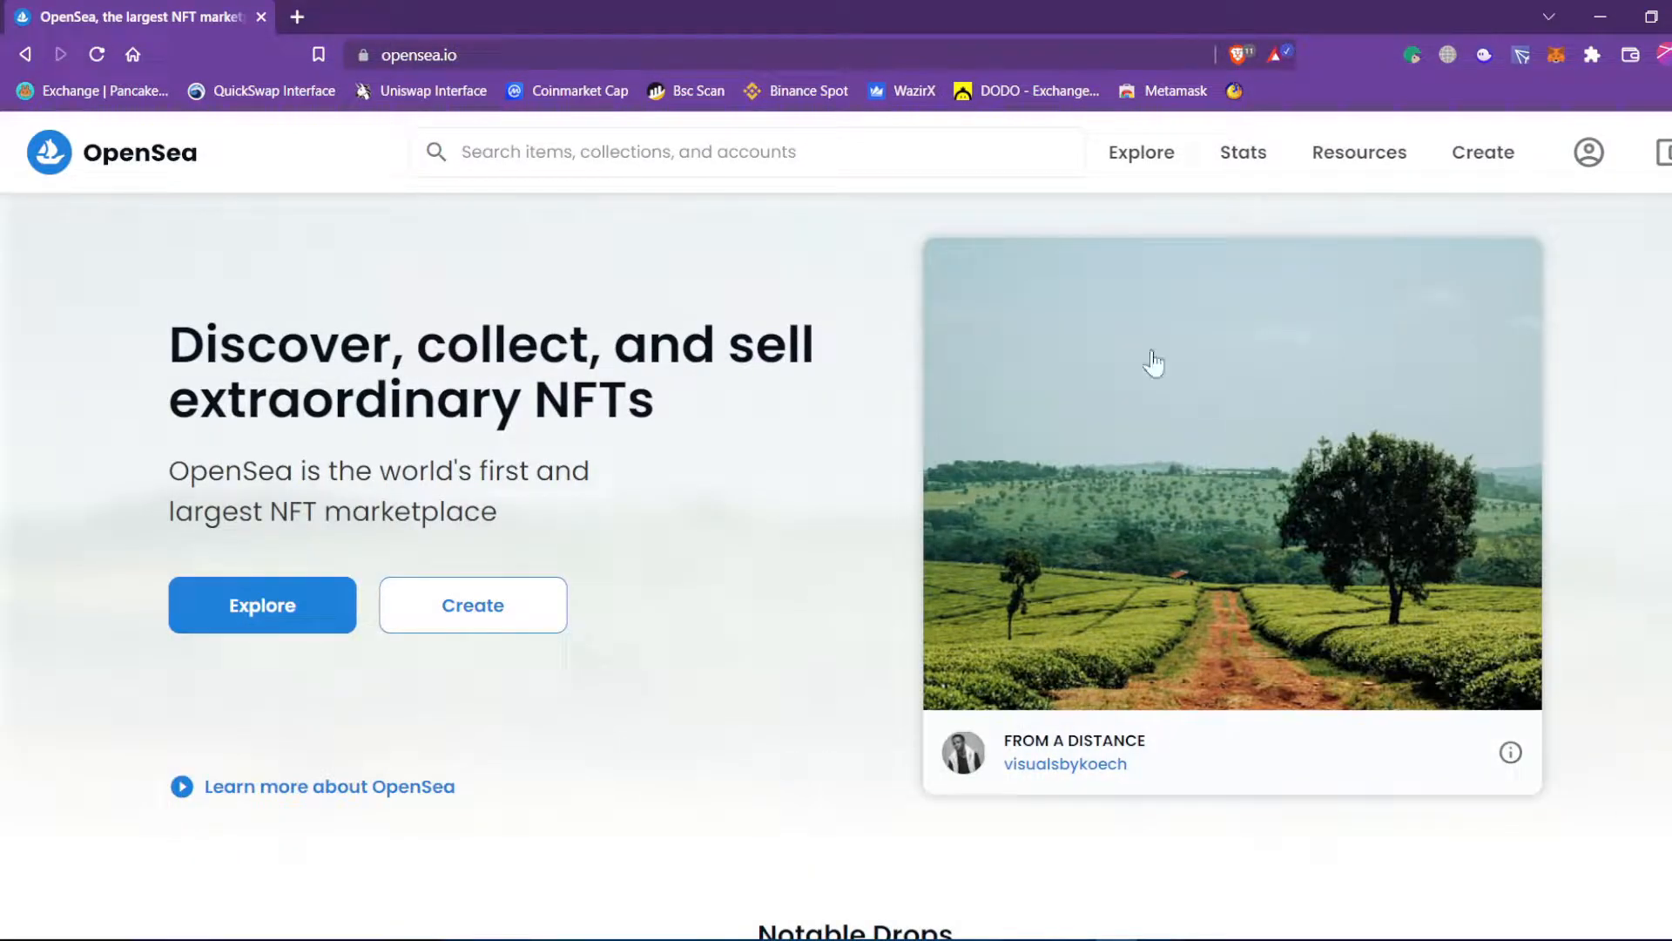
click(1556, 54)
click(1407, 120)
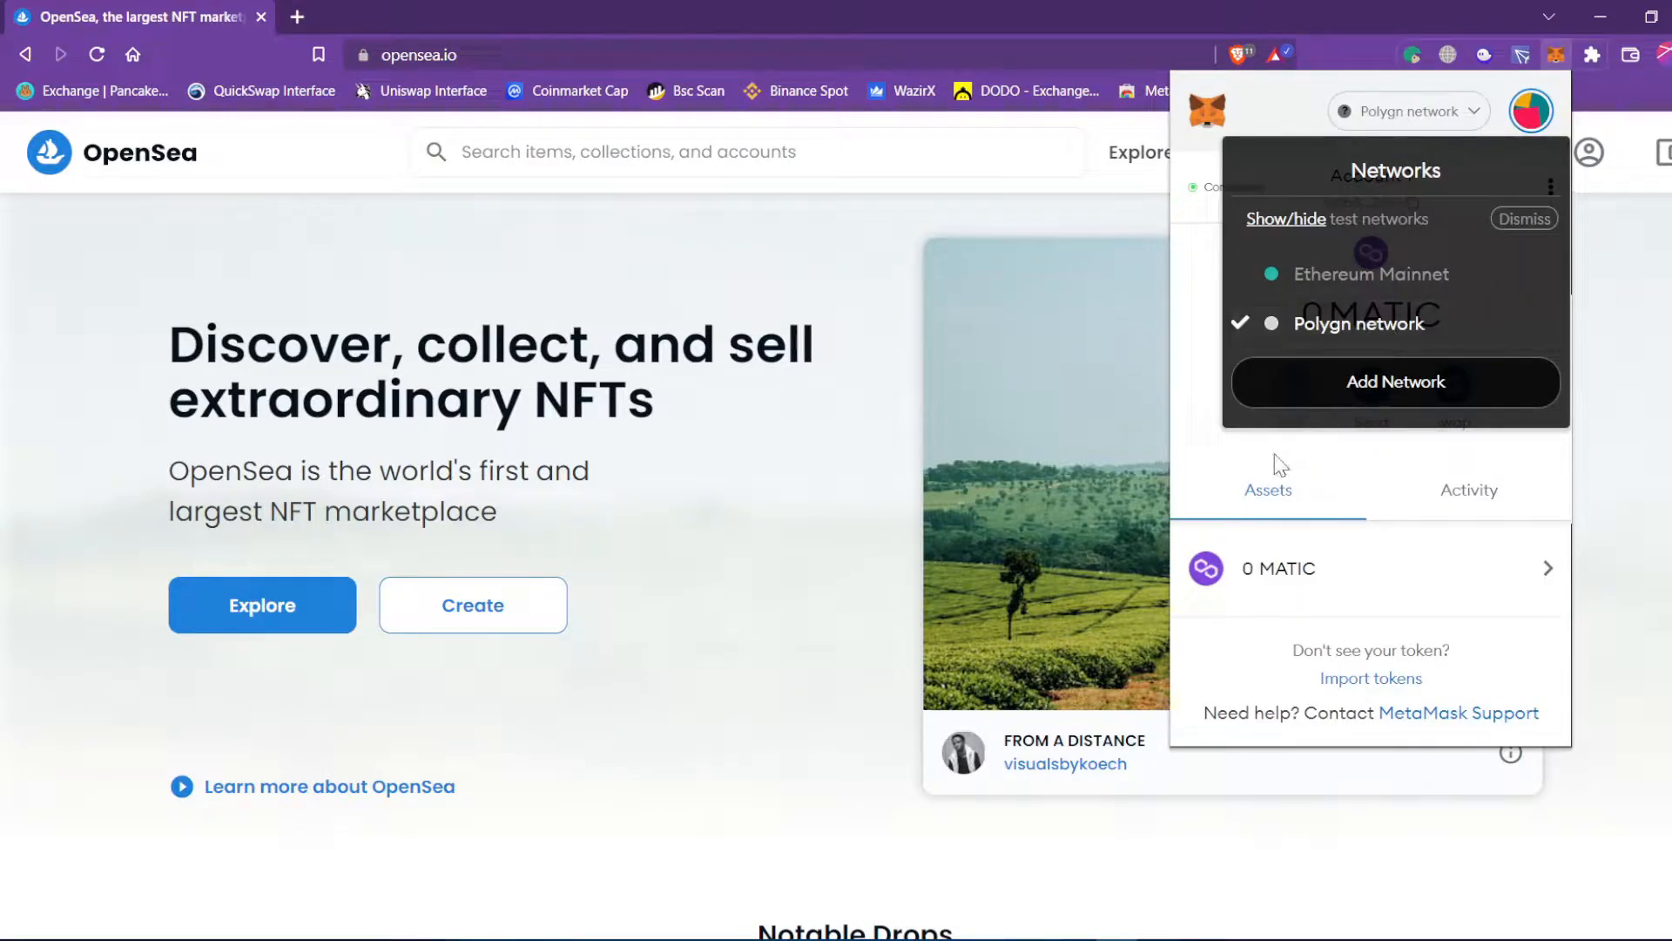
click(1202, 432)
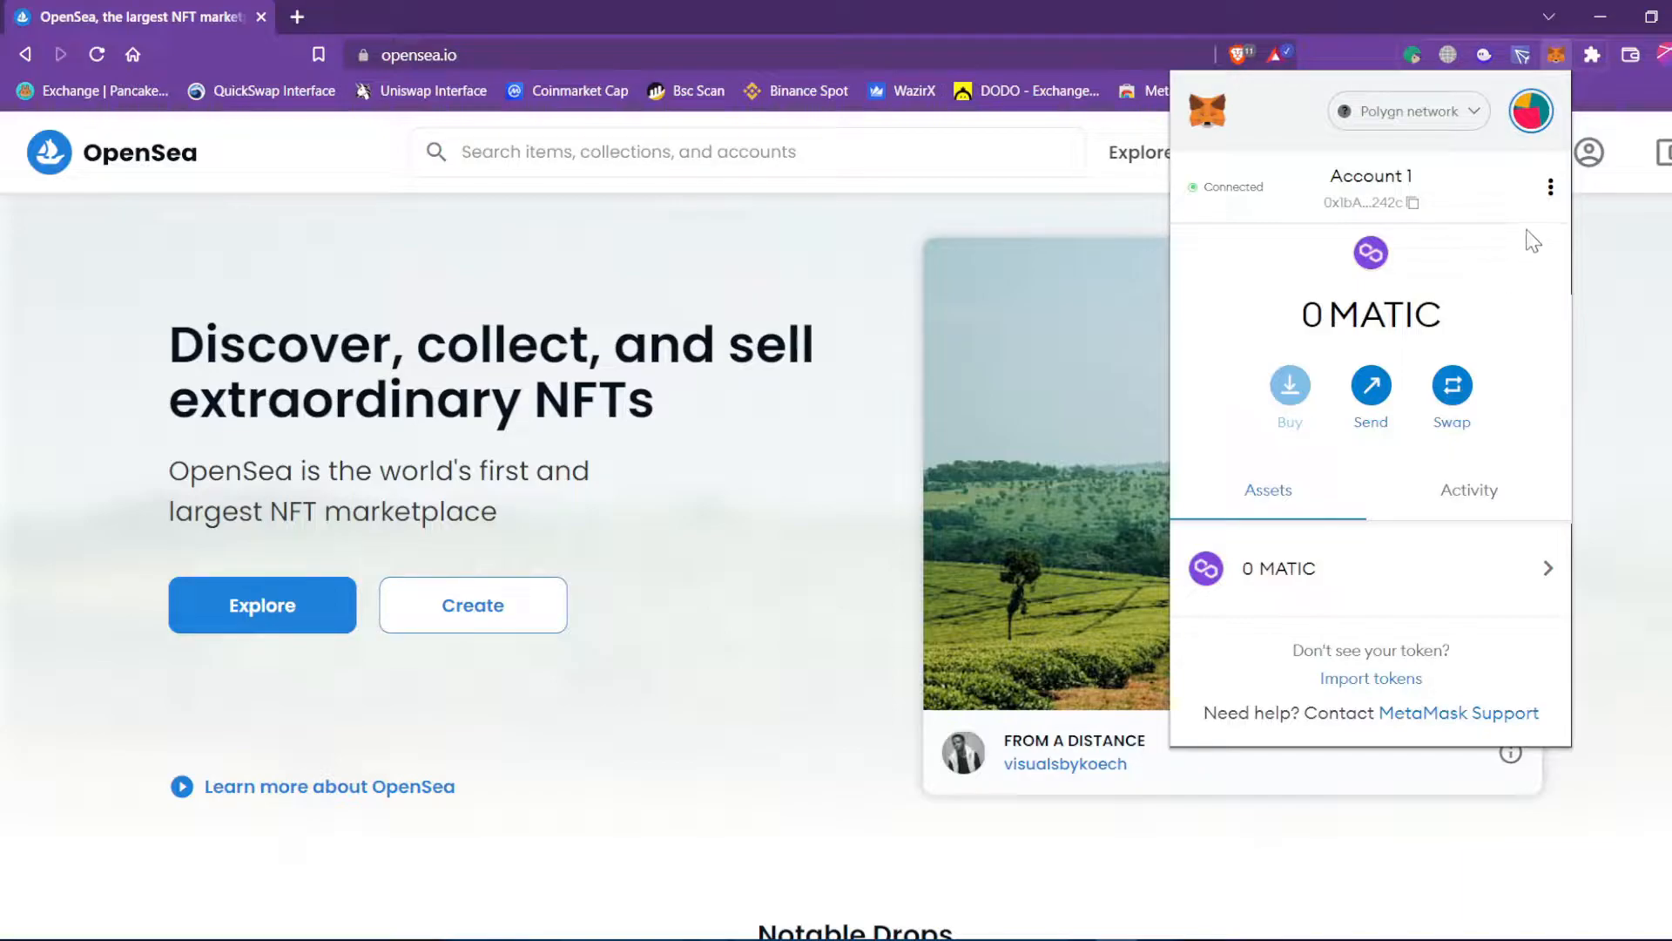
click(1461, 115)
click(1392, 293)
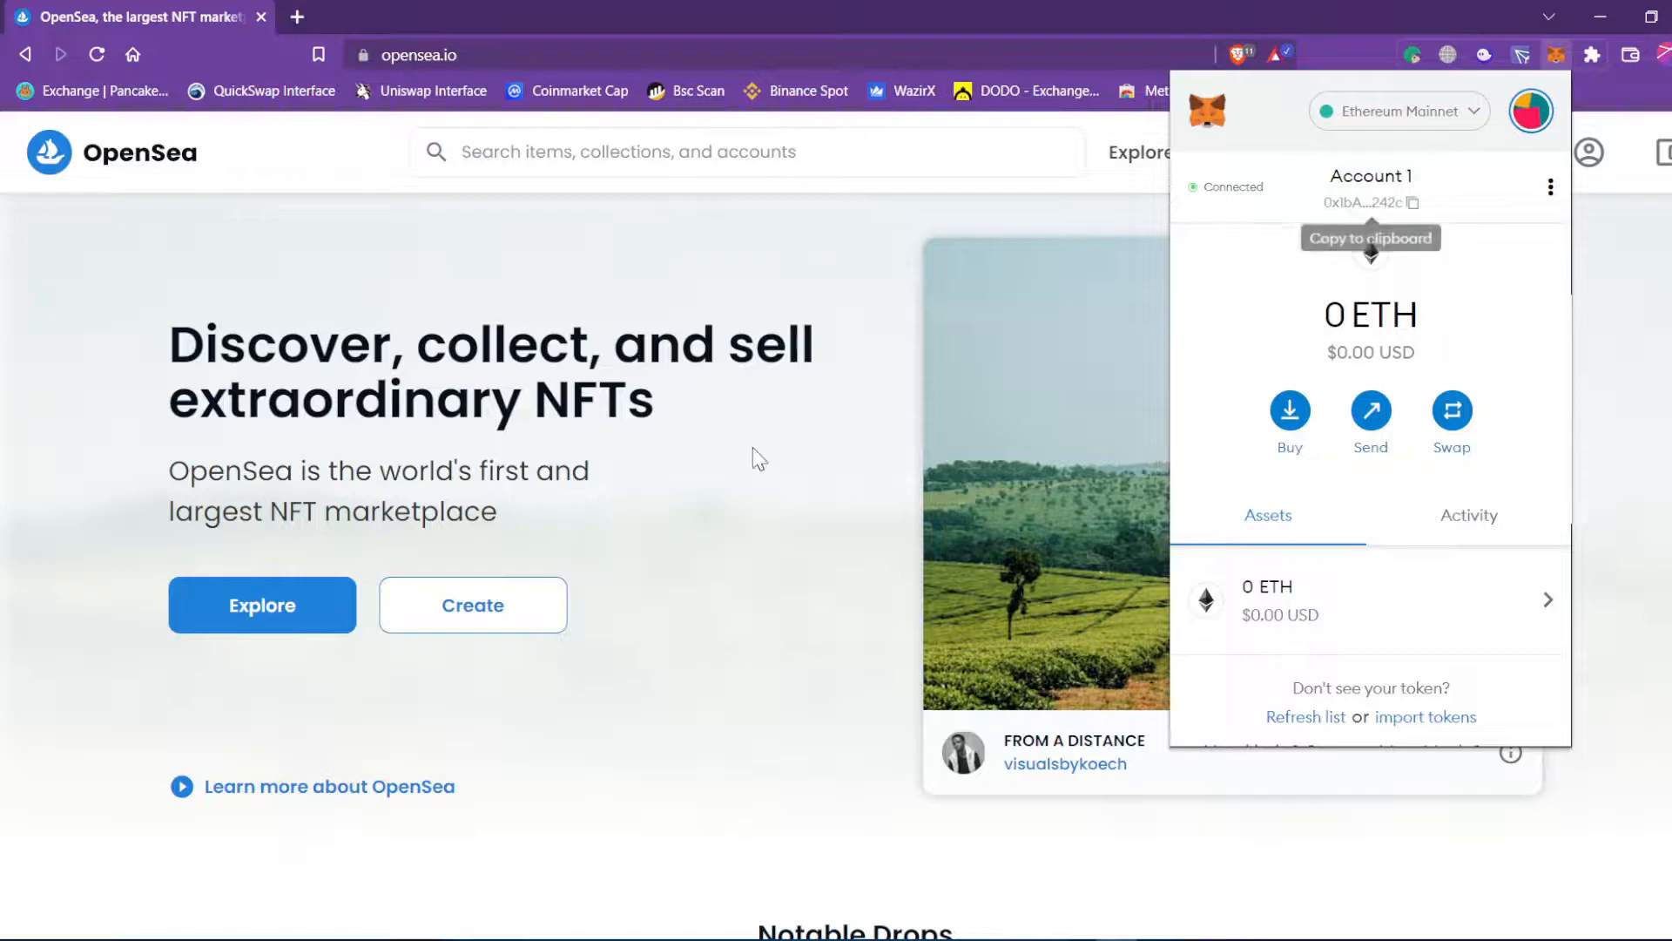
click(1389, 111)
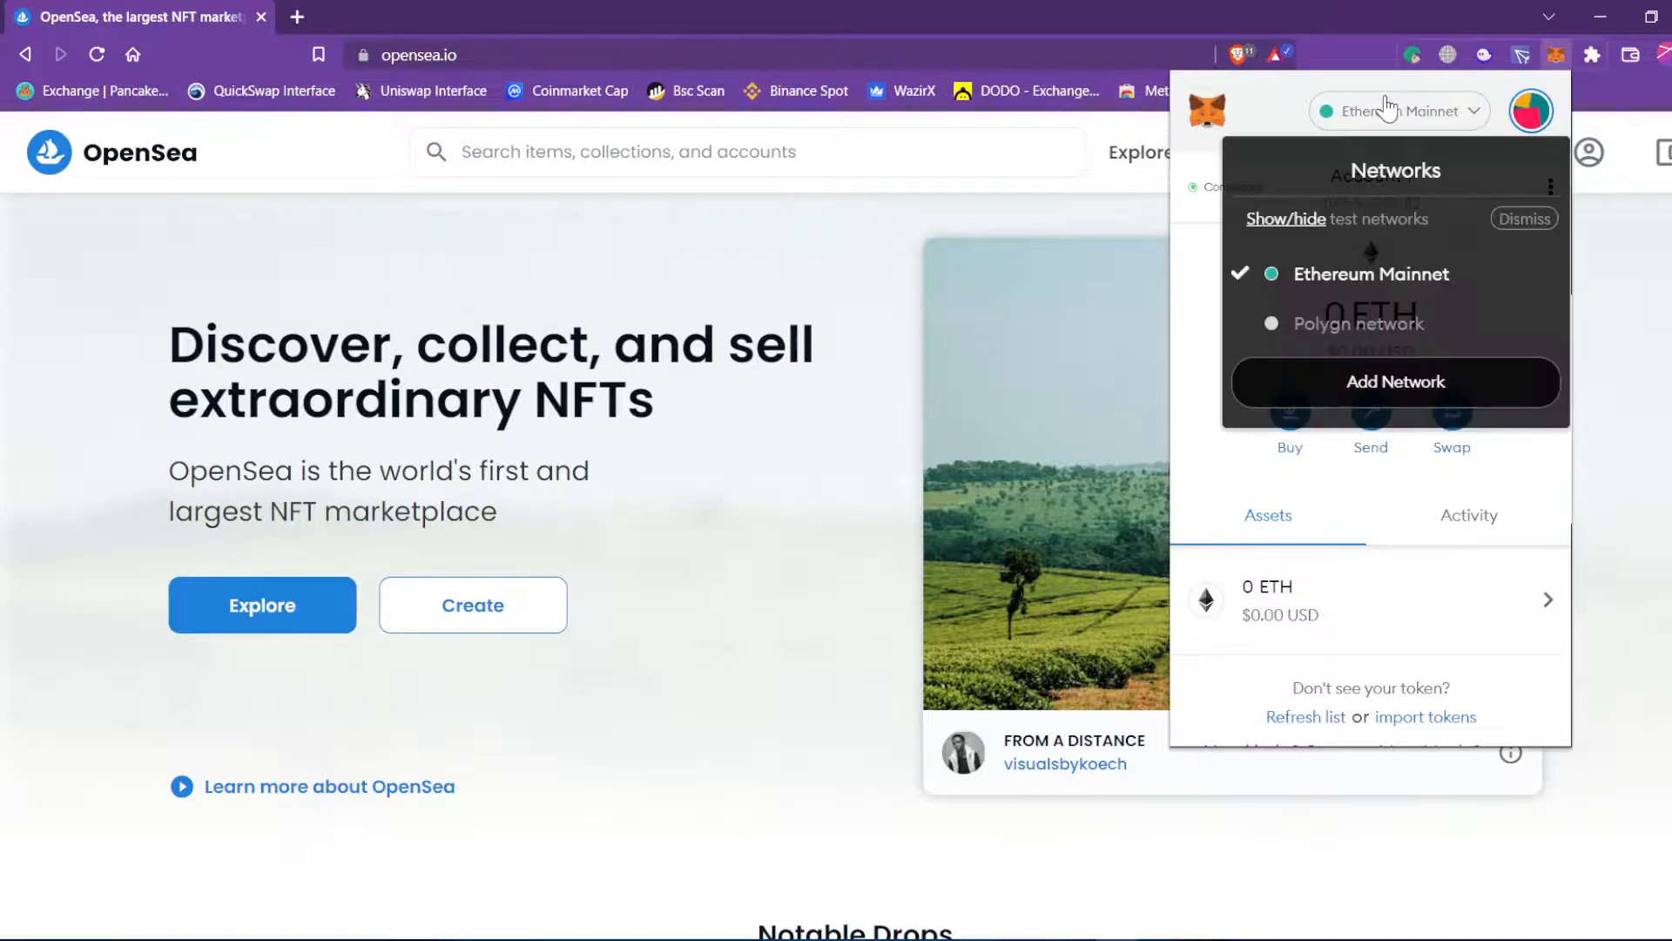
click(1369, 335)
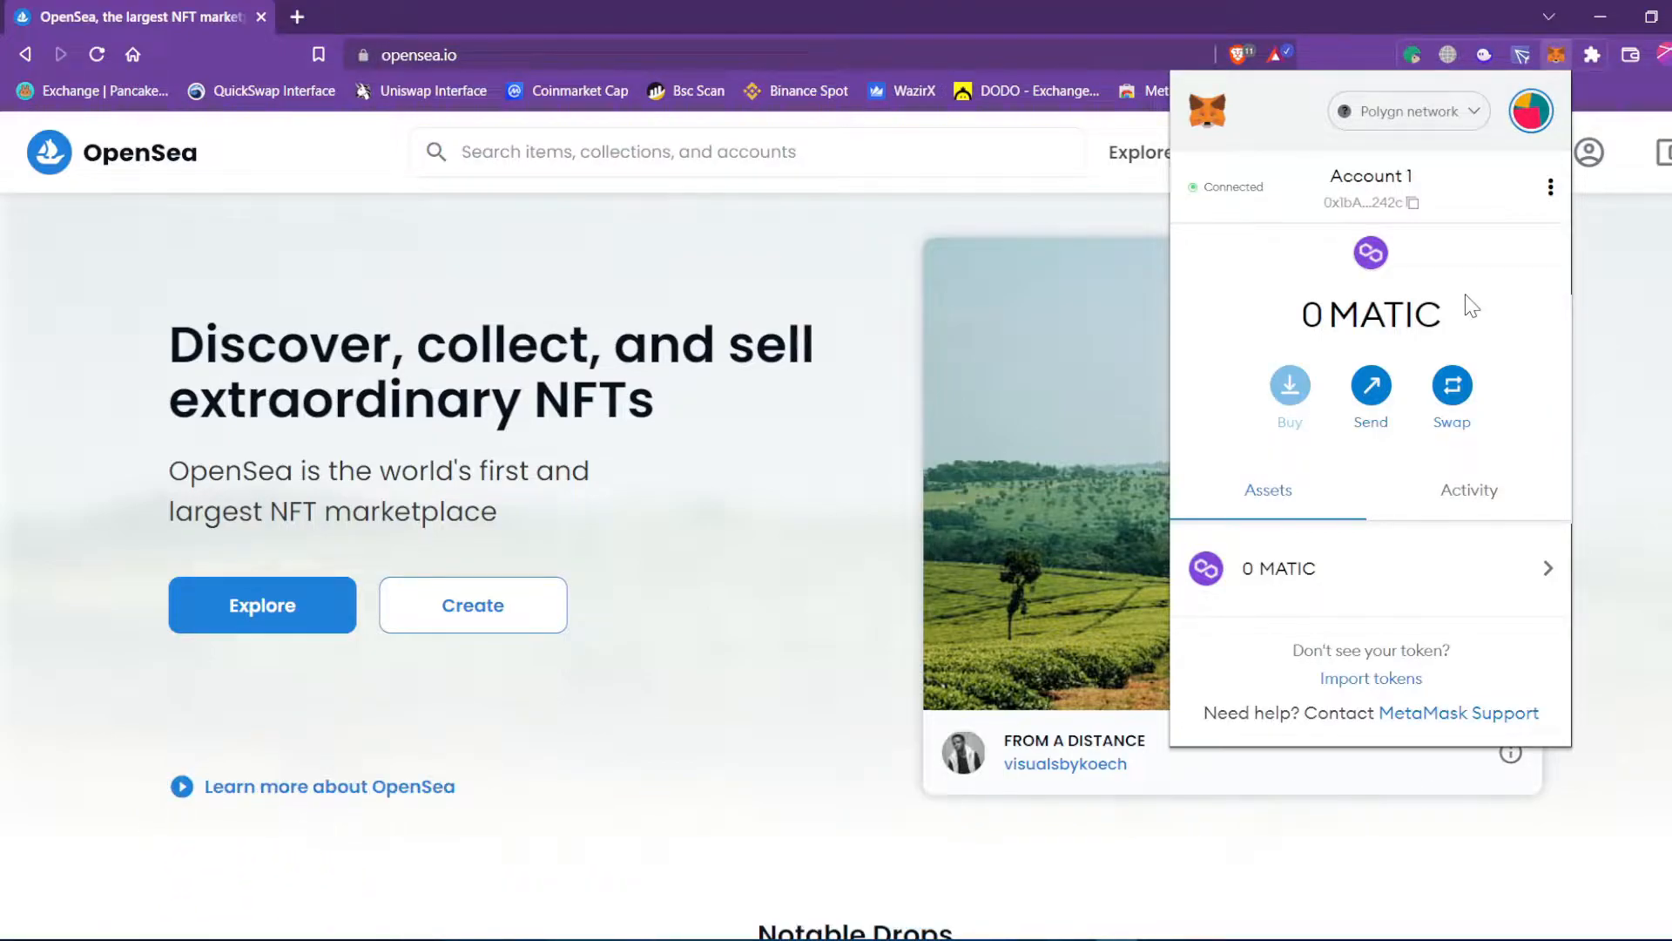
drag(1455, 336, 1304, 316)
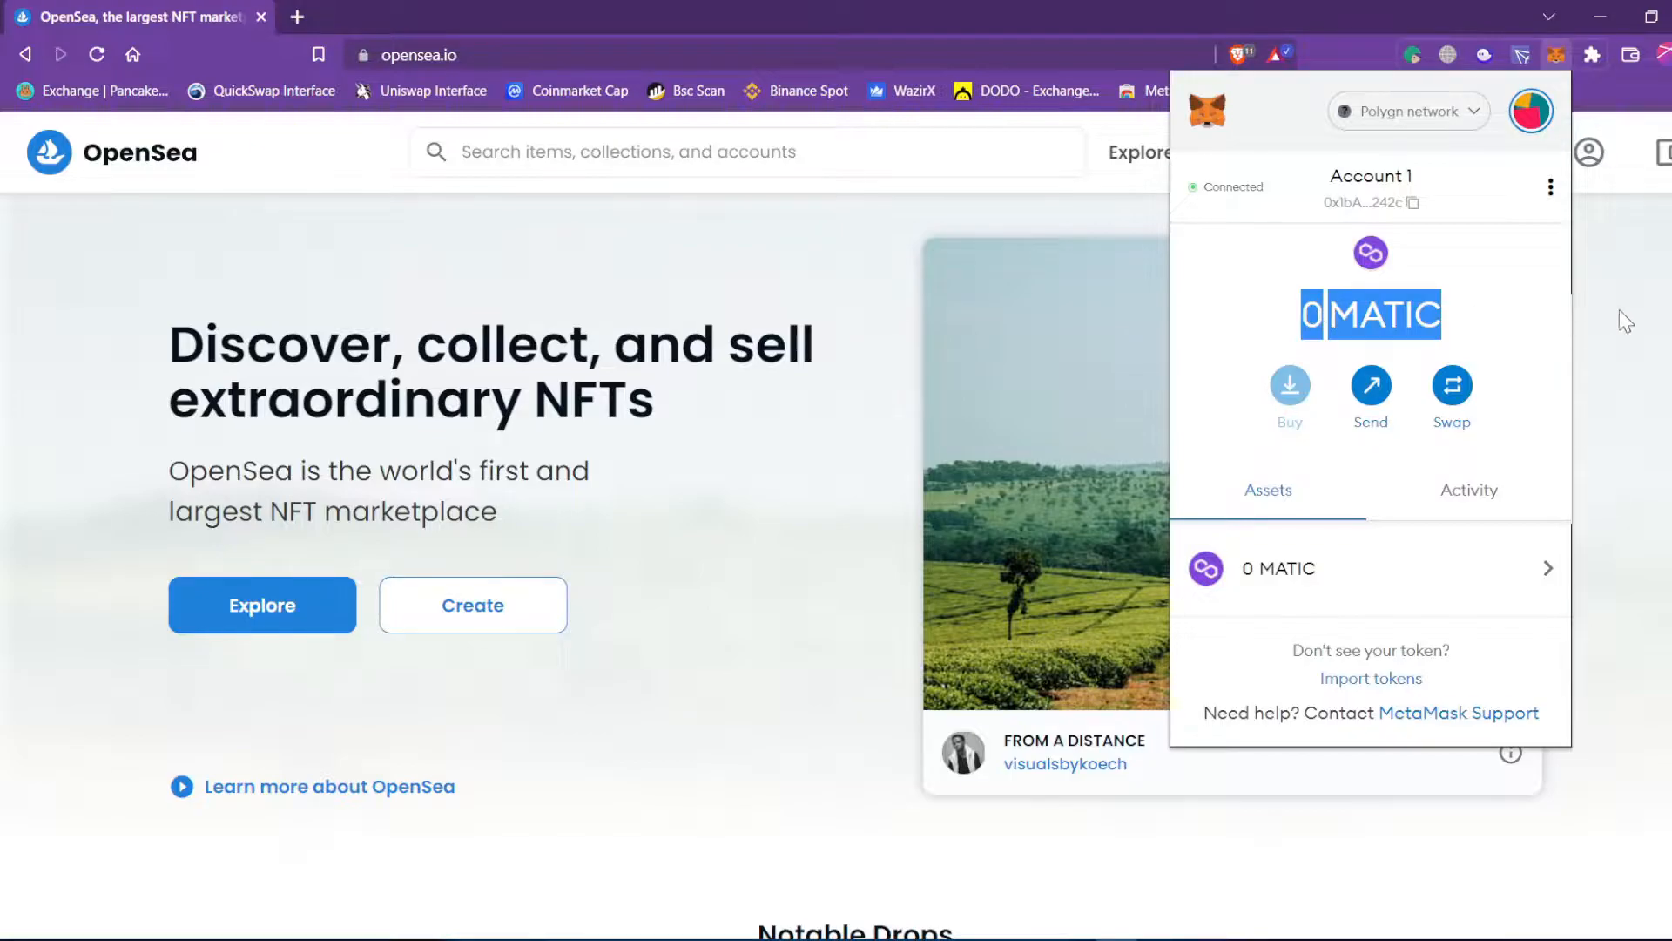
click(1618, 310)
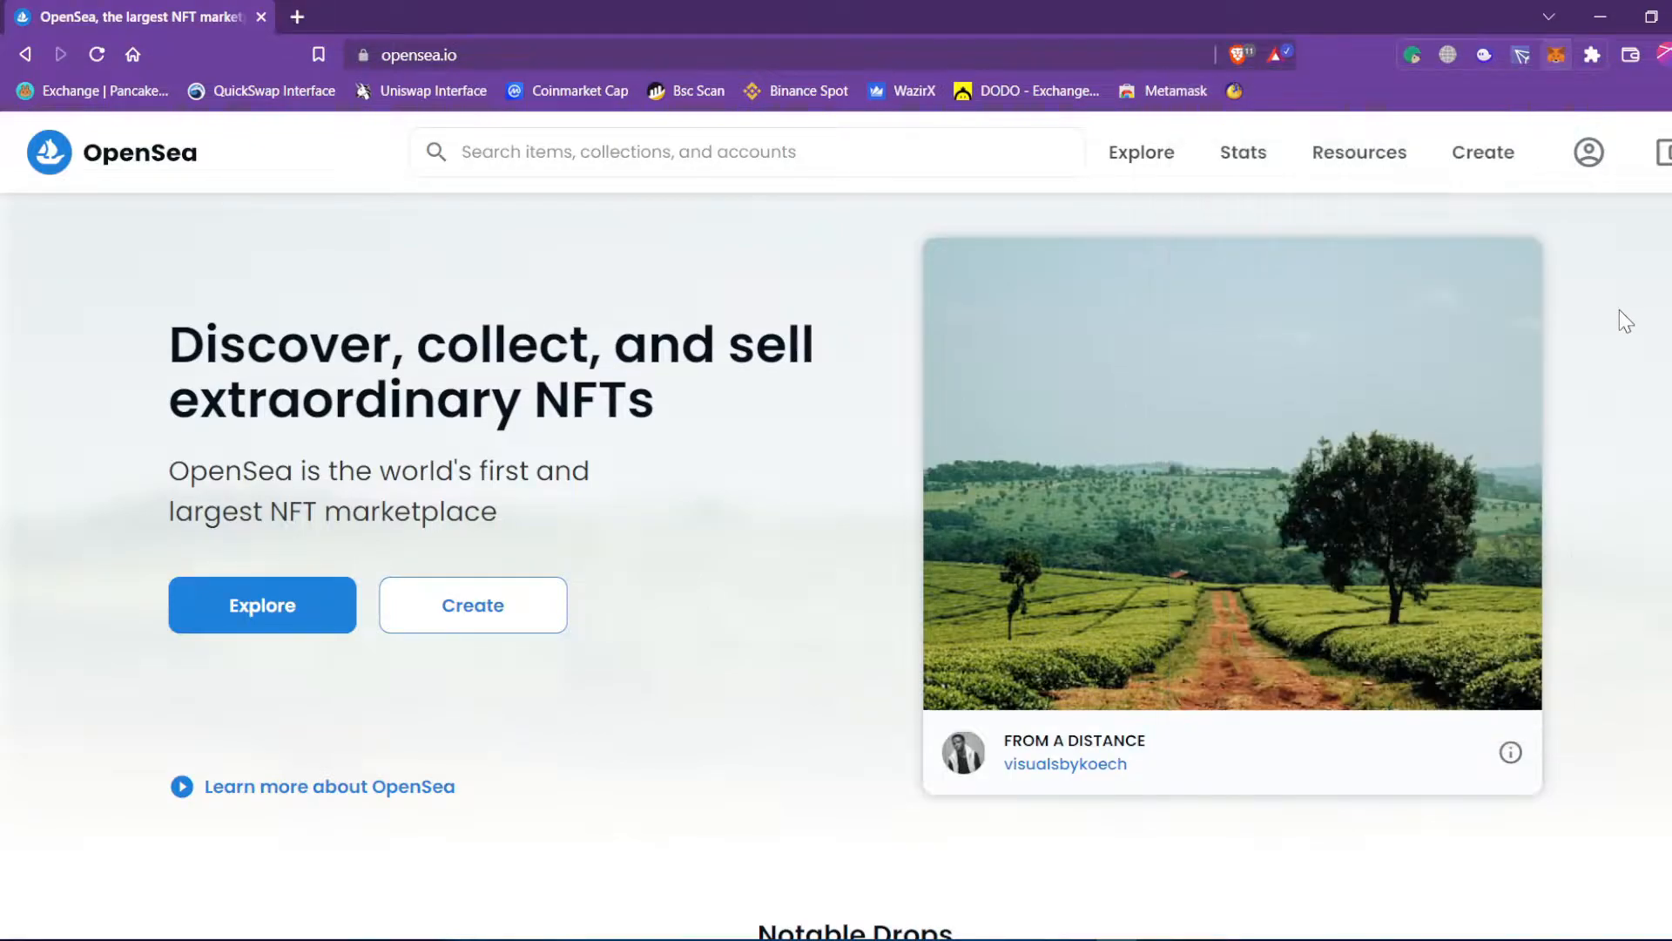
Toggle MetaMask's network to Ethereum Mainnet and back to Polygon once more.
click(1553, 66)
click(1409, 112)
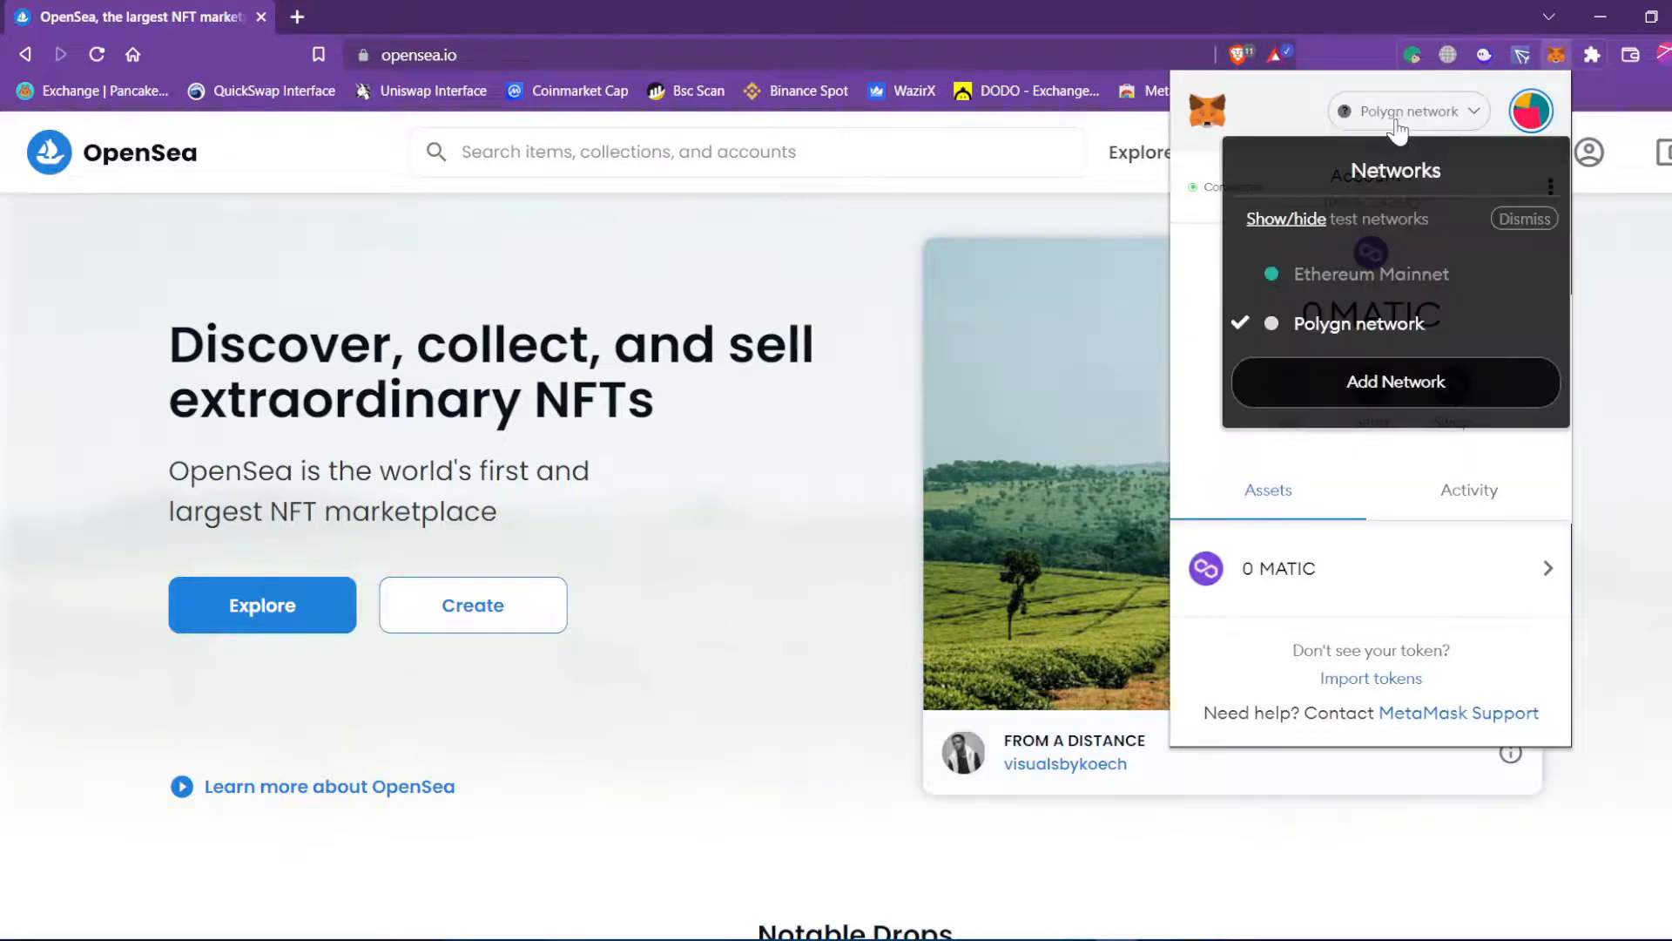
click(1391, 275)
click(1404, 113)
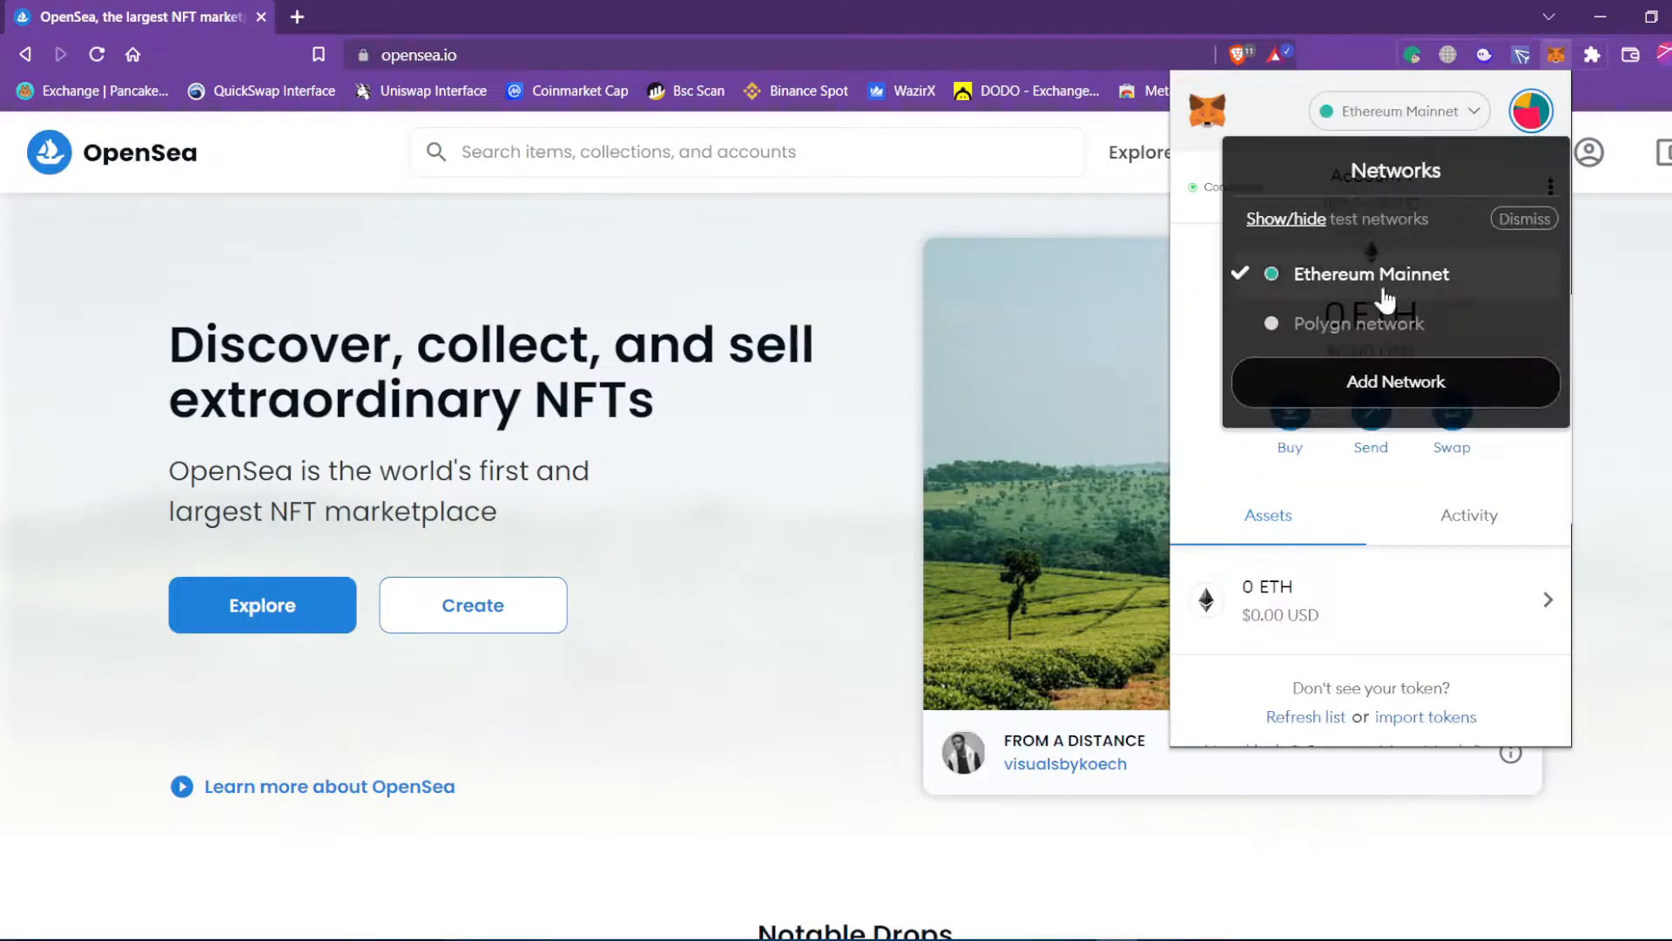
click(1389, 329)
click(1614, 322)
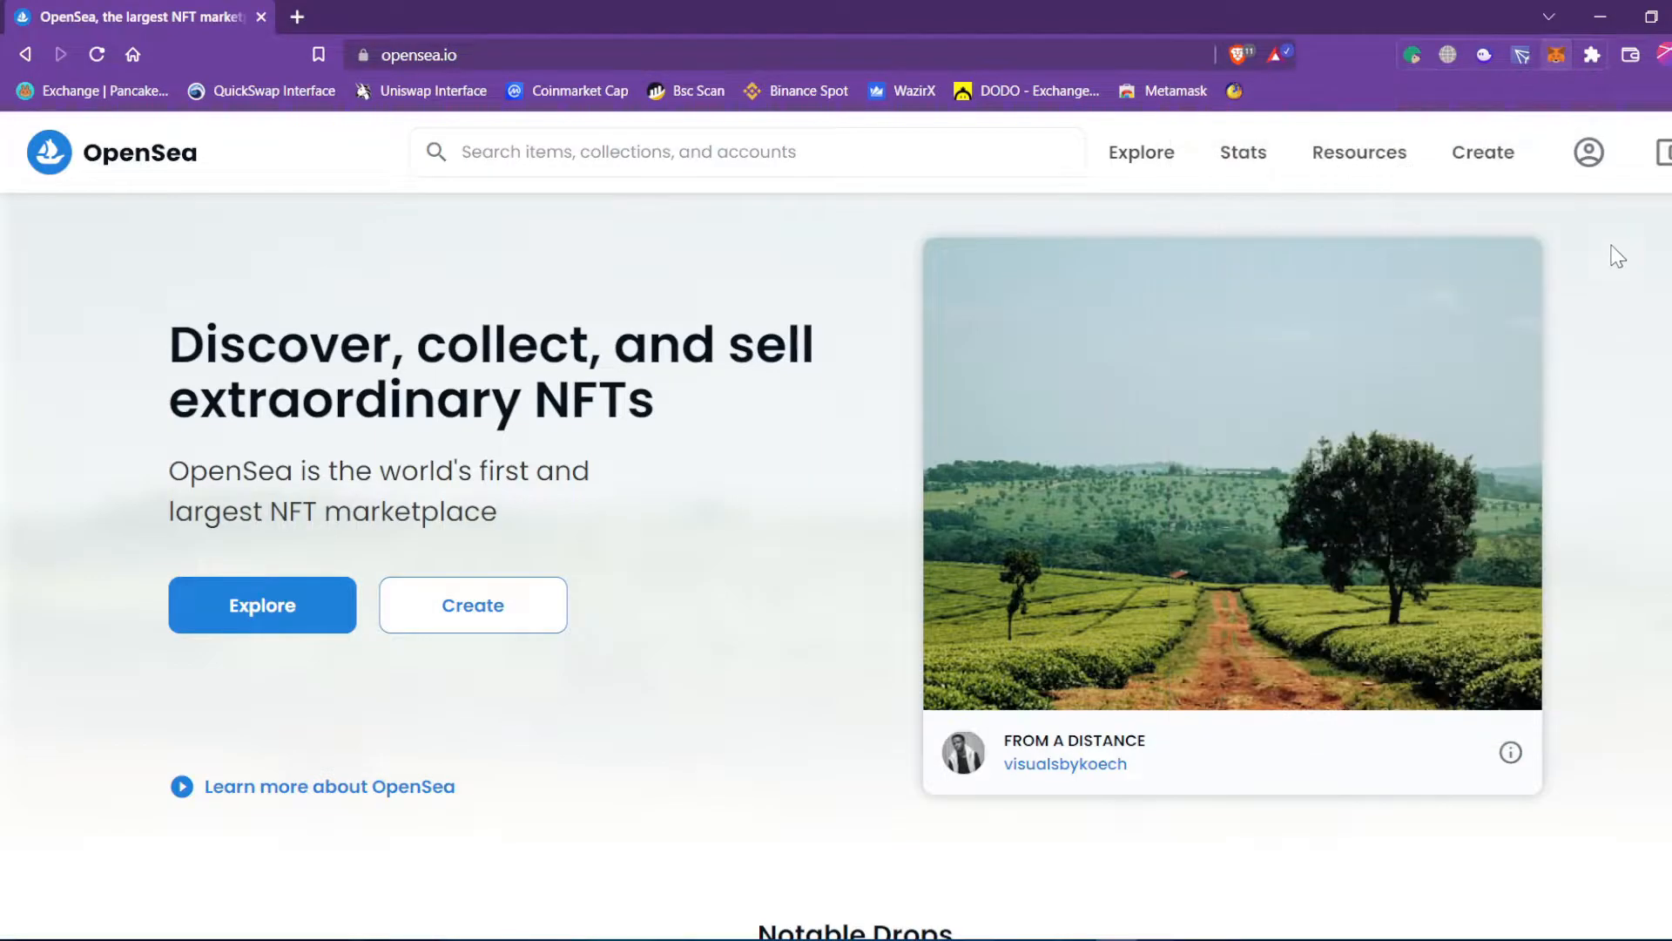
Connect OpenSea to MetaMask from the wallet panel, then leave the wallet on Polygon.
click(1663, 161)
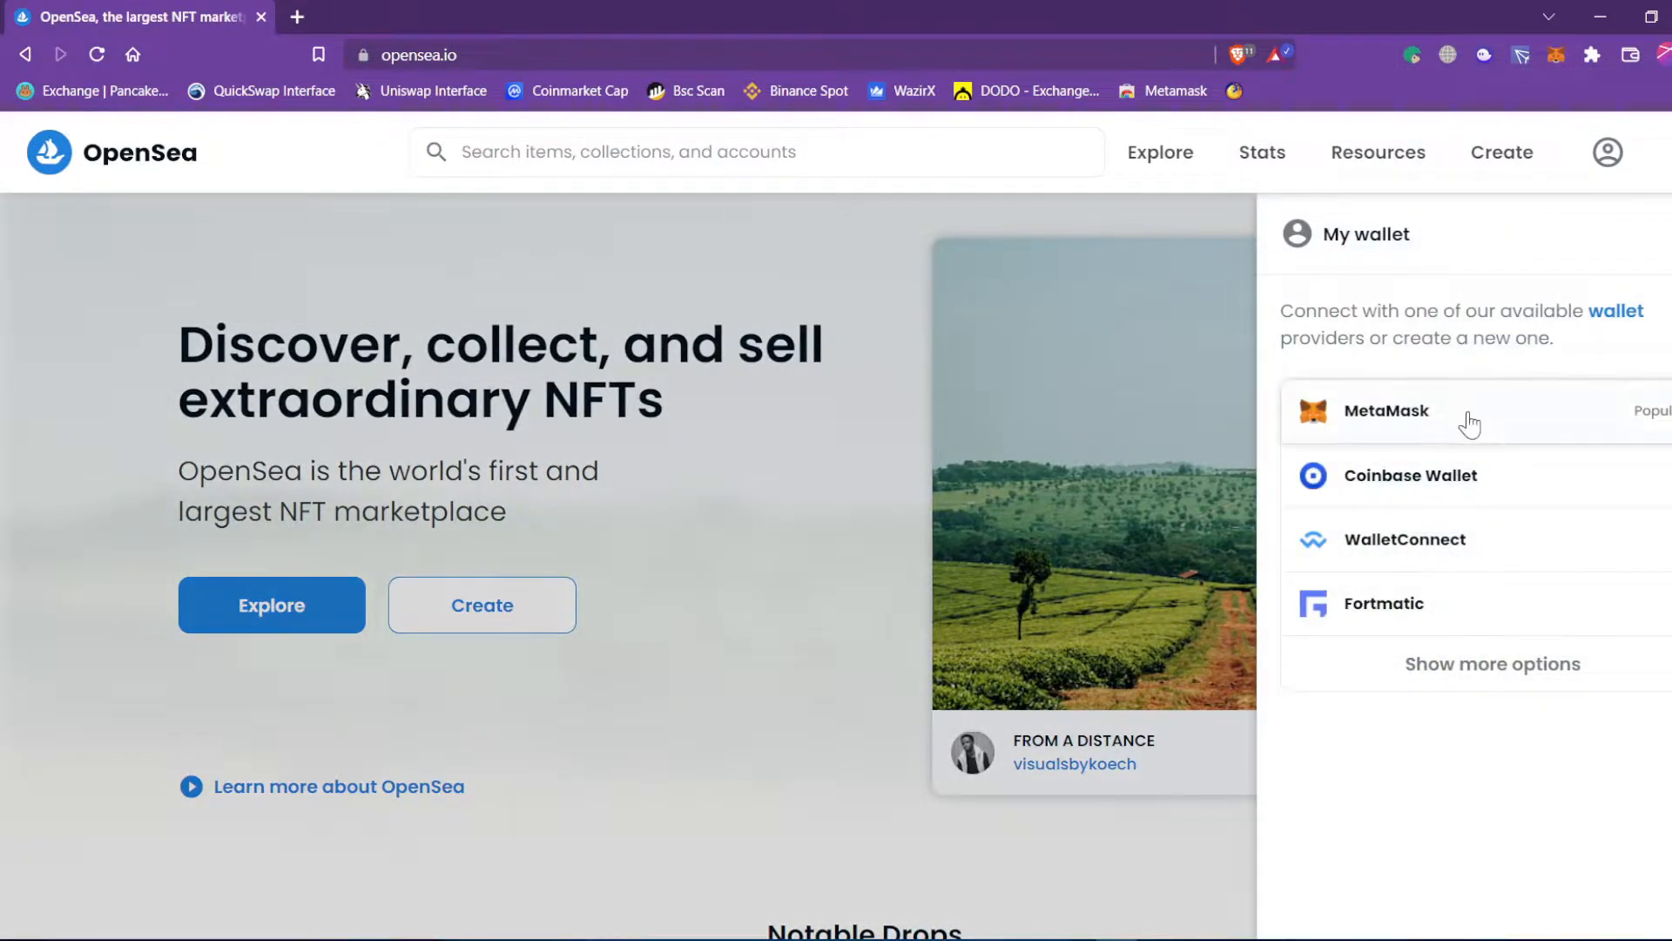
click(1470, 424)
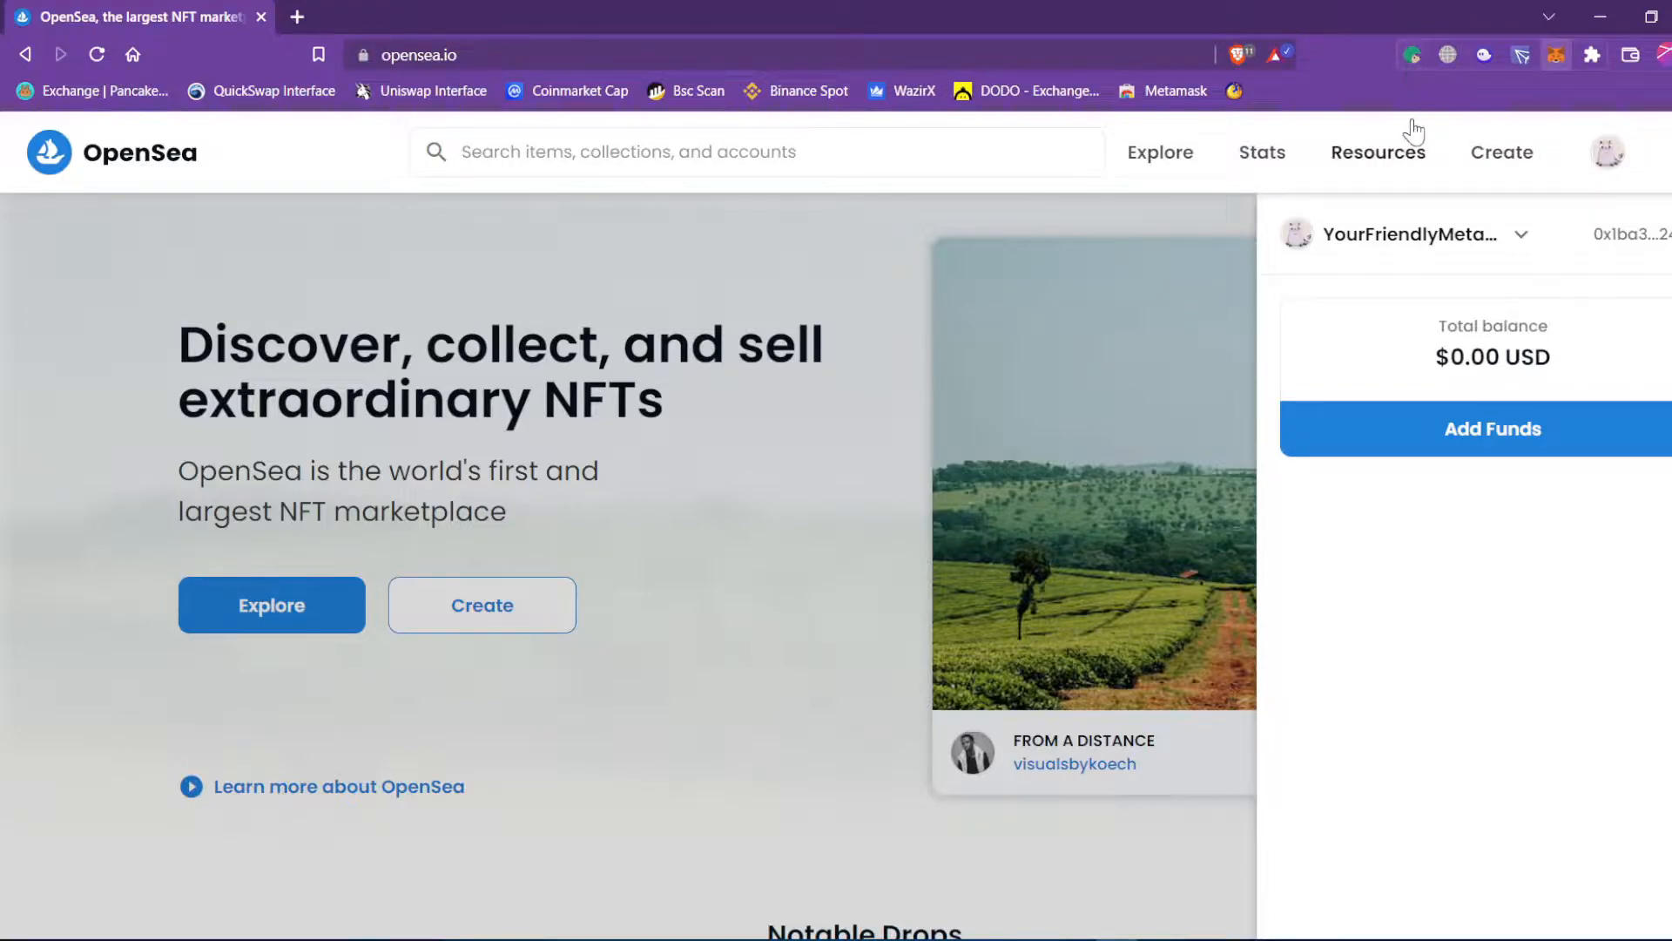
click(1557, 54)
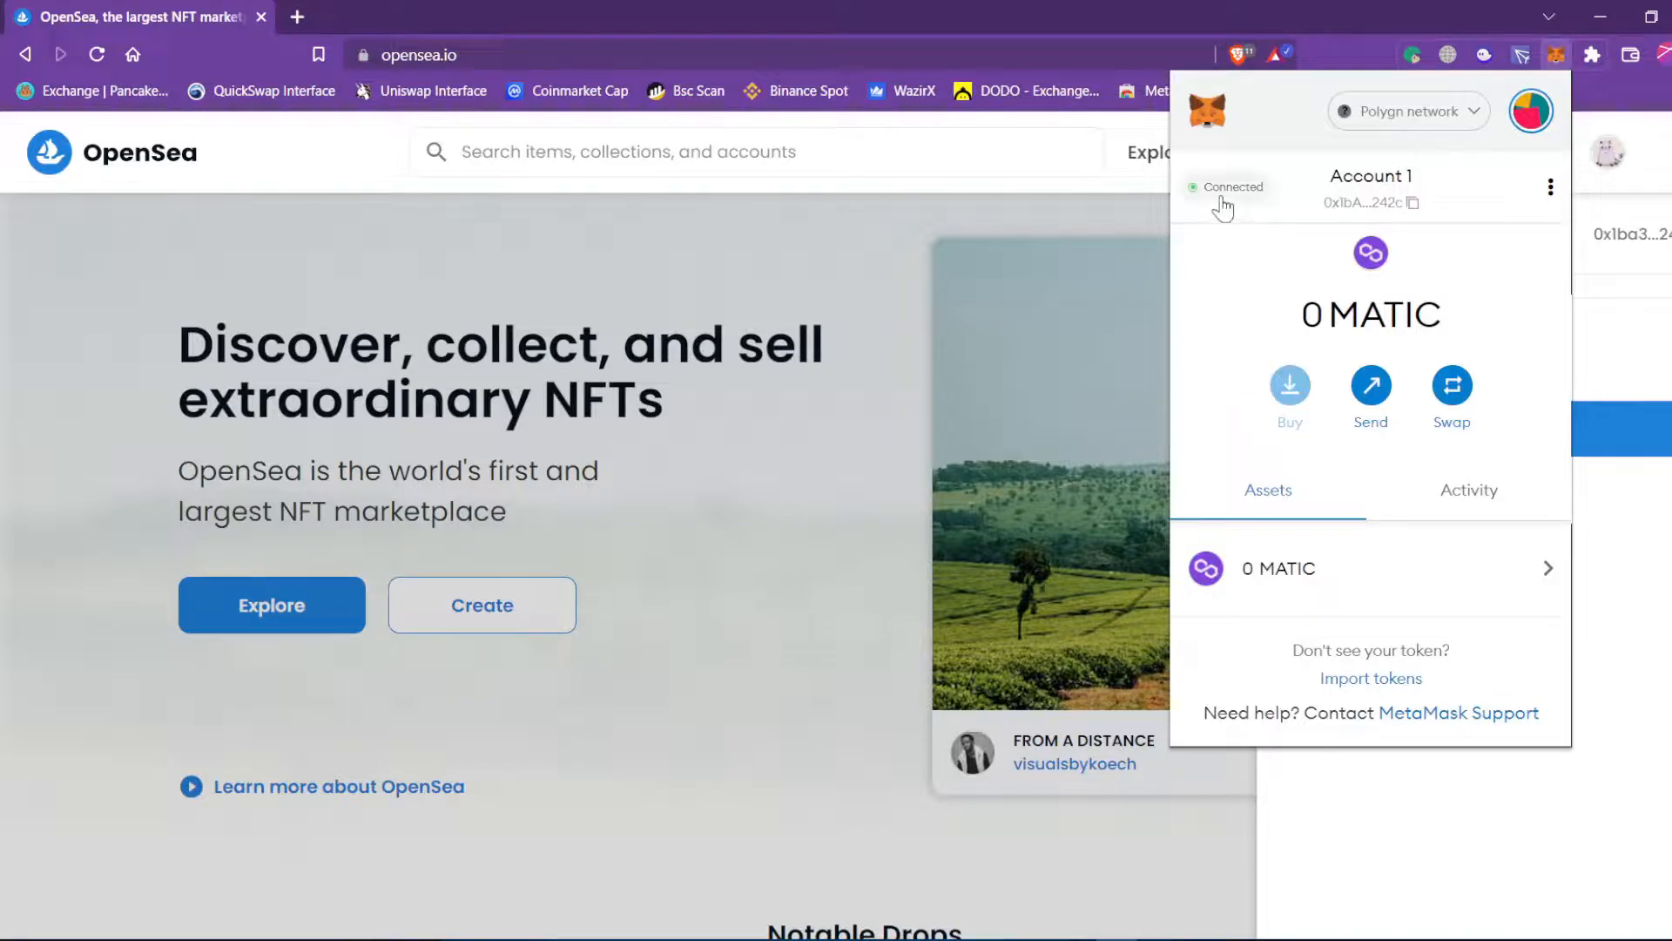
click(1409, 111)
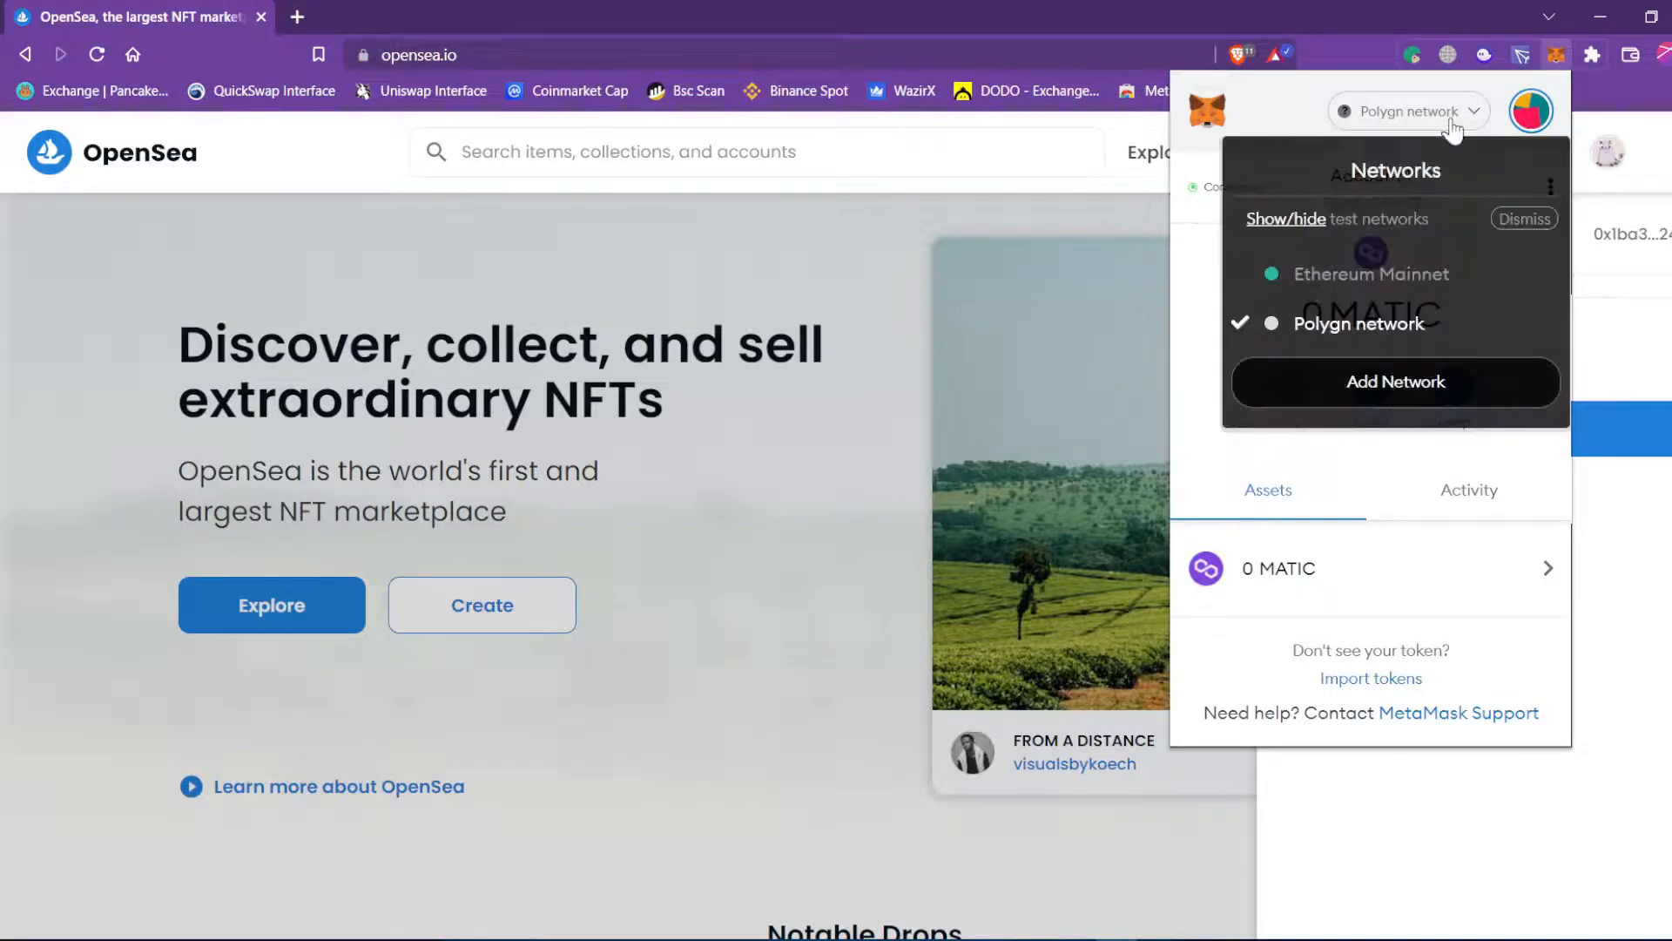
click(1330, 274)
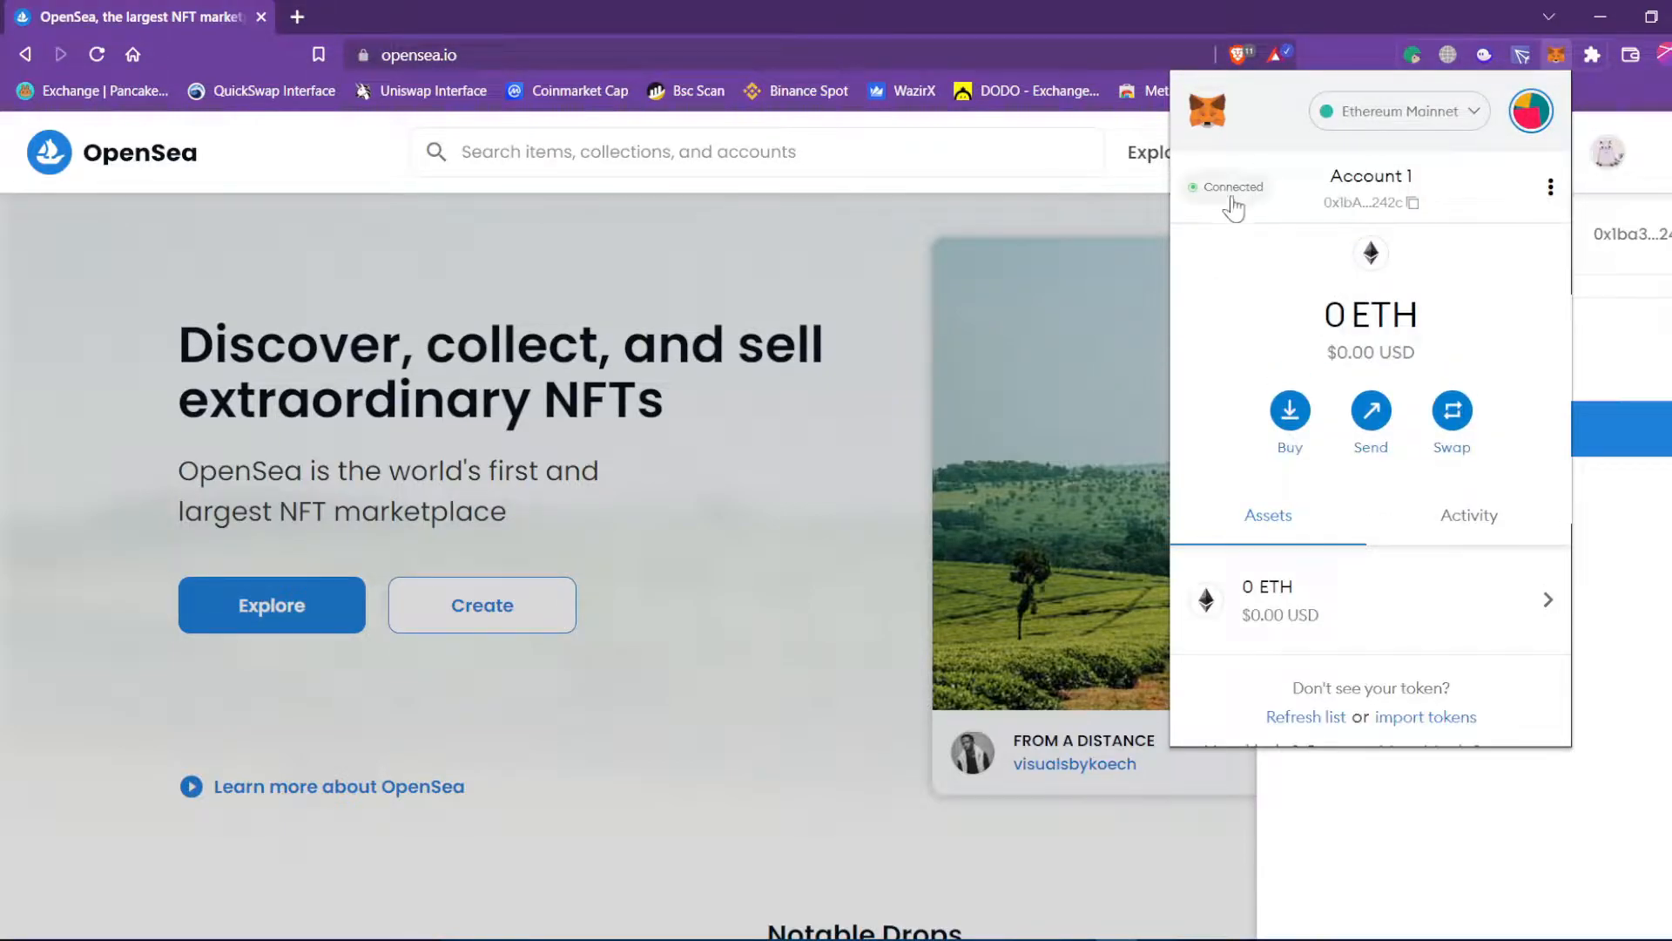
click(1381, 114)
click(1394, 321)
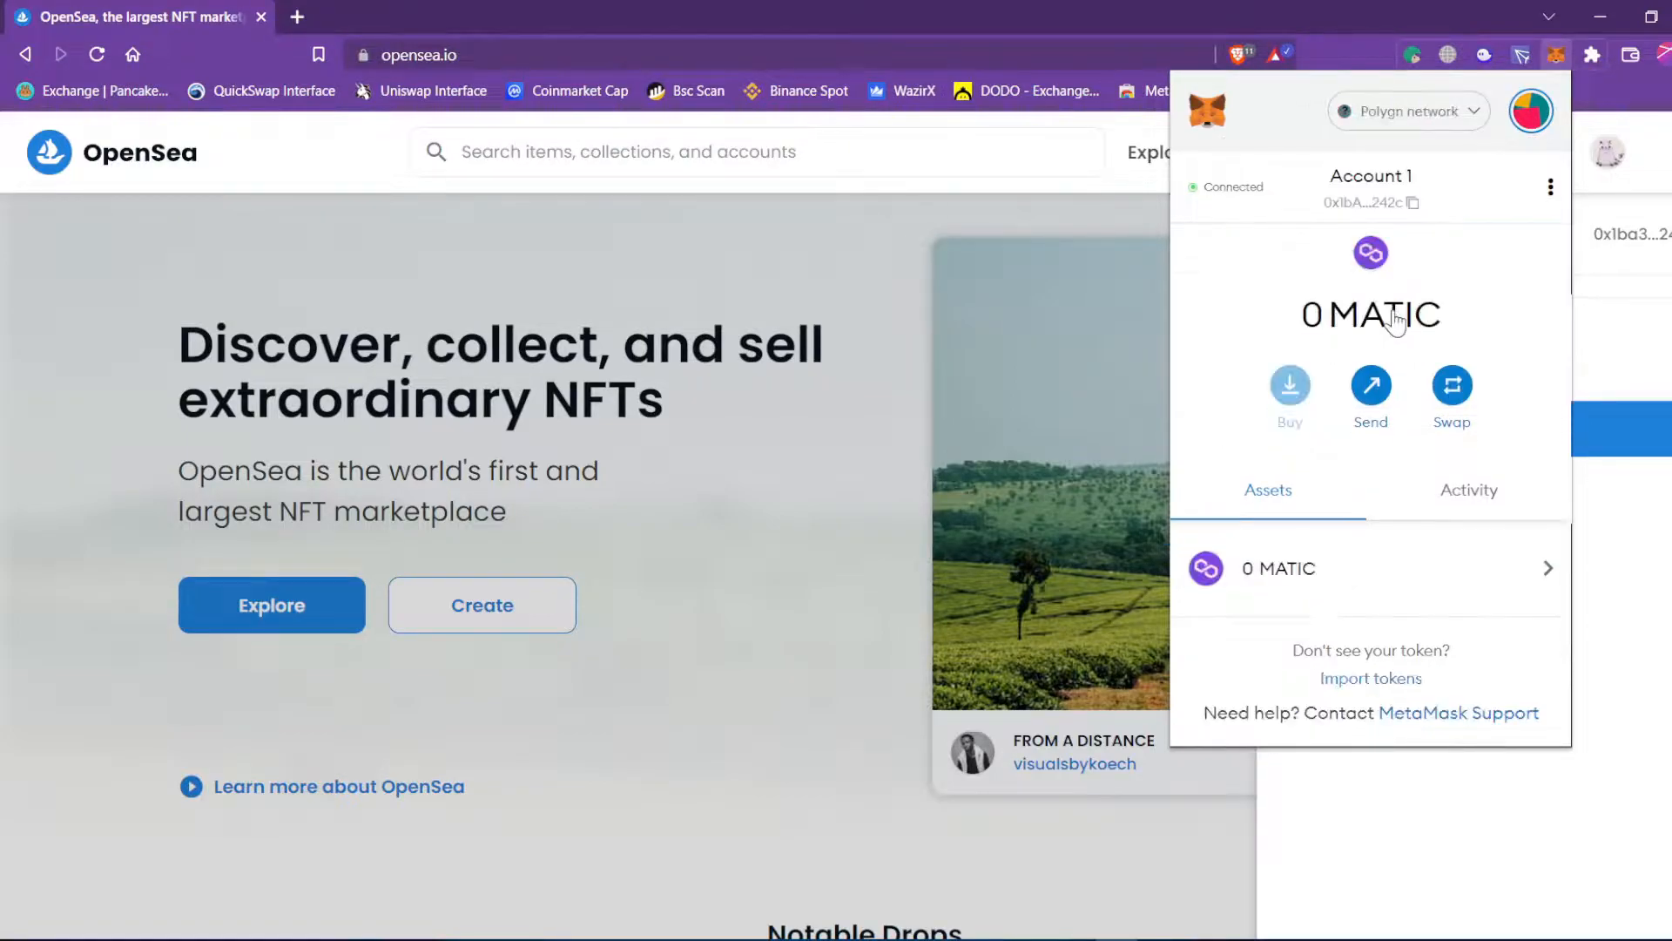
click(895, 373)
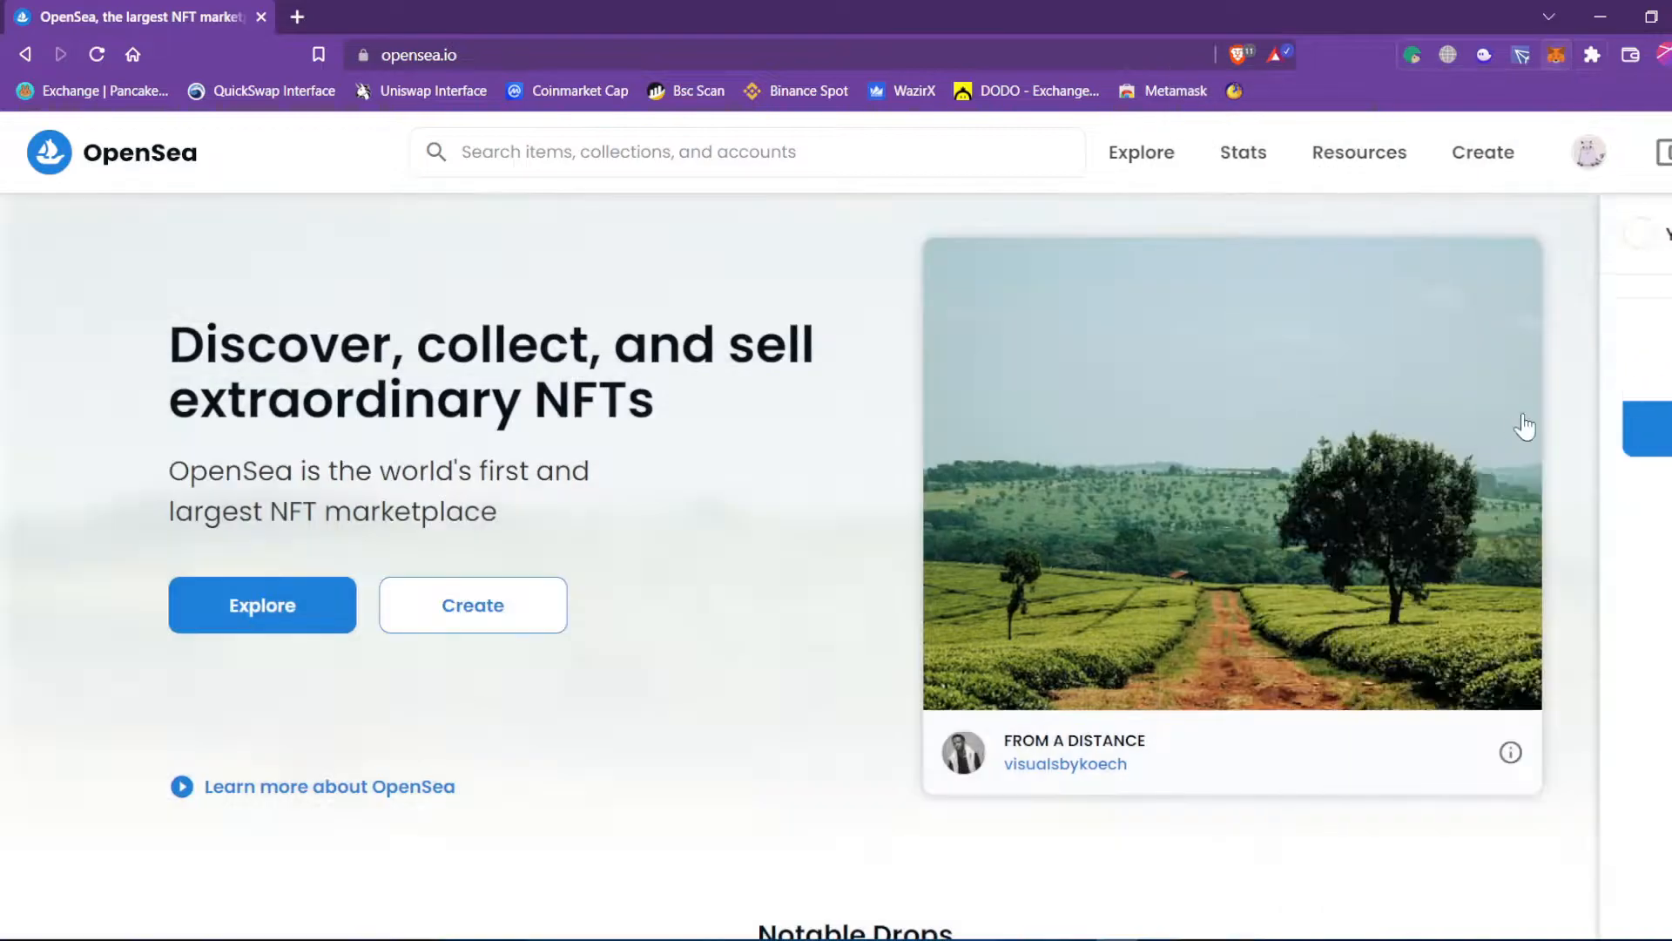
Browse the MyAwesomeCars collection from My Collections, then start a new item with Create.
mouse_move(1590, 152)
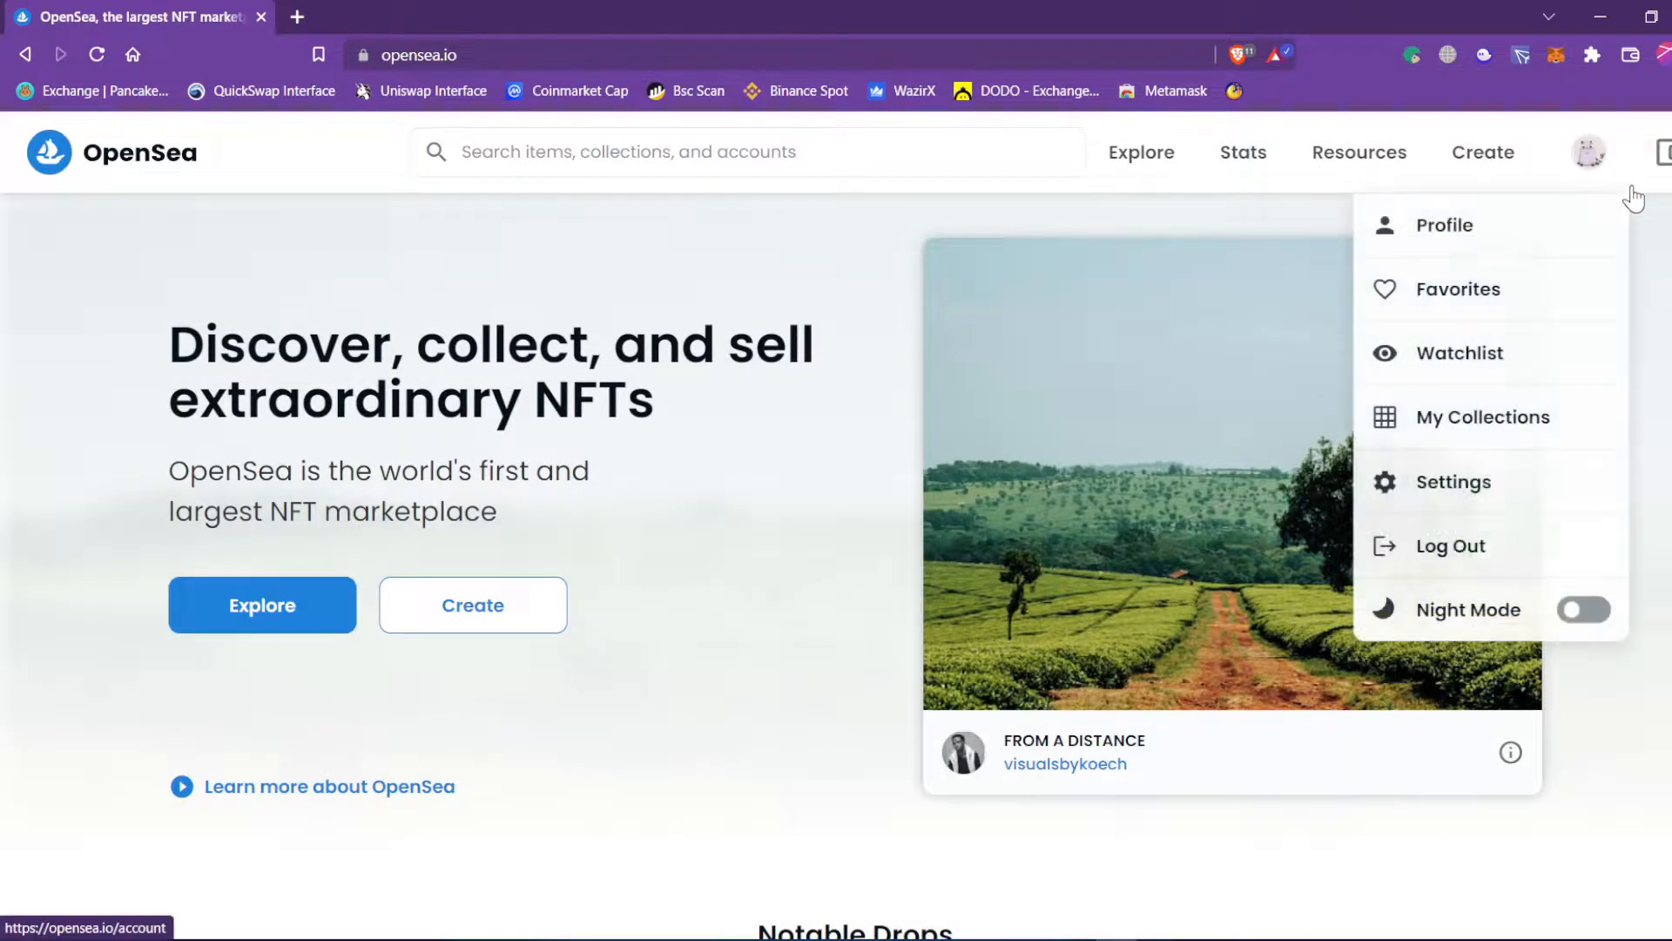
click(1515, 431)
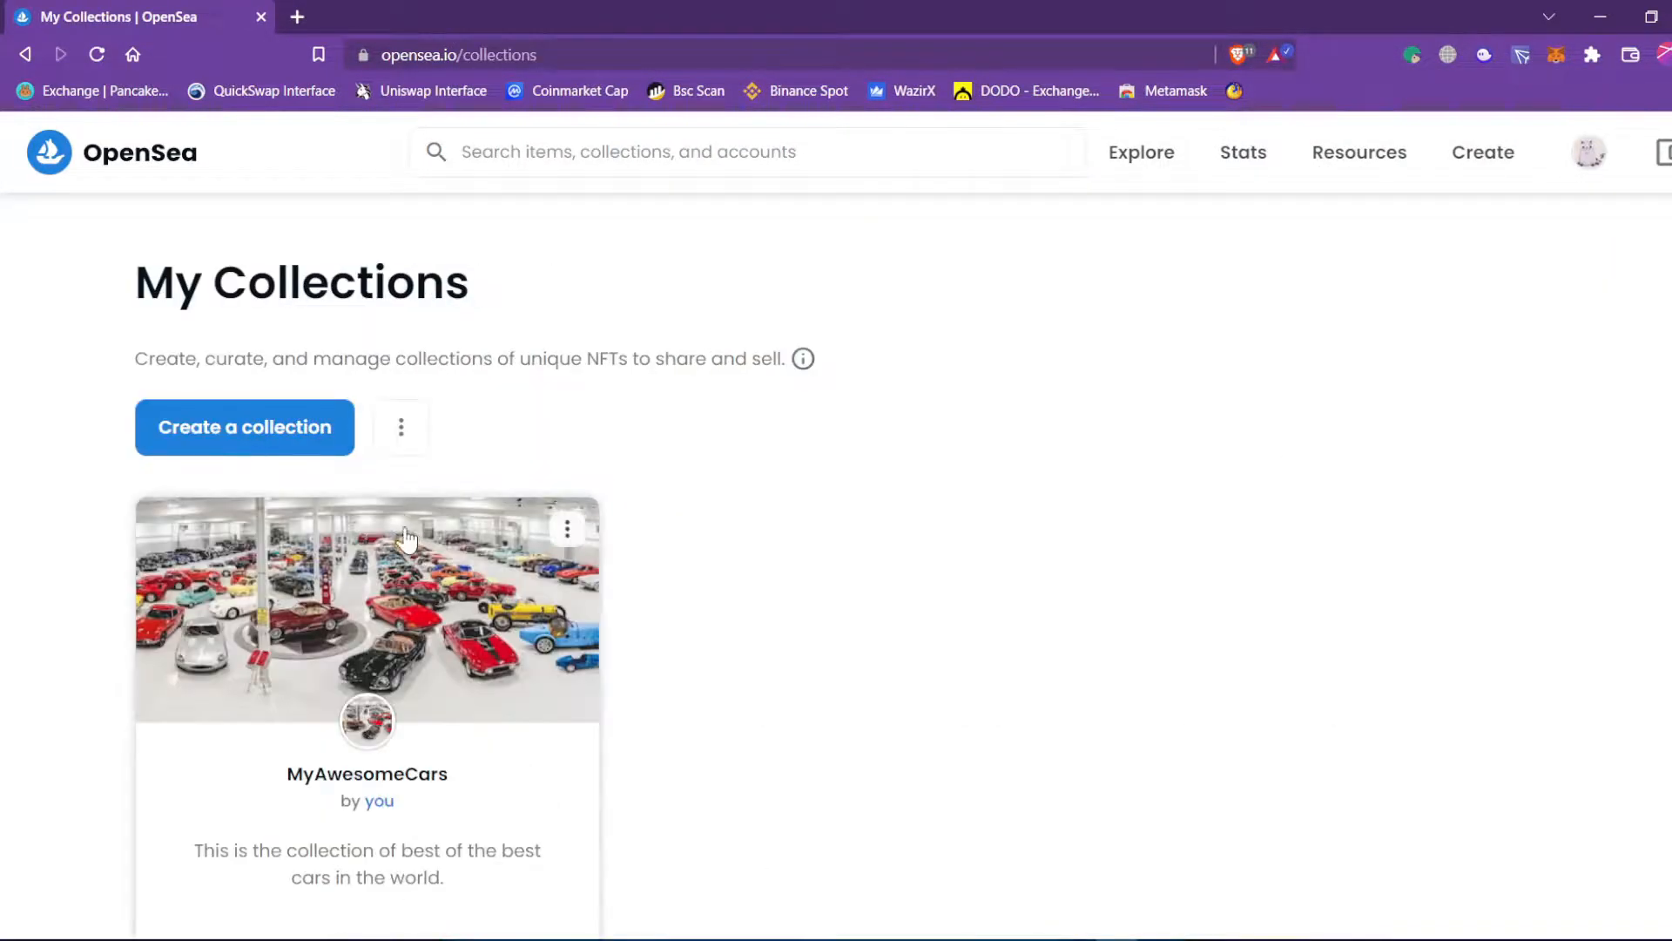
click(471, 787)
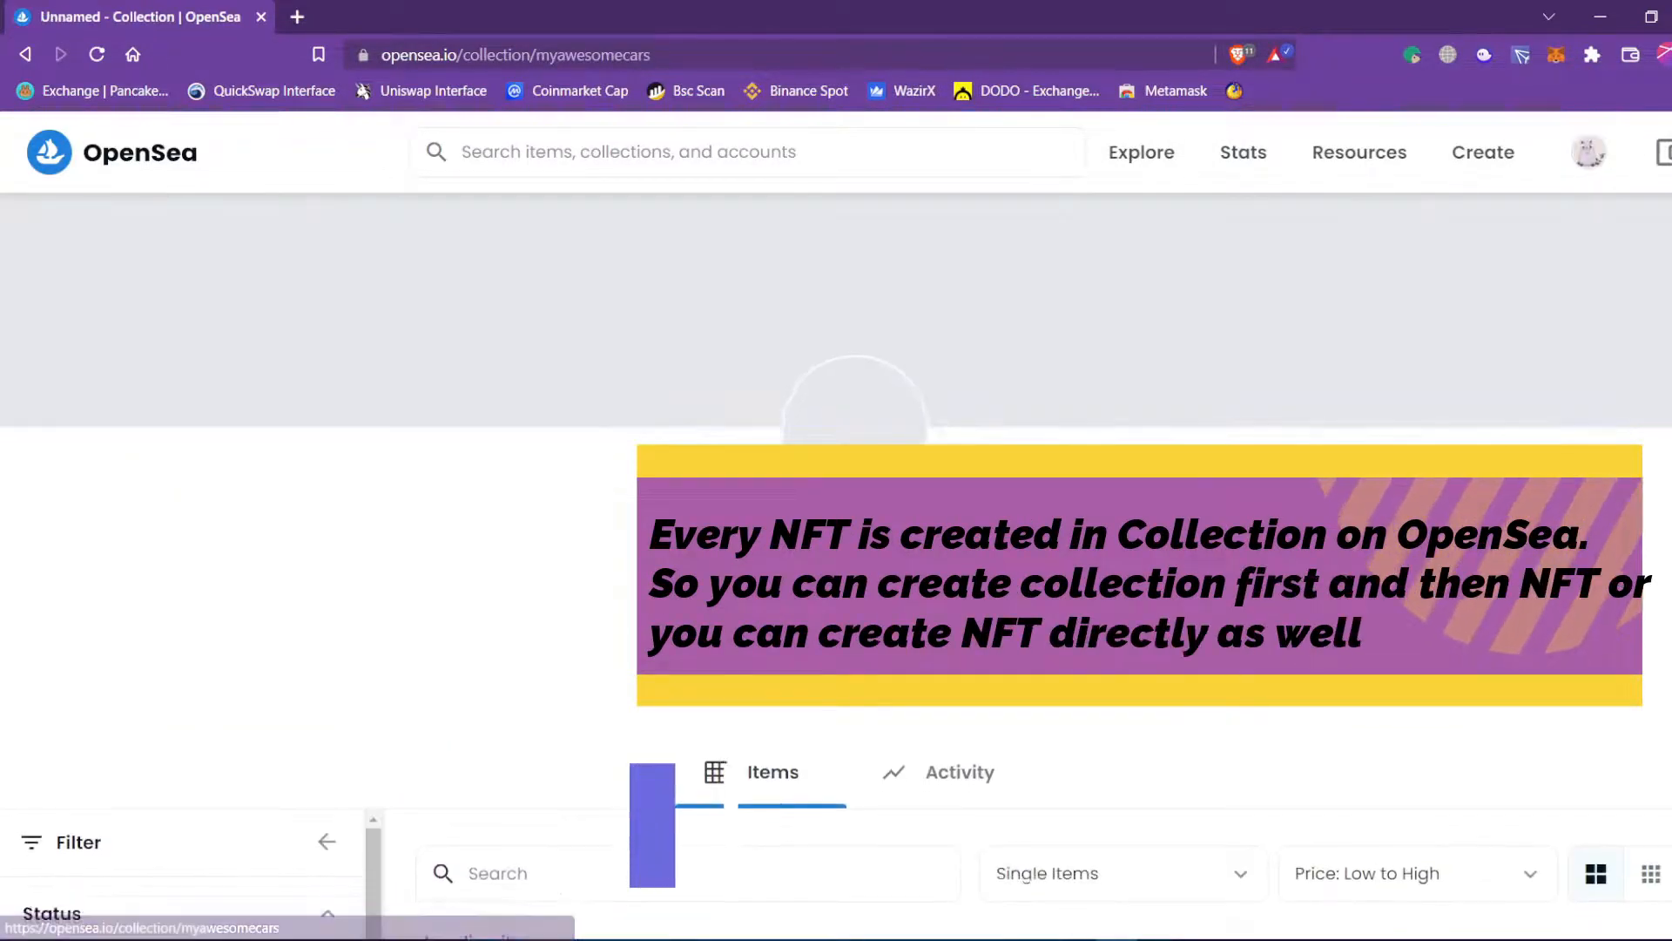
scroll(731, 609, down, 3)
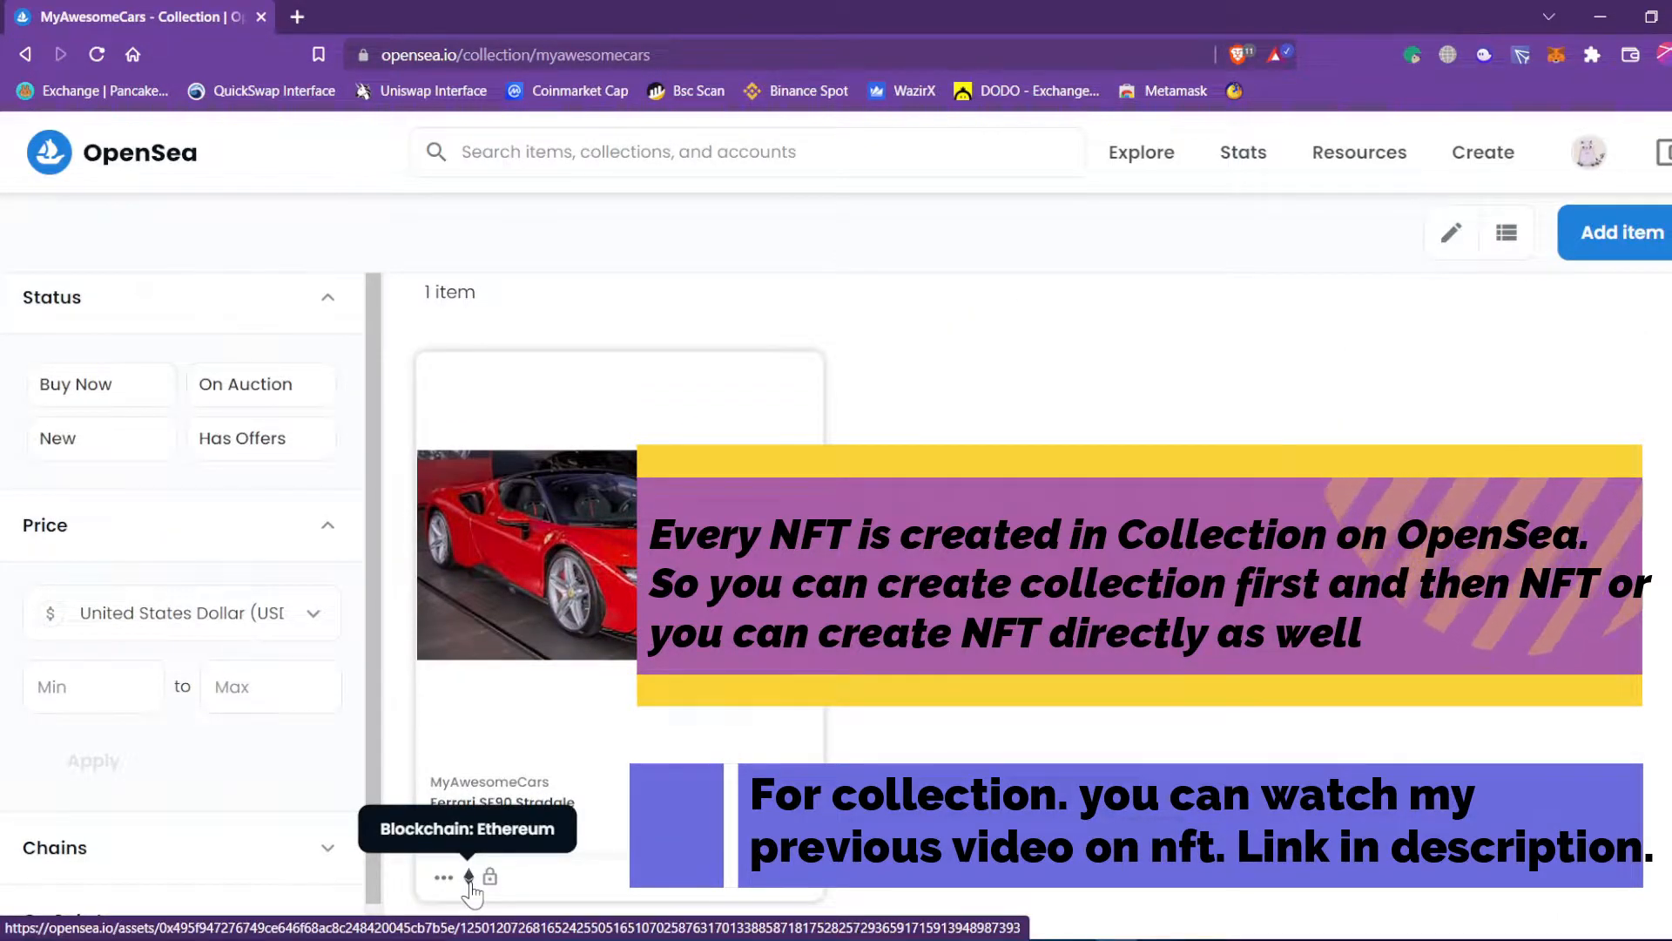
scroll(471, 892, up, 1)
scroll(471, 893, up, 1)
scroll(471, 892, down, 2)
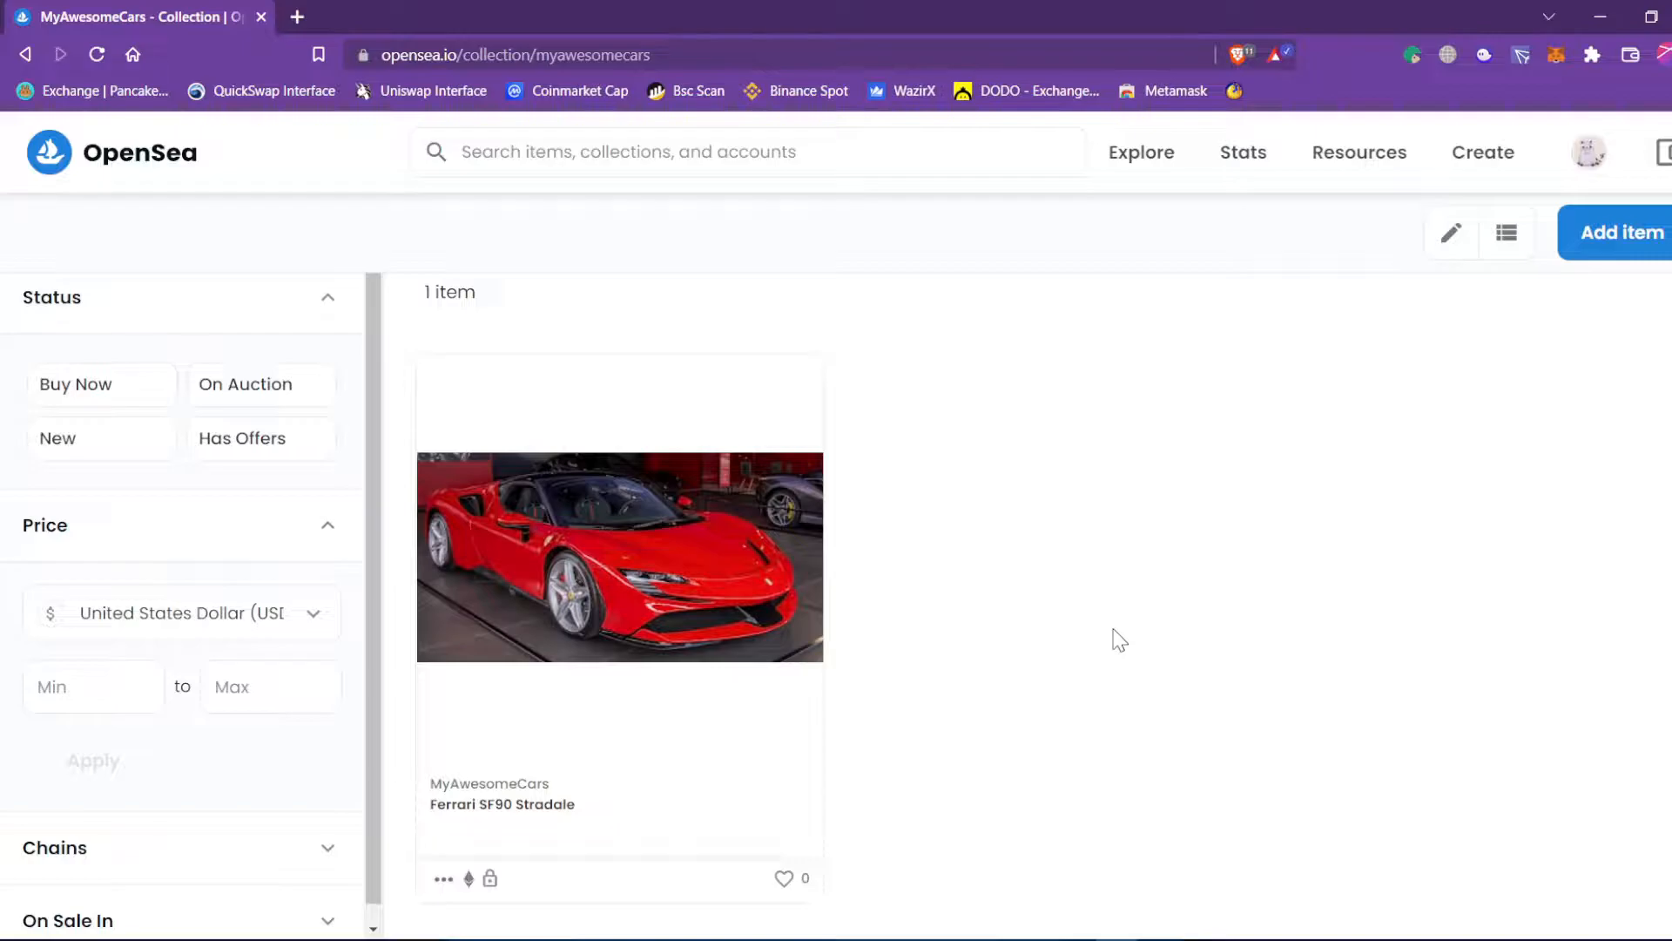
scroll(1119, 641, up, 10)
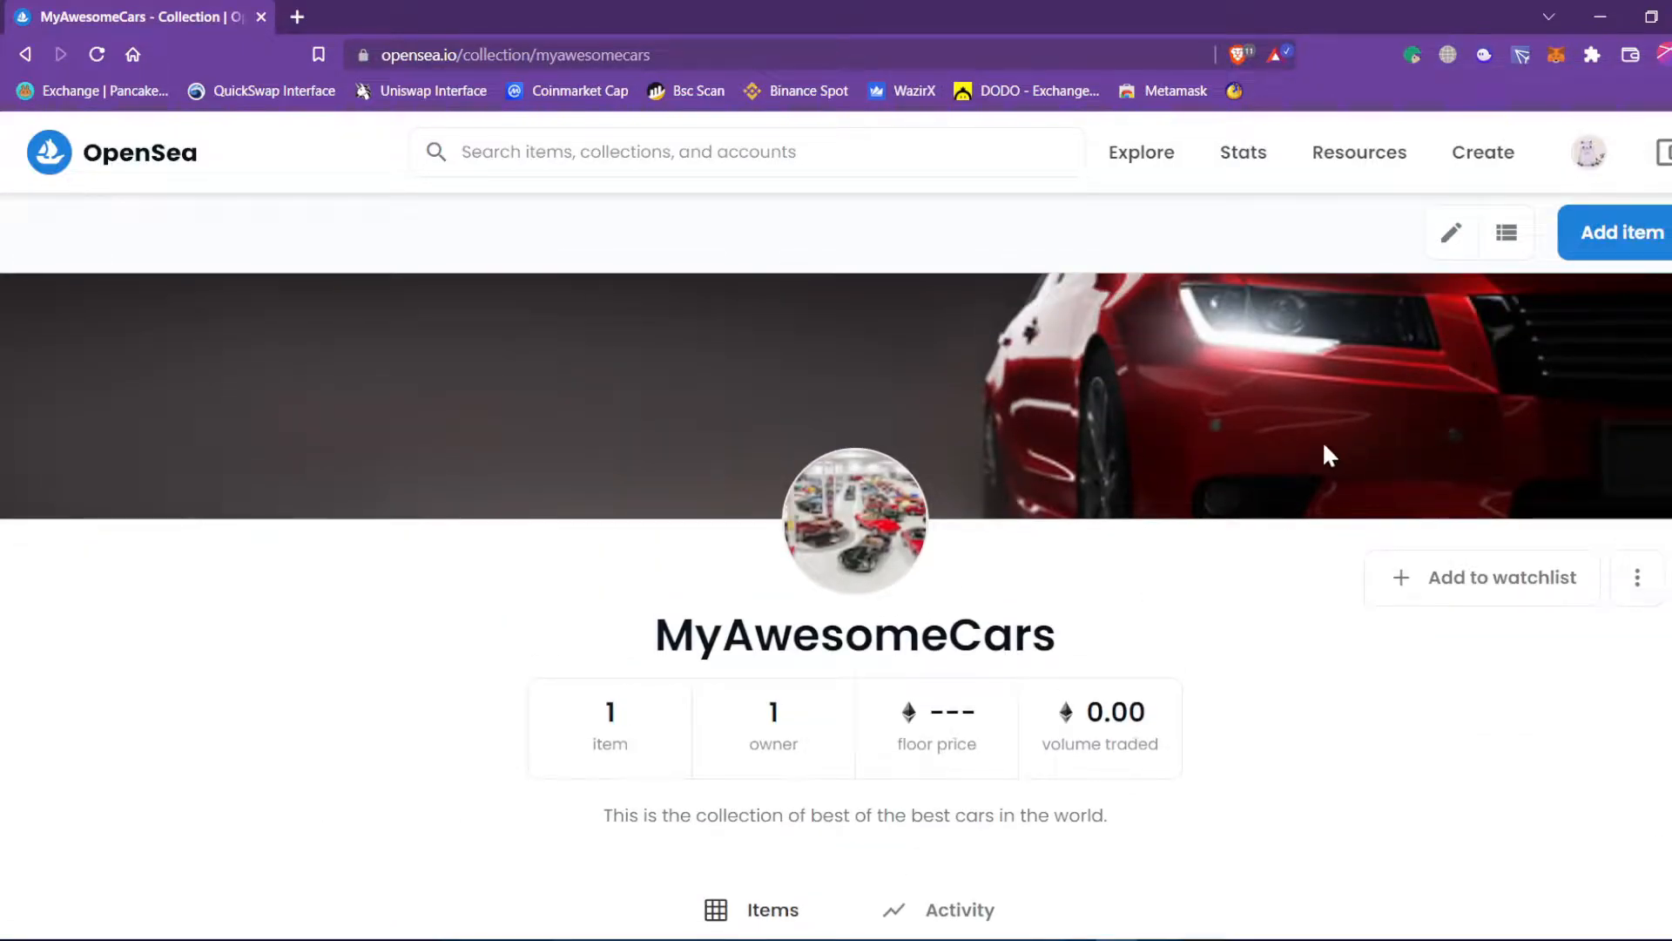
click(1468, 161)
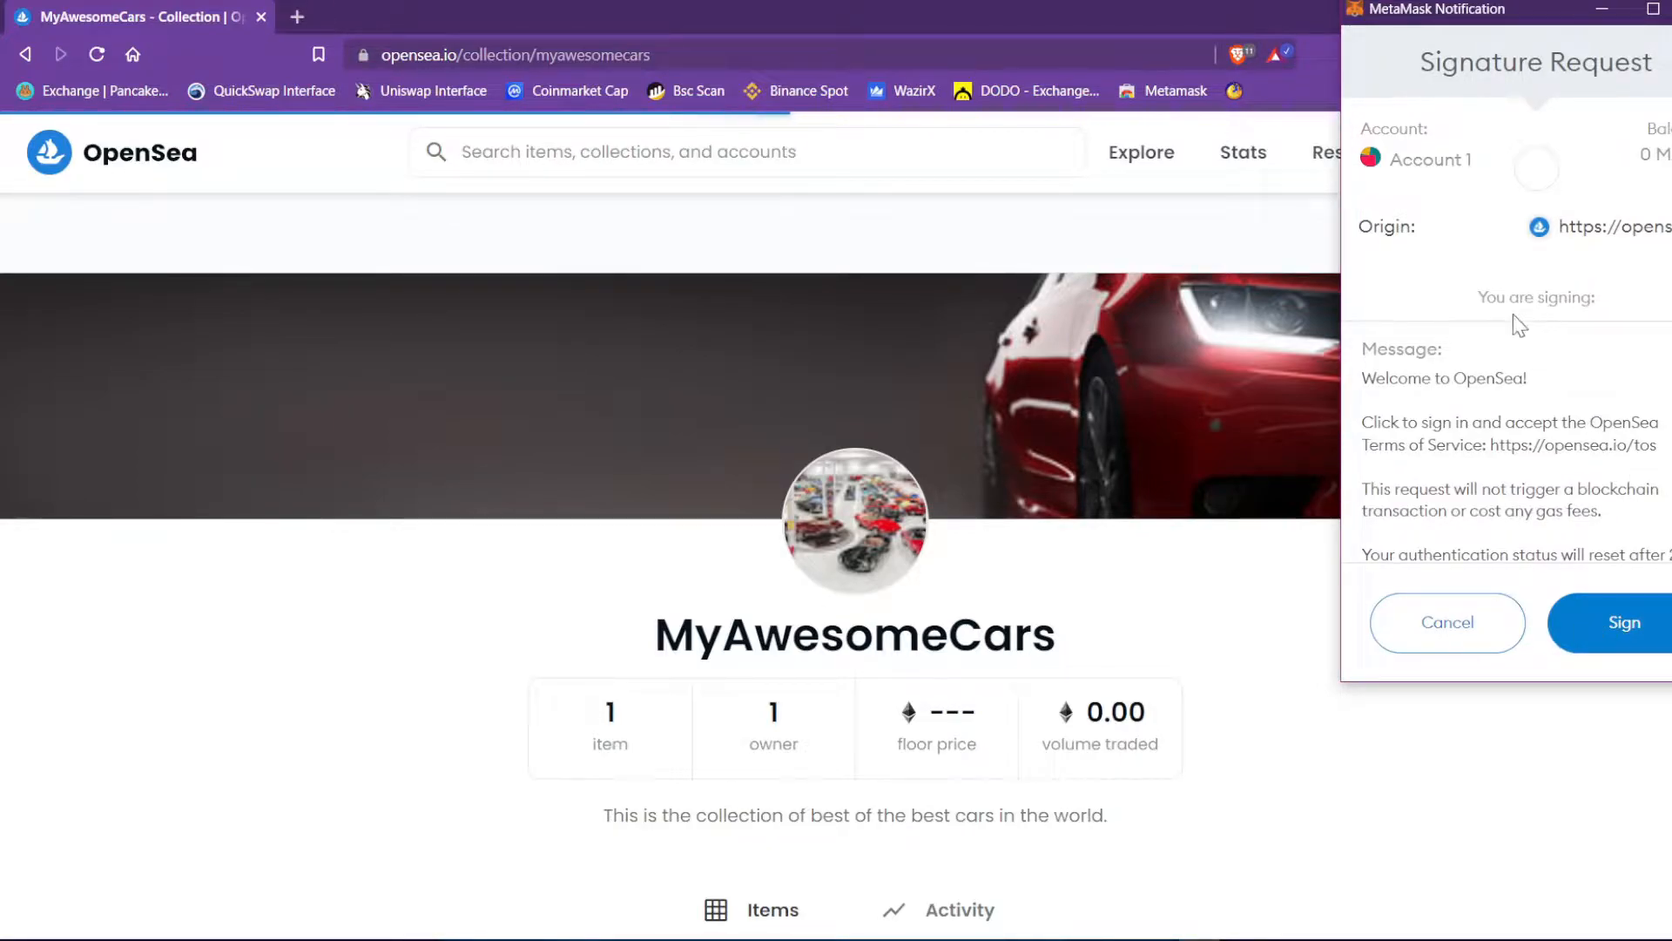
Read the gas-free 'Welcome to OpenSea!' message and sign it in MetaMask.
drag(1374, 379, 1549, 393)
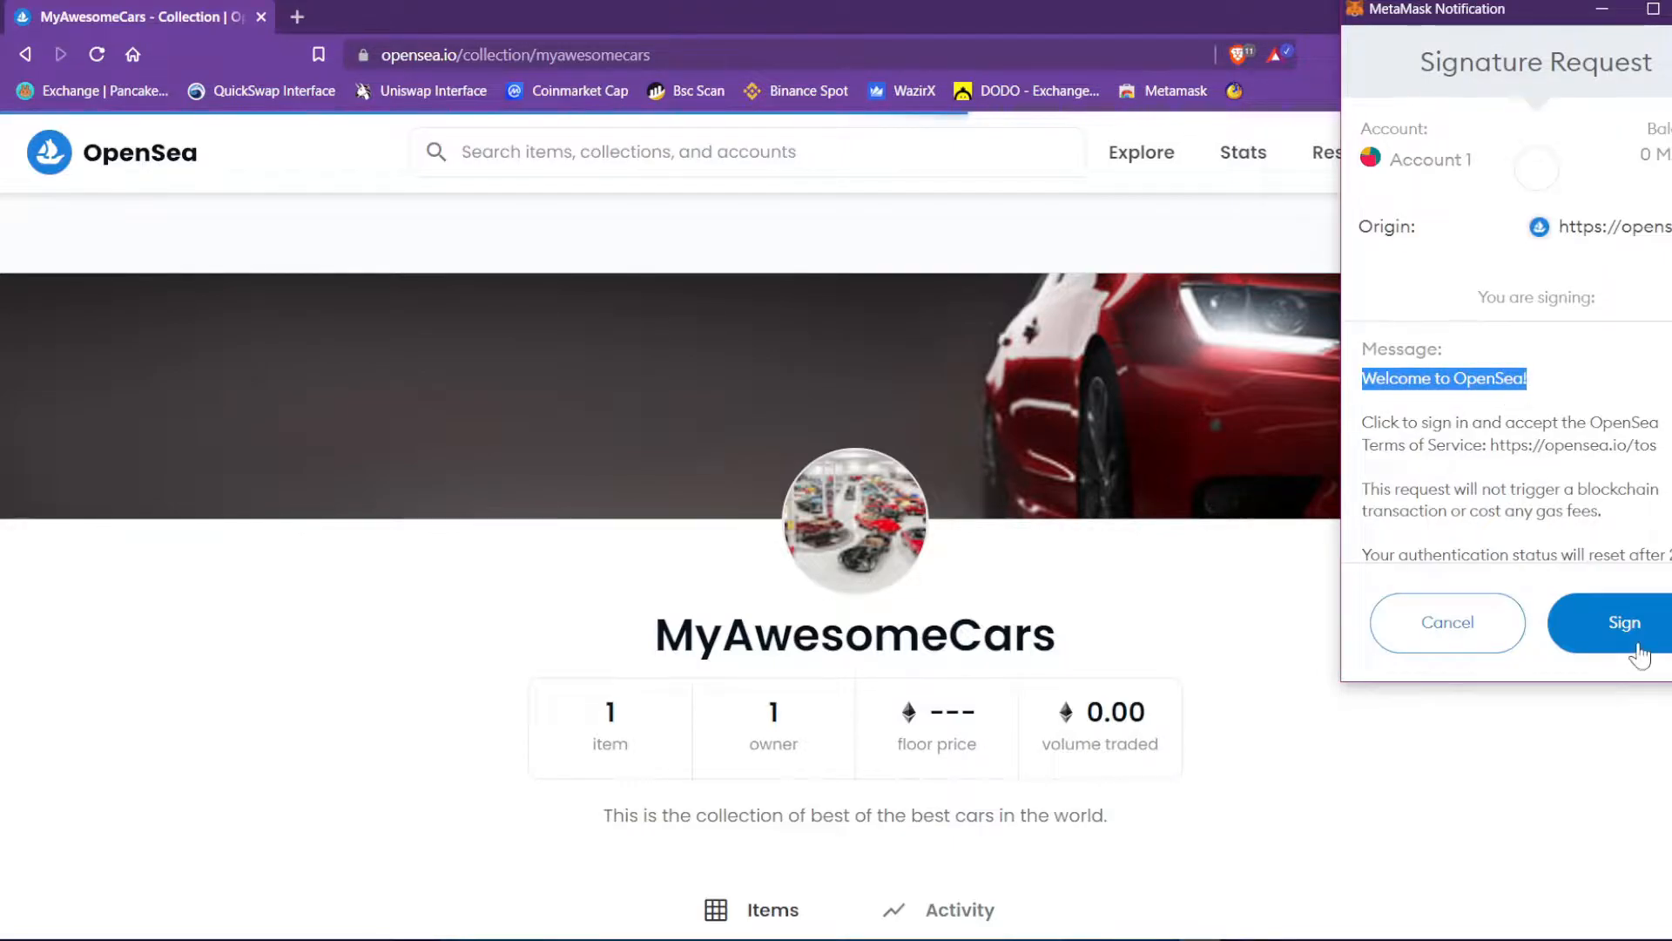
drag(1483, 489, 1651, 517)
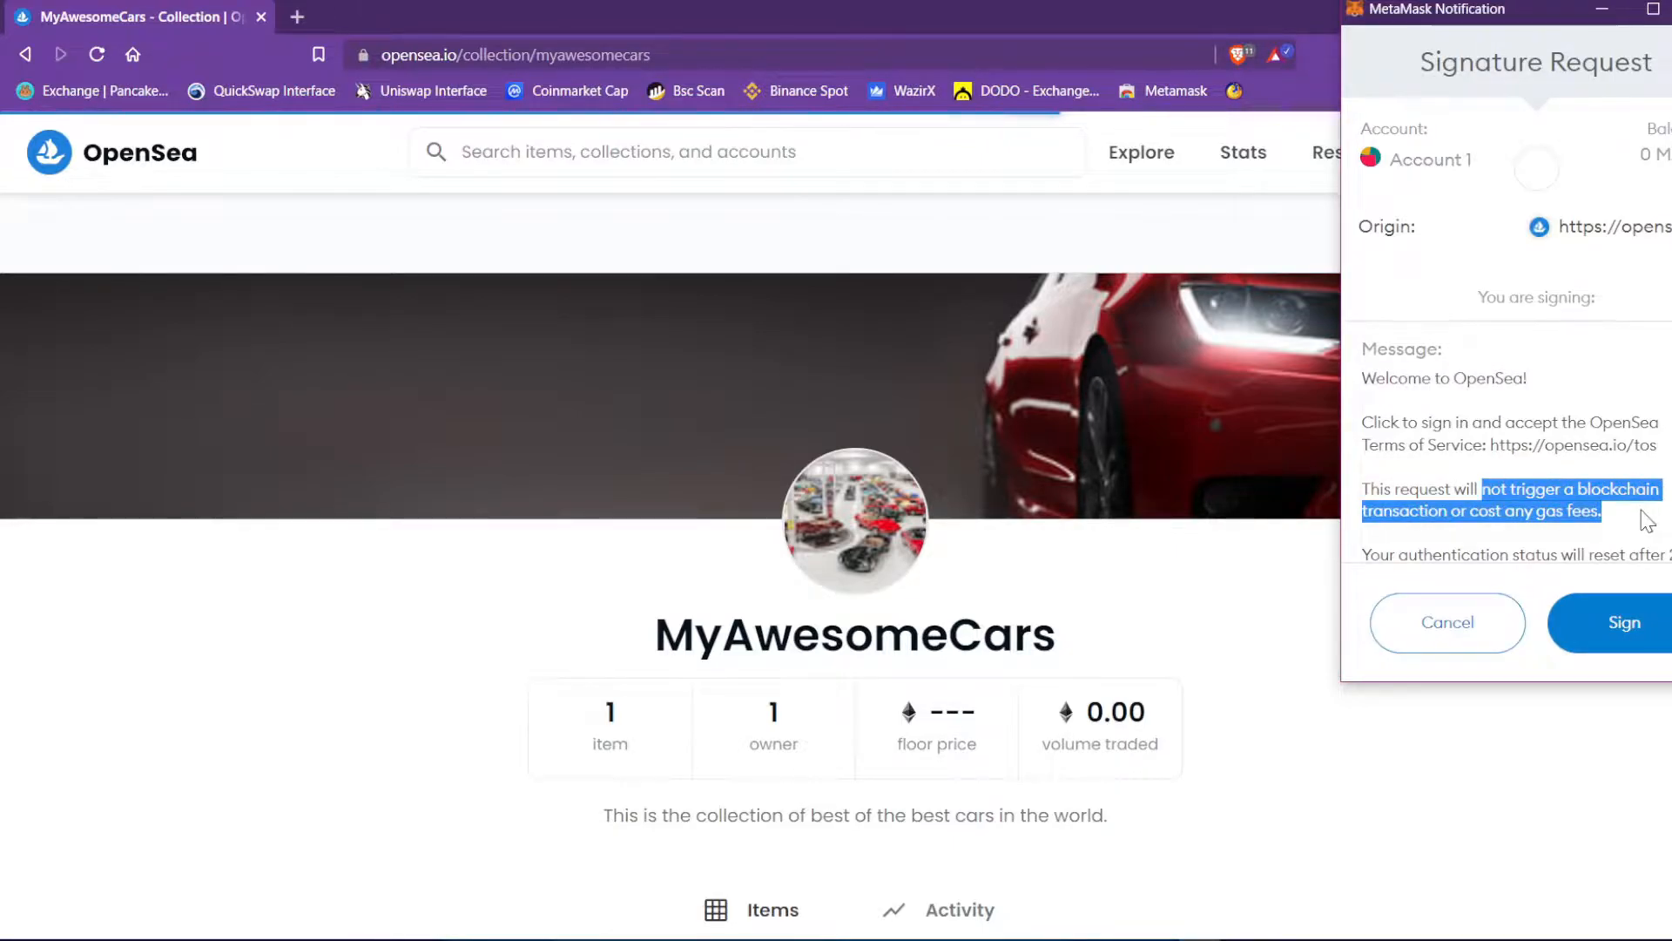
click(1621, 633)
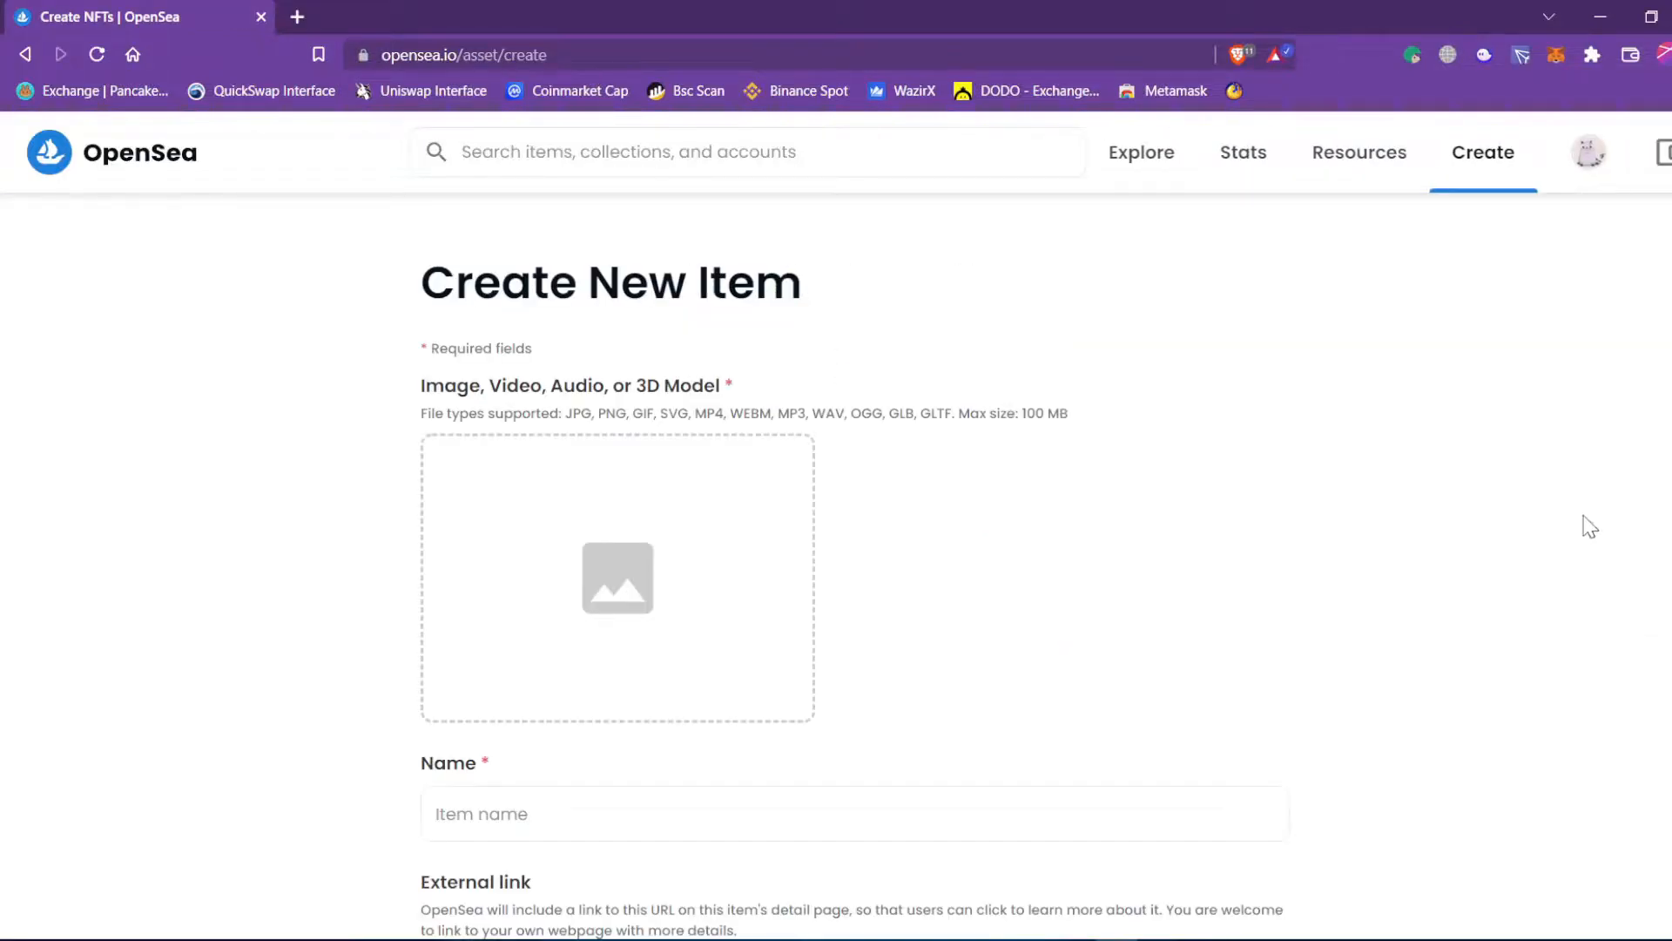
Scroll over the blank Create New Item form's upload area and Name field.
scroll(1236, 519, down, 3)
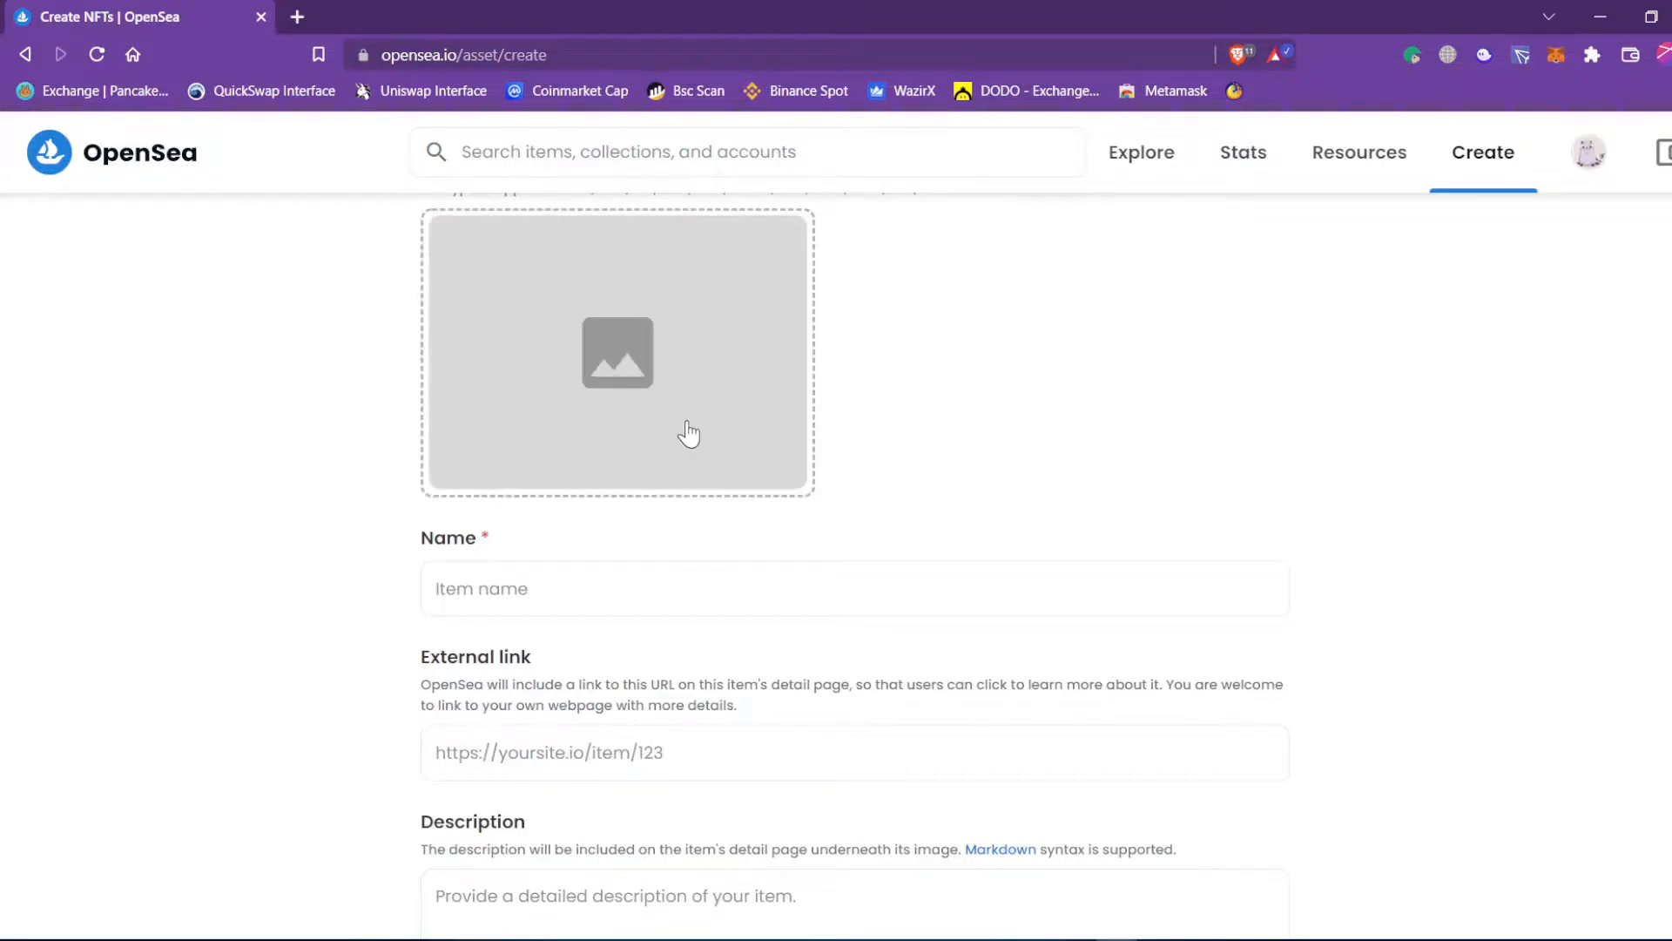
scroll(688, 433, up, 2)
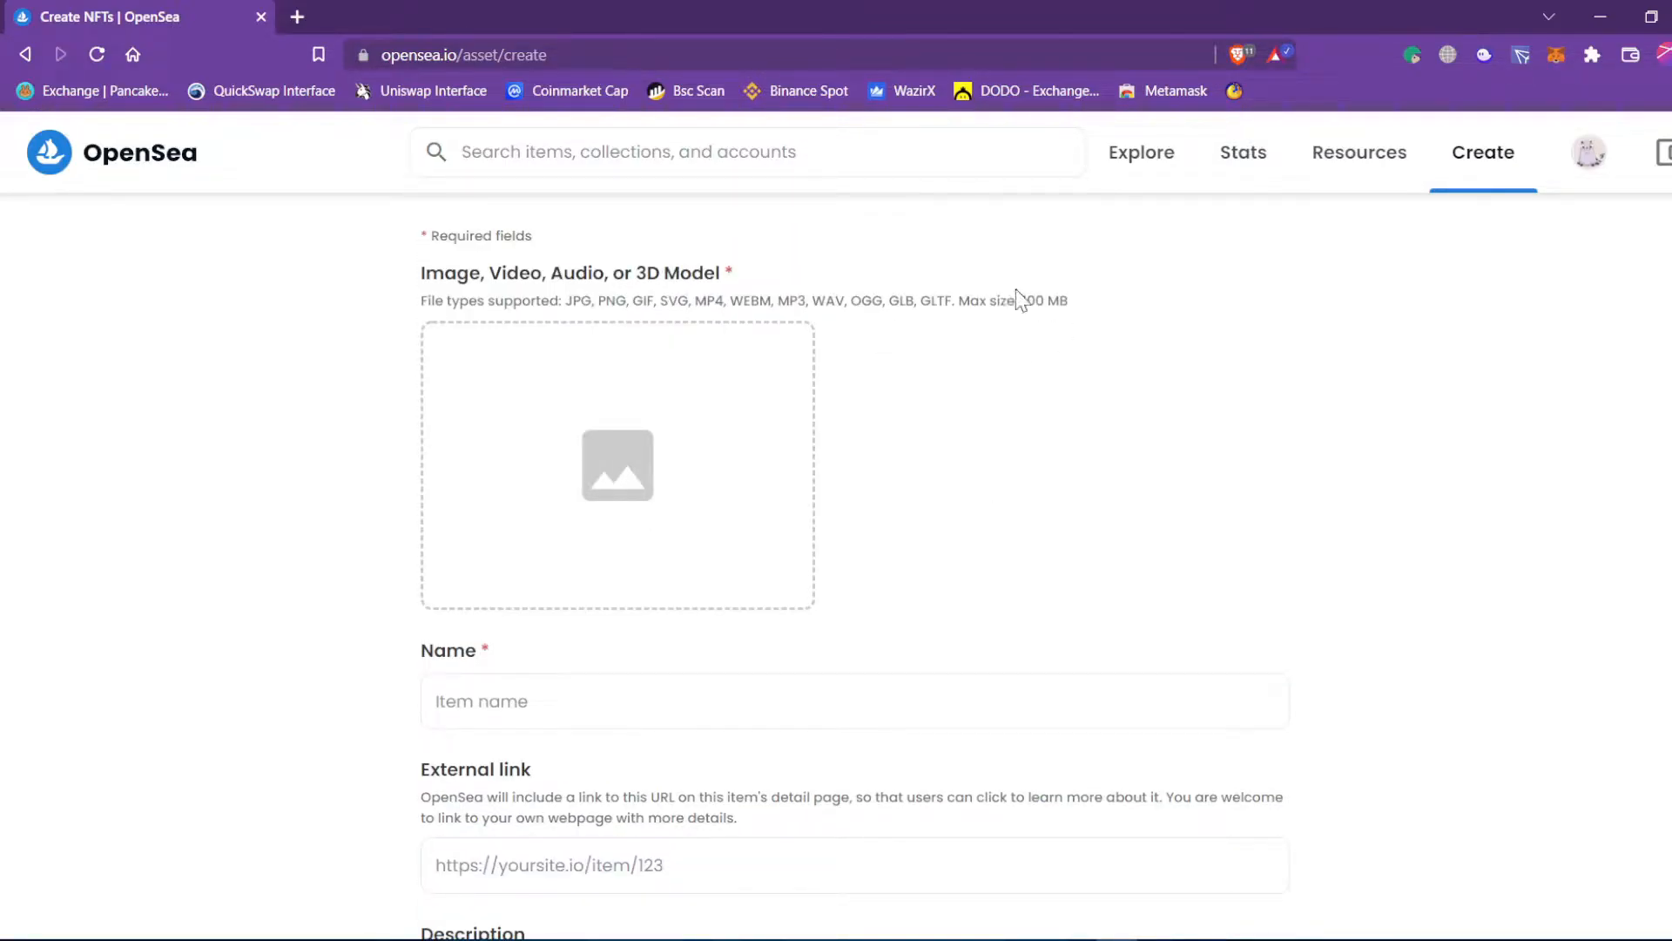
Upload shaktiman.jpg from the pics folder as the item's image.
click(573, 478)
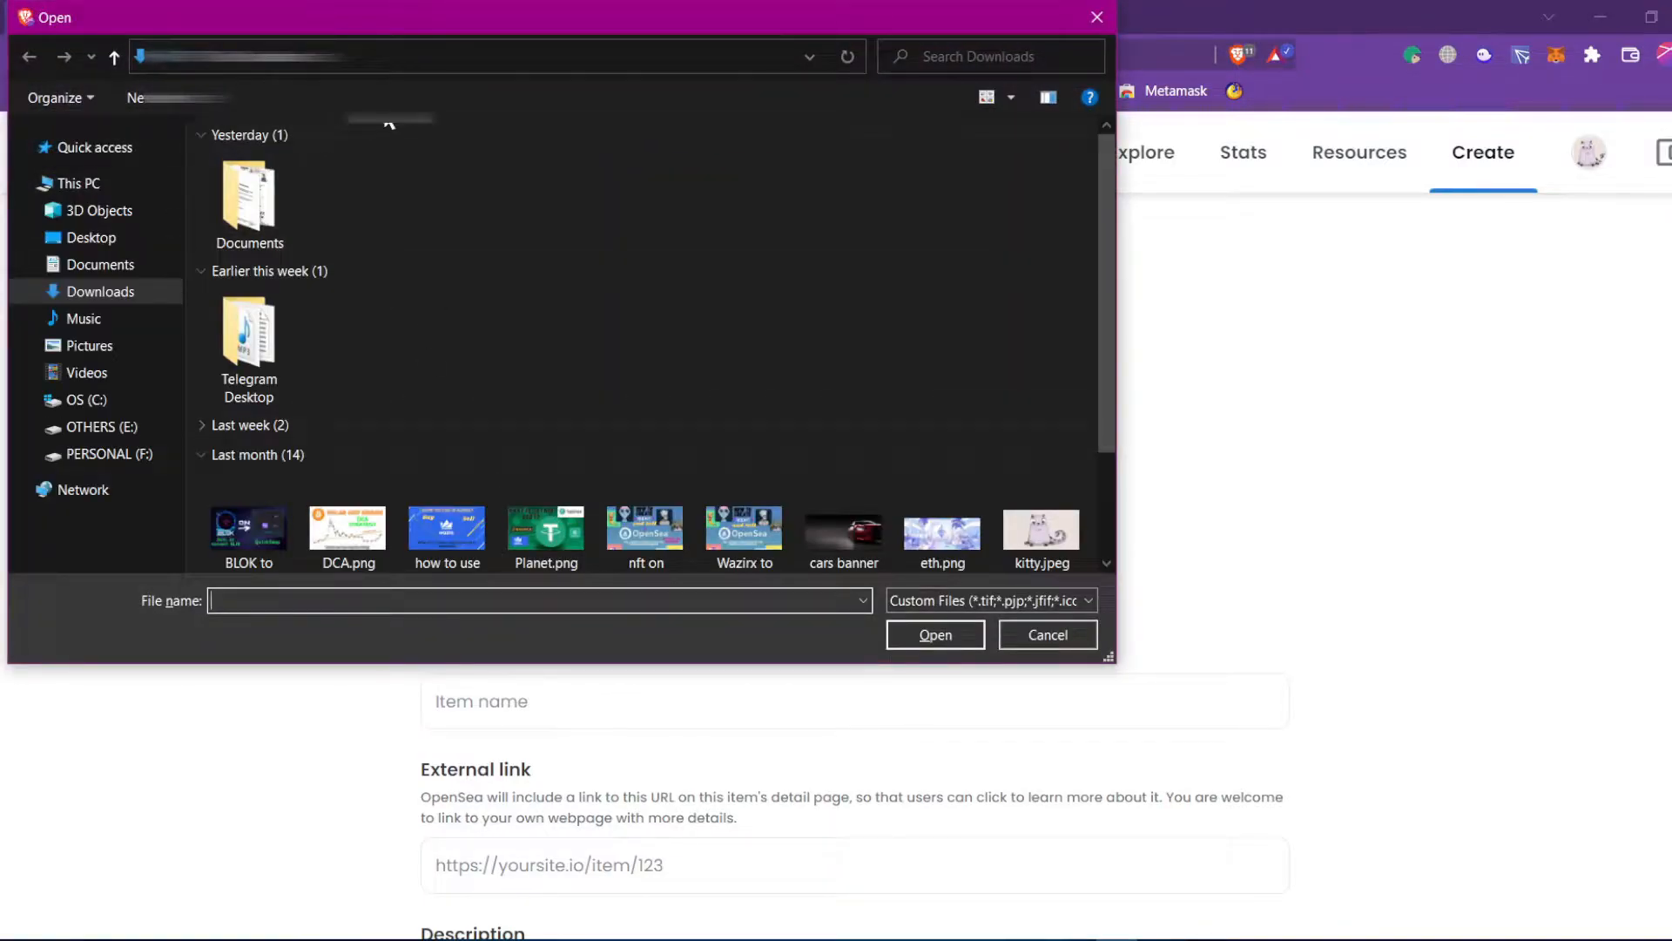
click(419, 60)
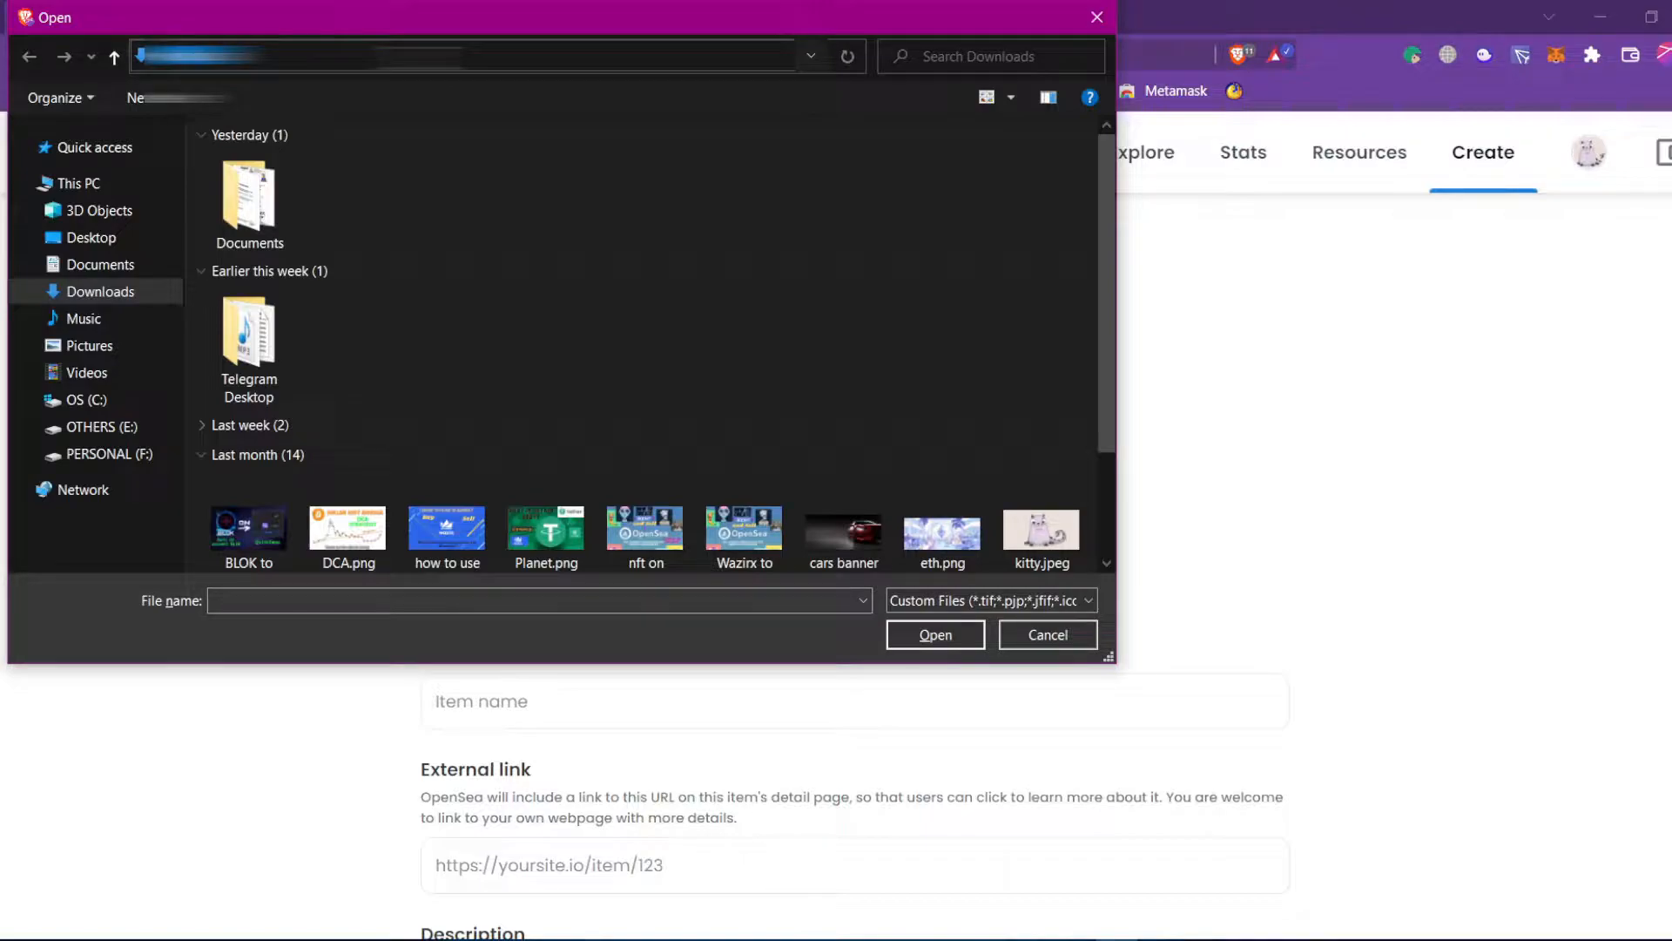
key(ctrl+v)
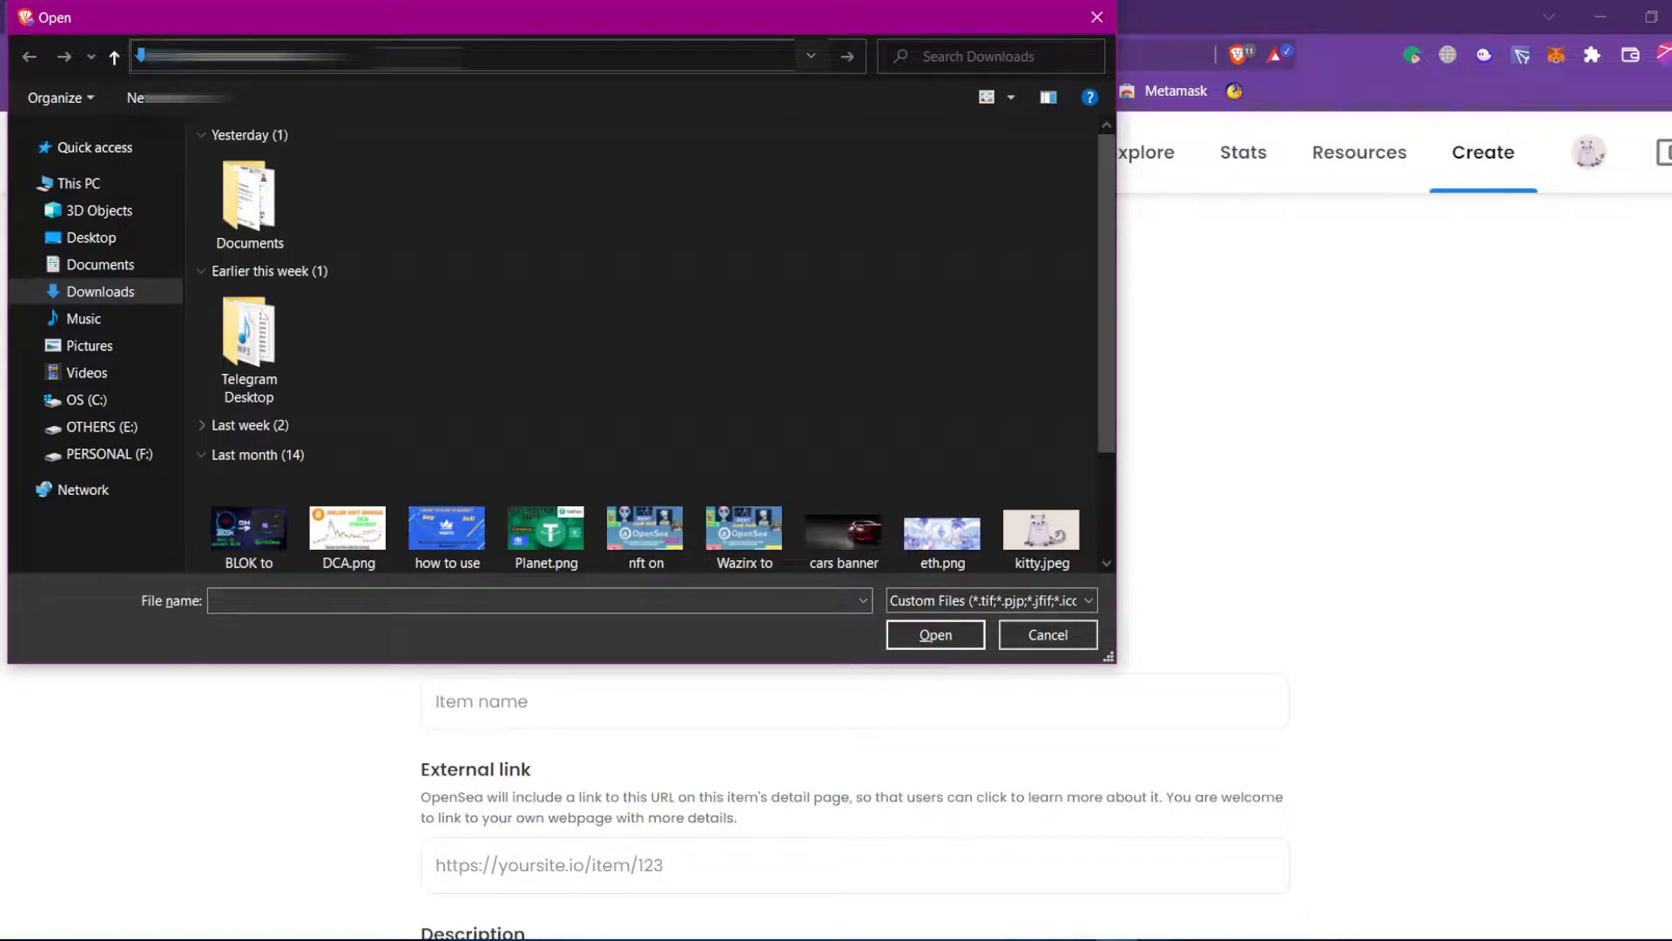
key(Return)
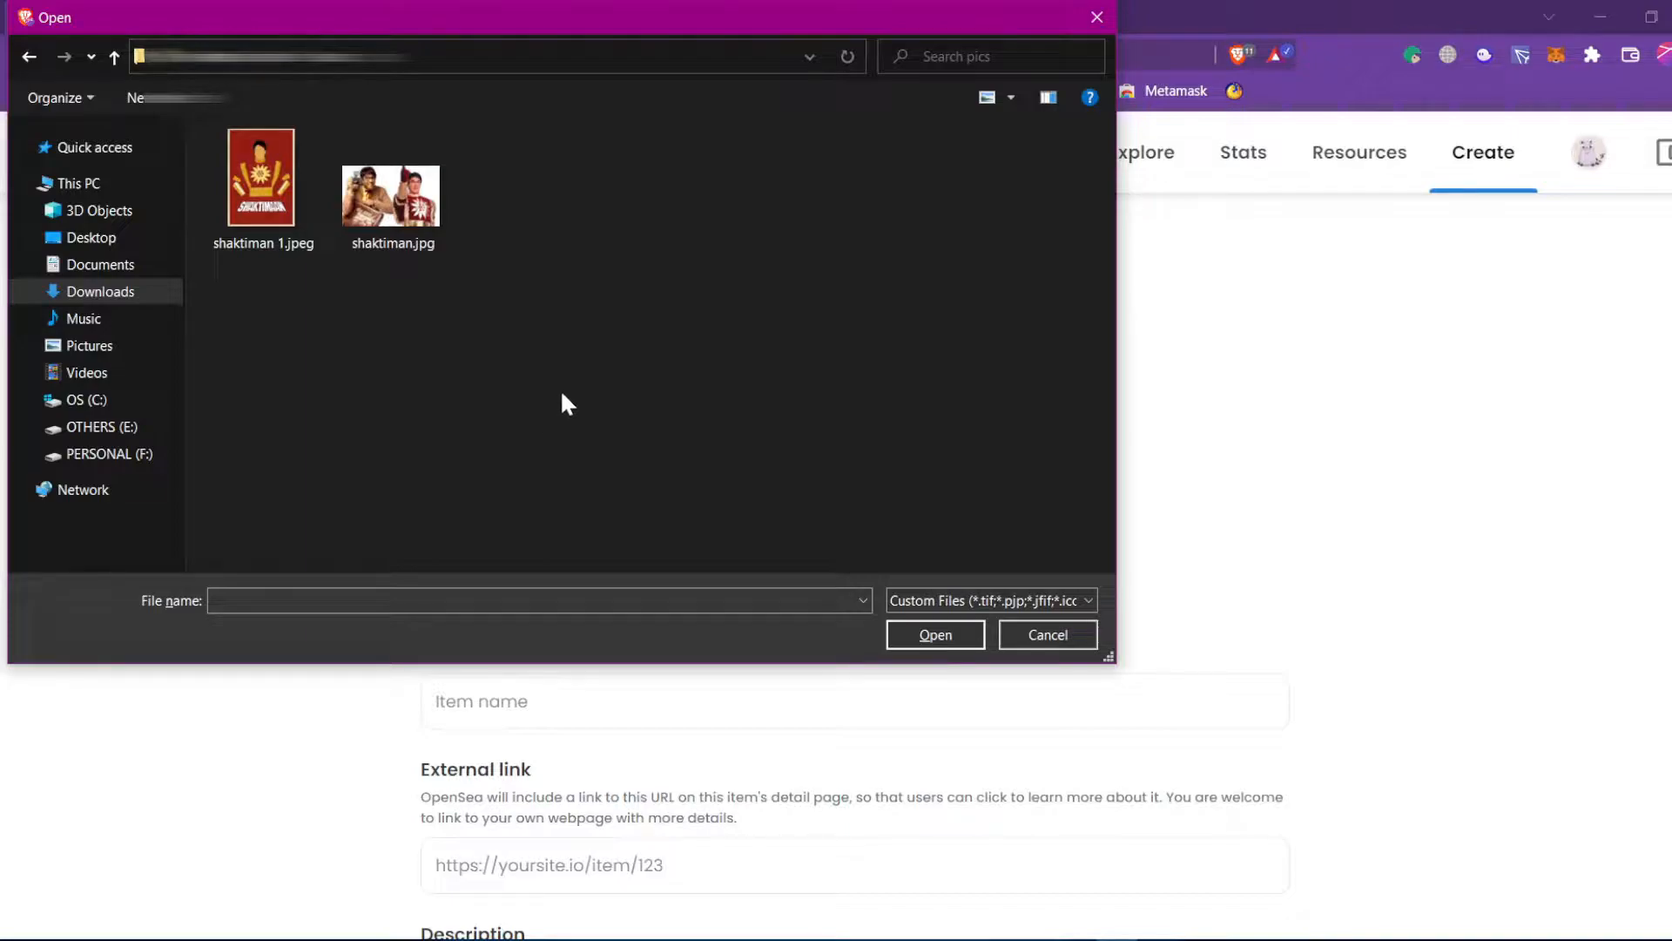
click(396, 193)
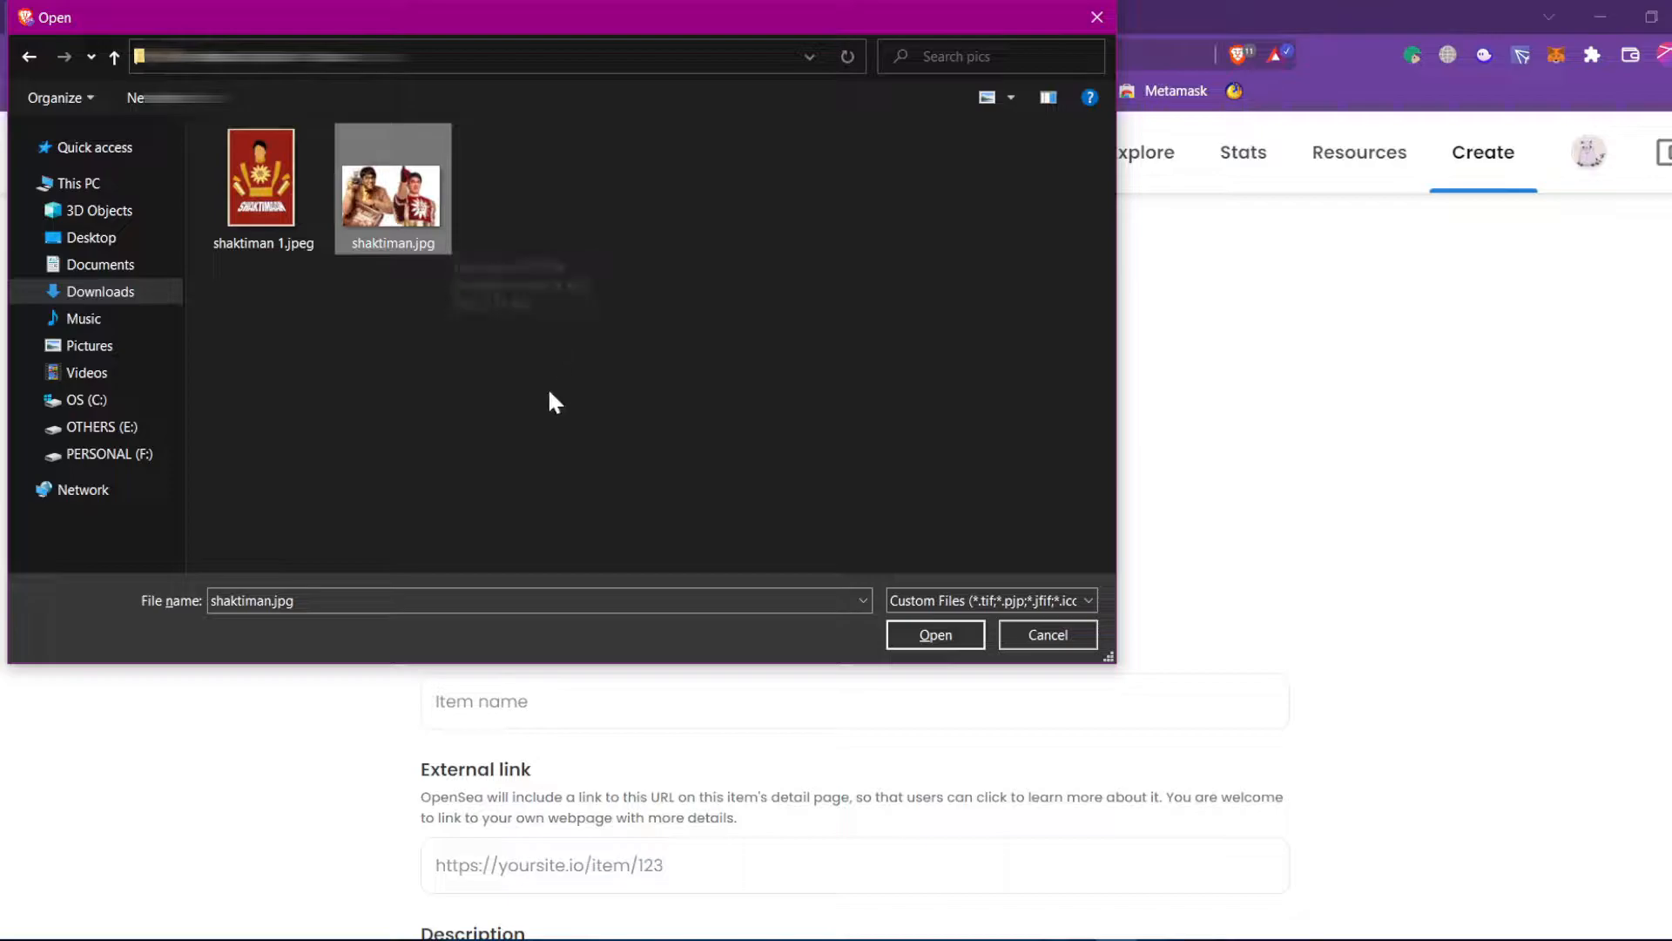
double_click(430, 199)
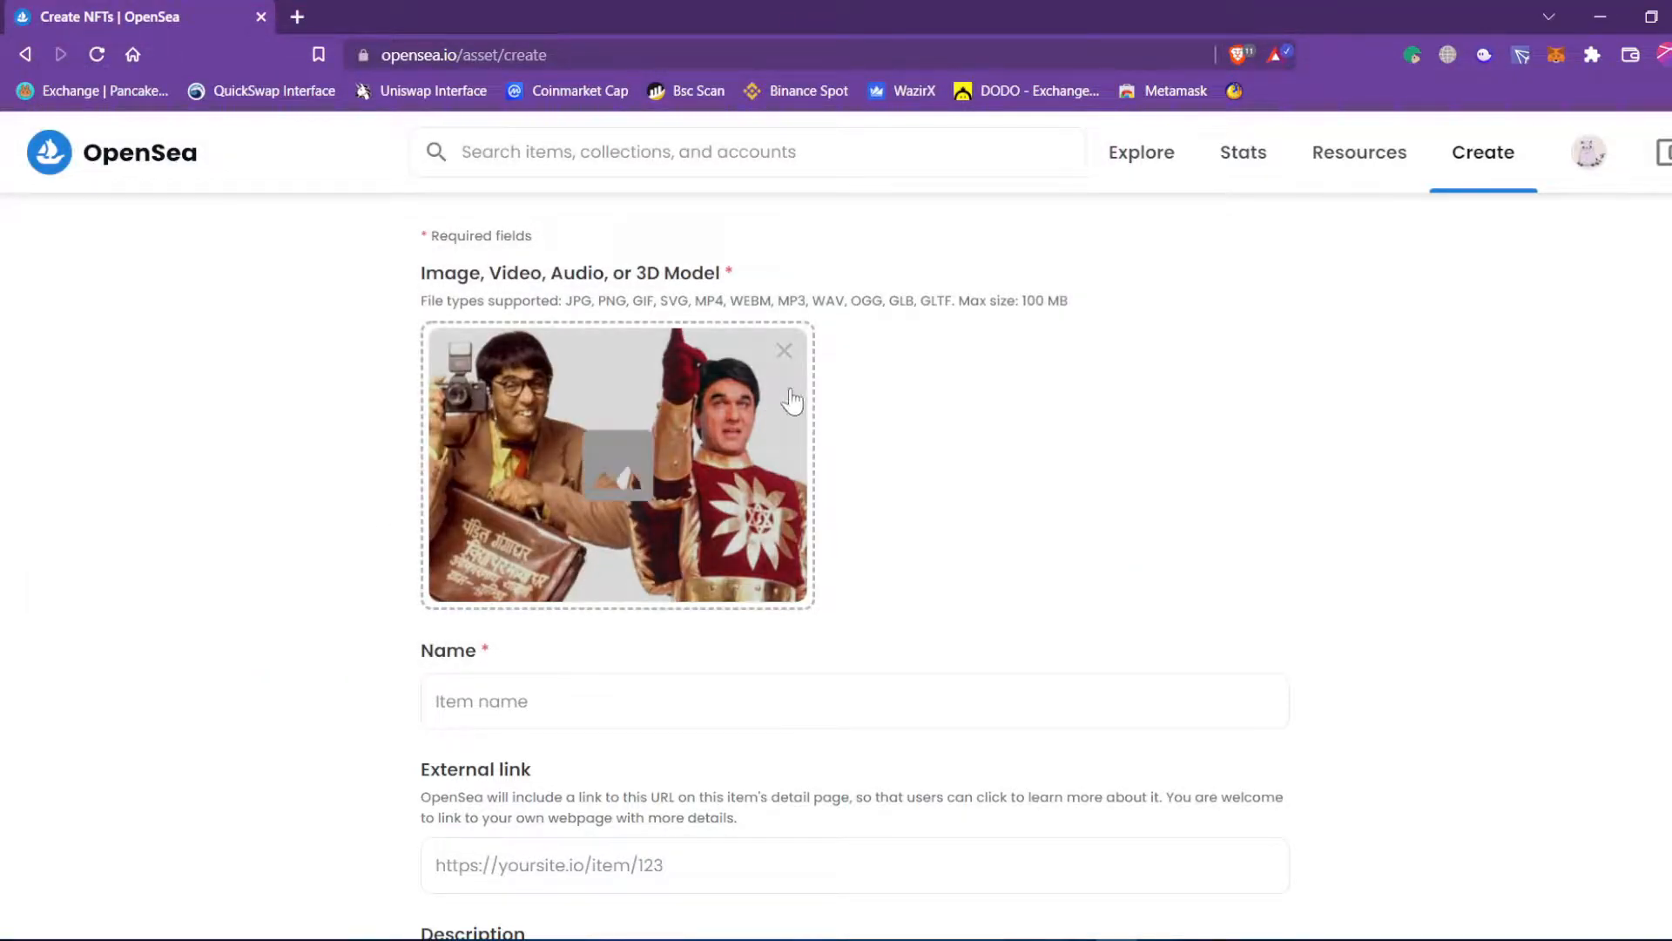
Enter the item name 'Shaktiman (aka Pandit Gangadhar)', inserting the missing parenthesis.
click(619, 725)
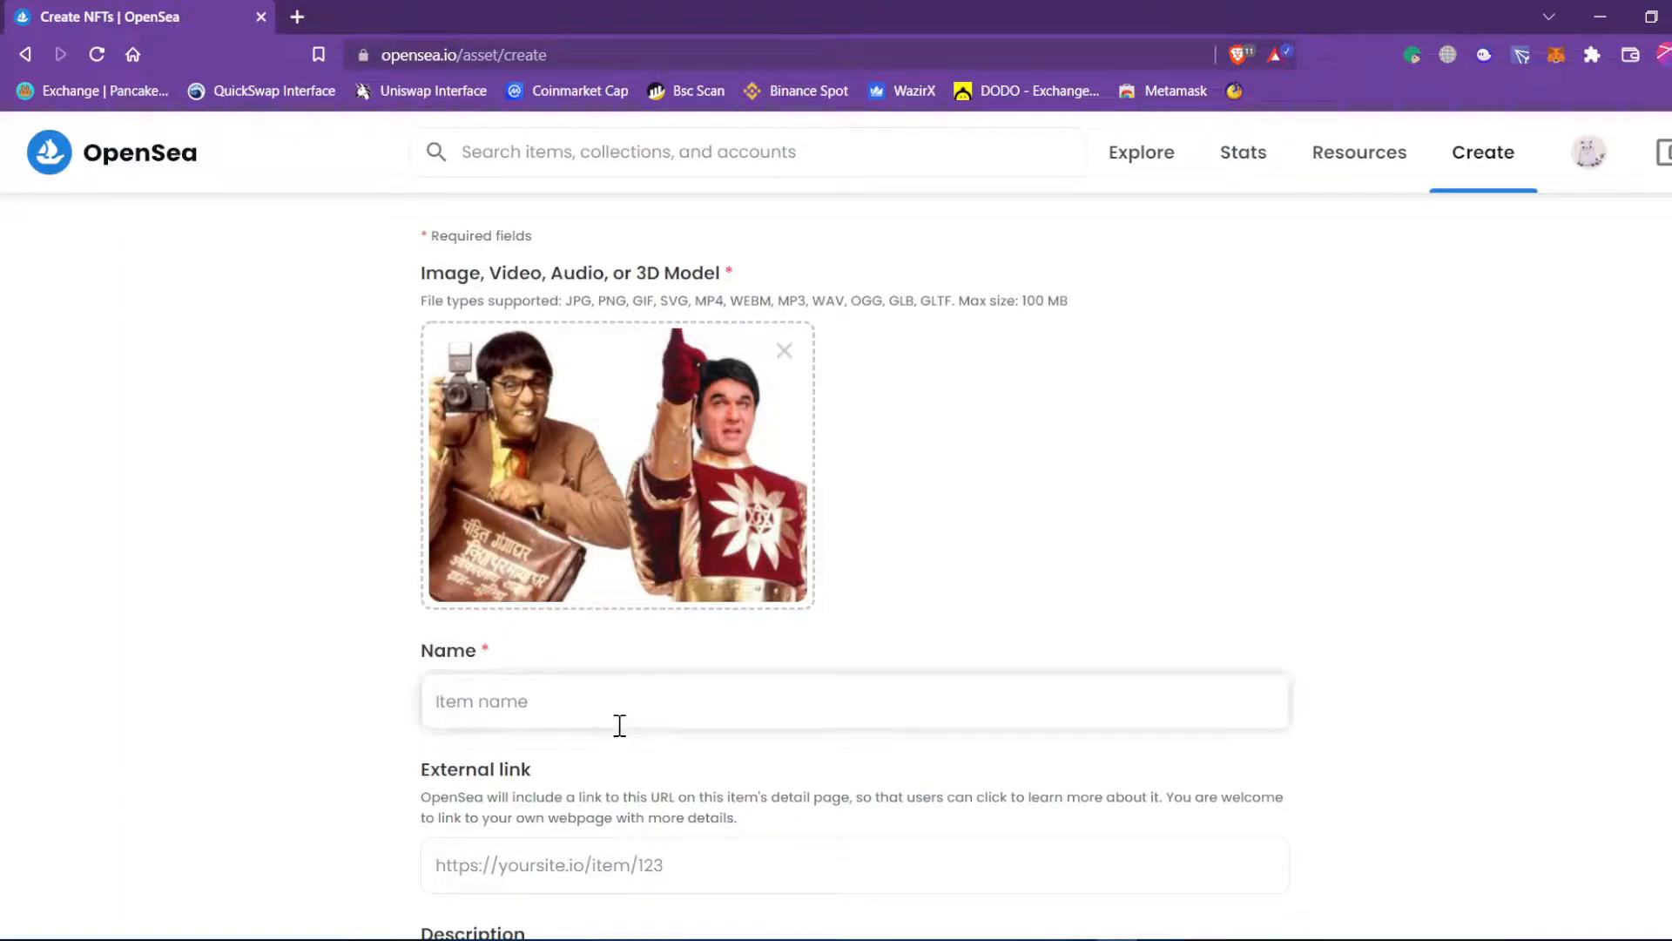
text(Shaktiman aka Pandit)
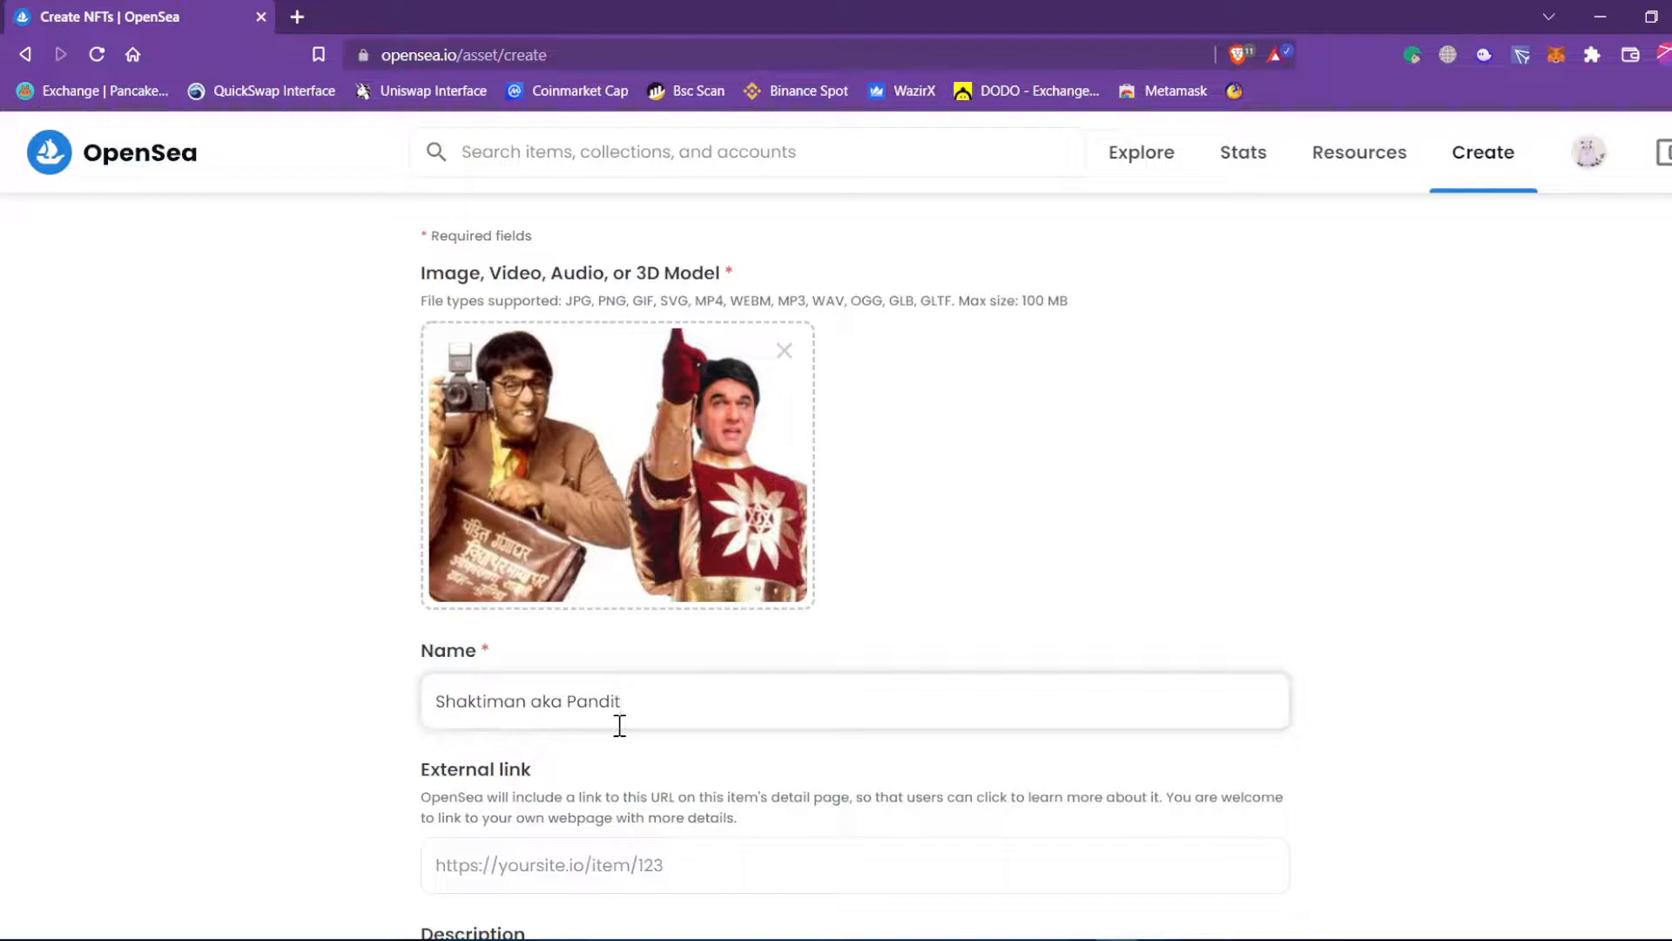
text(ngadhar)
click(880, 568)
scroll(897, 567, down, 1)
scroll(897, 567, down, 1)
click(760, 463)
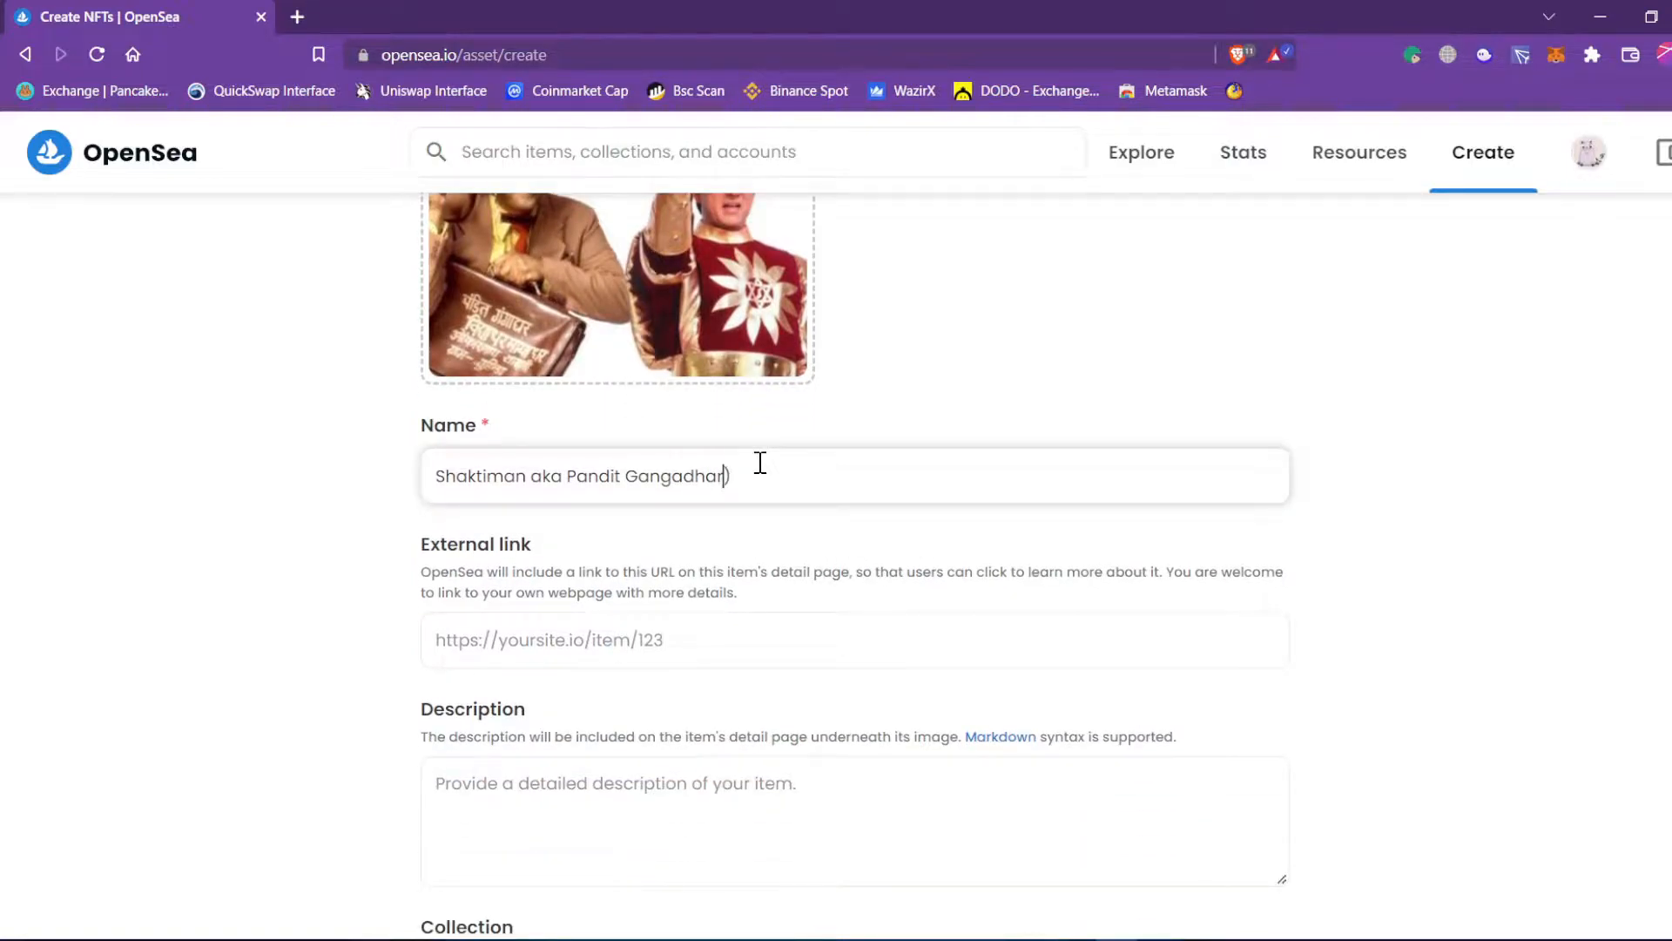
text(()
click(802, 471)
scroll(802, 471, down, 1)
click(300, 515)
scroll(680, 518, up, 3)
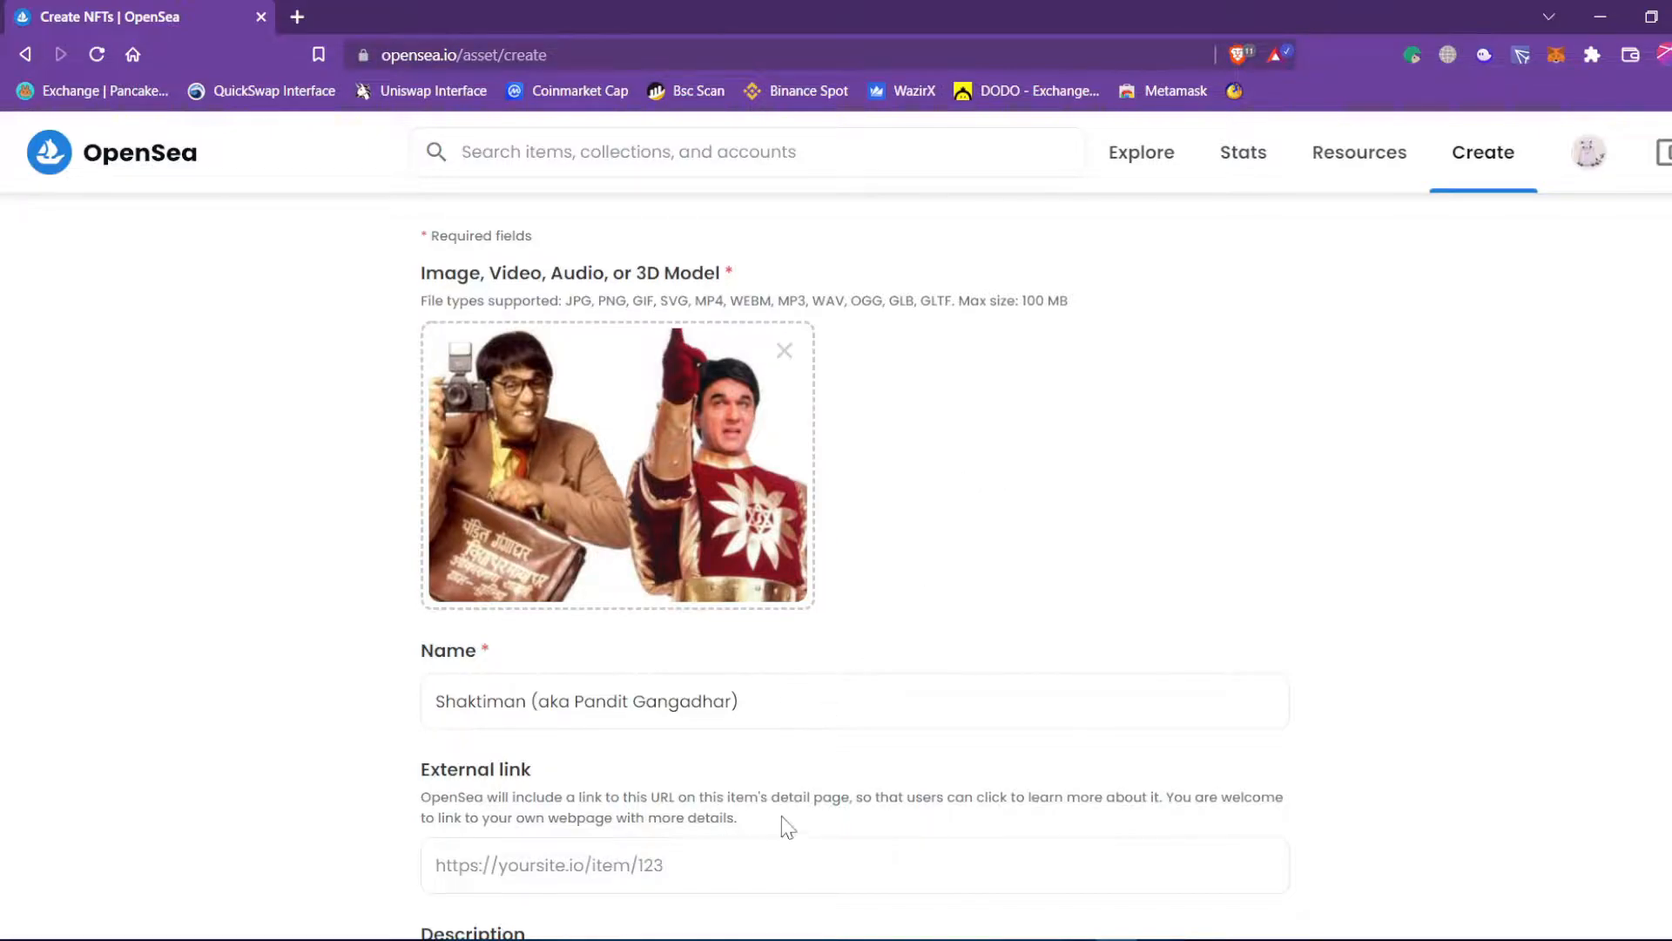
Leave the External link field empty and scroll down to the description.
click(721, 858)
scroll(721, 858, down, 1)
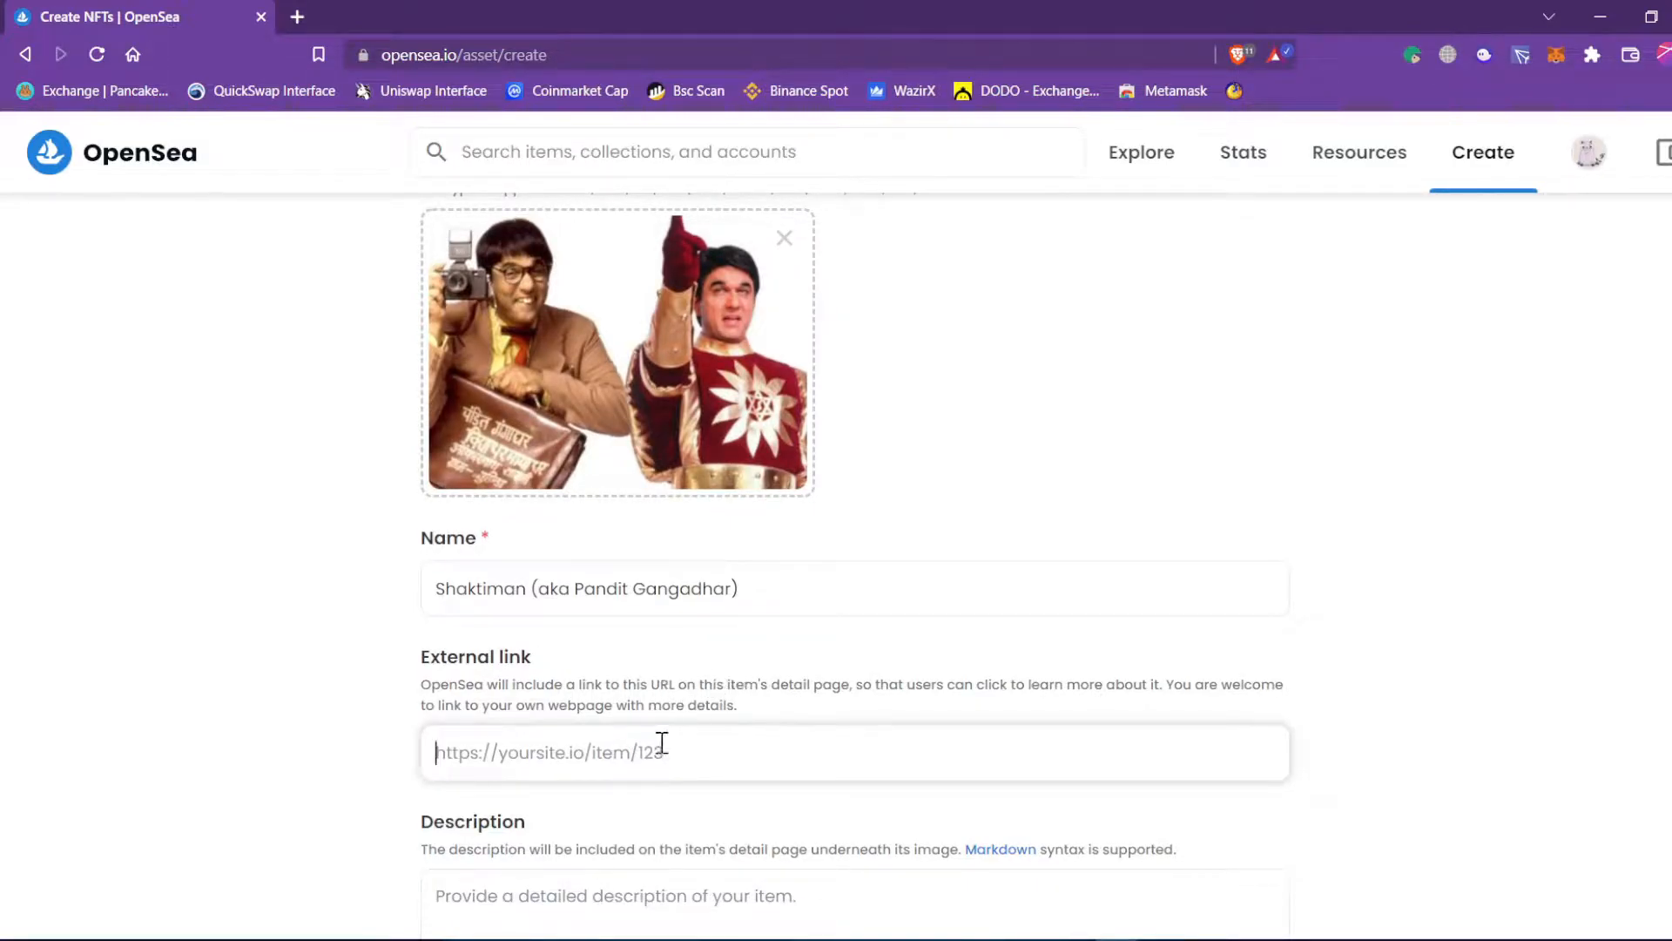
click(295, 757)
scroll(289, 745, down, 2)
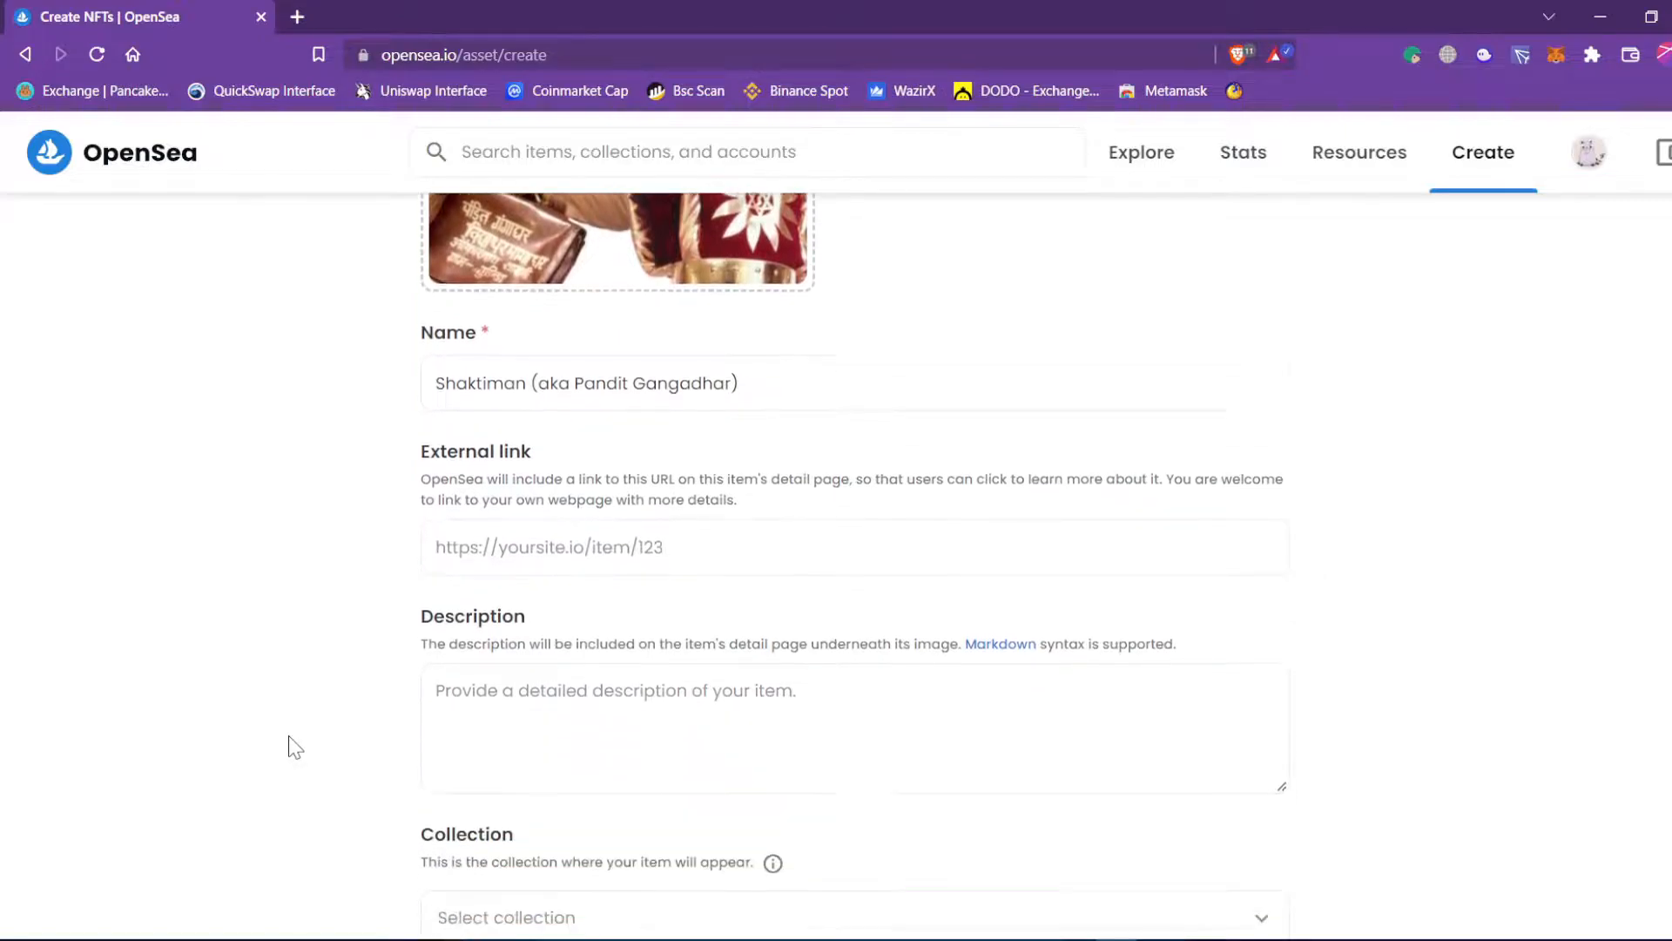
scroll(320, 660, up, 3)
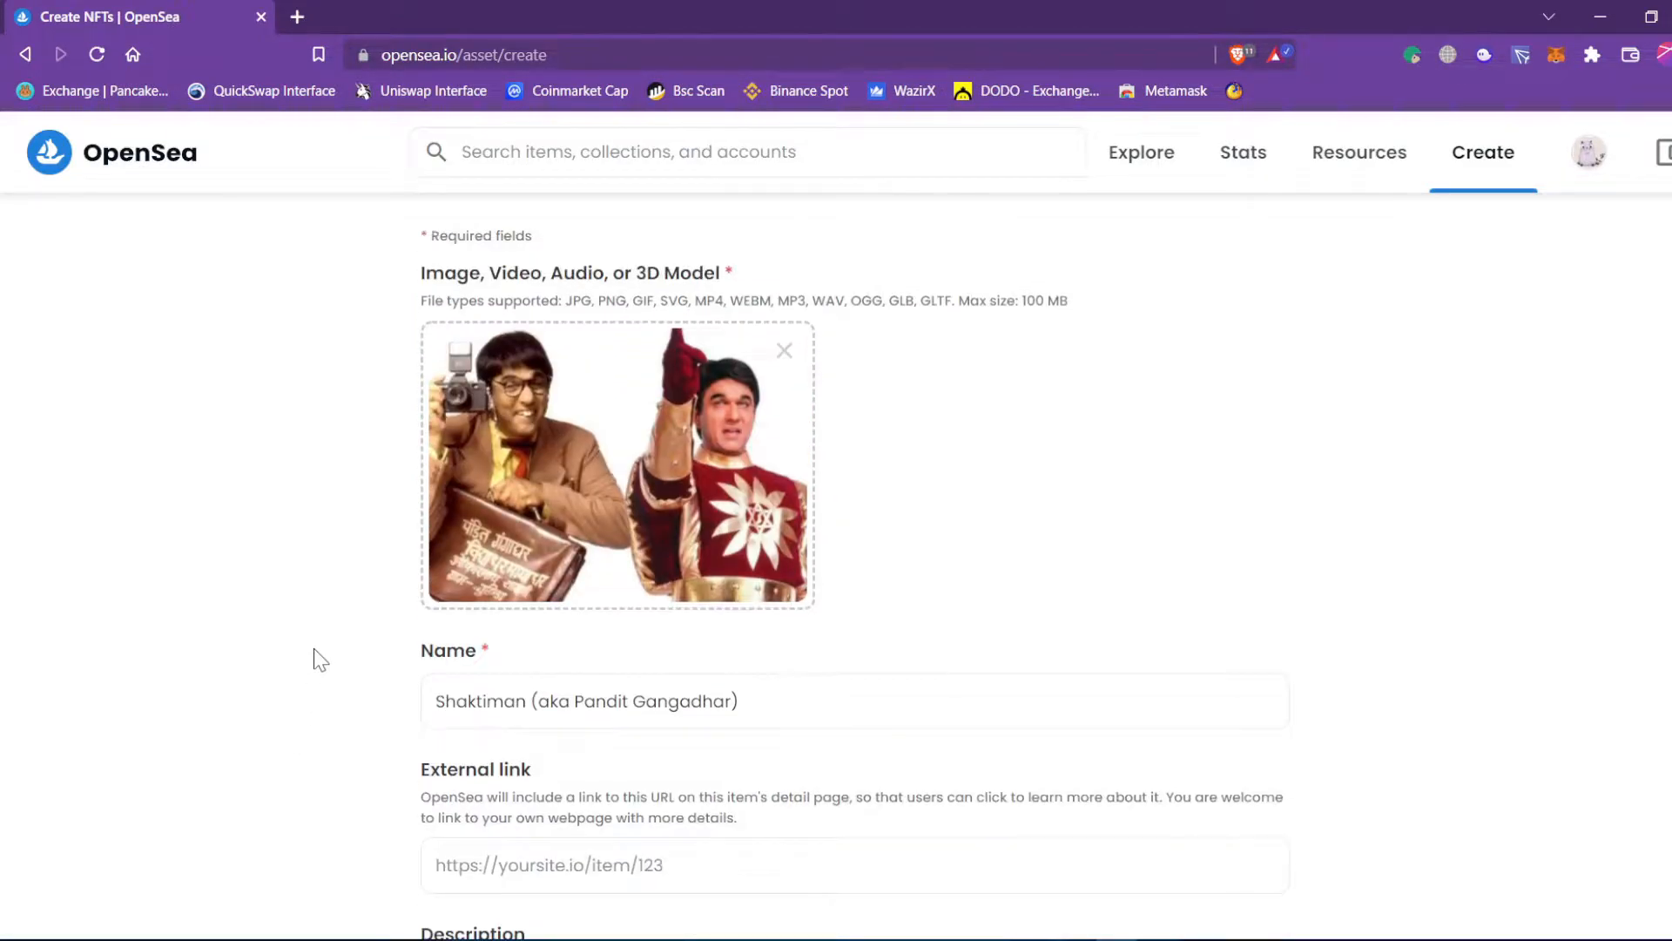
scroll(320, 660, down, 3)
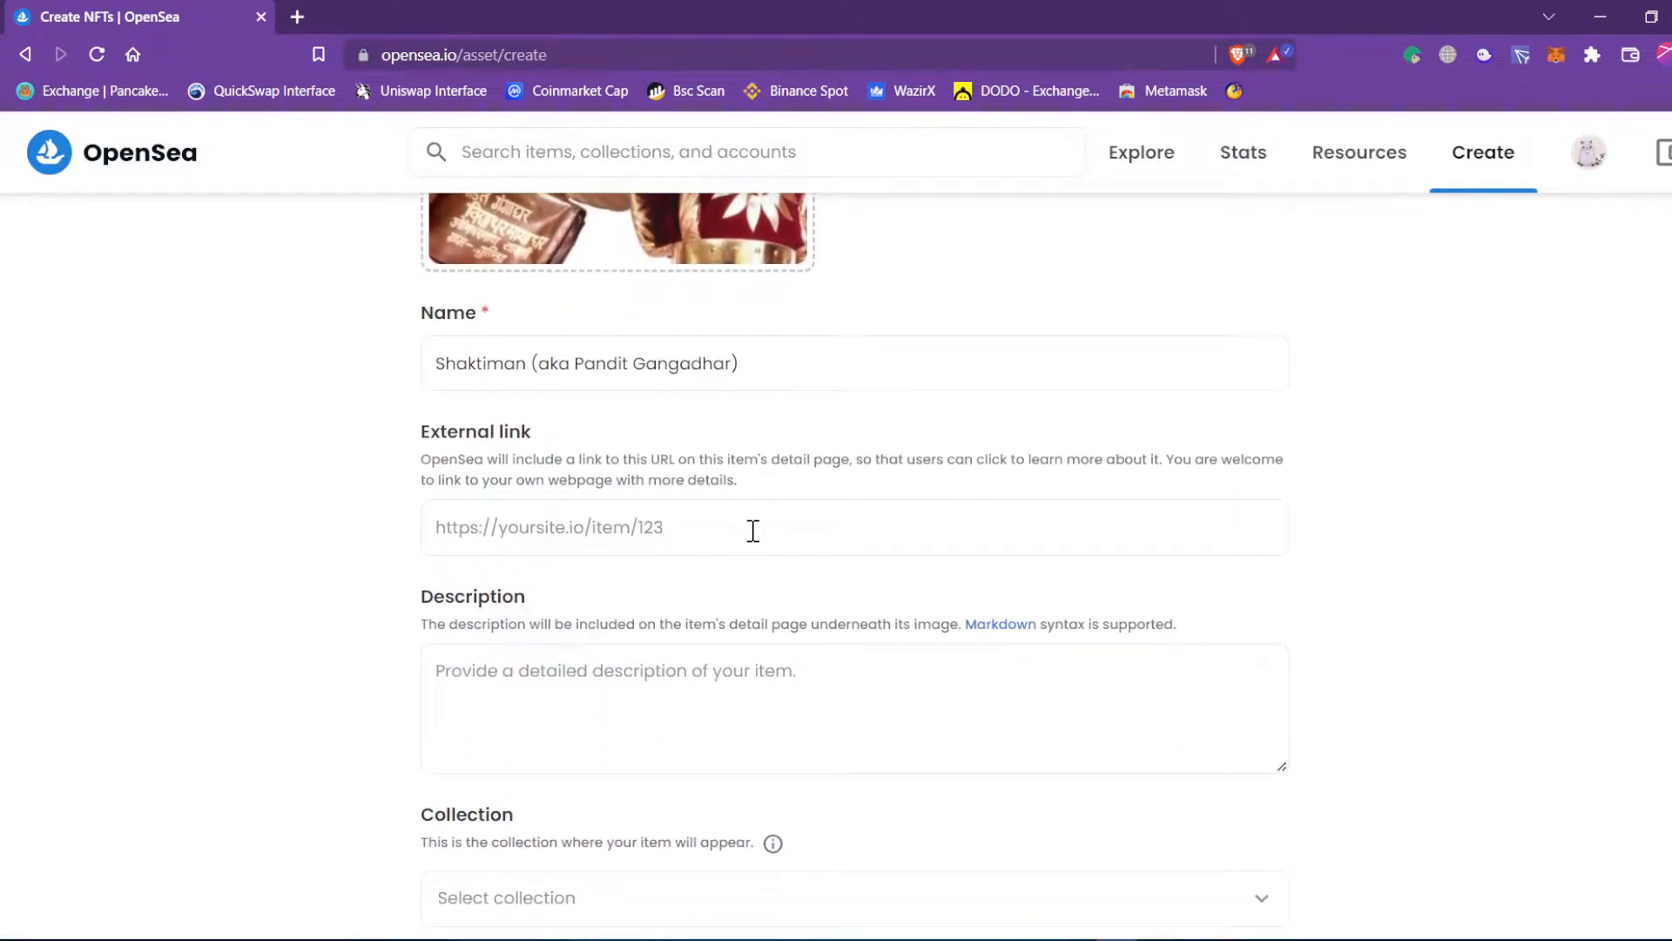
scroll(354, 589, down, 2)
Type the description 'Every indian's childhood superhero. our fav. shaktiman.' and revisit it for typos.
click(635, 475)
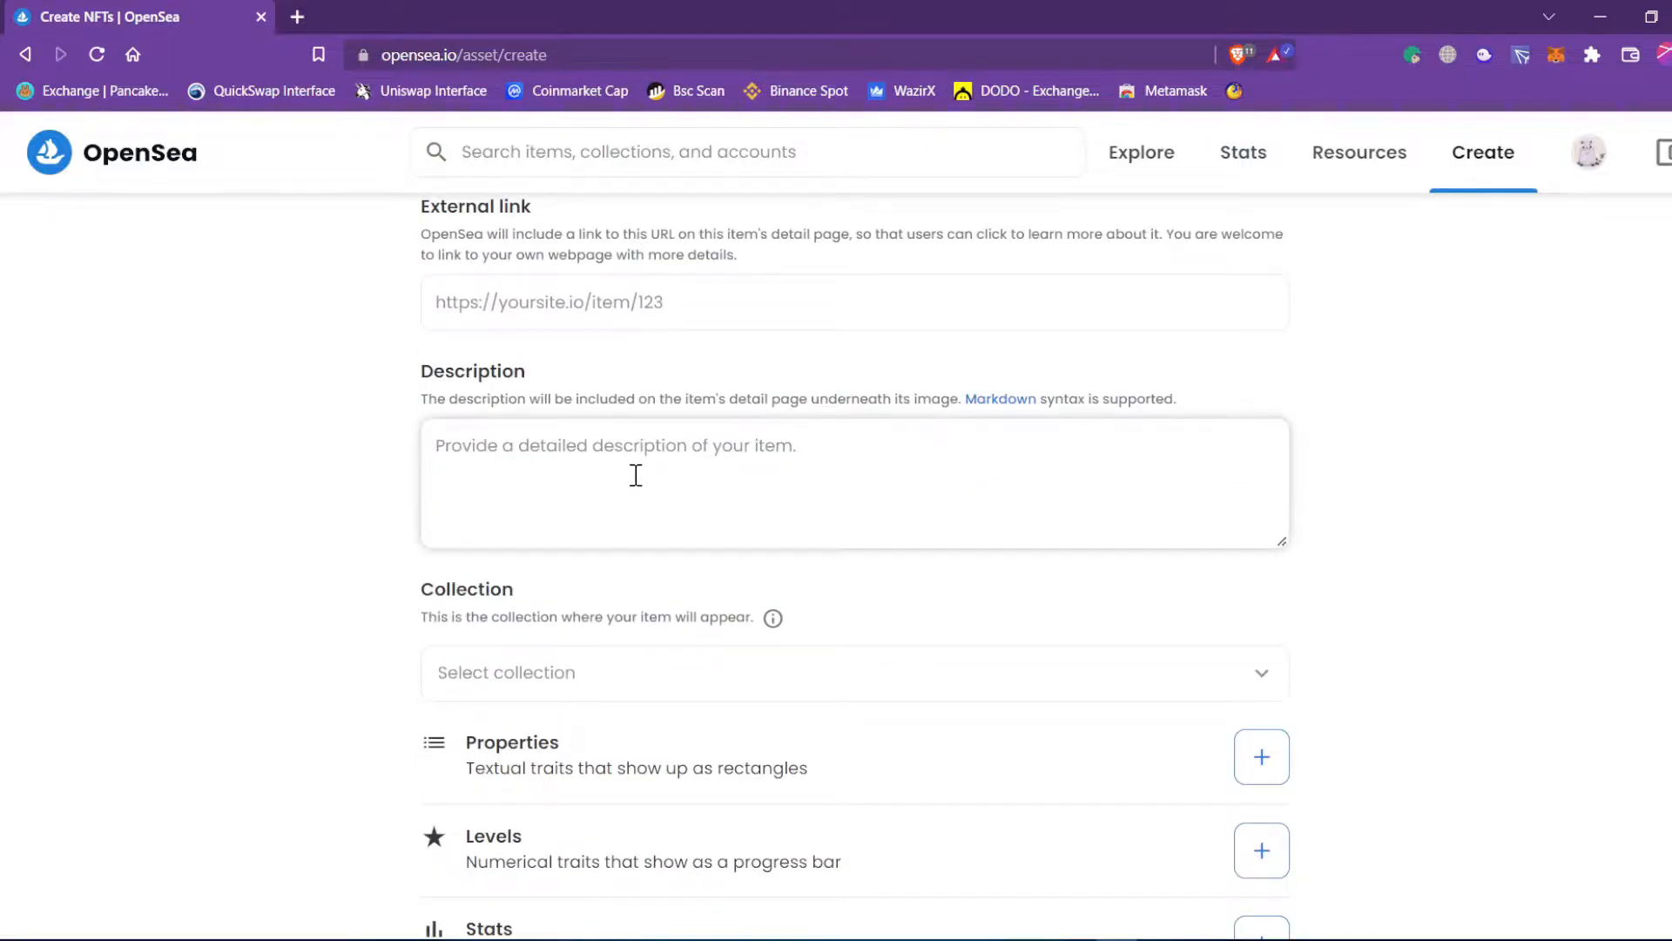
text(E)
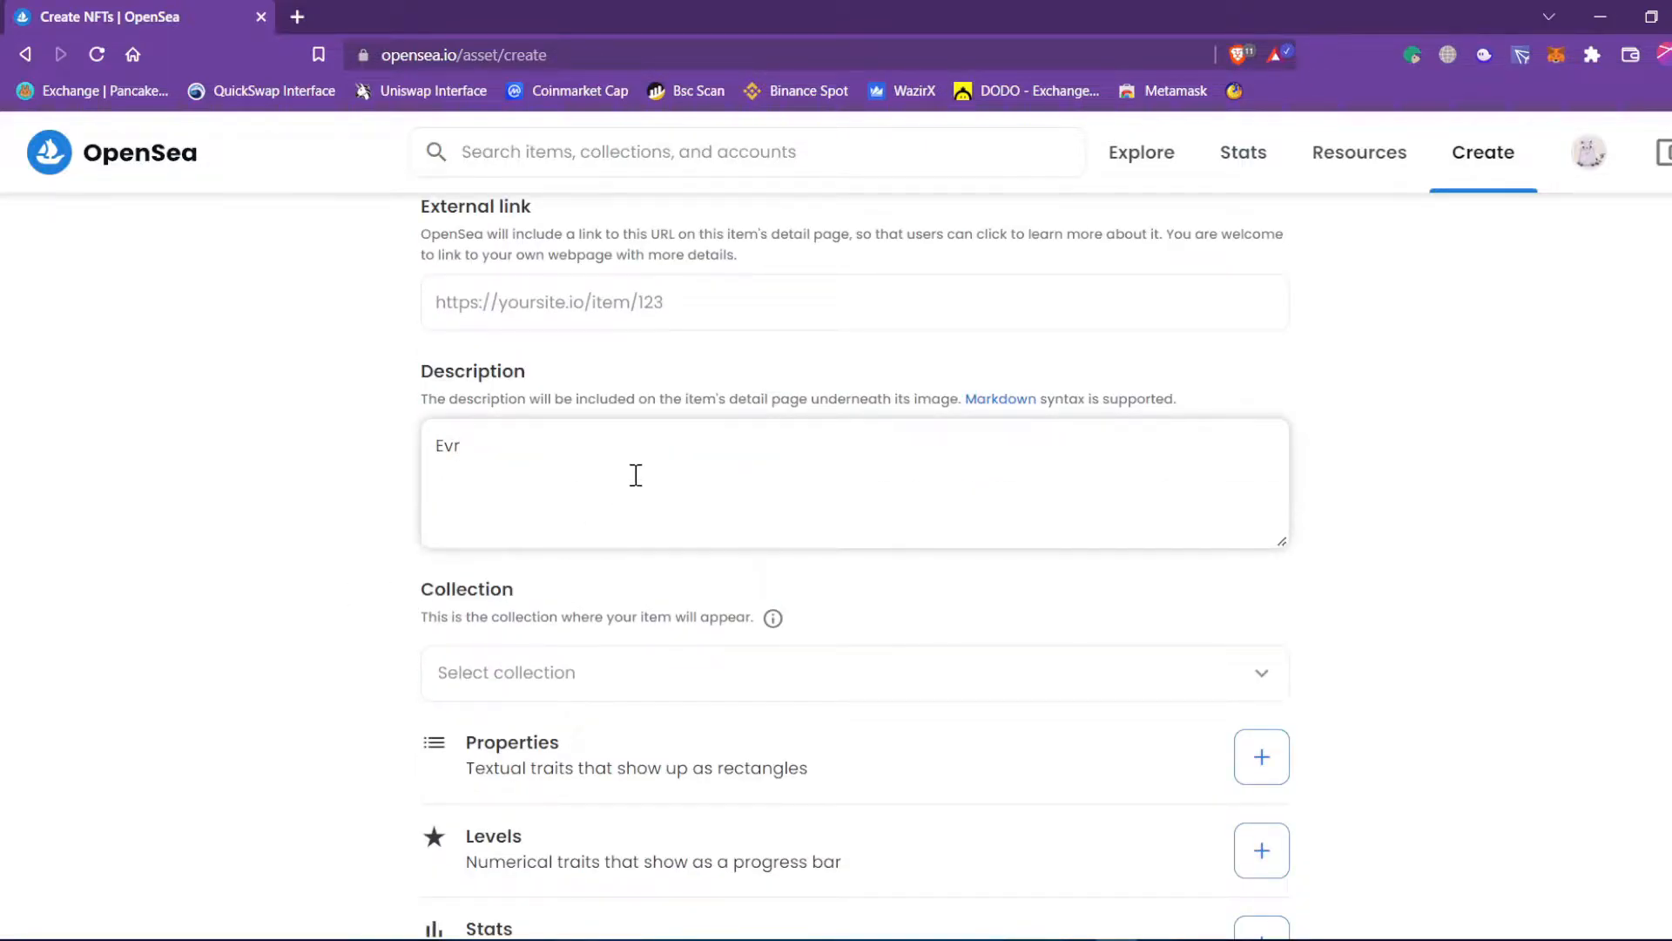
text(very om)
key(BackSpace)
key(BackSpace)
text(indian's childhodd super)
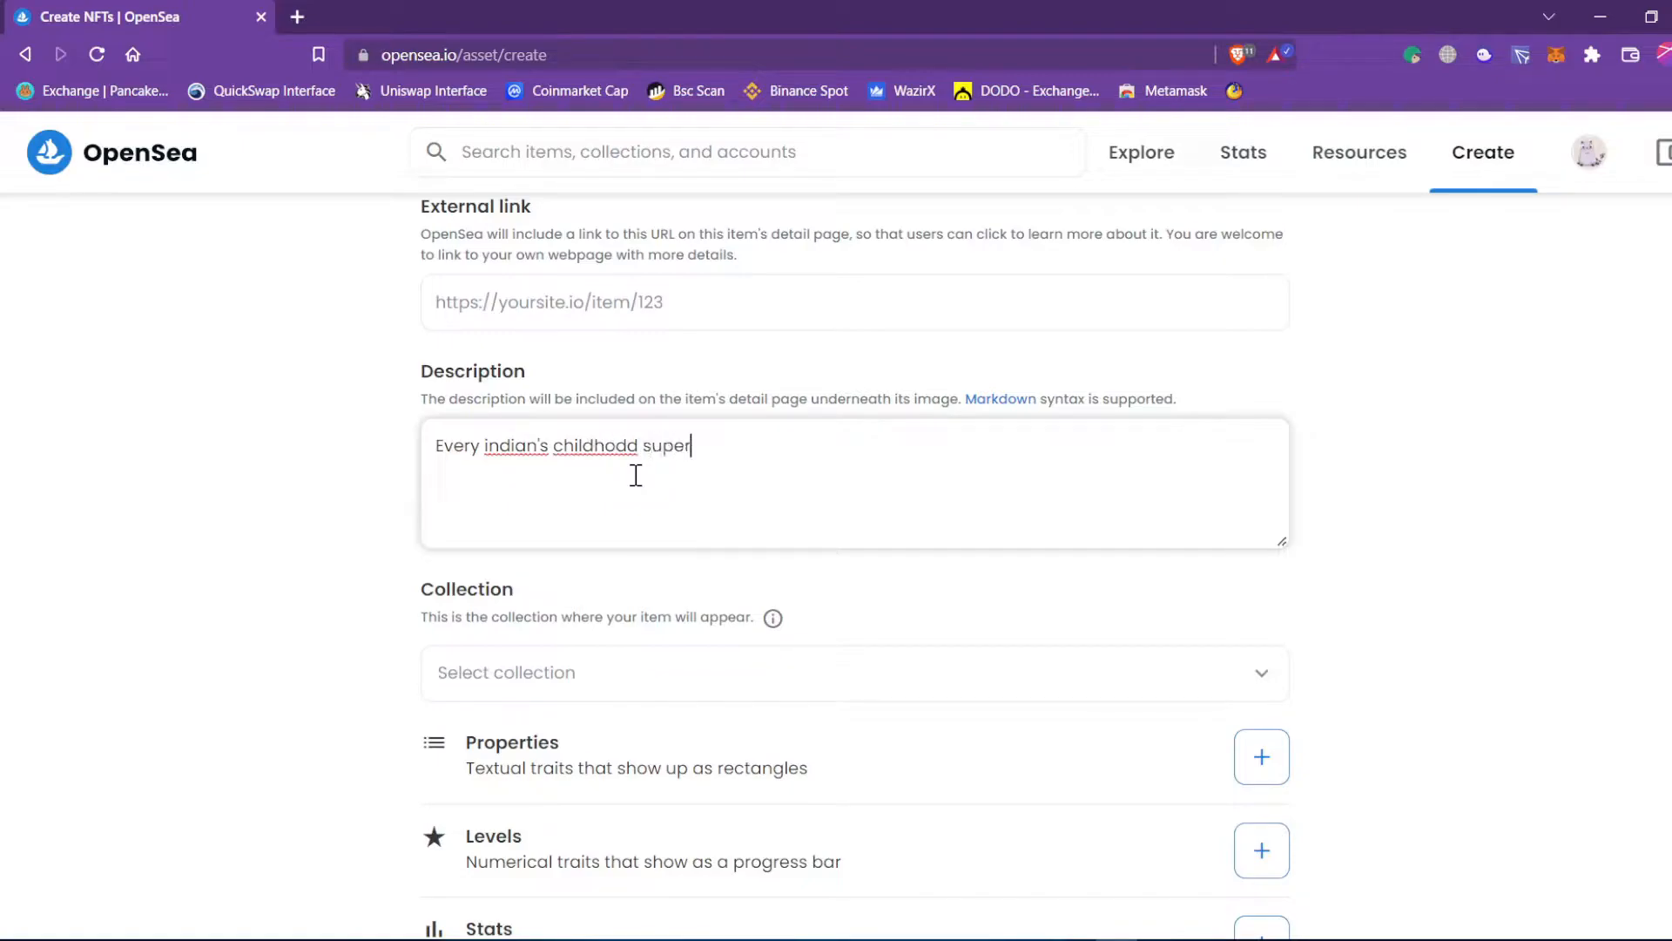
text(hero. out fav. shakti)
text(man.)
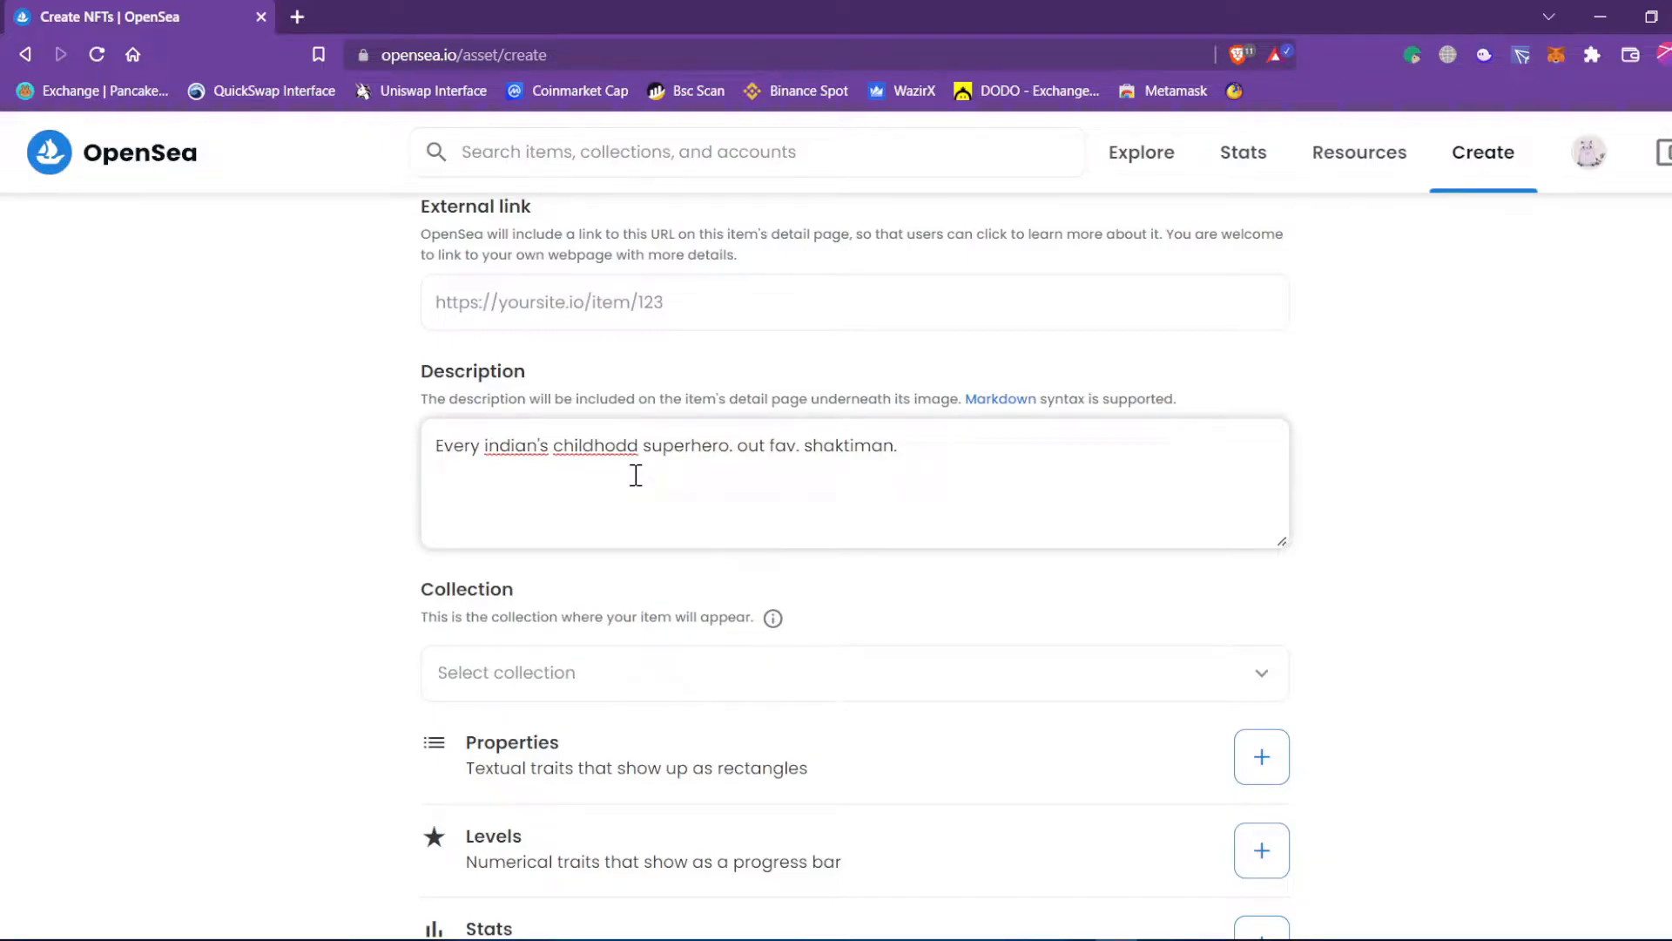
click(1403, 511)
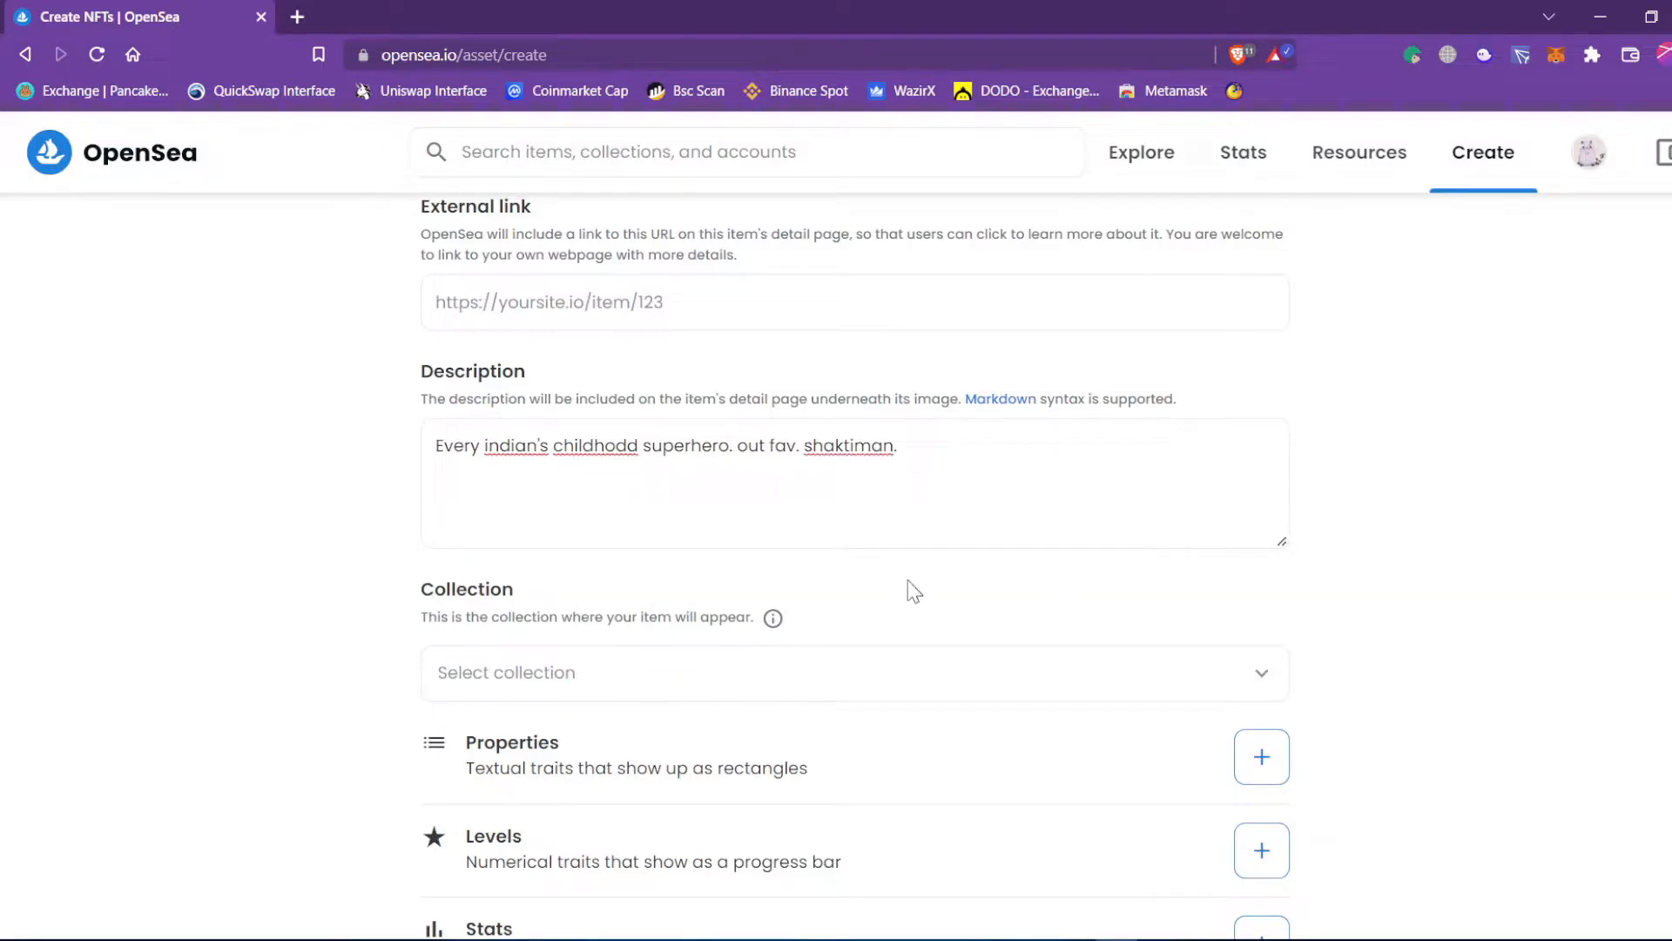
click(631, 447)
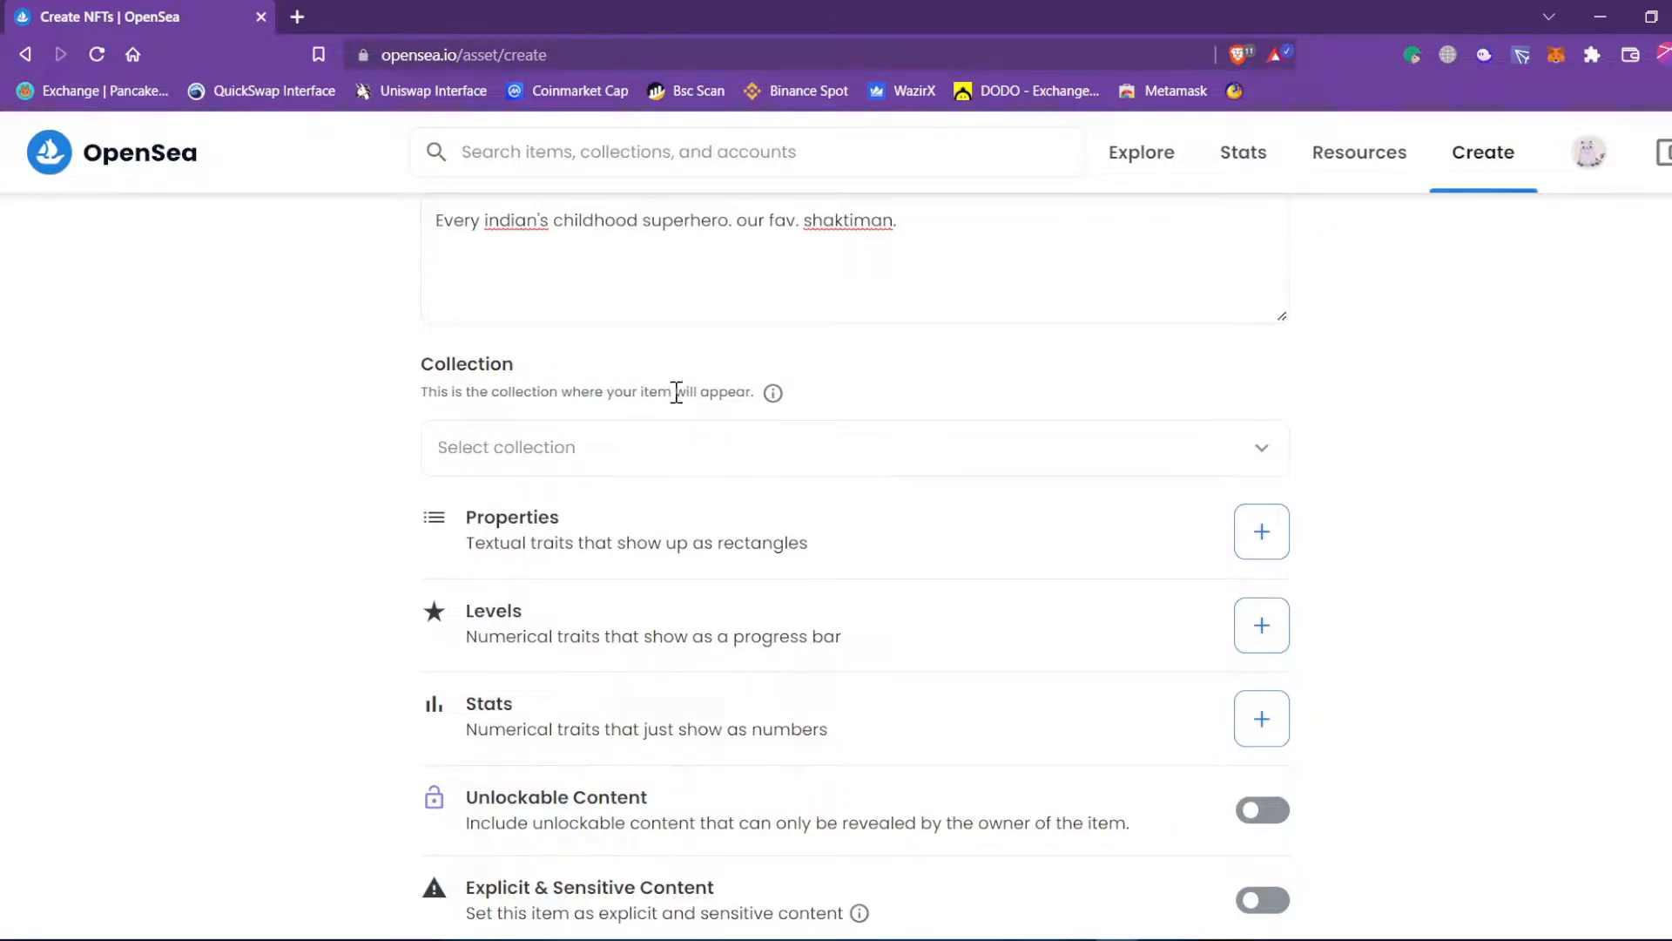
Leave the Collection dropdown unselected and open the Add Properties form.
click(1272, 449)
click(1273, 449)
click(1509, 444)
click(494, 460)
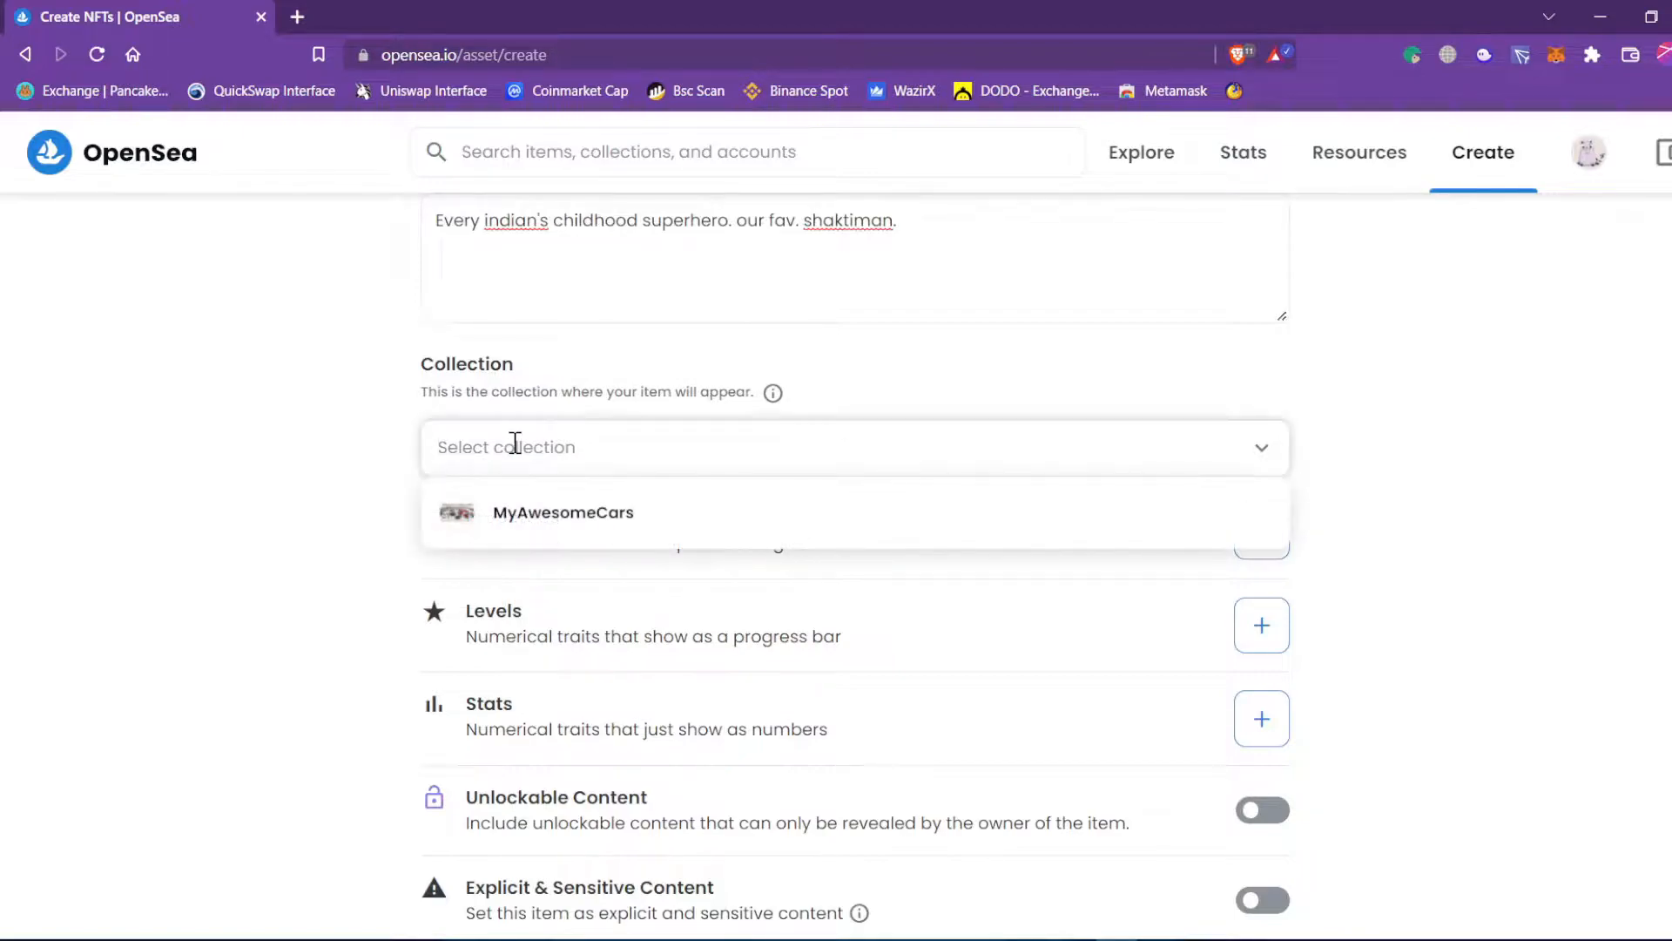
click(234, 459)
scroll(233, 459, down, 3)
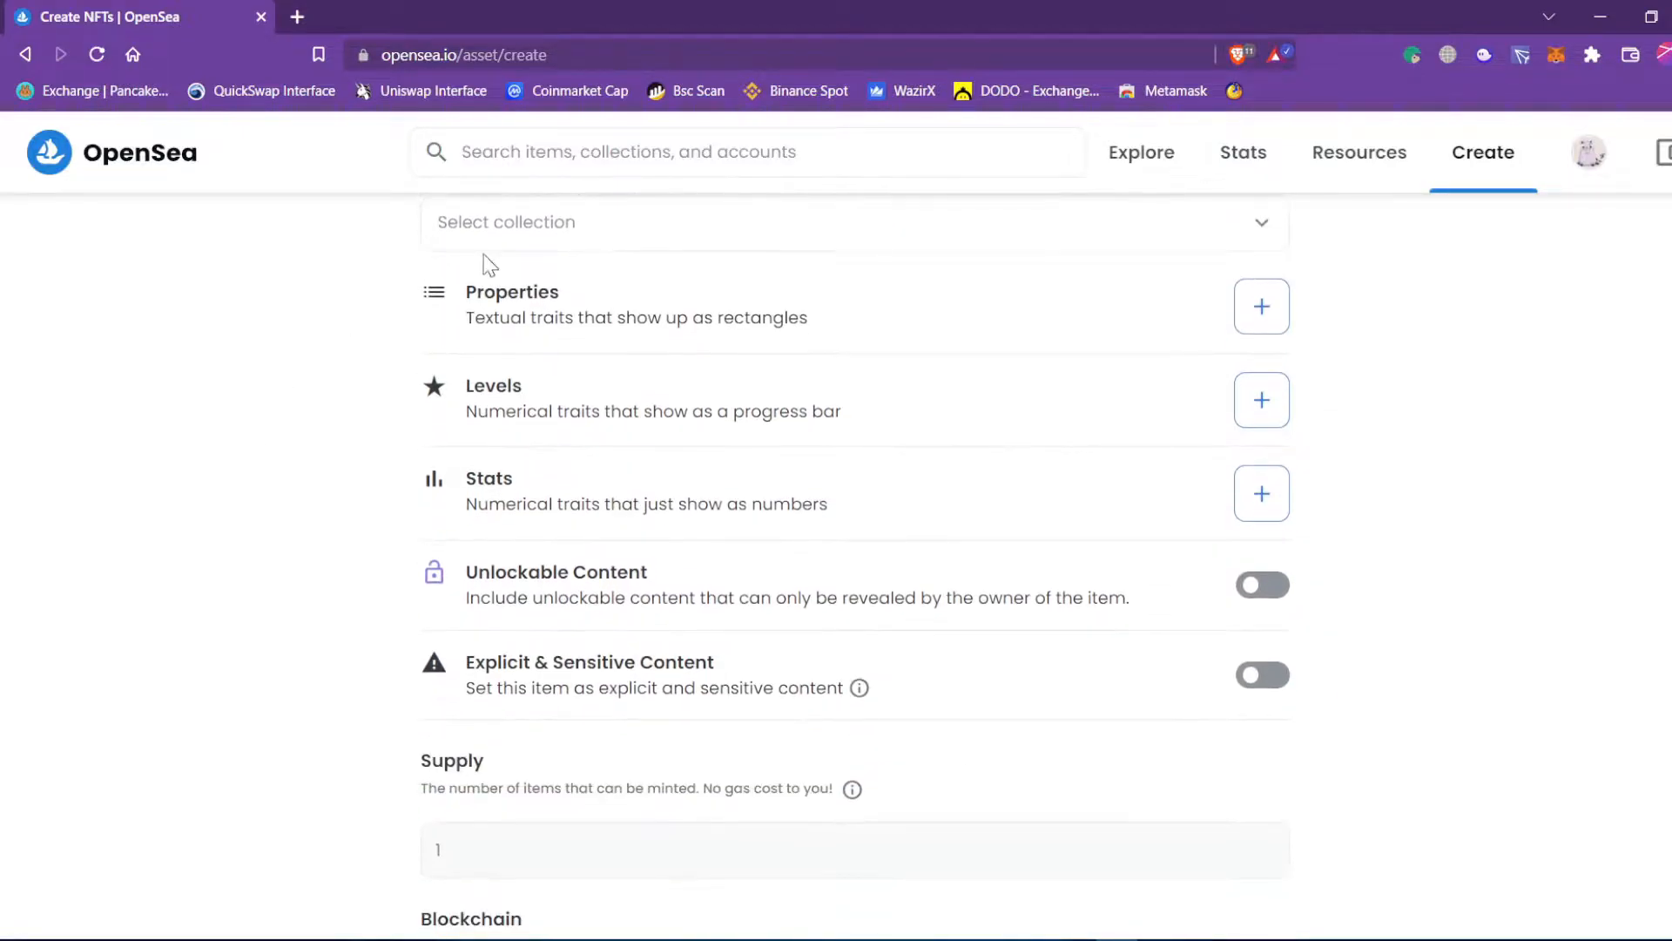
click(1255, 322)
Enter the first property: type 'hero', name 'shaktiman'.
click(768, 483)
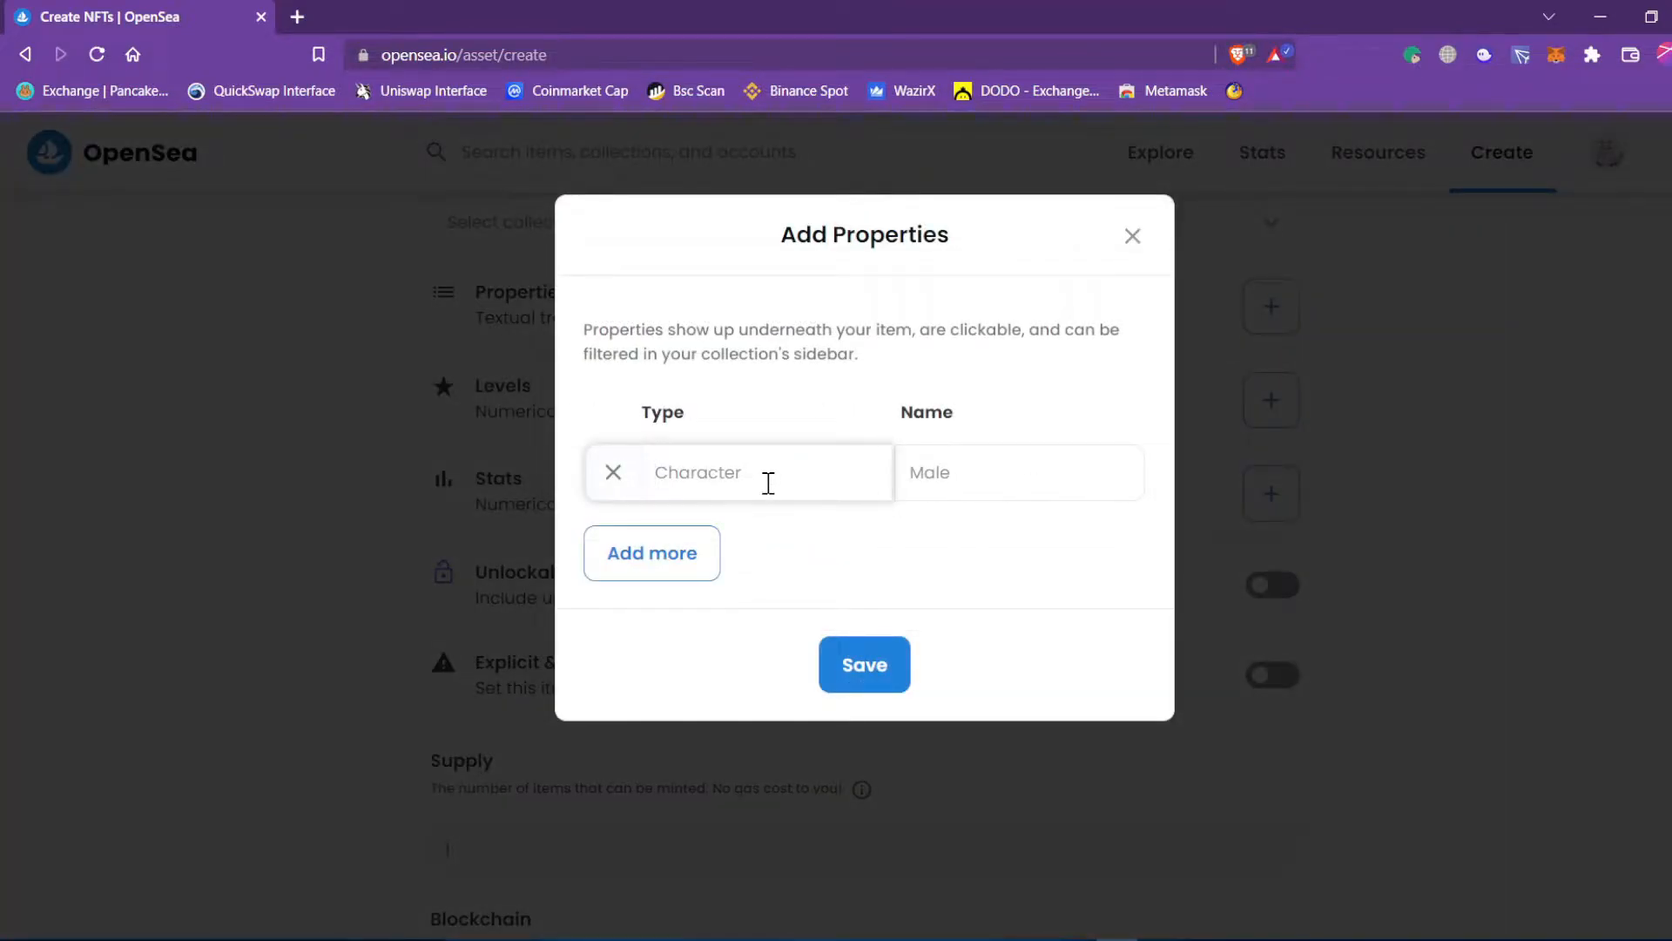
text(mukesh)
key(Tab)
click(768, 482)
key(ctrl+a)
text(hero)
key(Tab)
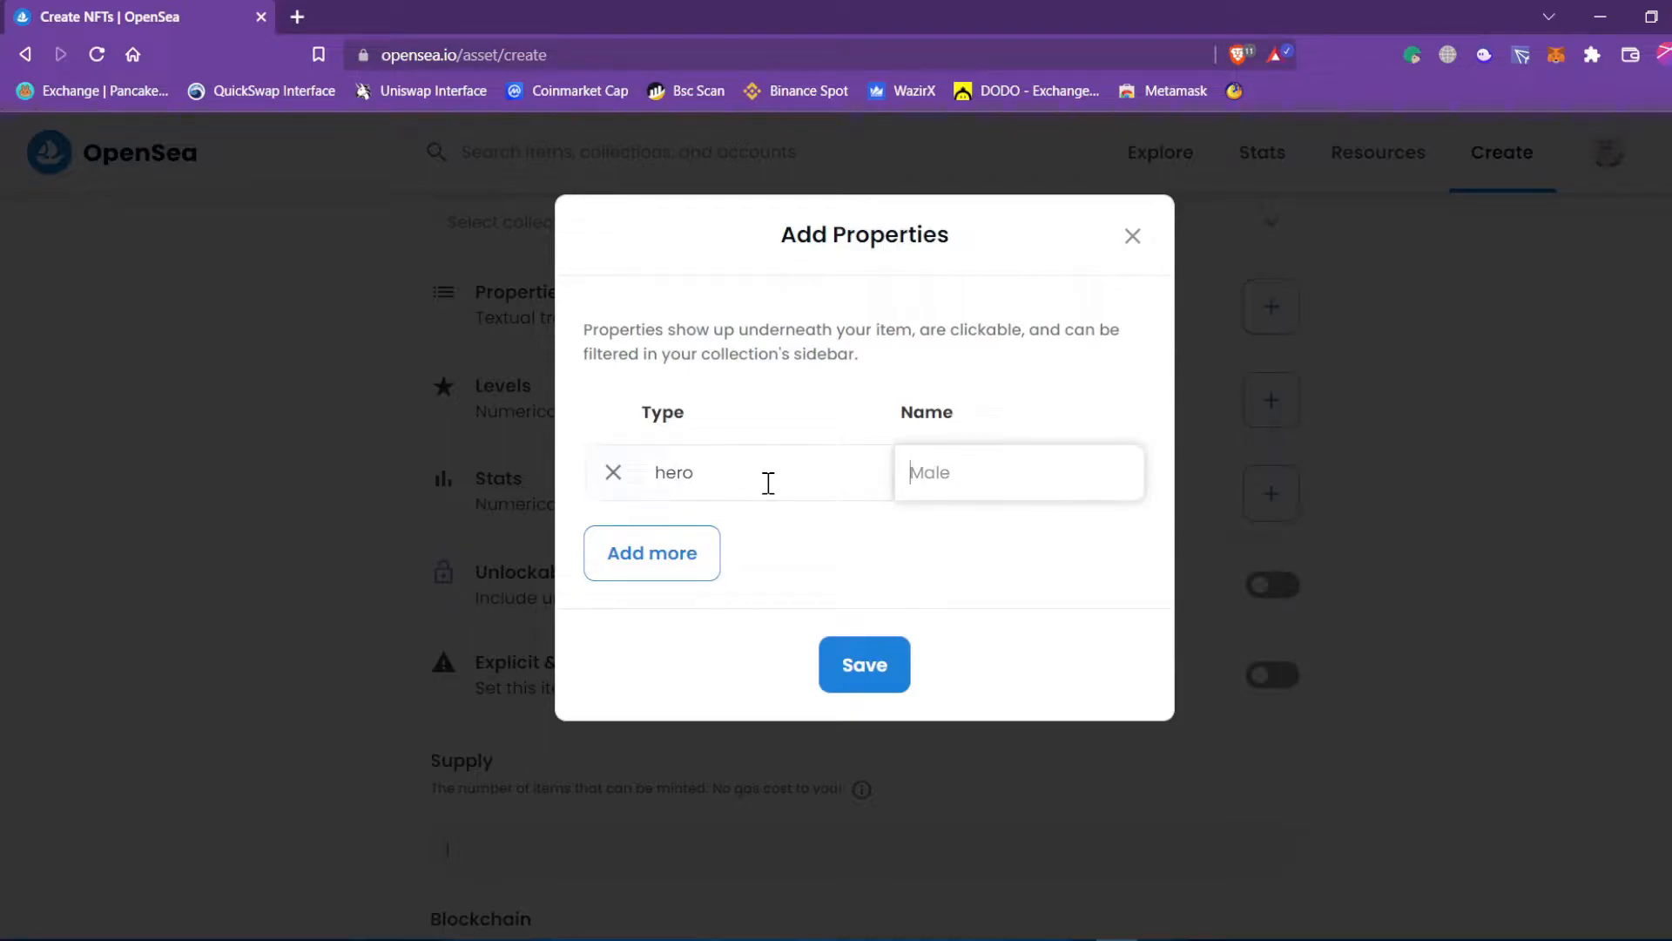
text(shaktiman)
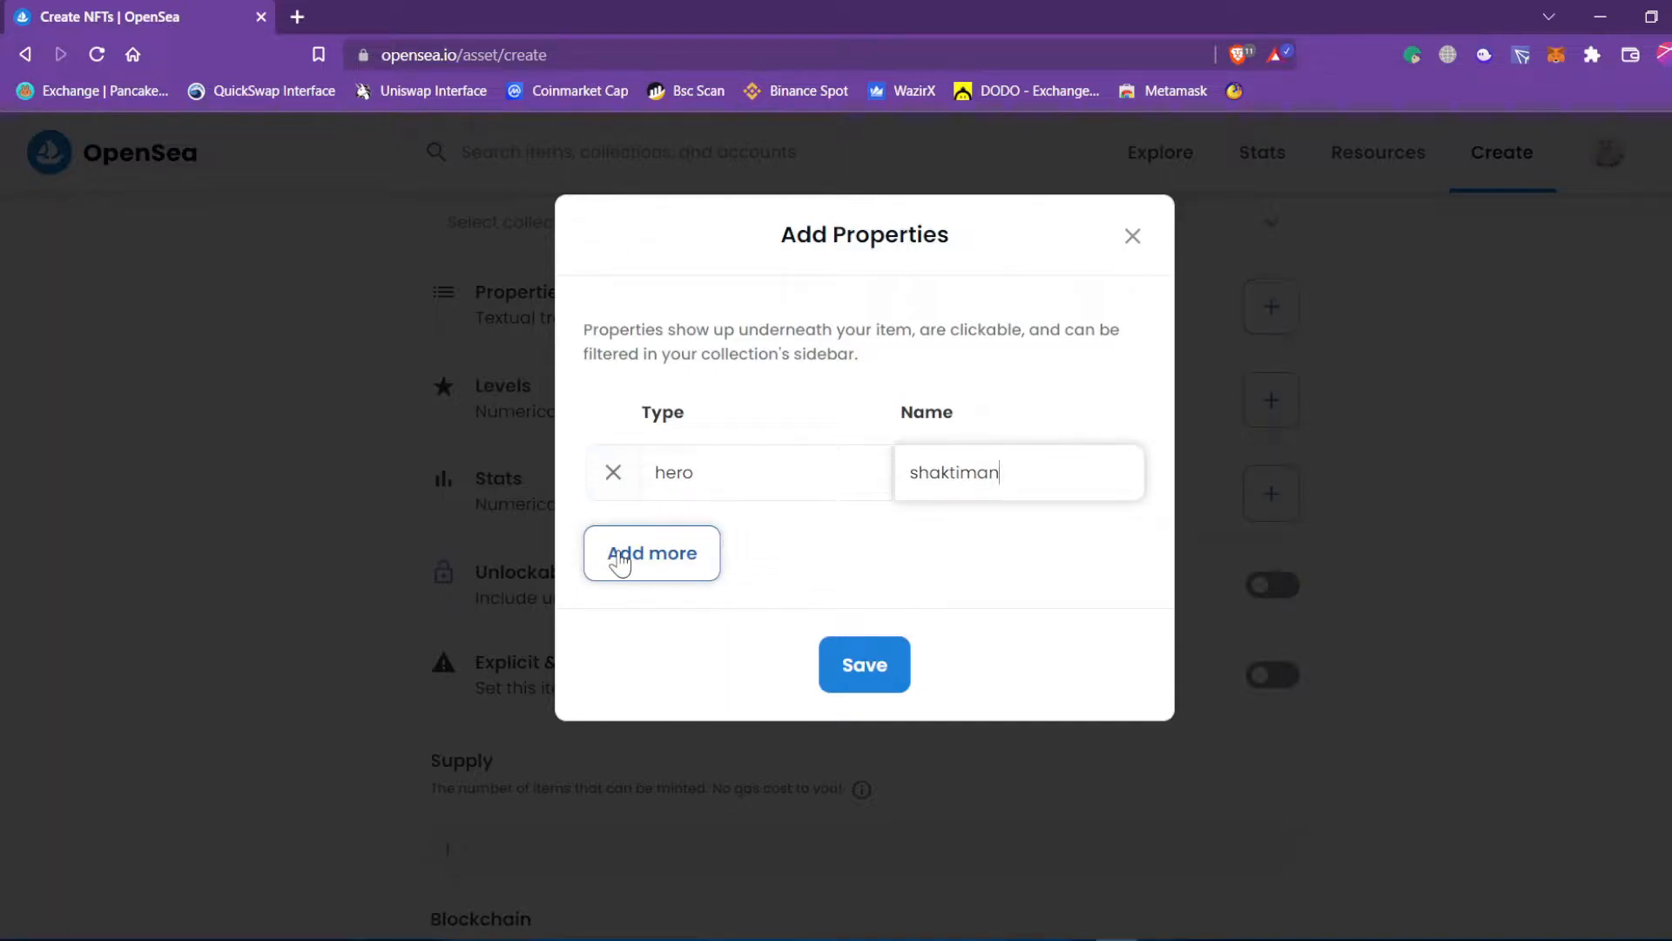
Add a second property: type 'original and hero', name 'gangadhar'.
click(620, 563)
click(708, 562)
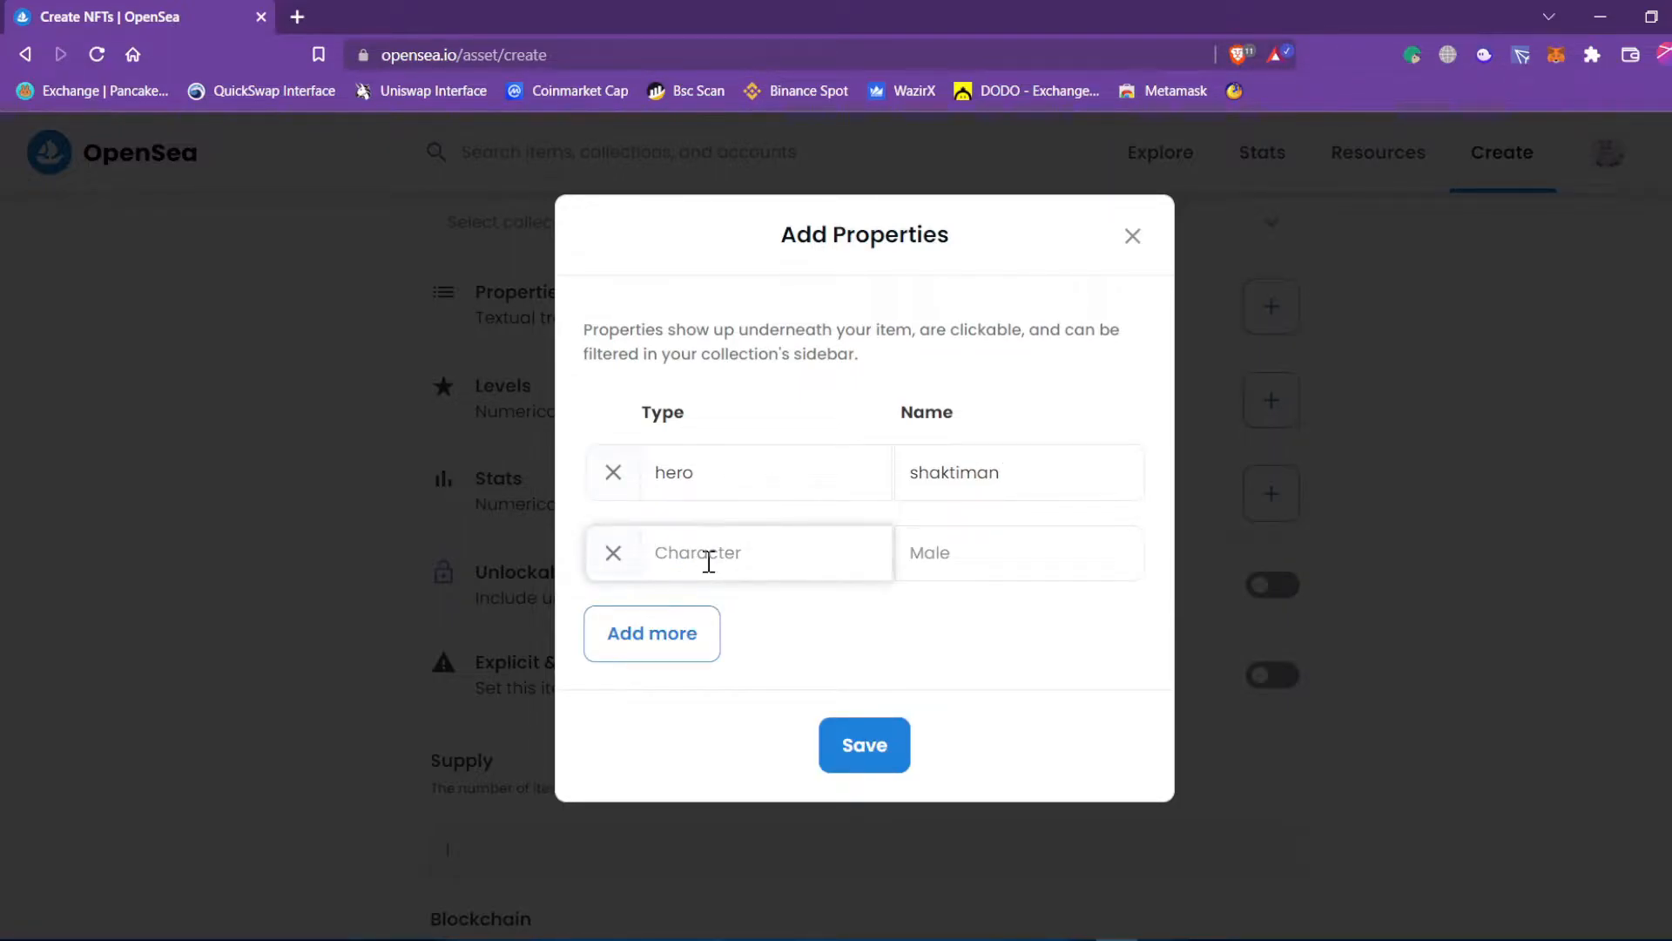
text(original and hero)
click(939, 558)
text(m)
key(BackSpace)
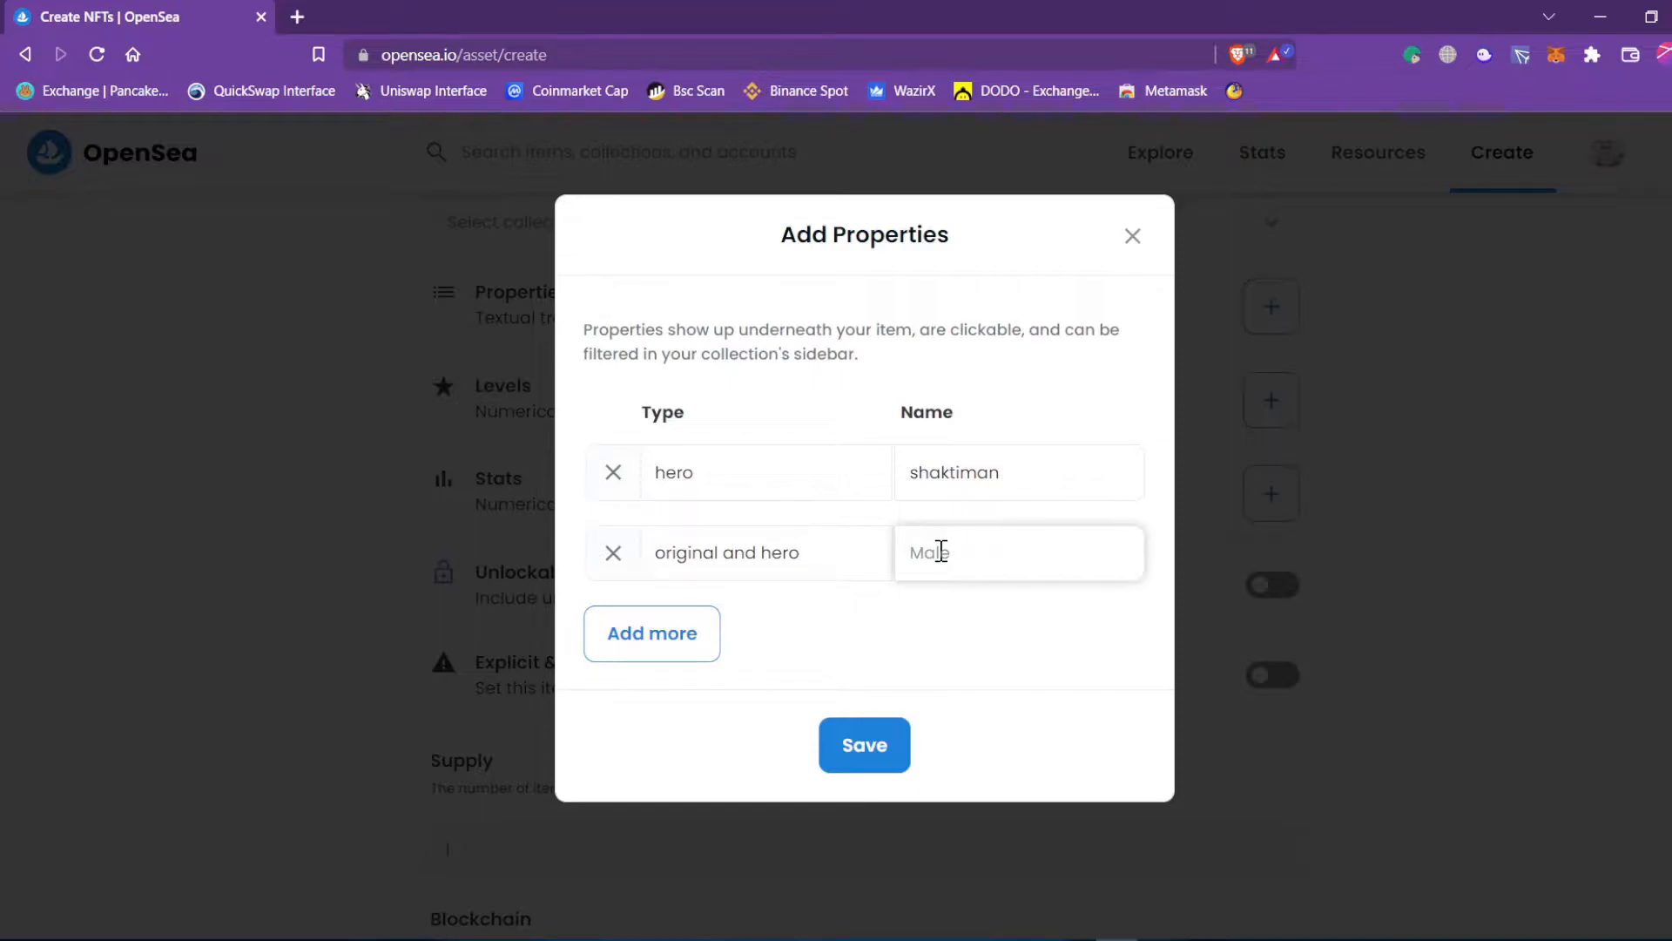
text(gar)
text(gadhar)
click(886, 639)
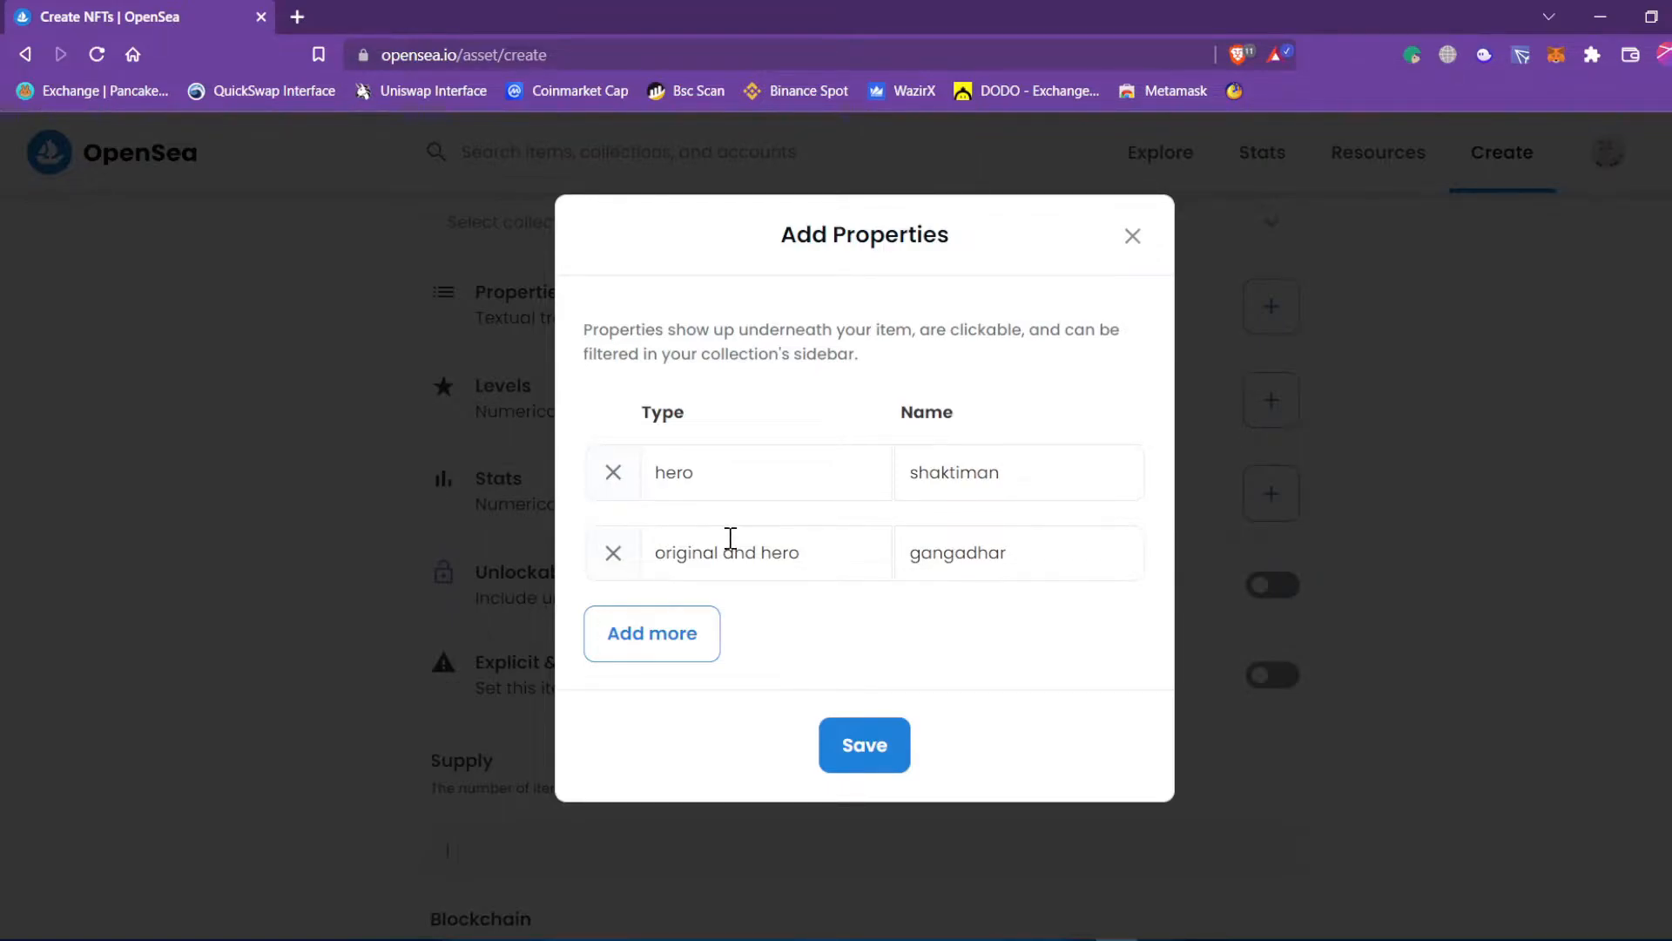
Undo trial edits (color/black, special feature/voice call) and save the original two properties.
drag(697, 471, 662, 474)
text(color)
key(Tab)
text(black)
triple_click(781, 557)
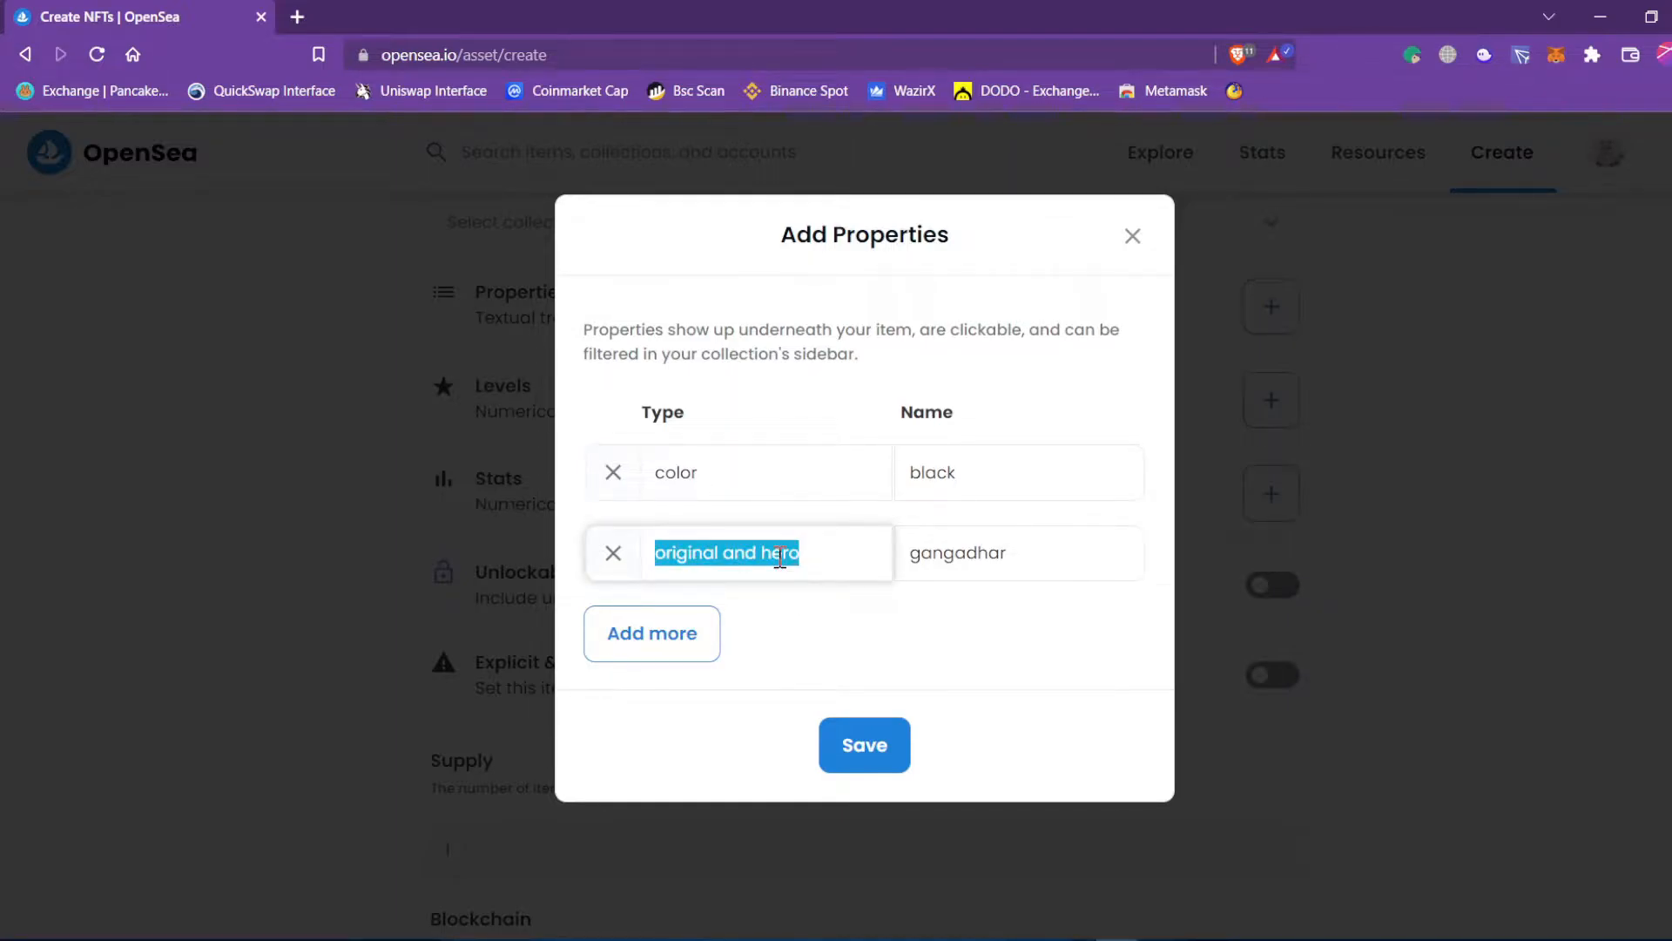
text(special feature)
key(Tab)
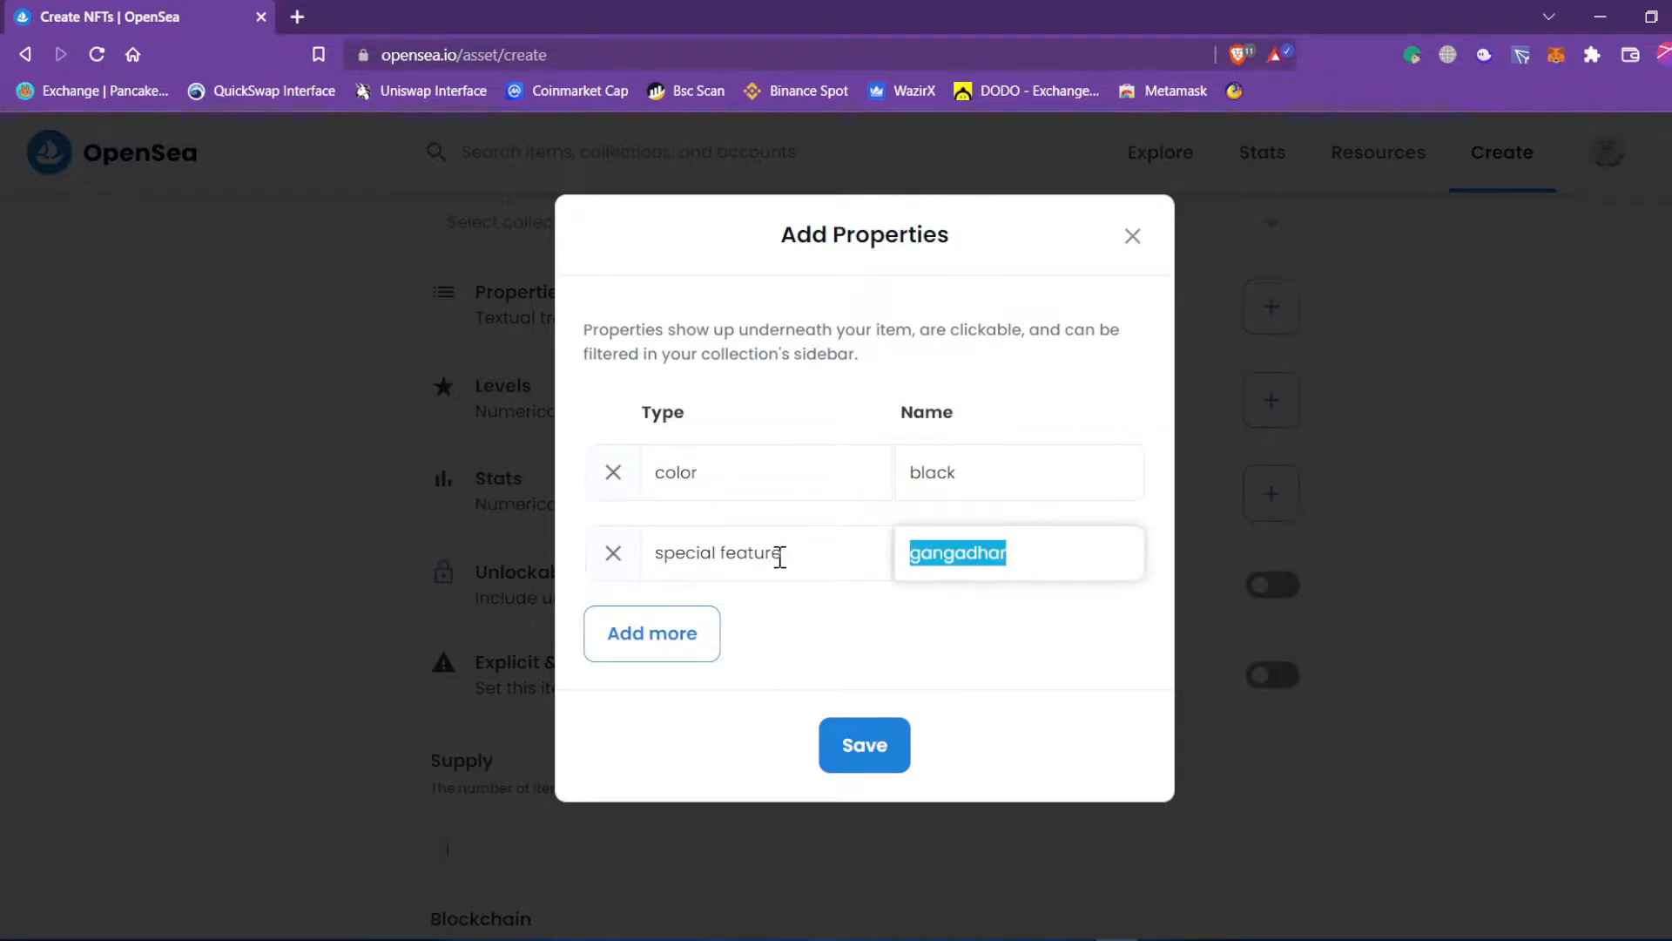
text(voice)
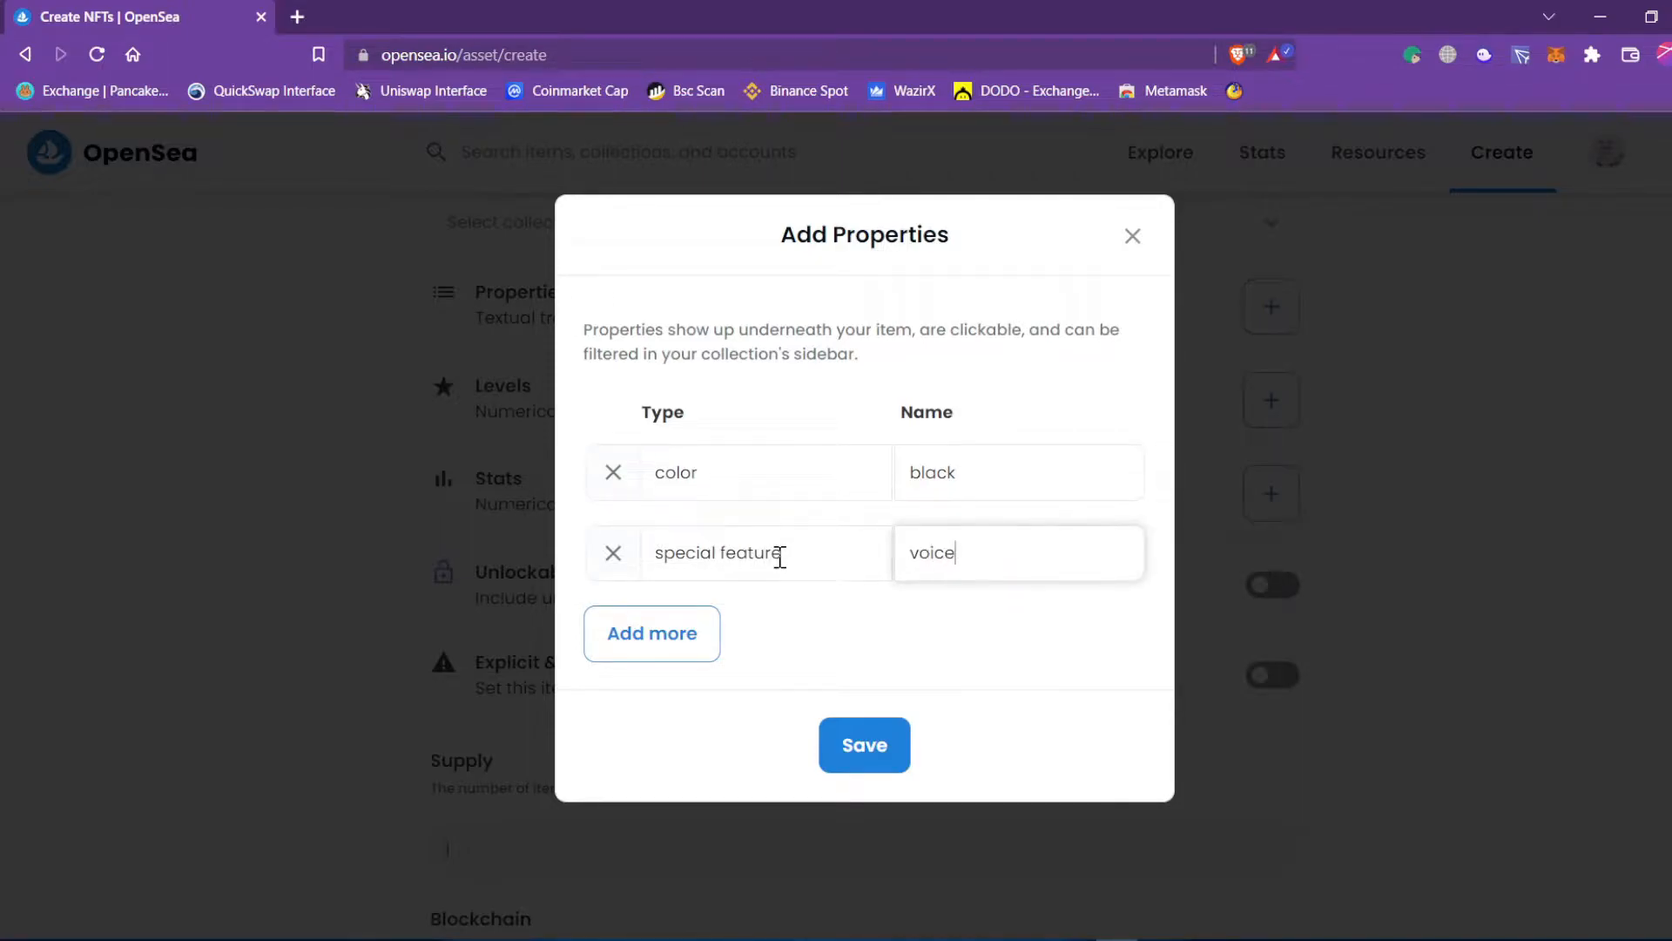
text( call)
key(ctrl+z)
key(ctrl+z)
key(ctrl+z)
key(ctrl+z)
click(921, 664)
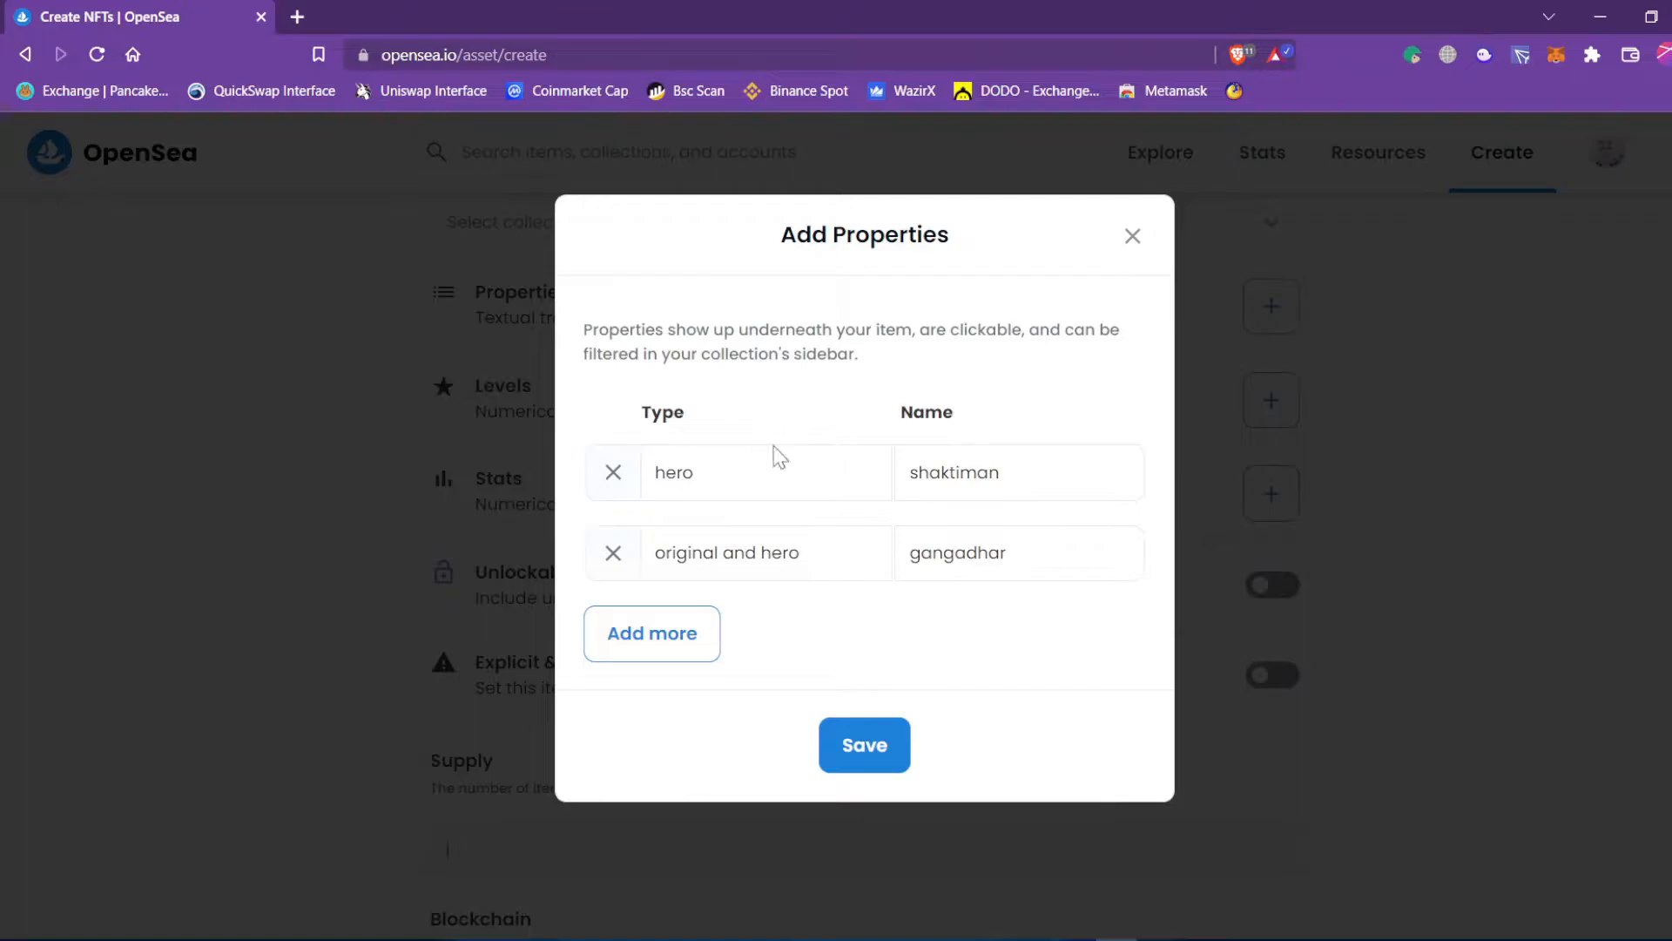
click(858, 763)
scroll(1094, 586, down, 1)
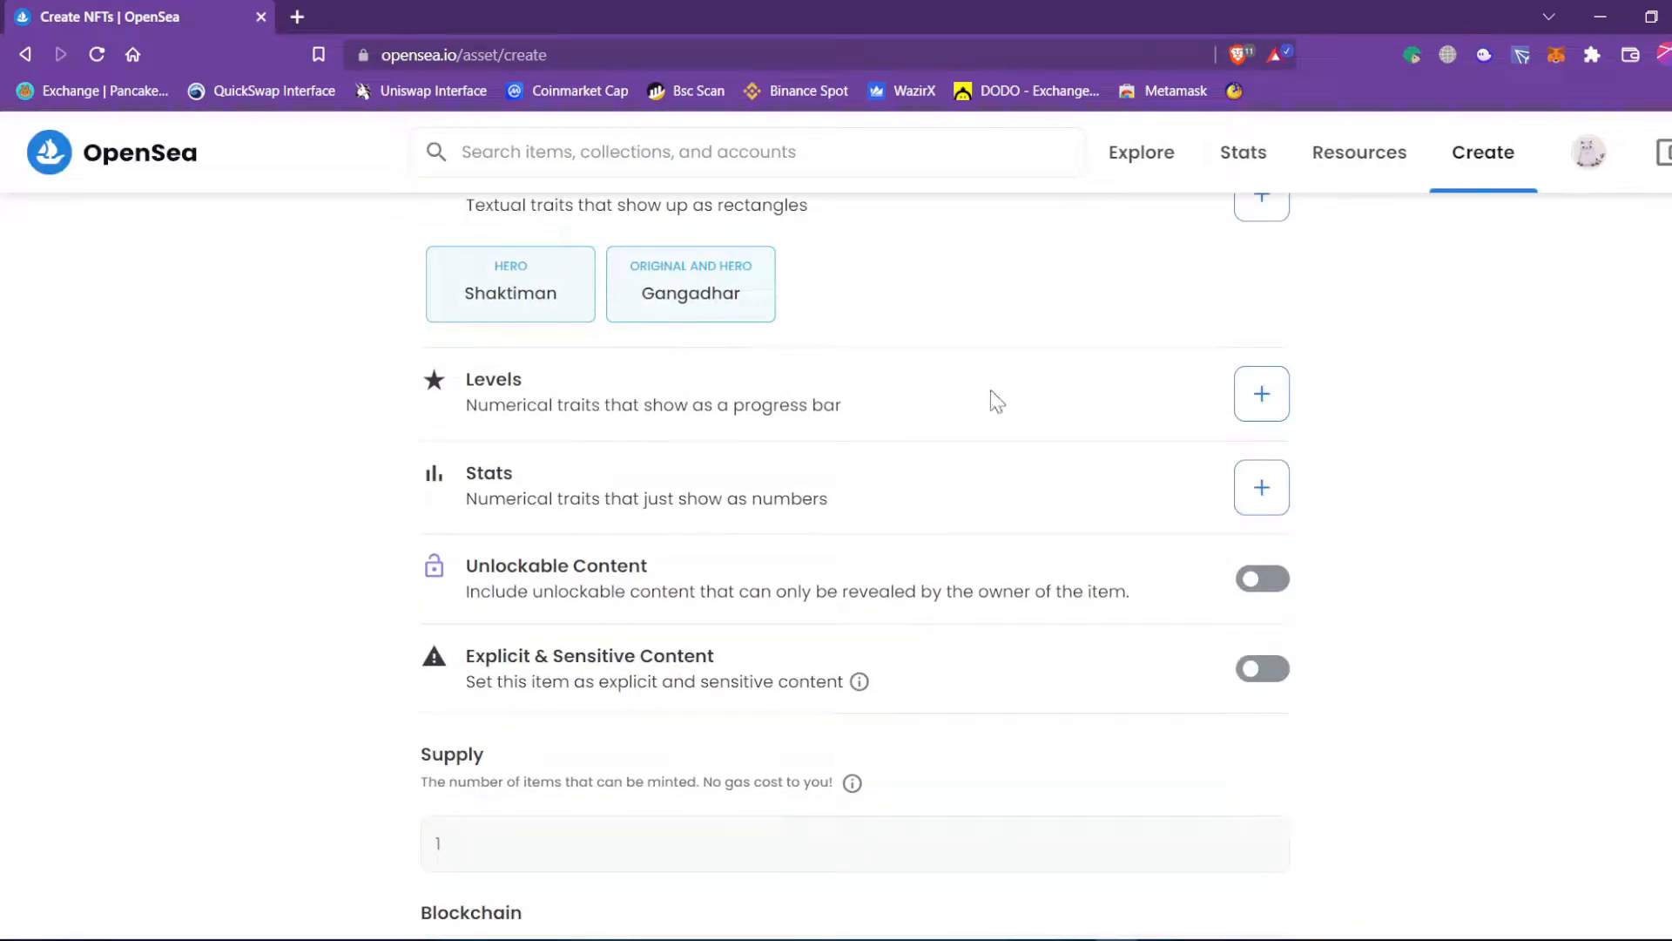
click(1252, 417)
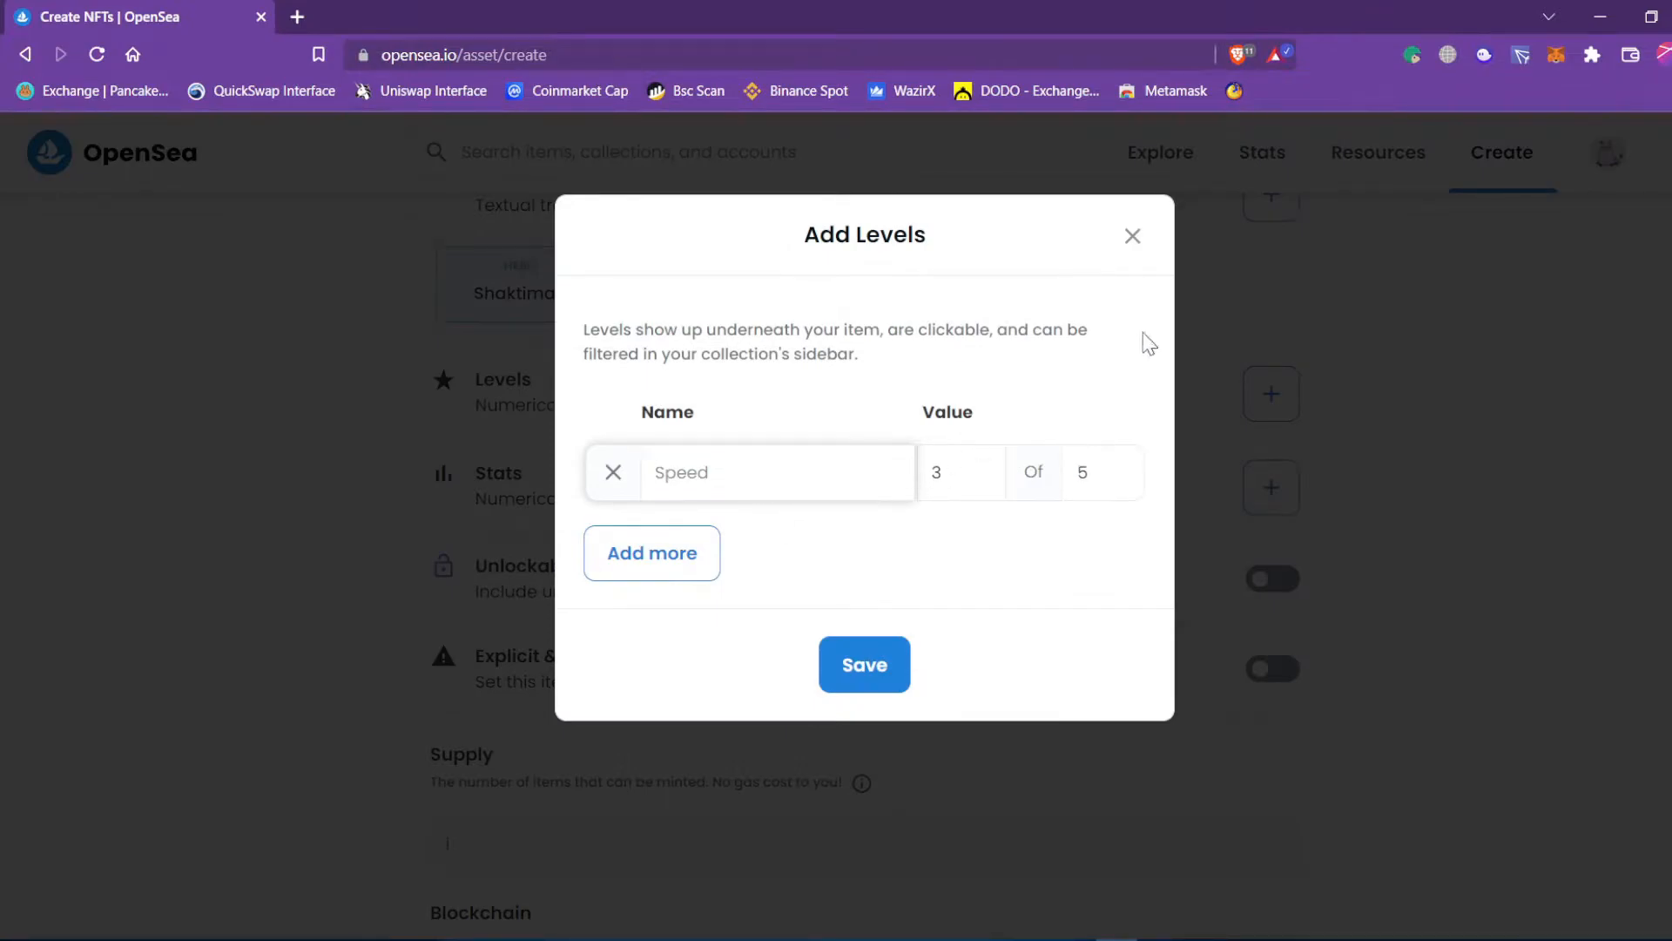
click(1135, 236)
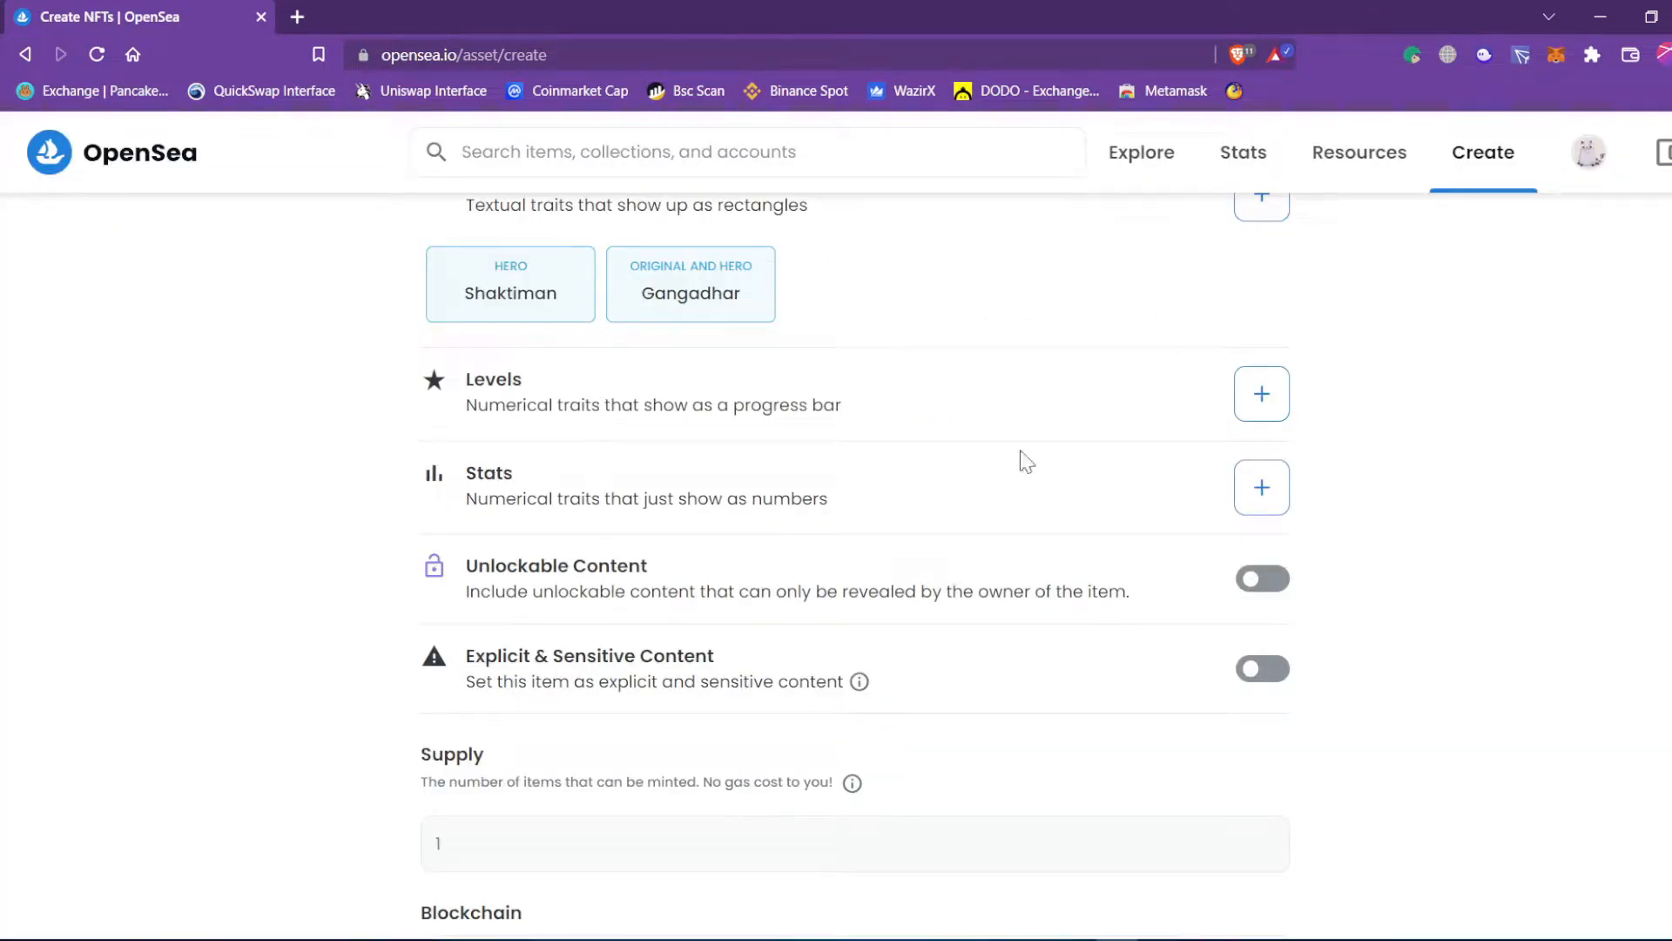
click(1262, 488)
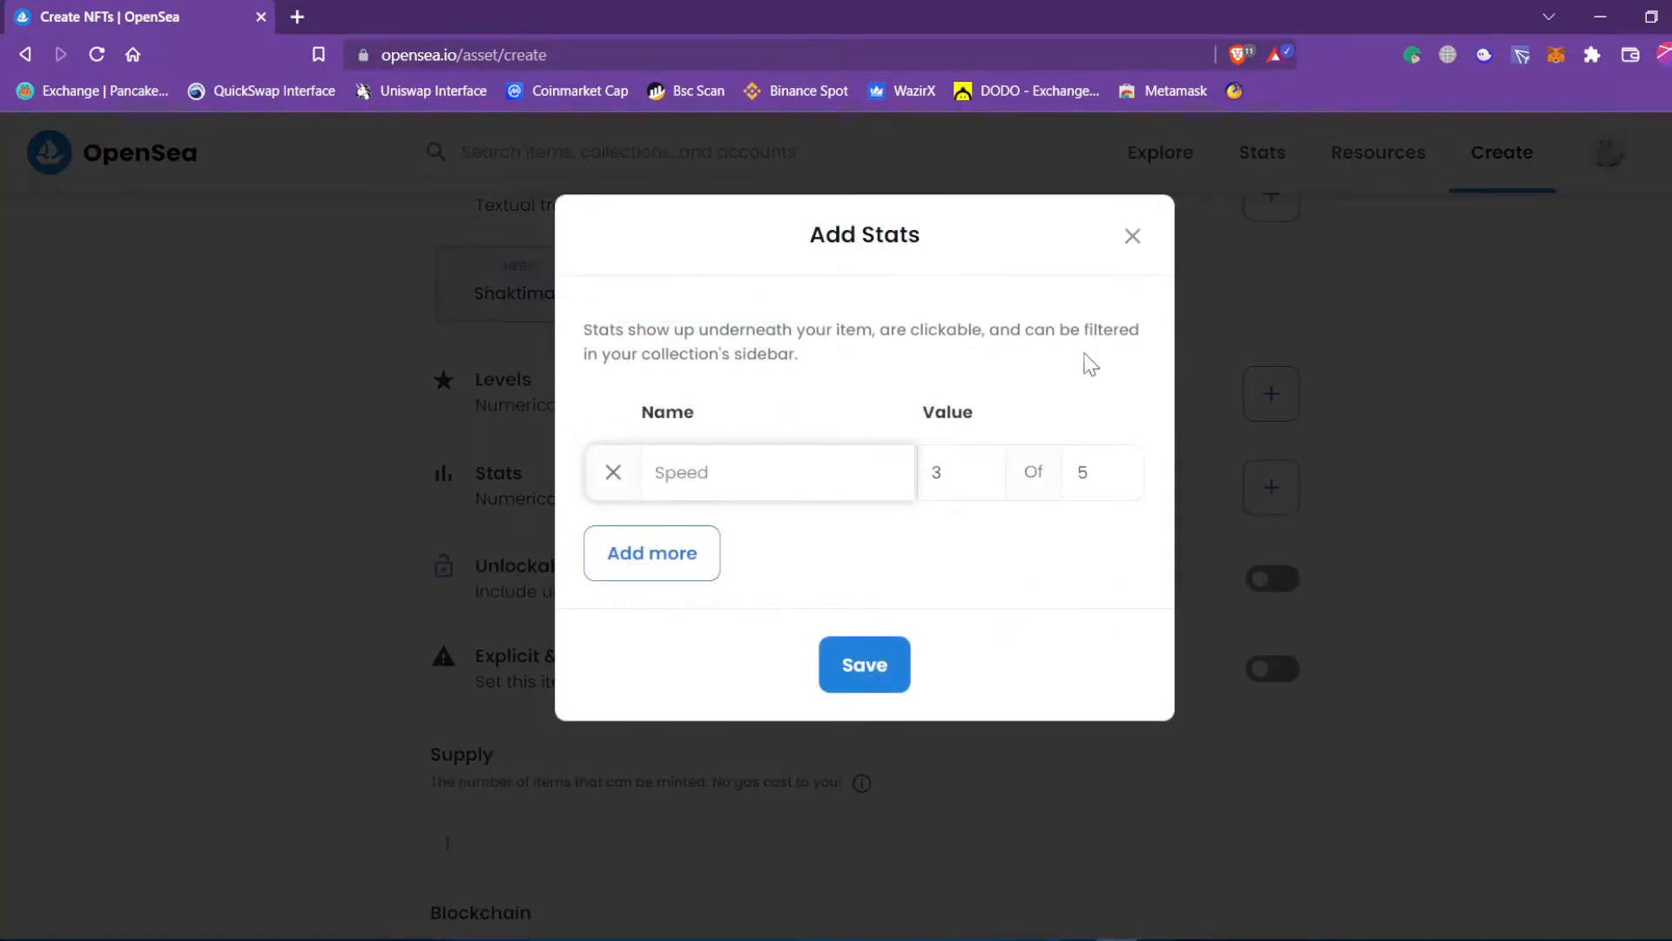
click(1132, 240)
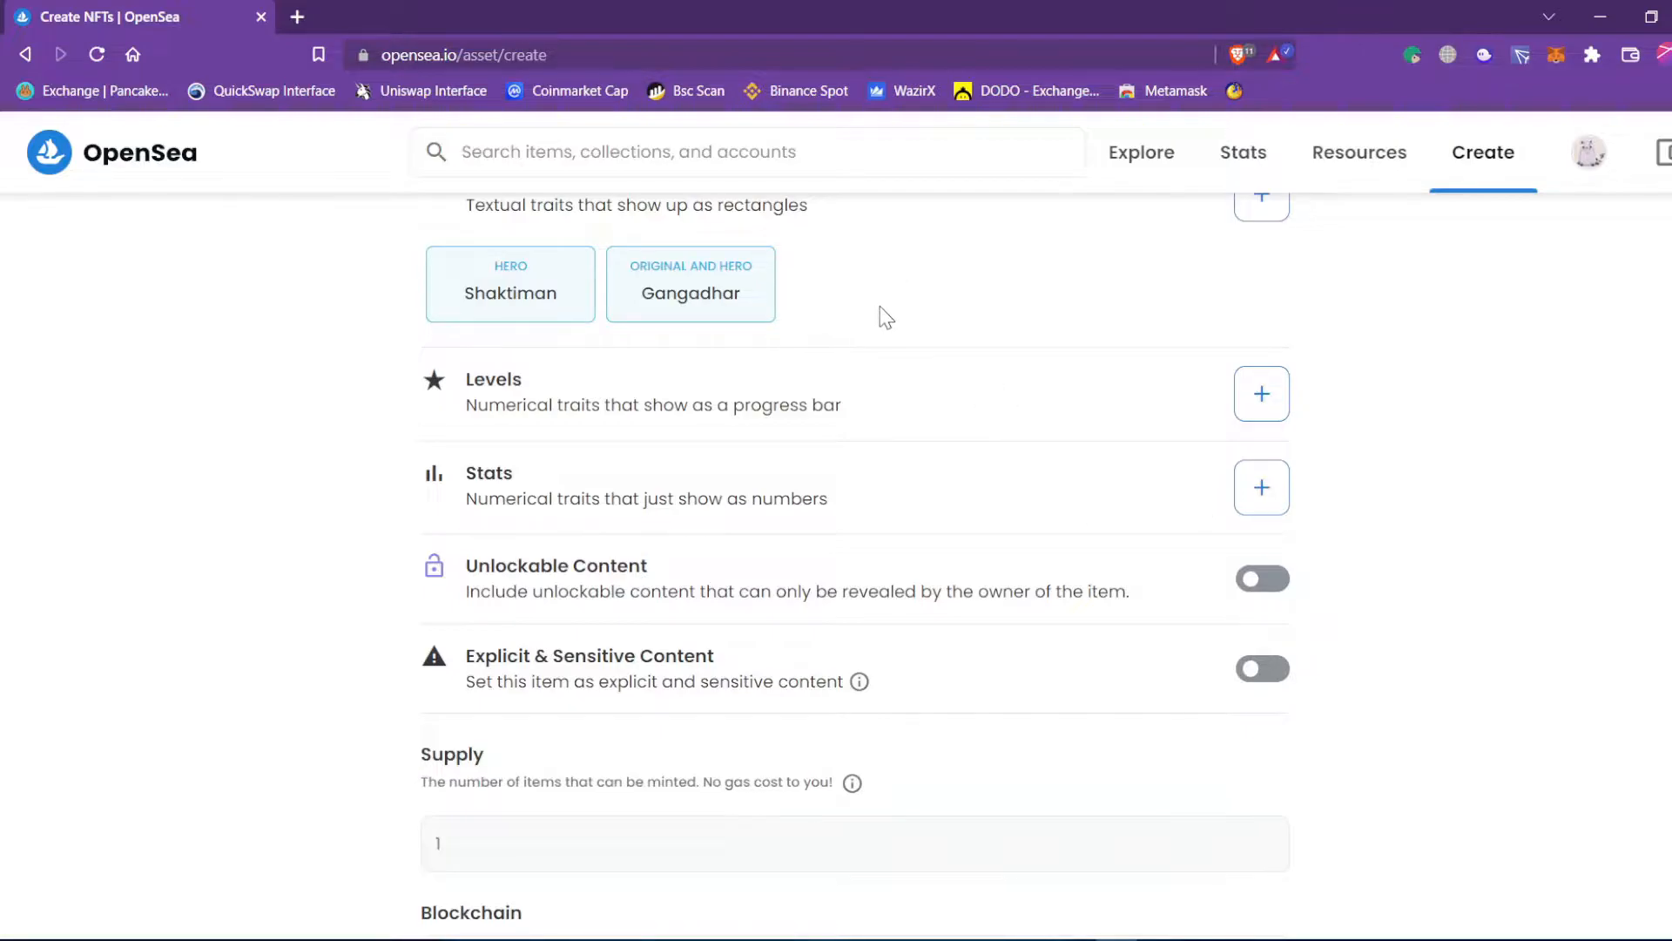
scroll(884, 318, up, 1)
Switch on the Unlockable Content toggle and place the caret in its empty text box.
scroll(871, 426, down, 2)
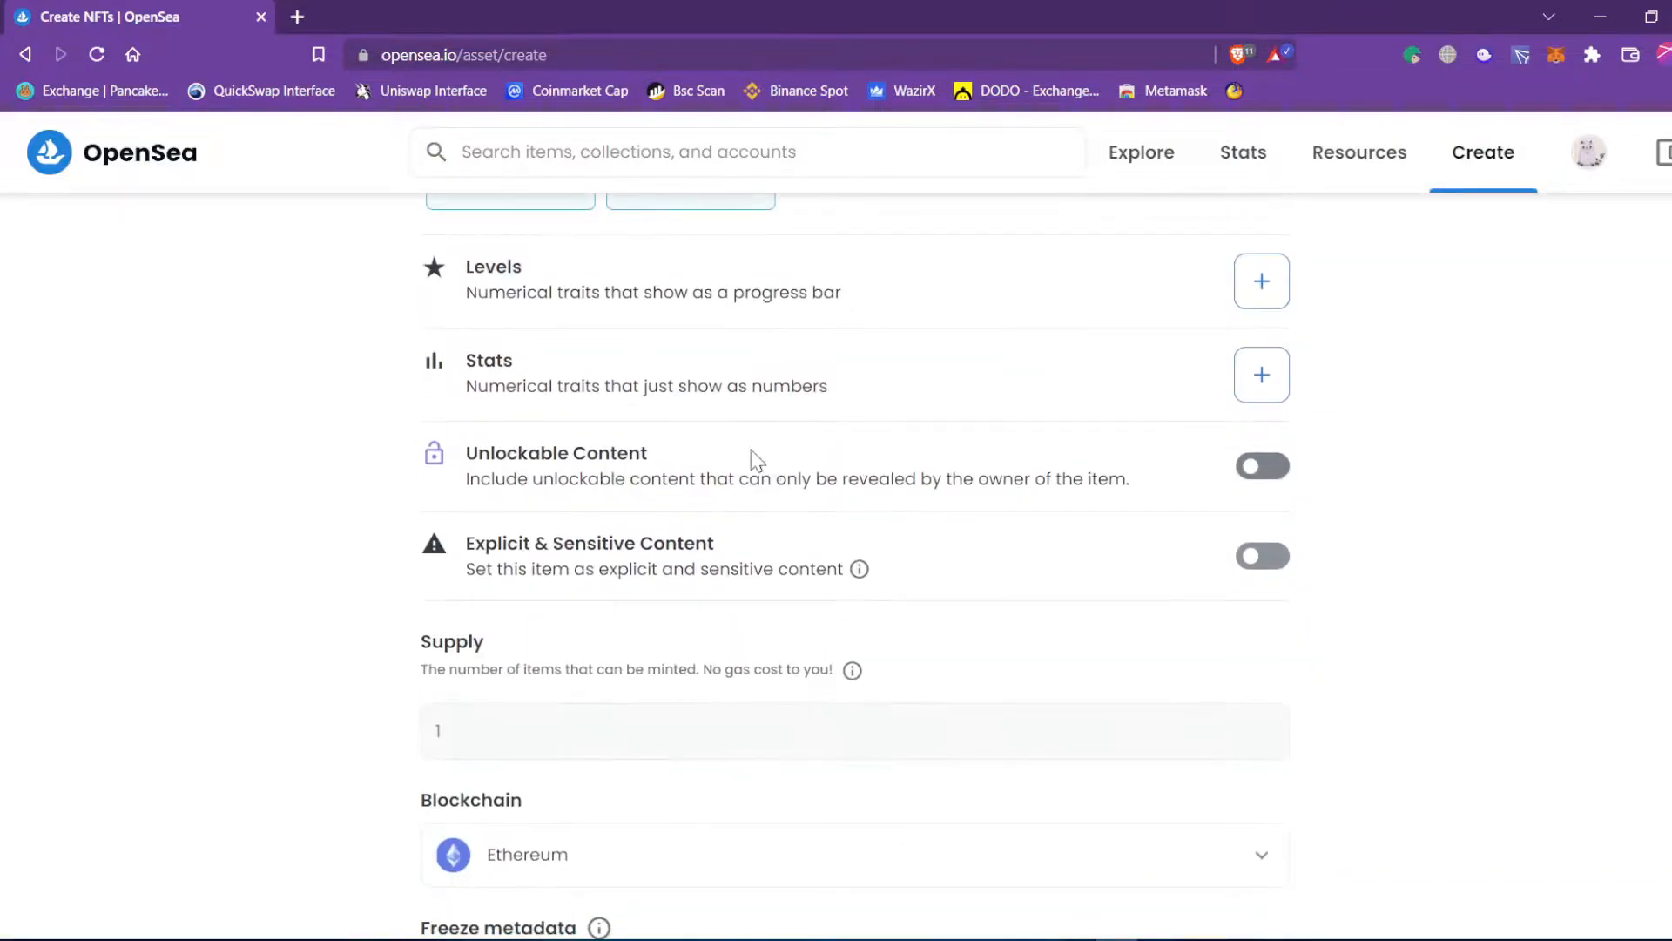
click(1272, 476)
click(590, 540)
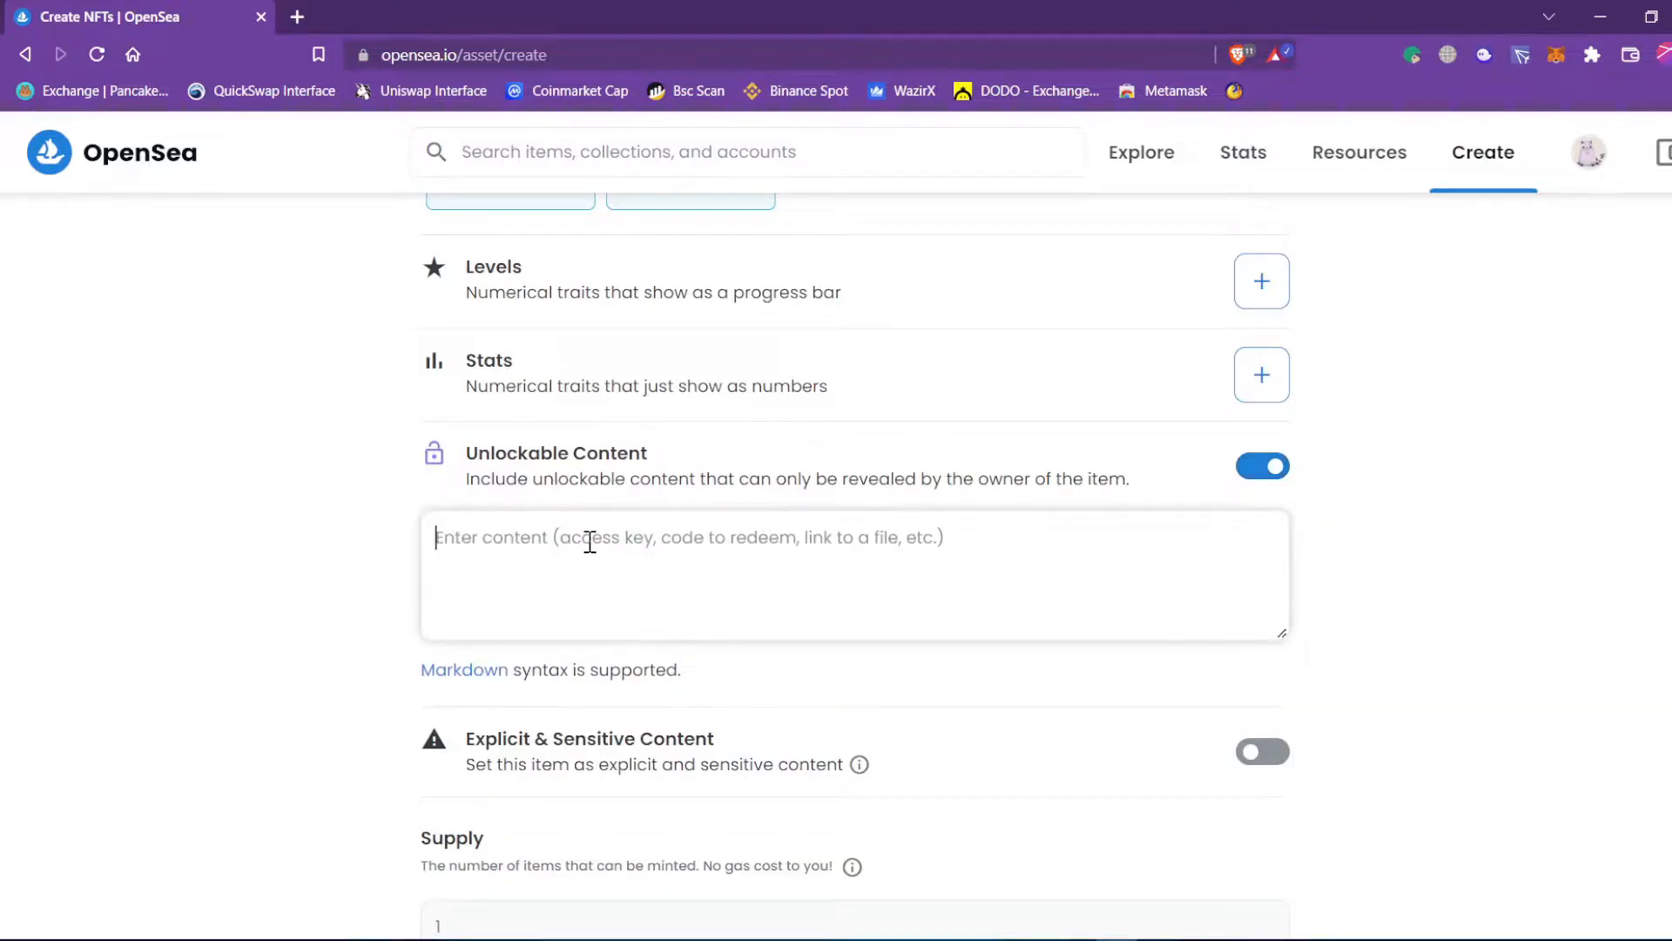
scroll(609, 548, up, 13)
scroll(631, 435, down, 4)
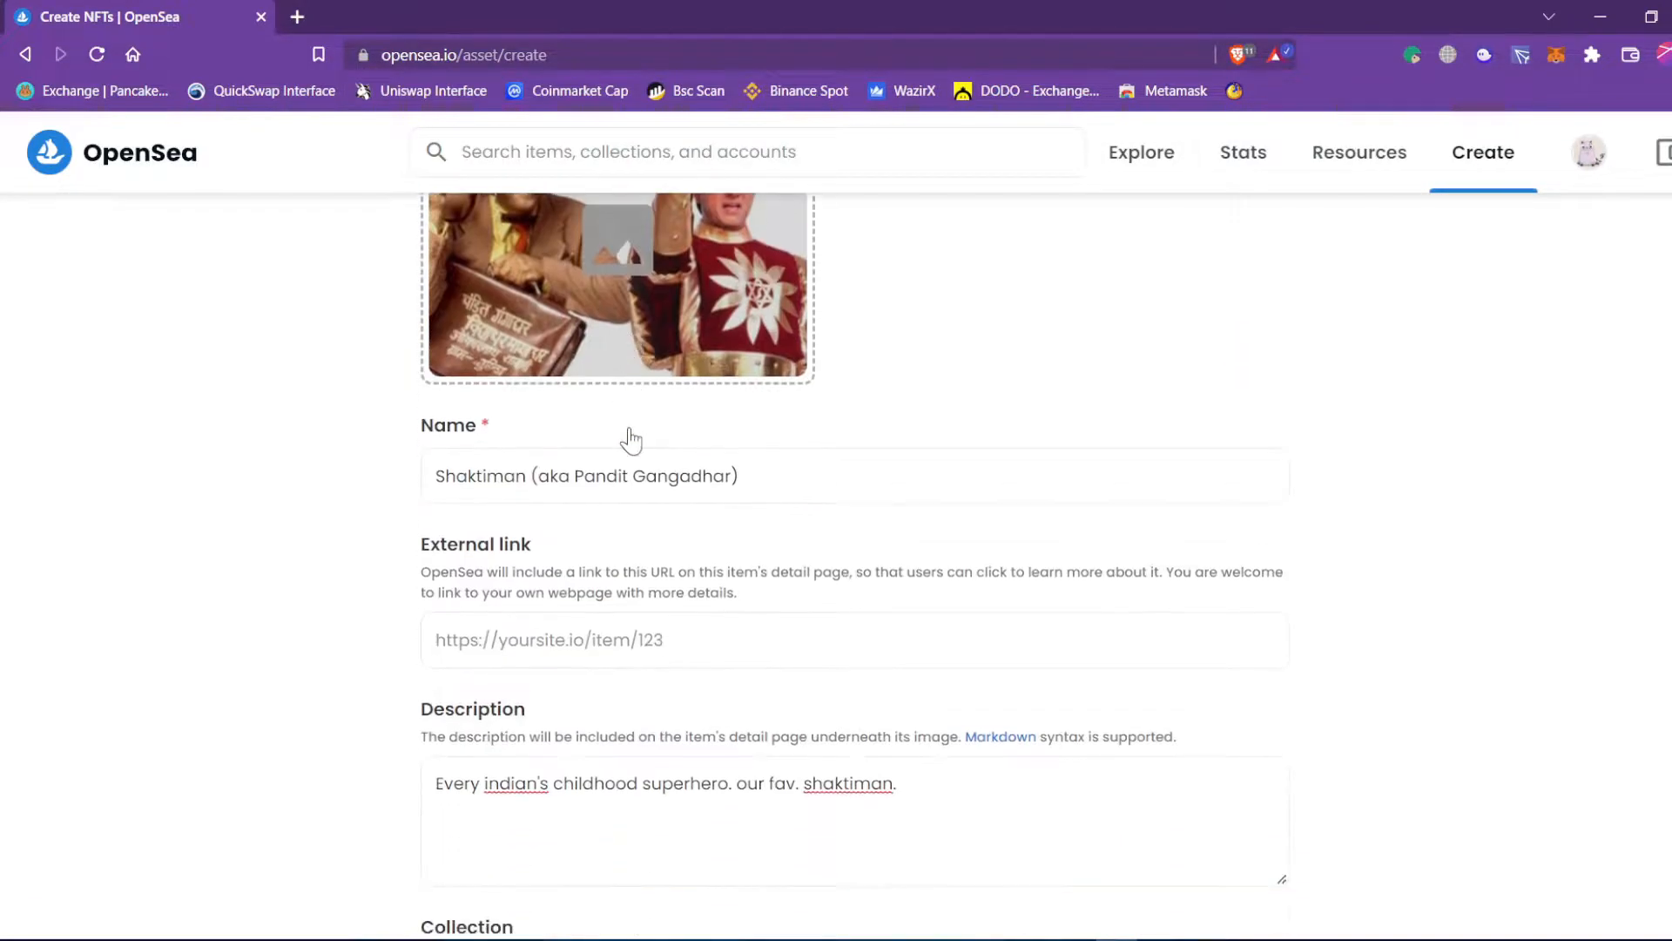
scroll(610, 383, up, 3)
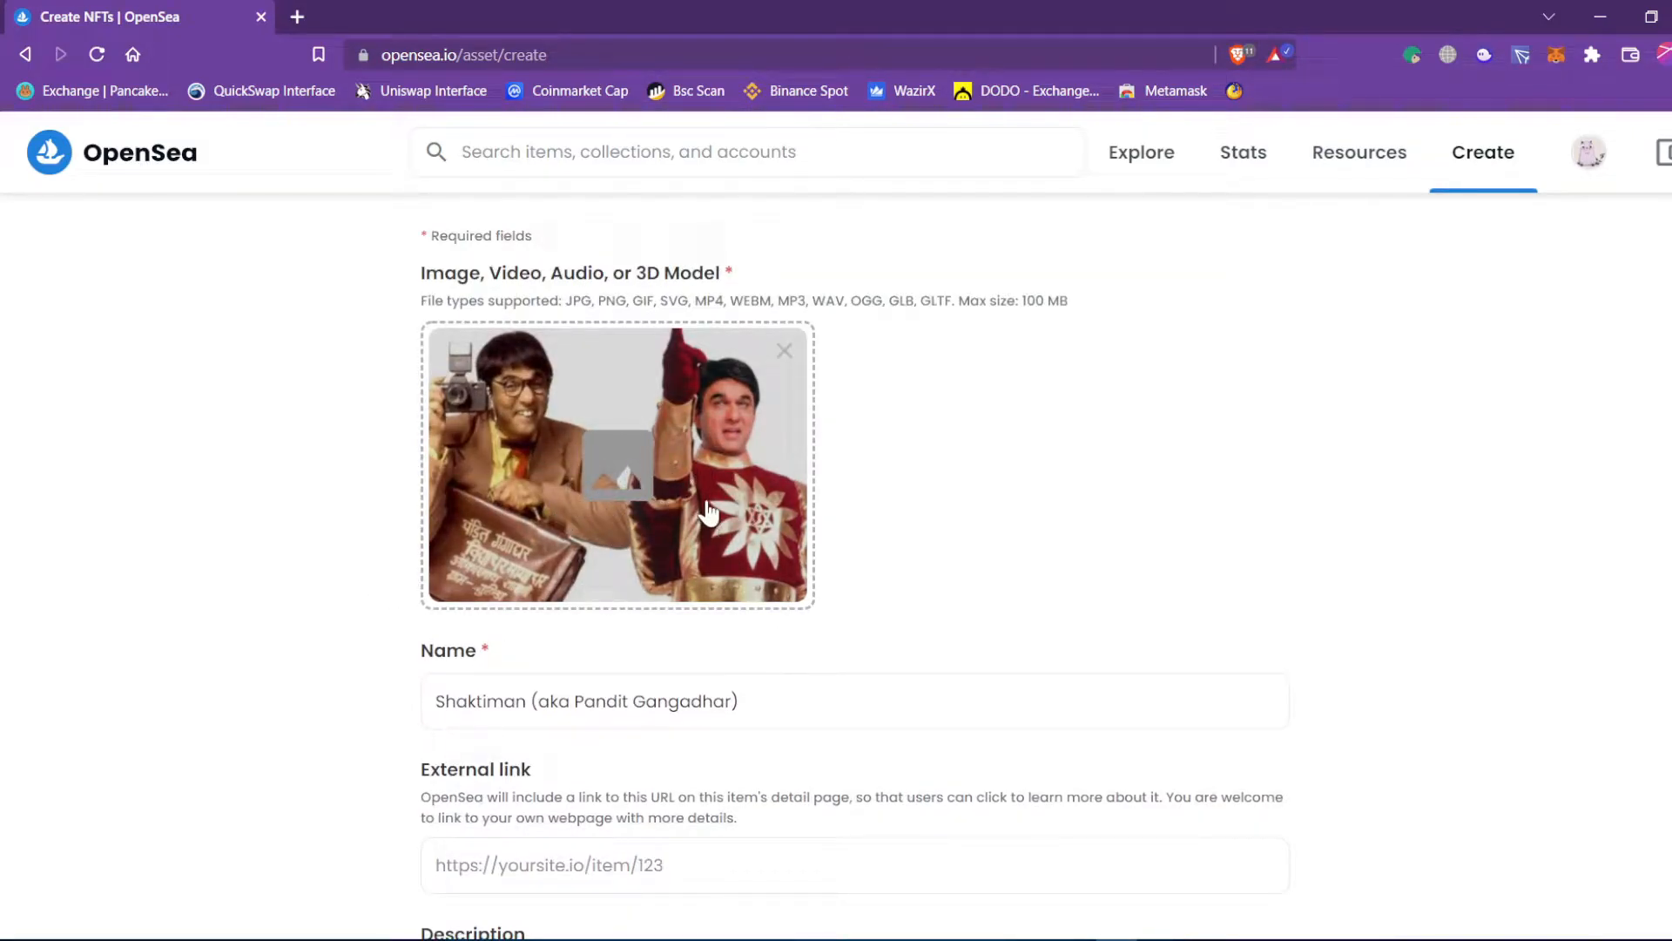
scroll(707, 512, down, 1)
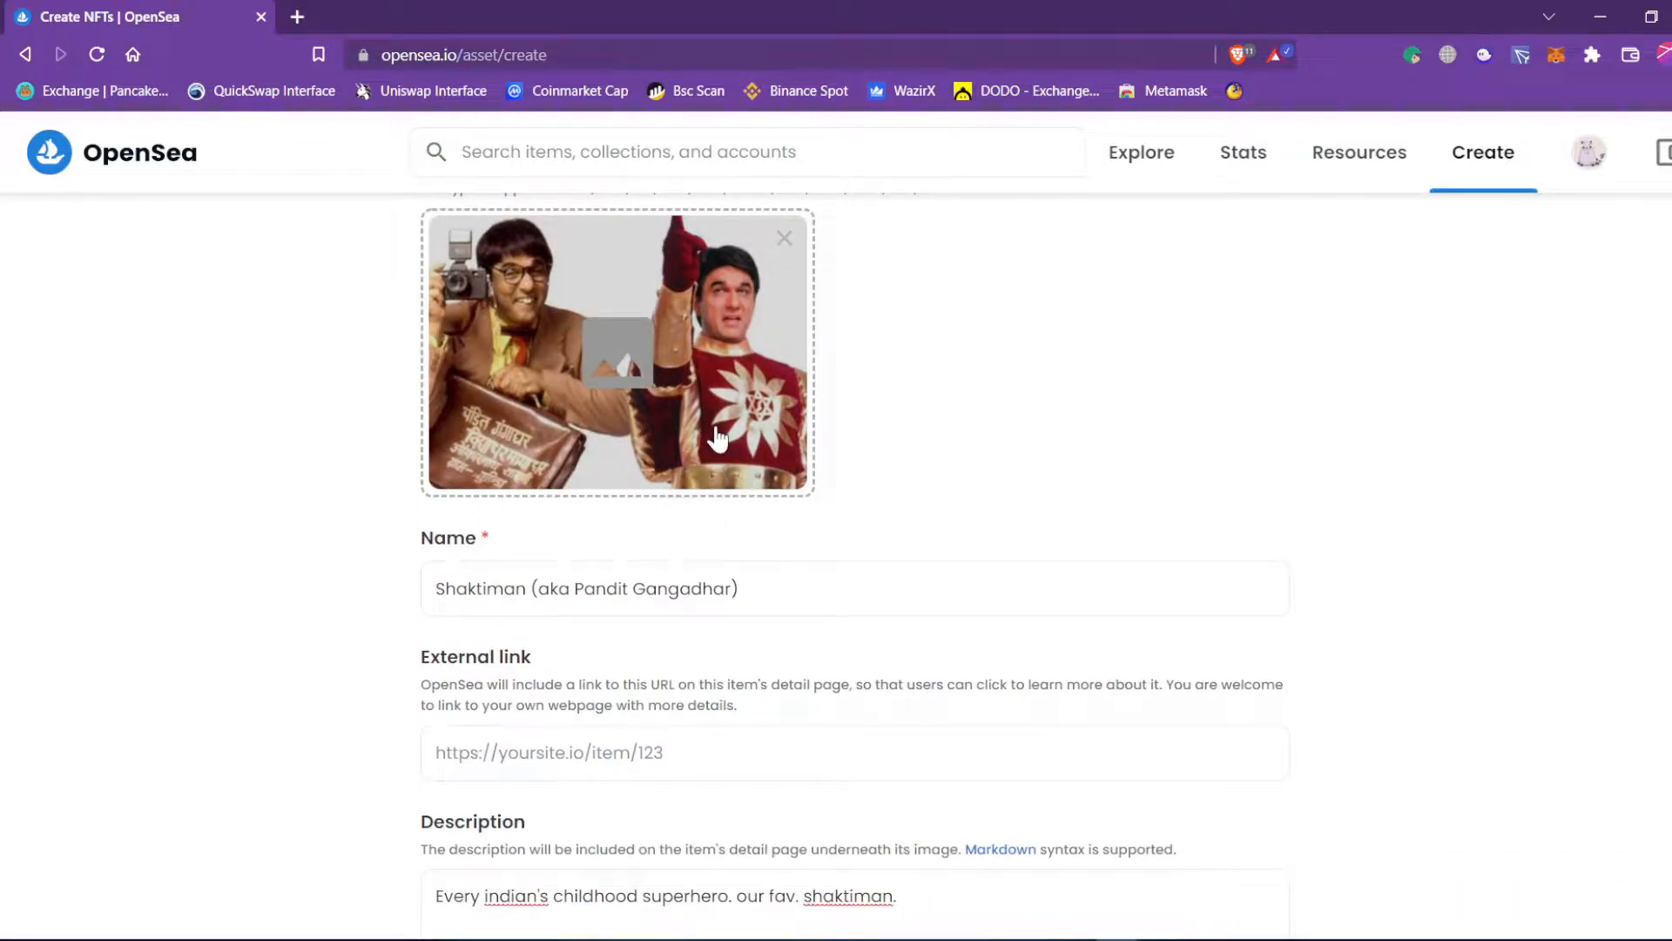
scroll(717, 438, down, 9)
Enter 'This is just a test of unlockable content.' as the unlockable content.
click(589, 472)
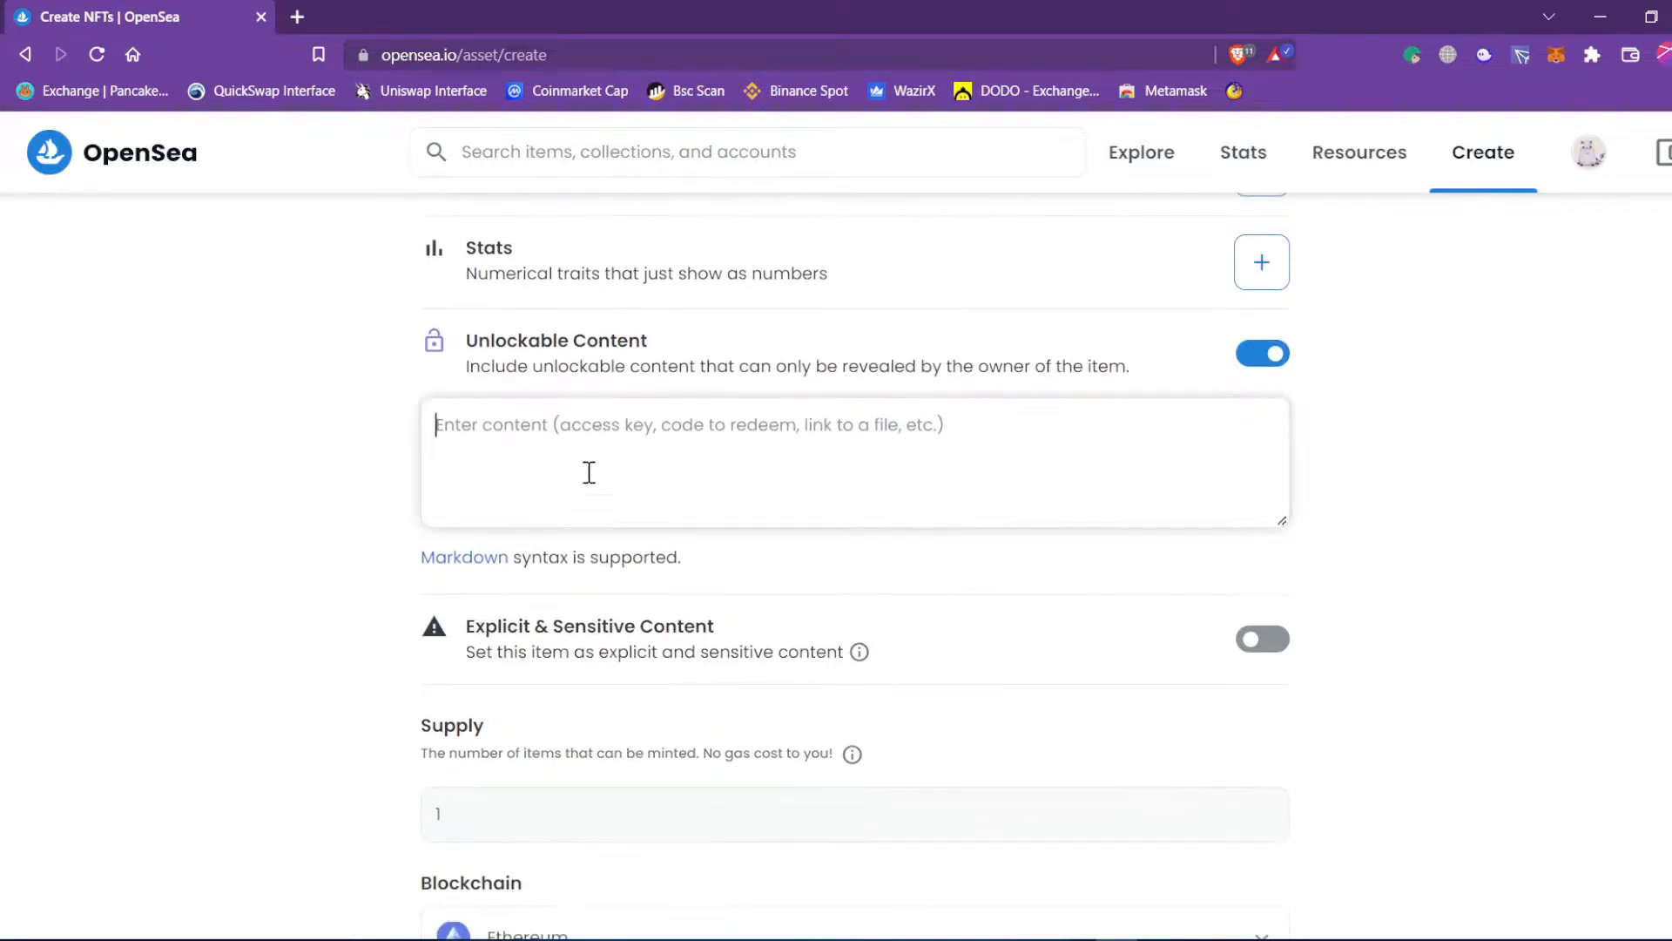
scroll(627, 488, up, 10)
scroll(633, 490, down, 6)
scroll(633, 490, down, 5)
drag(649, 341, 465, 338)
click(507, 428)
scroll(758, 445, up, 10)
scroll(746, 410, down, 10)
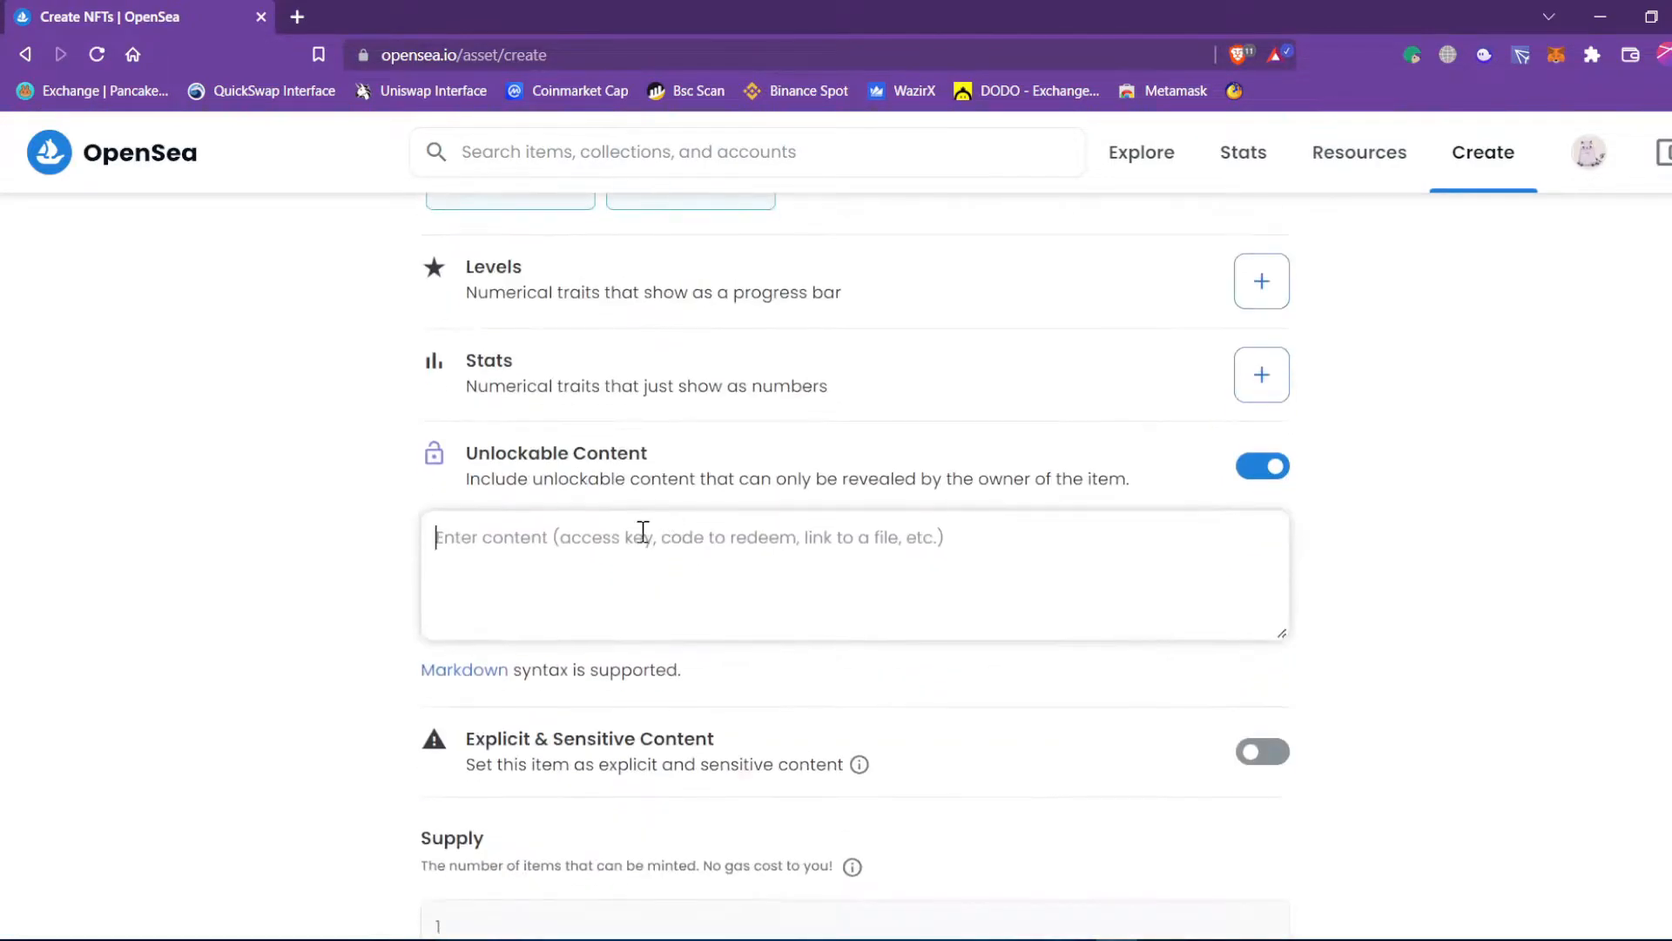
text(This is just a test )
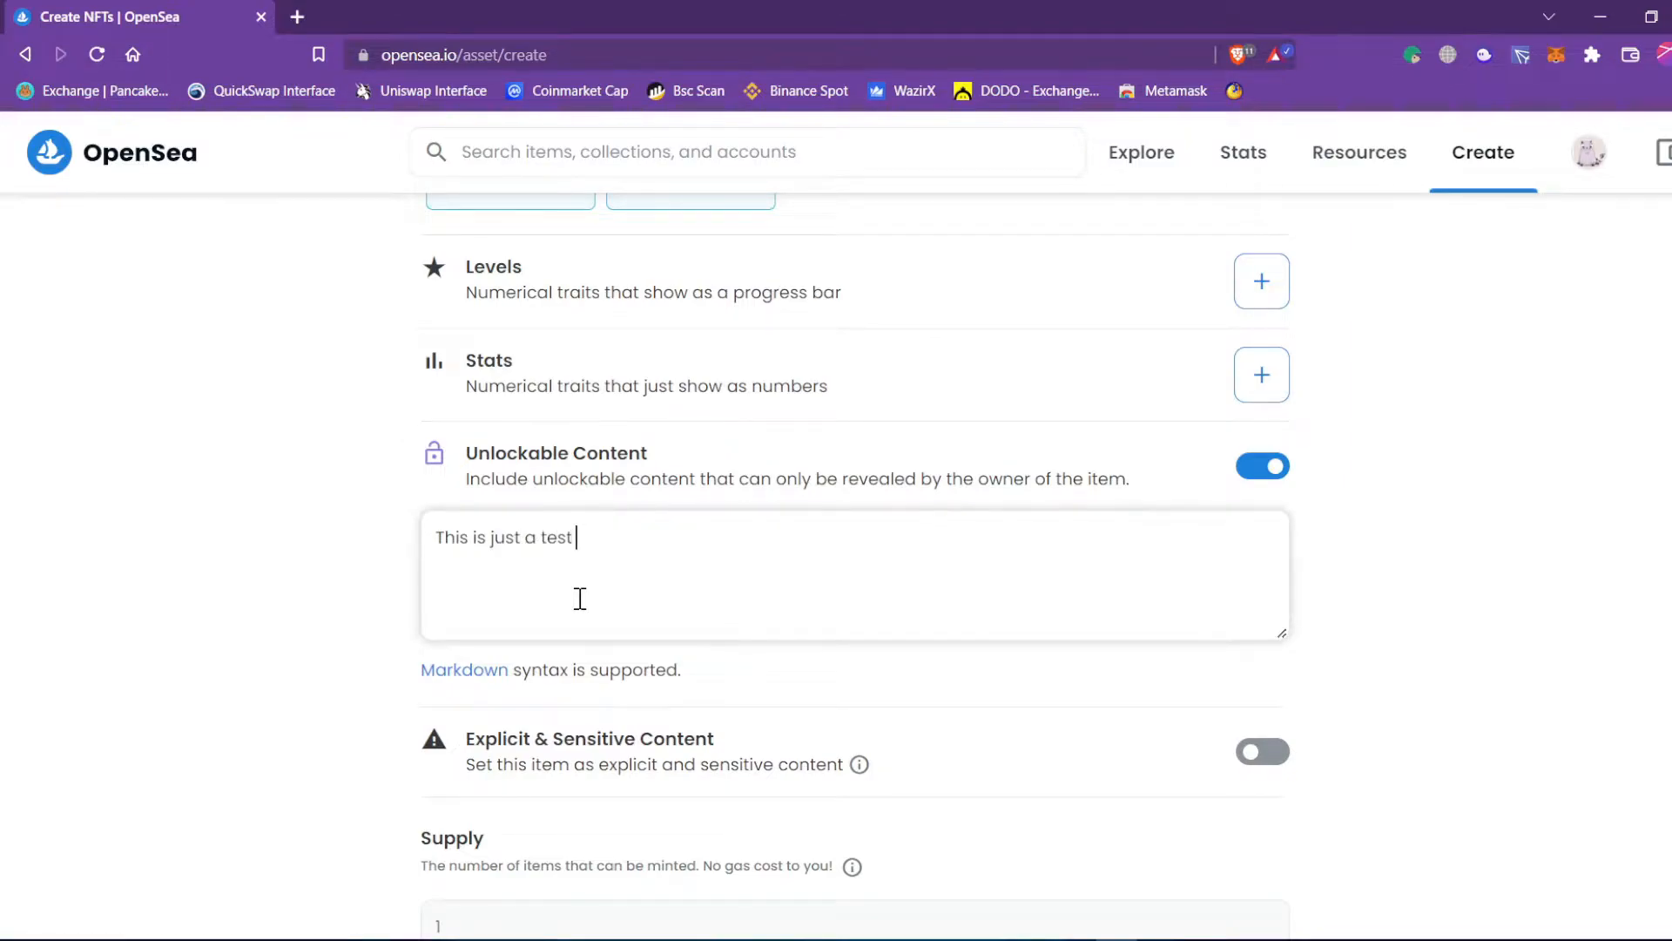
text(of unlockable content)
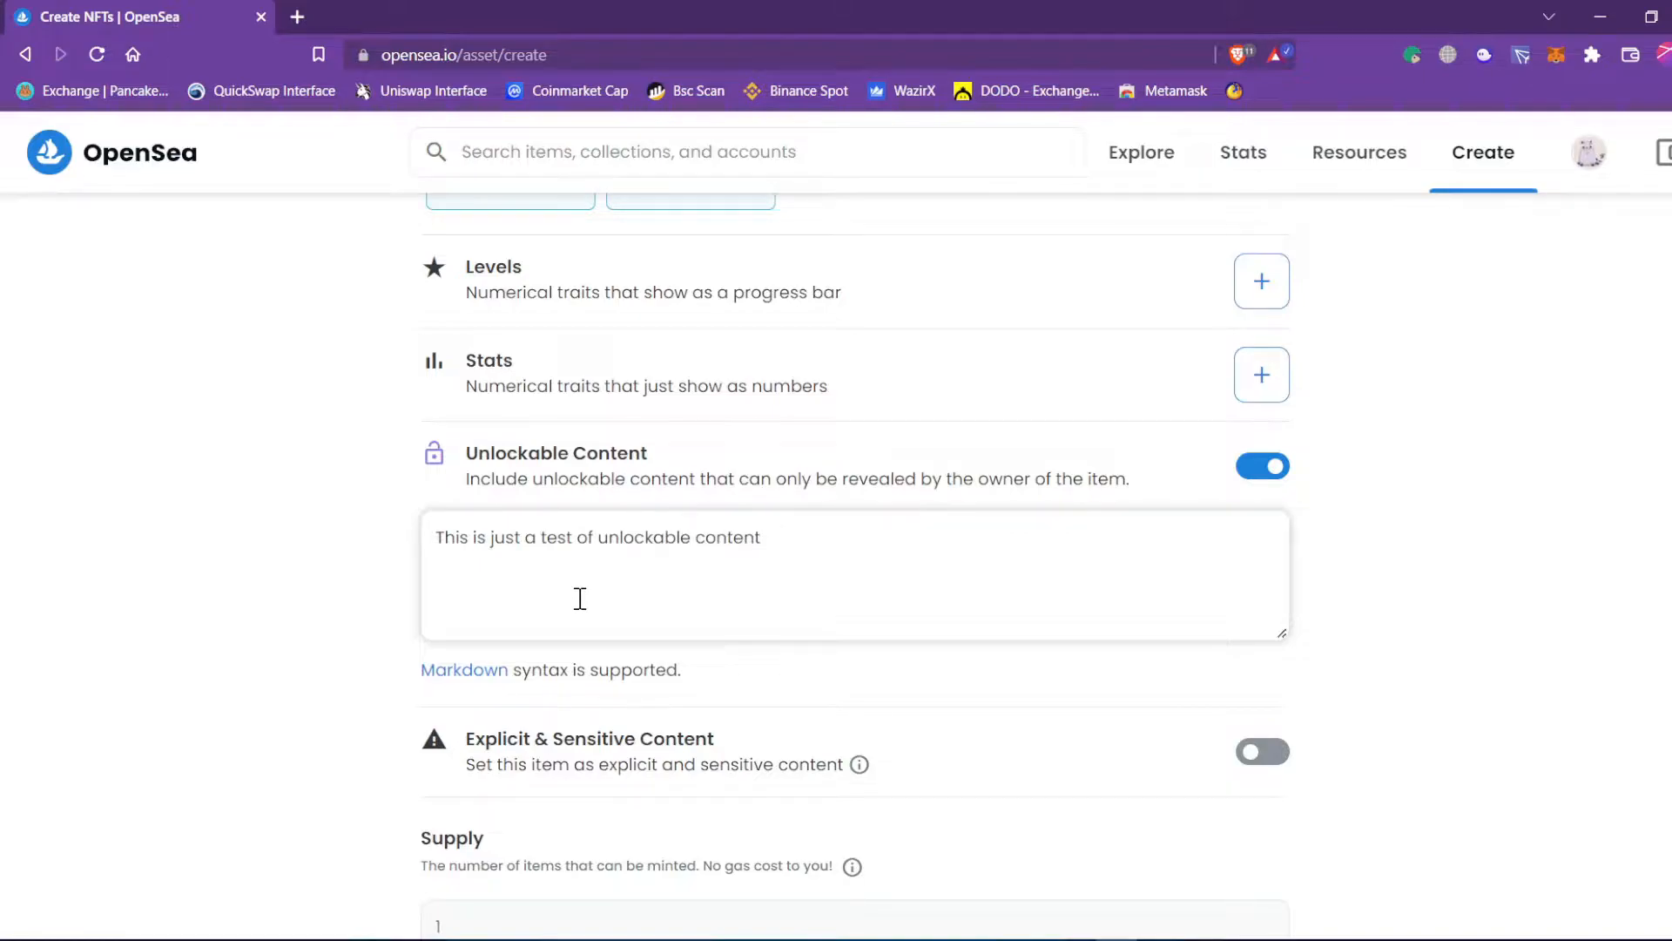
text(.)
click(1393, 528)
scroll(1325, 533, down, 4)
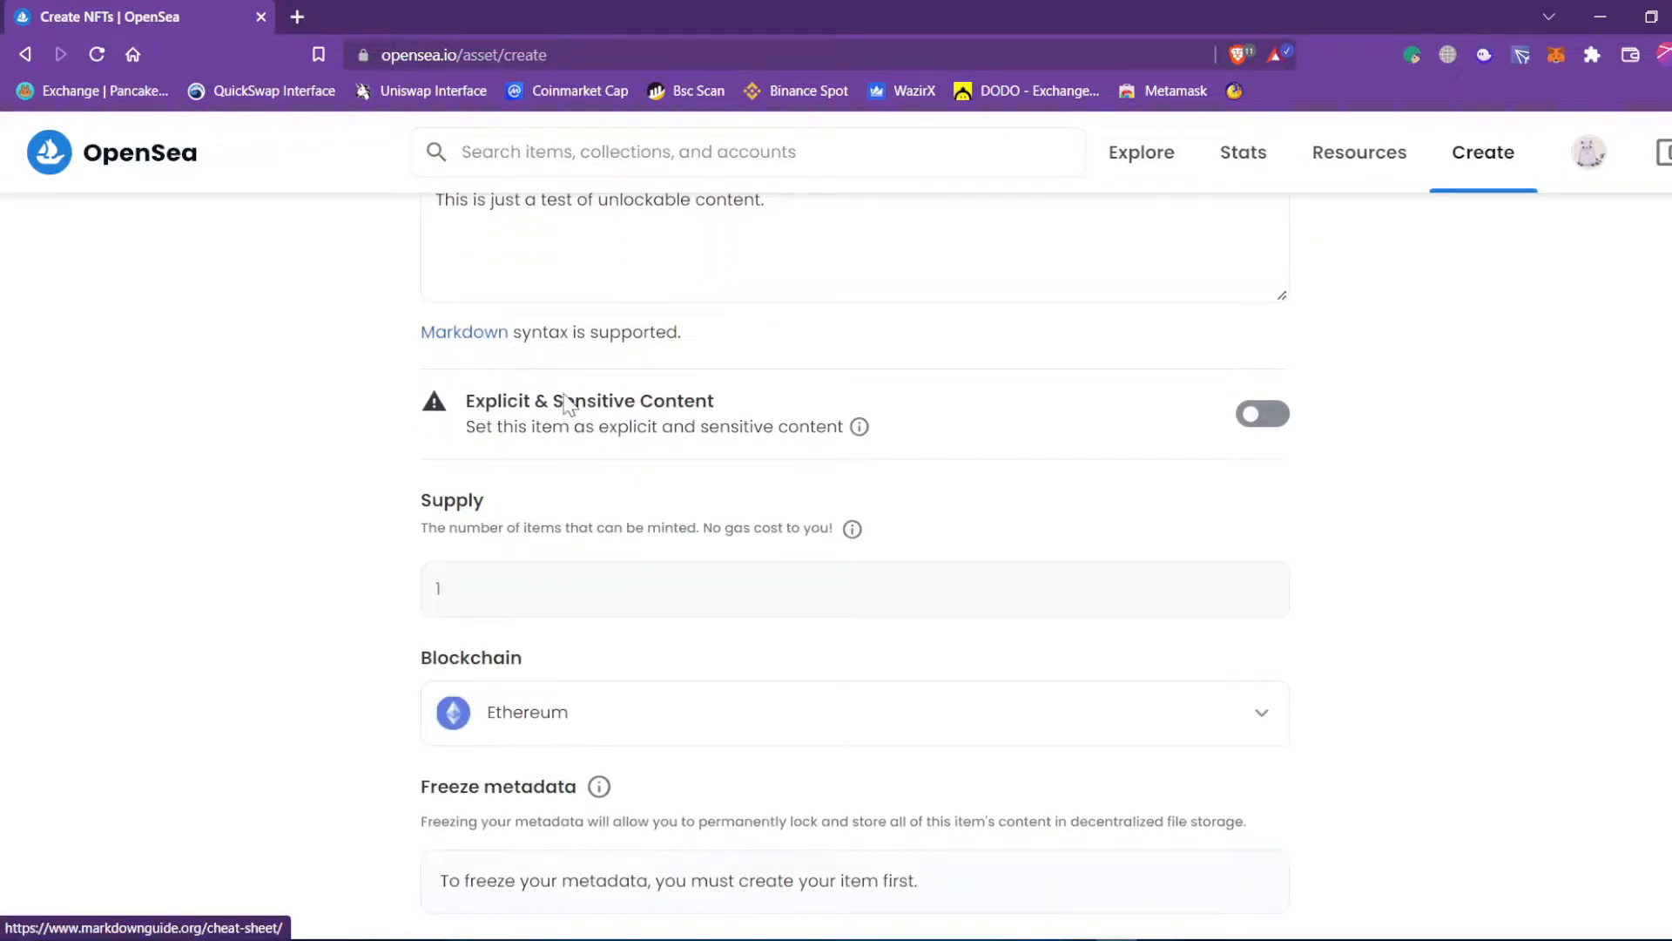
scroll(513, 374, down, 1)
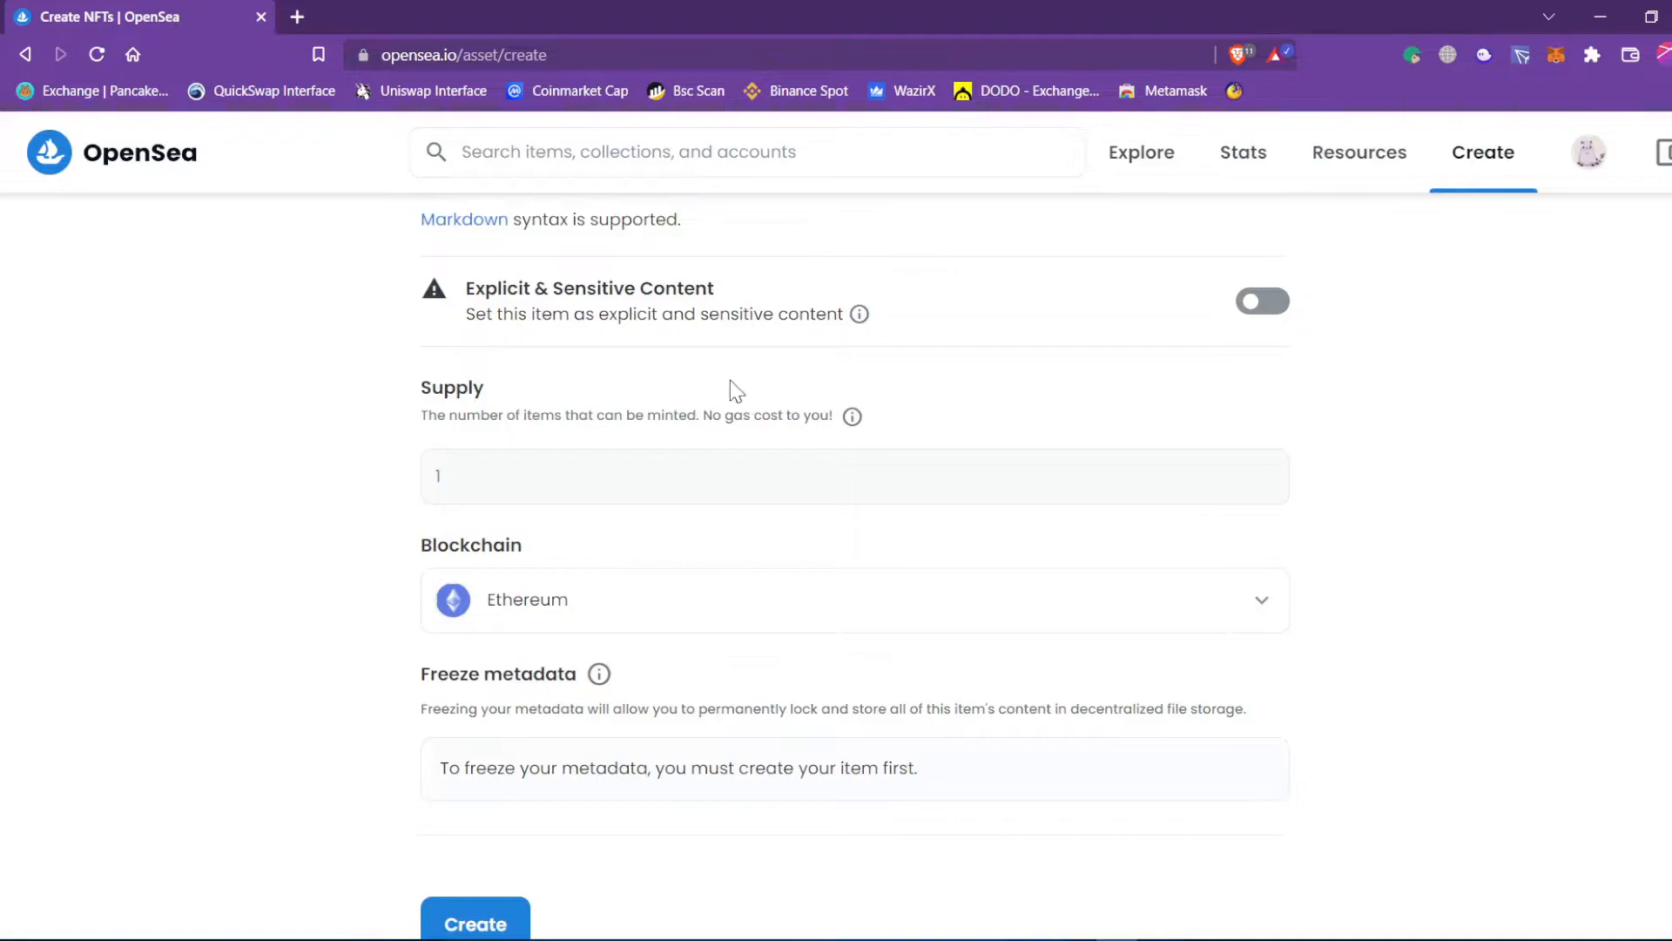
scroll(522, 392, down, 1)
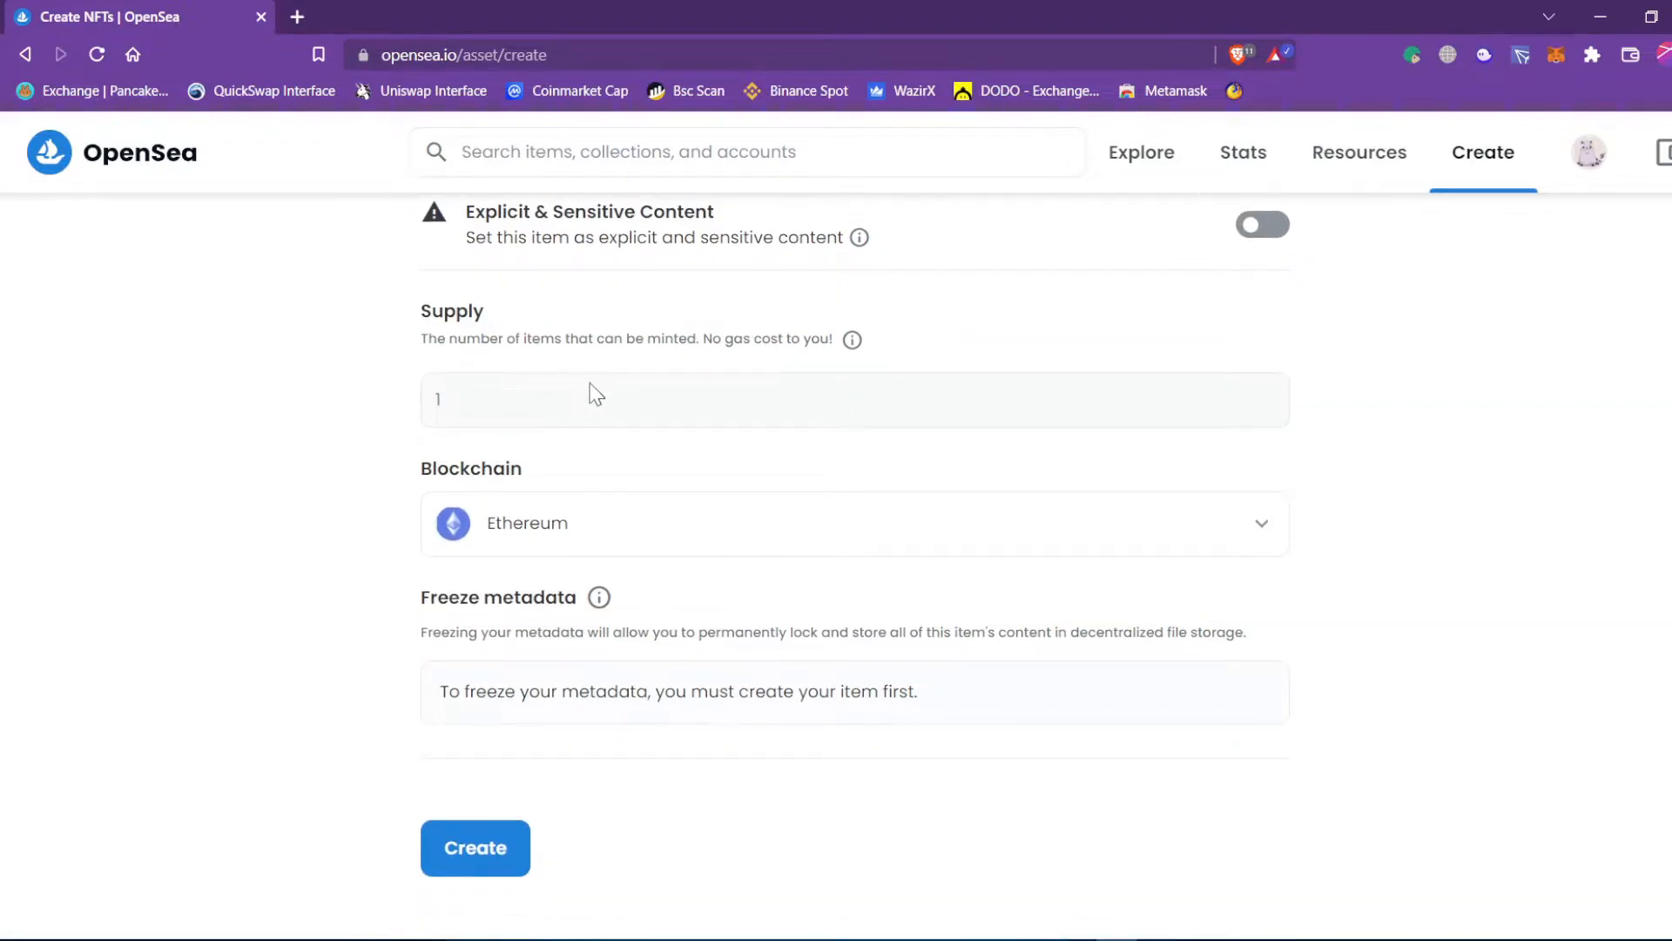
double_click(438, 403)
click(310, 439)
double_click(438, 400)
scroll(499, 415, up, 10)
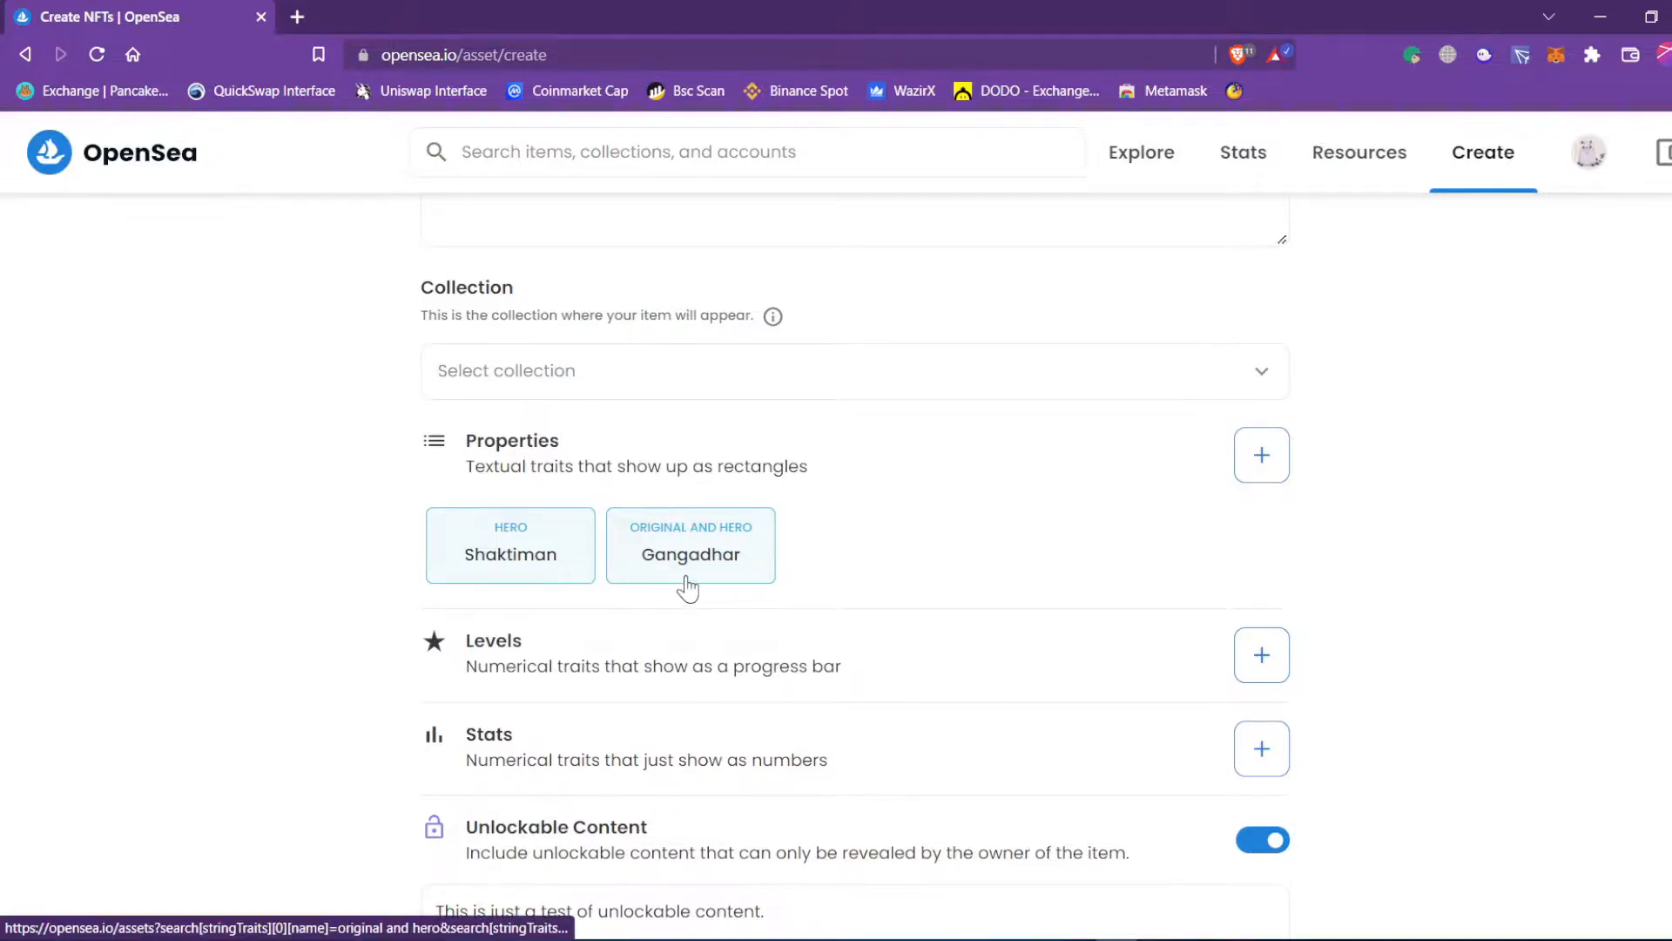
scroll(963, 485, up, 10)
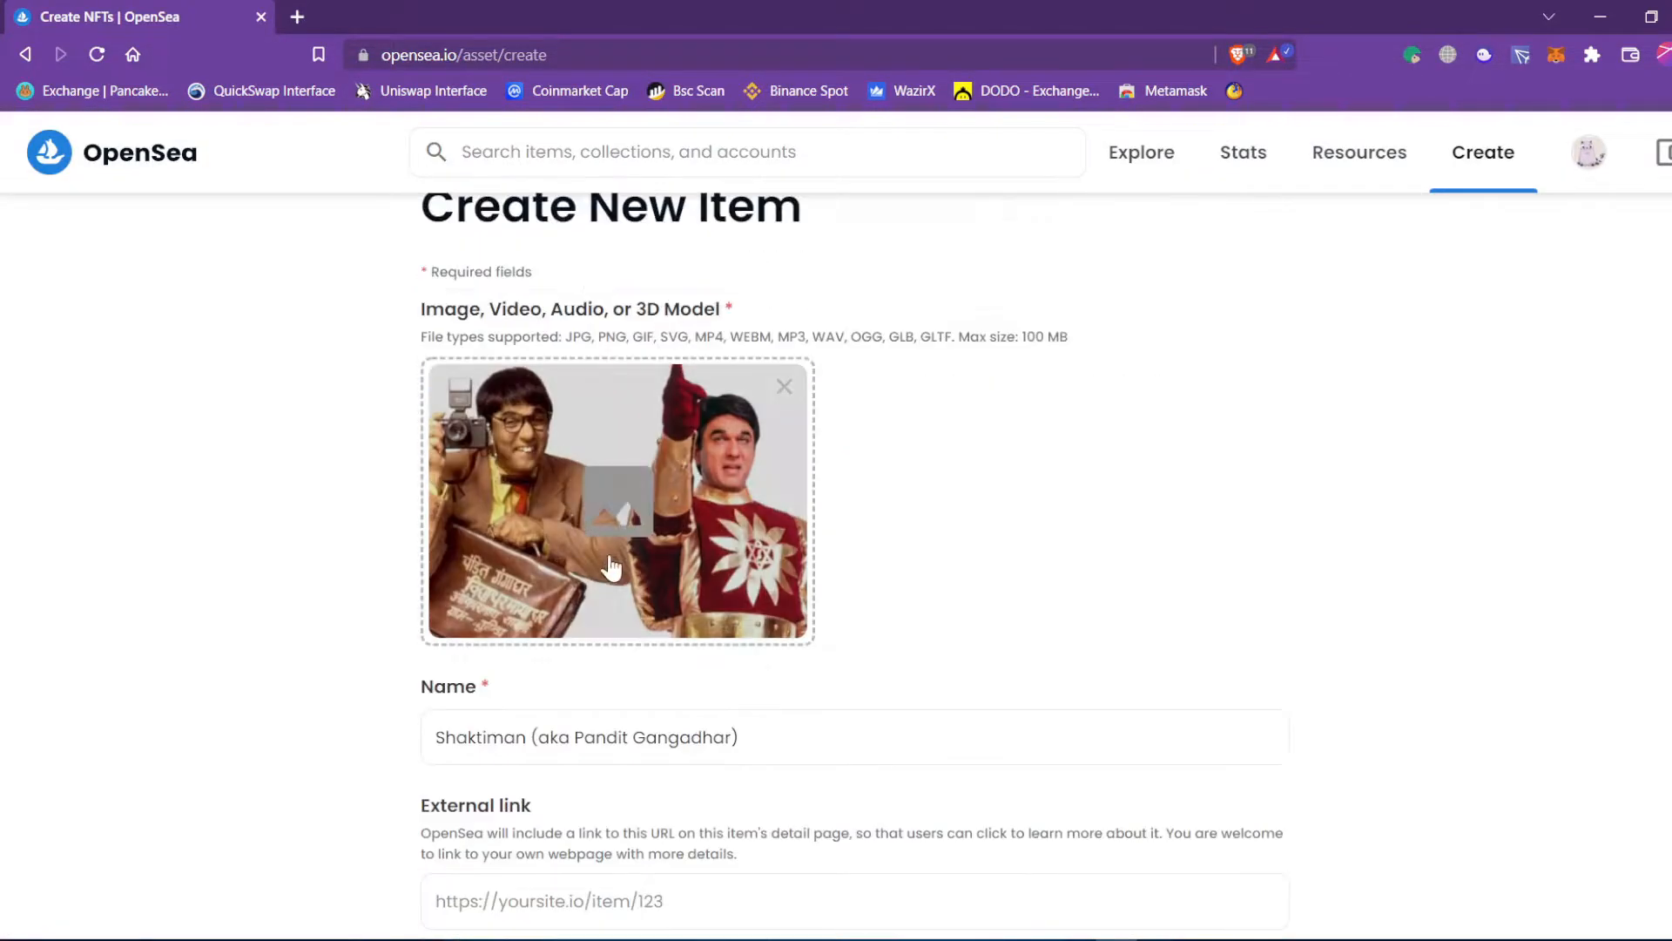
scroll(617, 562, down, 5)
scroll(618, 562, down, 4)
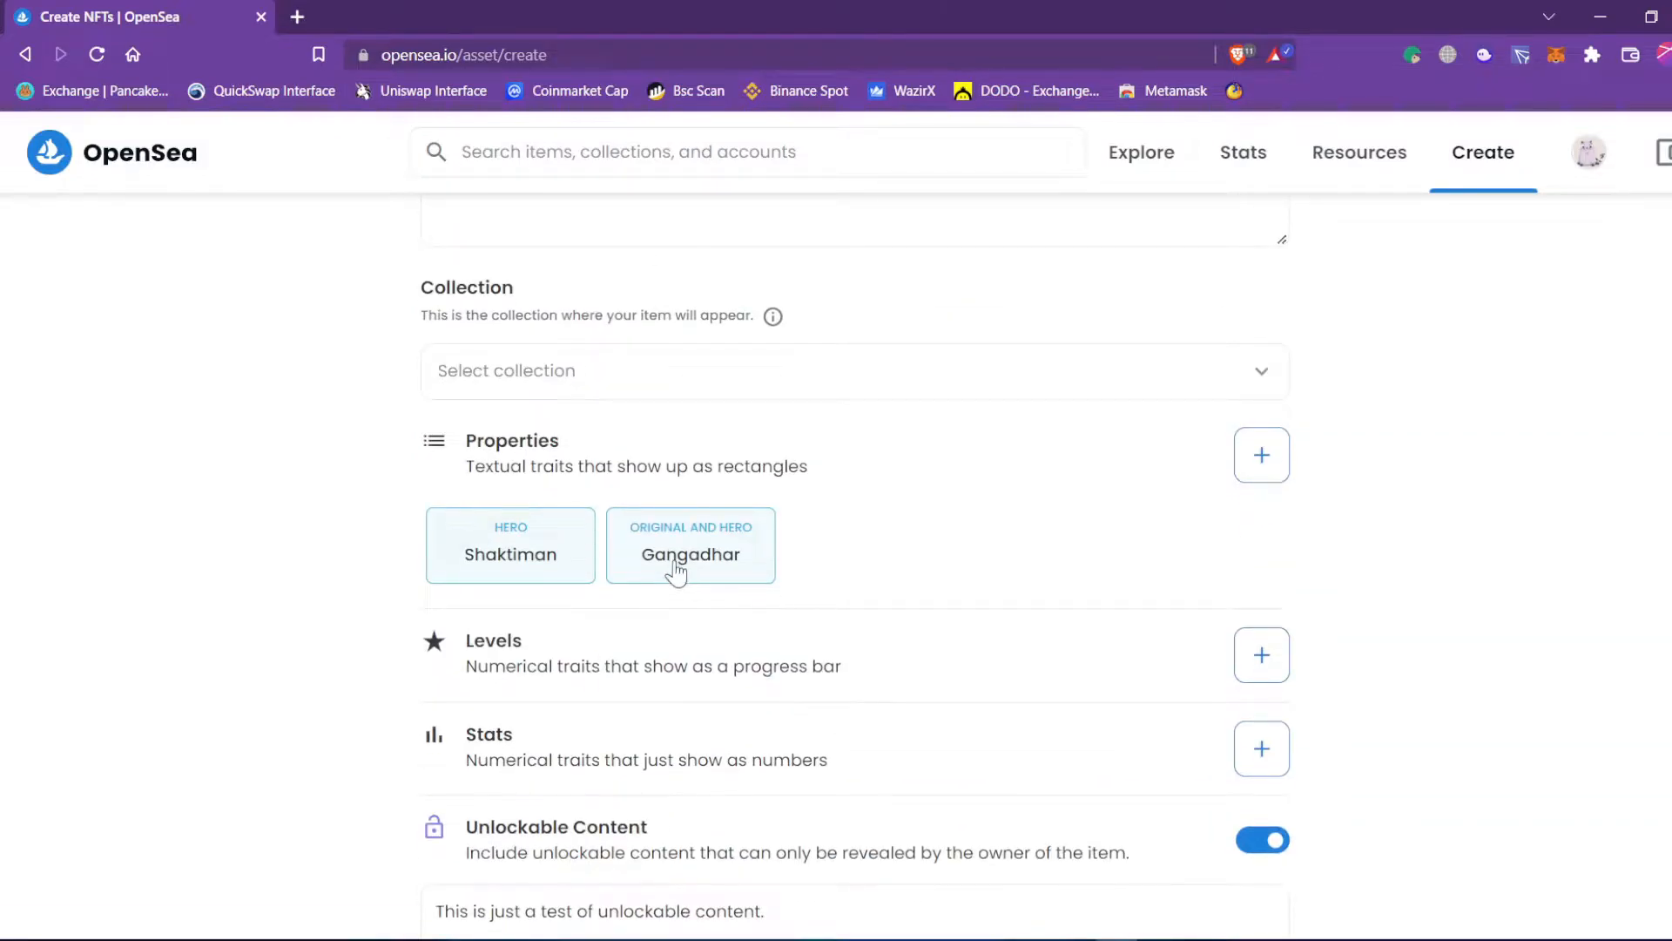
scroll(677, 570, up, 6)
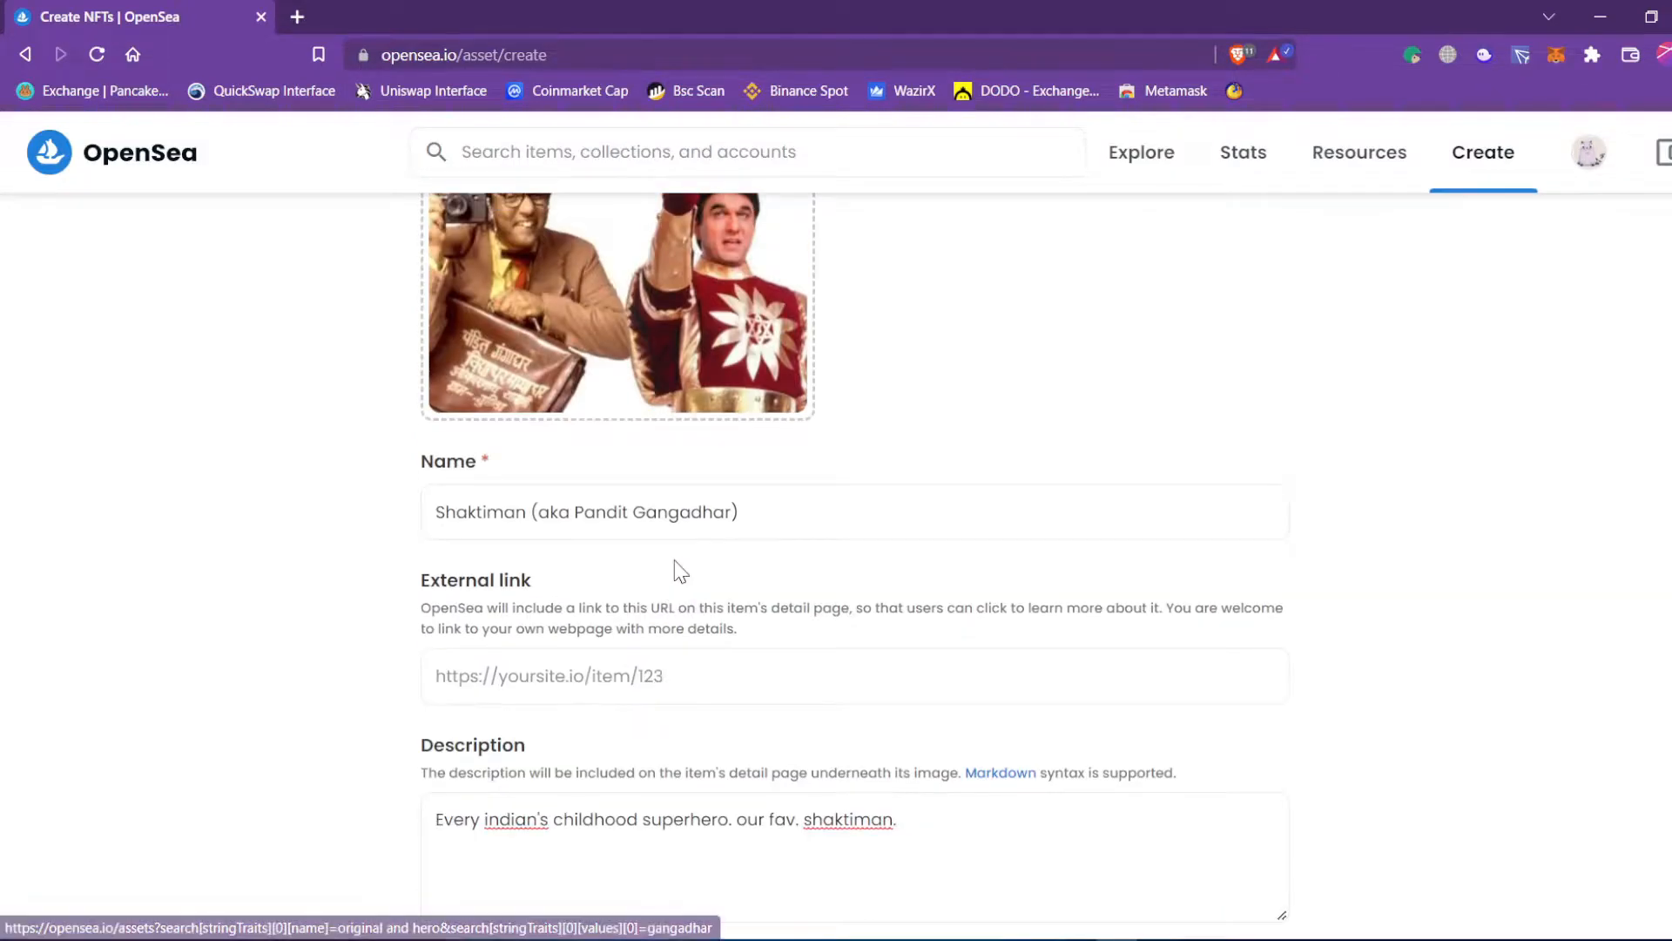
scroll(675, 567, up, 3)
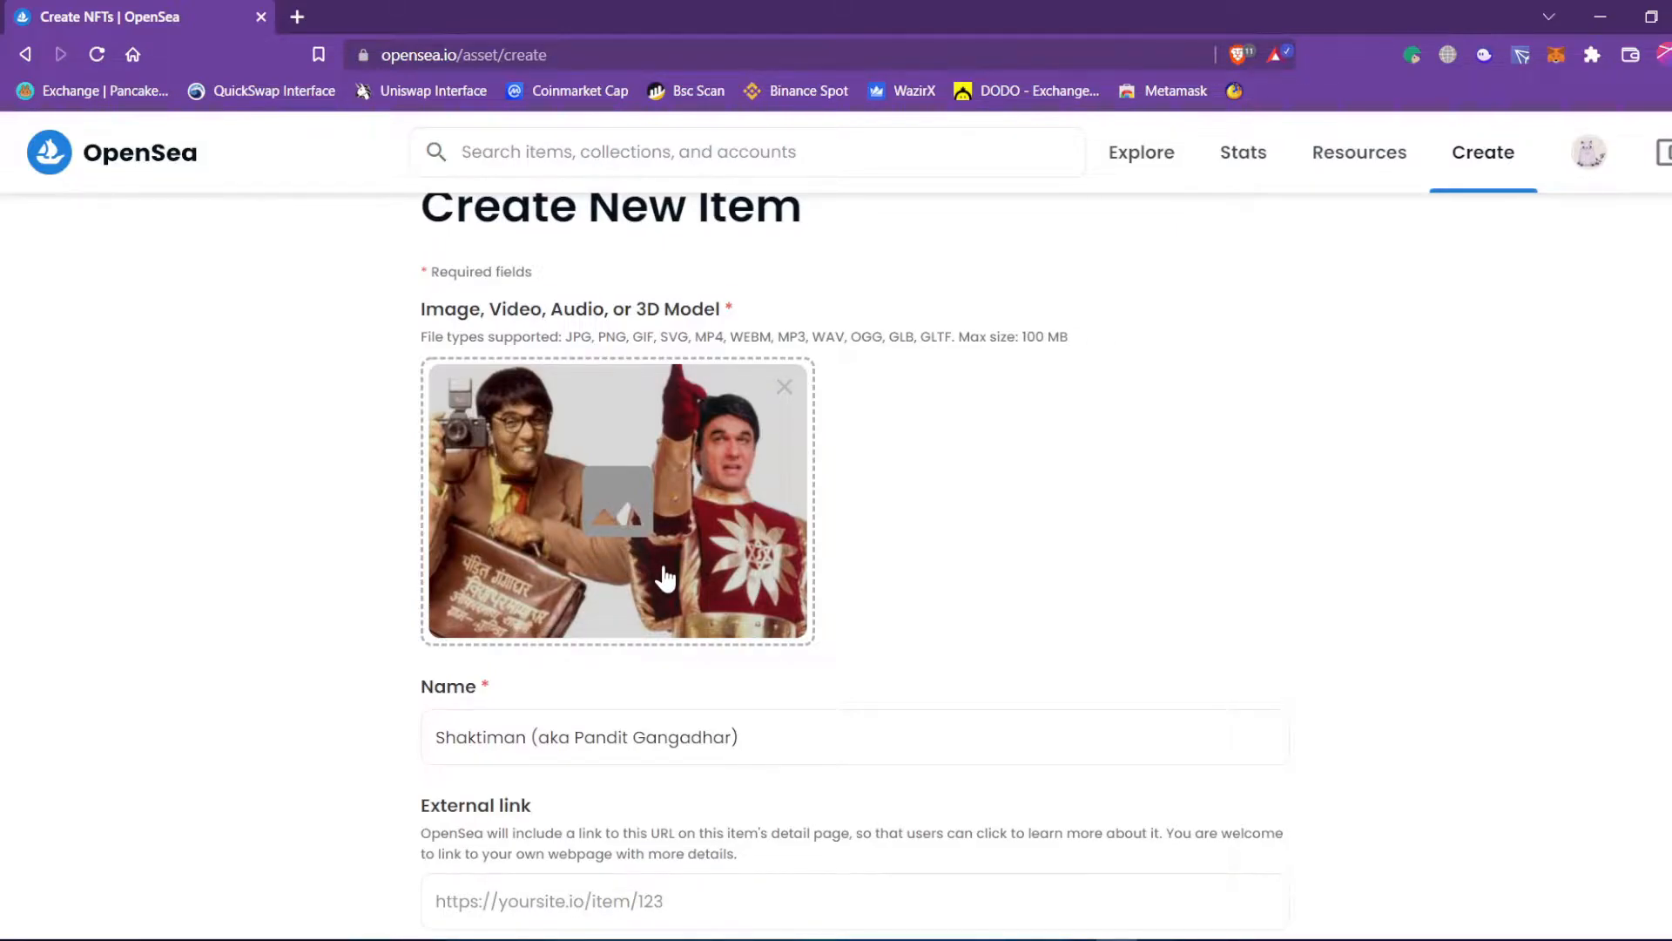
scroll(664, 577, down, 6)
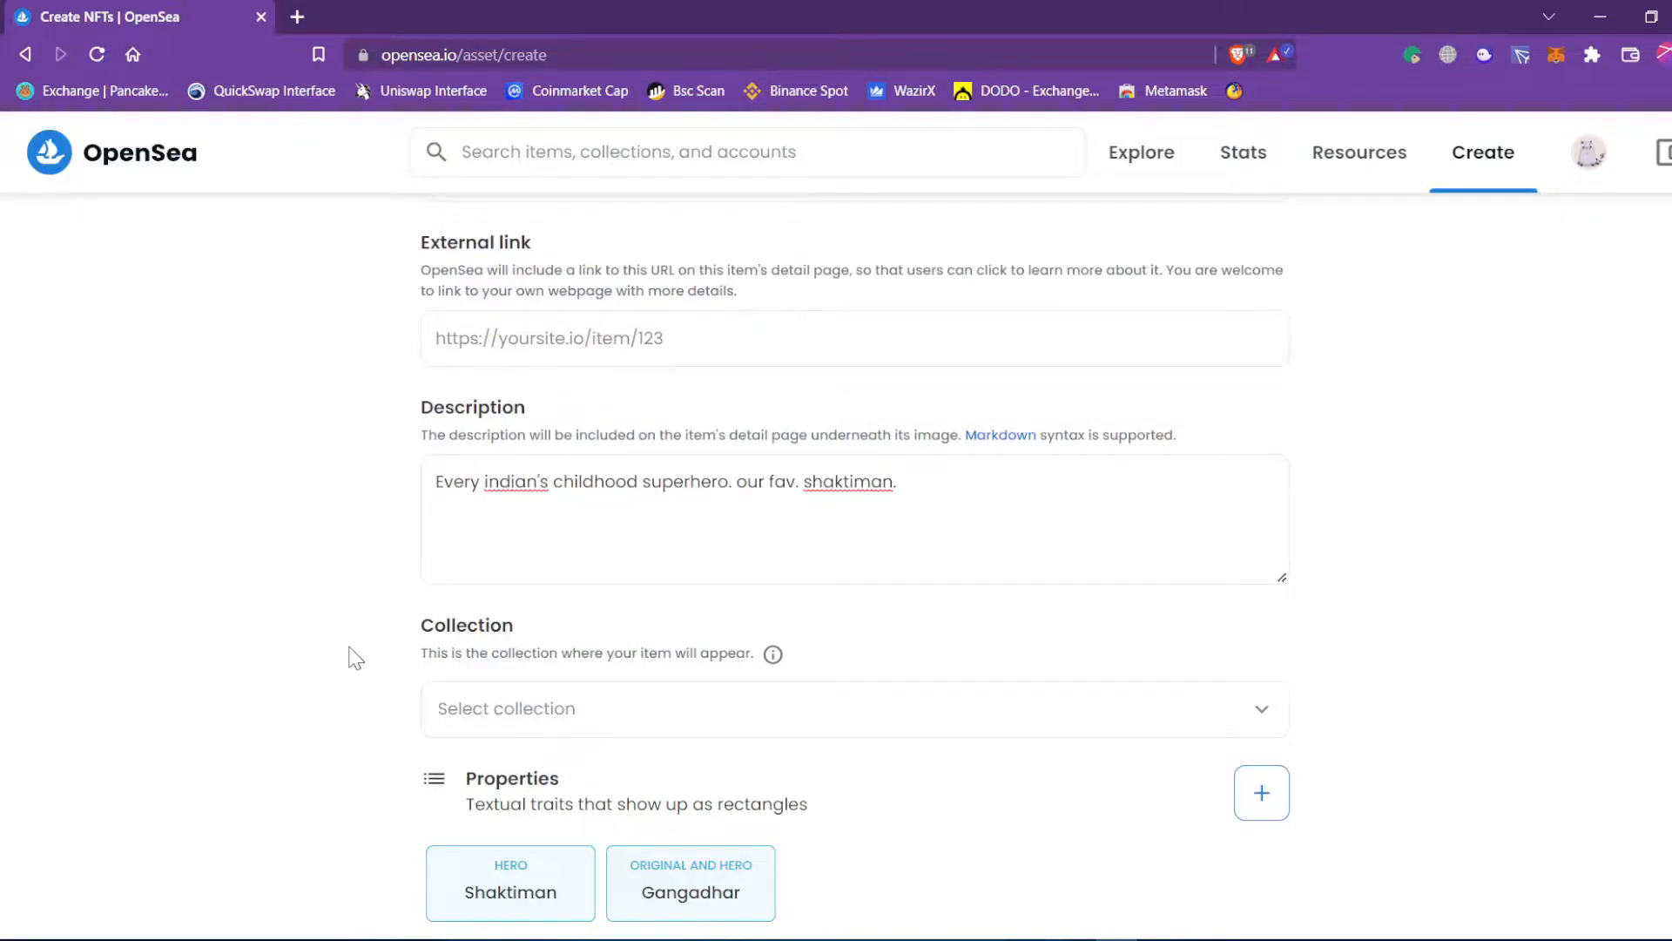
scroll(355, 659, down, 15)
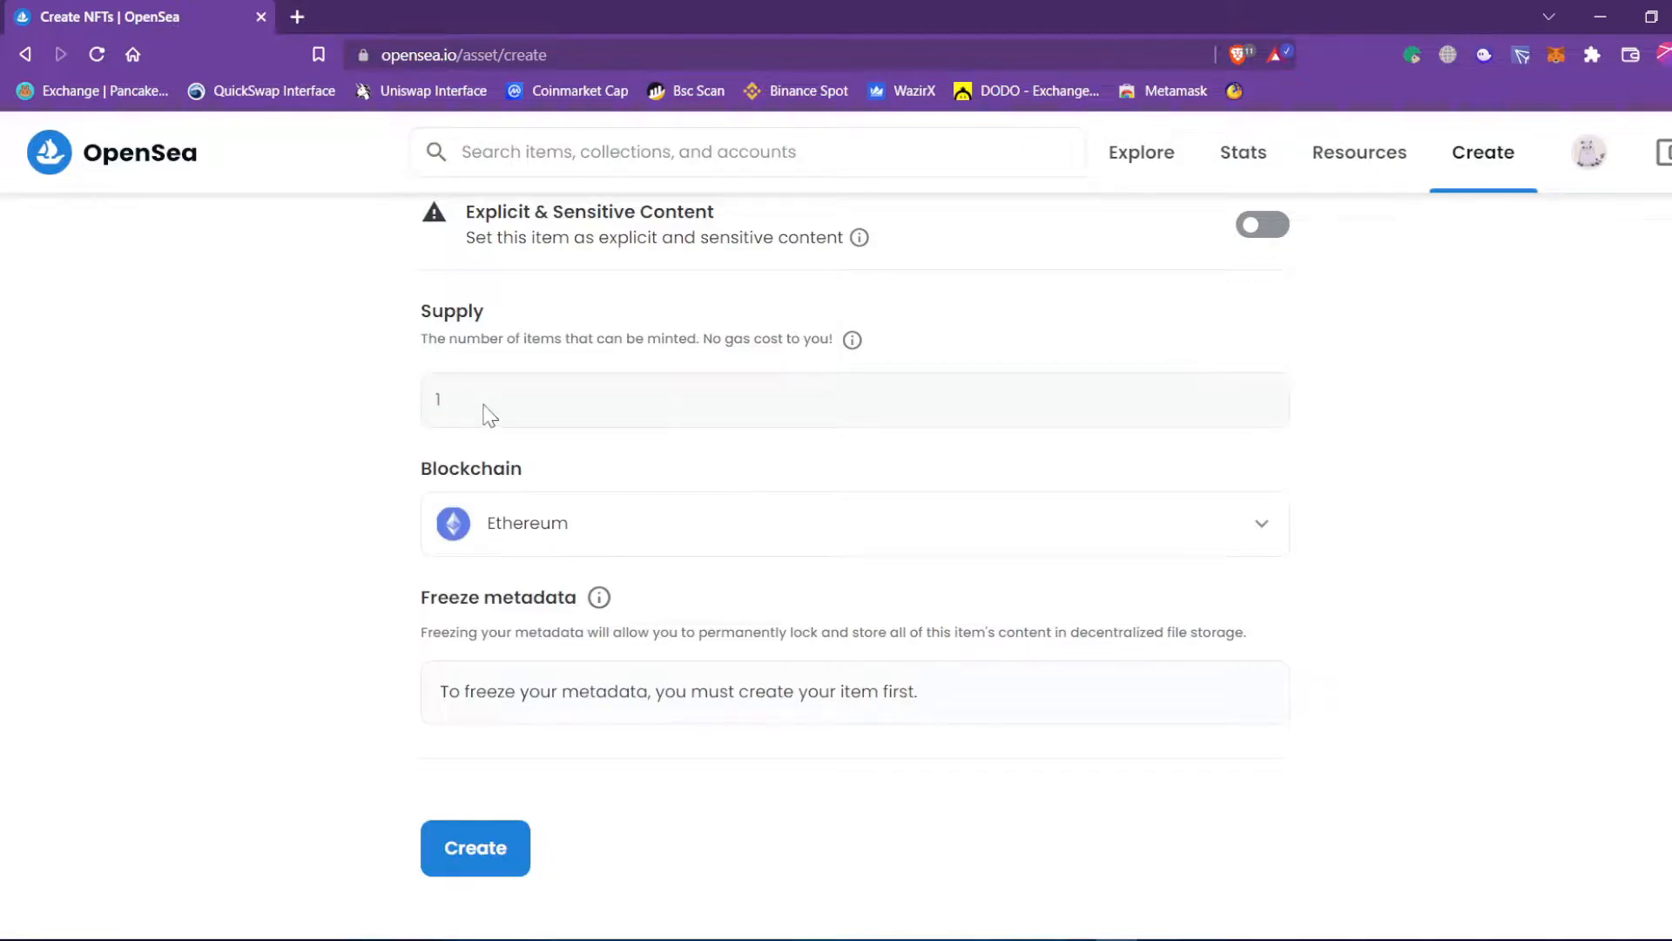
Change the Blockchain dropdown from Ethereum to Polygon.
click(388, 392)
click(604, 536)
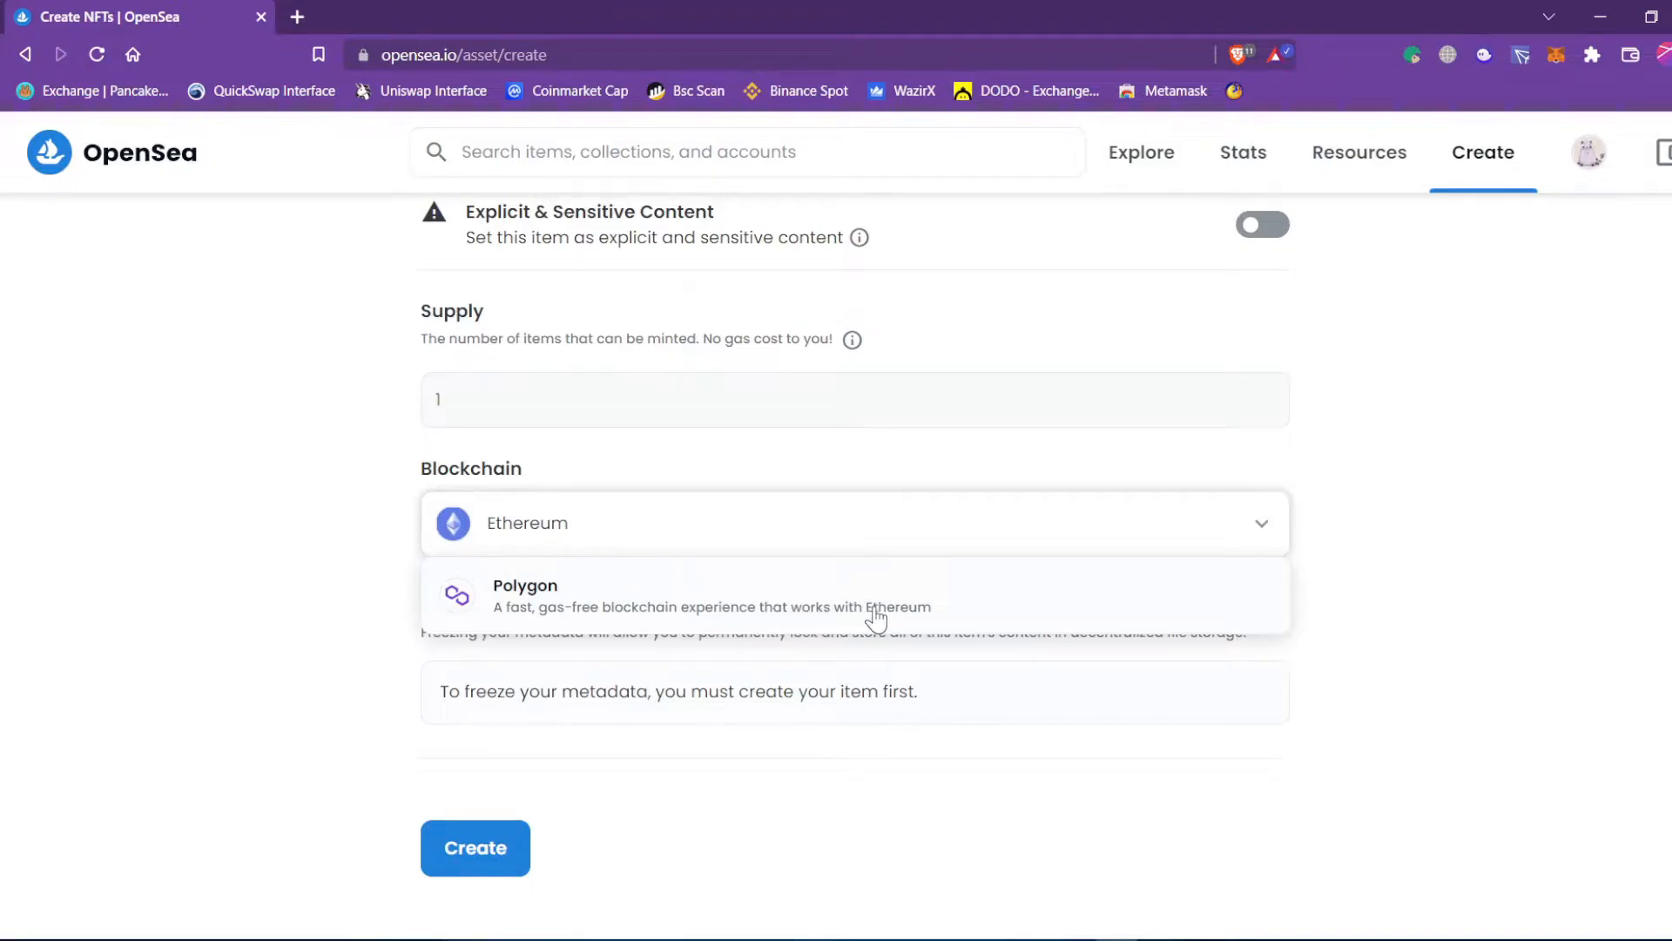
click(385, 489)
click(572, 533)
click(578, 616)
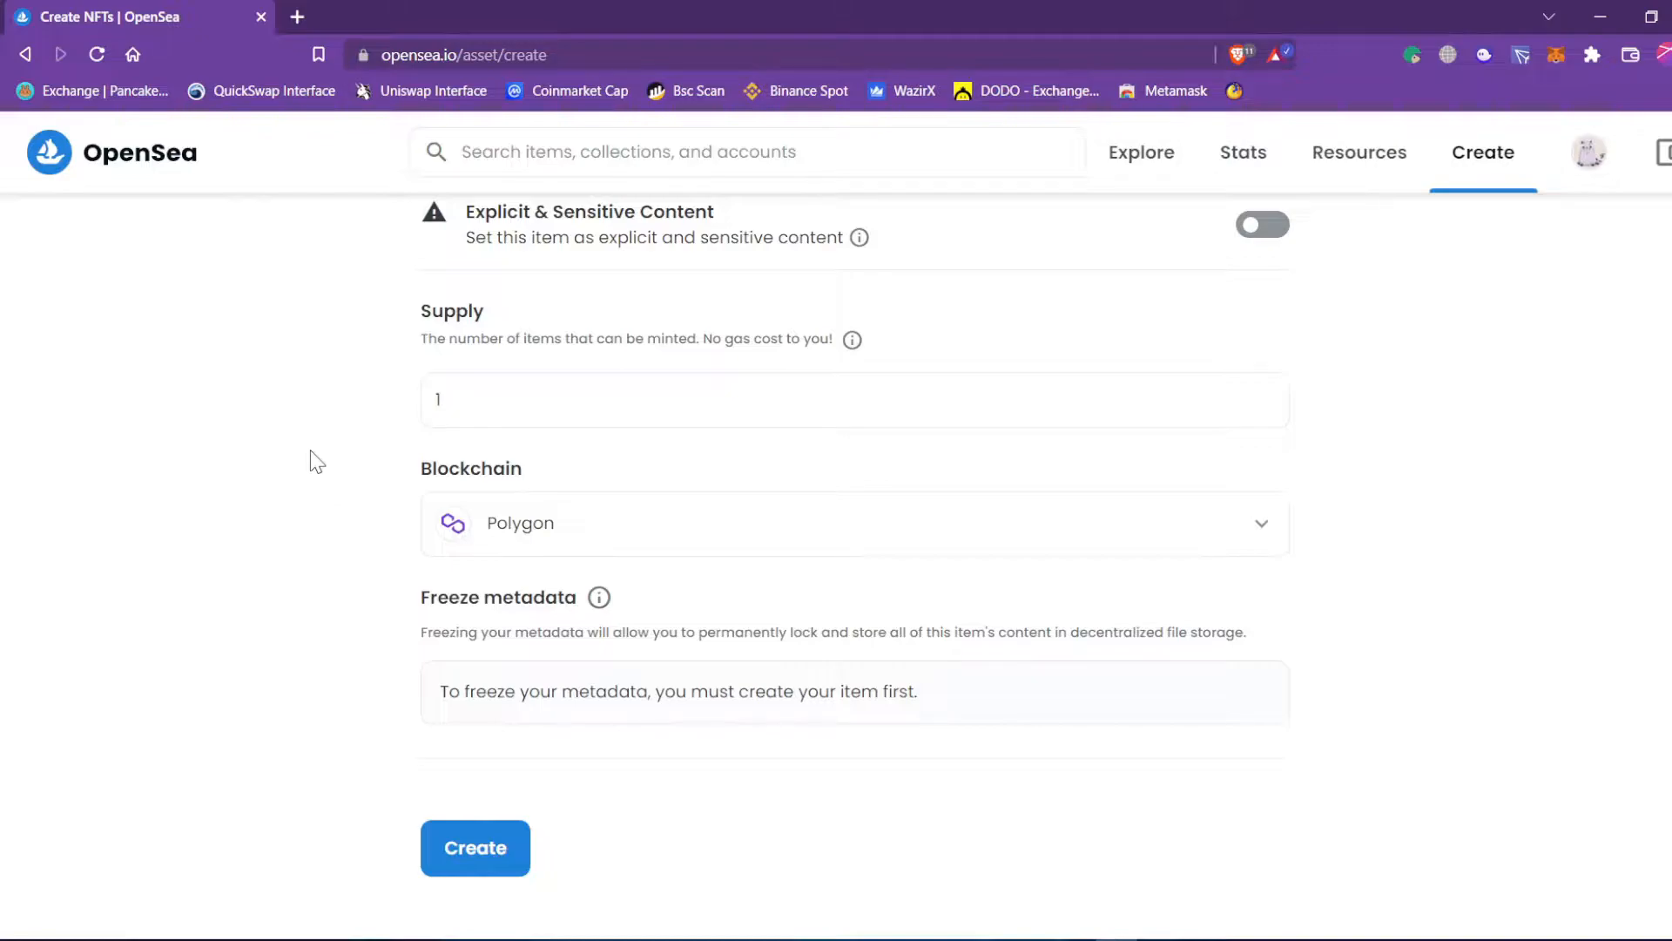
click(447, 521)
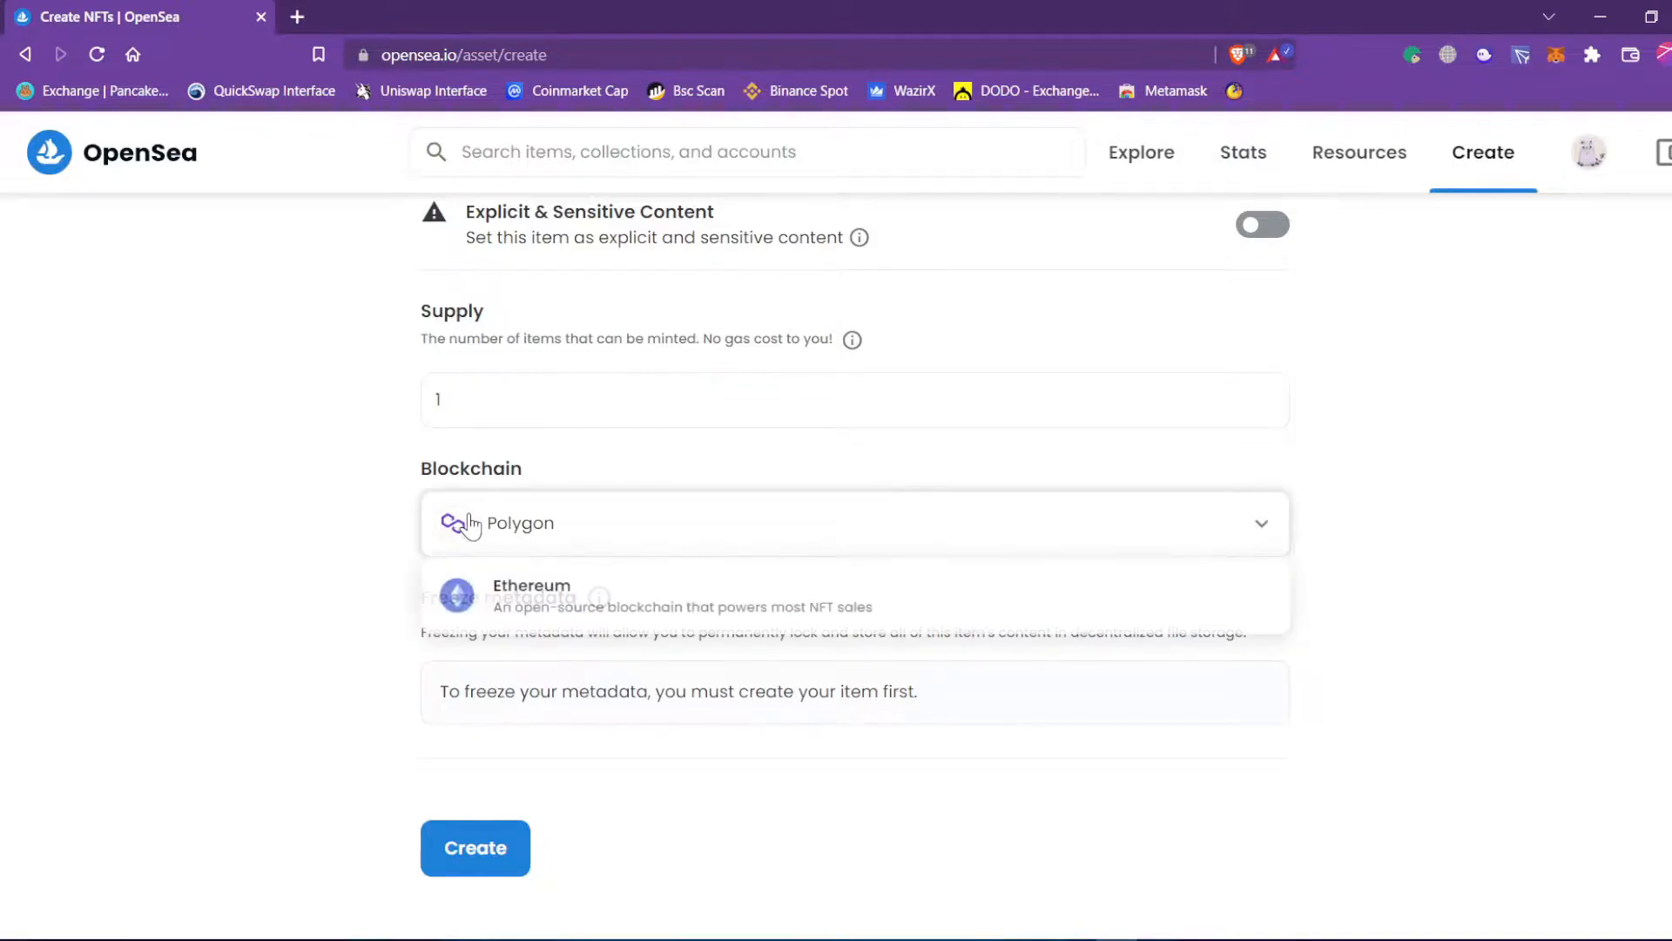
click(329, 660)
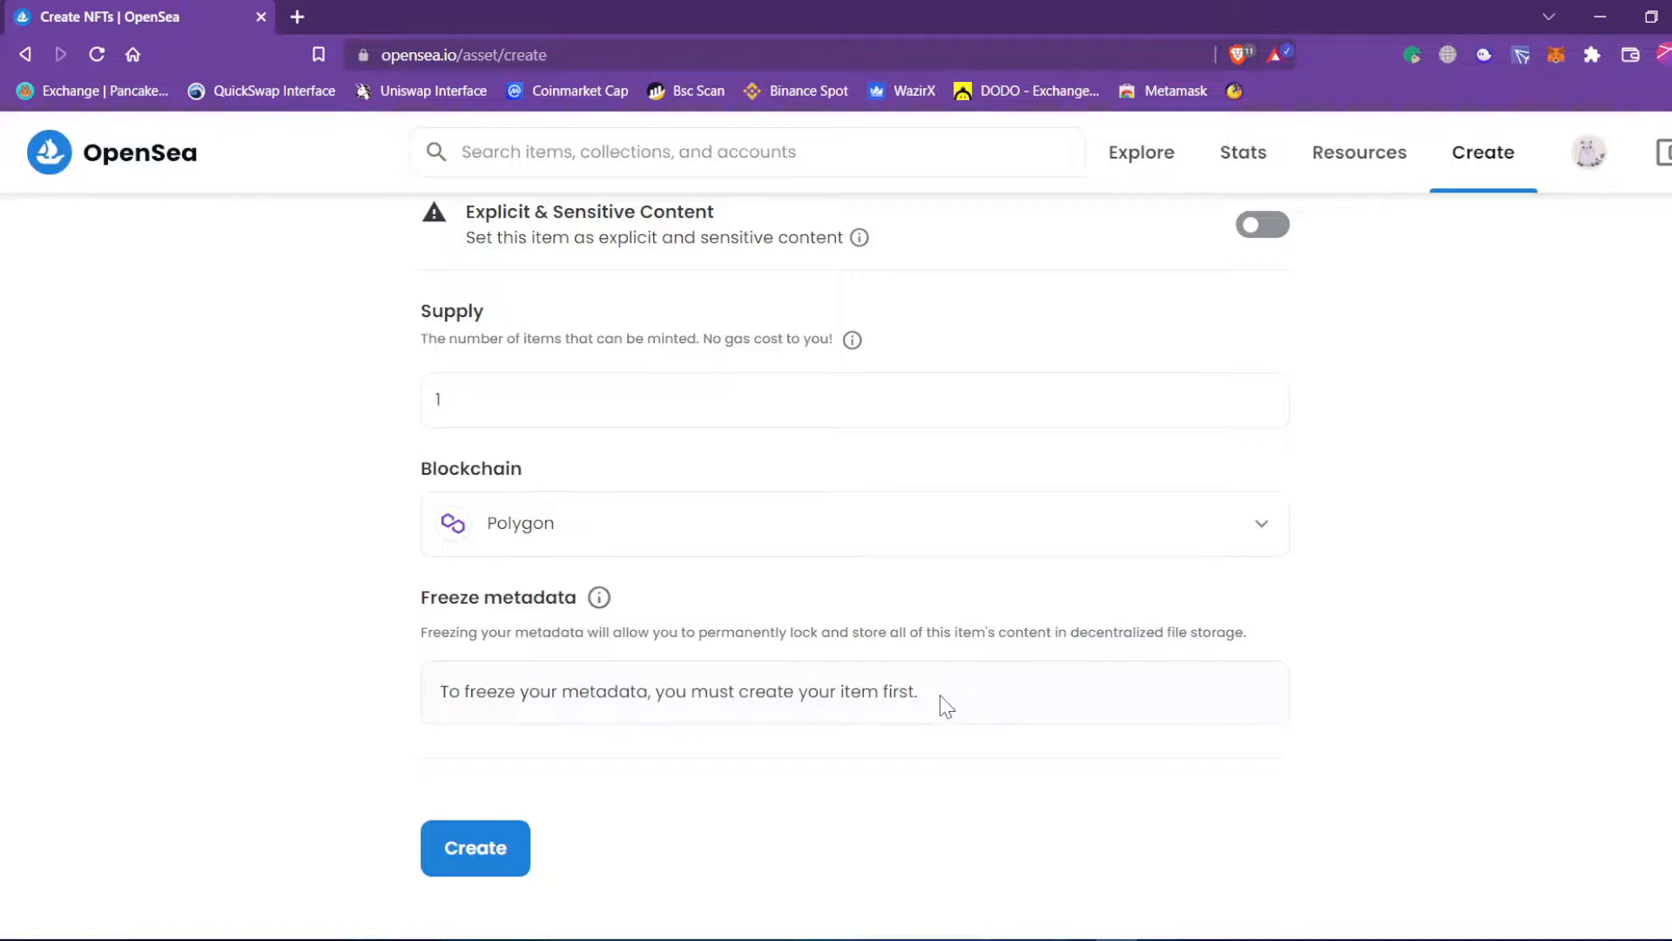
scroll(937, 674, up, 15)
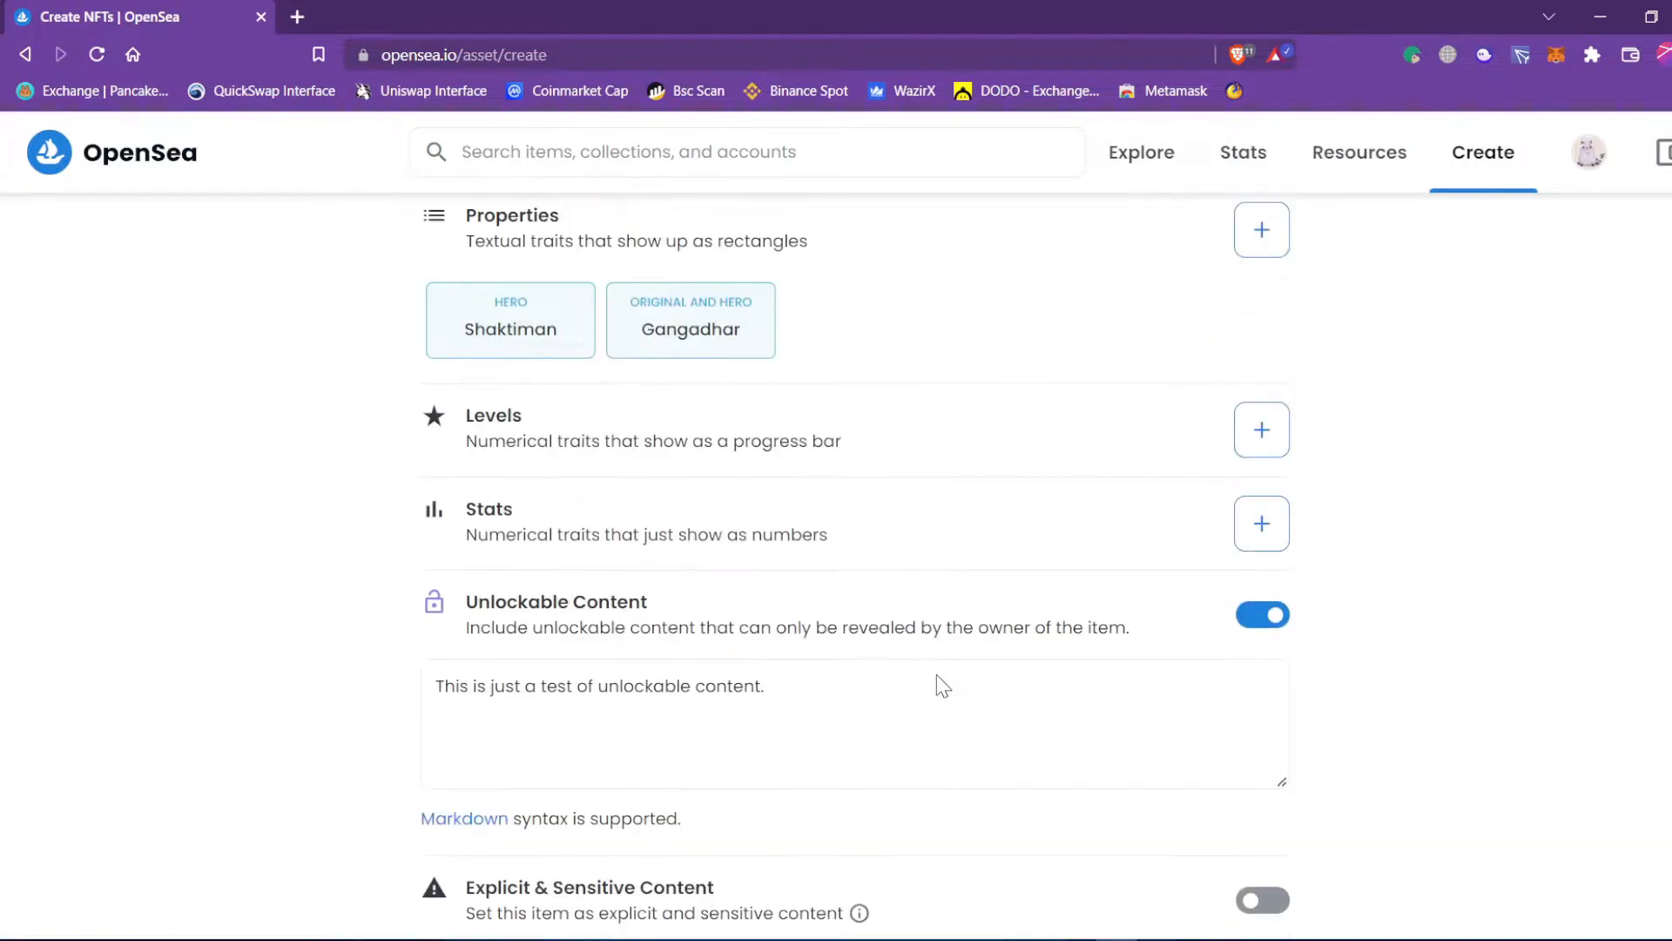
scroll(936, 677, up, 2)
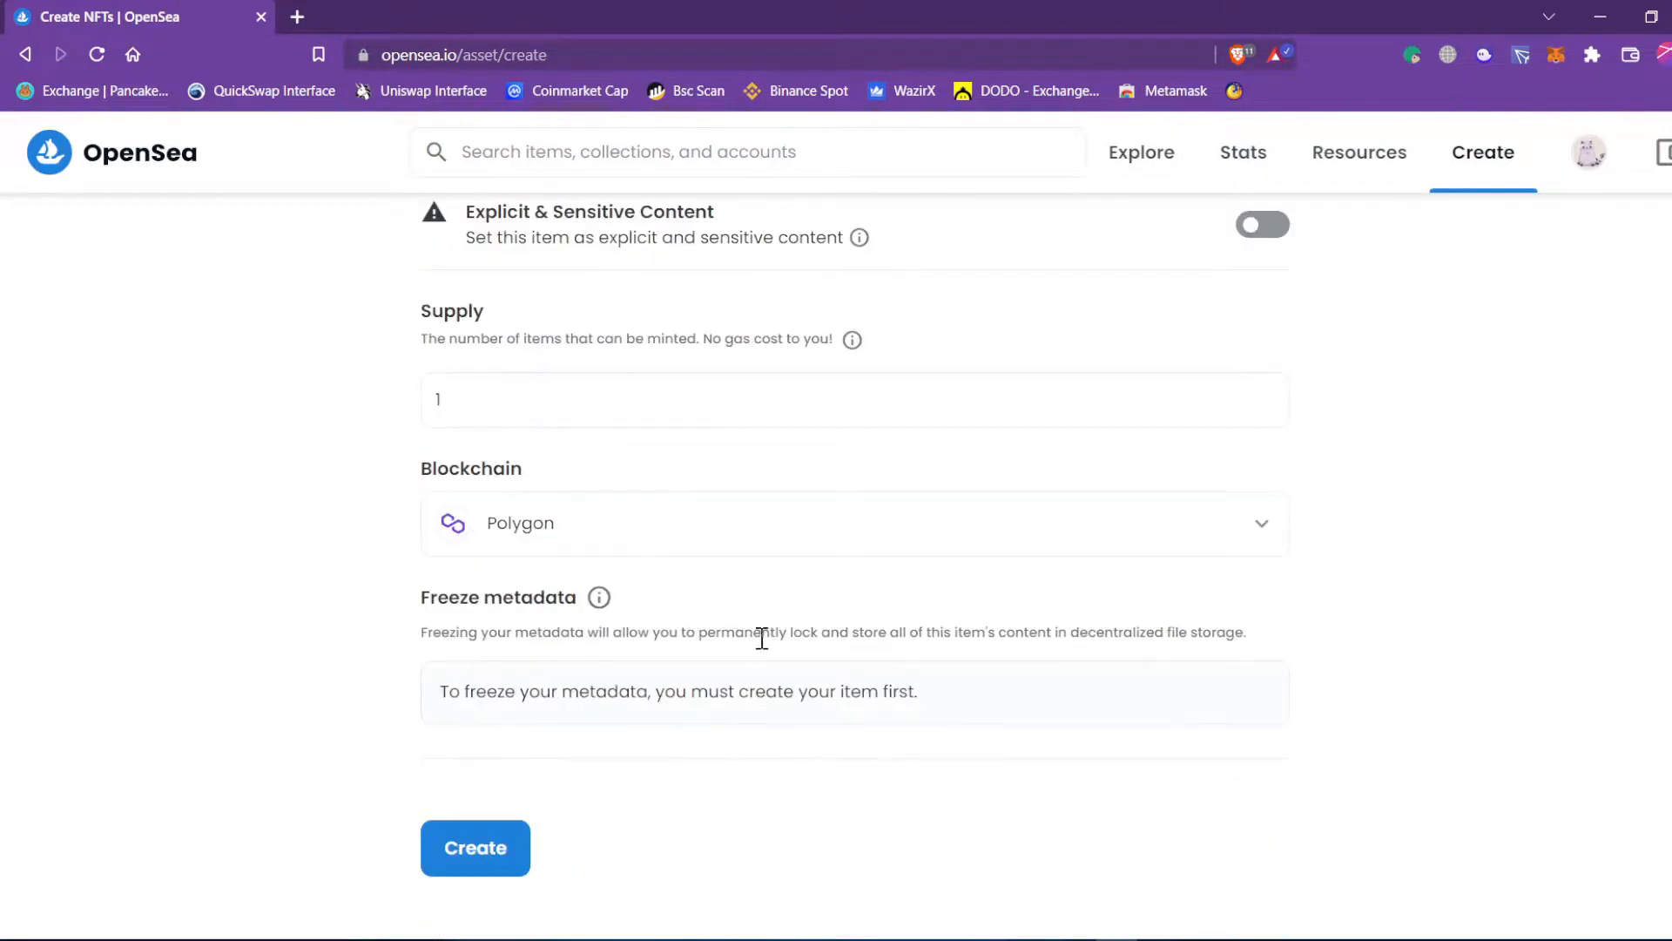
Create the NFT with all entered details and review the success message.
click(476, 847)
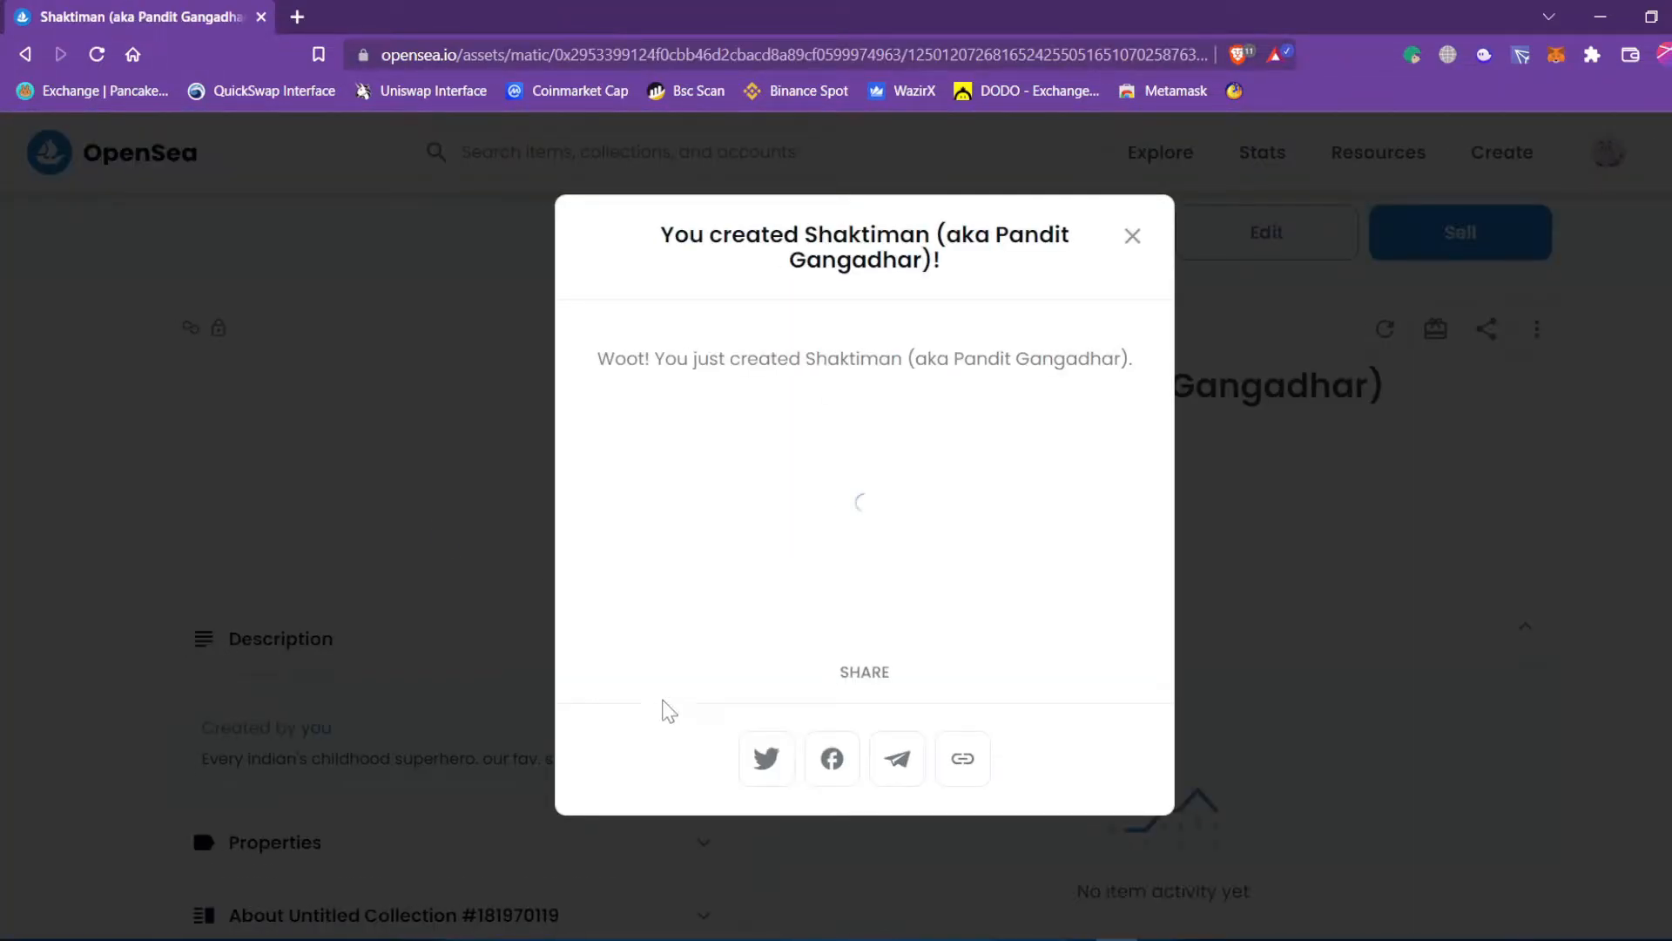
drag(692, 235, 955, 280)
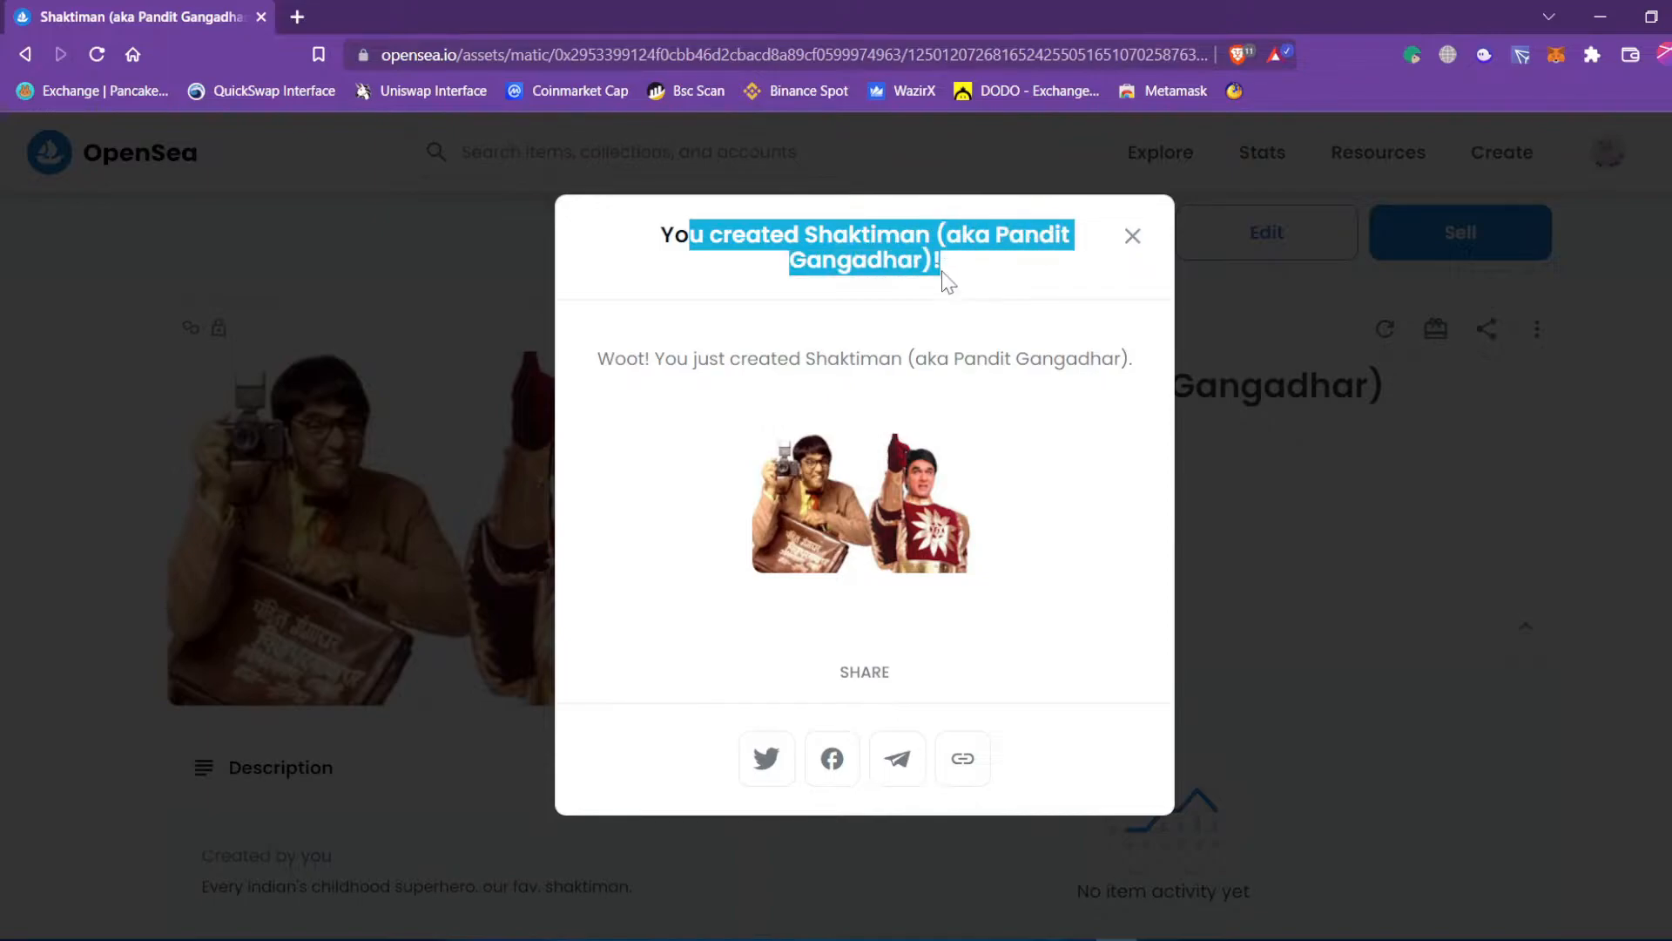
drag(615, 357, 1072, 395)
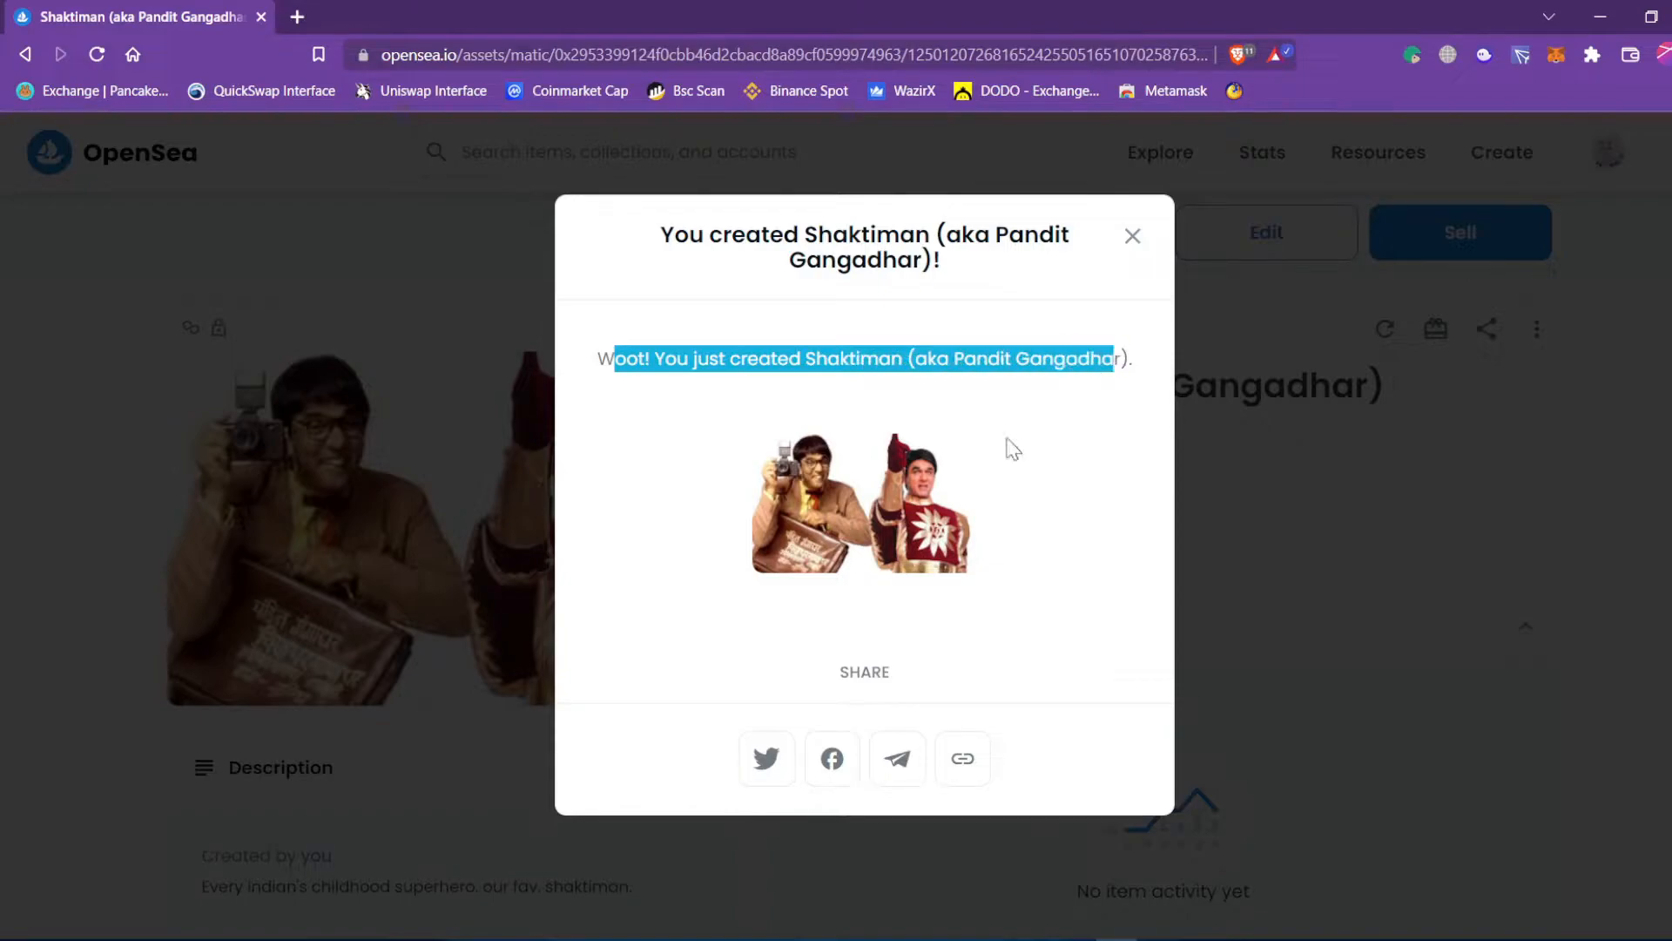
drag(897, 757, 963, 765)
Copy the new item's link and dismiss the confirmation to view its page.
click(966, 759)
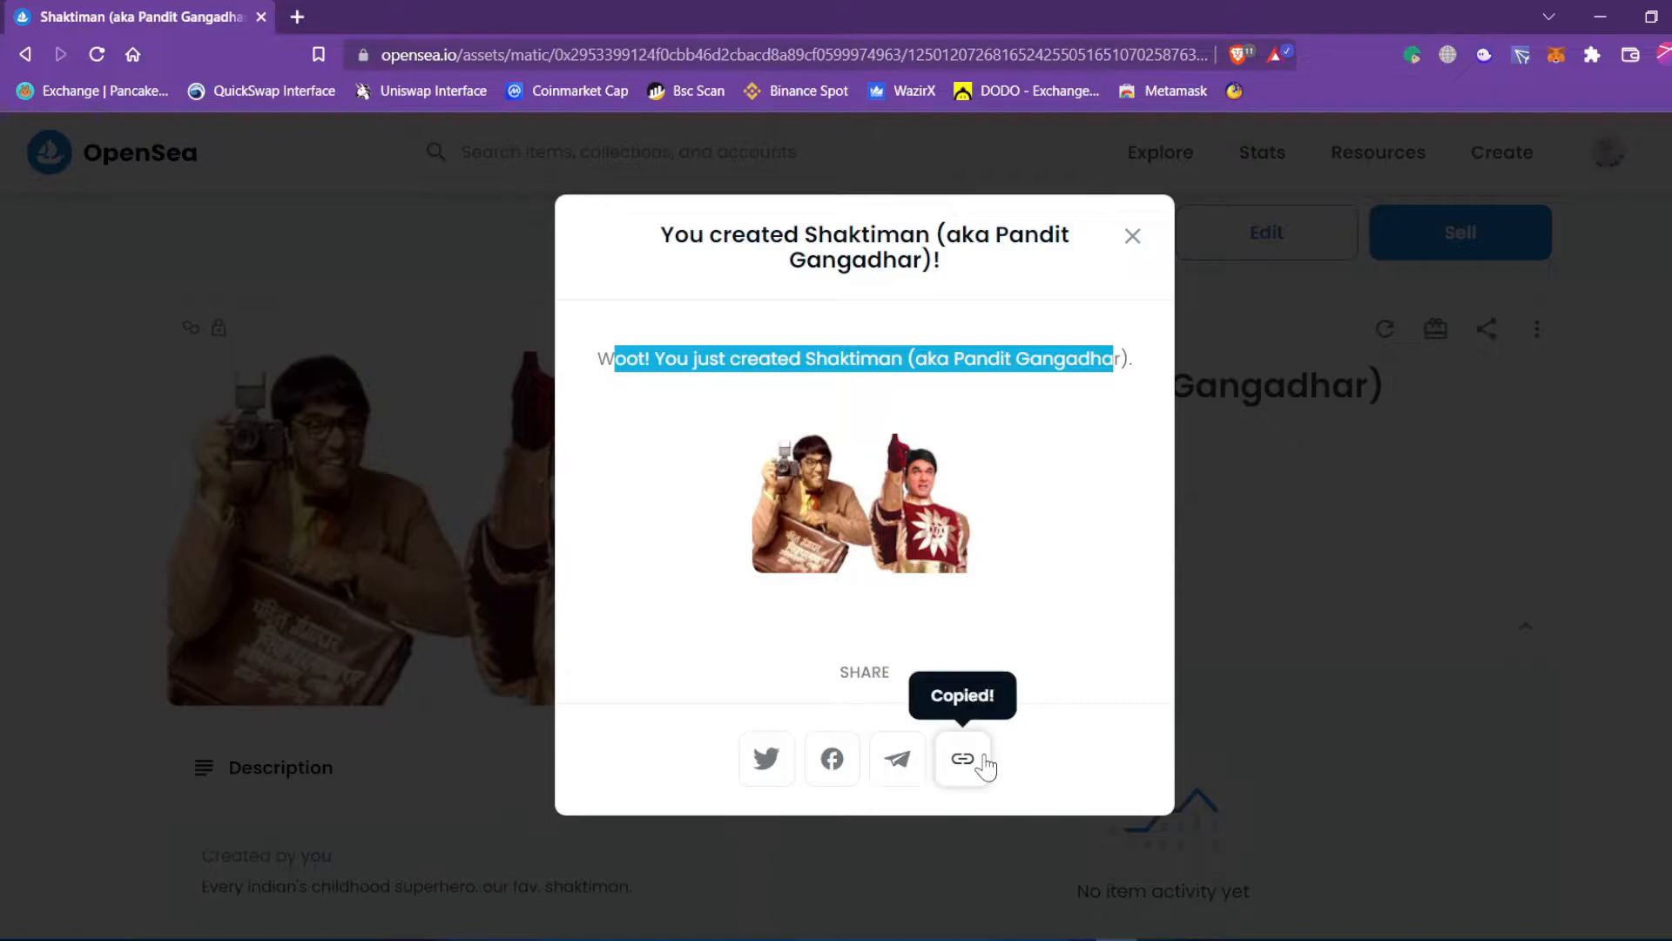
click(1134, 237)
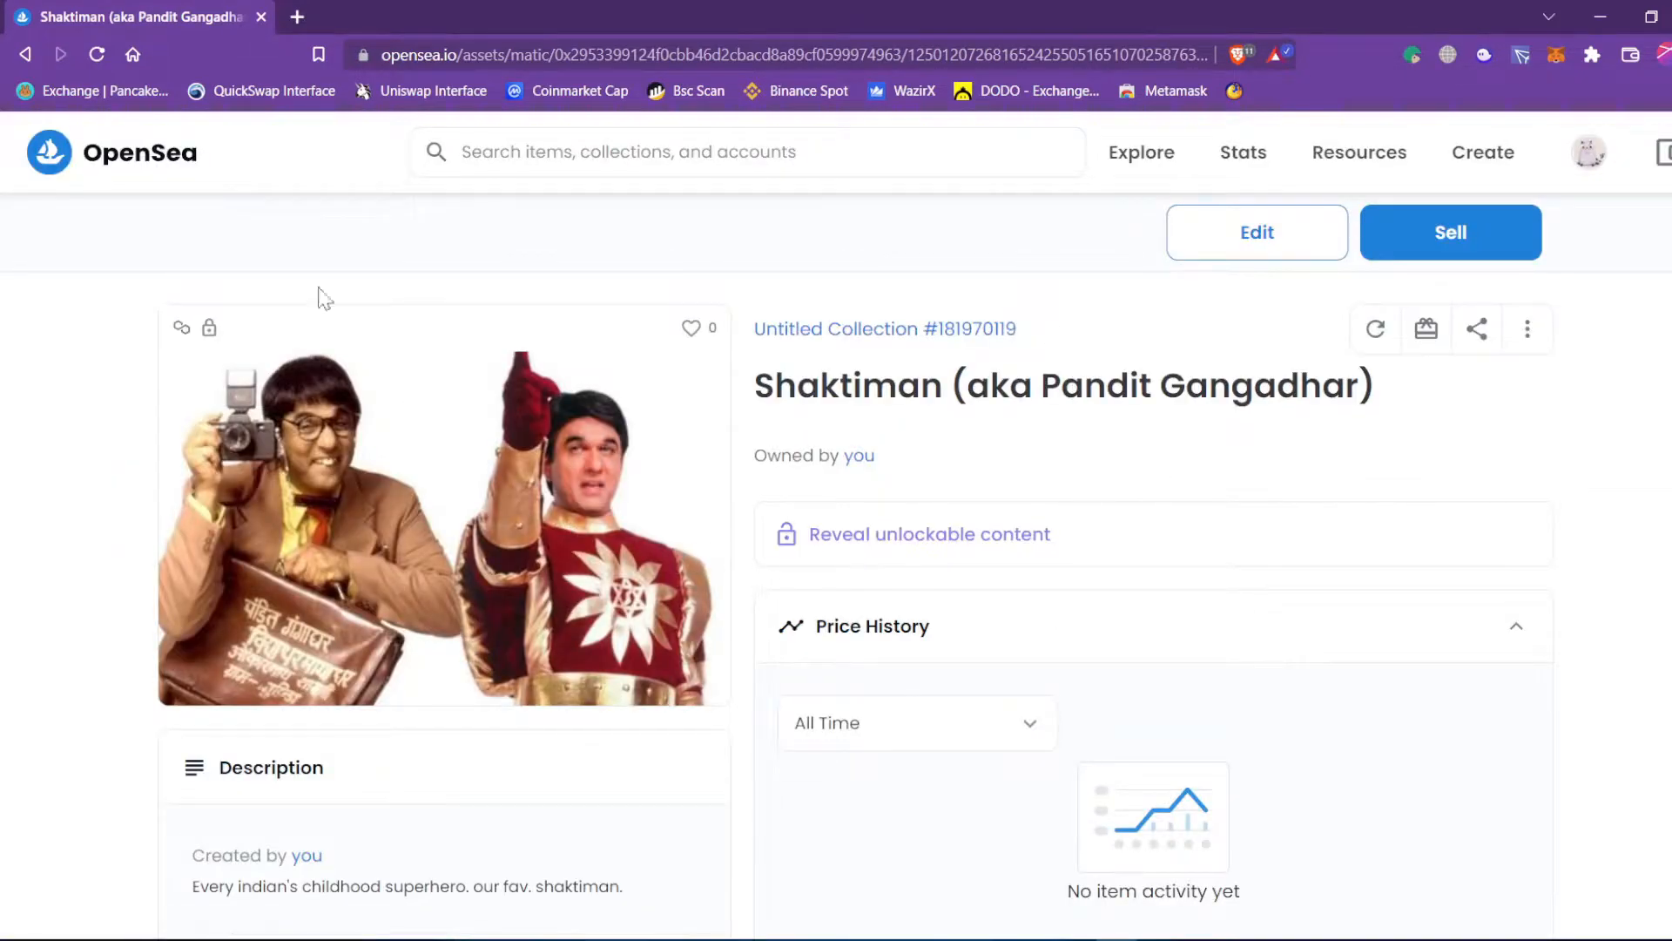
scroll(522, 671, down, 6)
scroll(523, 671, up, 5)
mouse_move(182, 331)
Open Untitled Collection #181970119 in a new browser tab and switch to it.
middle_click(791, 338)
right_click(790, 337)
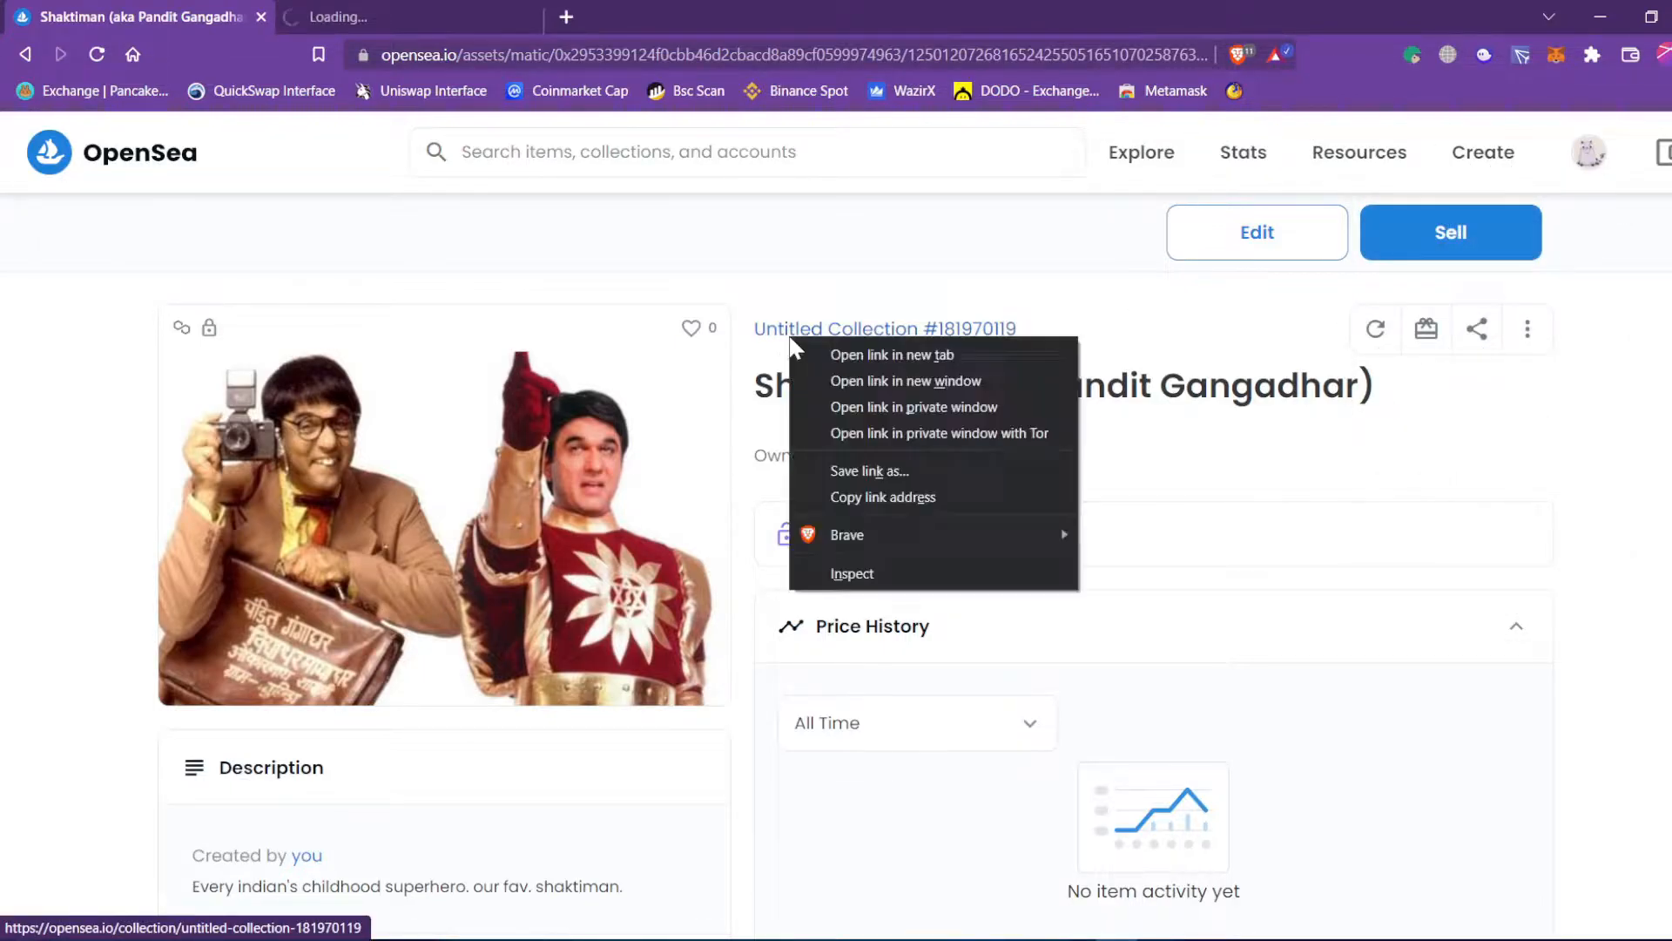
click(833, 353)
middle_click(420, 10)
click(420, 10)
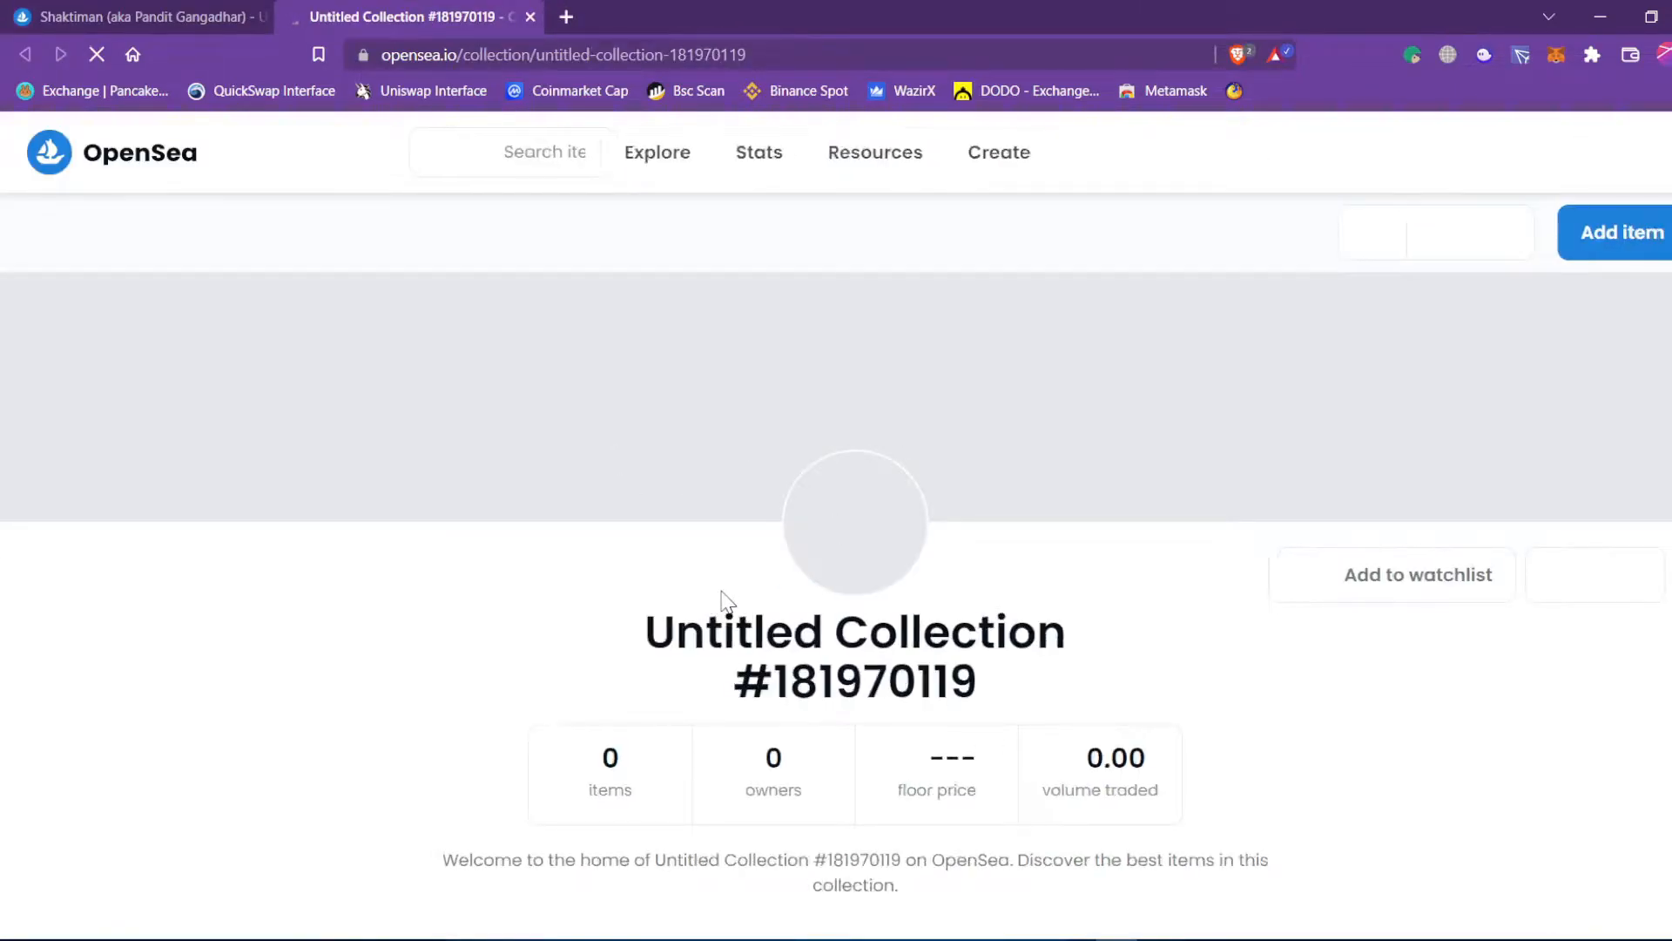
drag(672, 630, 870, 632)
scroll(844, 646, down, 5)
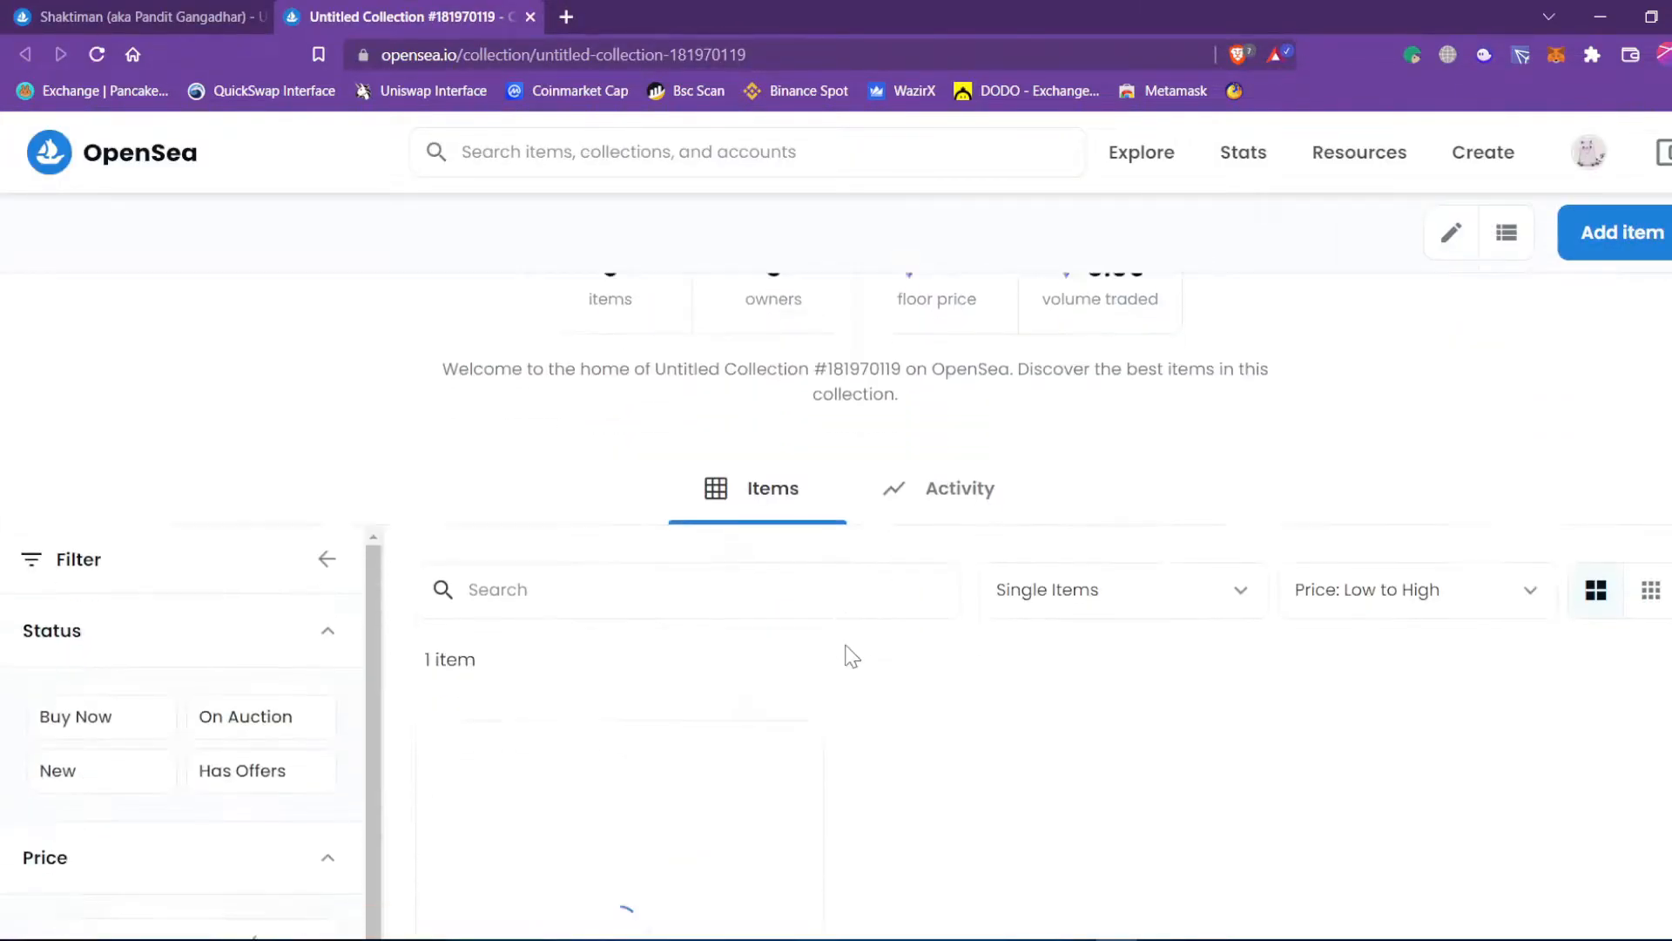
scroll(852, 655, up, 5)
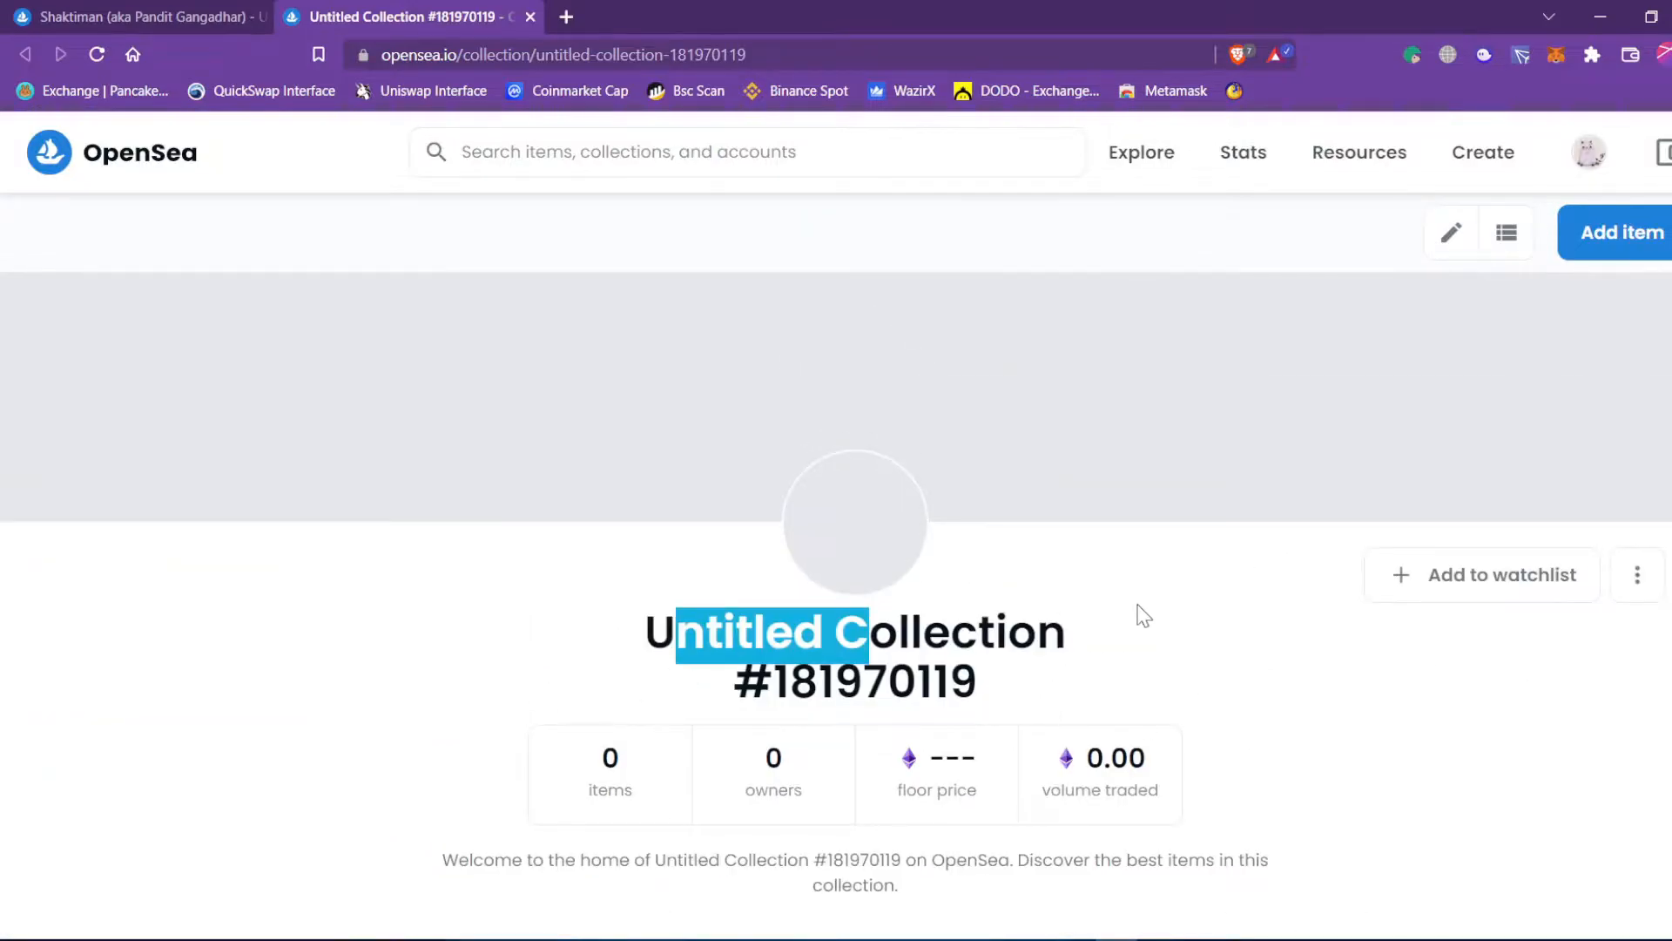
Open the collection's Edit settings form.
click(1452, 246)
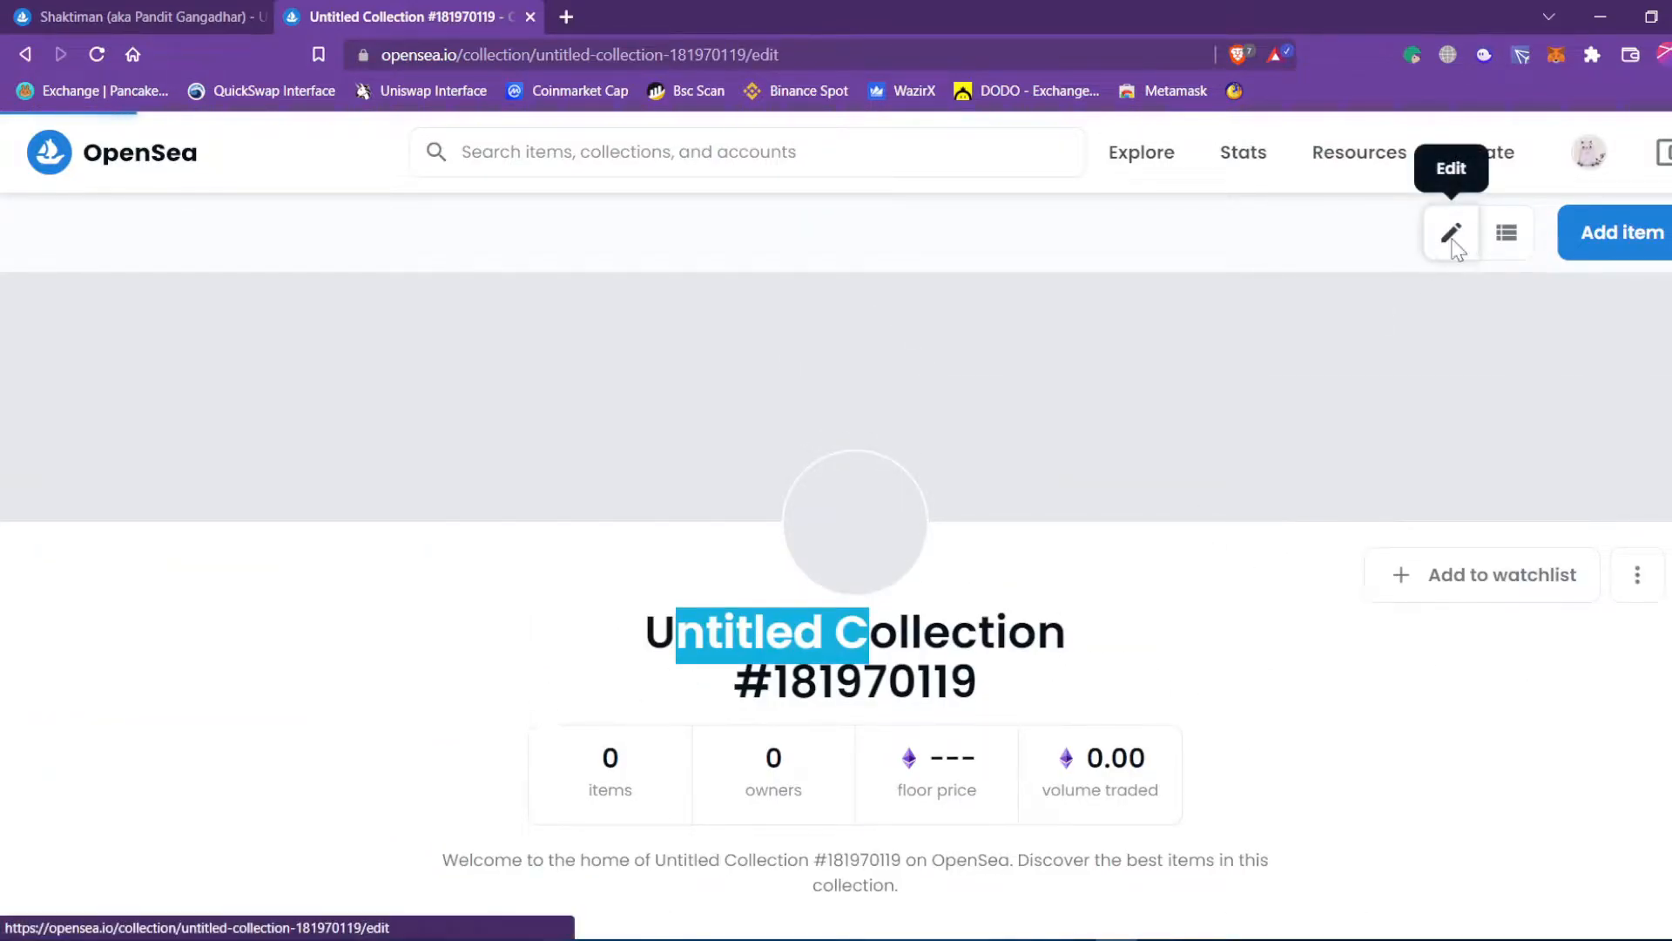
scroll(418, 601, down, 10)
scroll(397, 649, up, 8)
scroll(399, 646, up, 3)
scroll(399, 646, down, 15)
scroll(399, 646, down, 6)
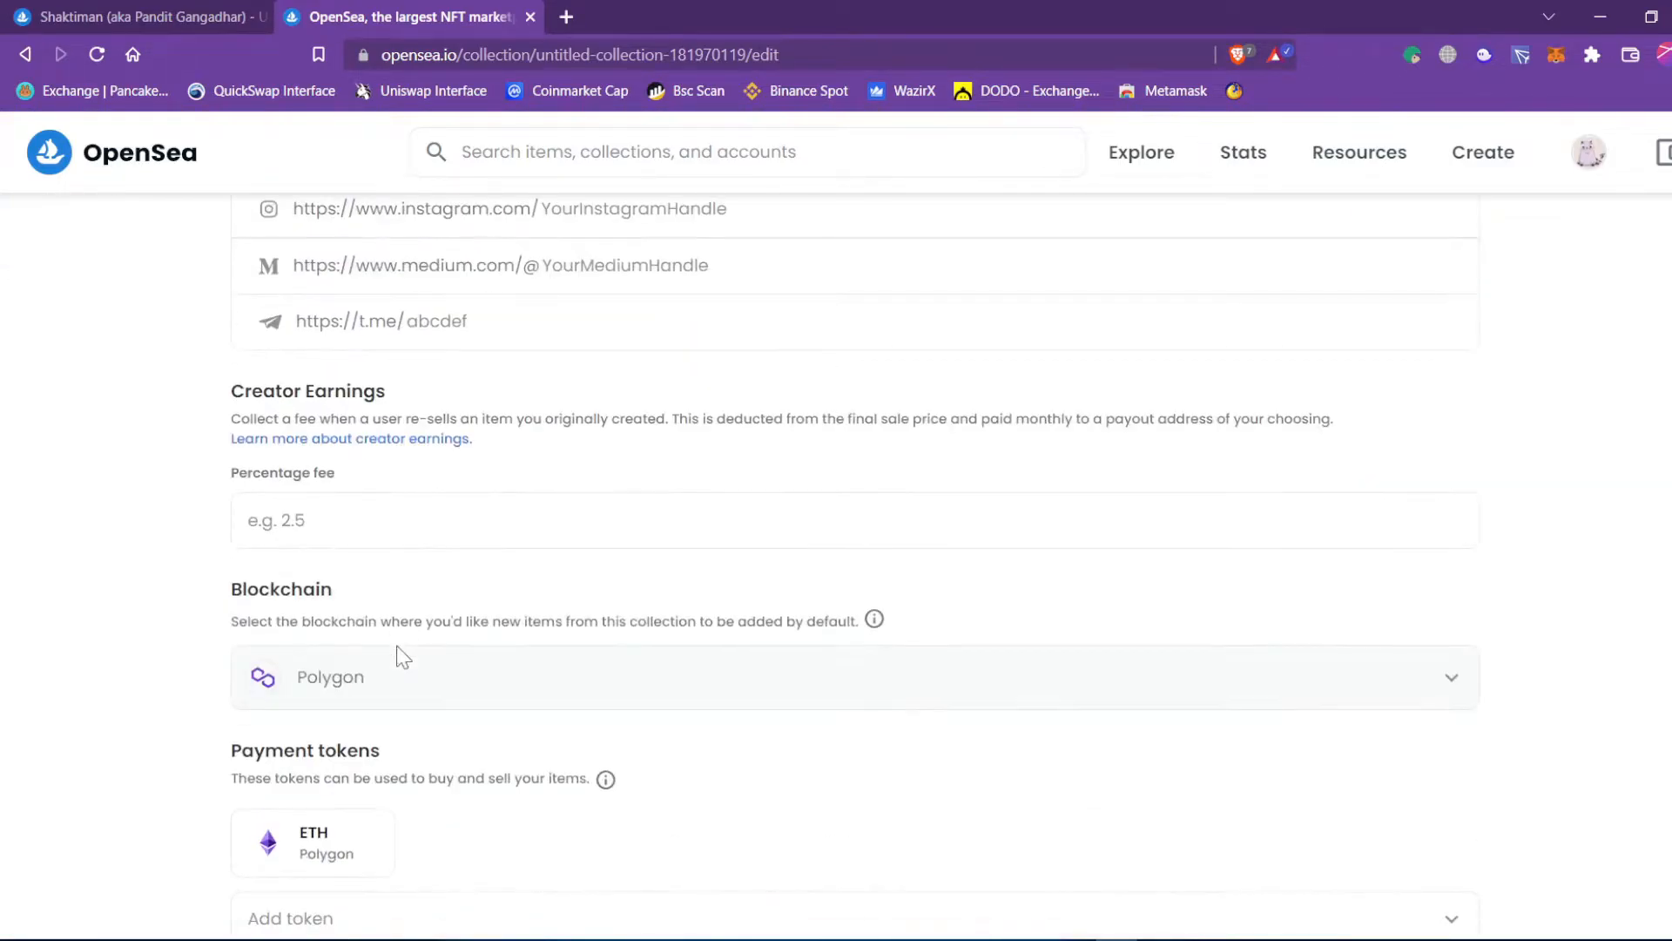
scroll(396, 649, down, 5)
scroll(348, 620, up, 20)
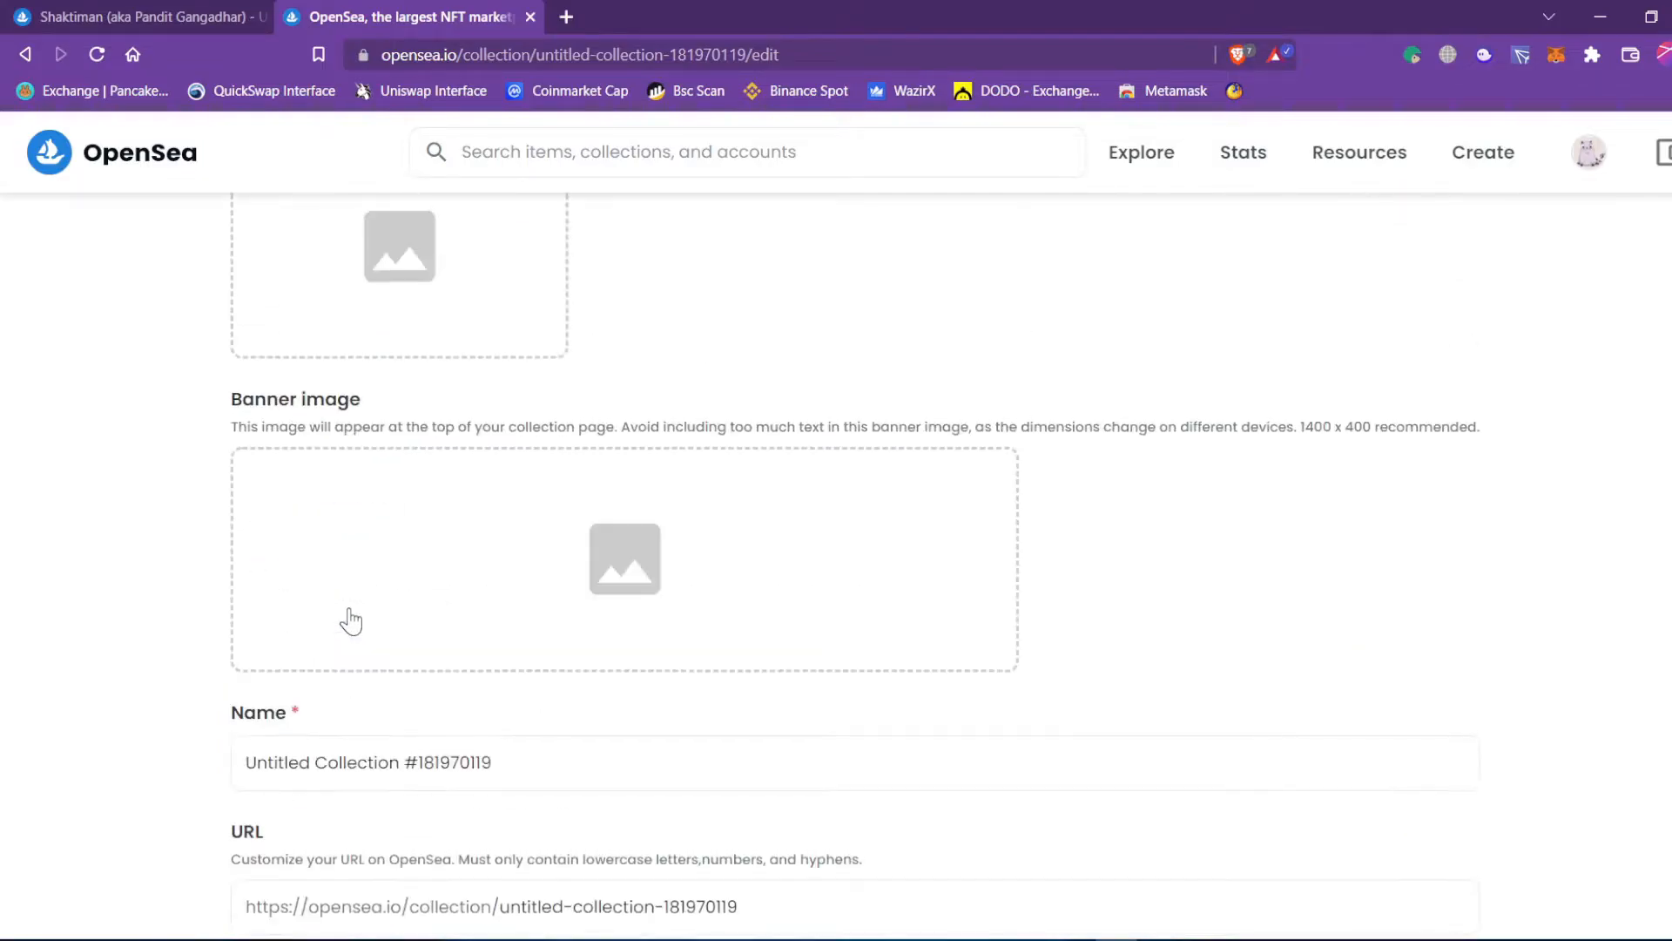
scroll(383, 623, down, 12)
Replace the collection name with Shaktiman__1 and confirm it is available.
click(548, 424)
key(ctrl+a)
text(Sh)
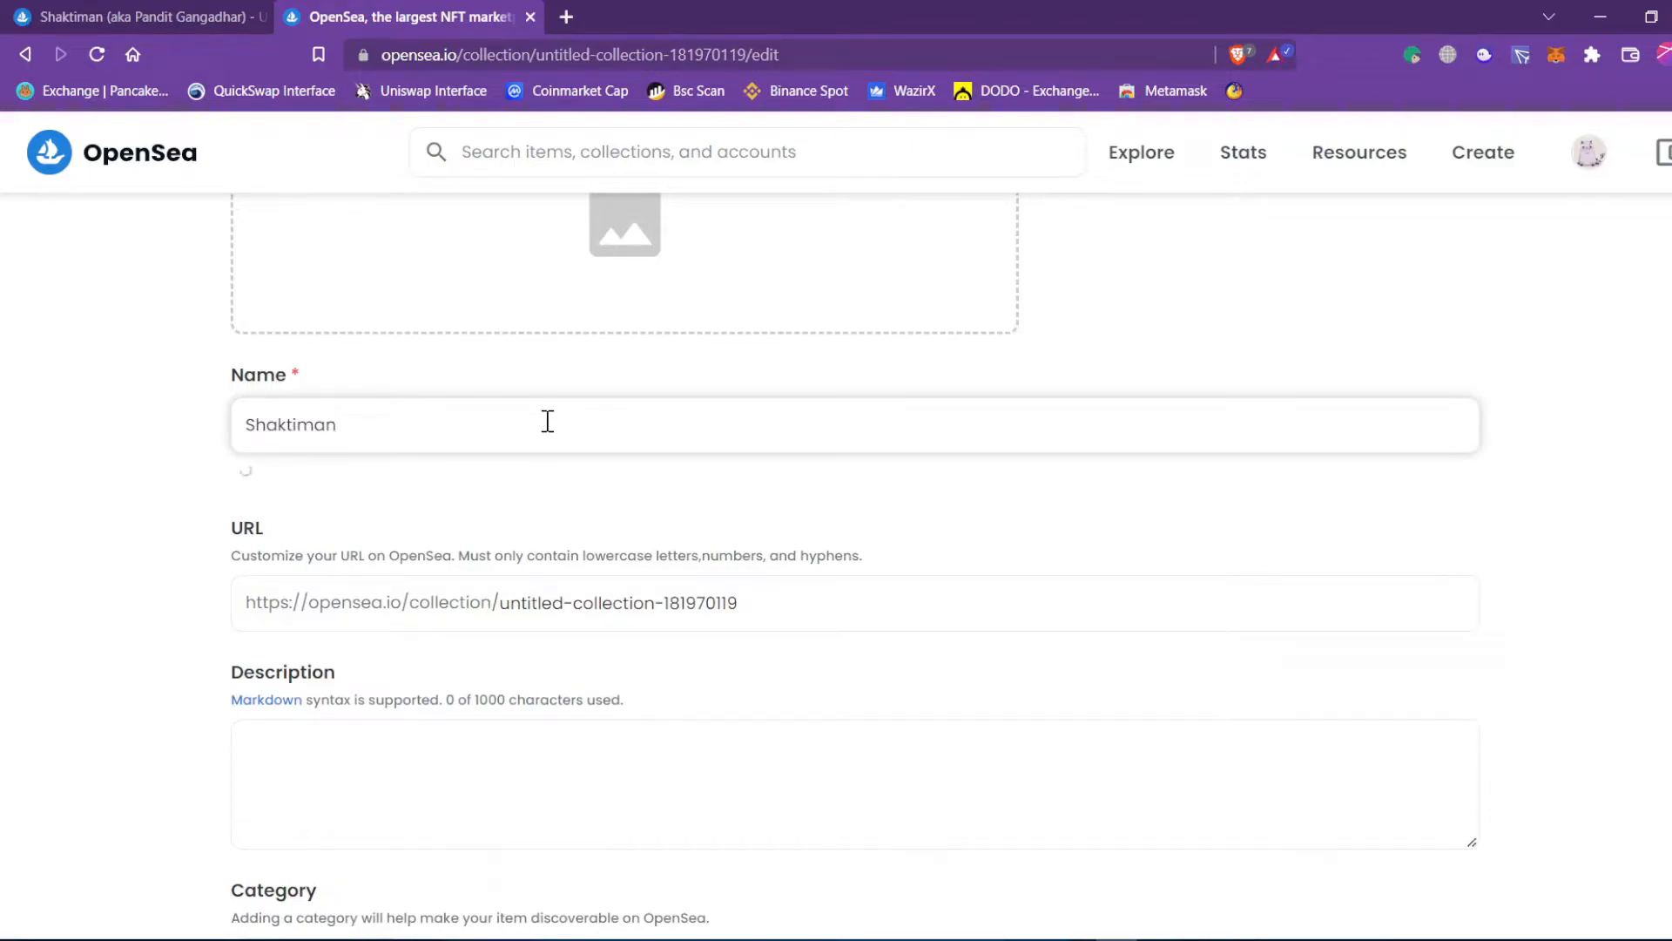
scroll(548, 421, up, 1)
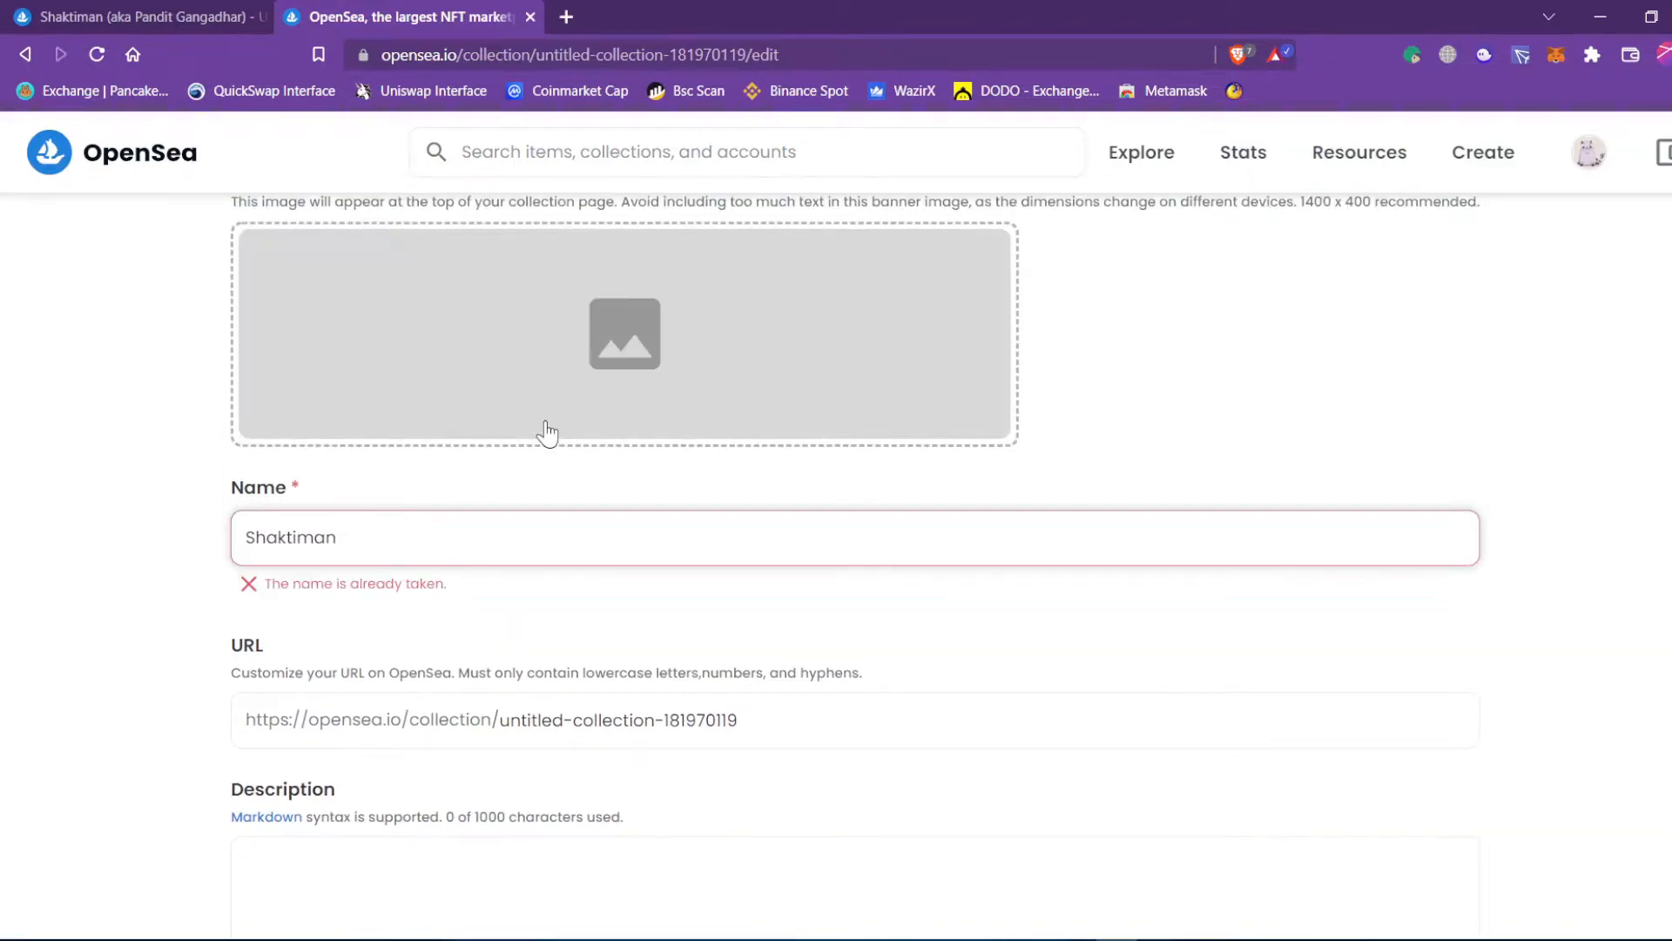
text(aktiman__1)
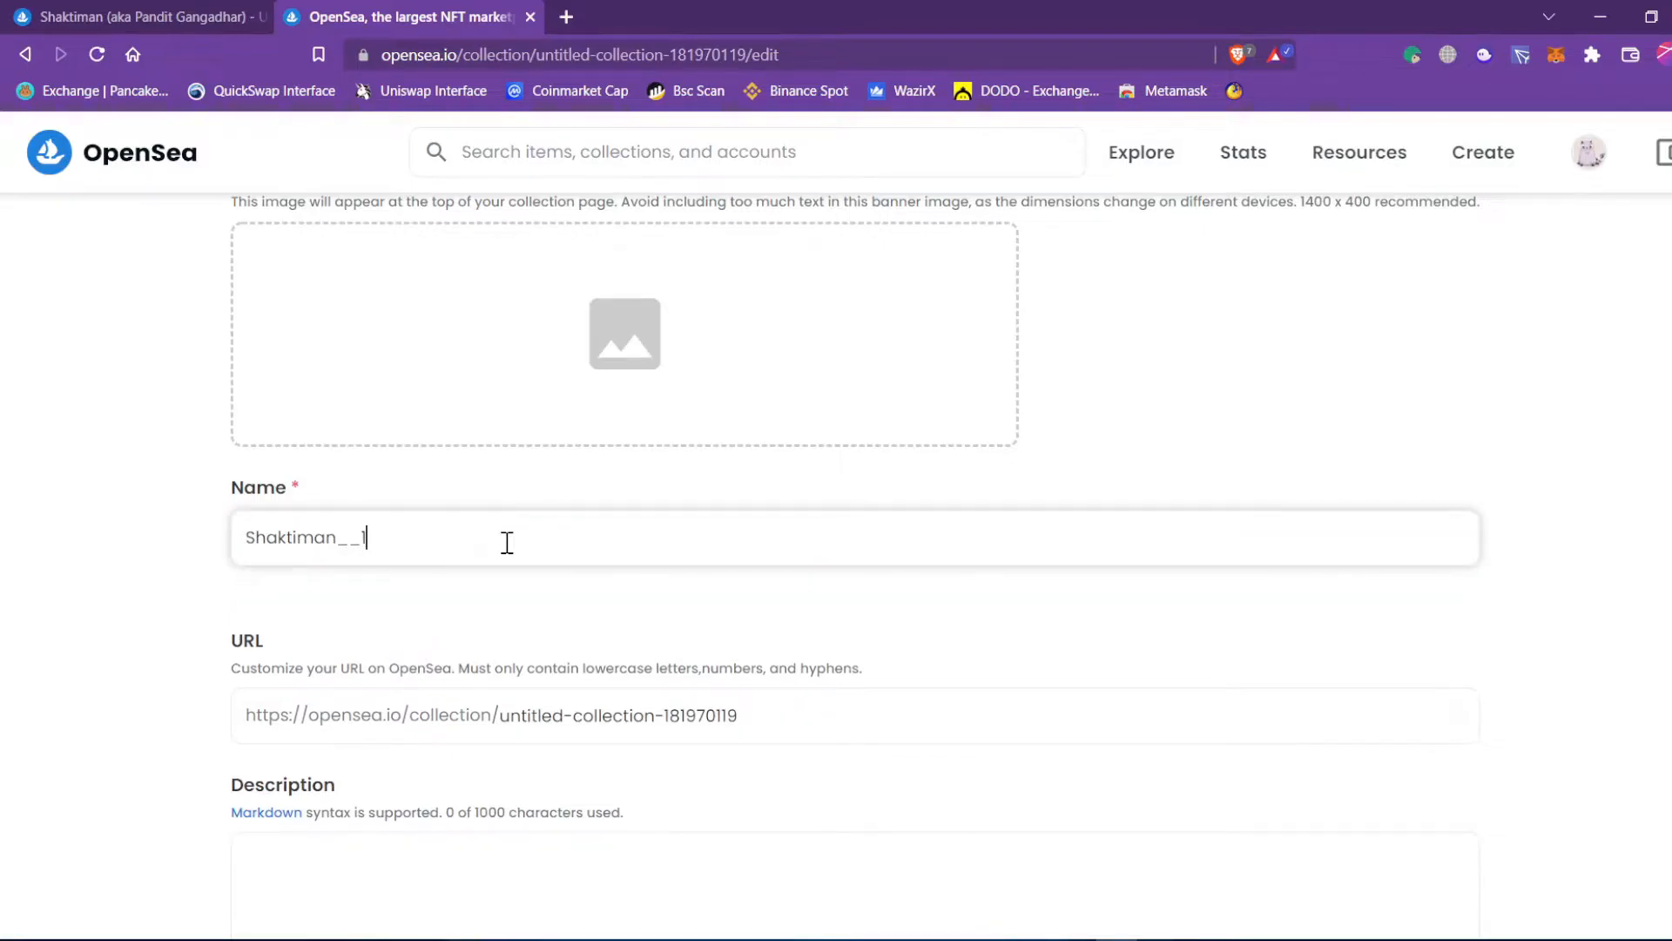
scroll(520, 602, down, 10)
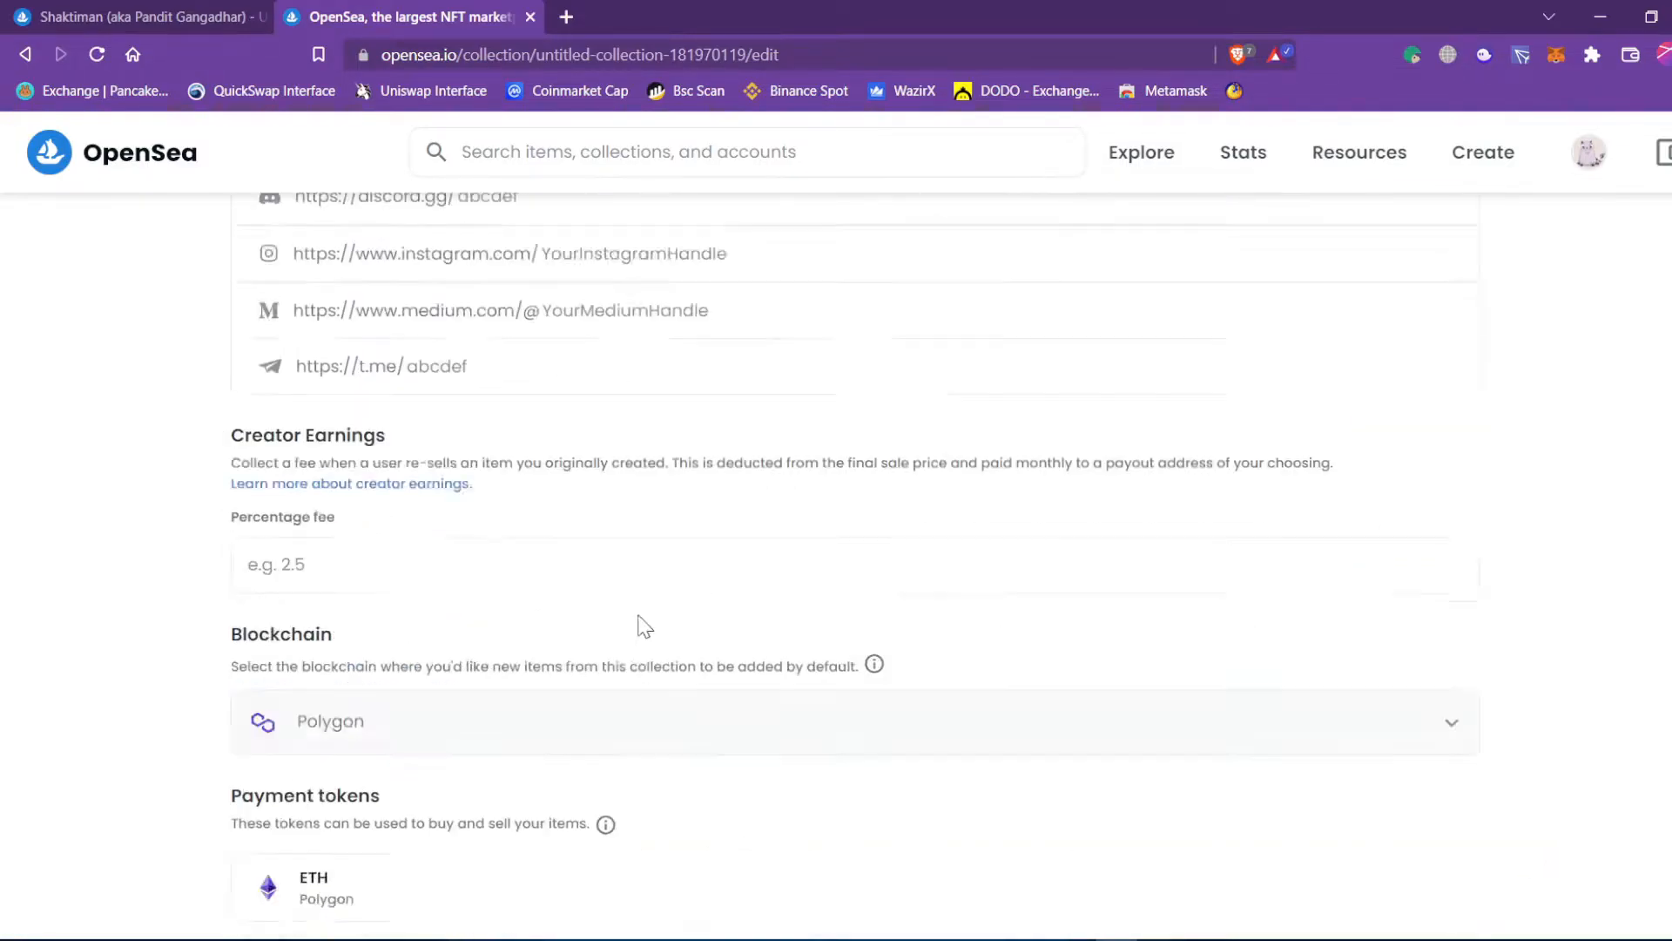
scroll(1173, 566, down, 7)
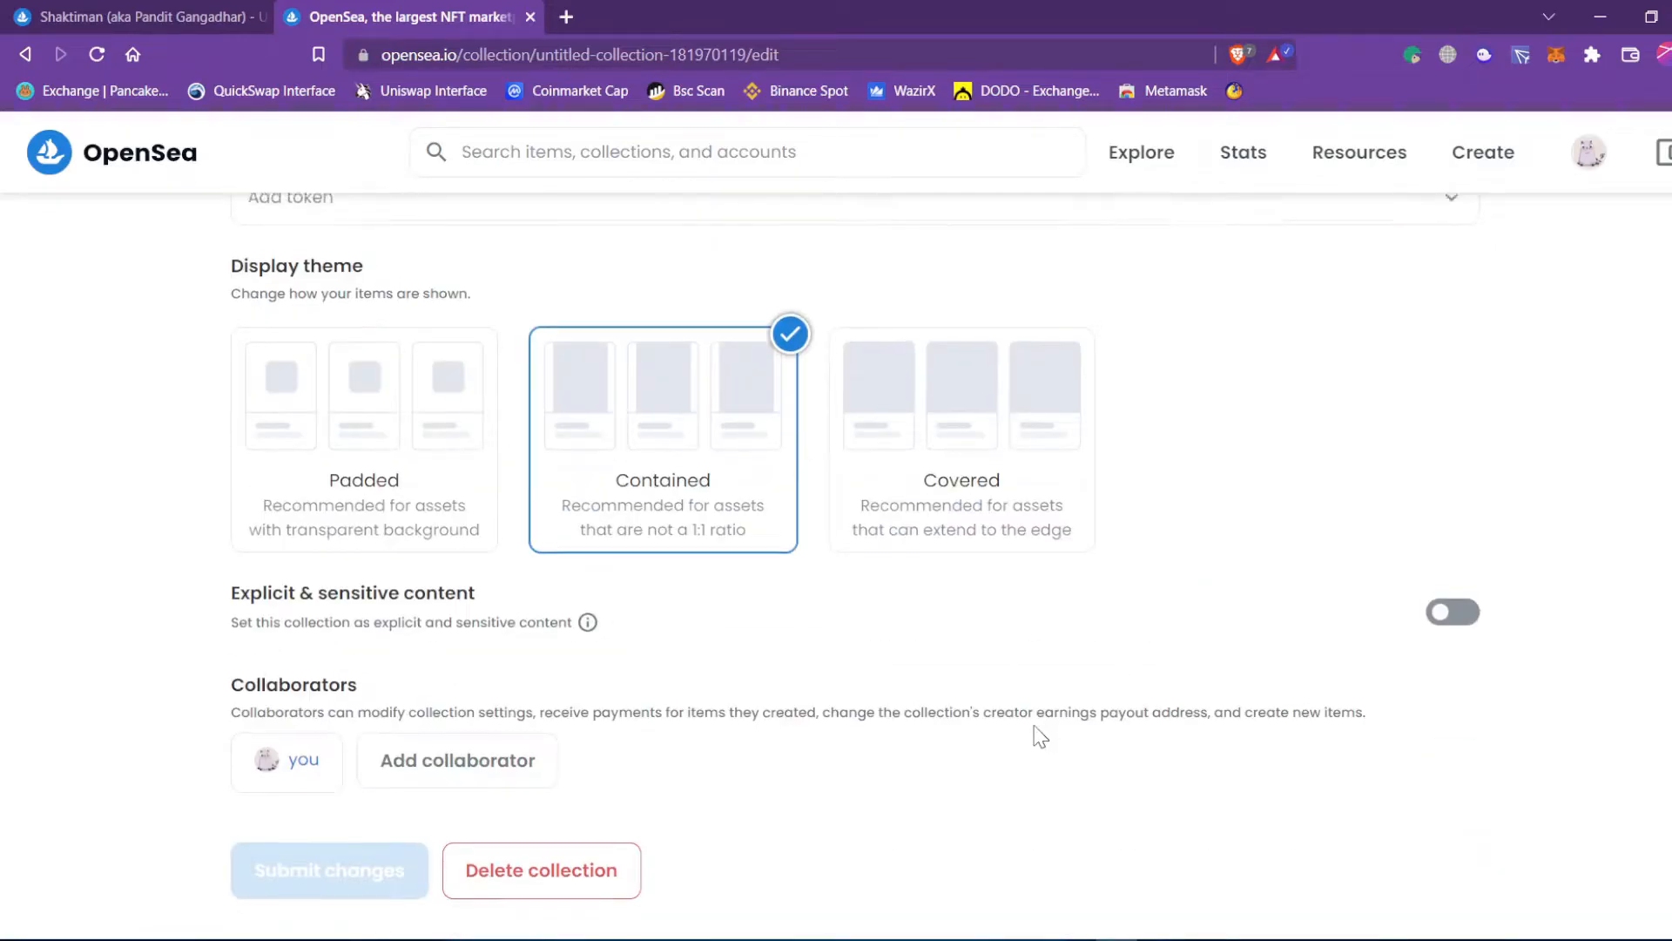
scroll(1035, 738, up, 15)
scroll(1036, 753, down, 7)
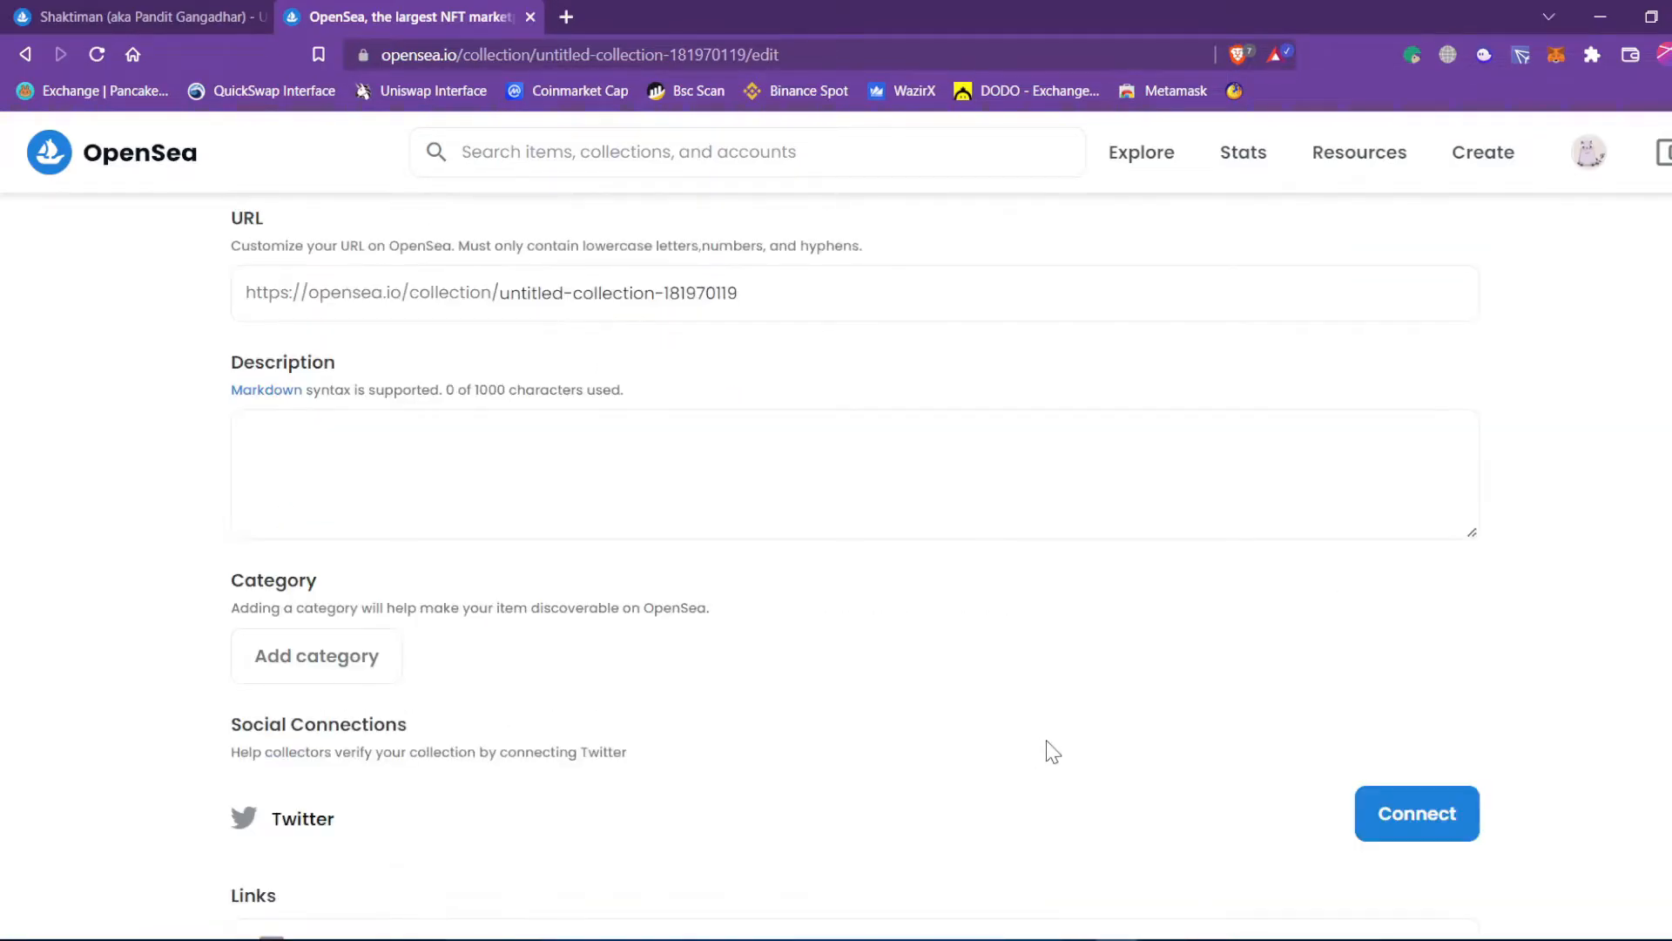
scroll(1068, 758, up, 10)
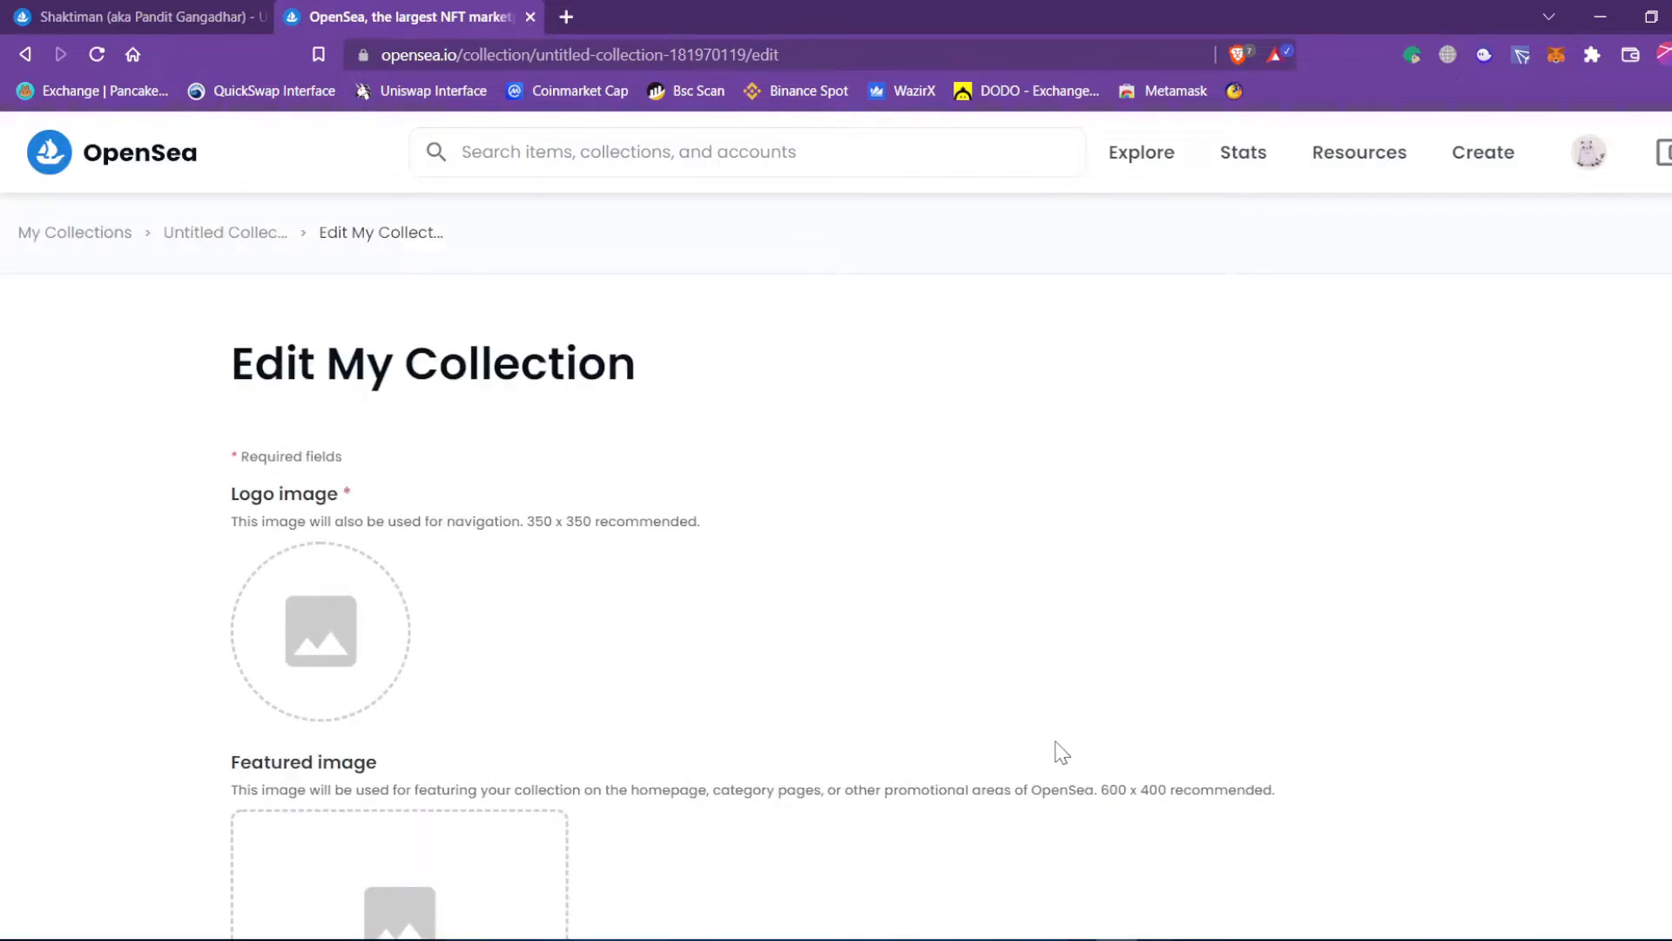
scroll(857, 389, down, 9)
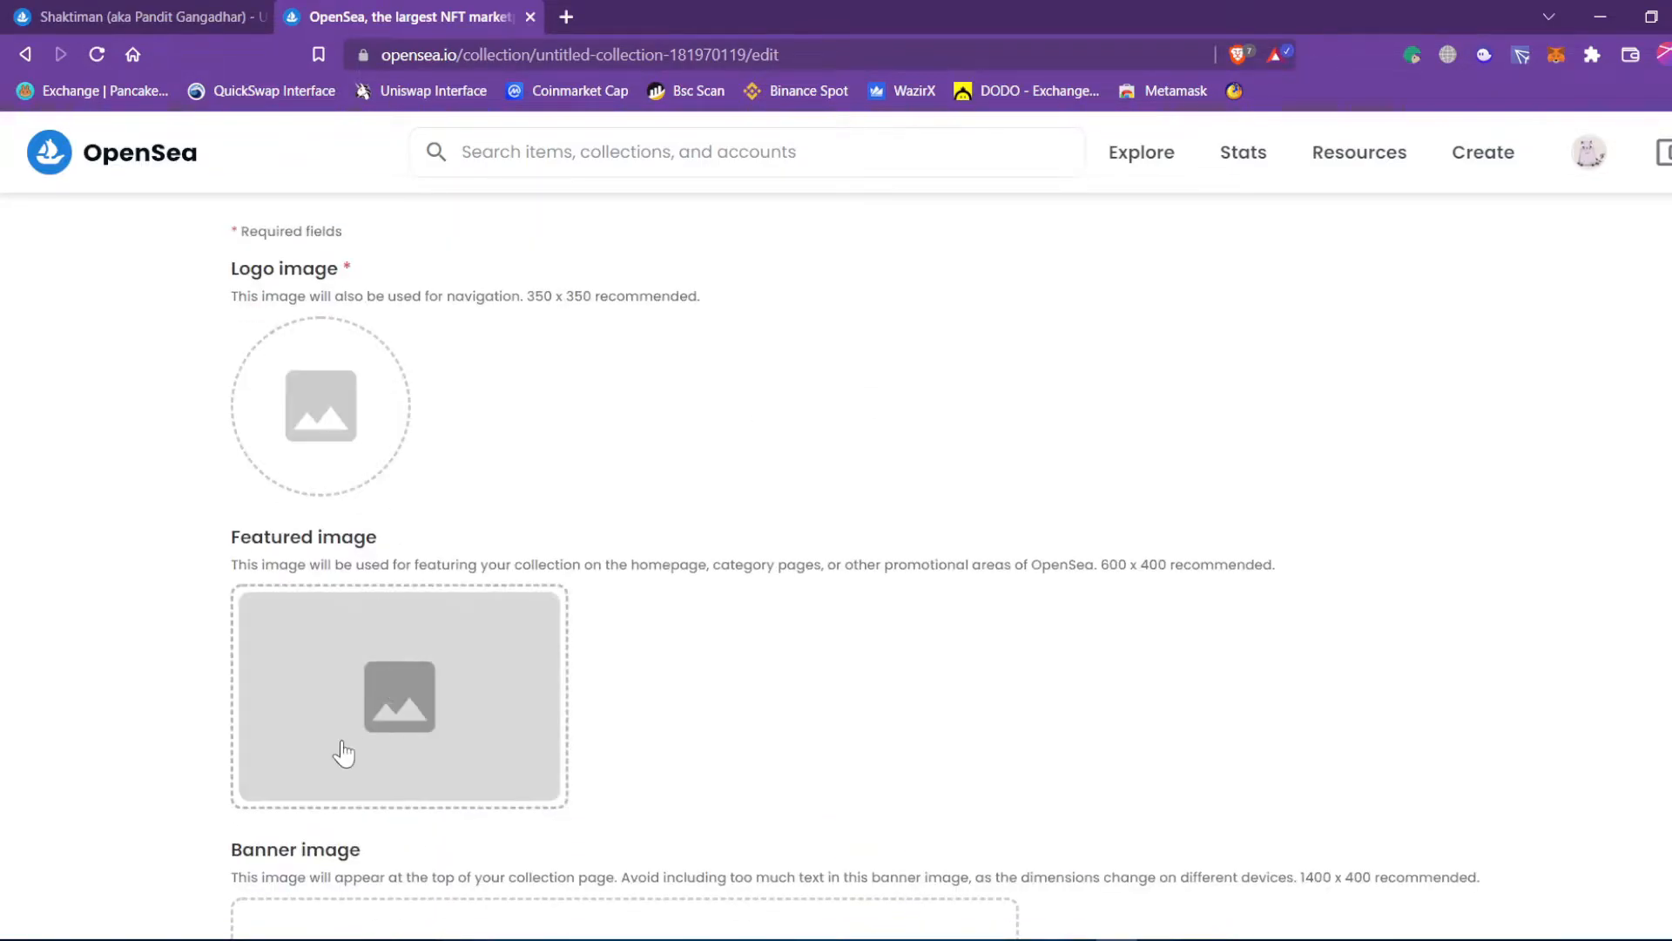
click(368, 649)
scroll(374, 692, up, 9)
scroll(370, 592, down, 15)
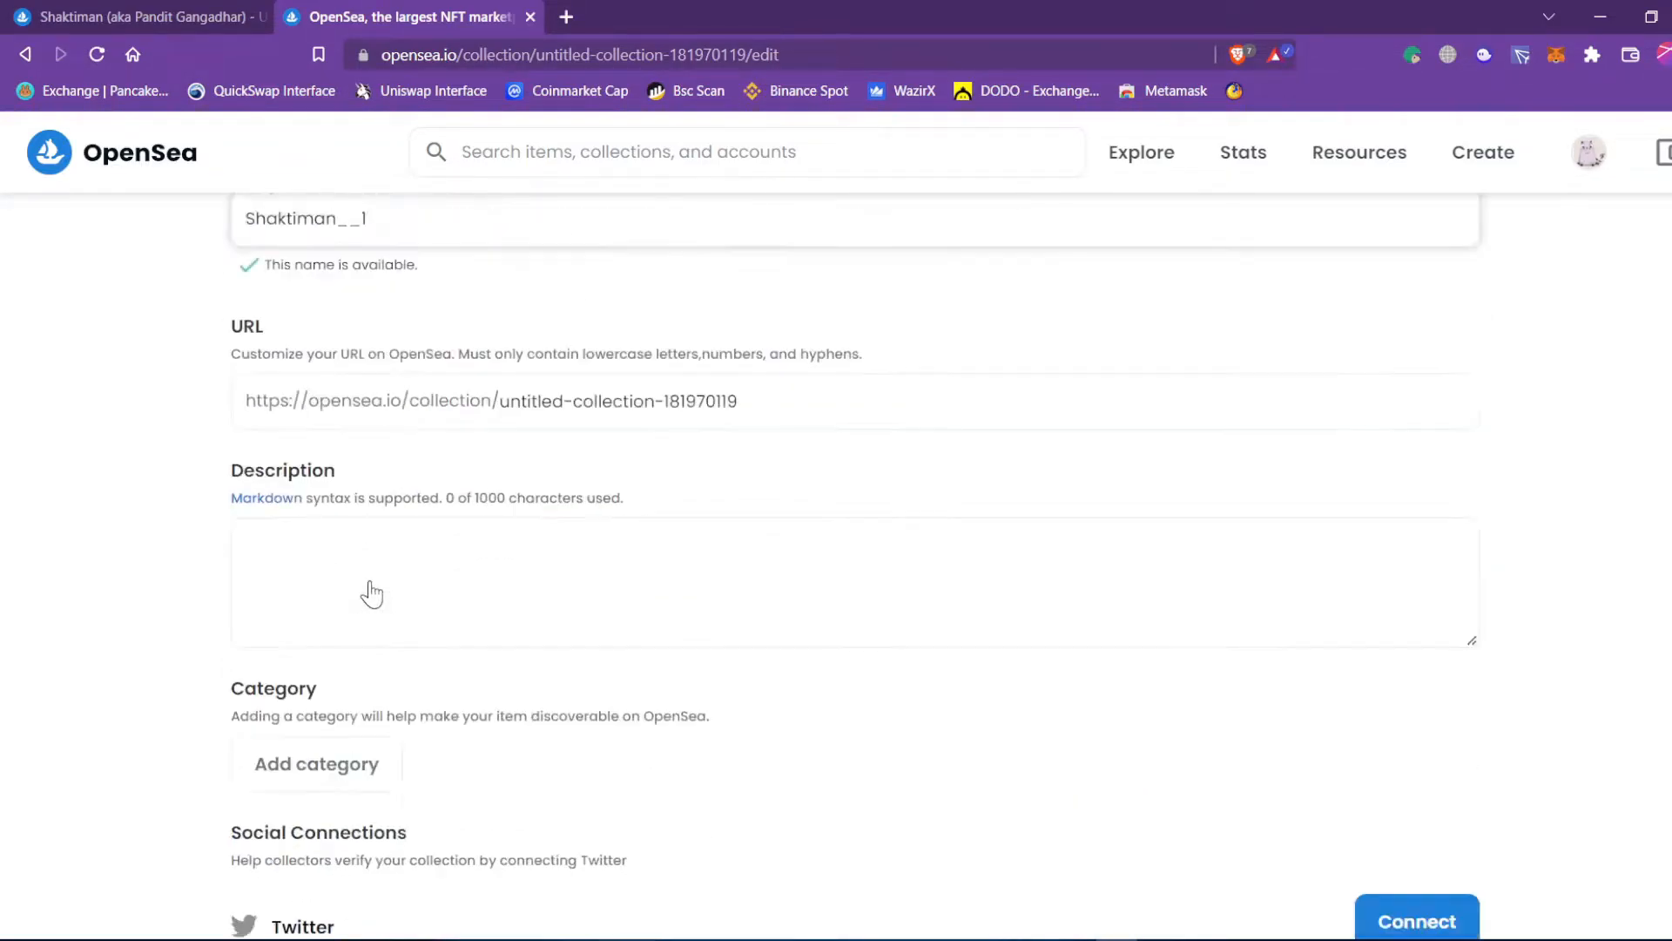
scroll(379, 618, down, 5)
scroll(383, 634, up, 15)
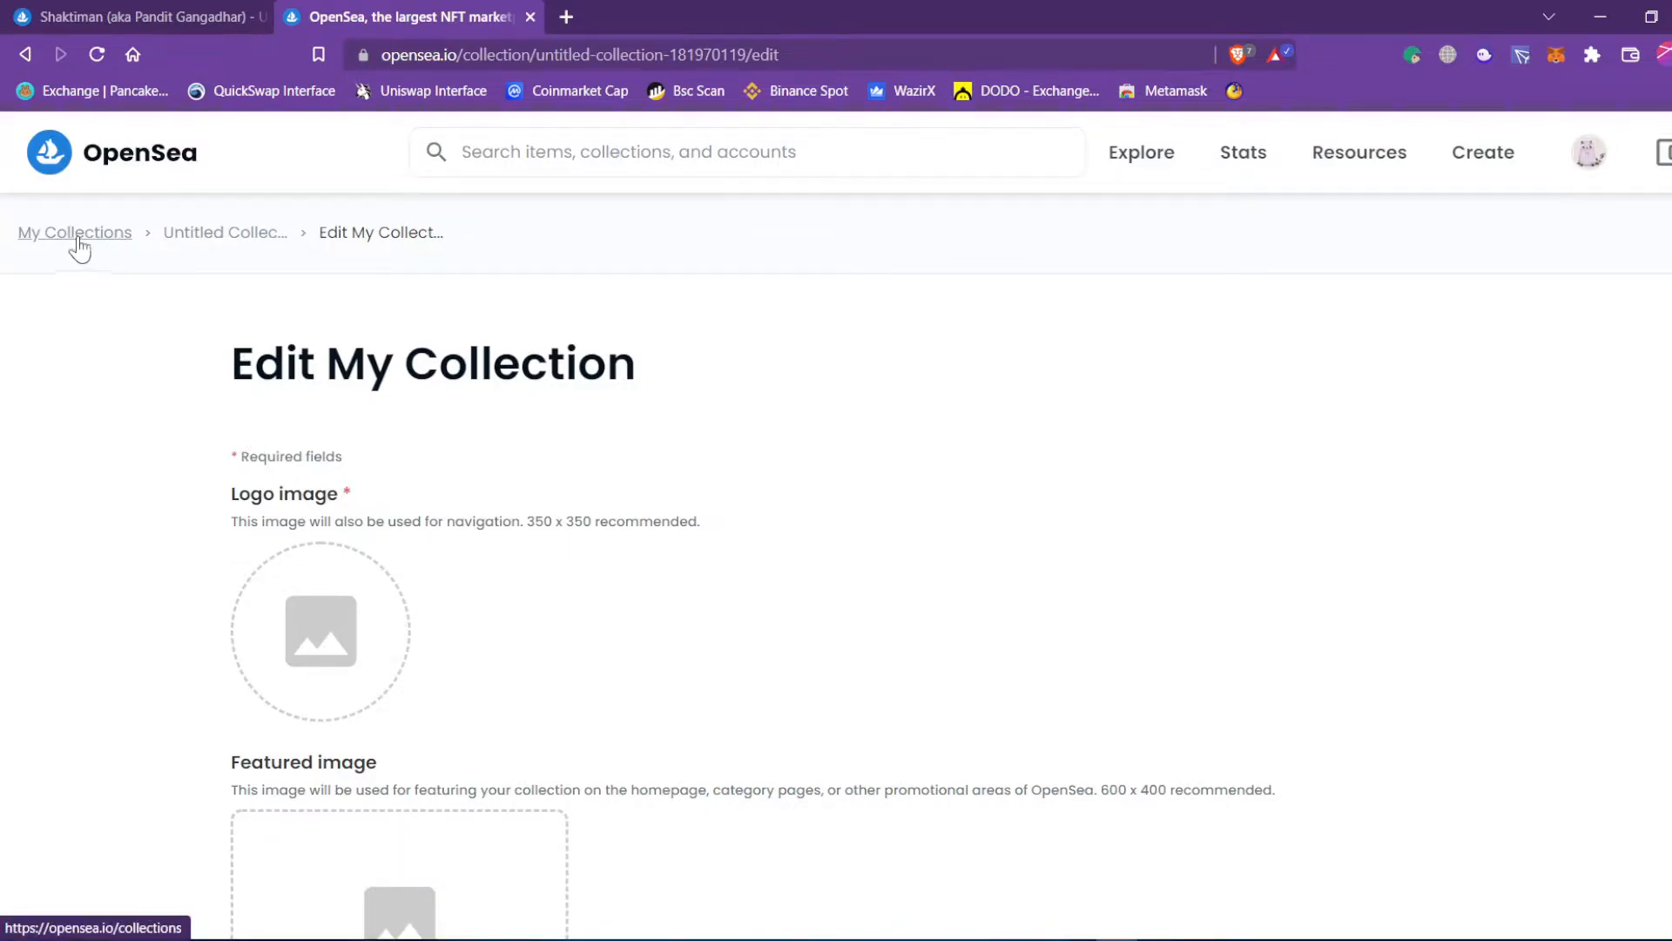
Close the collection editor tab to return to the Shaktiman NFT page.
click(530, 17)
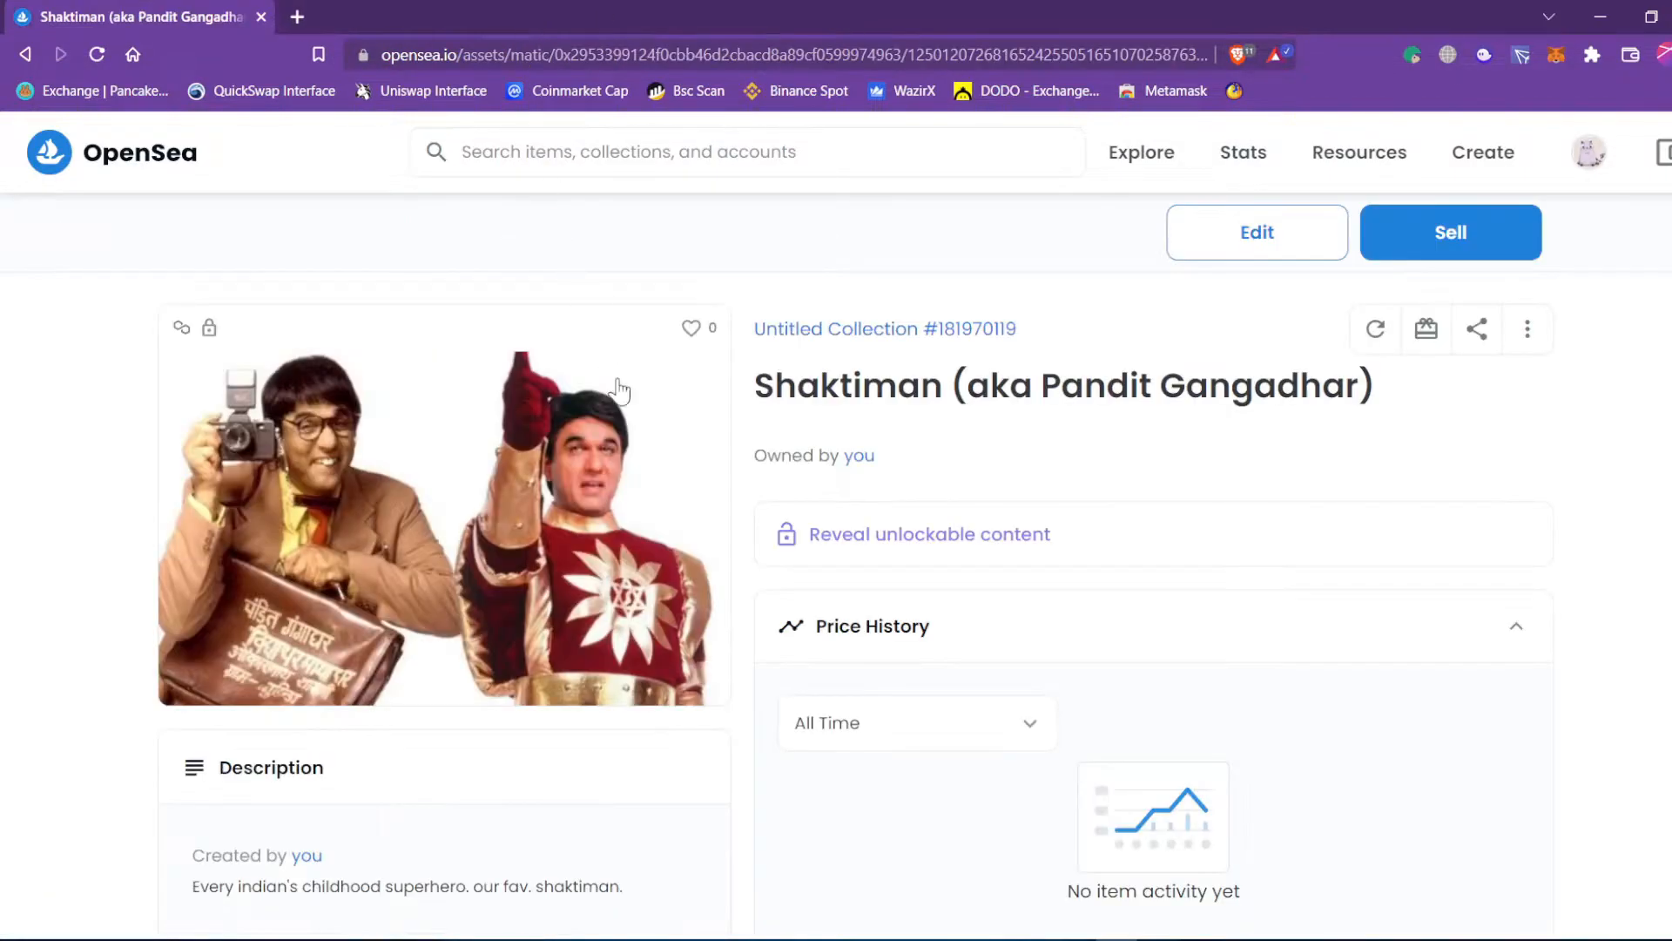
scroll(642, 507, down, 2)
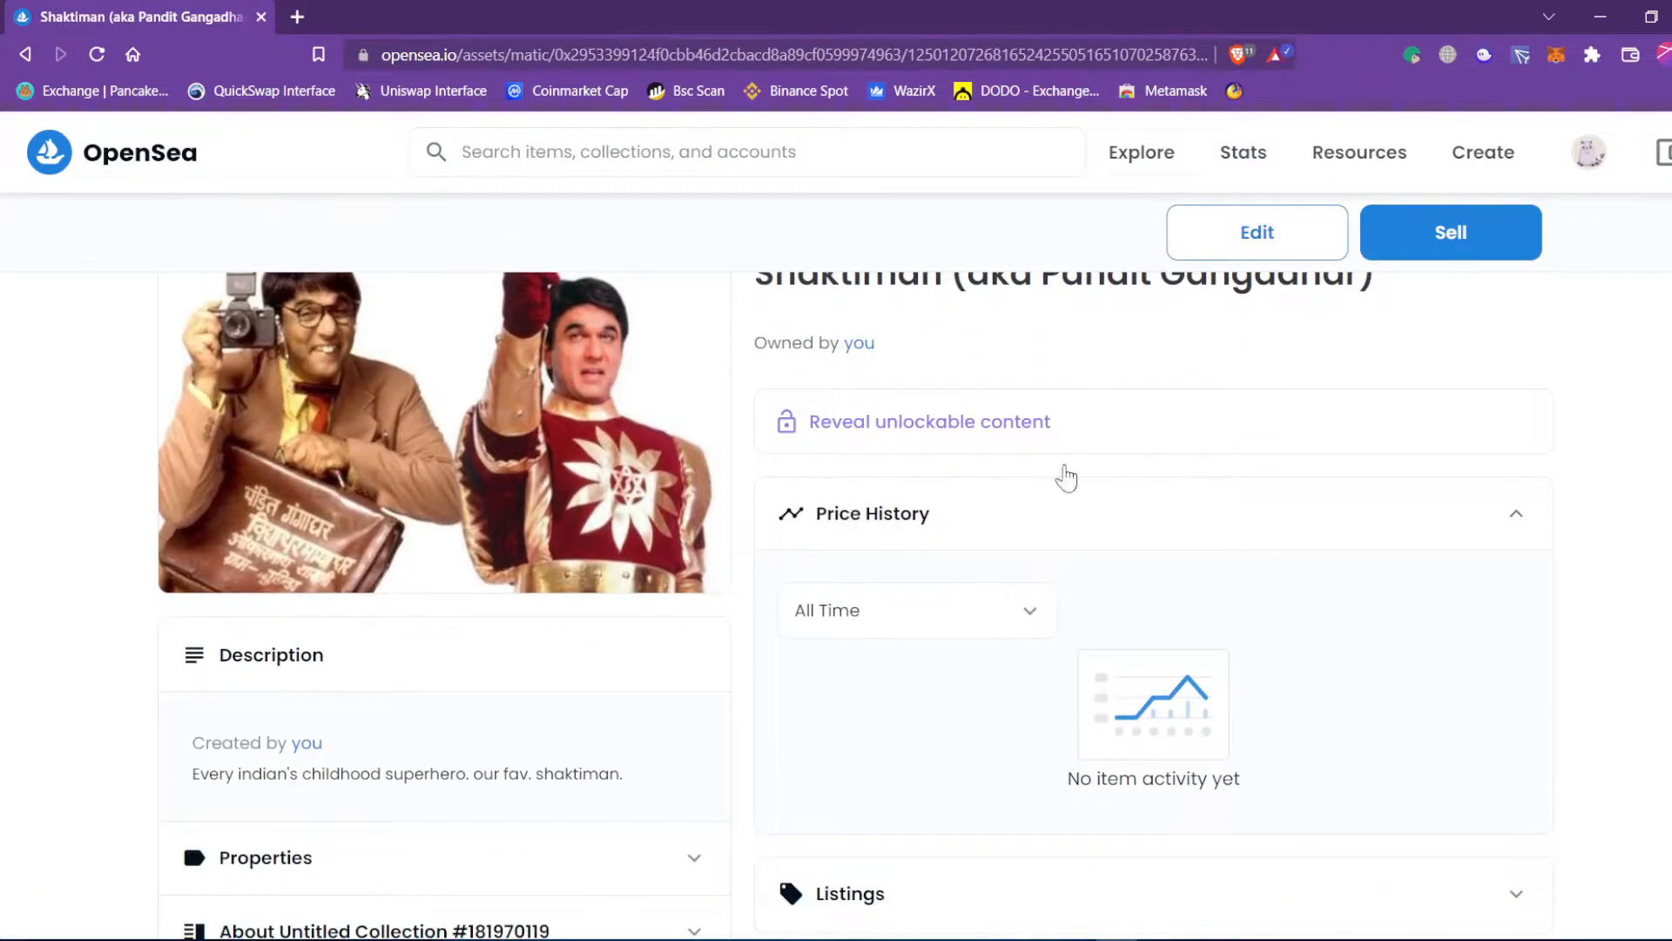
scroll(937, 440, up, 2)
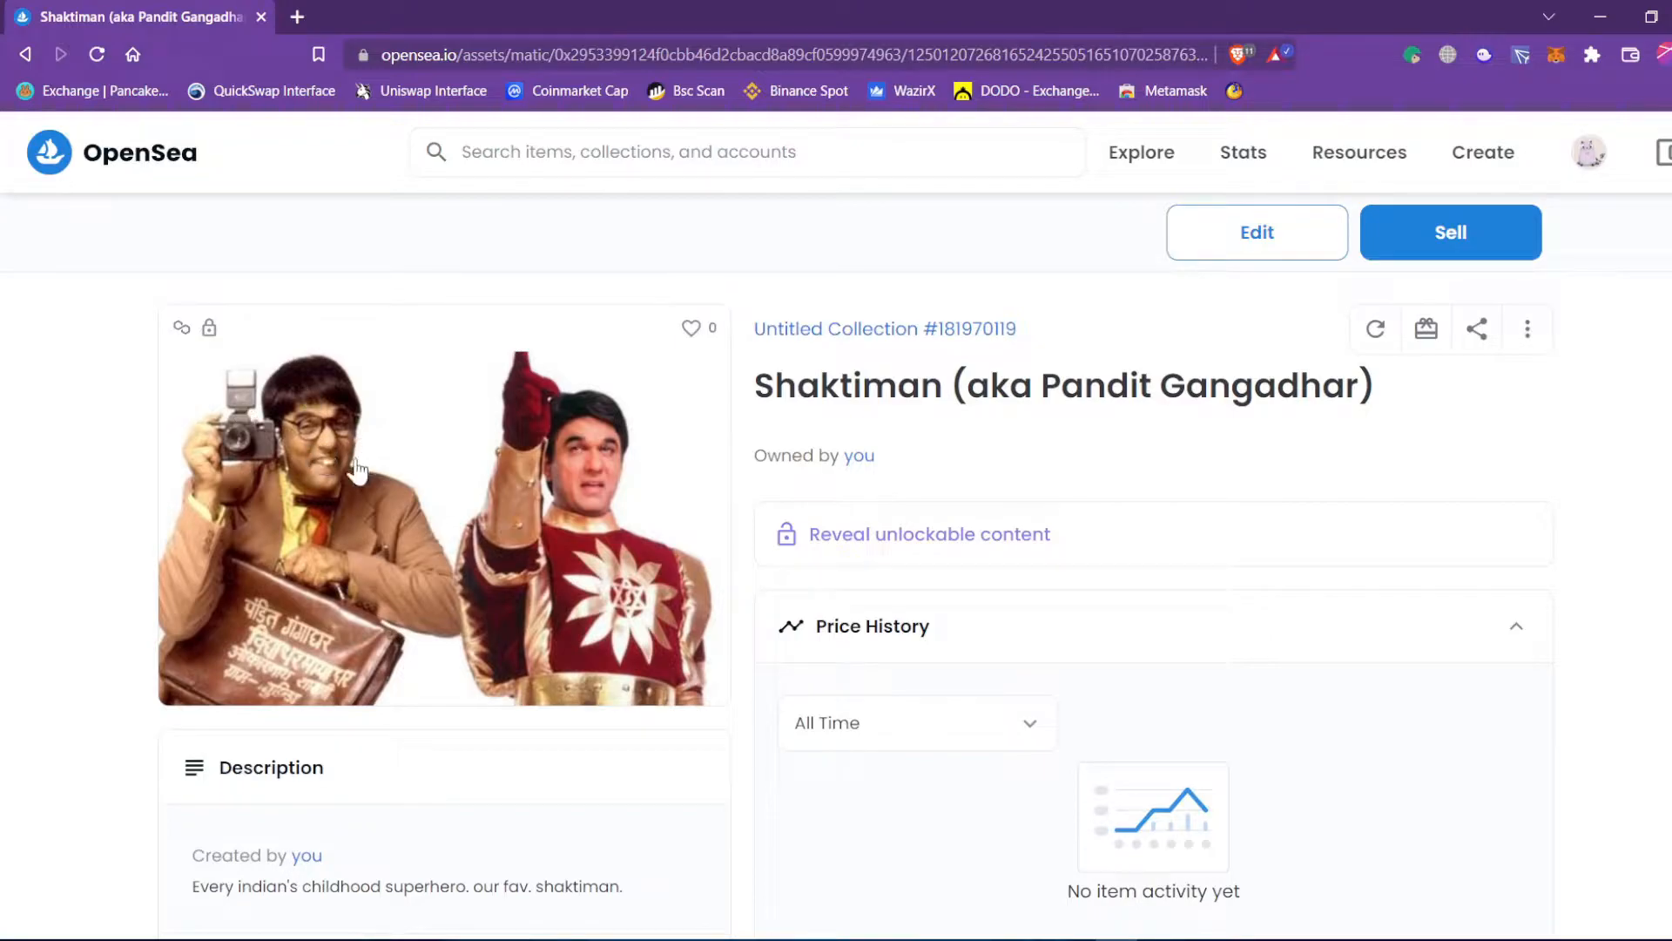
drag(777, 388, 1399, 403)
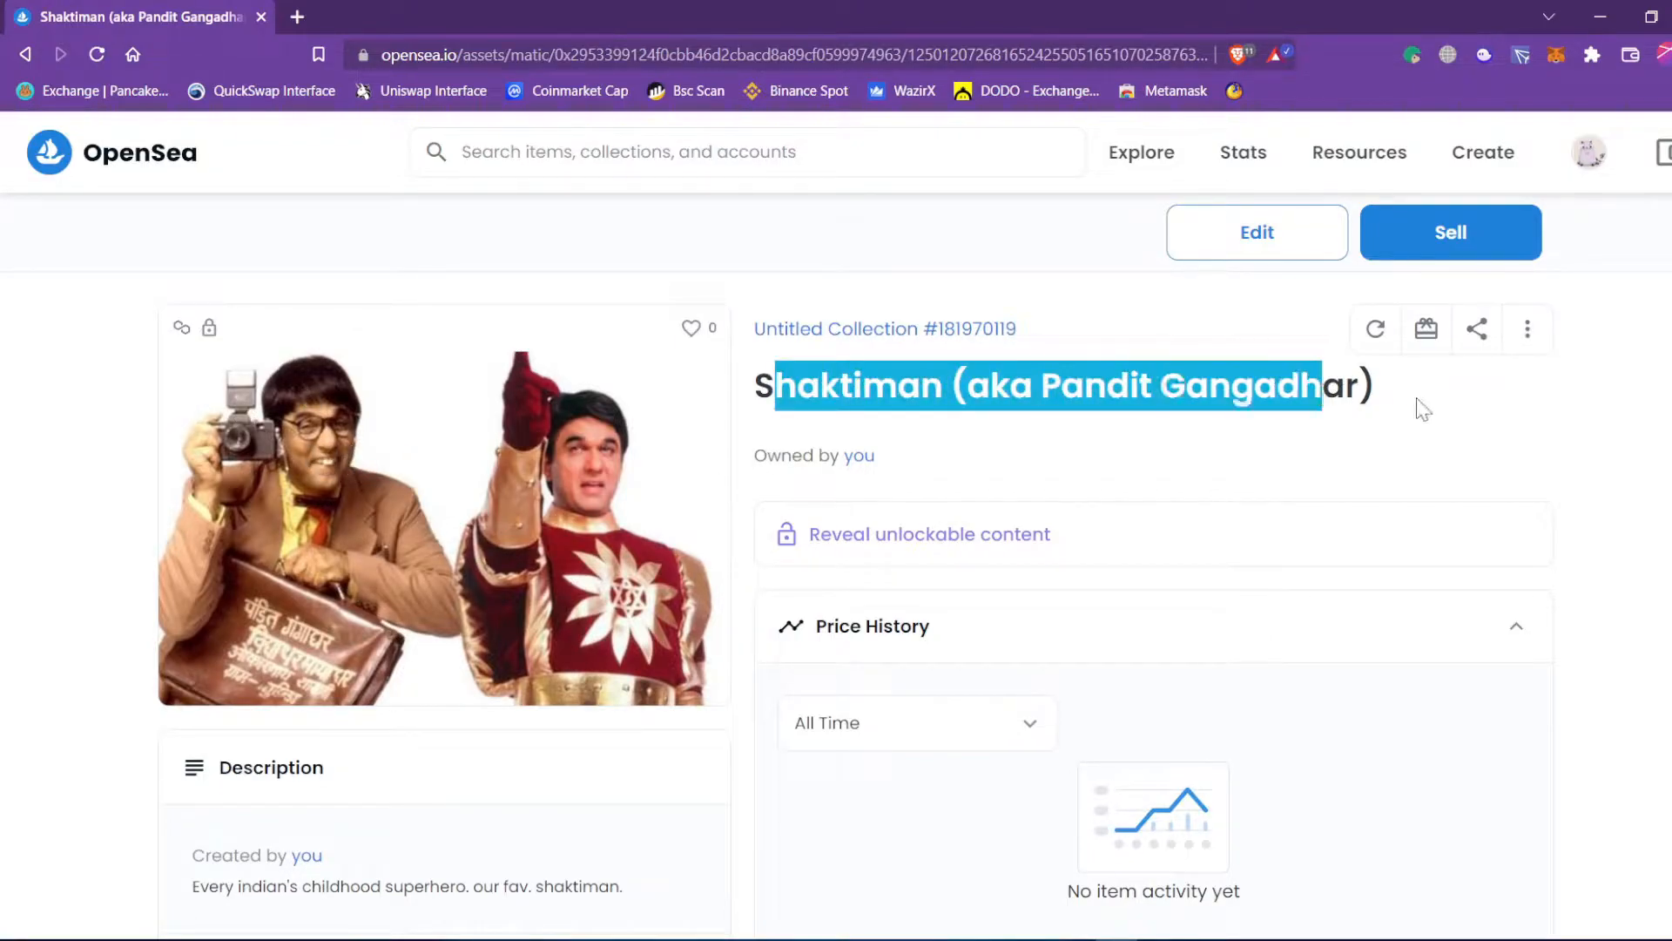
click(1384, 411)
Reveal the NFT's unlockable content, 'This is just a test of unlockable content.'.
scroll(1315, 444, down, 4)
scroll(938, 402, up, 2)
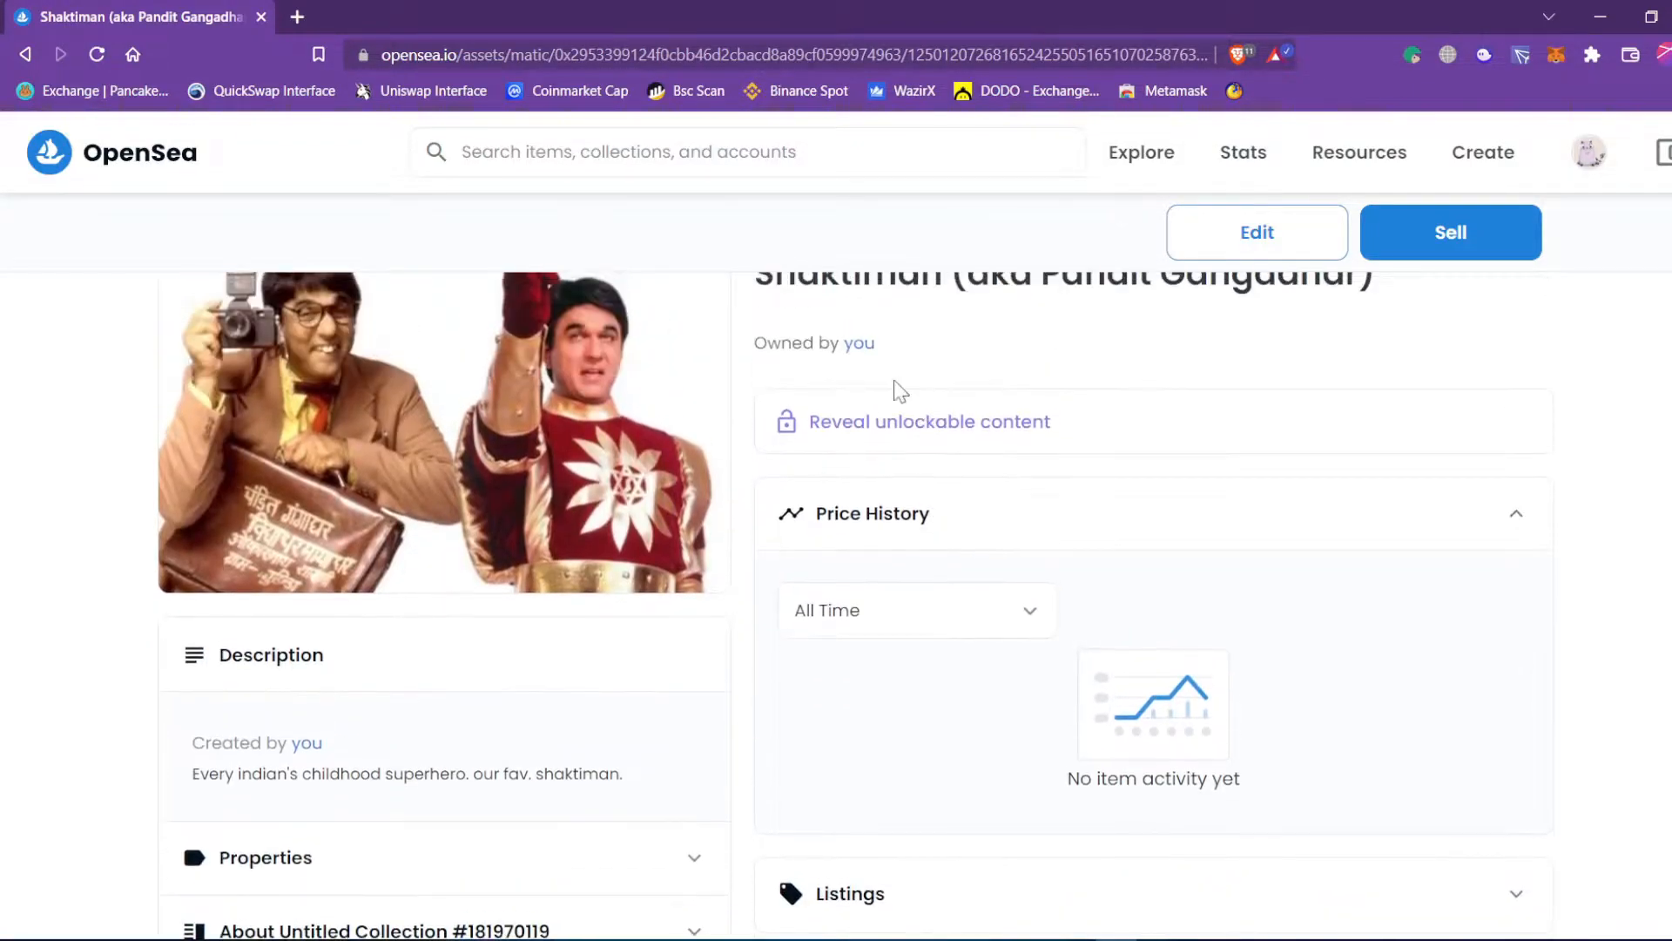
drag(874, 345, 855, 346)
click(946, 358)
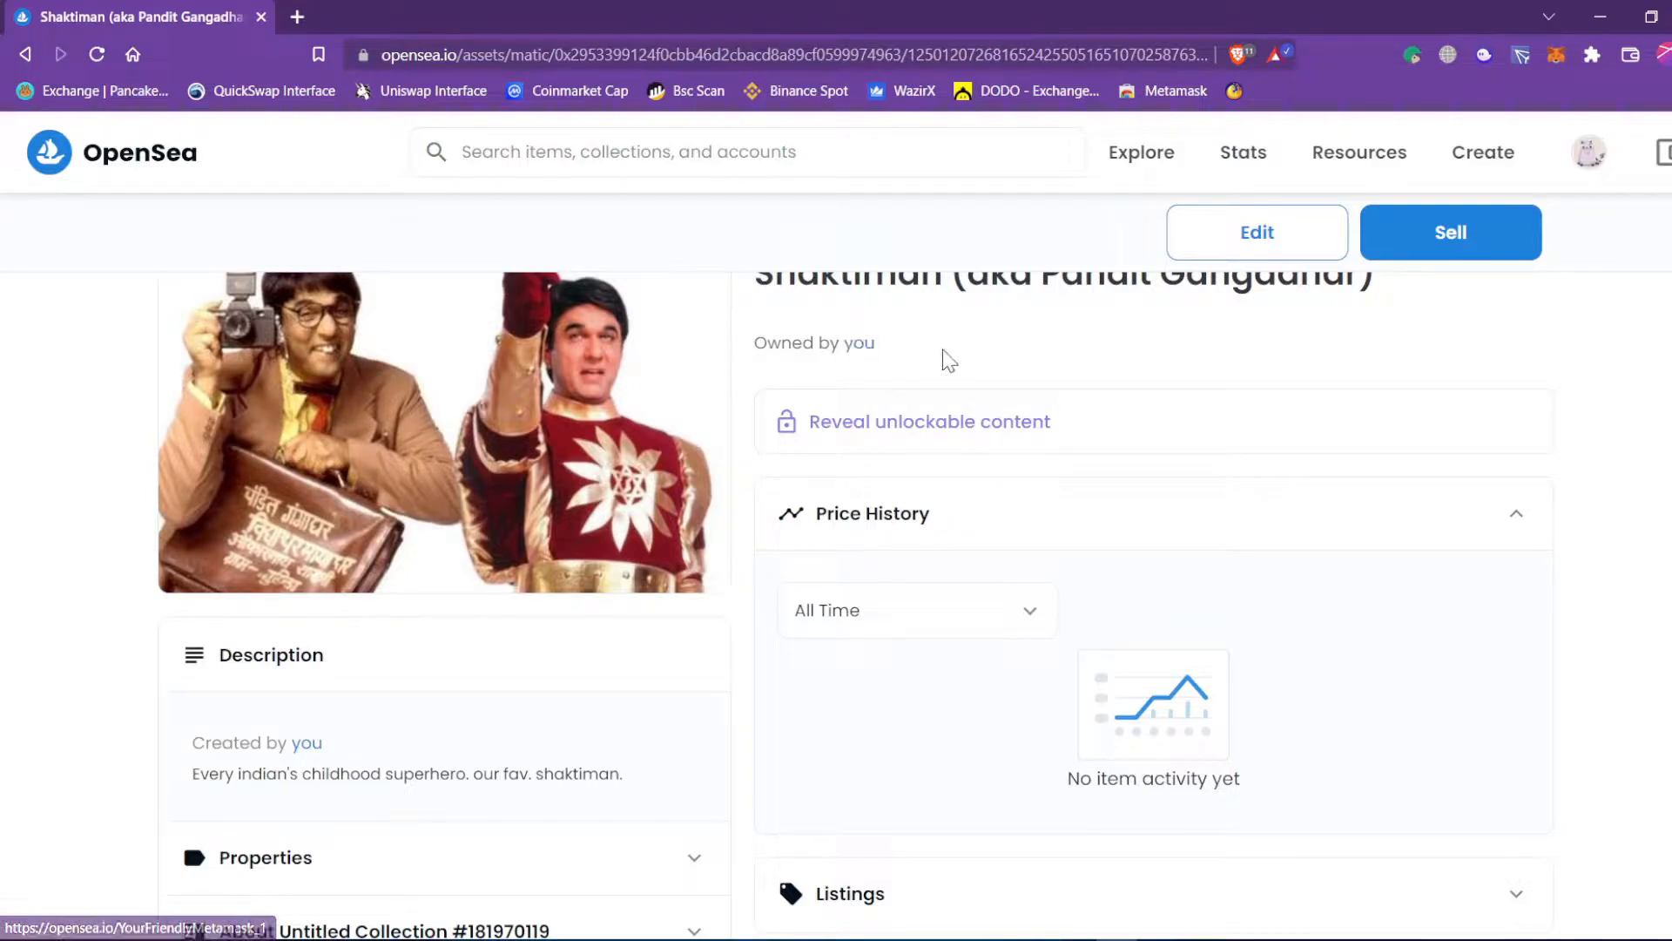
click(844, 430)
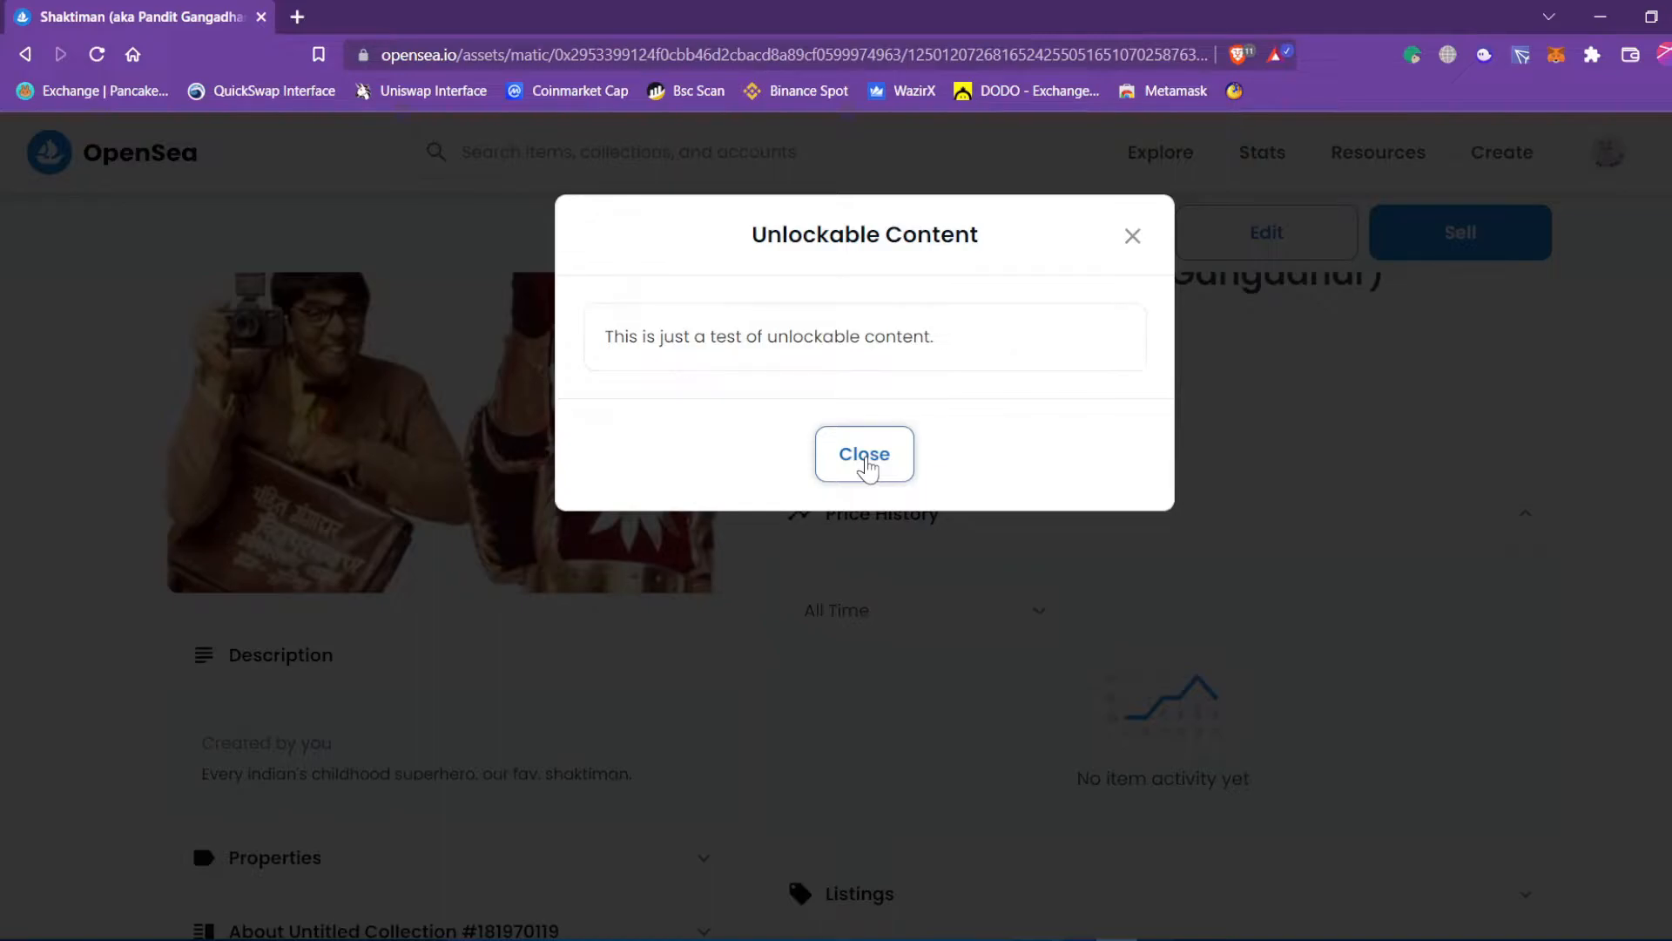
Dismiss the Unlockable Content popup with its Close button.
drag(607, 336, 936, 340)
click(853, 479)
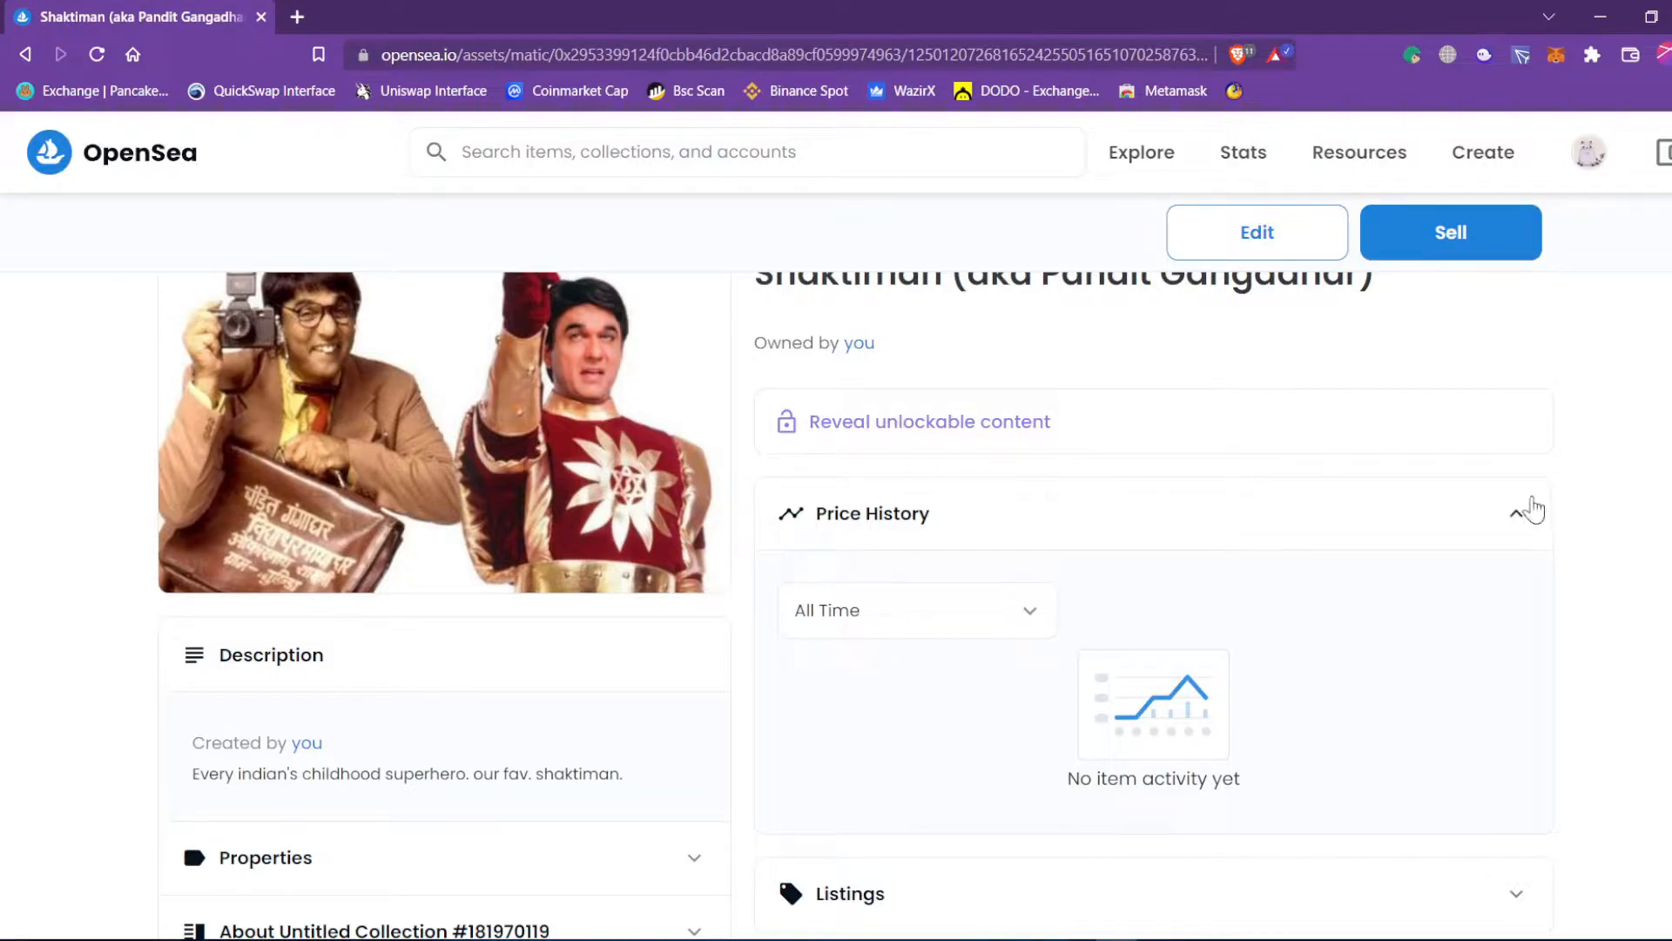
Collapse the Price History, Listings and Offers sections on the Shaktiman asset page.
scroll(1045, 500, down, 3)
scroll(1429, 453, up, 1)
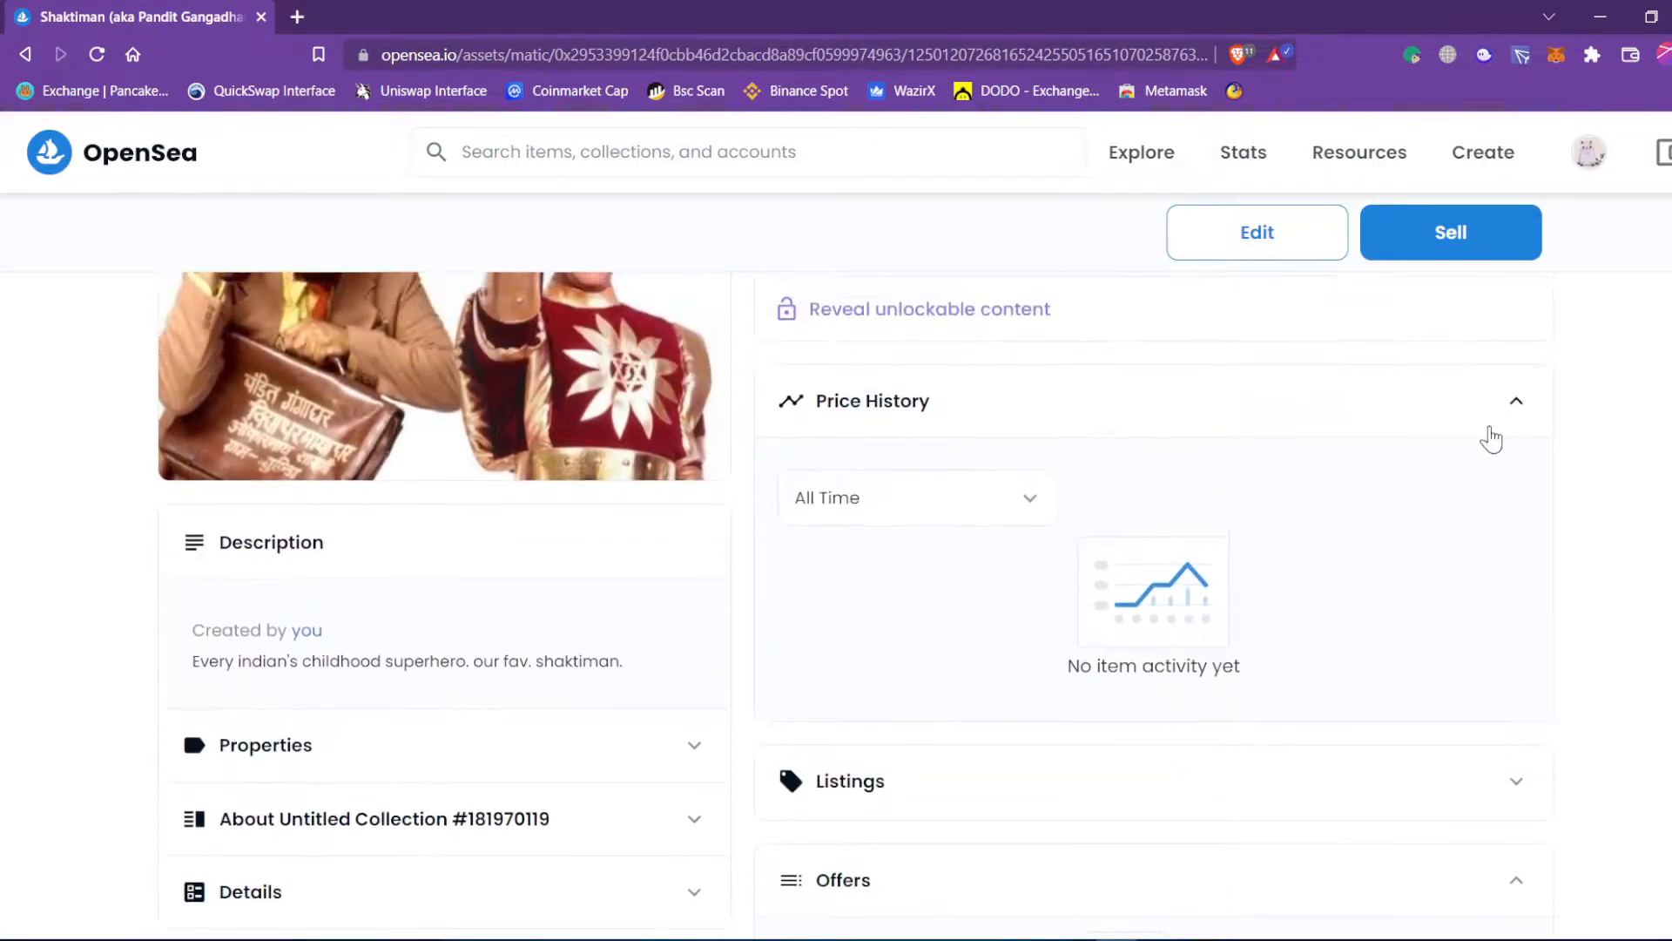
click(1517, 407)
click(1520, 510)
click(1521, 513)
click(1531, 601)
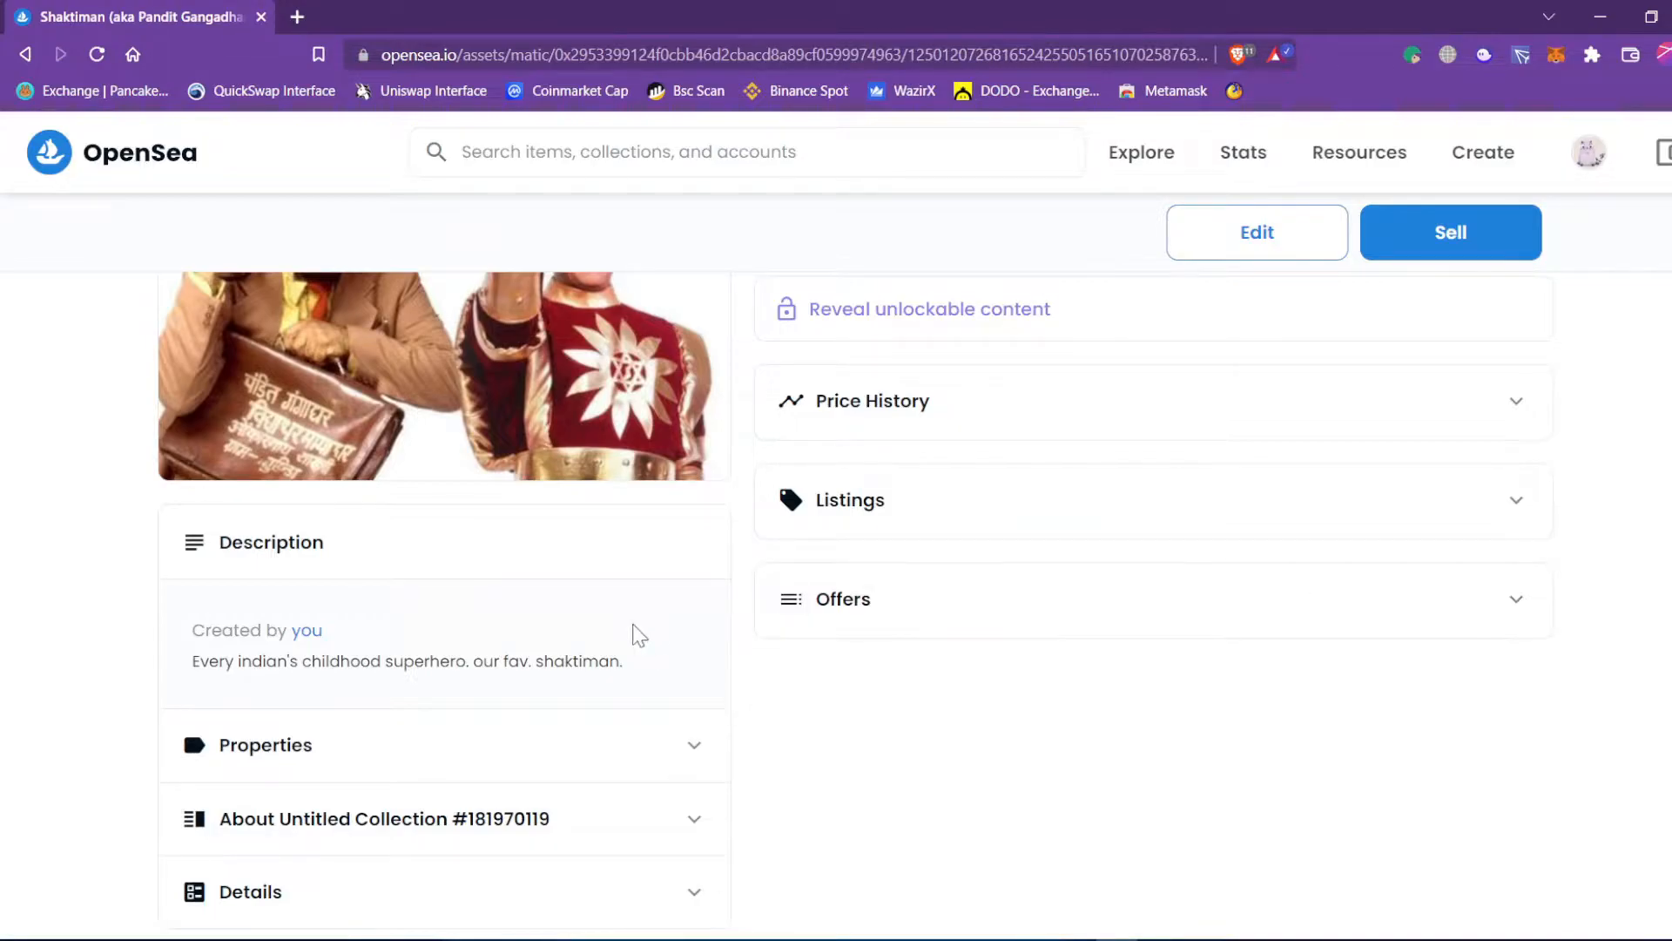
Read the description, expand Properties and About Untitled Collection #181970119, then expand Details.
scroll(203, 477, down, 3)
drag(194, 445, 615, 445)
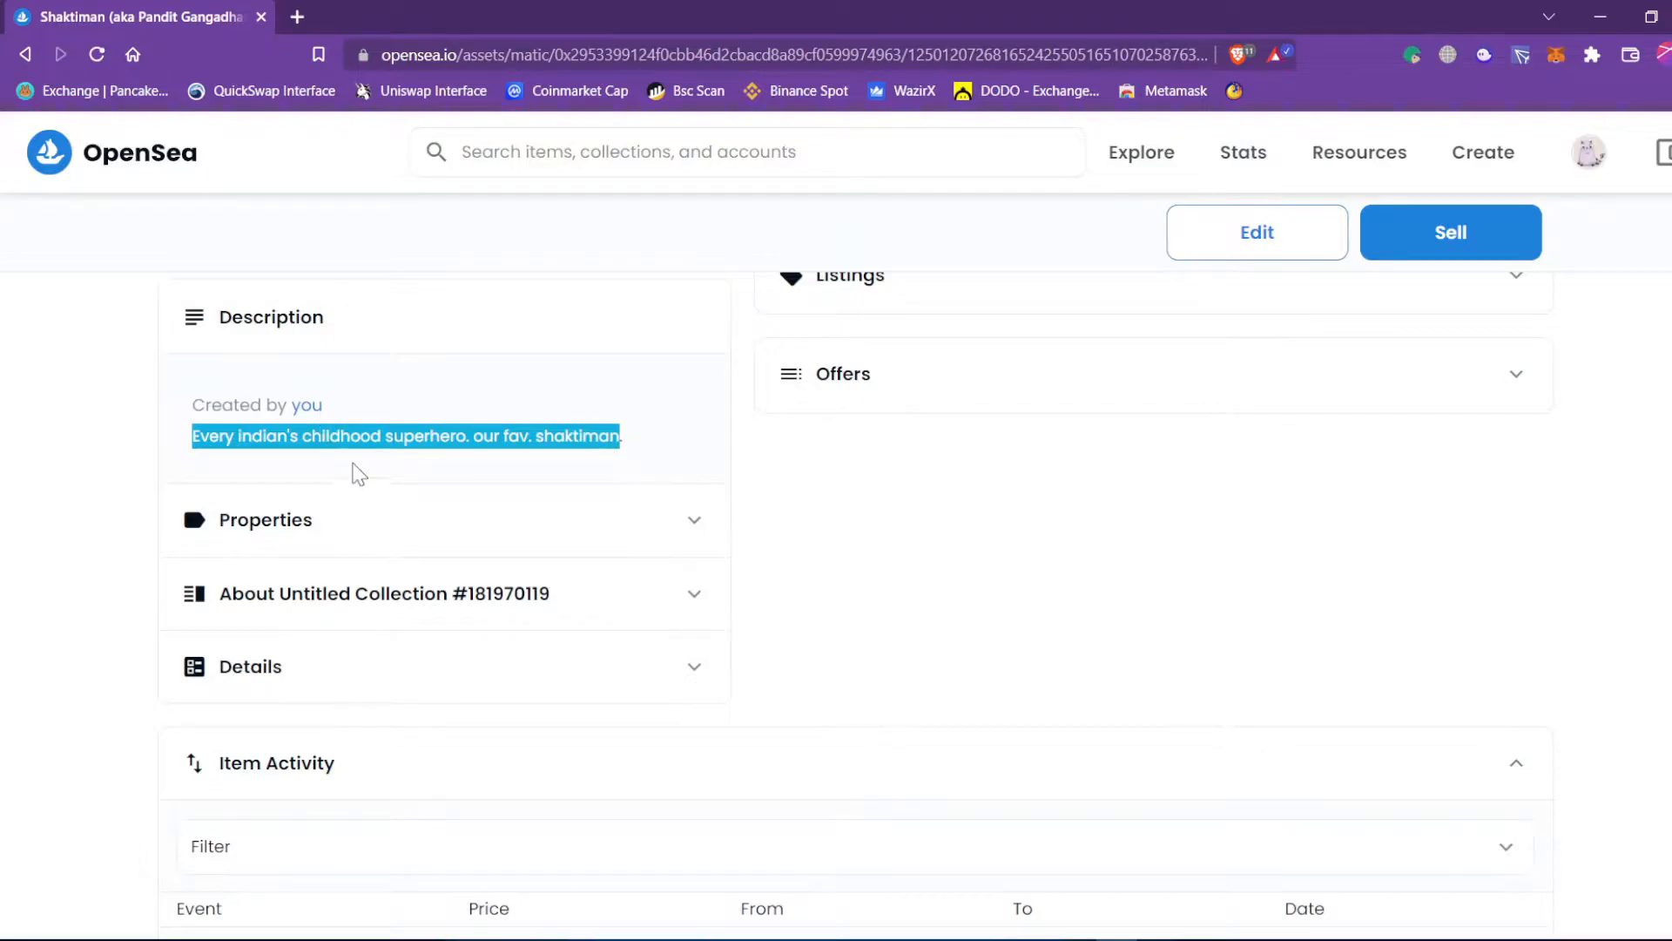
click(691, 530)
scroll(322, 466, down, 3)
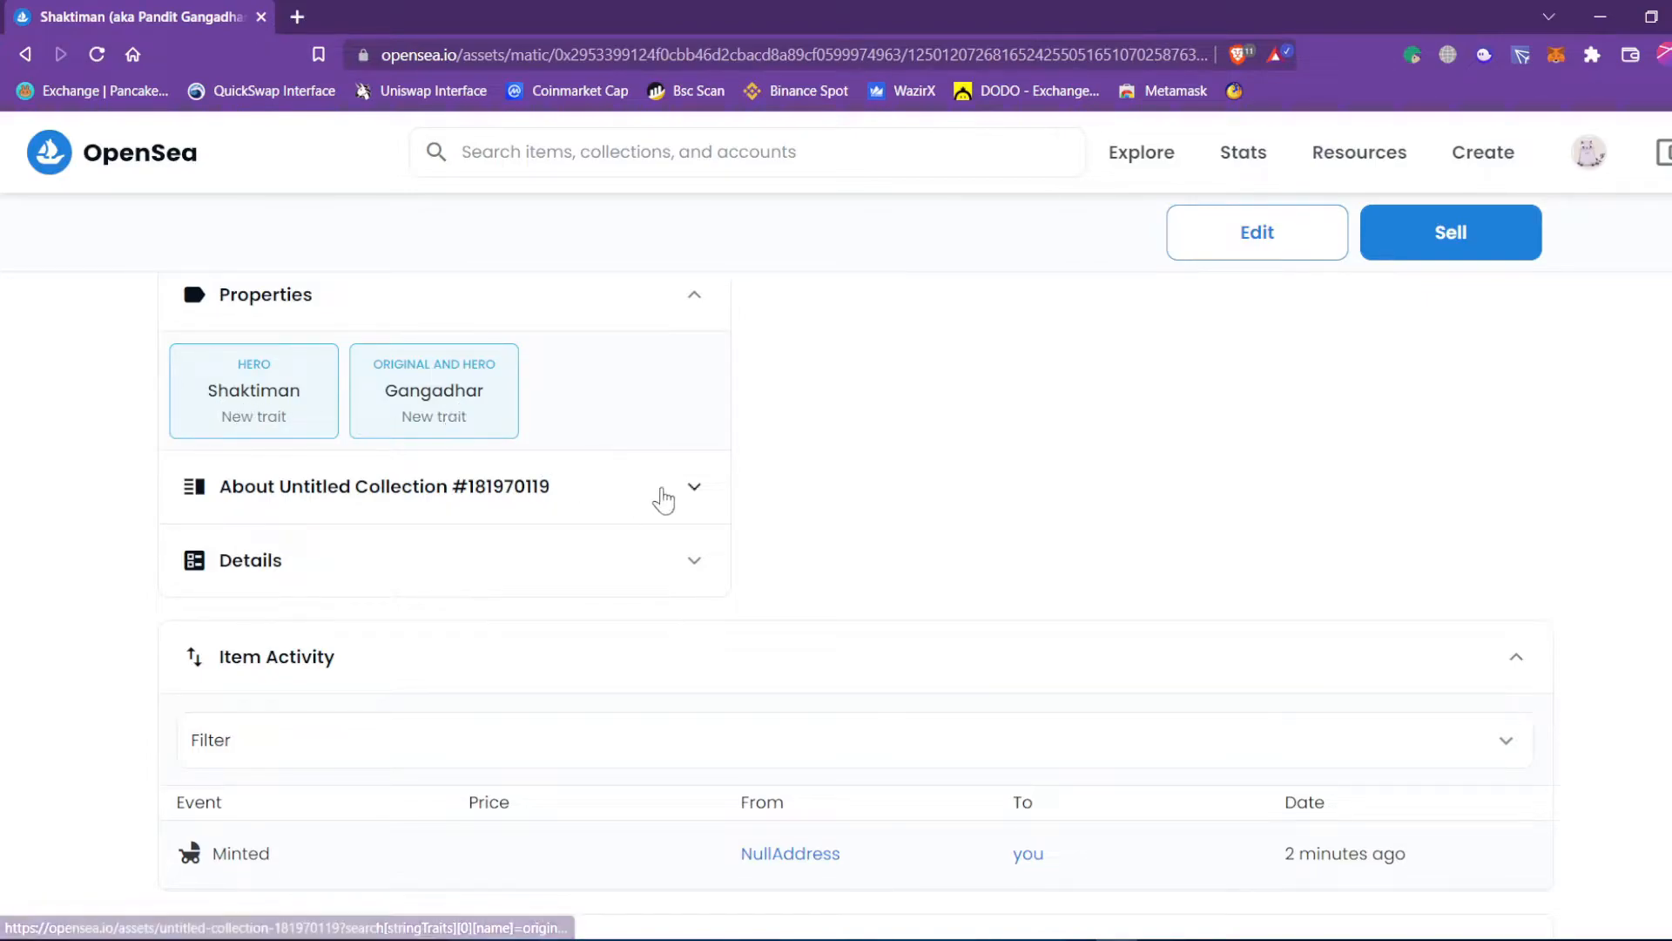
click(694, 490)
drag(188, 560, 510, 585)
scroll(546, 568, down, 1)
scroll(546, 568, up, 4)
scroll(523, 700, up, 5)
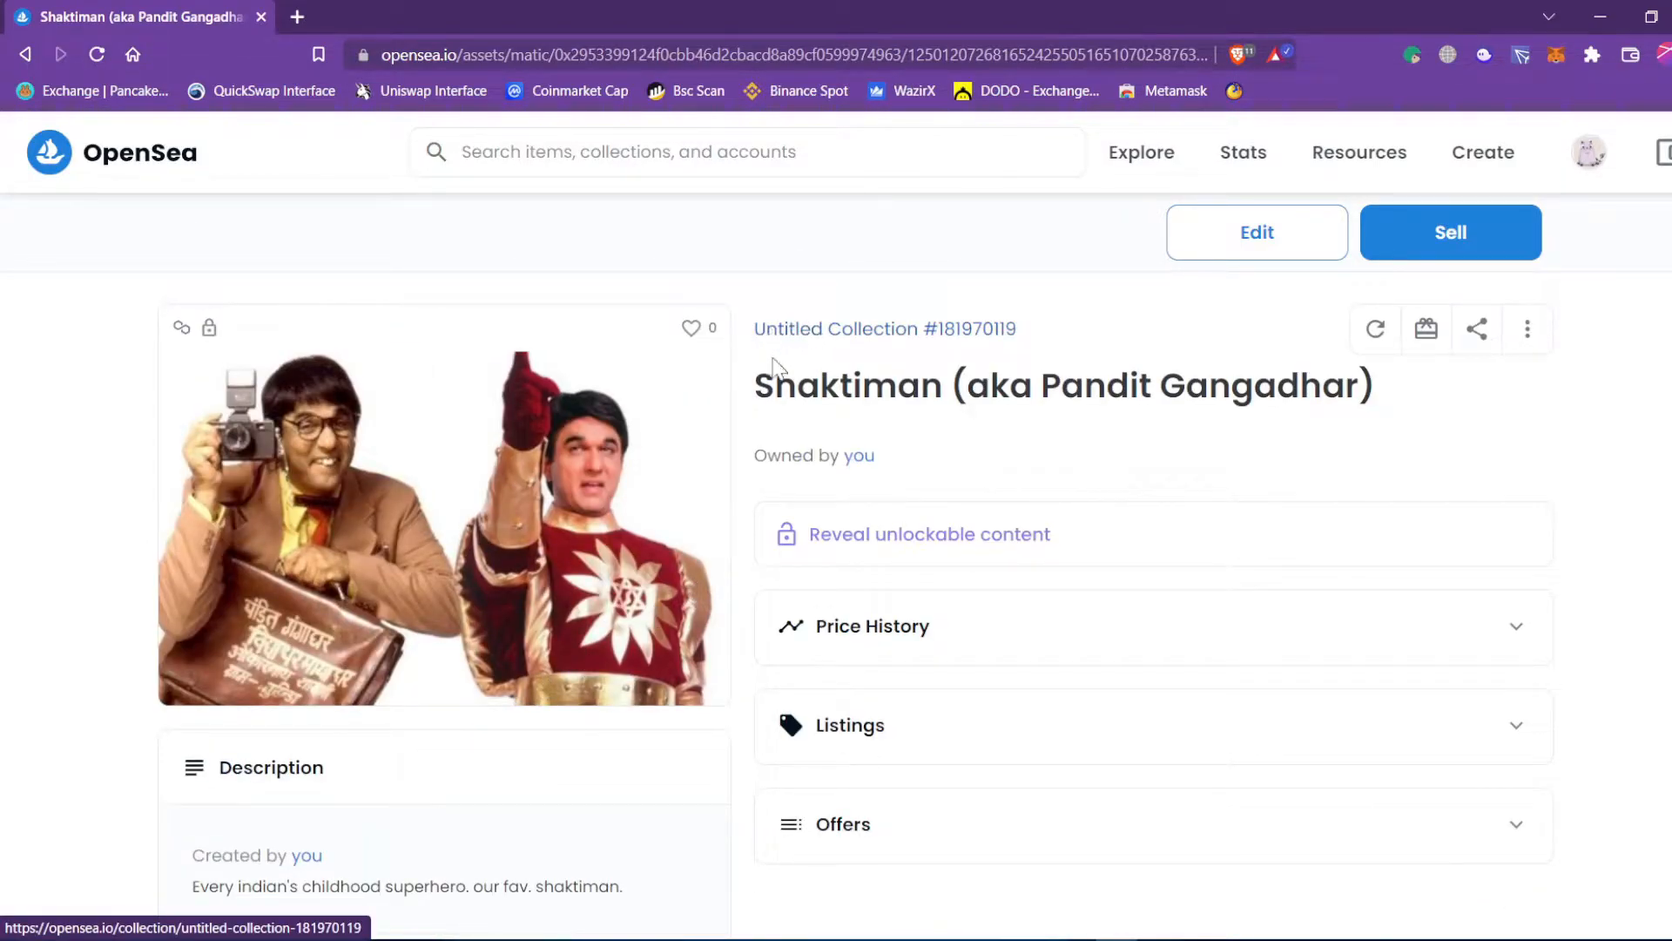
scroll(777, 431, down, 10)
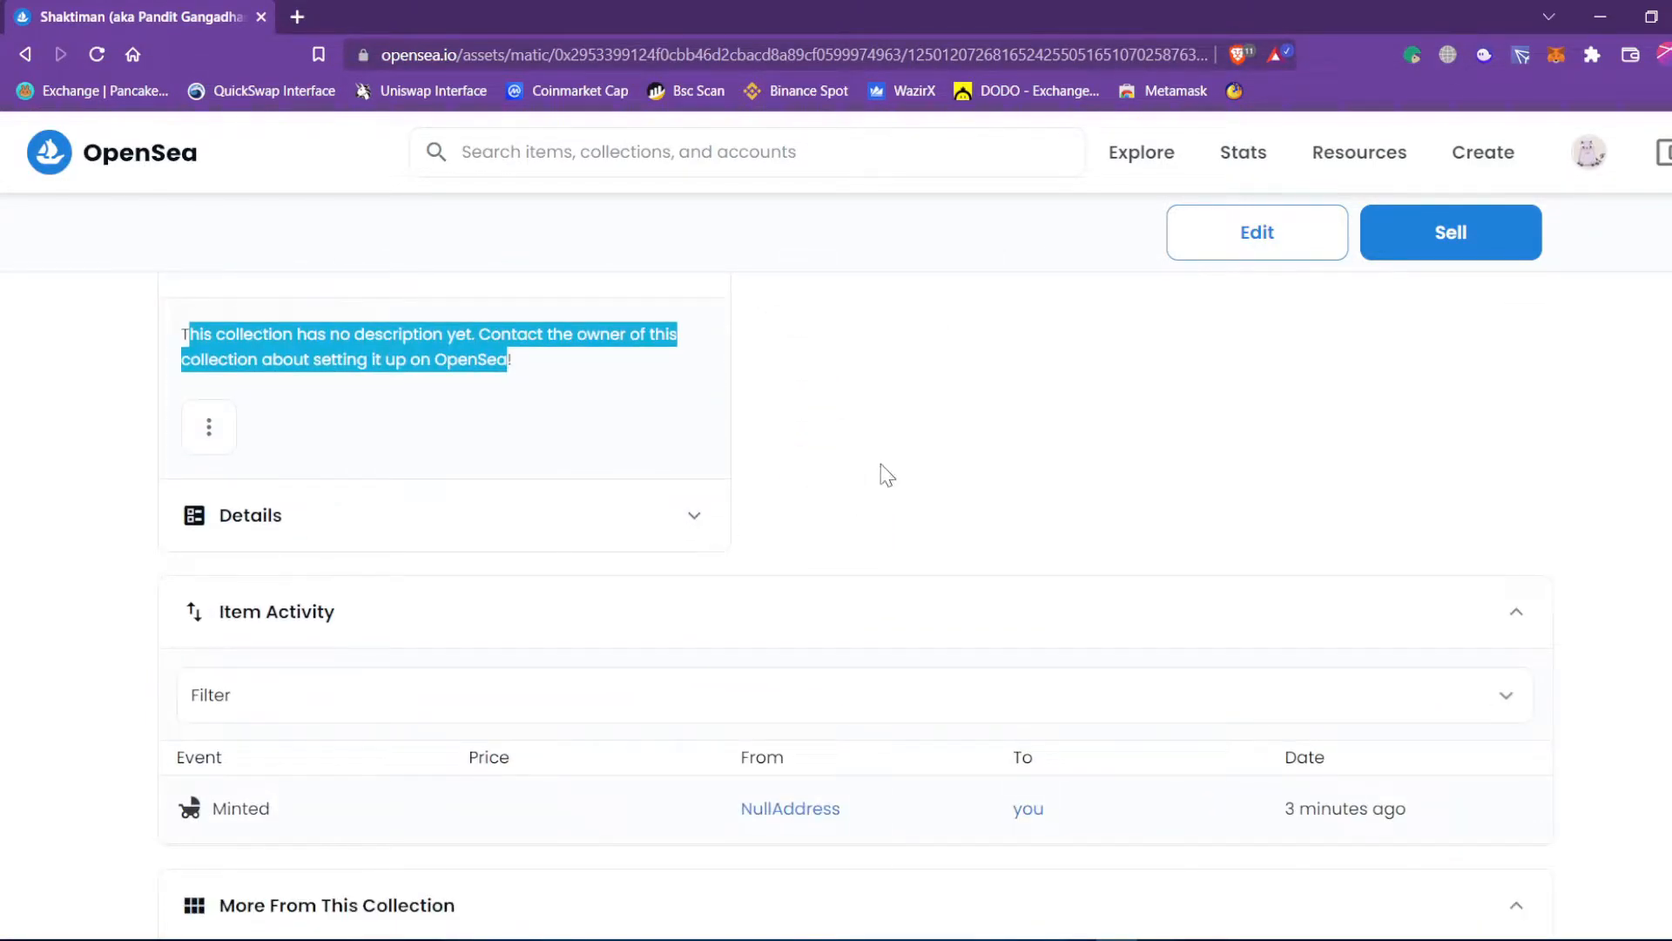
click(889, 475)
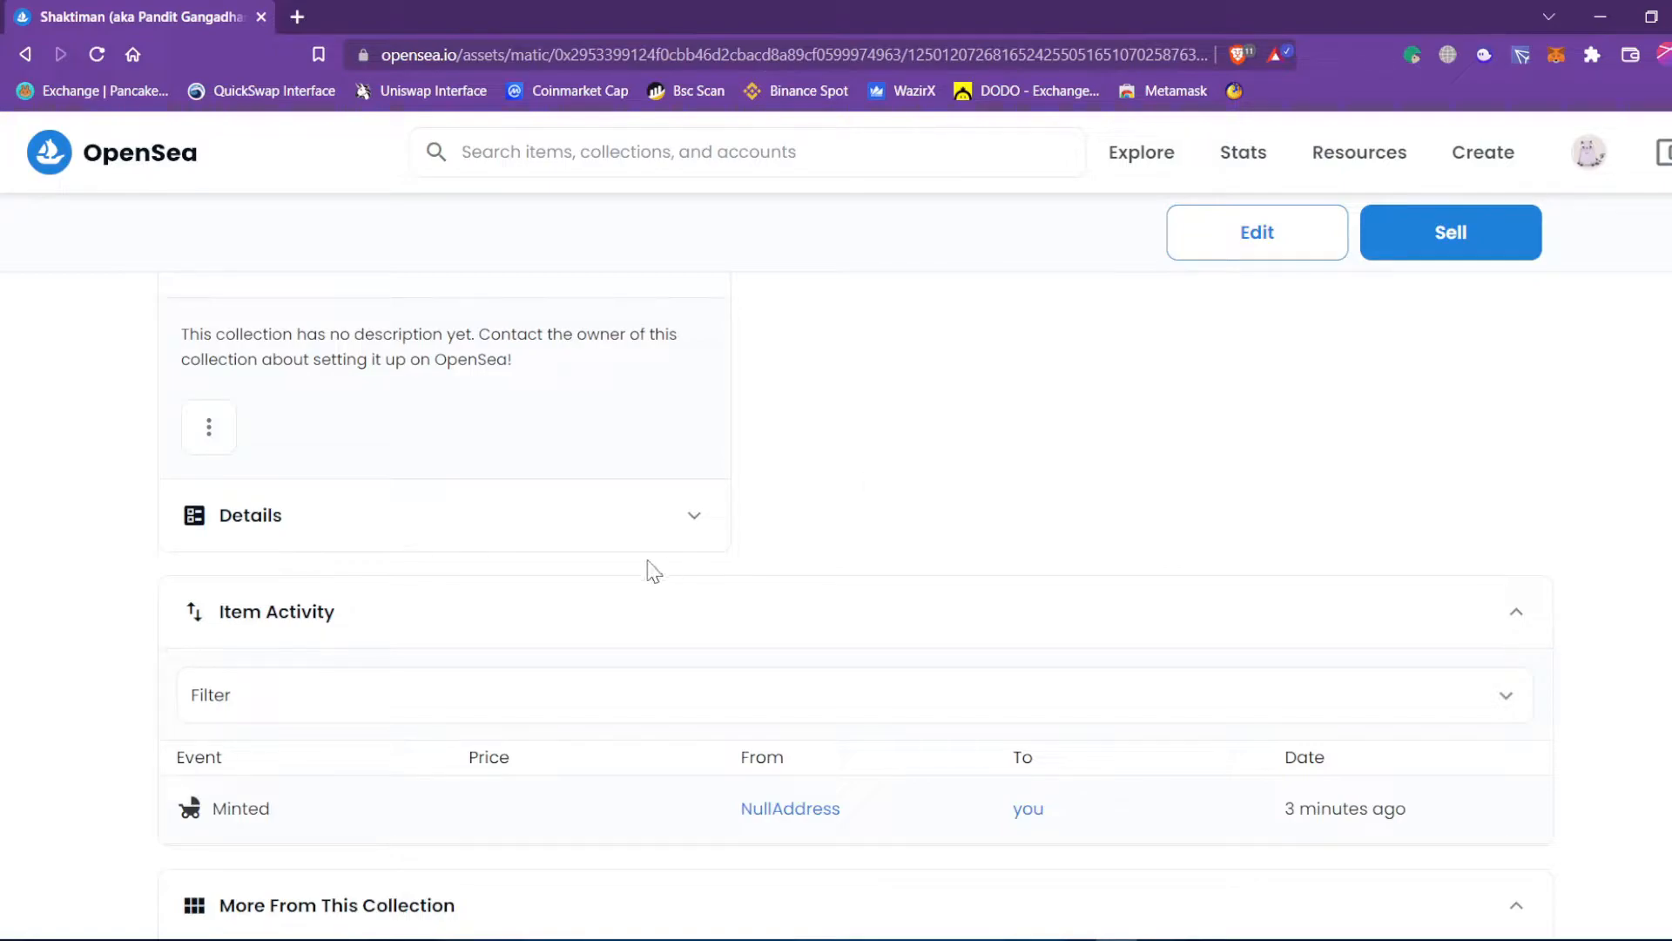
click(686, 529)
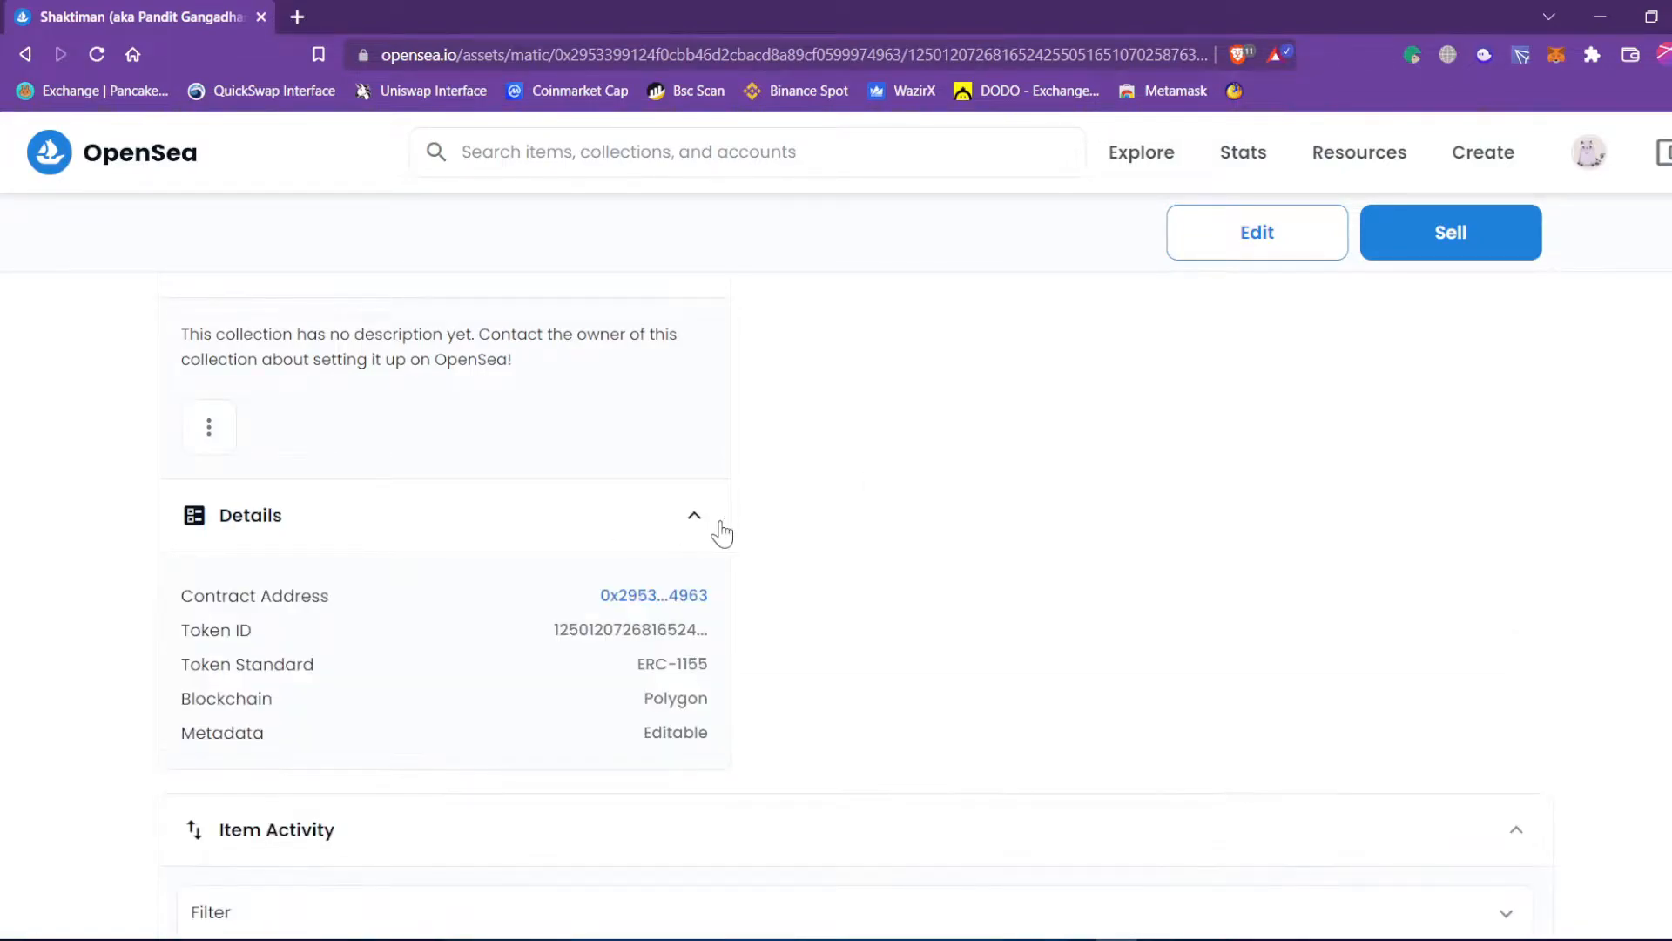
scroll(765, 526, down, 1)
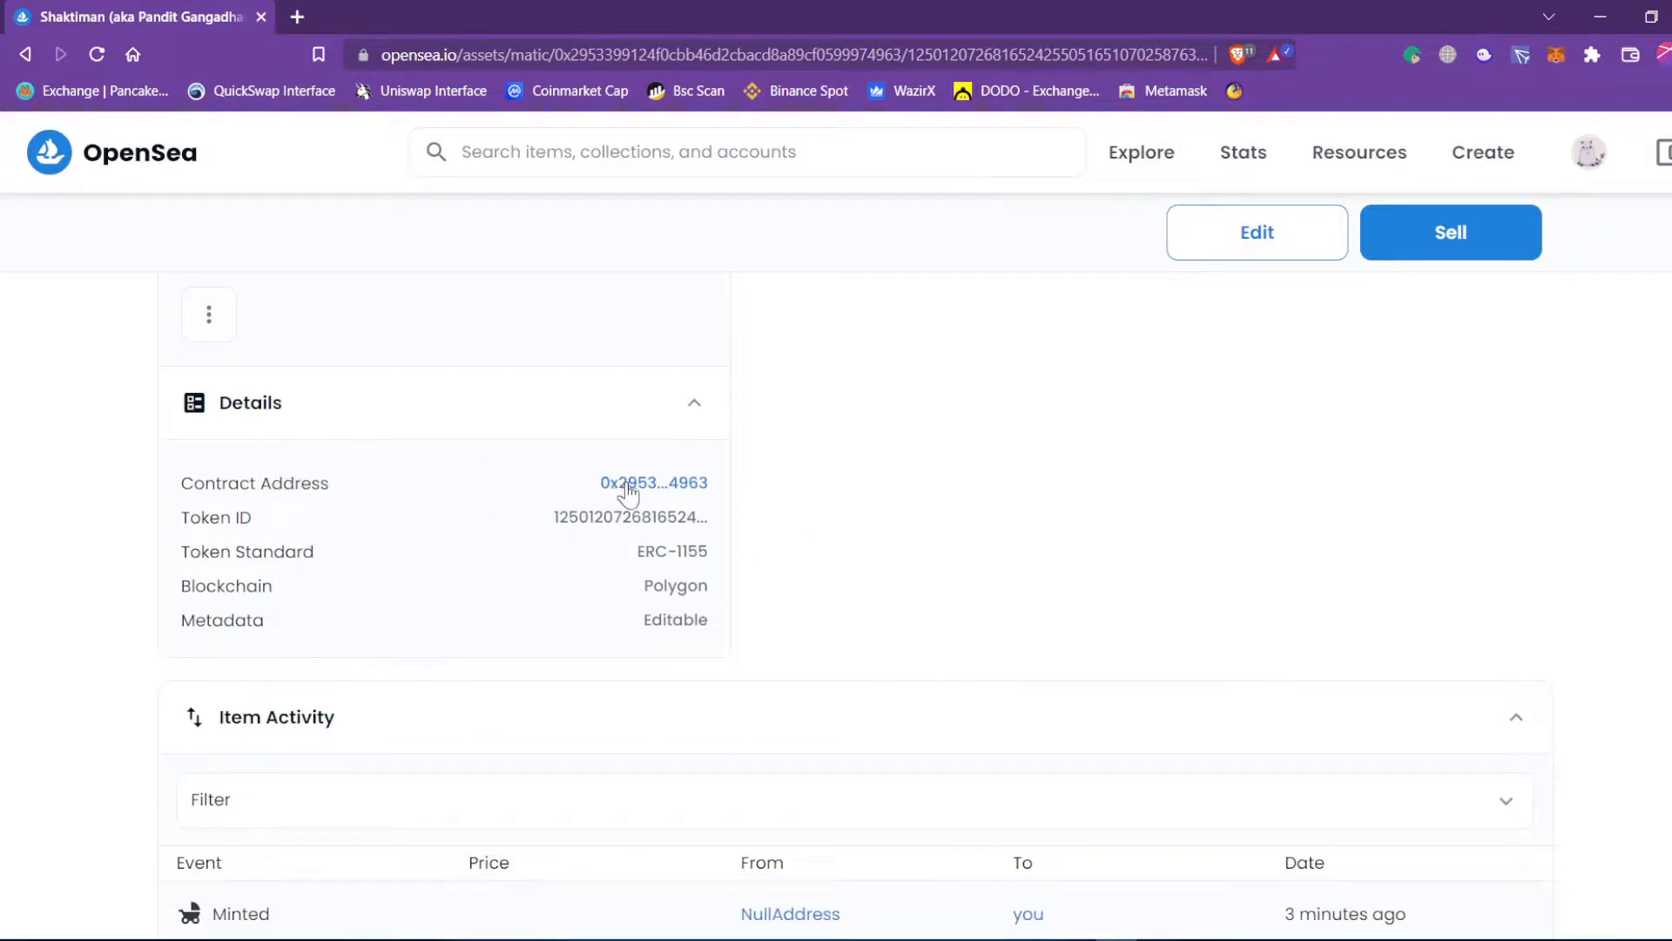
Open the contract address on Polygonscan in a new tab, close the duplicate, and return to Shaktiman.
middle_click(627, 484)
right_click(628, 481)
click(662, 497)
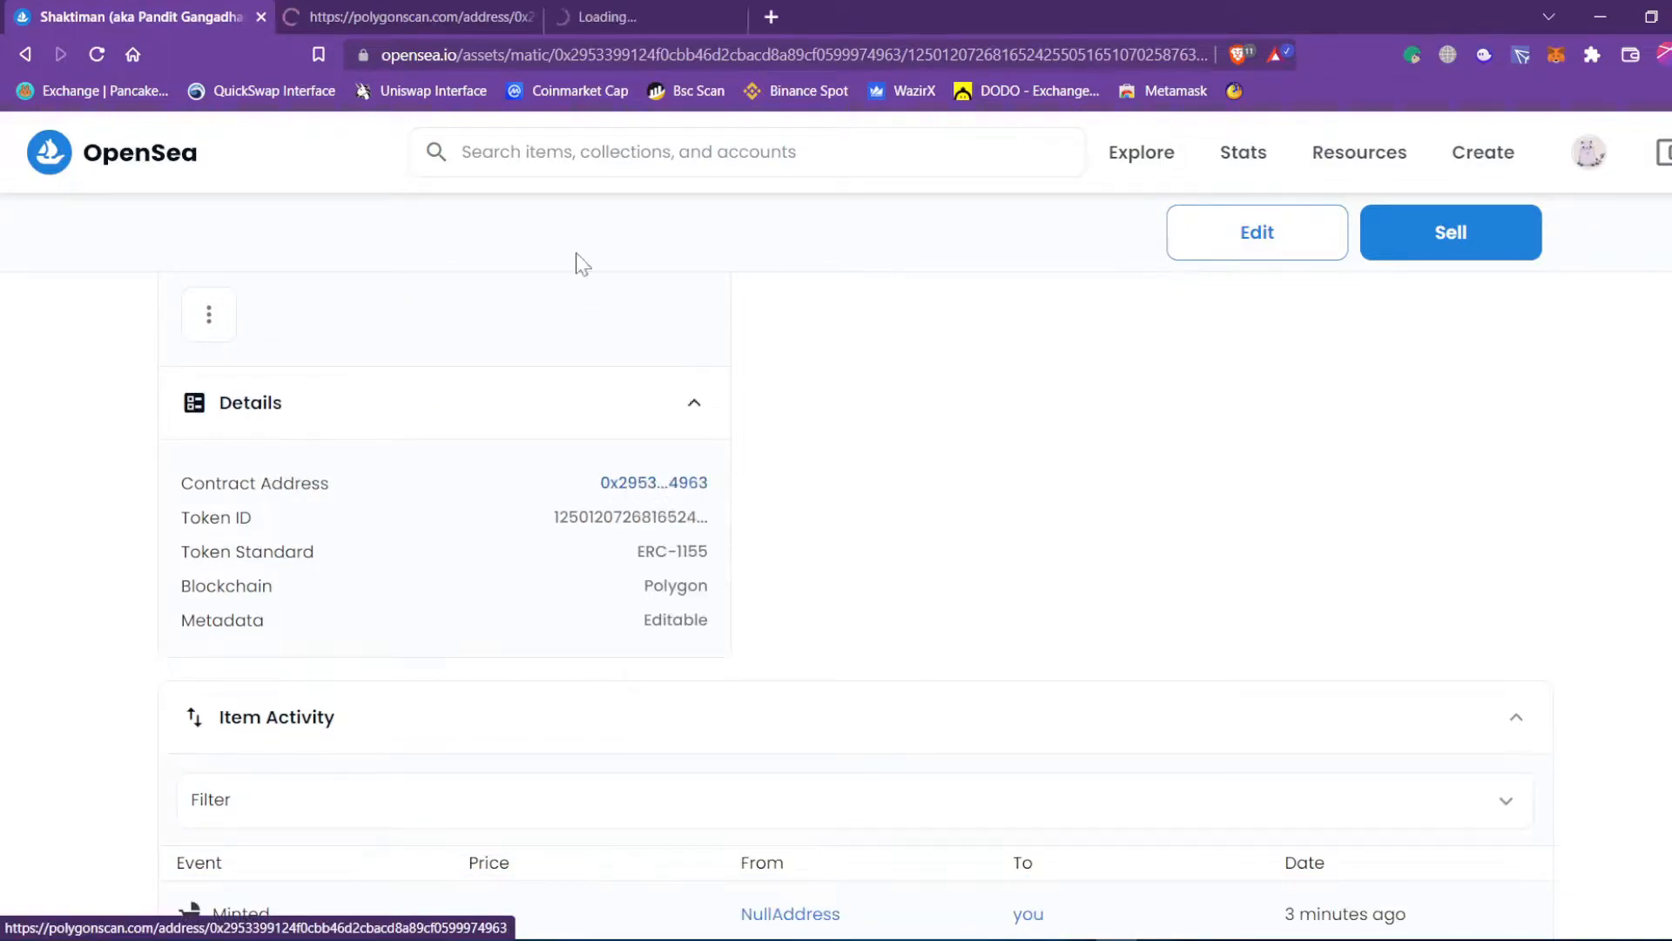
middle_click(449, 7)
click(449, 7)
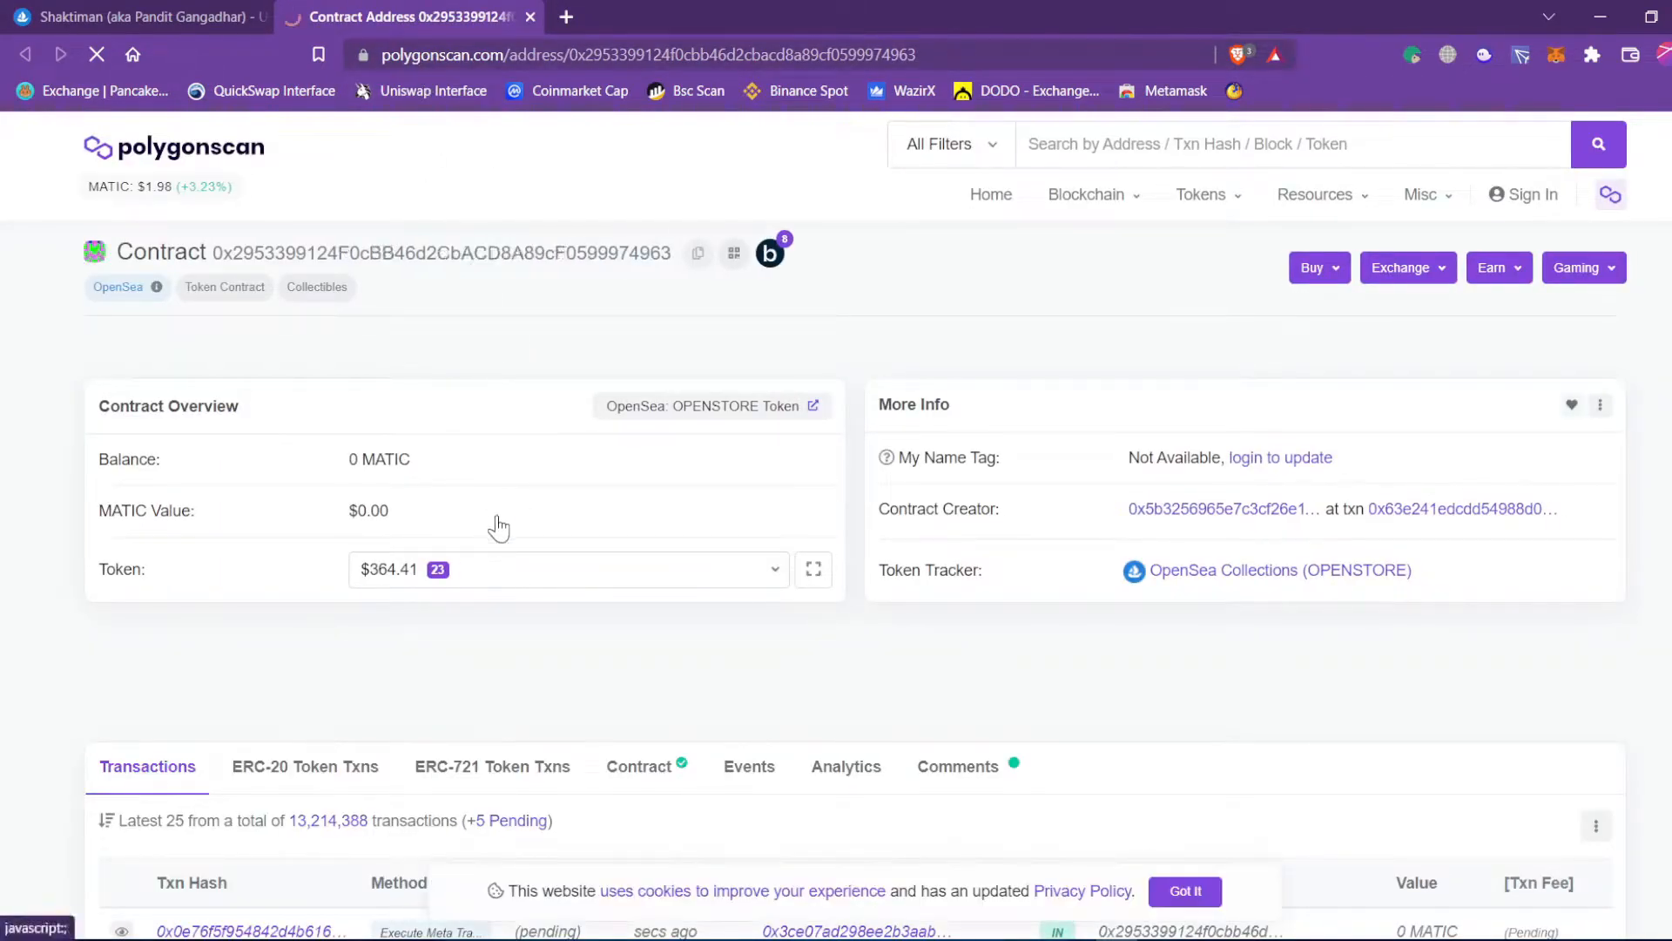
click(135, 16)
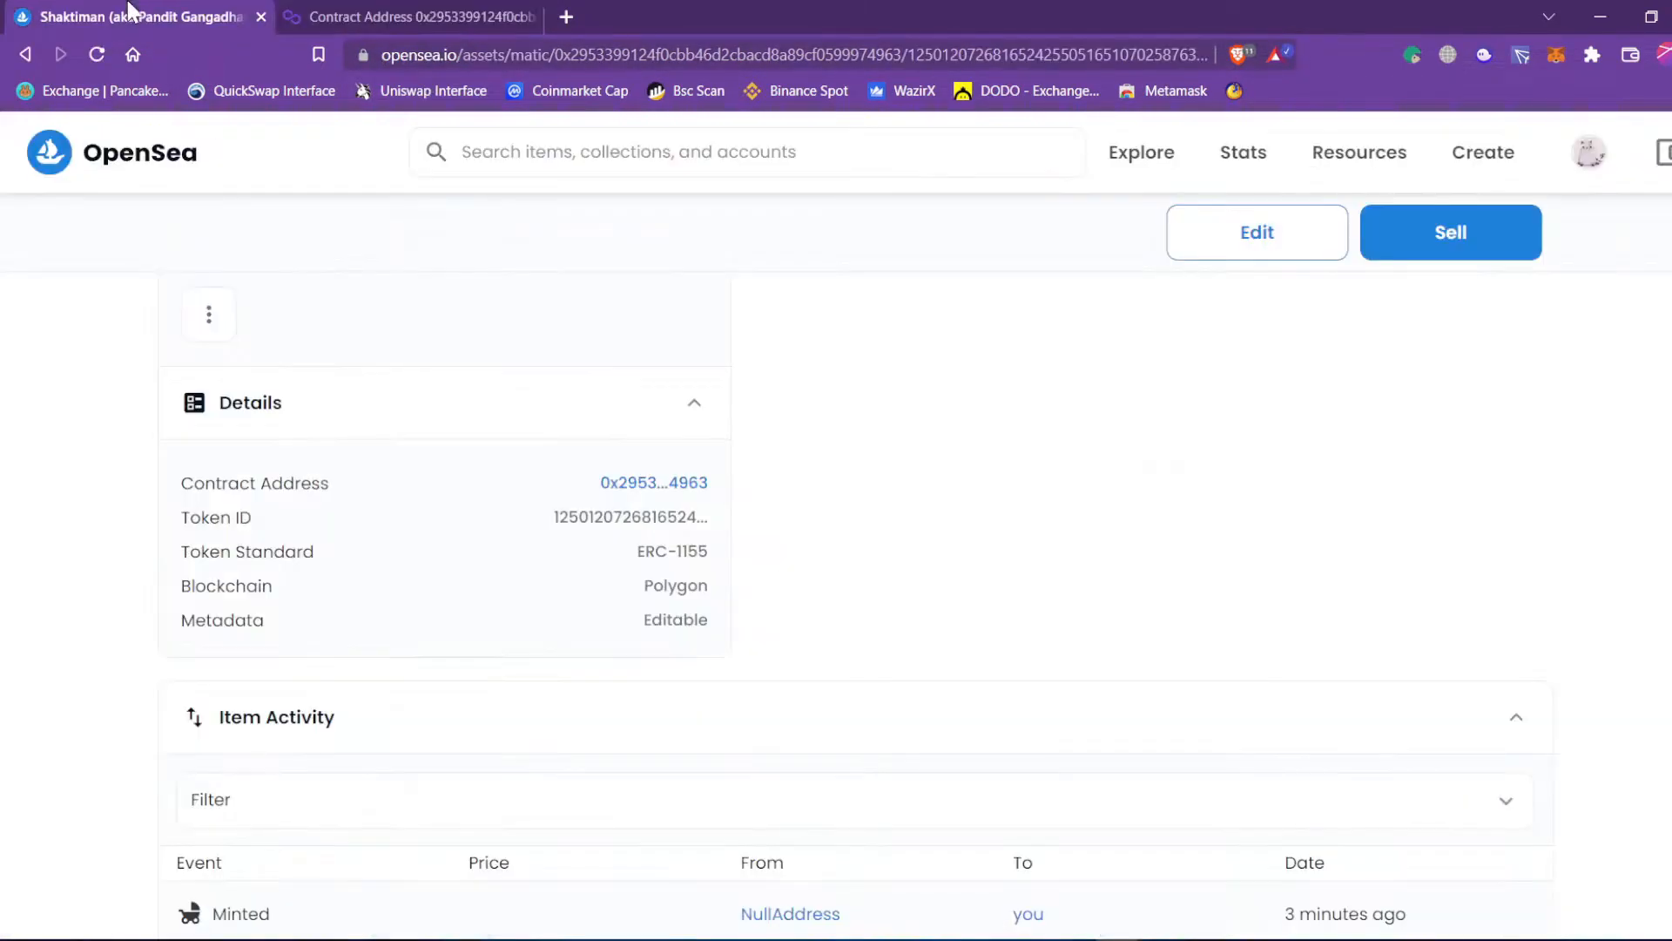
click(629, 485)
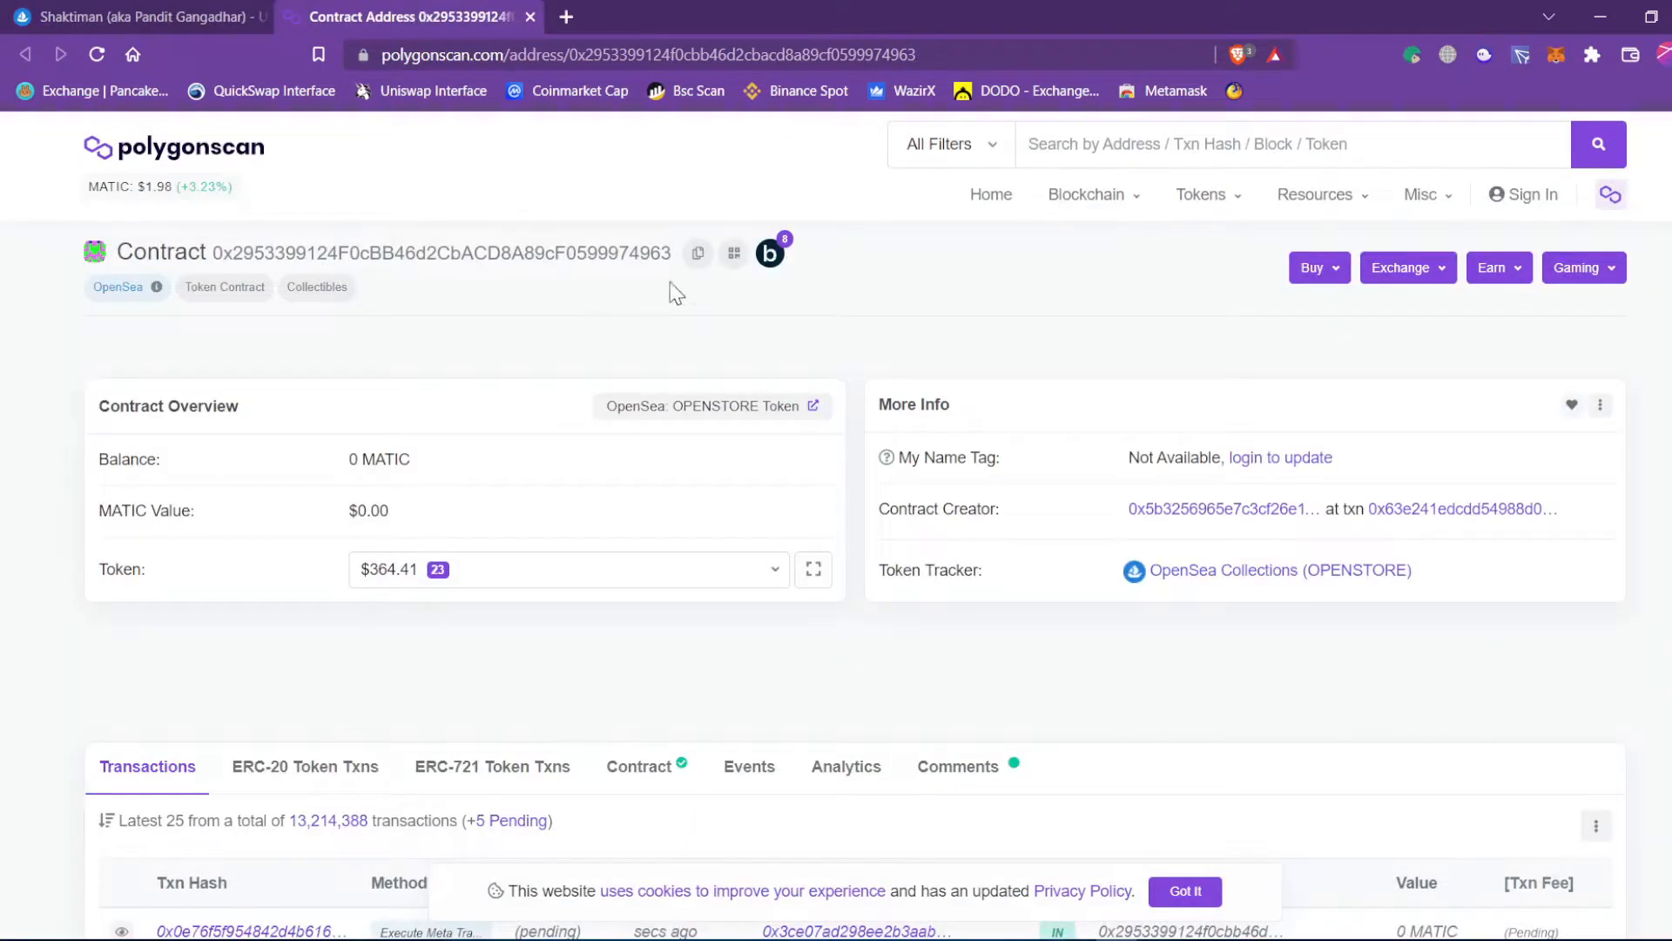
click(191, 9)
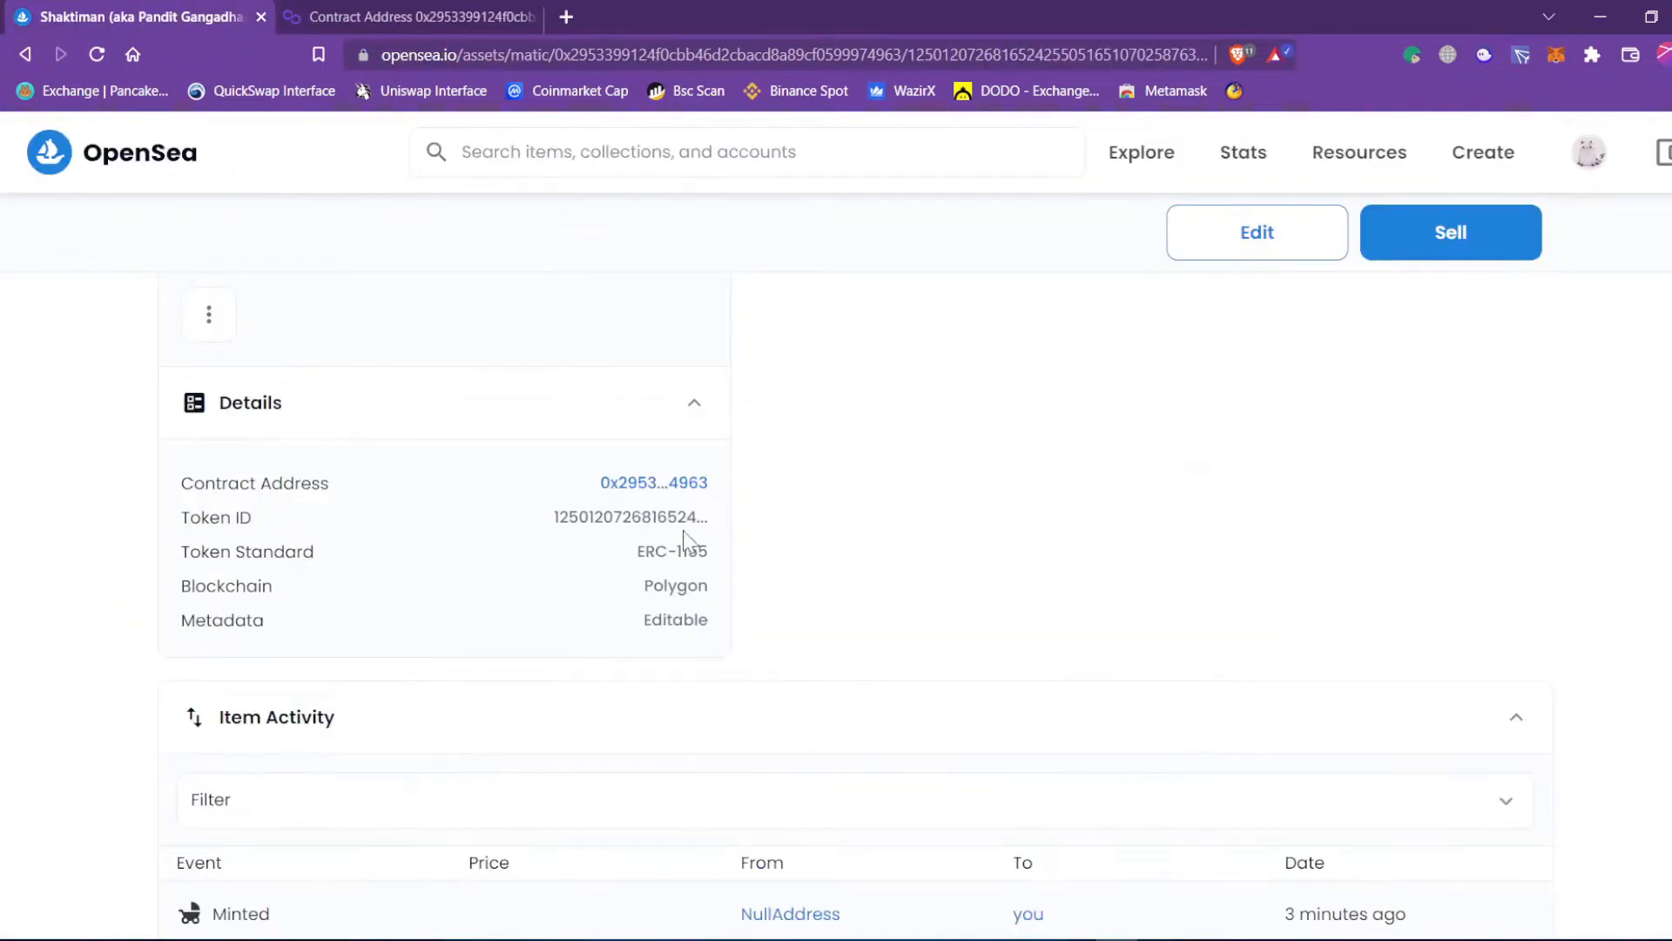
Dismiss the page menu and highlight the ERC-1155 token standard in Details.
right_click(596, 523)
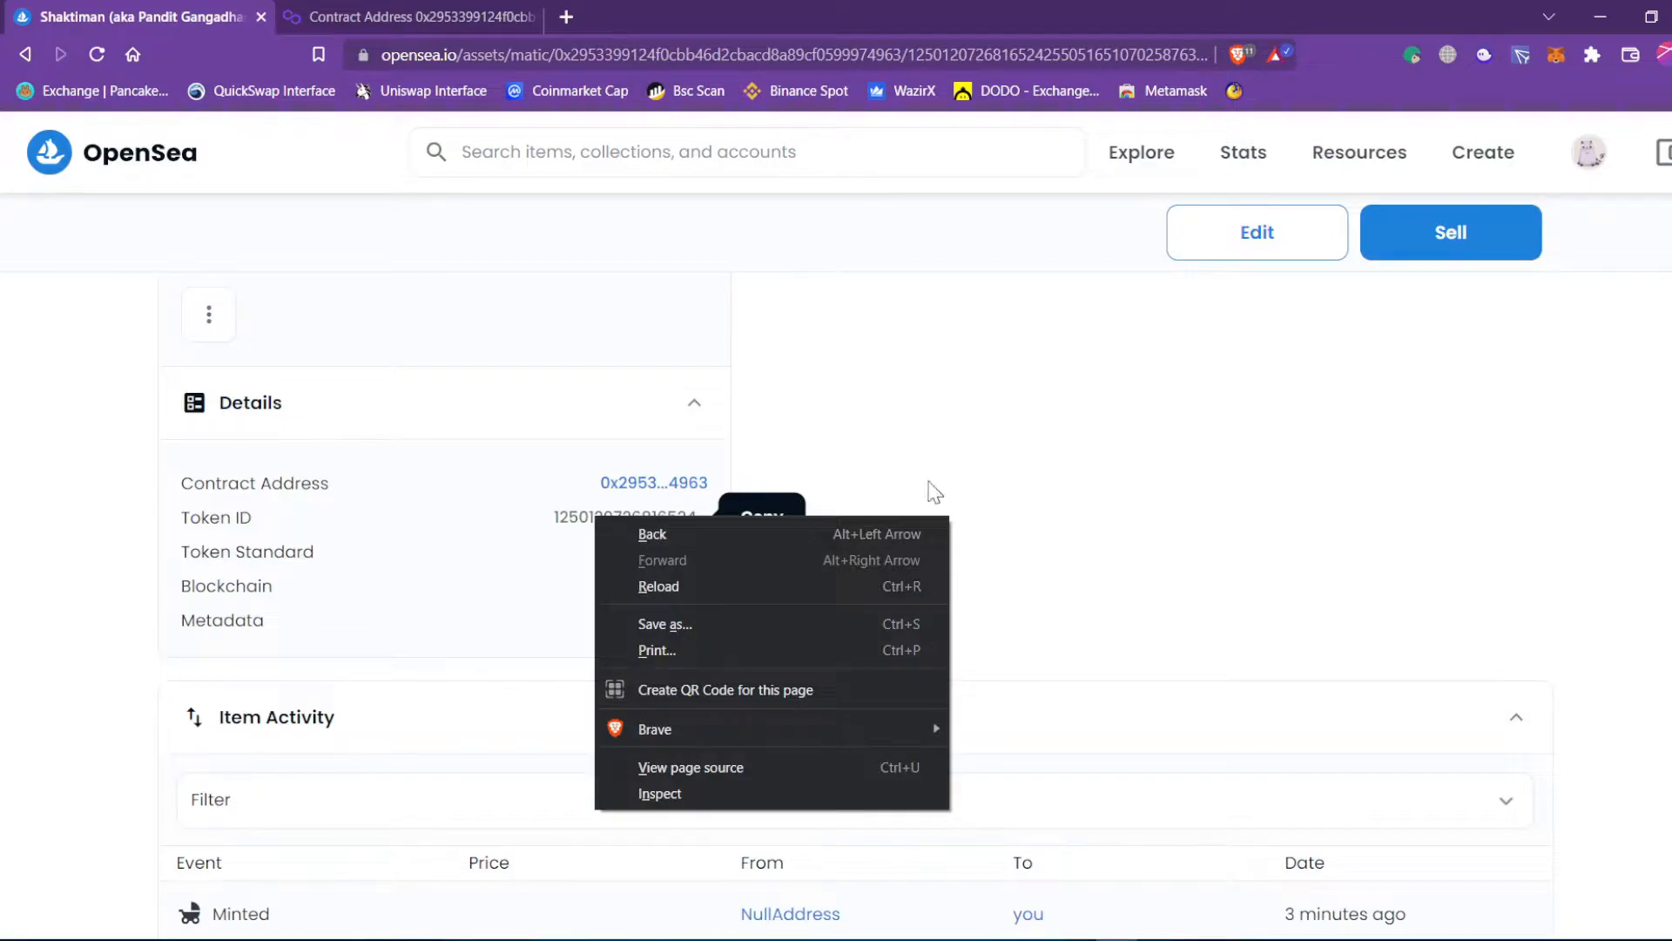
click(855, 497)
drag(639, 560, 728, 567)
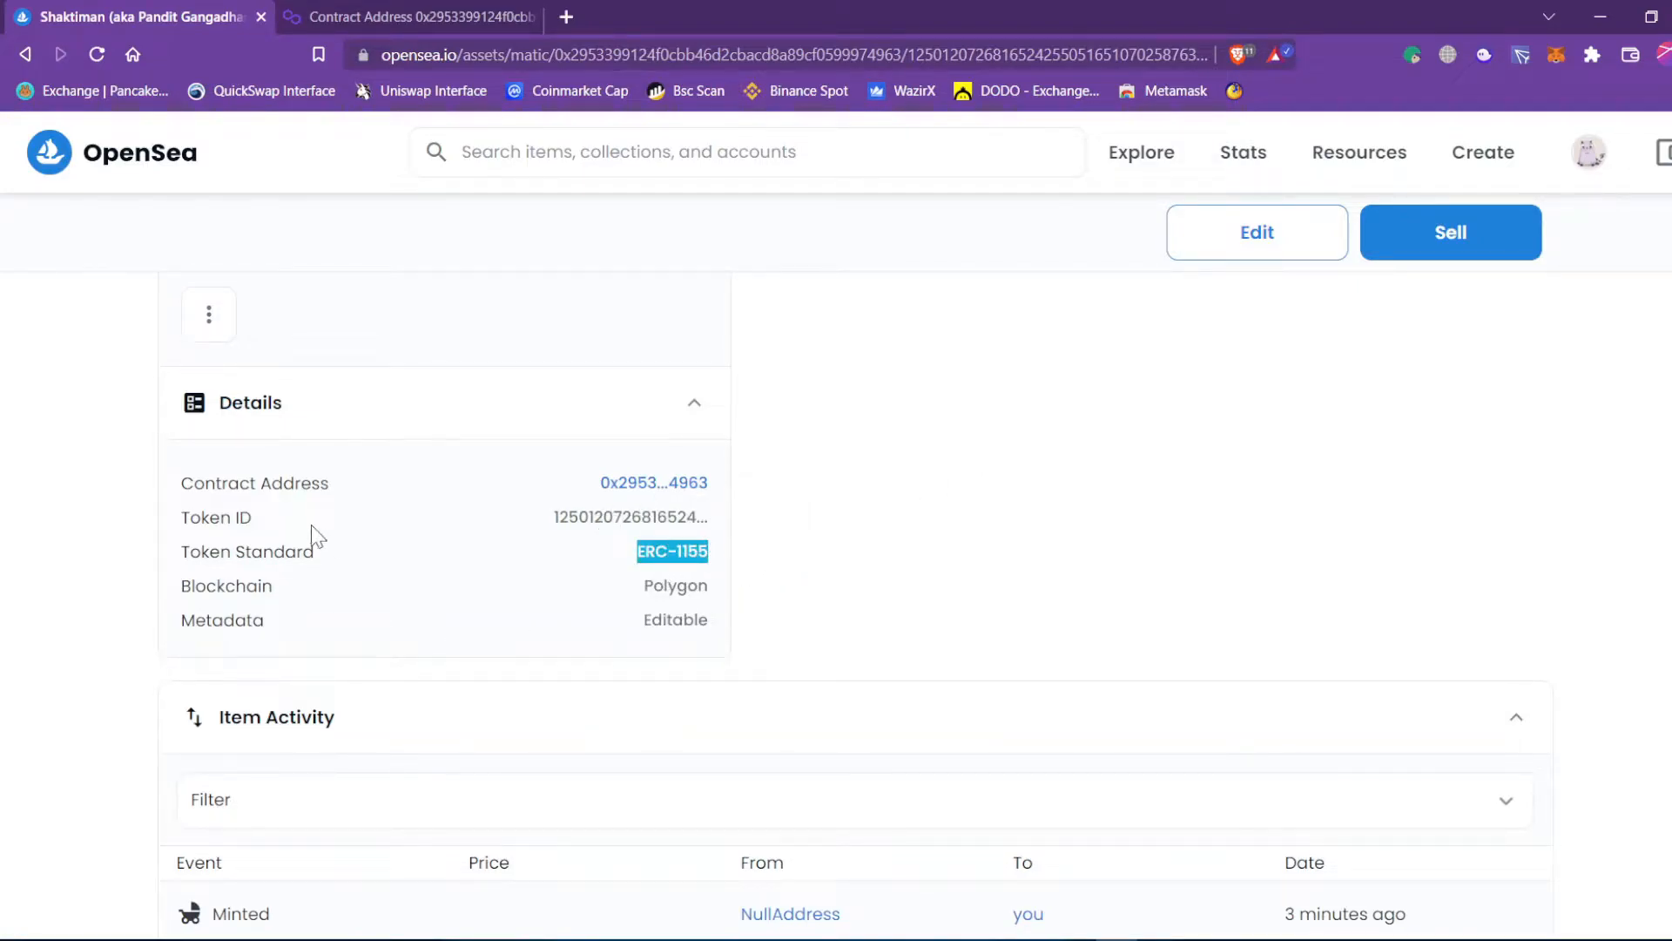
click(383, 576)
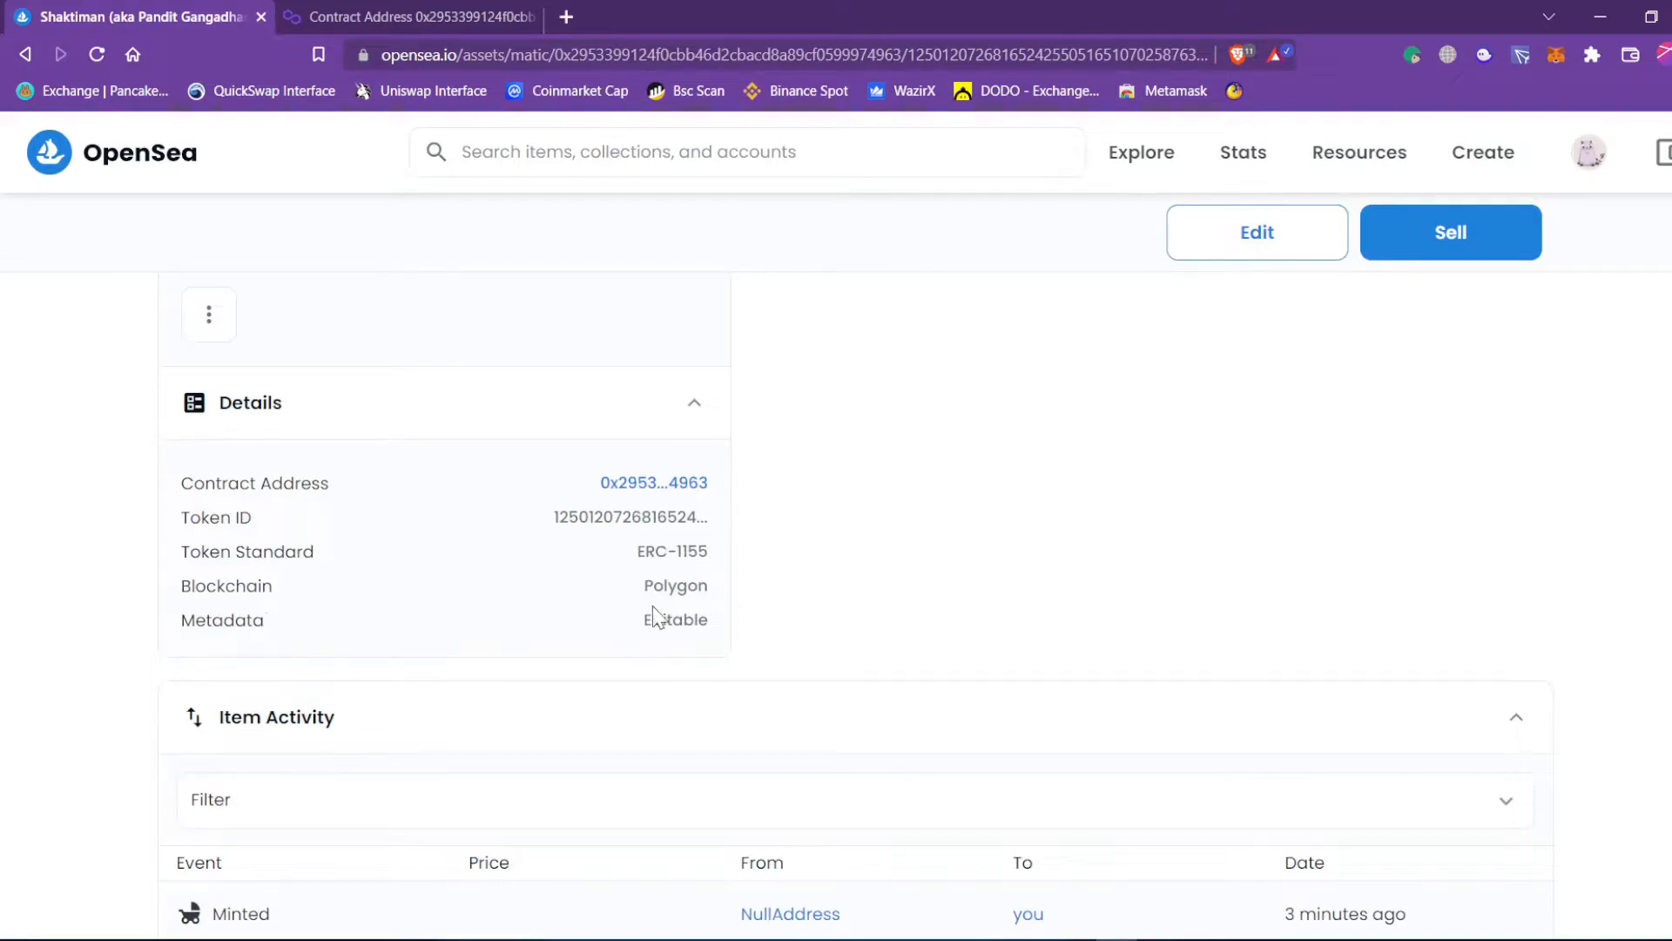
Review Item Activity, highlighting the Minted event and collapsing and re-expanding the section.
scroll(1026, 468, up, 2)
scroll(1026, 467, up, 5)
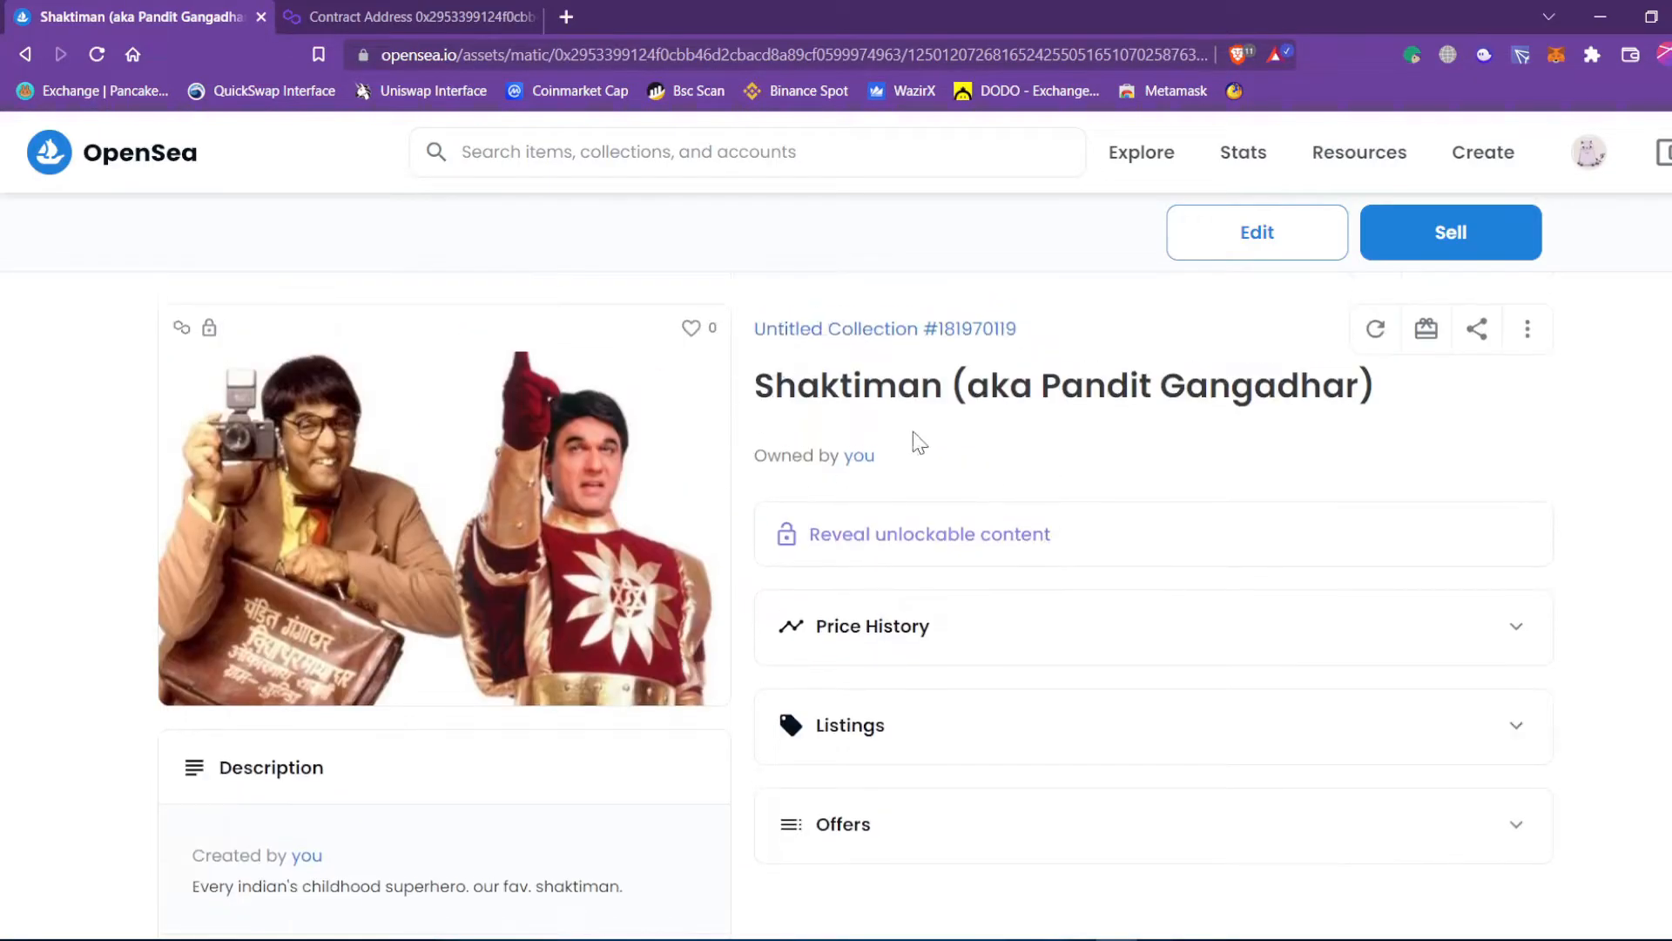
scroll(636, 839, down, 7)
scroll(926, 701, down, 5)
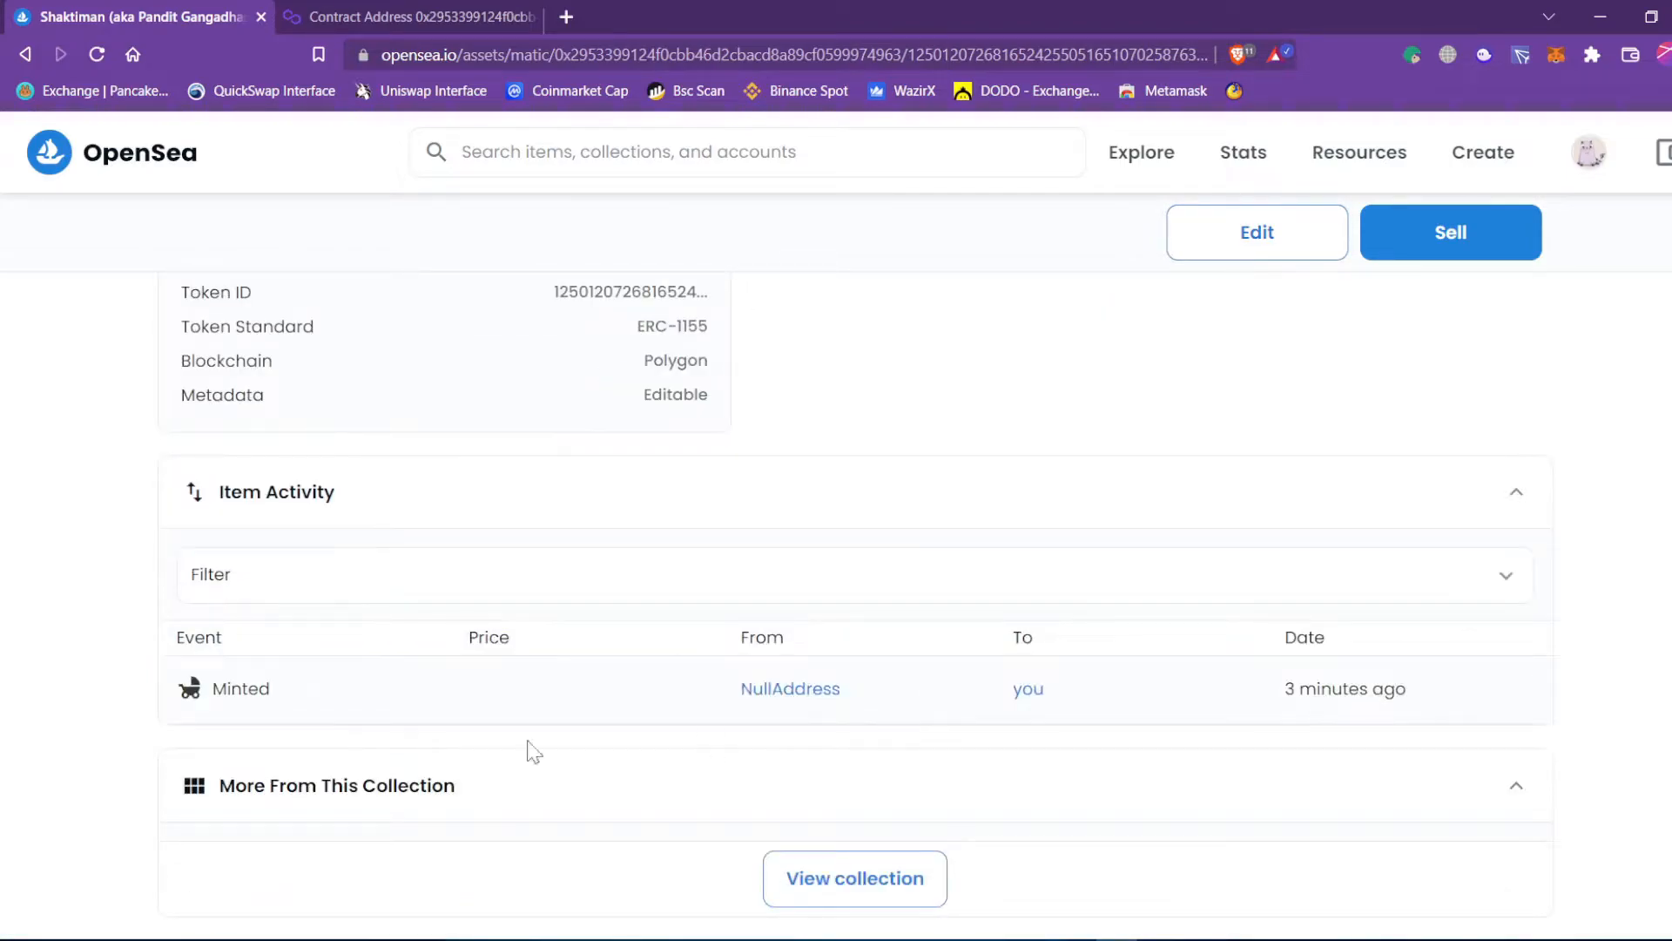
drag(224, 691, 321, 687)
click(928, 474)
click(928, 474)
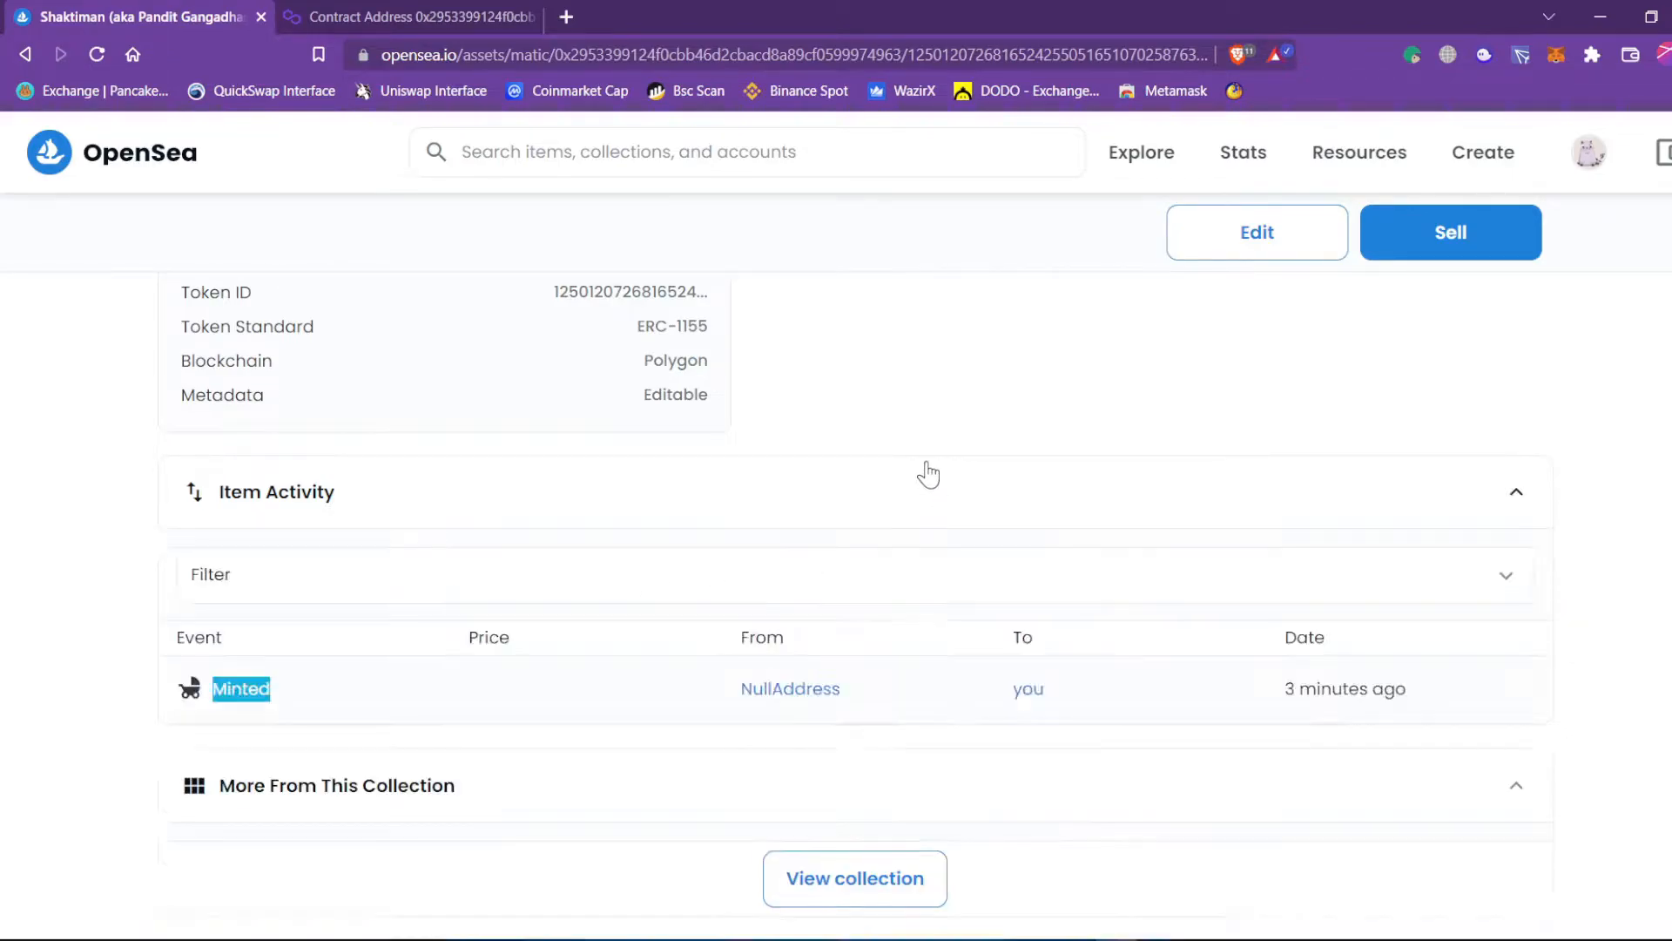
click(95, 572)
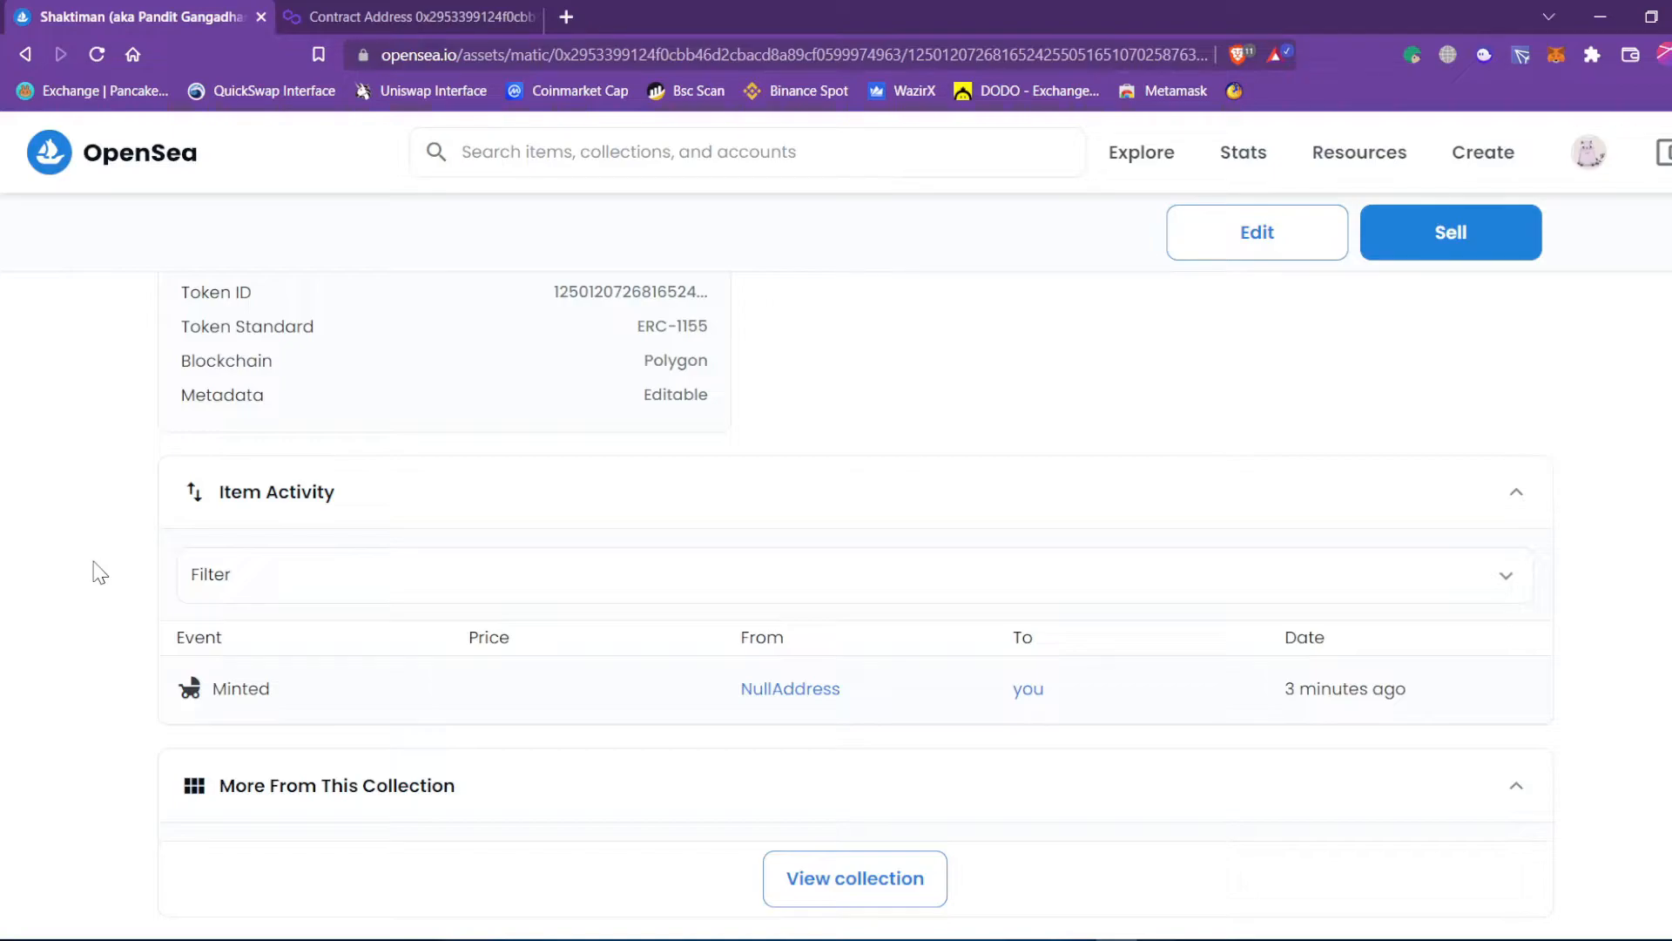
drag(300, 704, 212, 702)
click(90, 586)
scroll(807, 625, up, 5)
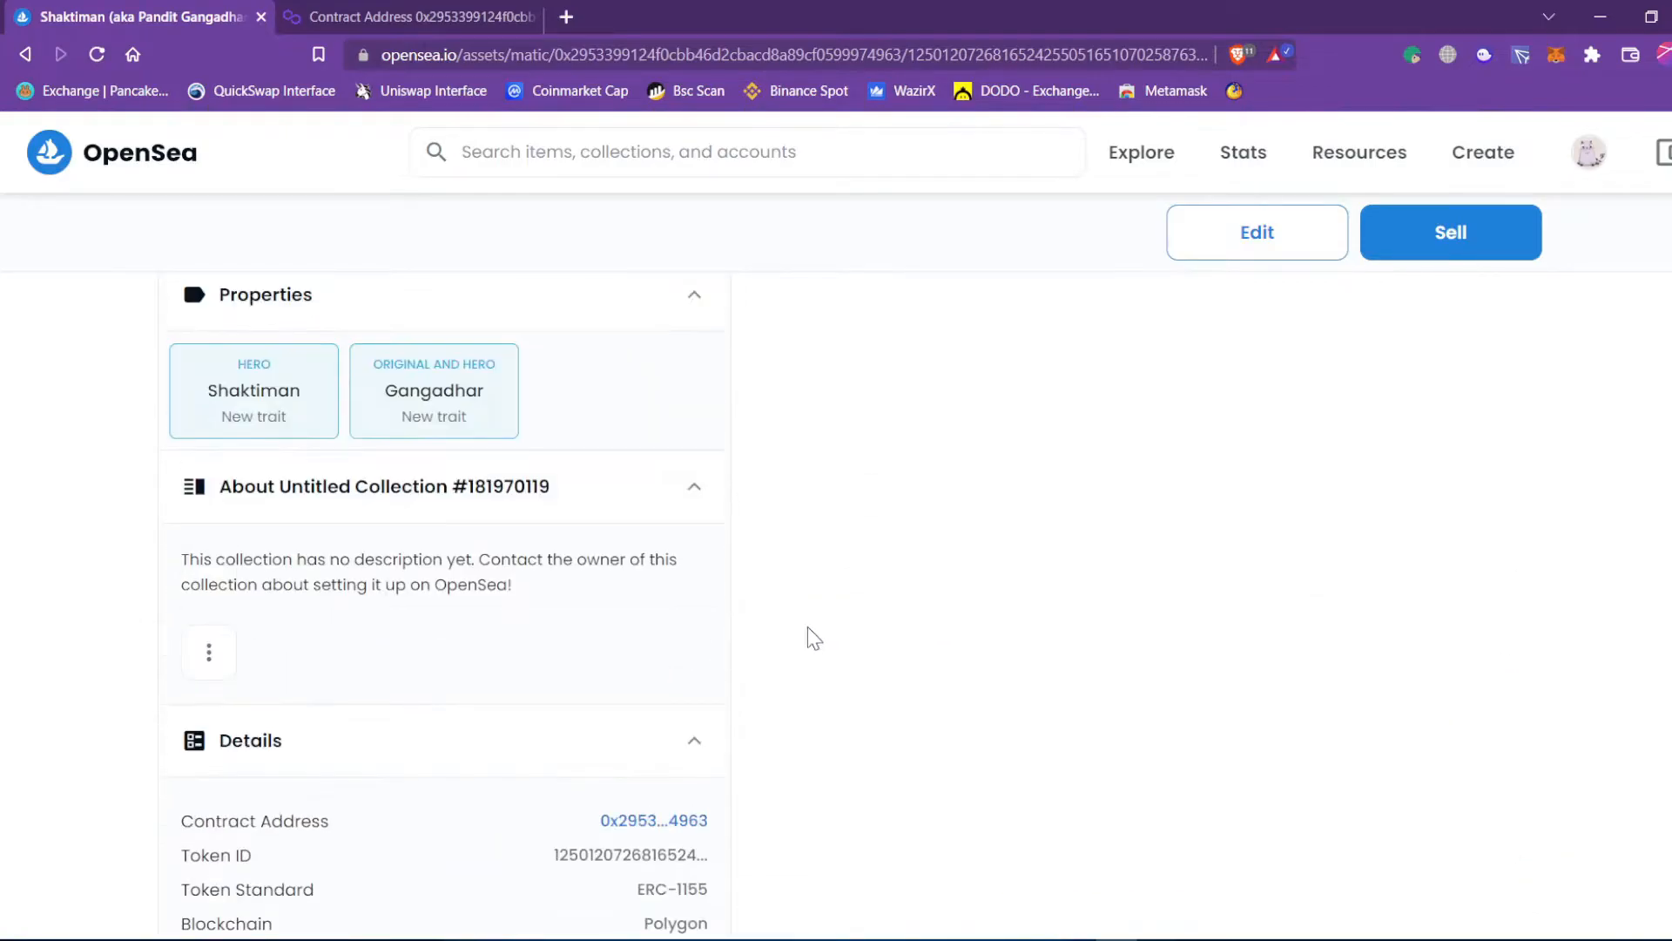
scroll(812, 624, up, 5)
scroll(812, 624, down, 6)
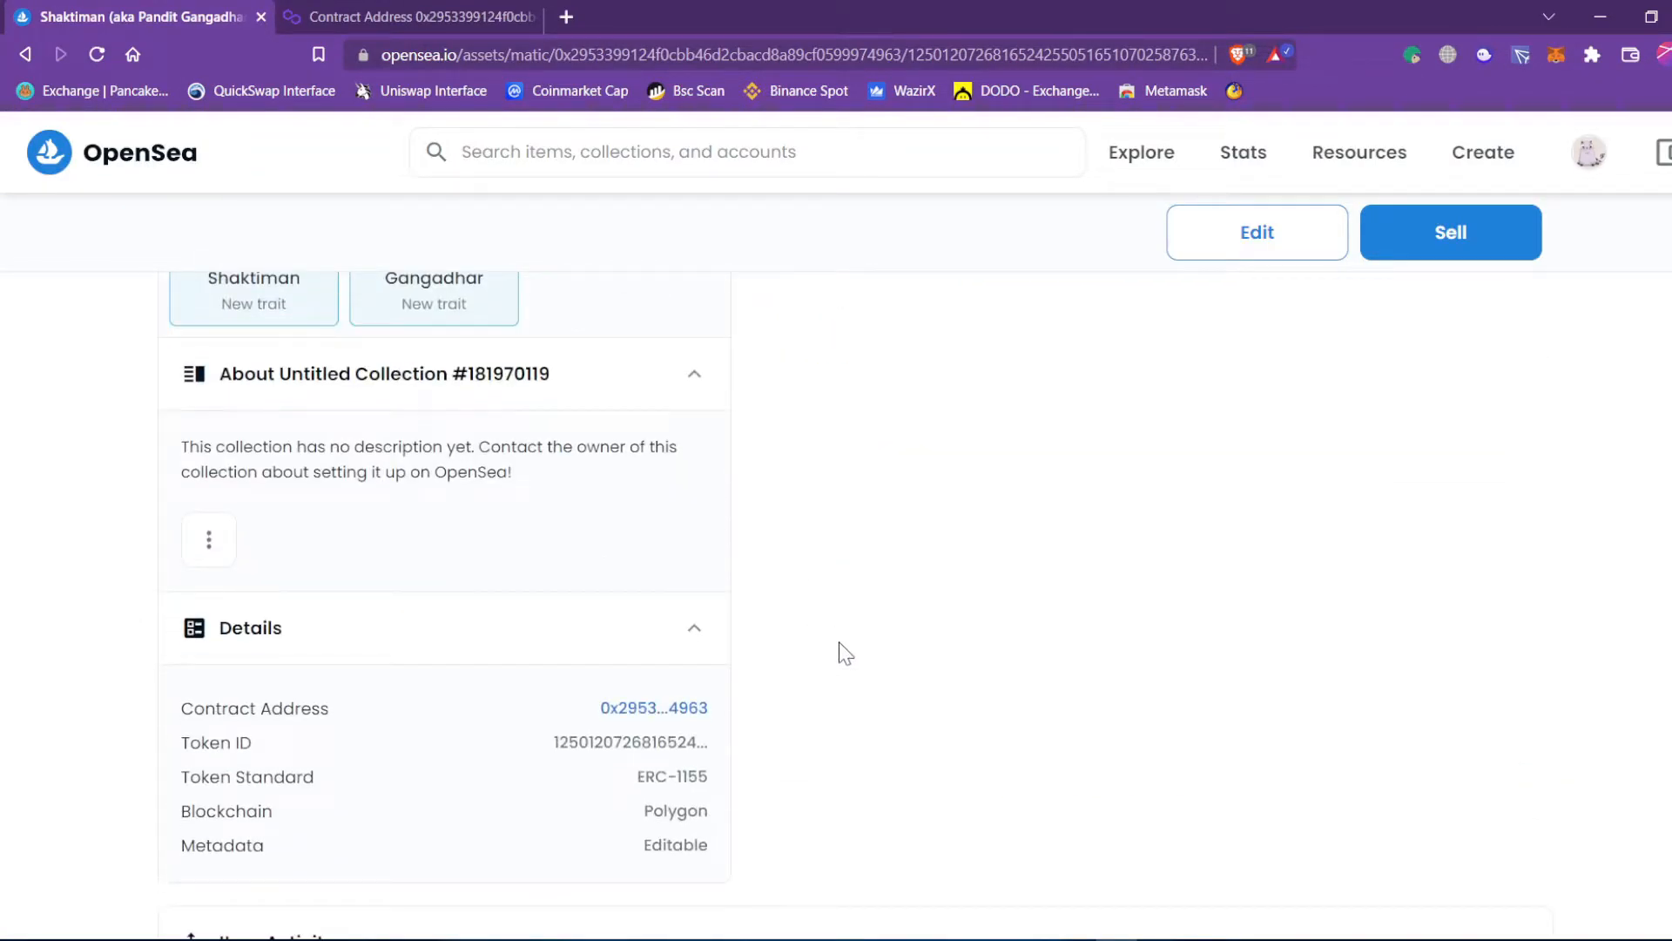
scroll(839, 654, down, 3)
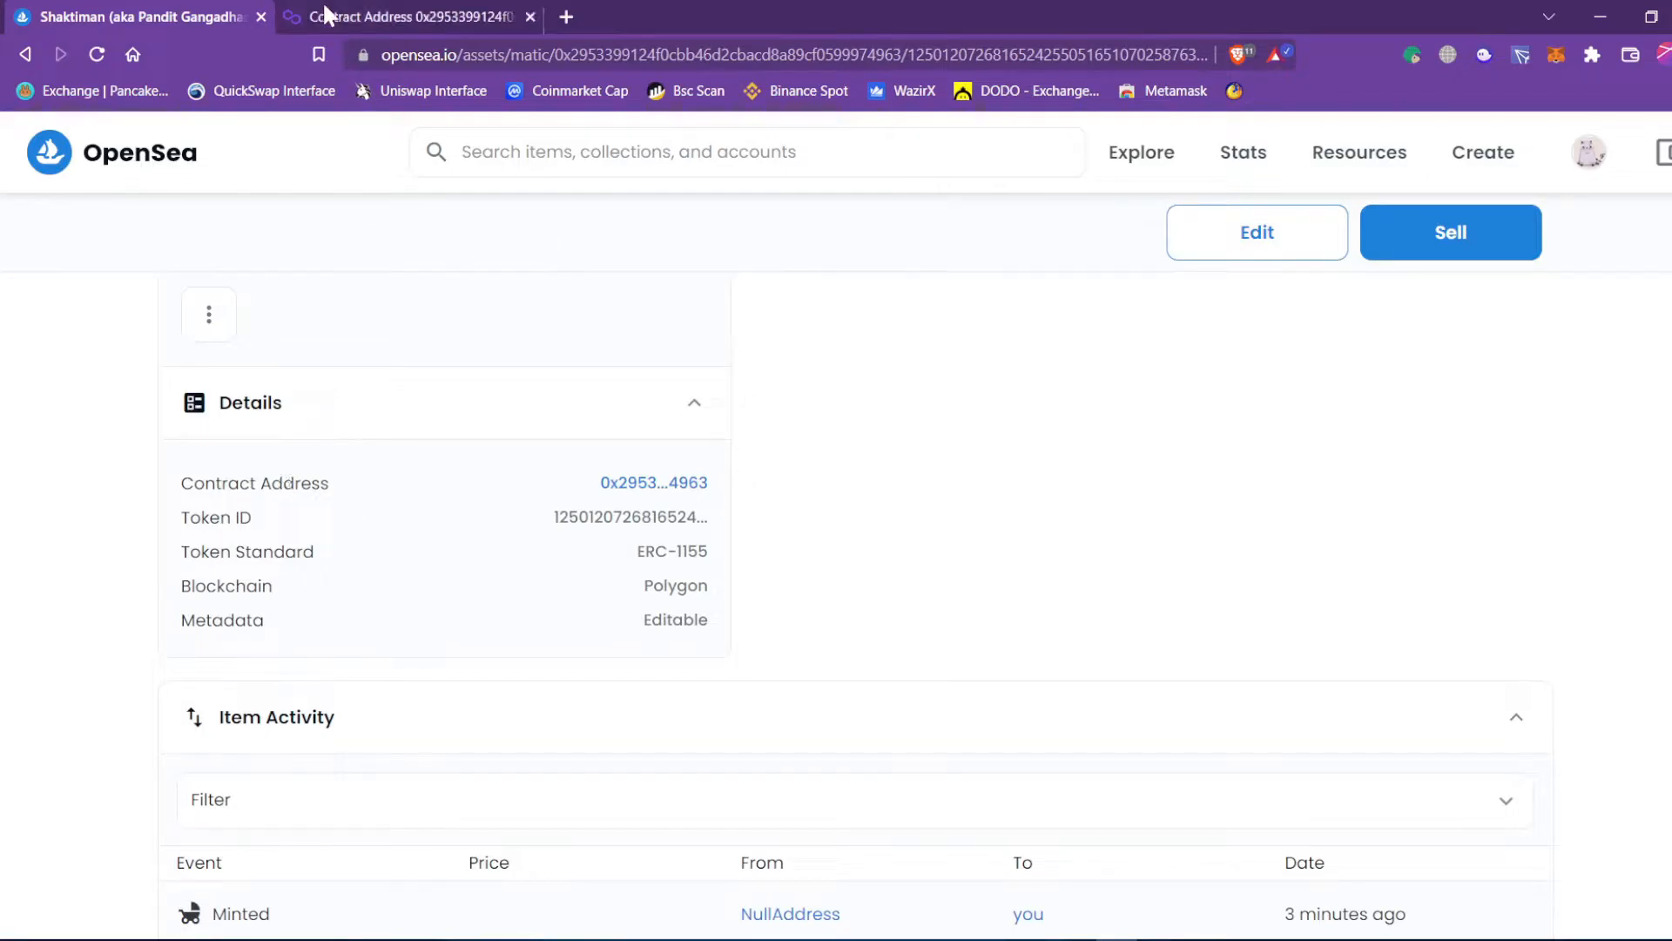
Select the full contract address on Polygonscan, then recheck the Minted event on OpenSea.
click(323, 11)
drag(214, 252, 675, 270)
click(140, 16)
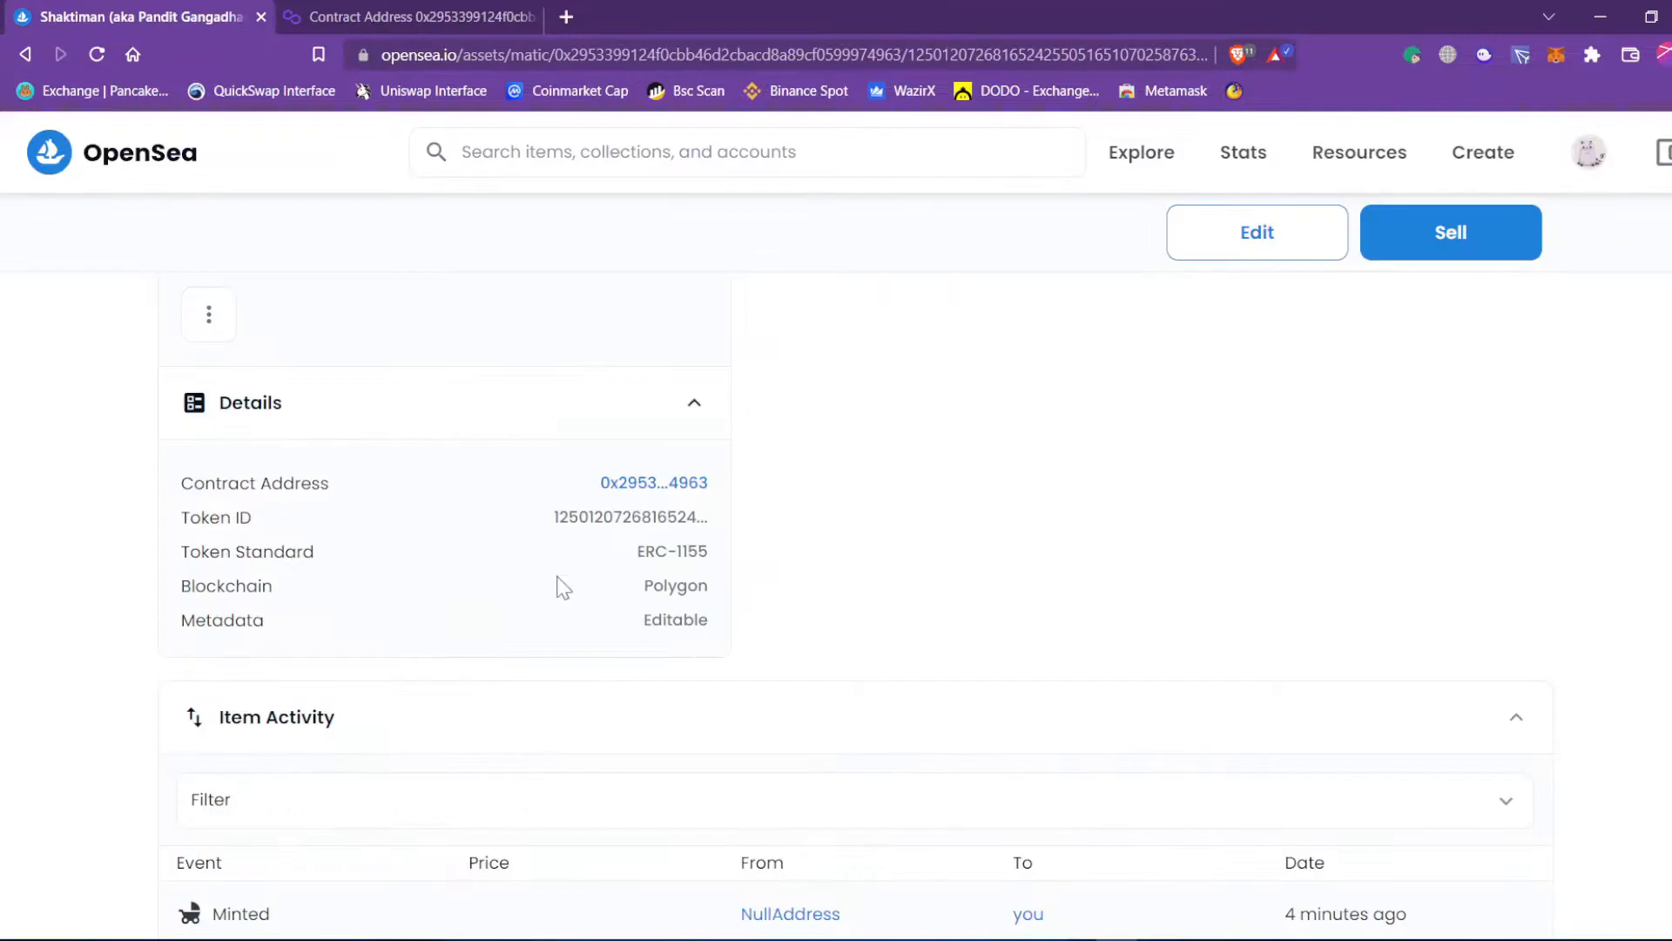
scroll(372, 687, down, 4)
drag(275, 582, 220, 588)
click(111, 578)
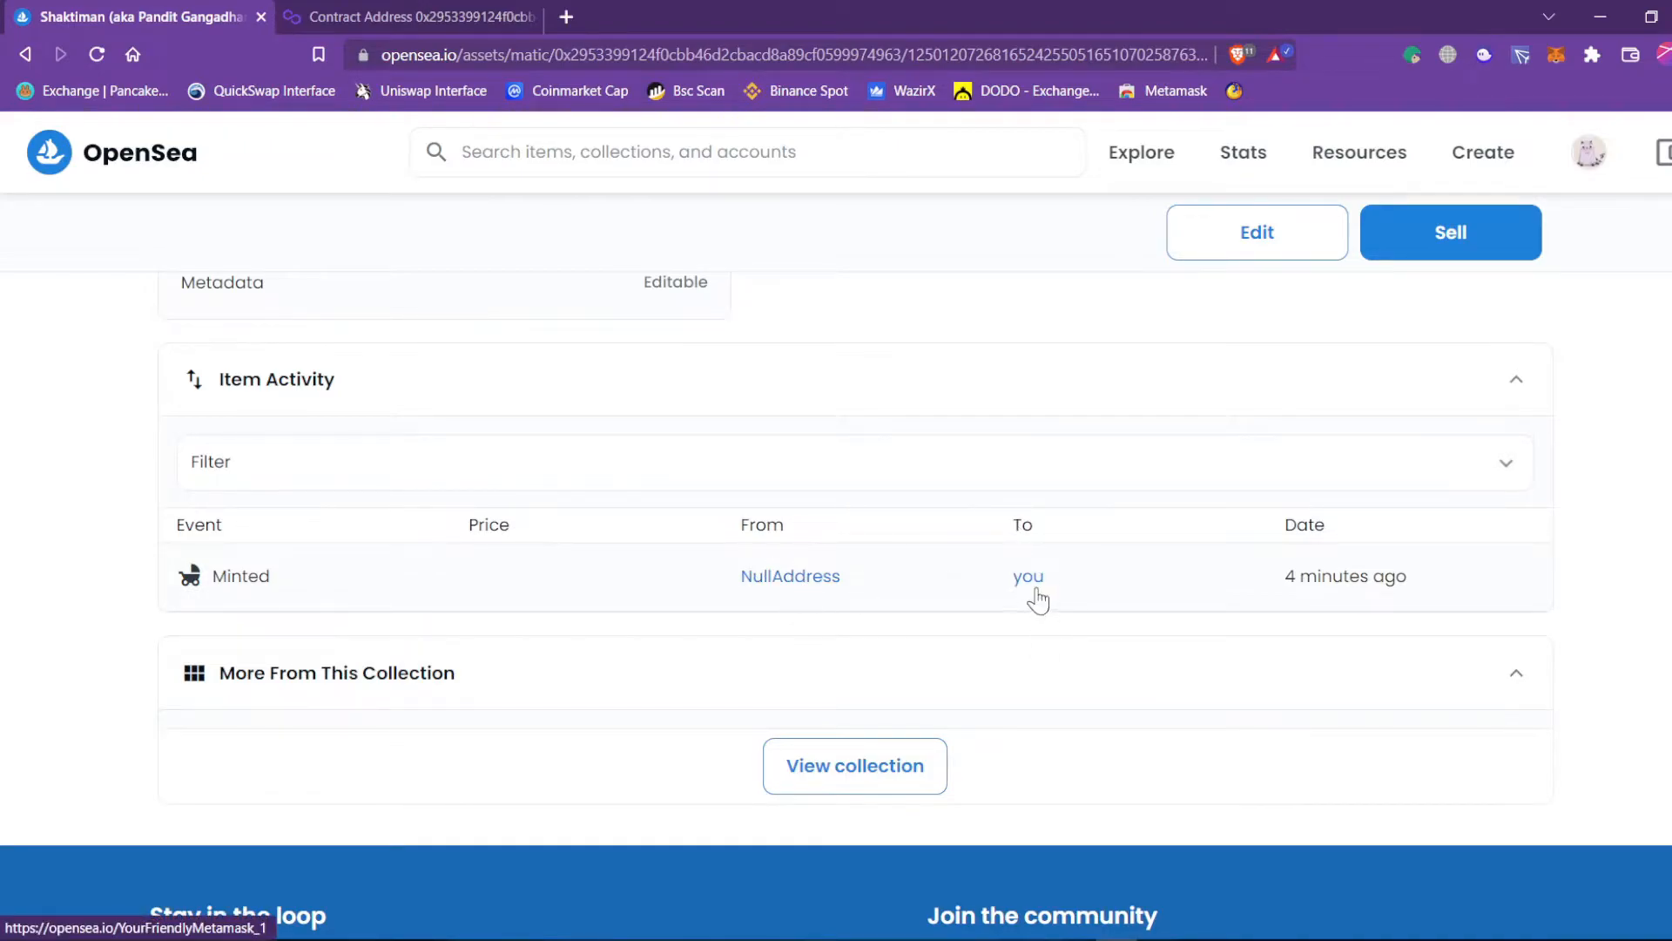
Highlight Minted once more and scroll back to the top of the Shaktiman page.
scroll(520, 577, up, 1)
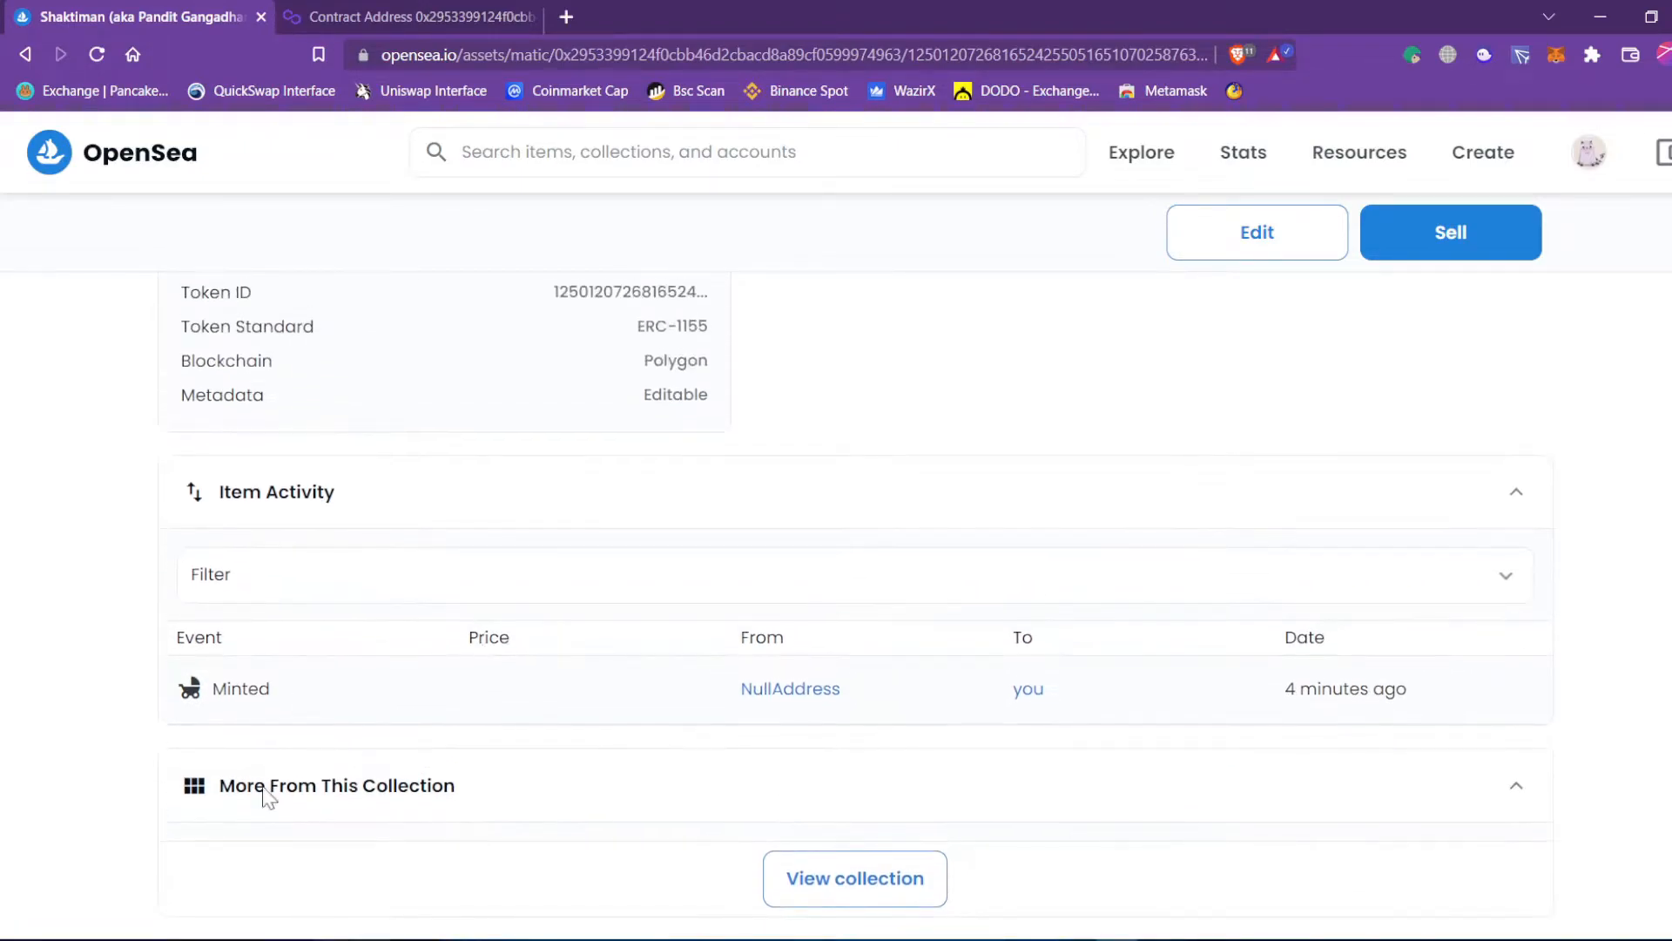
drag(278, 703, 222, 697)
click(867, 436)
scroll(878, 430, up, 2)
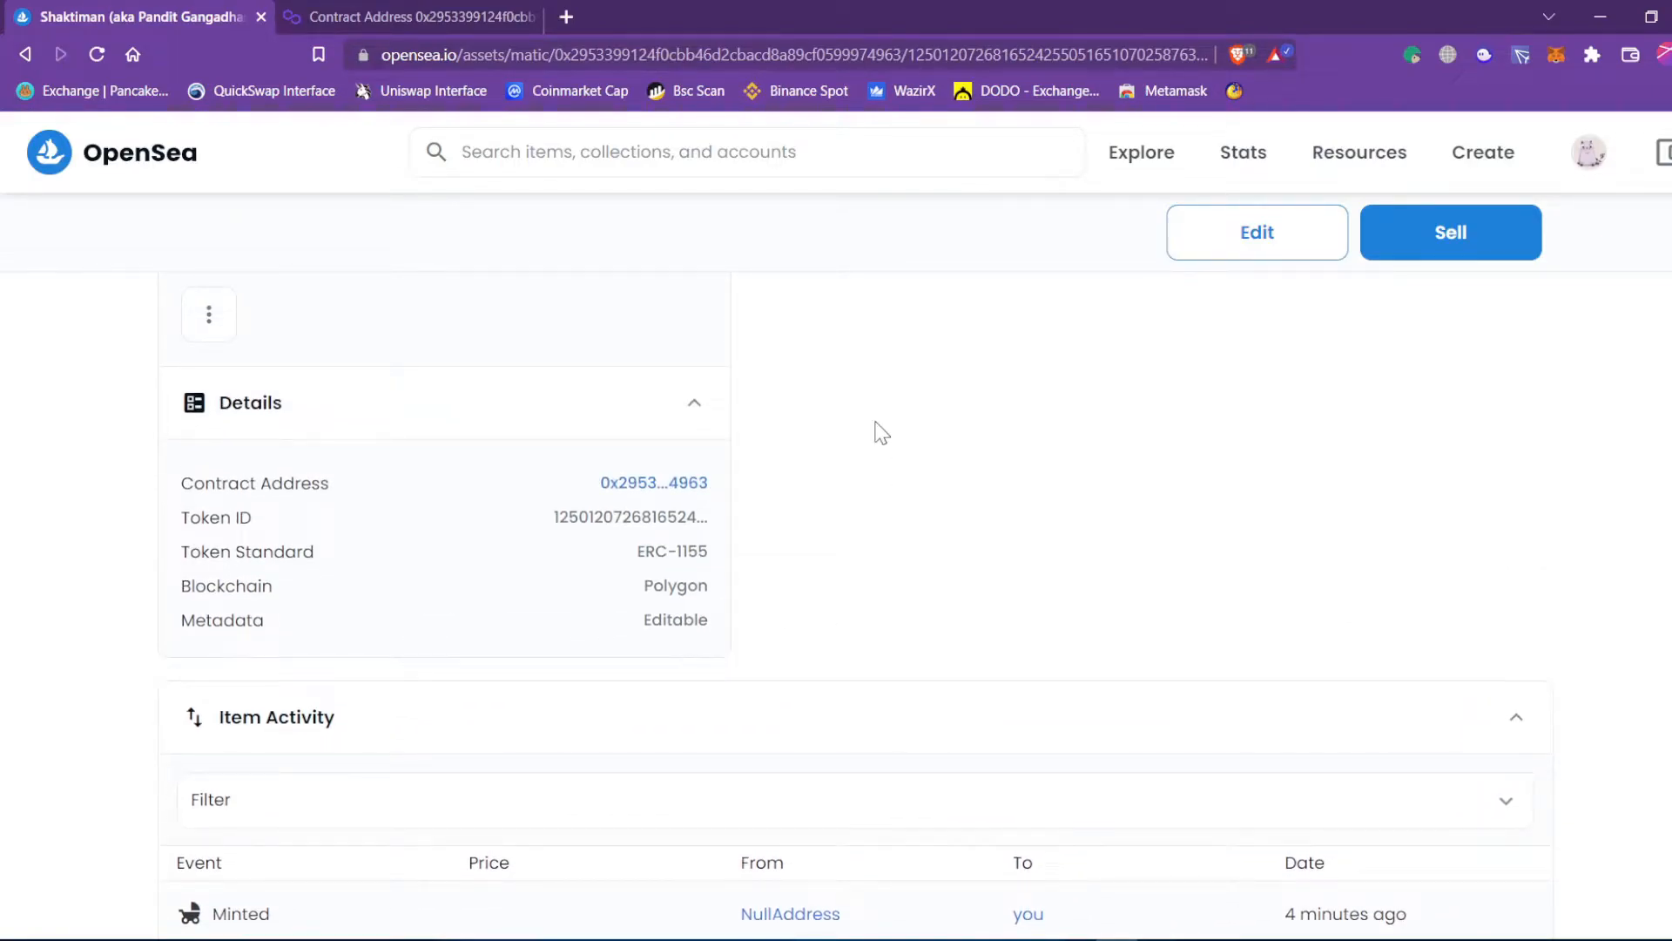
scroll(880, 431, up, 5)
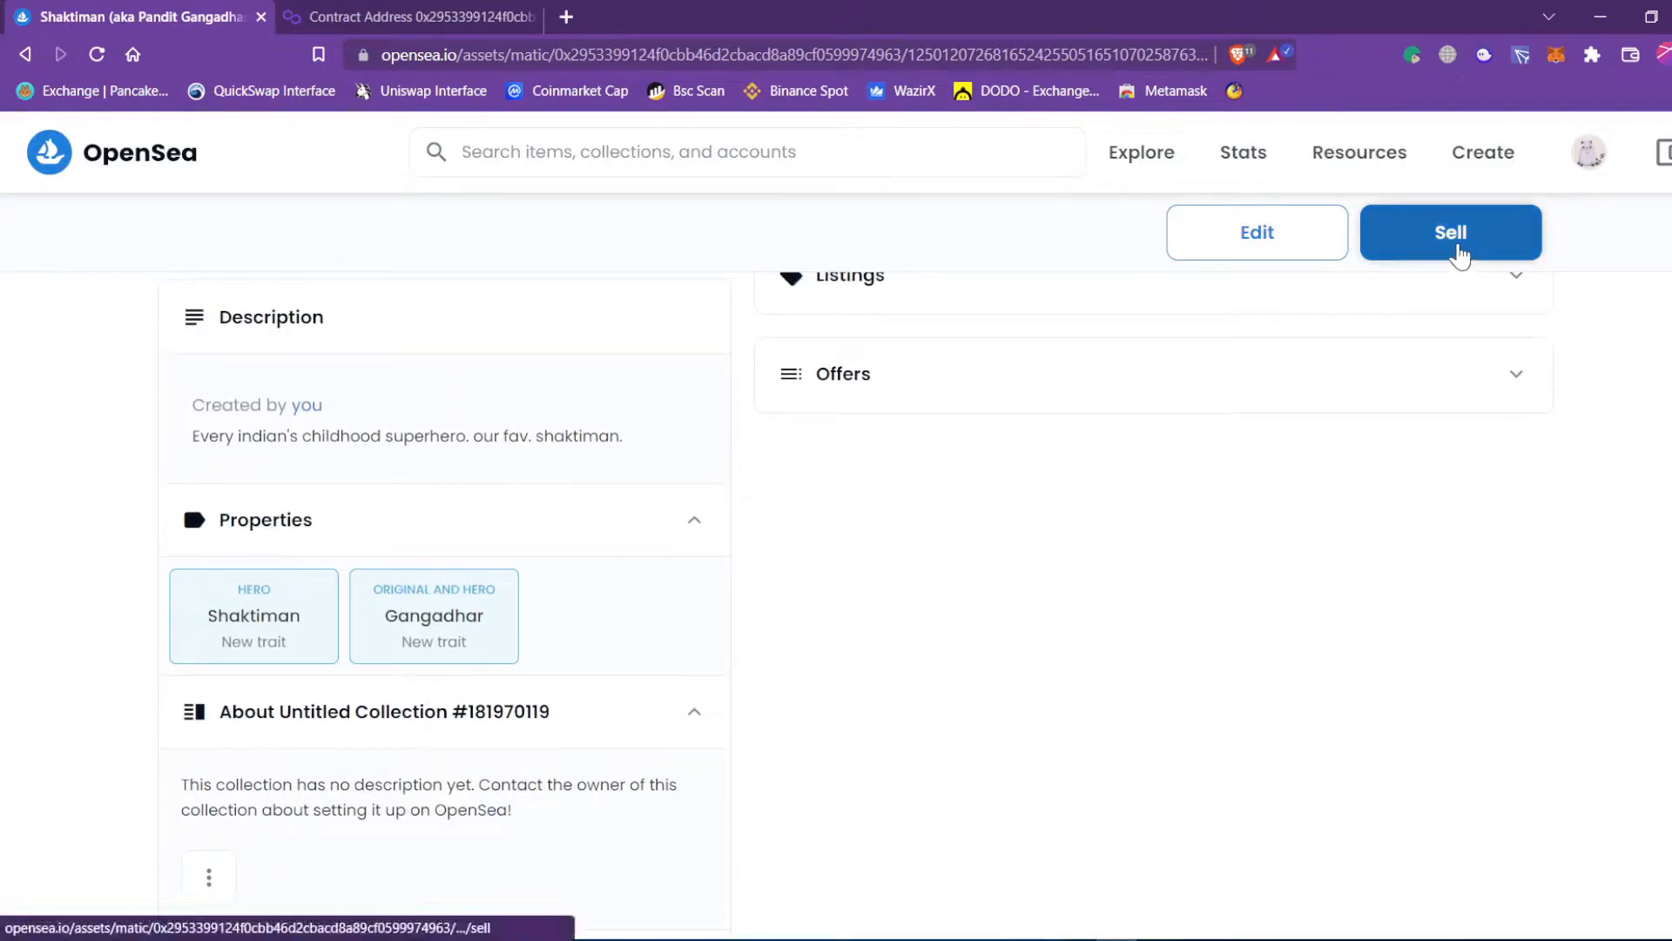
scroll(1001, 614, up, 2)
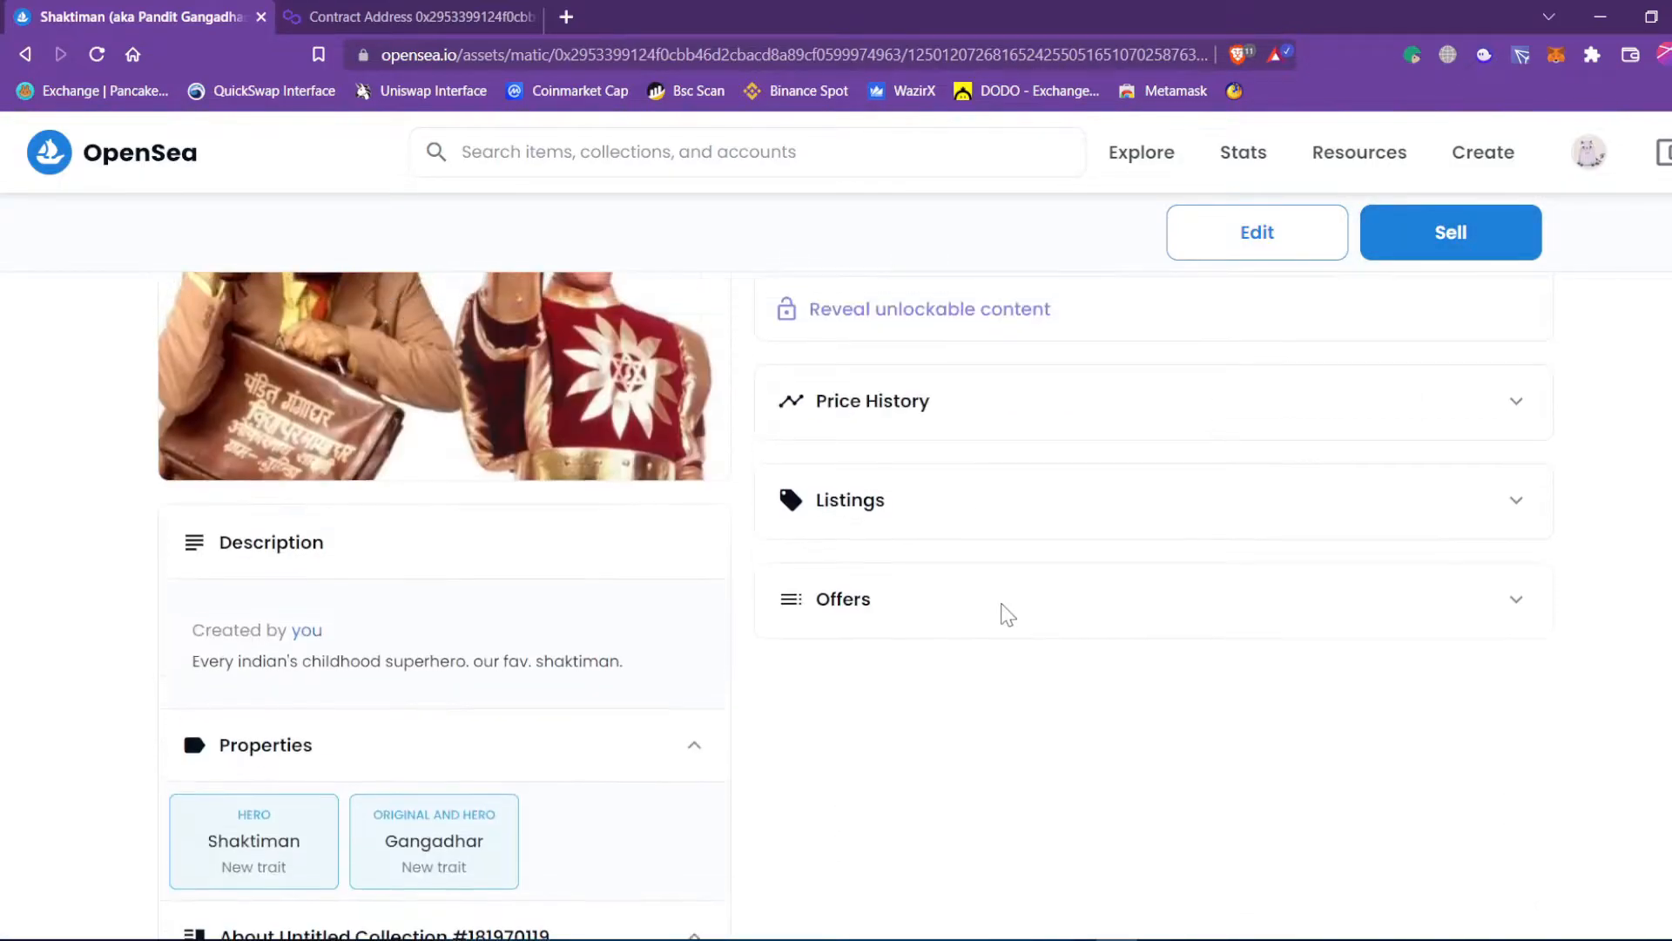
scroll(1003, 616, up, 2)
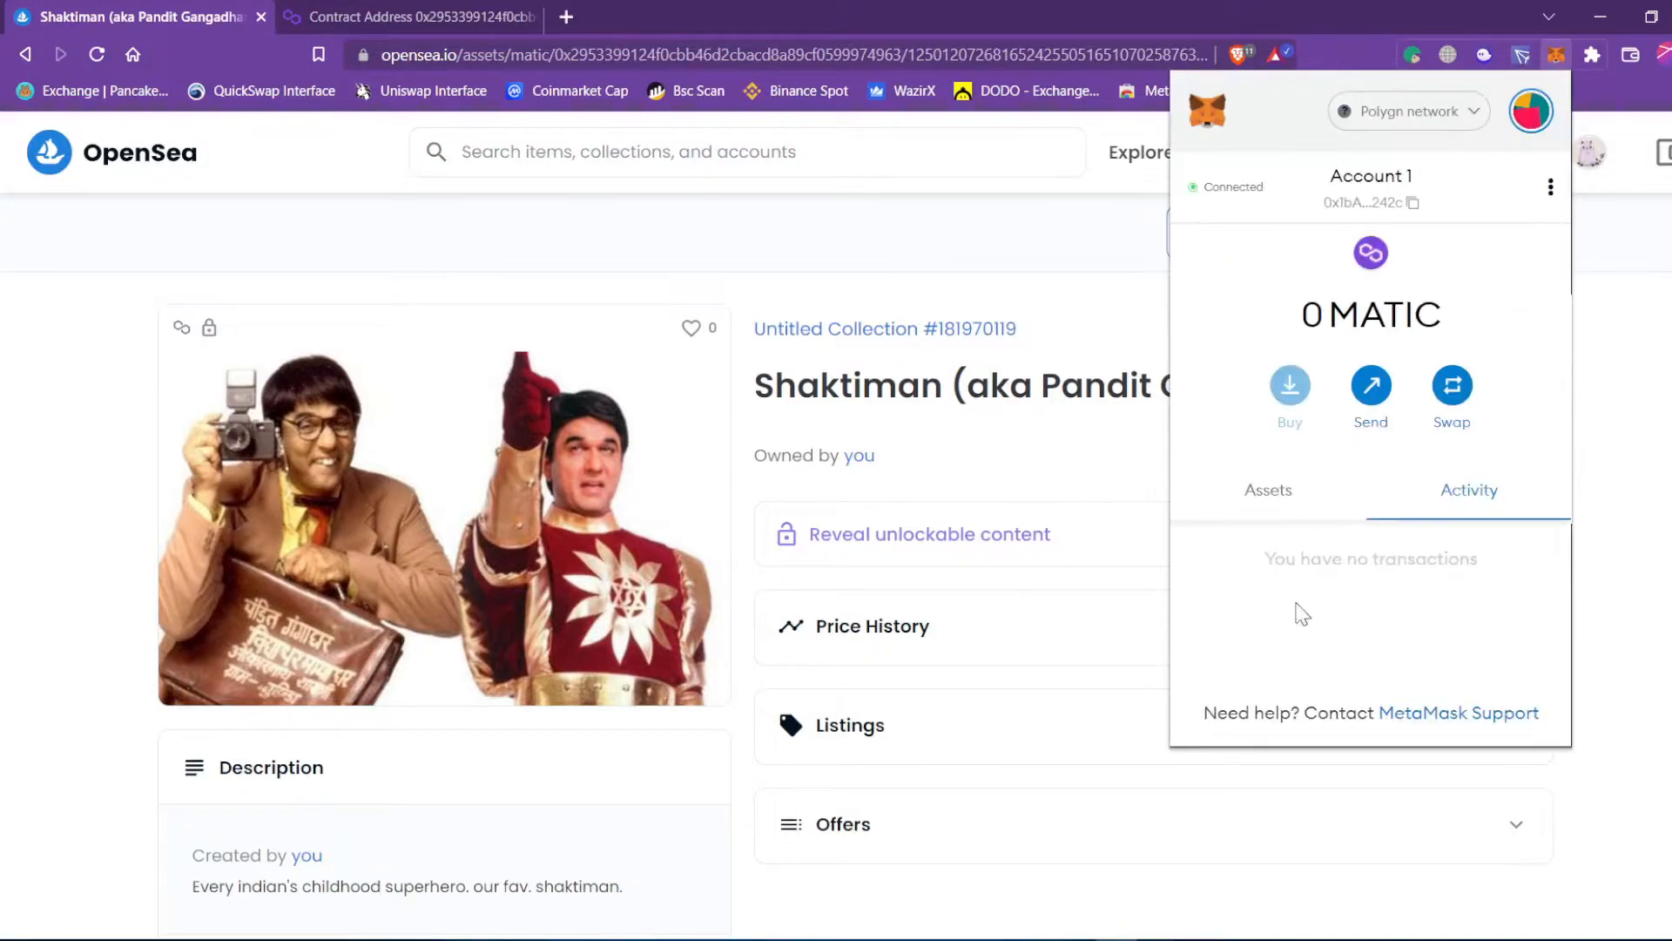
Check MetaMask's assets, then view Add Funds' Buy with card and Deposit crypto options and close it.
click(1294, 501)
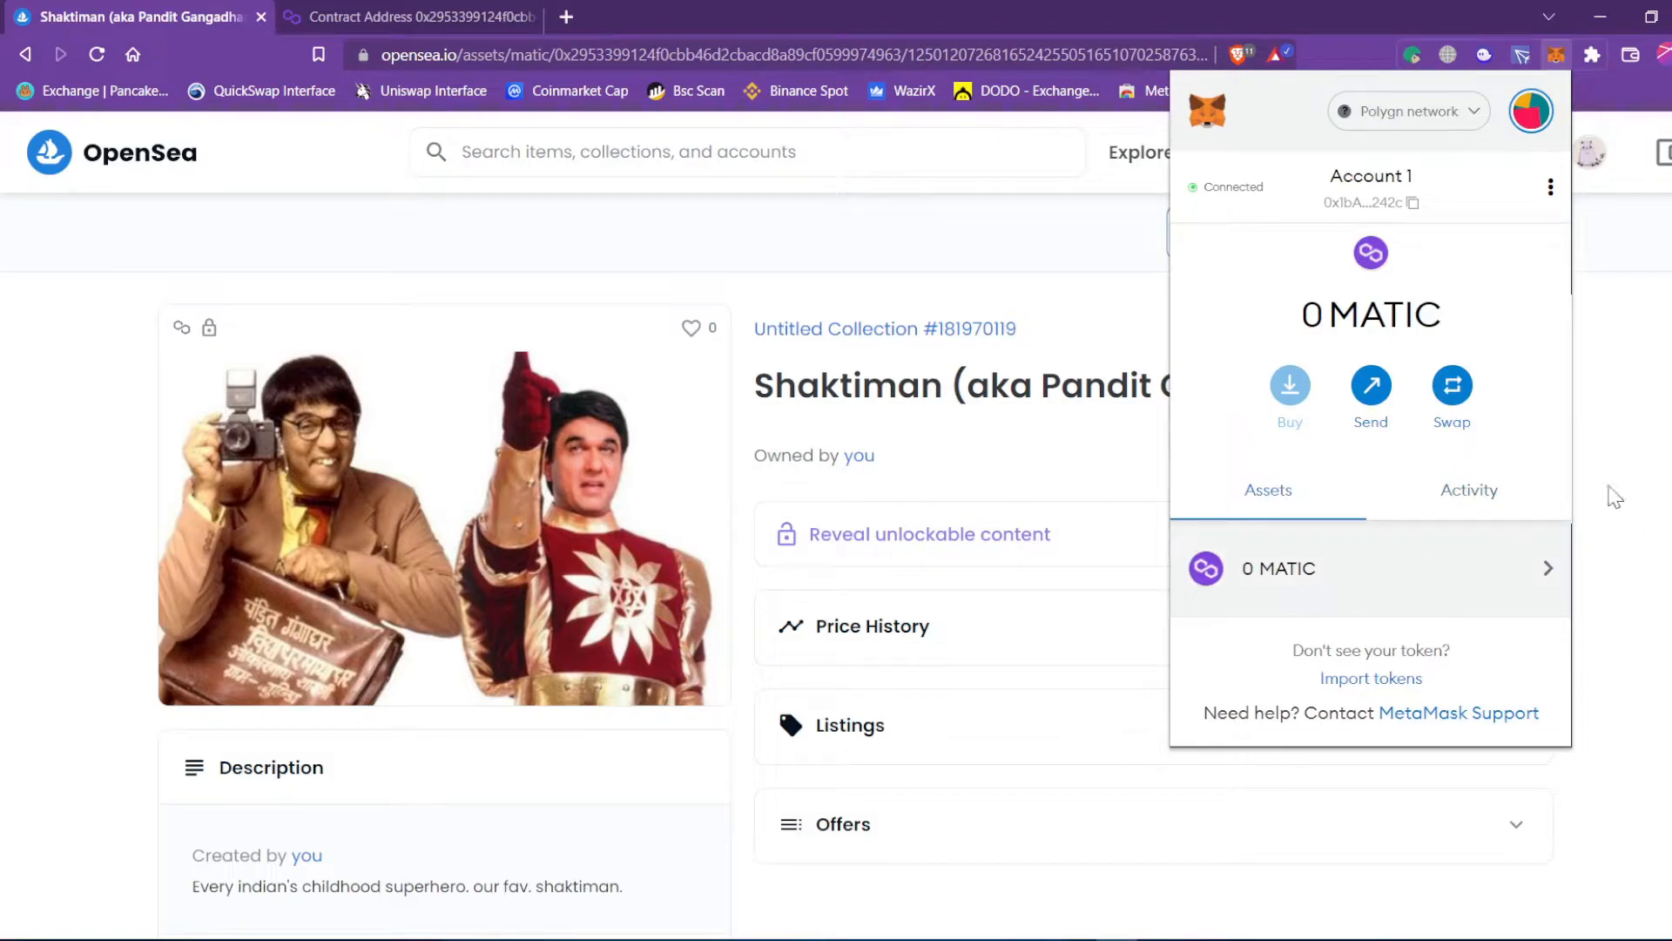
click(1614, 497)
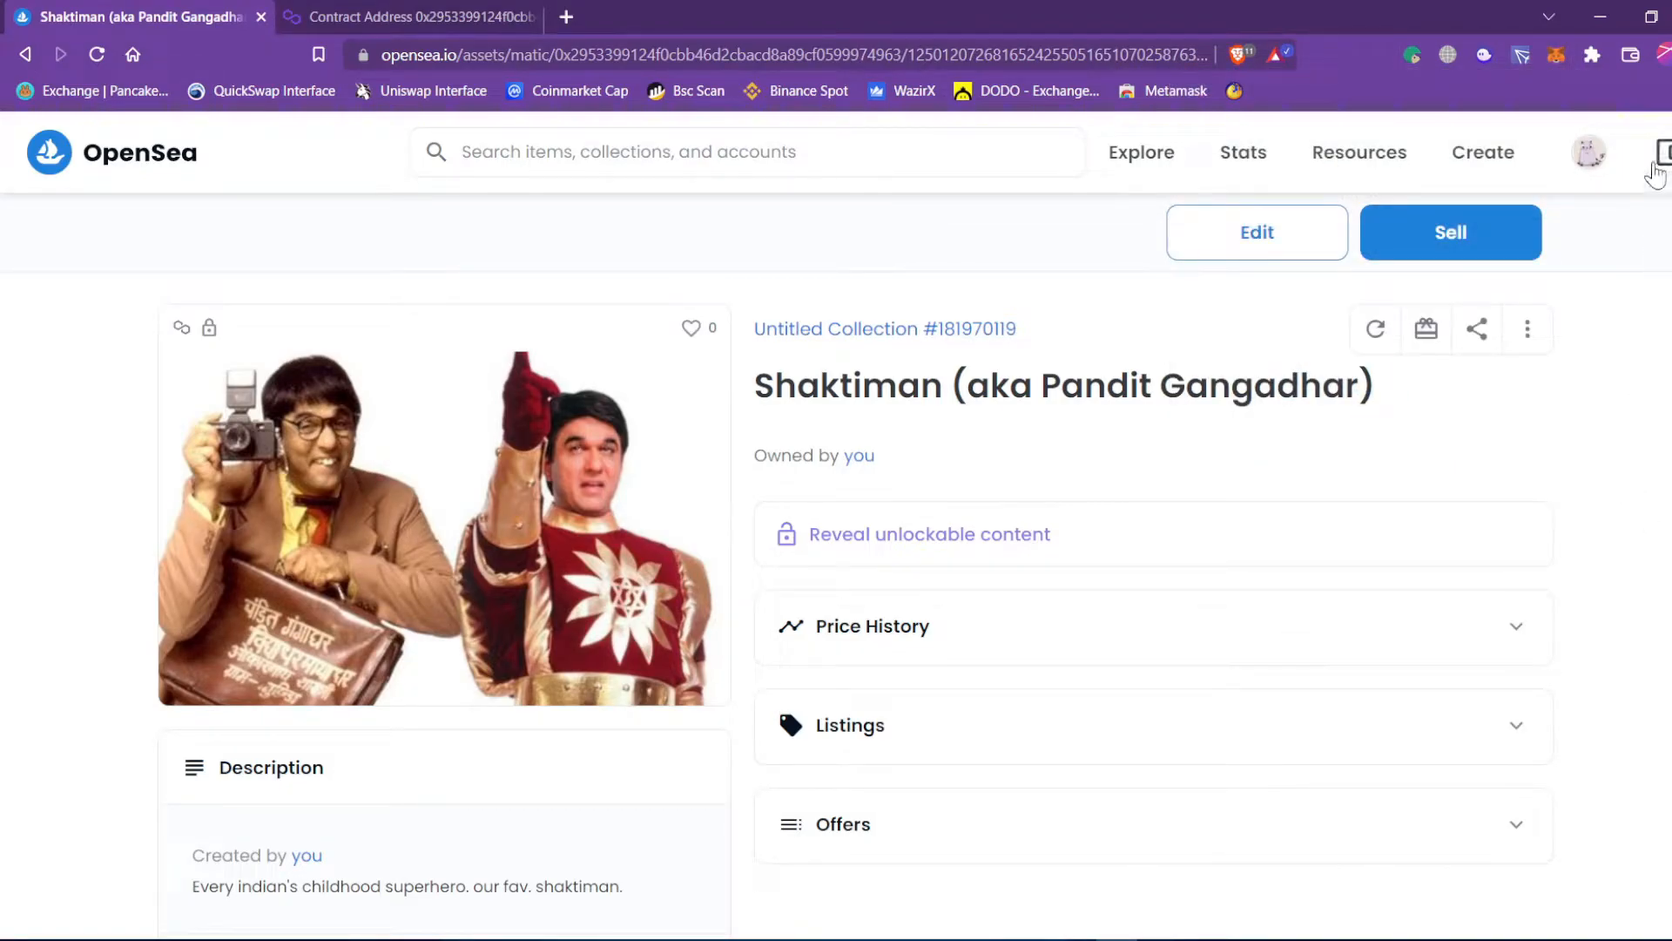
click(1660, 156)
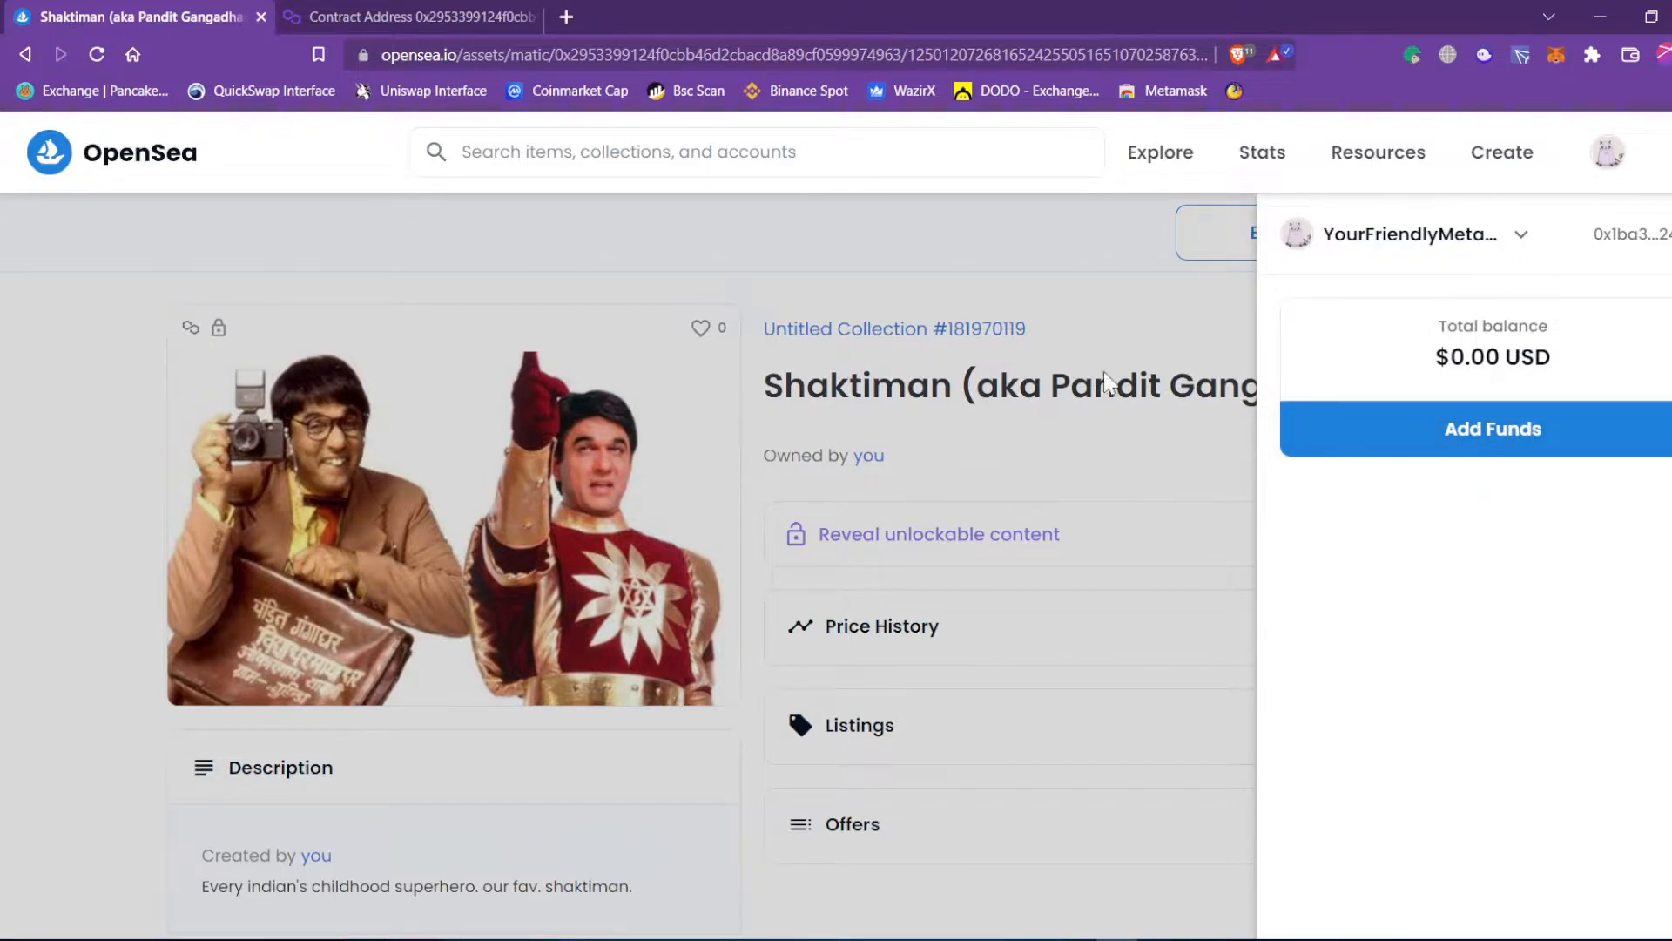
click(1418, 448)
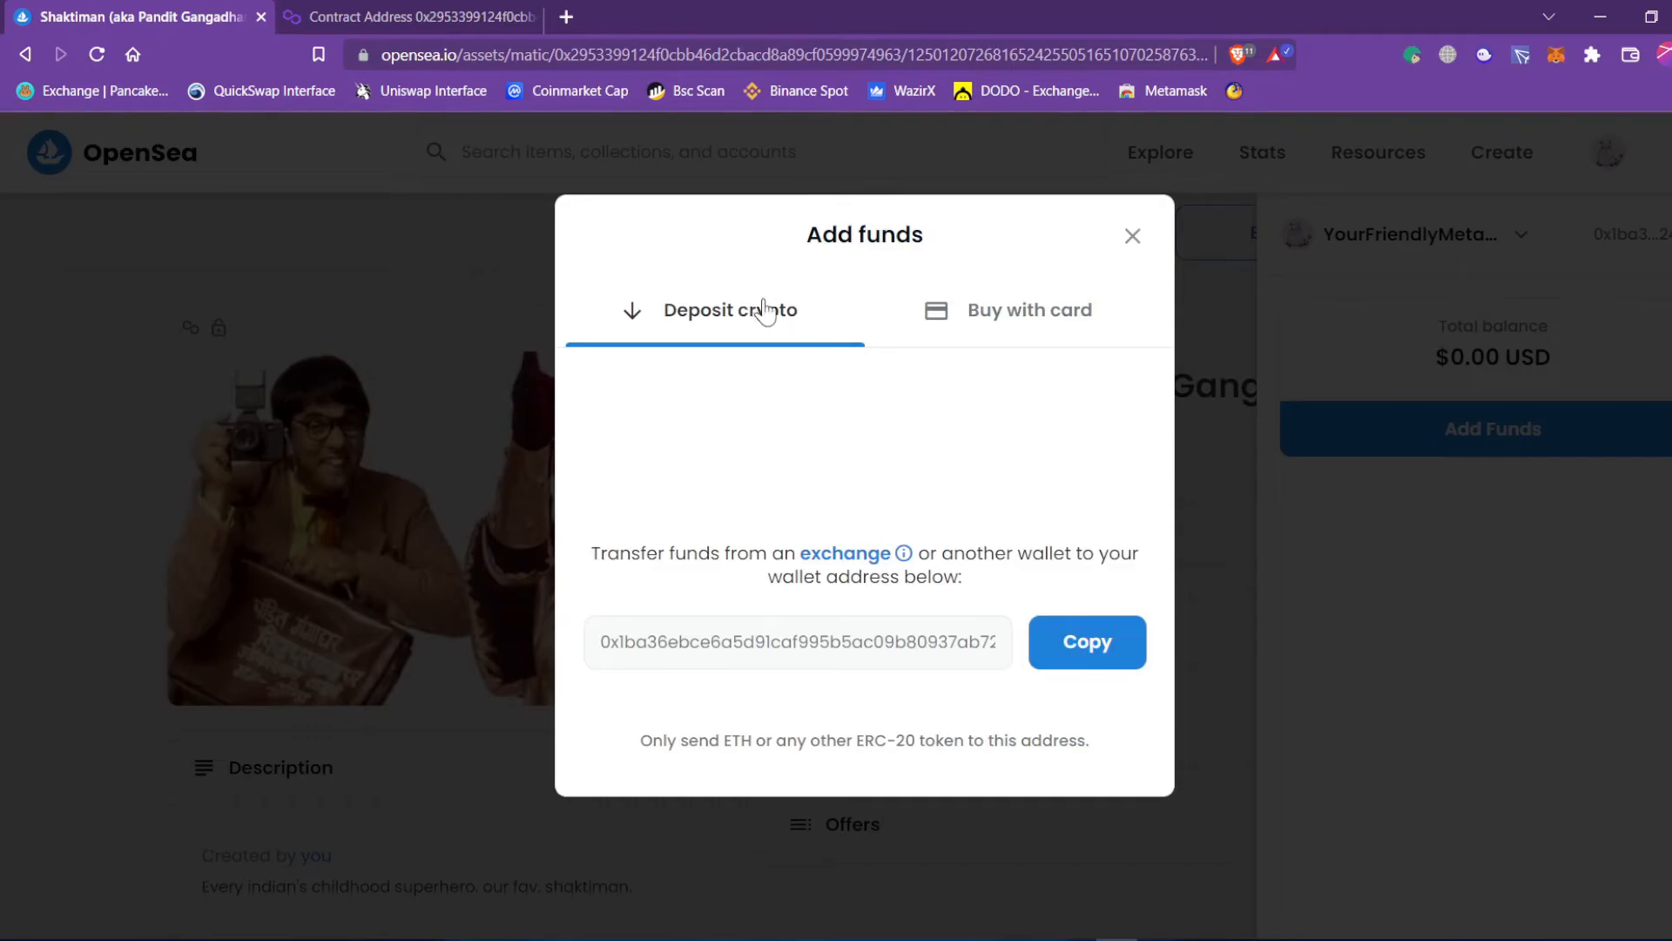
click(1028, 322)
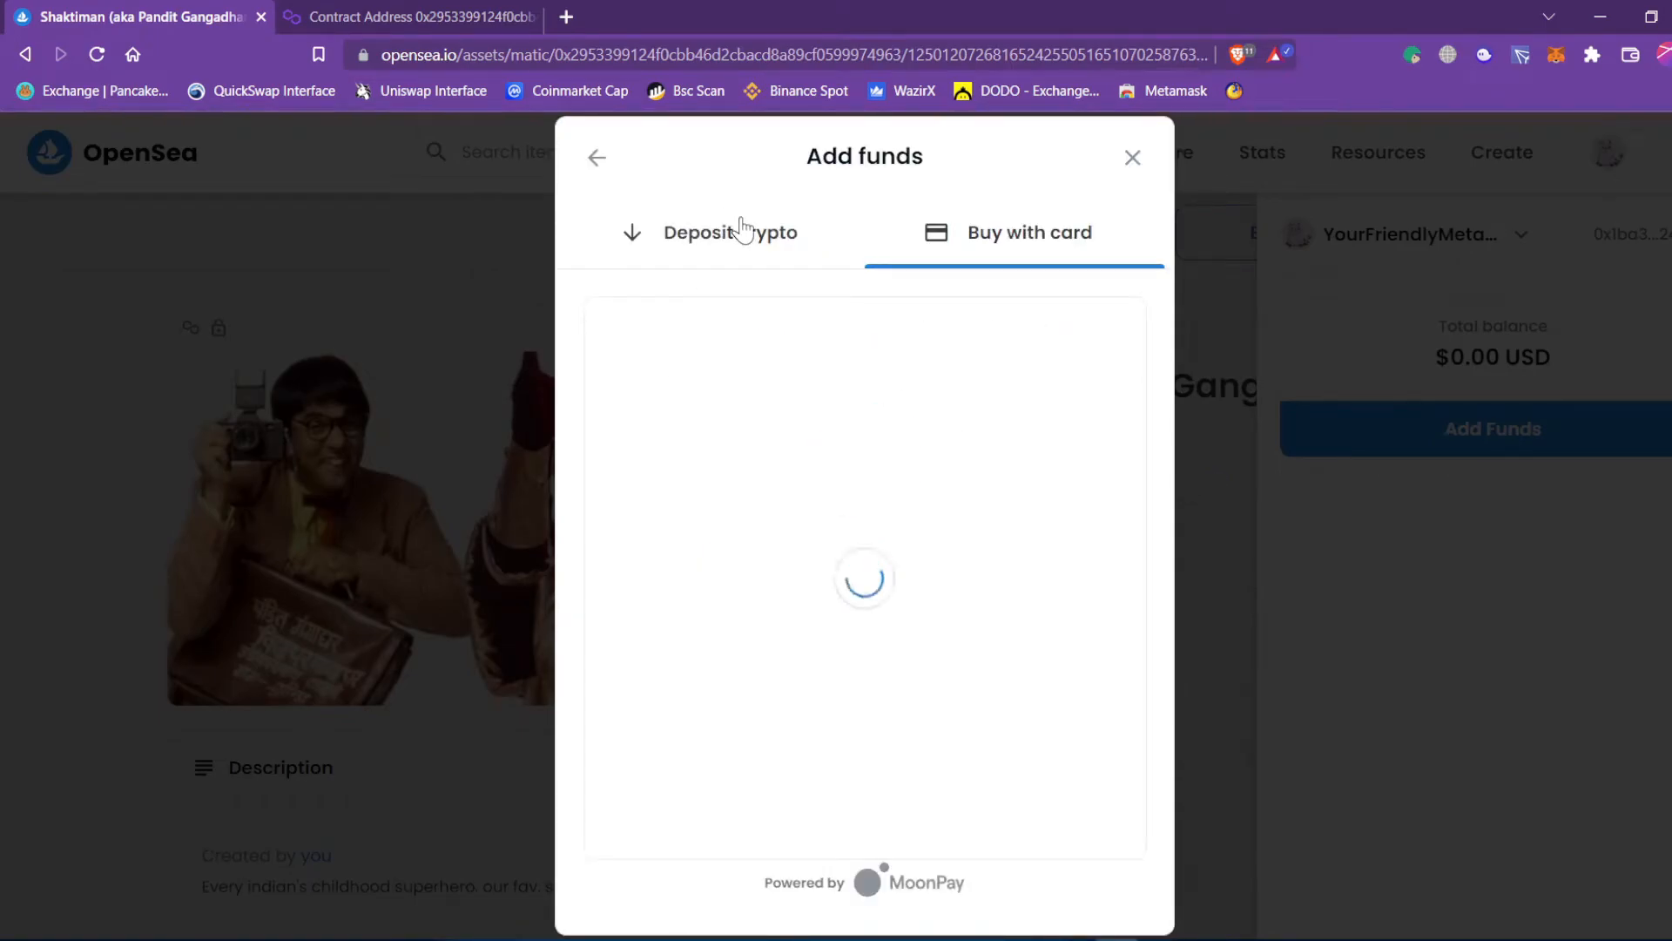
click(800, 286)
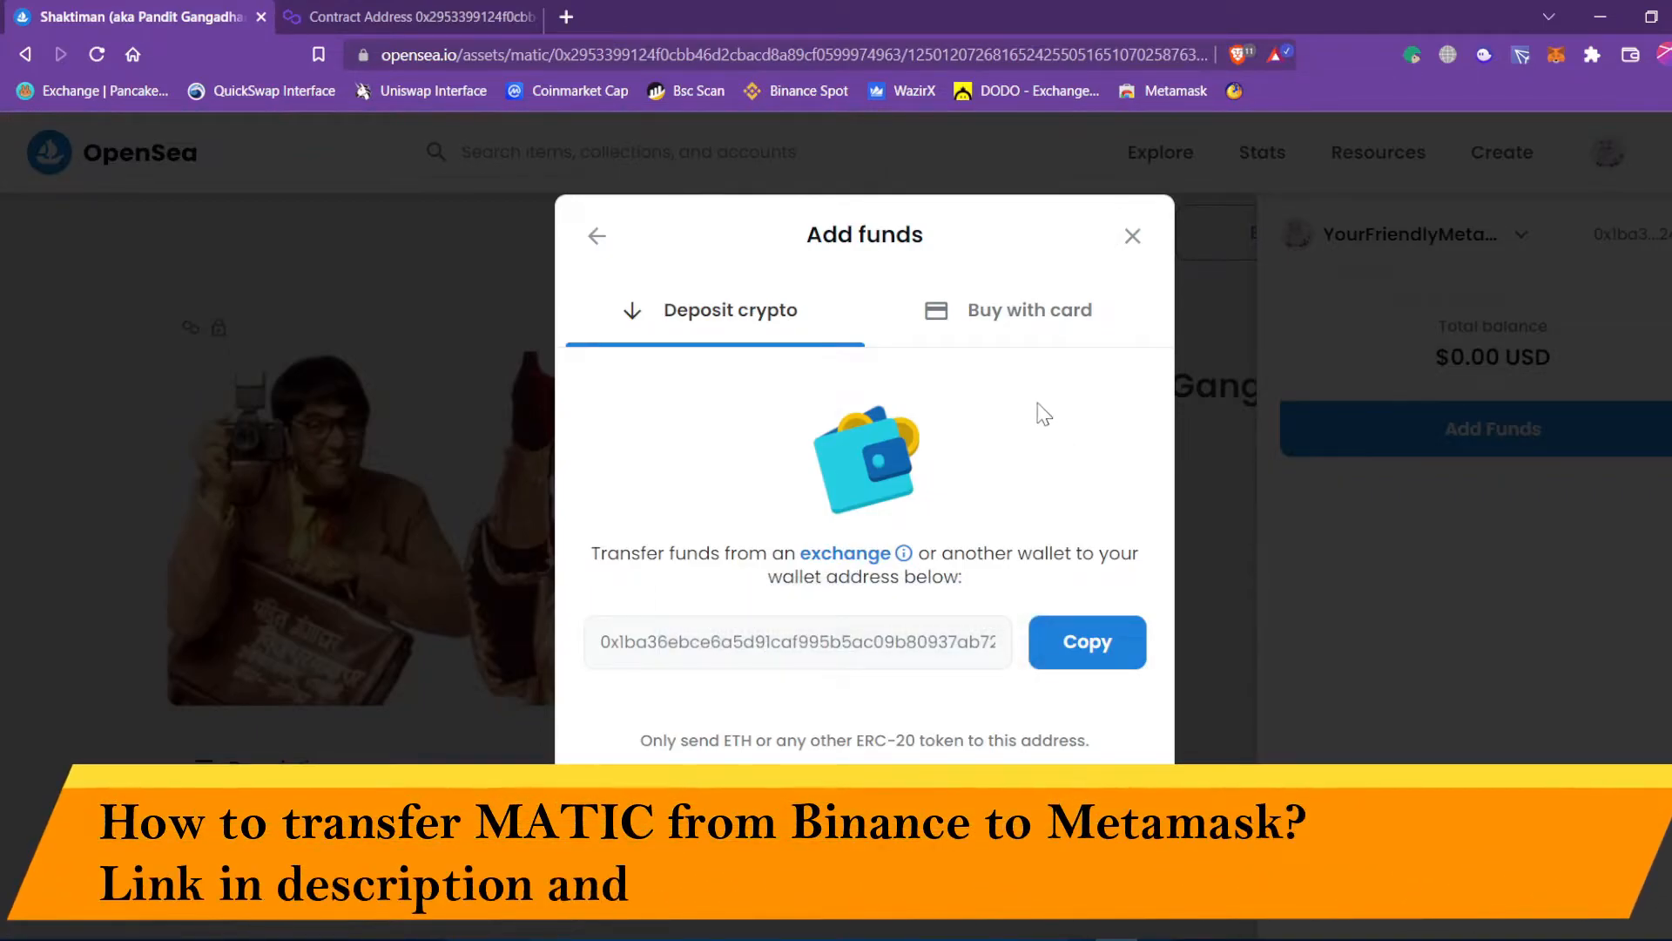
click(1434, 260)
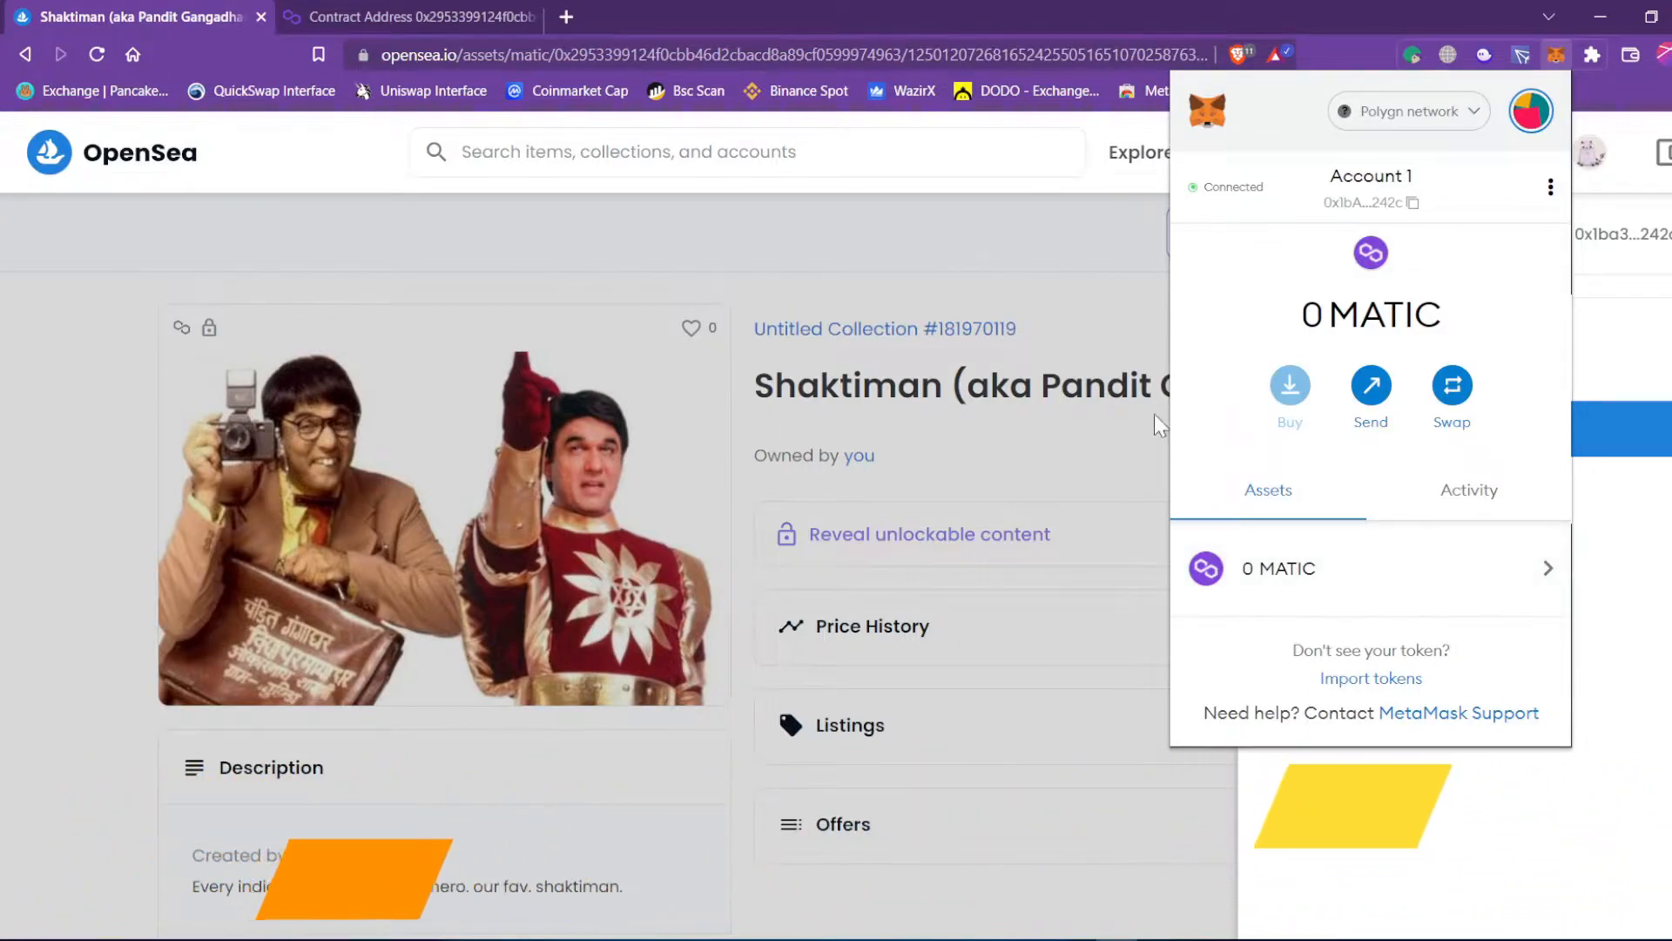
Open Shaktiman's List item for sale form (ETH, 7 days, 2.5% fee) and focus the Amount field.
click(1095, 317)
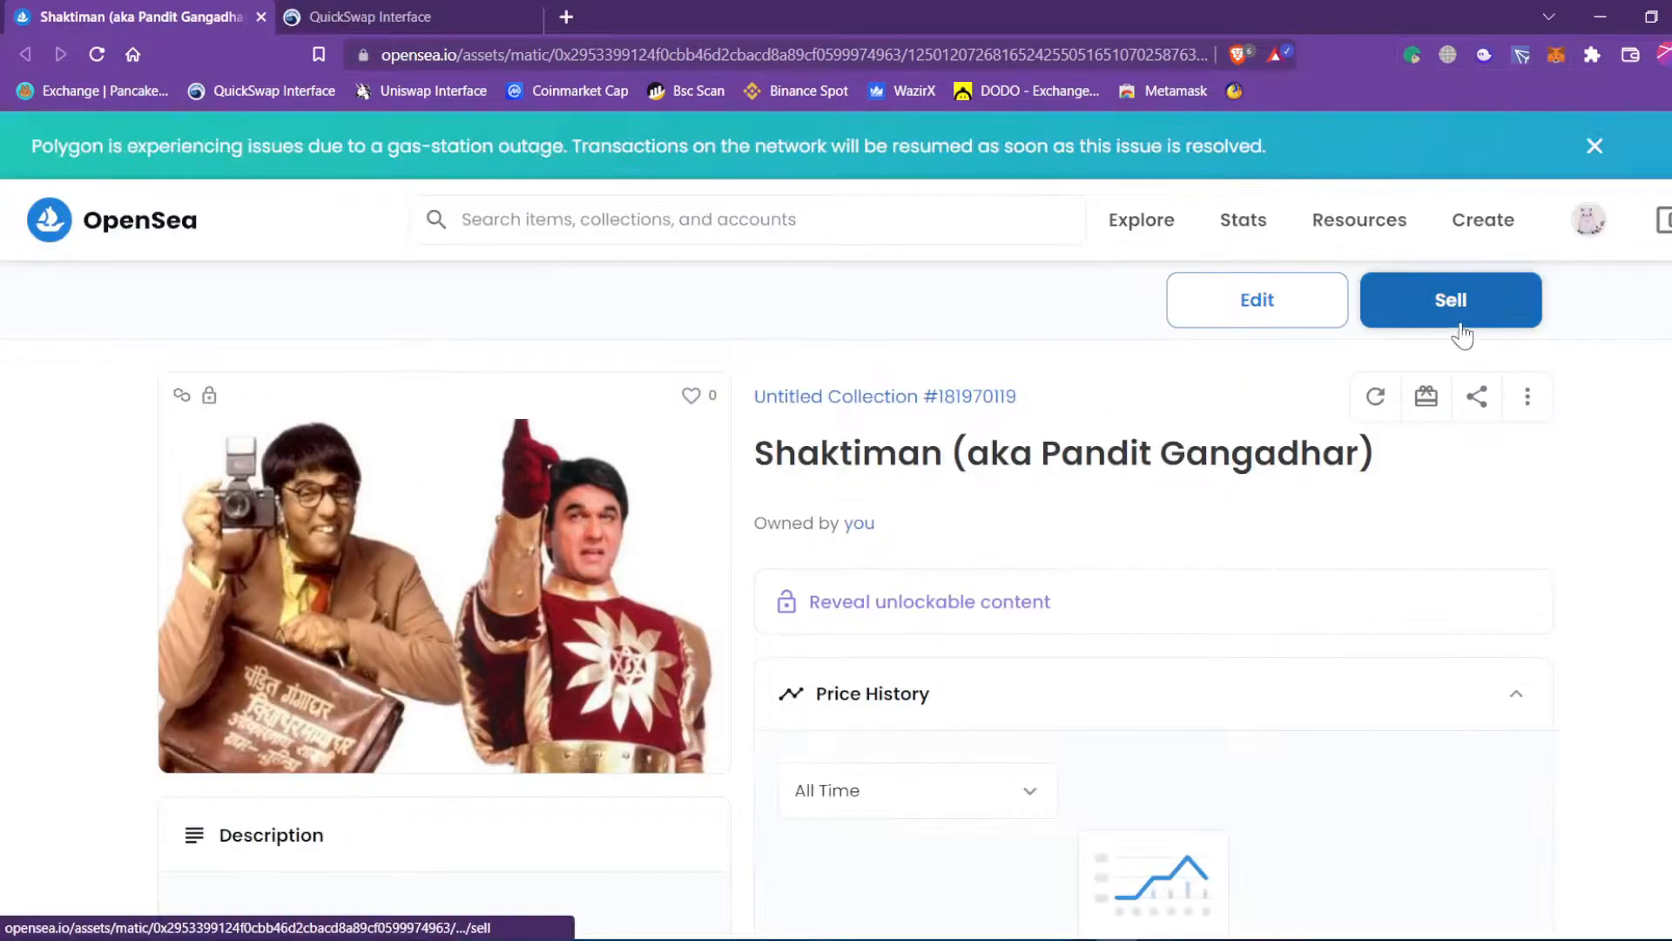
click(1454, 324)
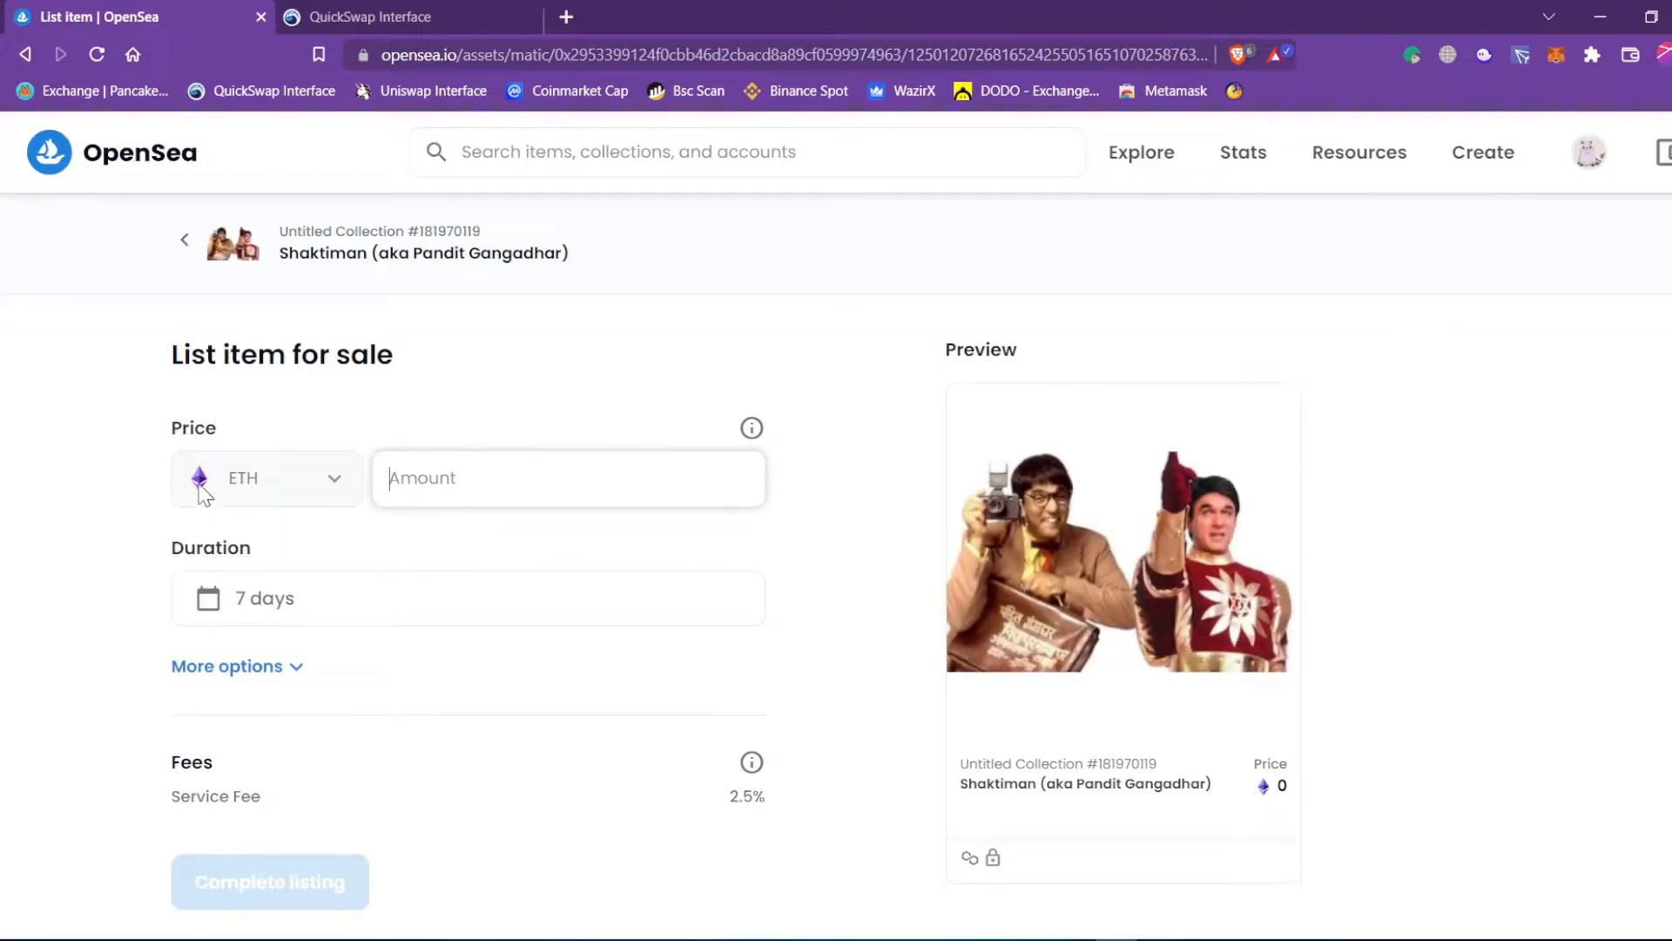
scroll(134, 433, down, 3)
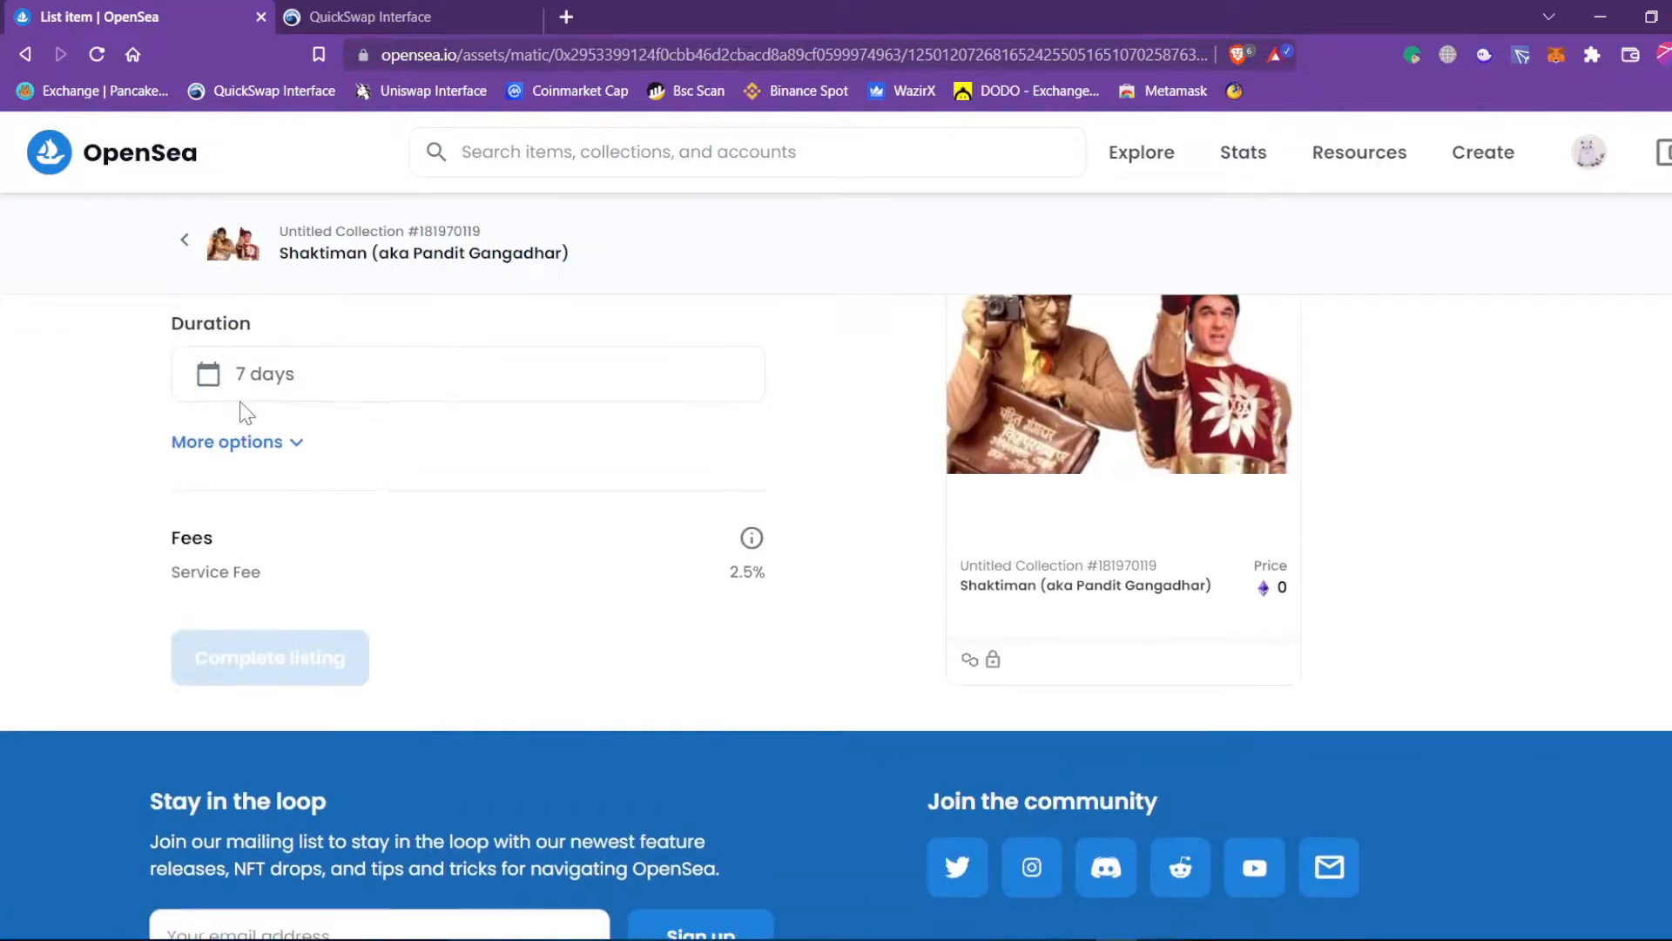
scroll(247, 418, up, 3)
click(138, 480)
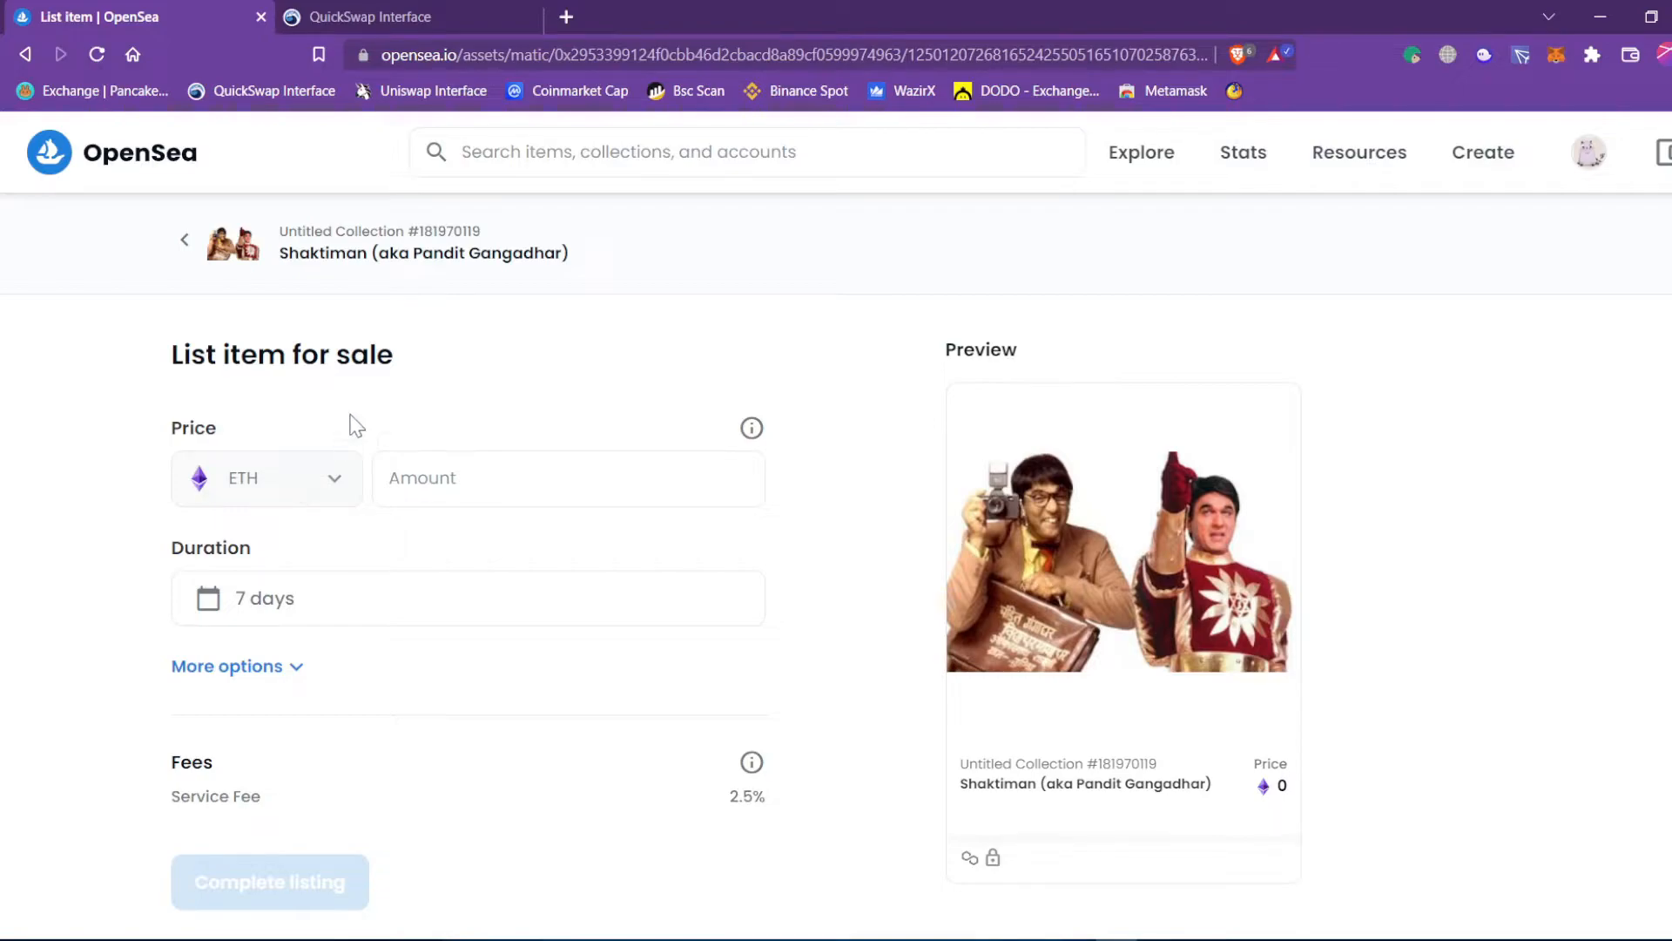
scroll(460, 420, down, 2)
click(454, 370)
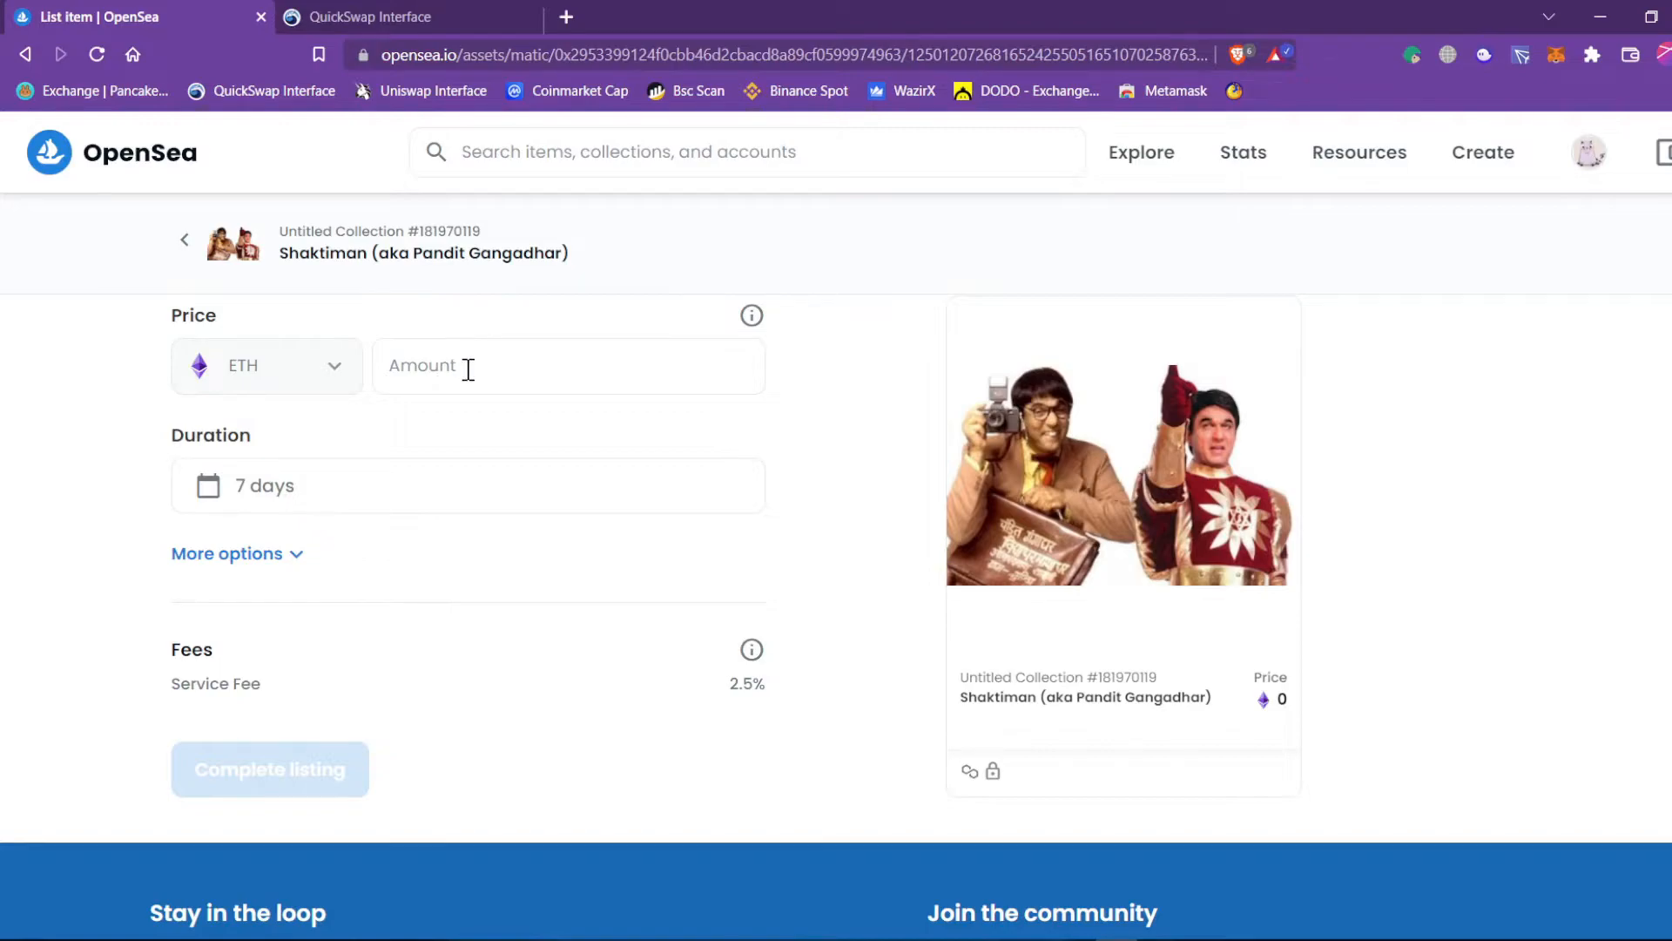
Enter 1 in the ETH Amount field, pricing Shaktiman at about $3,175.34.
mouse_move(968, 773)
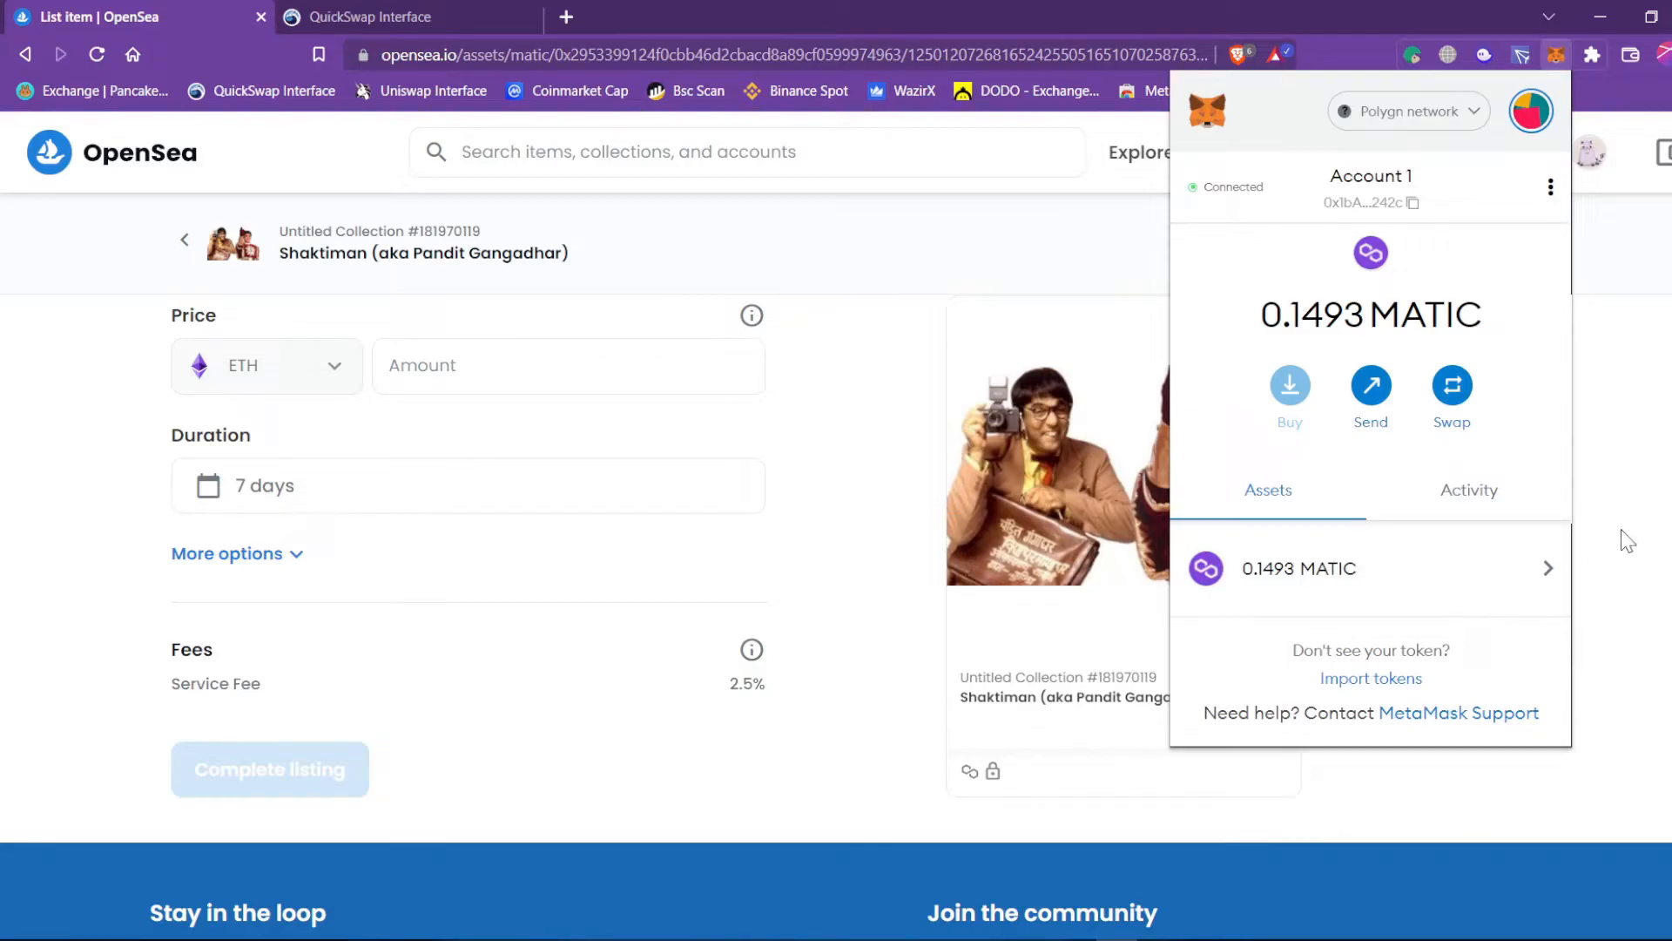
click(464, 373)
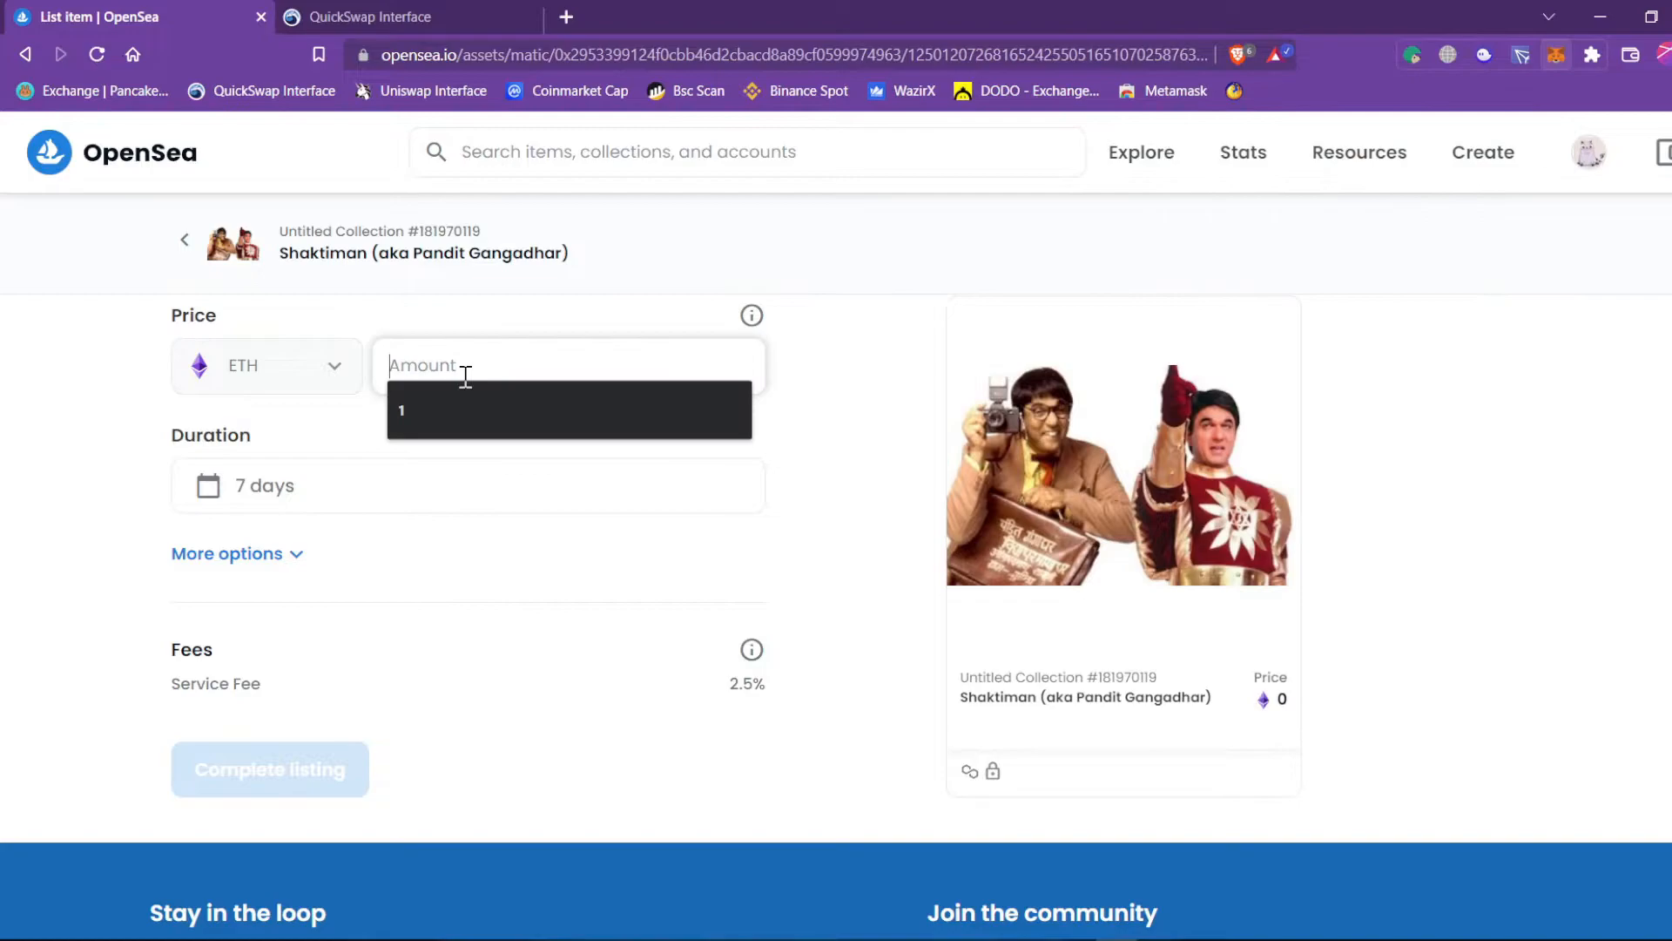
click(500, 379)
click(831, 405)
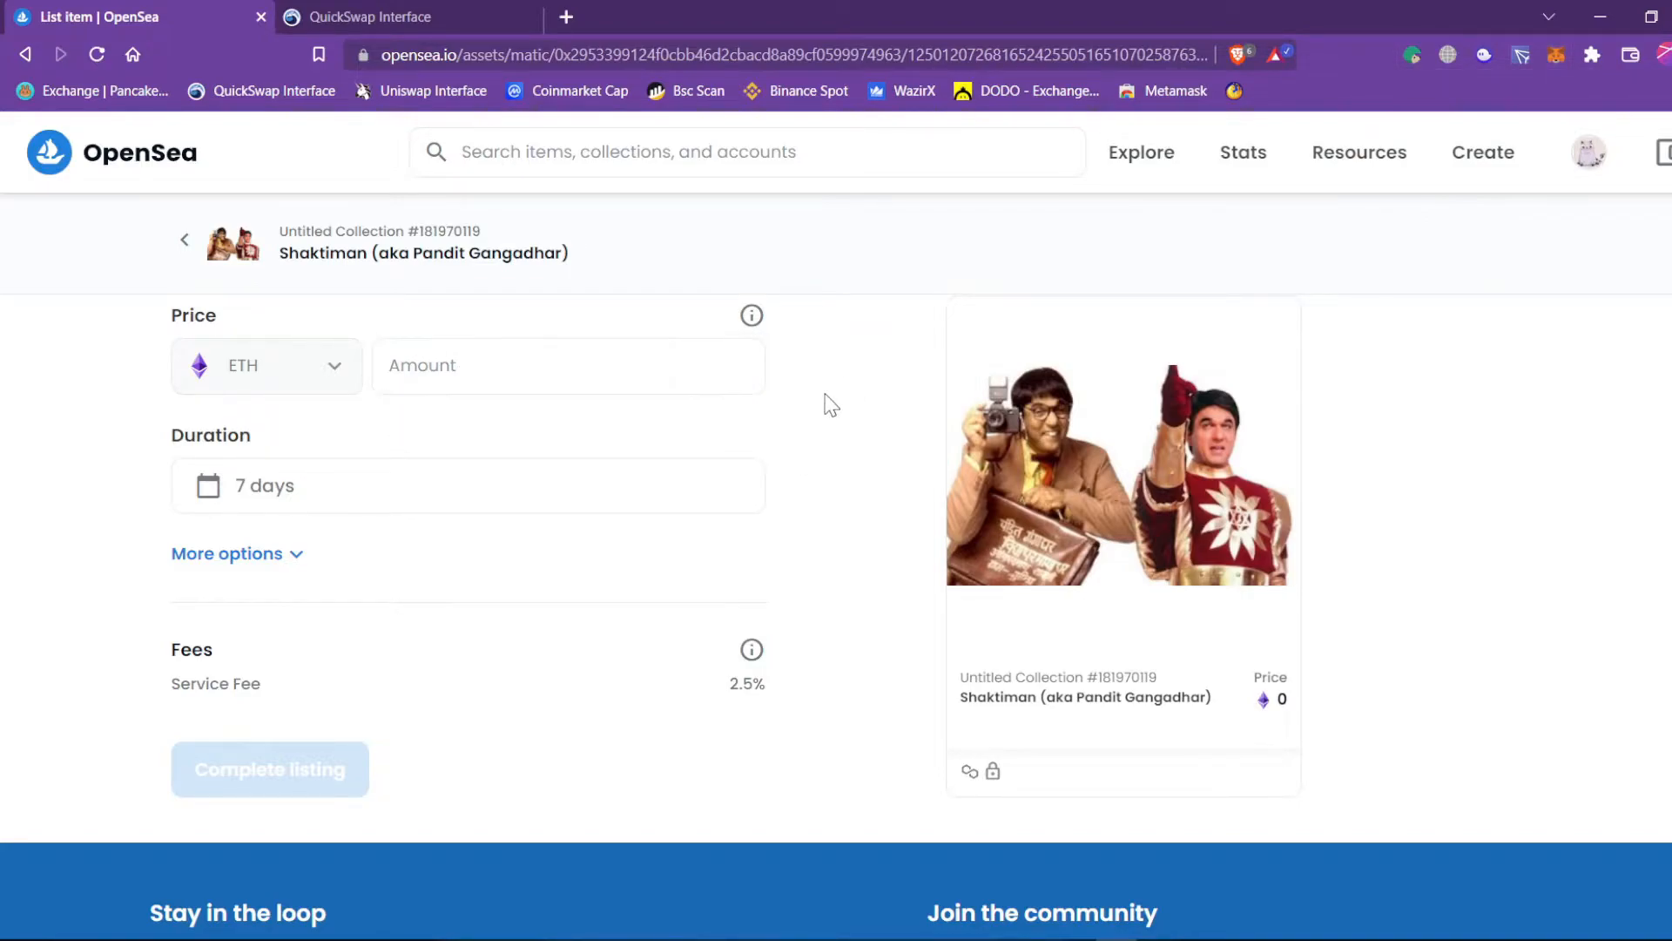
click(541, 366)
scroll(403, 534, up, 2)
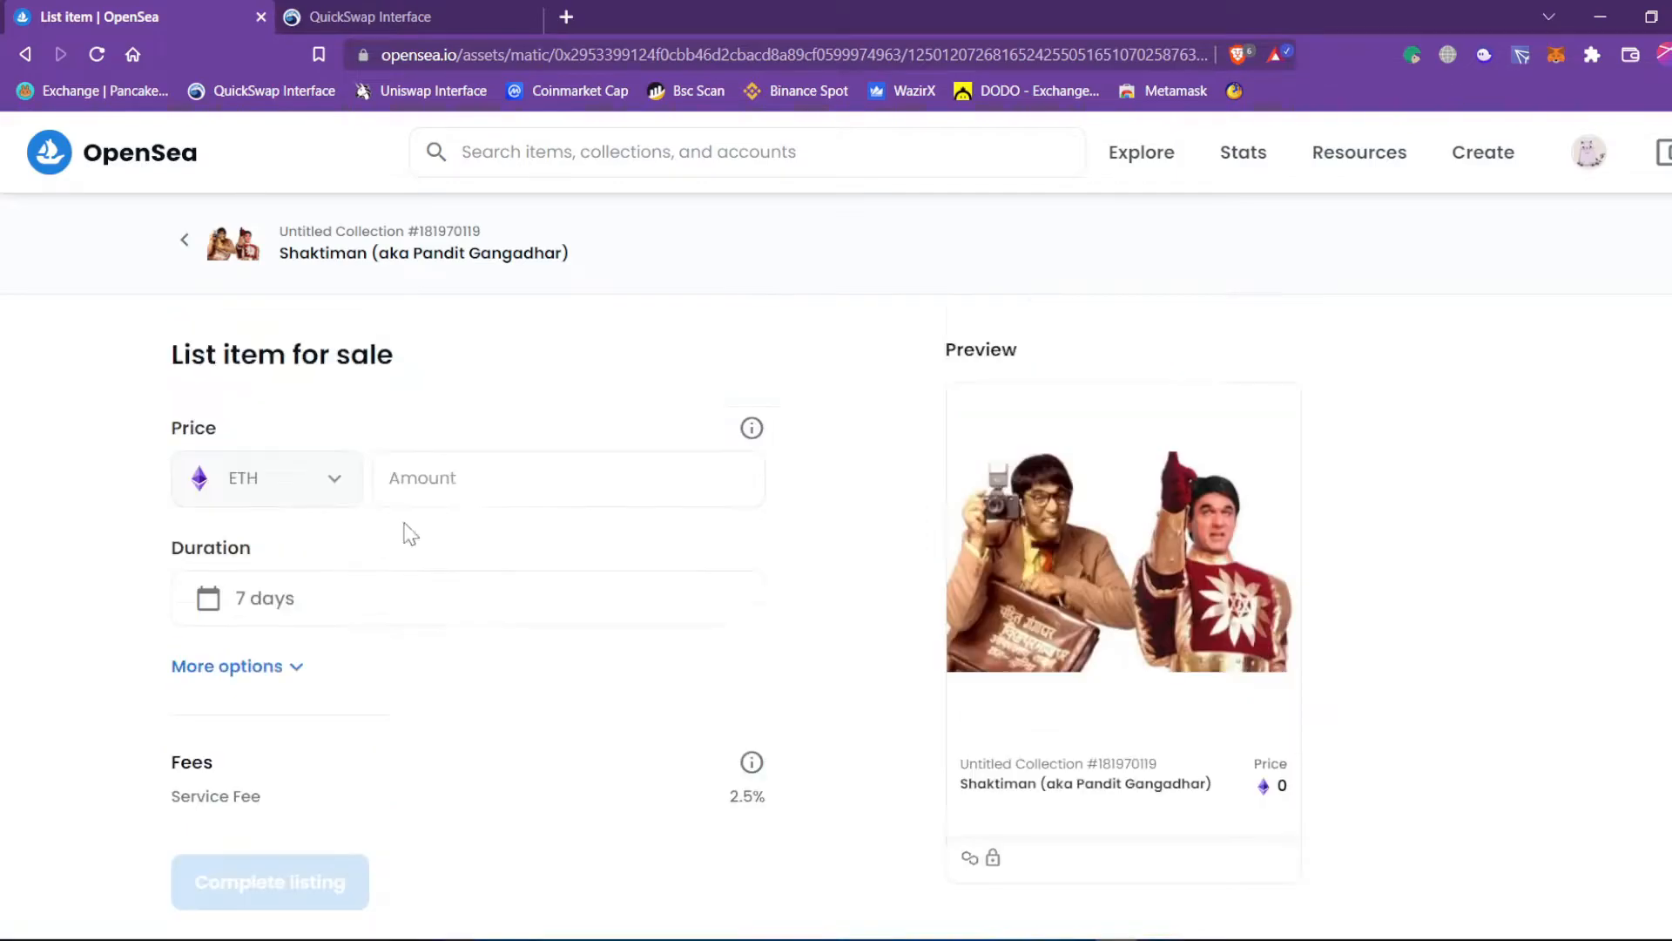
click(476, 486)
text(1)
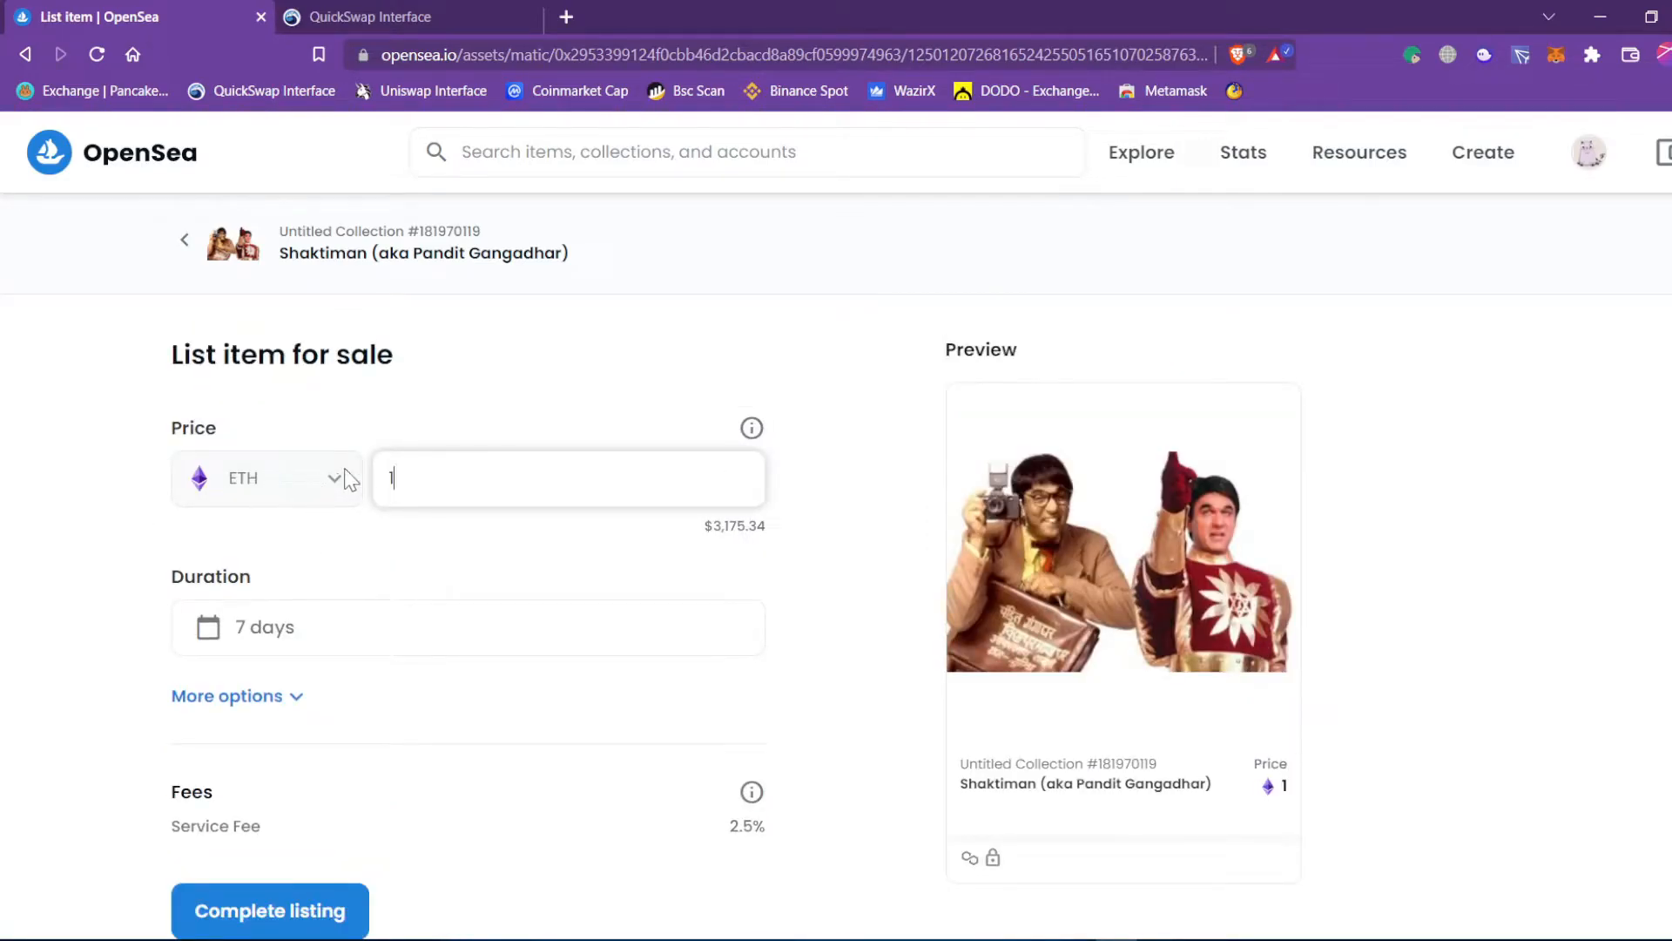
scroll(584, 558, down, 2)
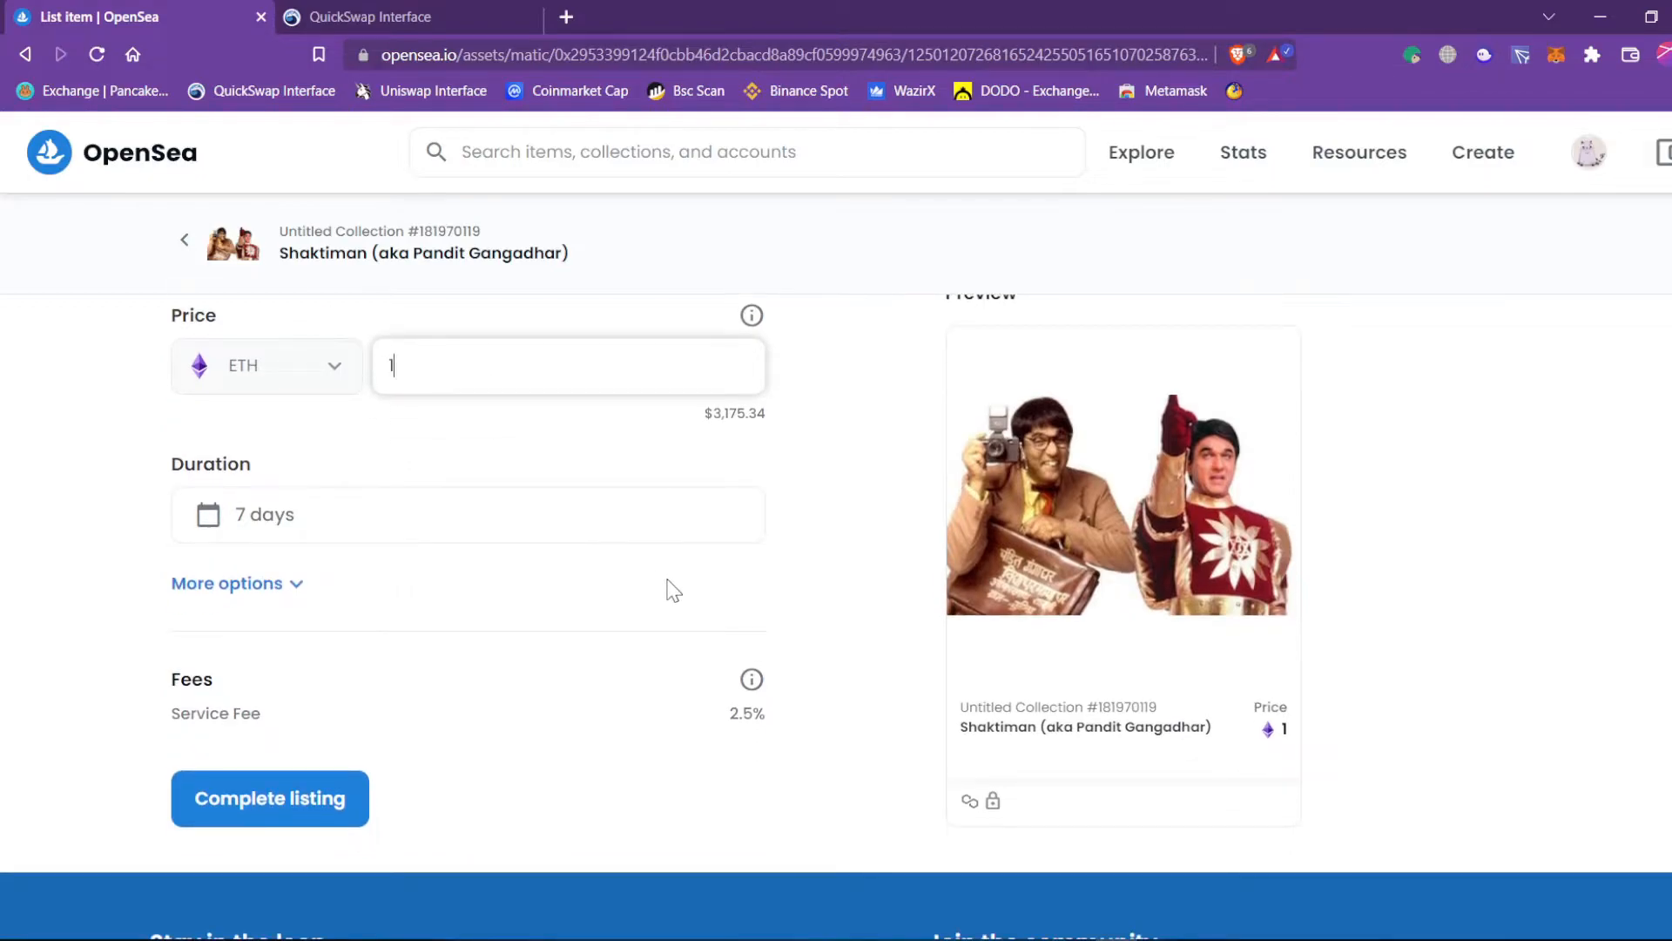
Set the listing duration to the 1 month preset date range.
mouse_move(970, 801)
click(339, 517)
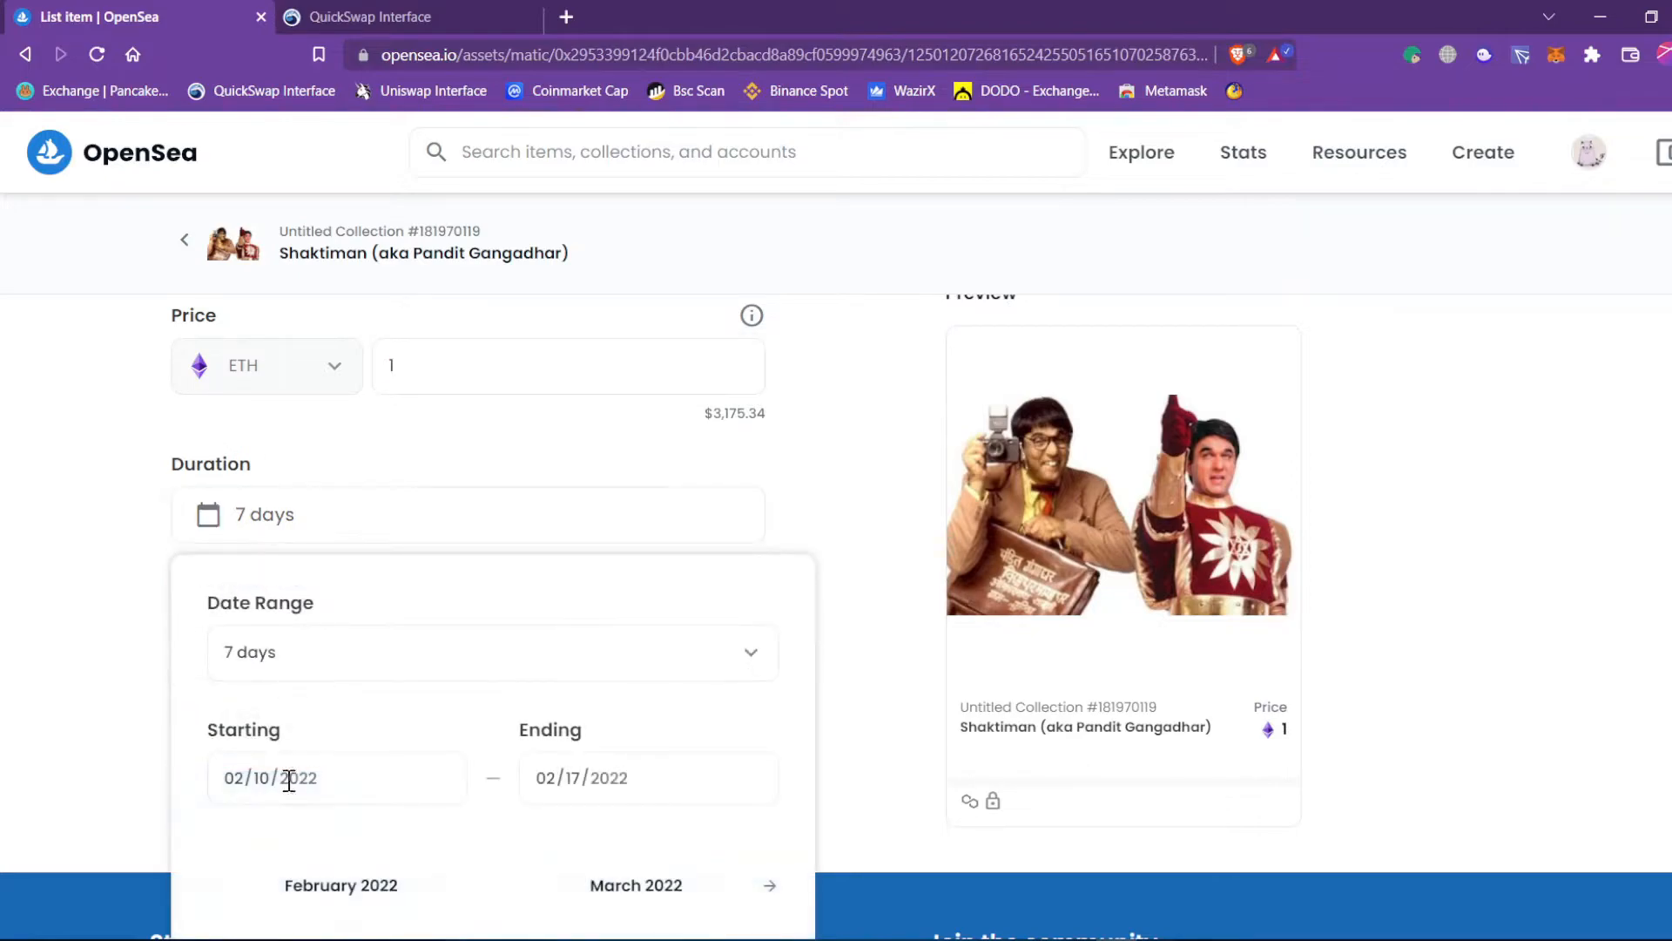
click(339, 675)
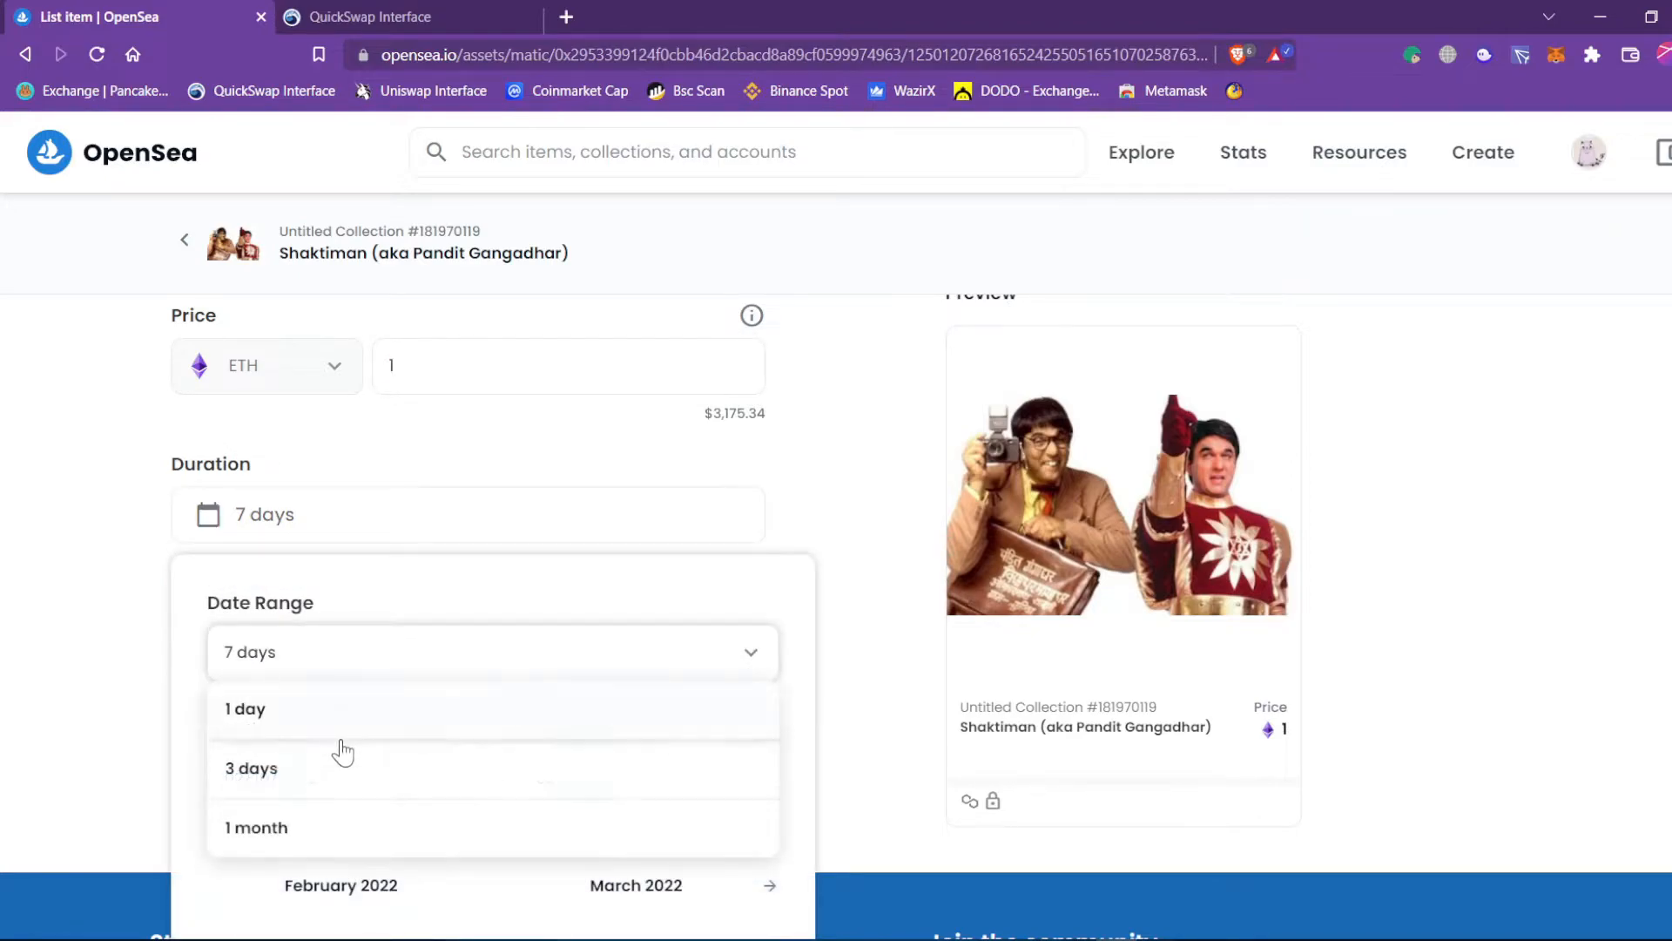
click(331, 841)
click(49, 609)
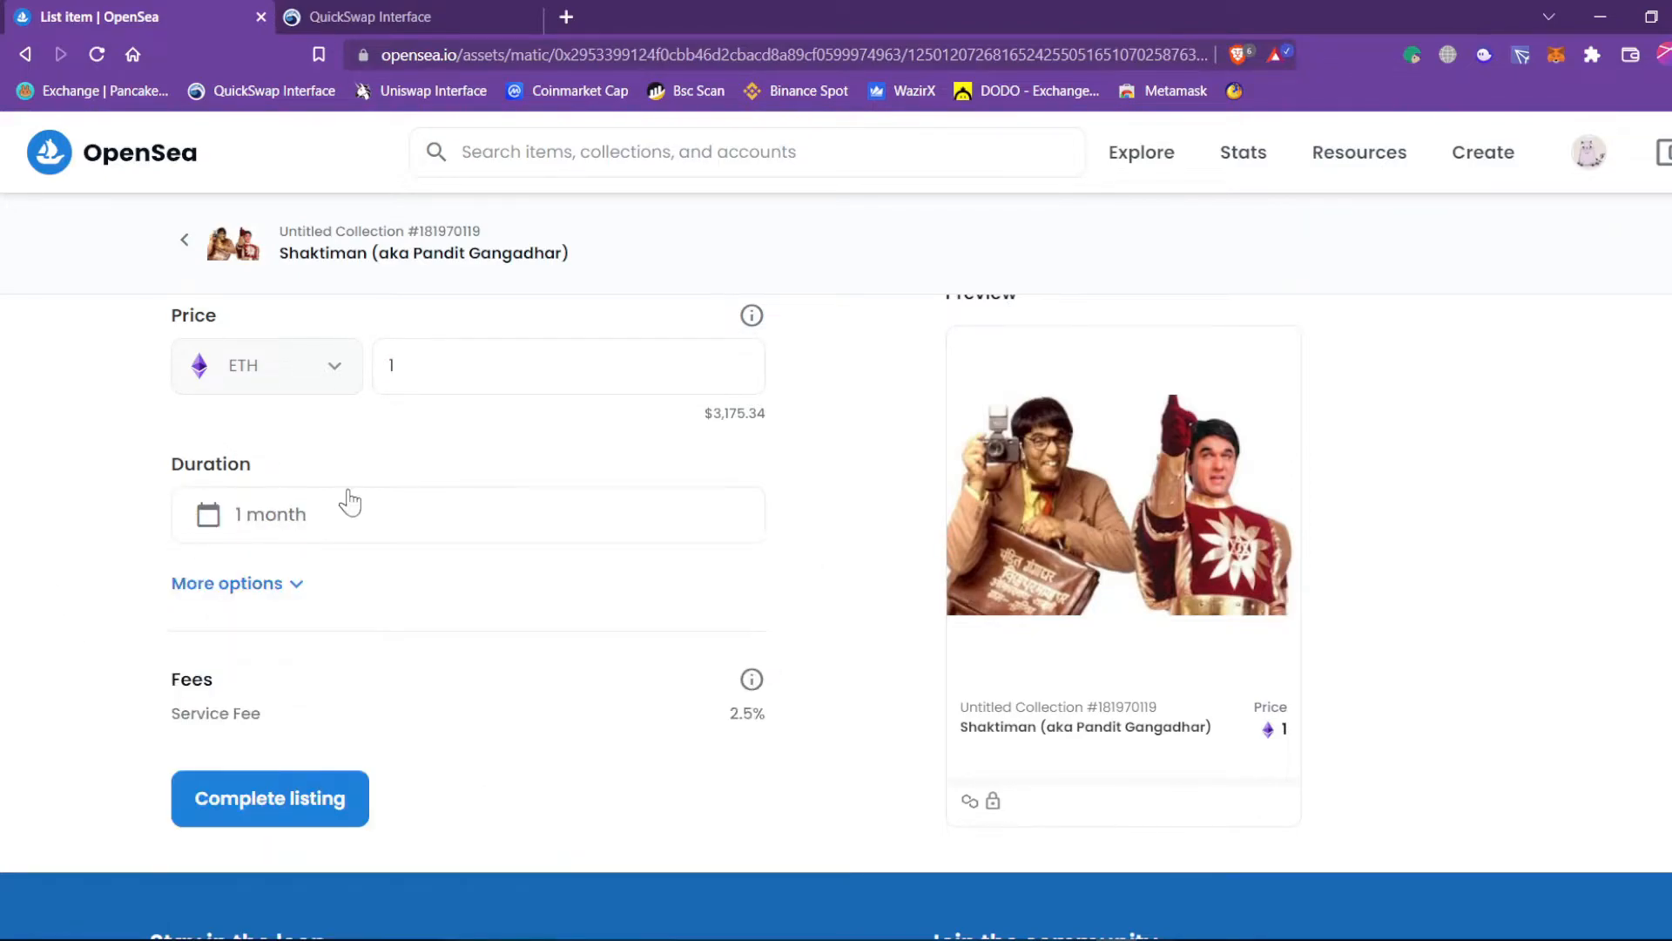
Reveal More options and leave Reserve for specific buyer turned off after trying it.
click(272, 601)
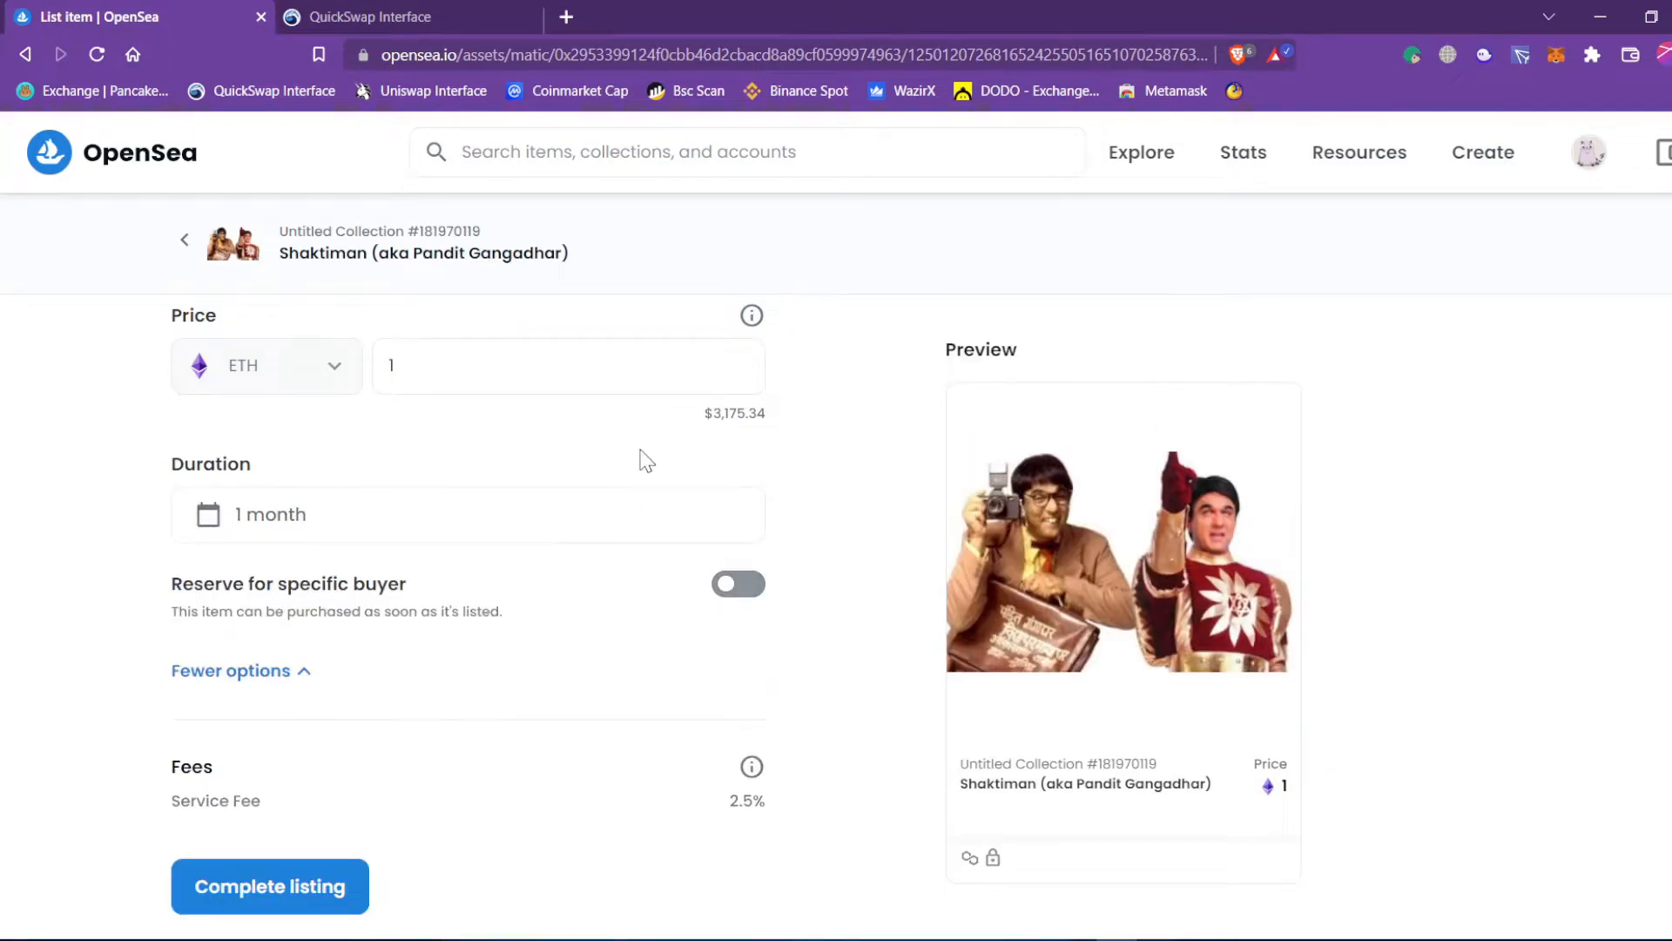
scroll(610, 457, down, 3)
scroll(415, 389, up, 2)
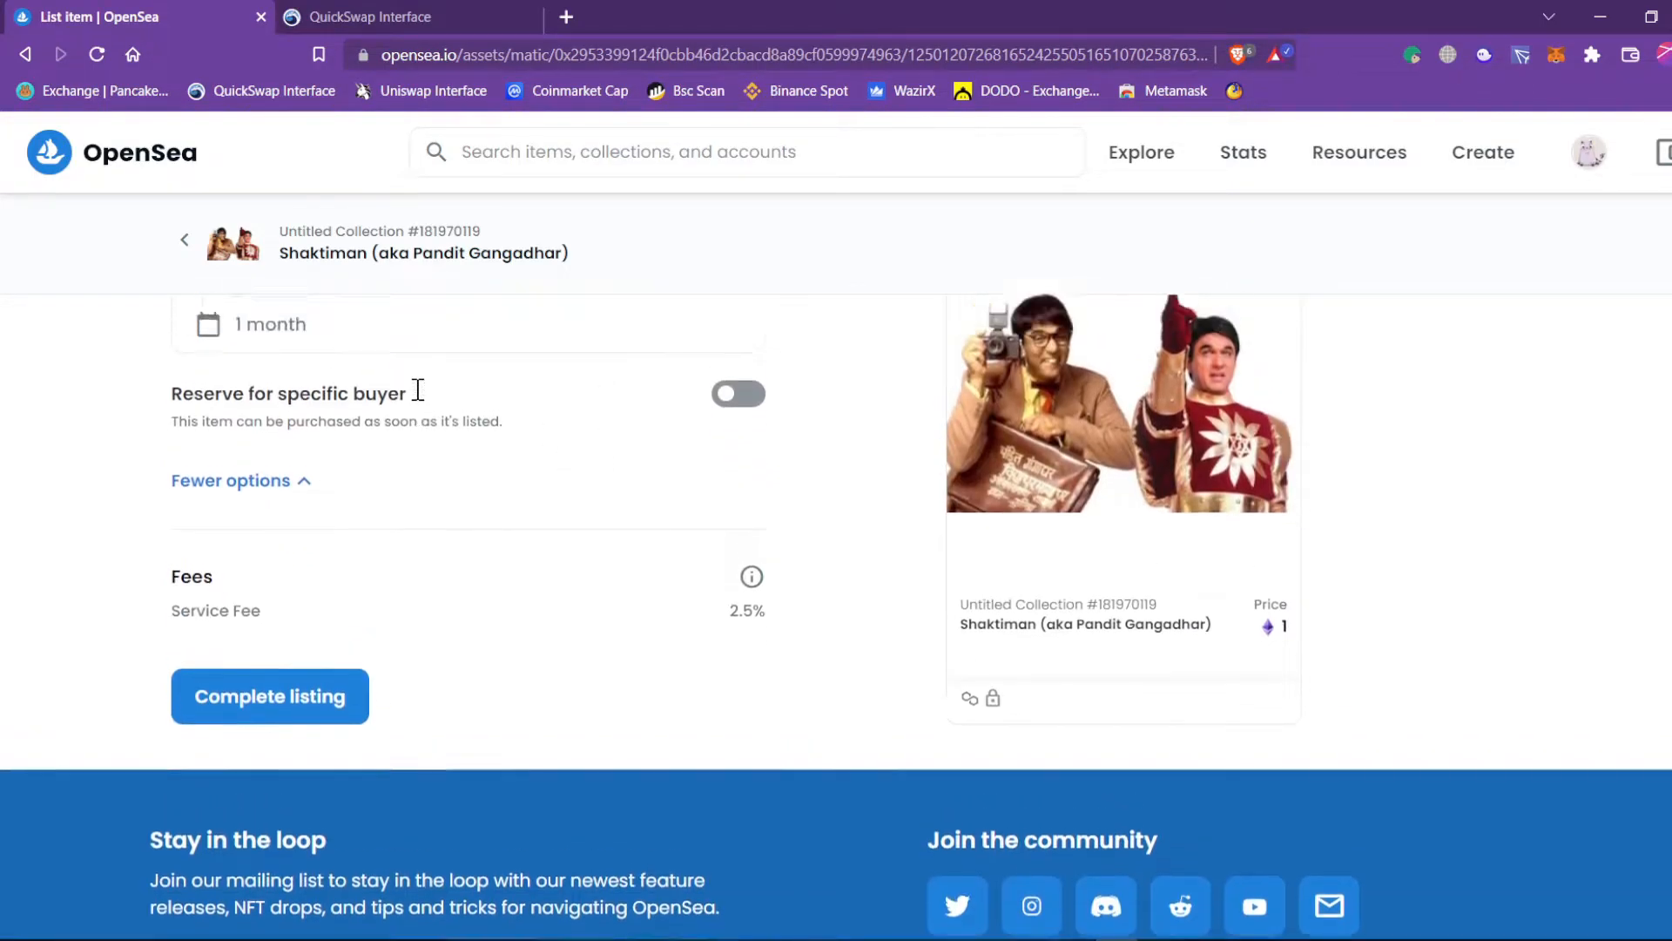
scroll(418, 407, up, 2)
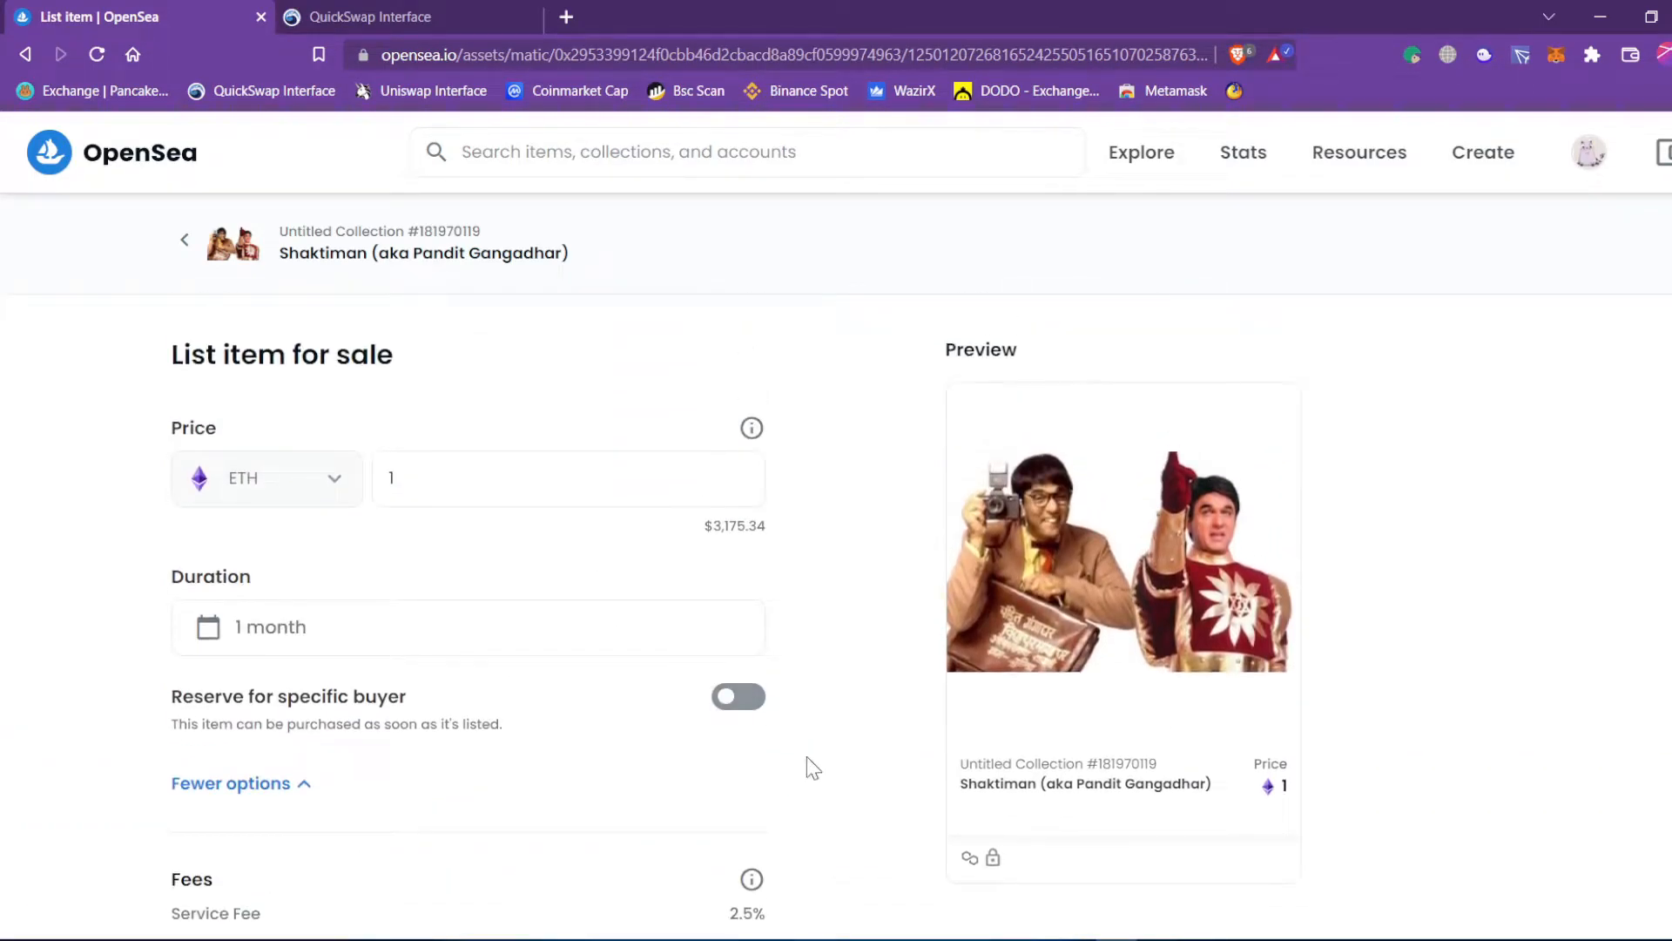
click(739, 697)
click(356, 781)
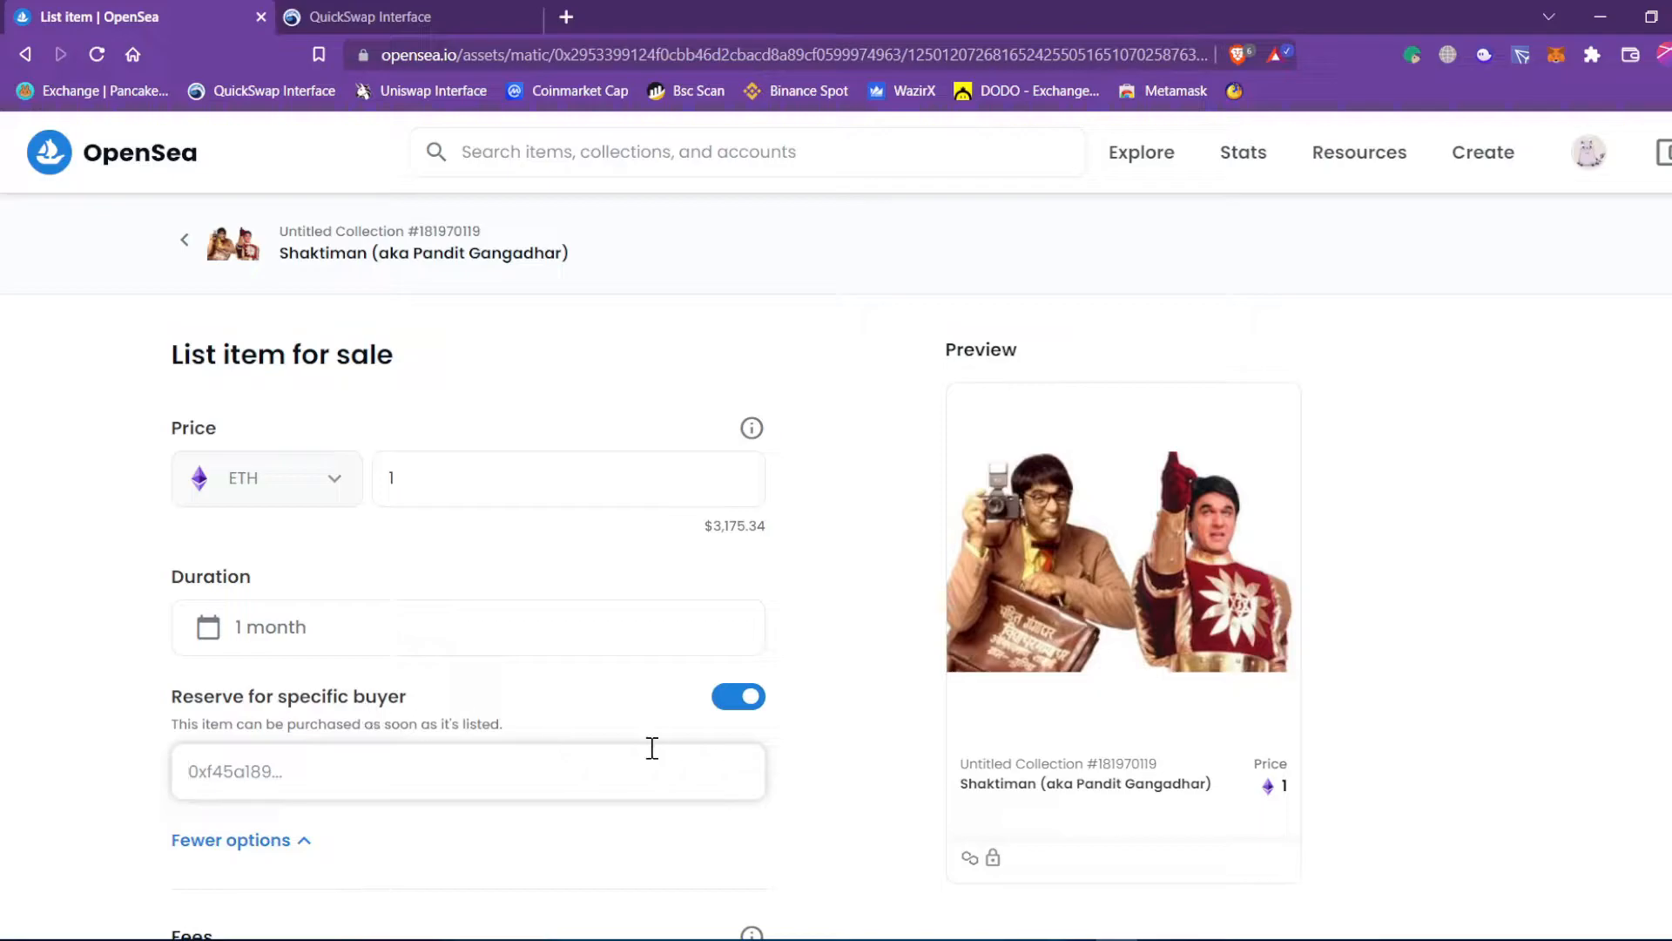
click(739, 697)
scroll(620, 538, down, 4)
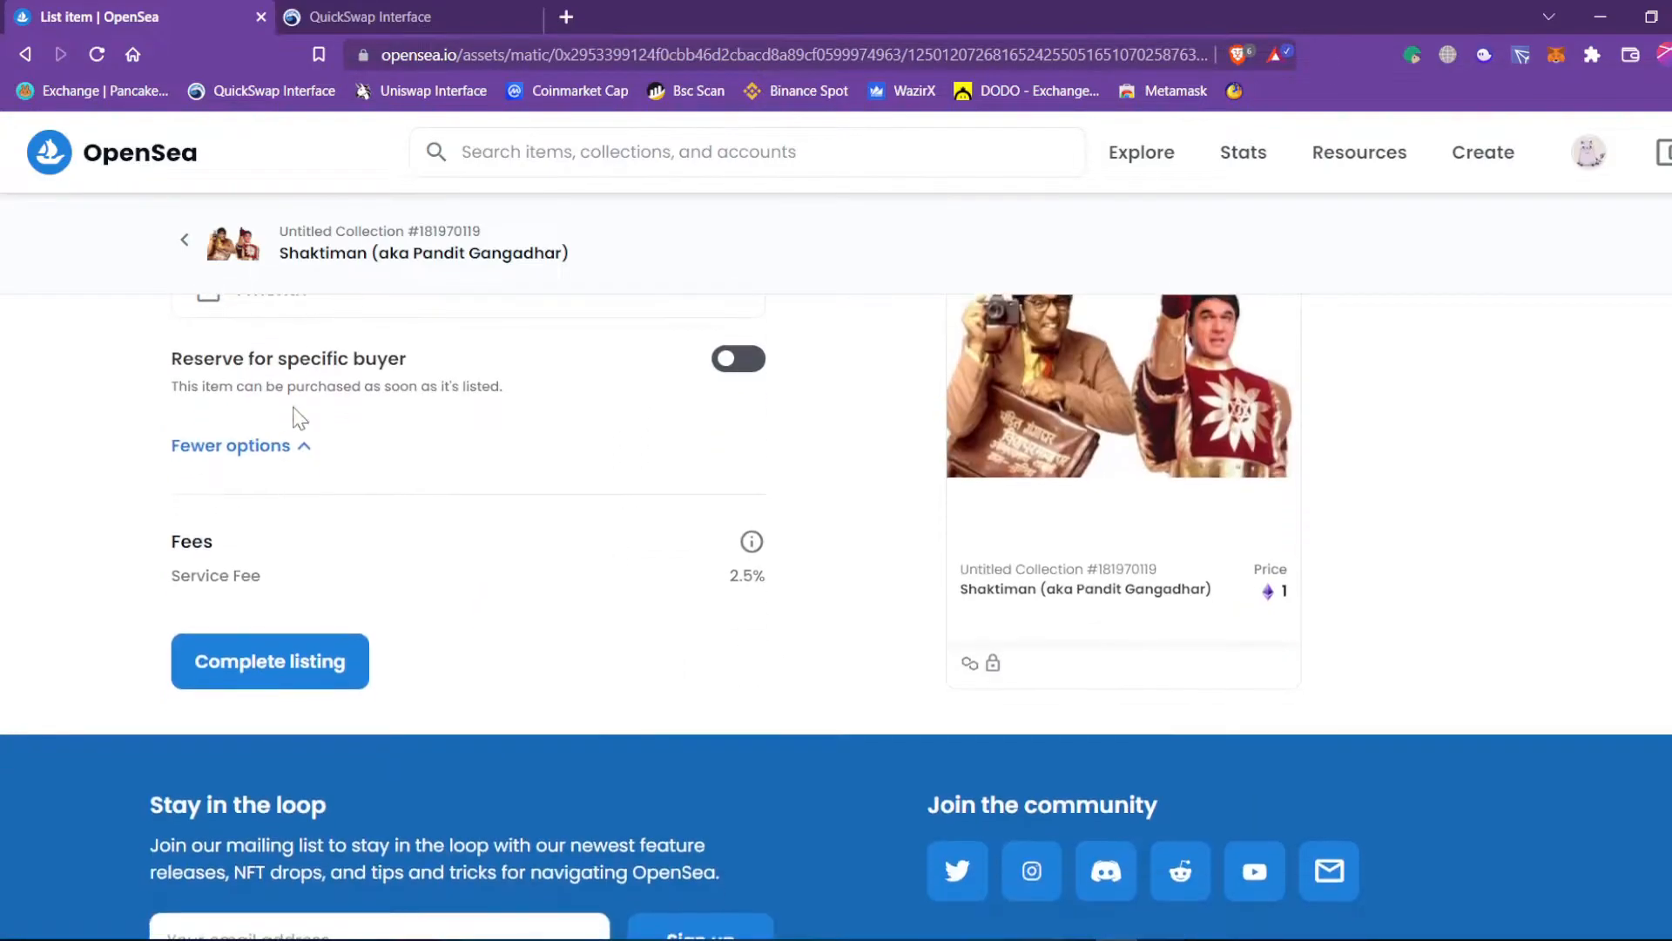
drag(728, 579, 783, 587)
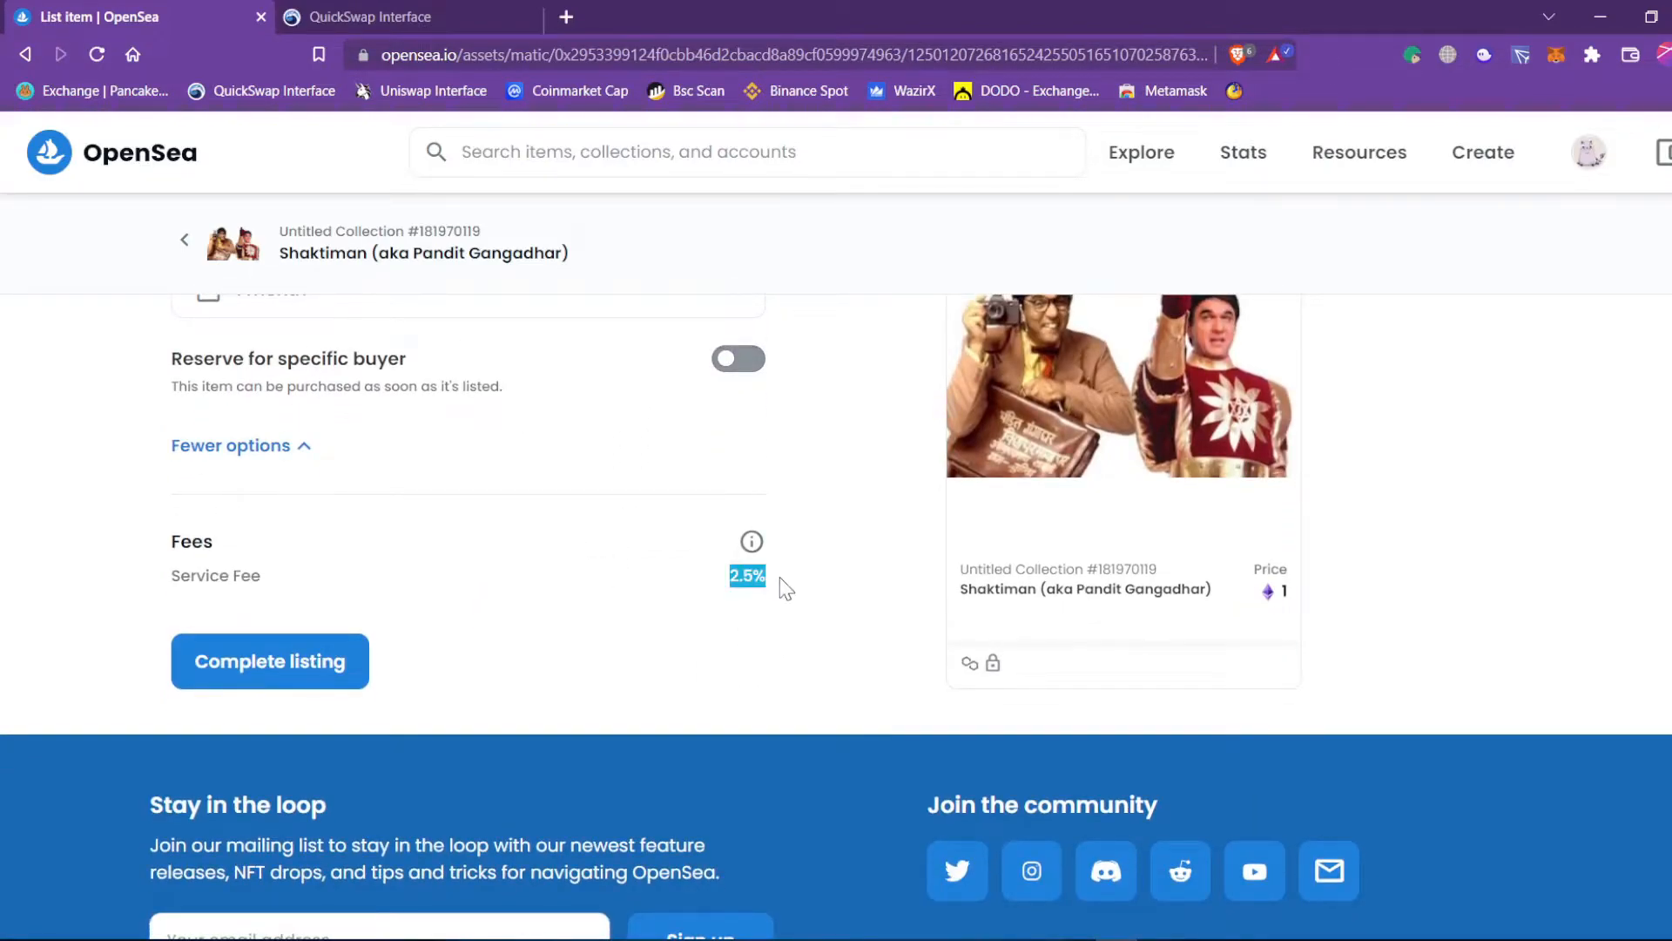
mouse_move(751, 540)
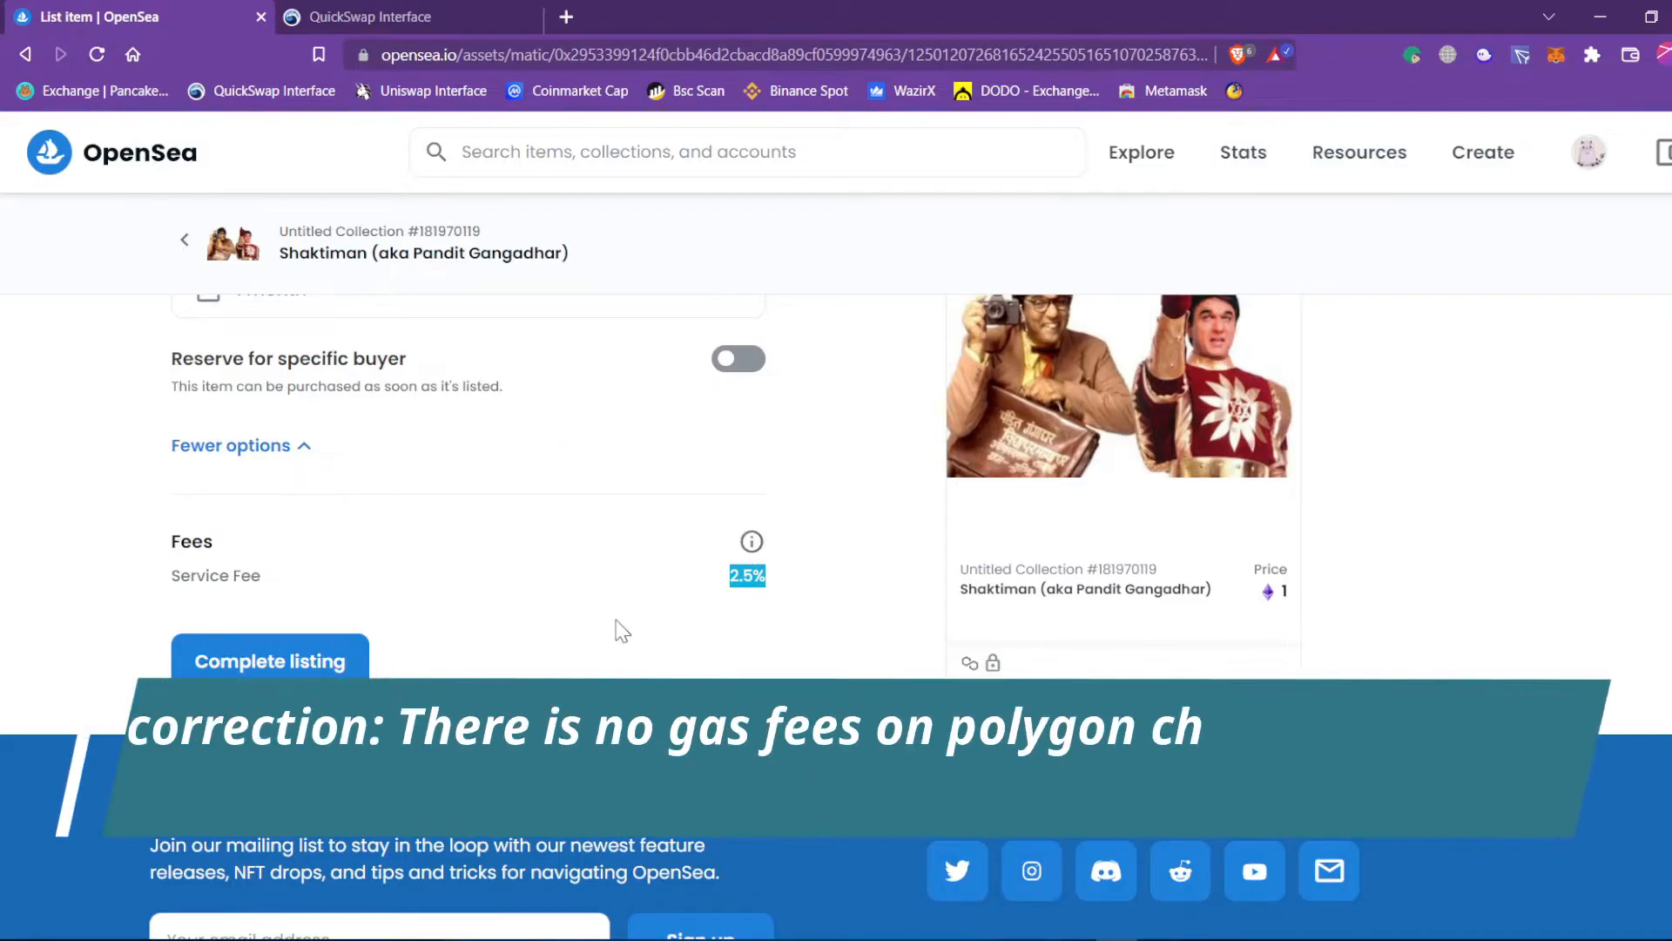
click(786, 622)
drag(778, 586, 732, 591)
click(754, 600)
click(710, 676)
mouse_move(1269, 607)
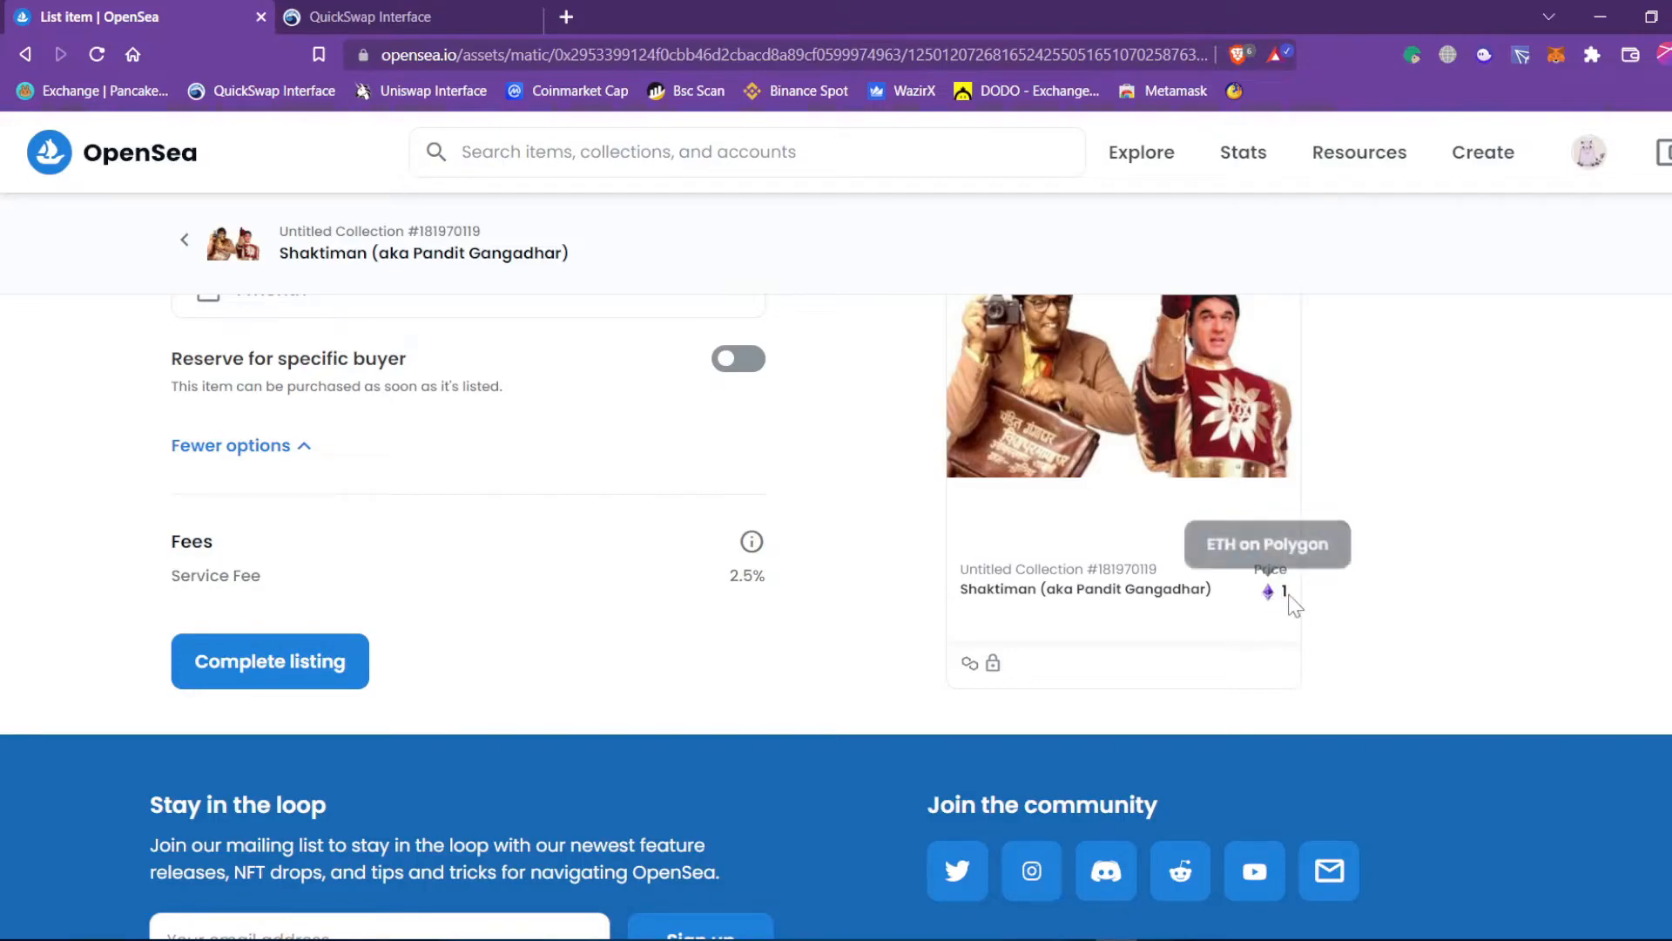
Submit Complete listing, check the MetaMask balance, reopen the steps and start the currency Unlock.
click(338, 668)
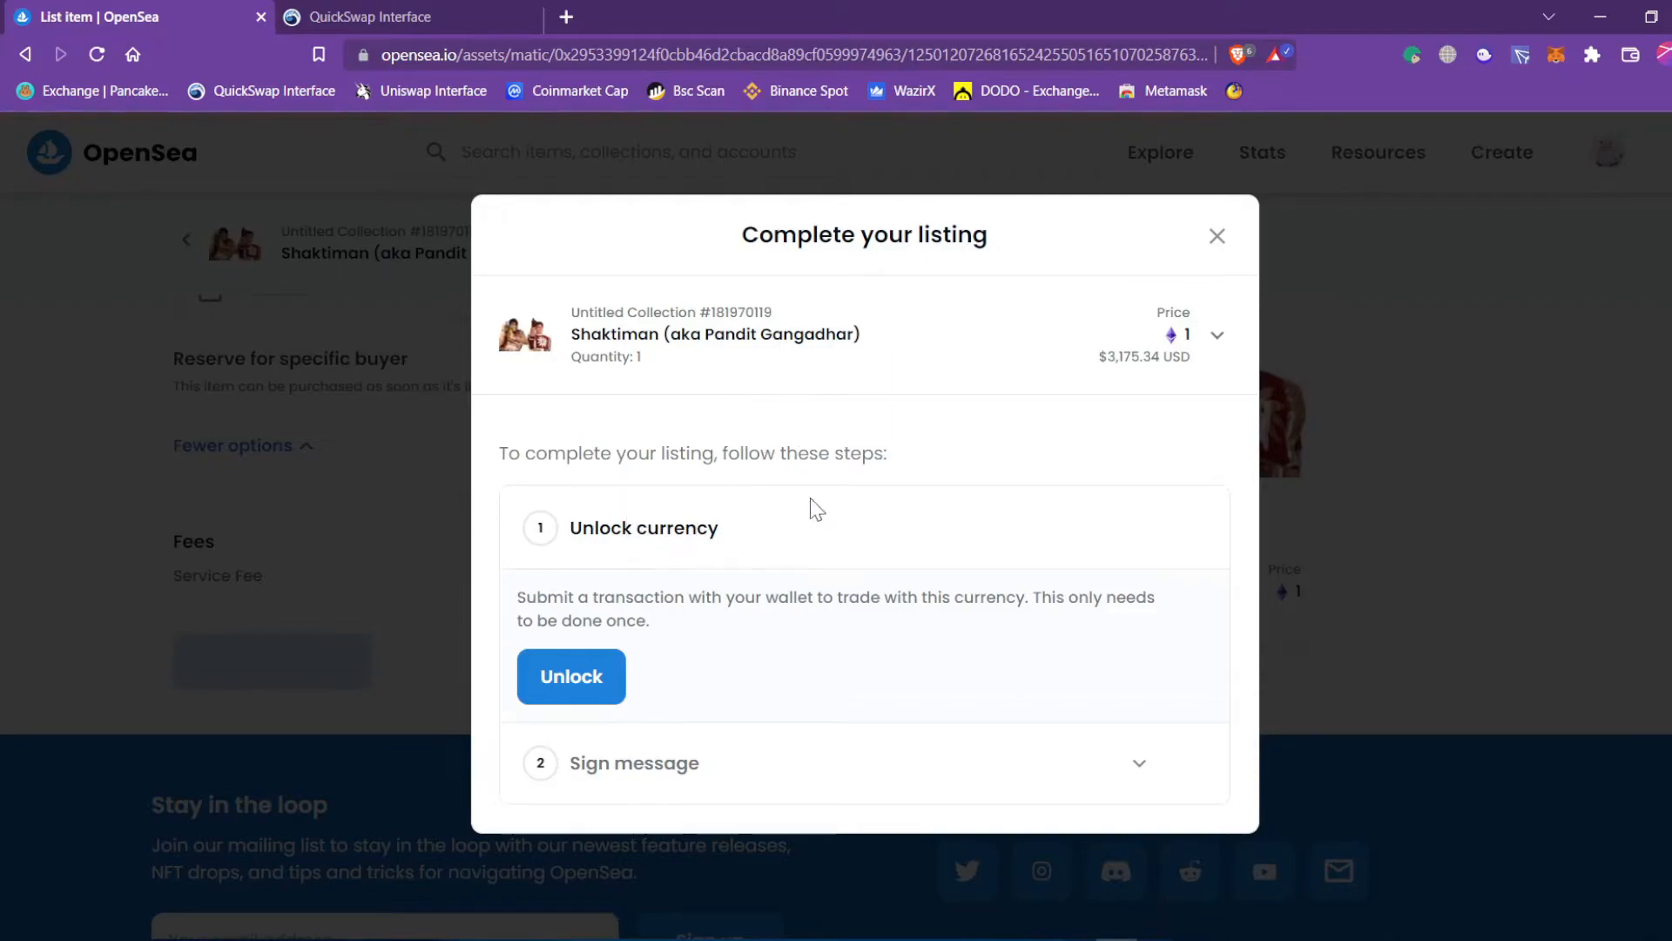
click(1557, 54)
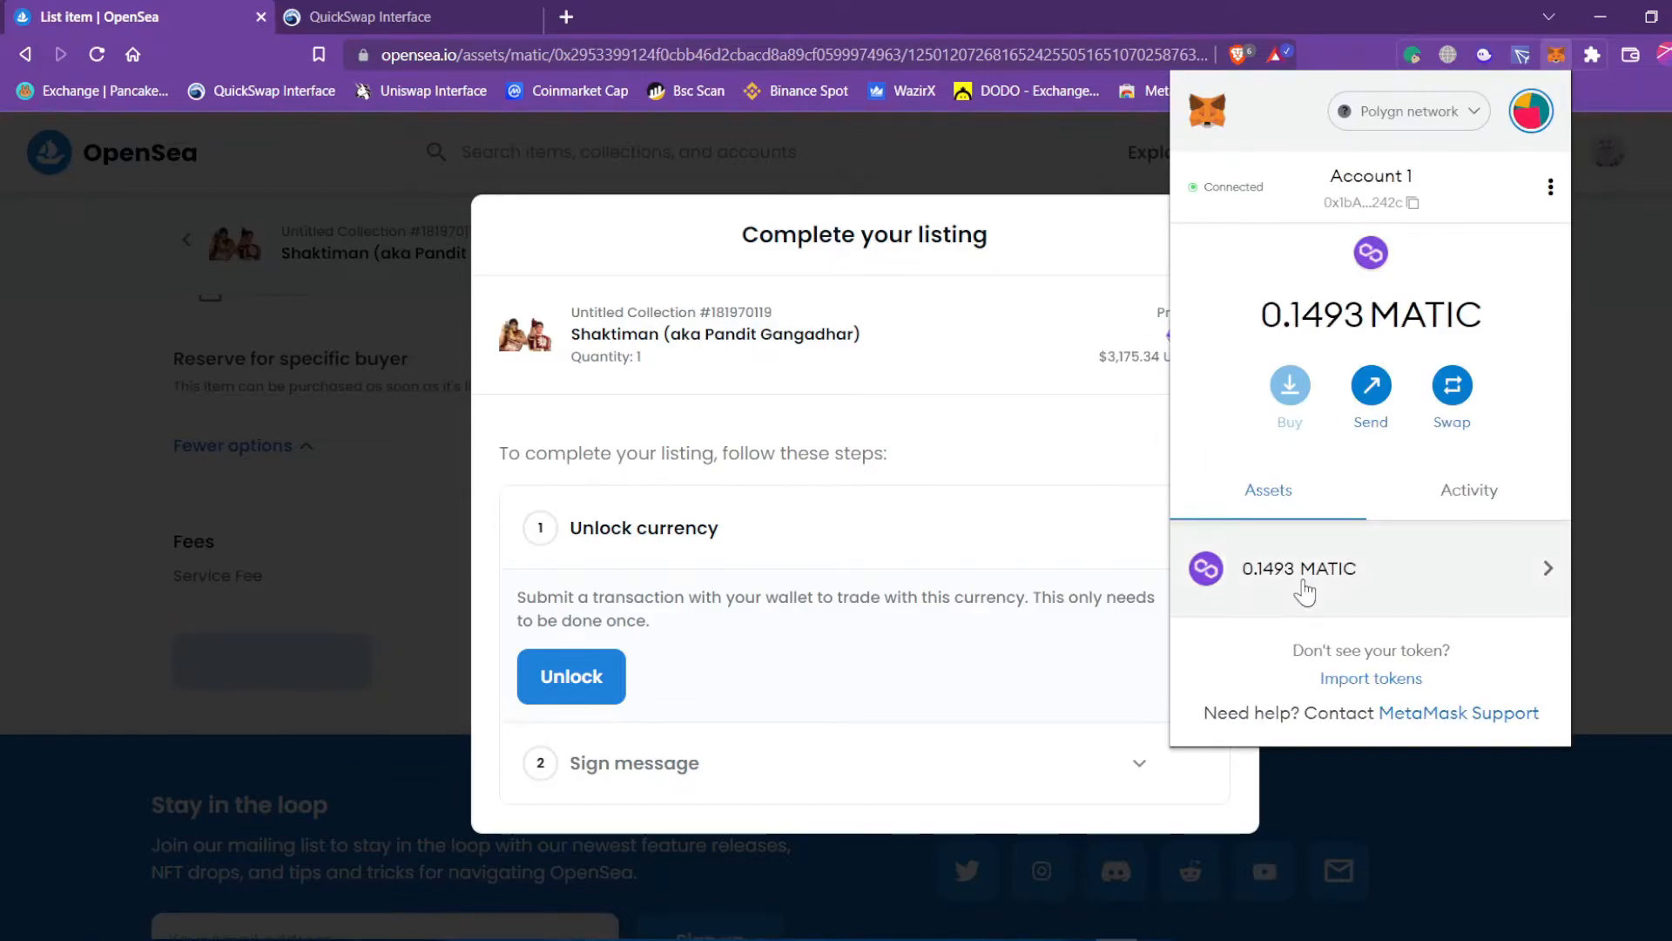
click(1557, 57)
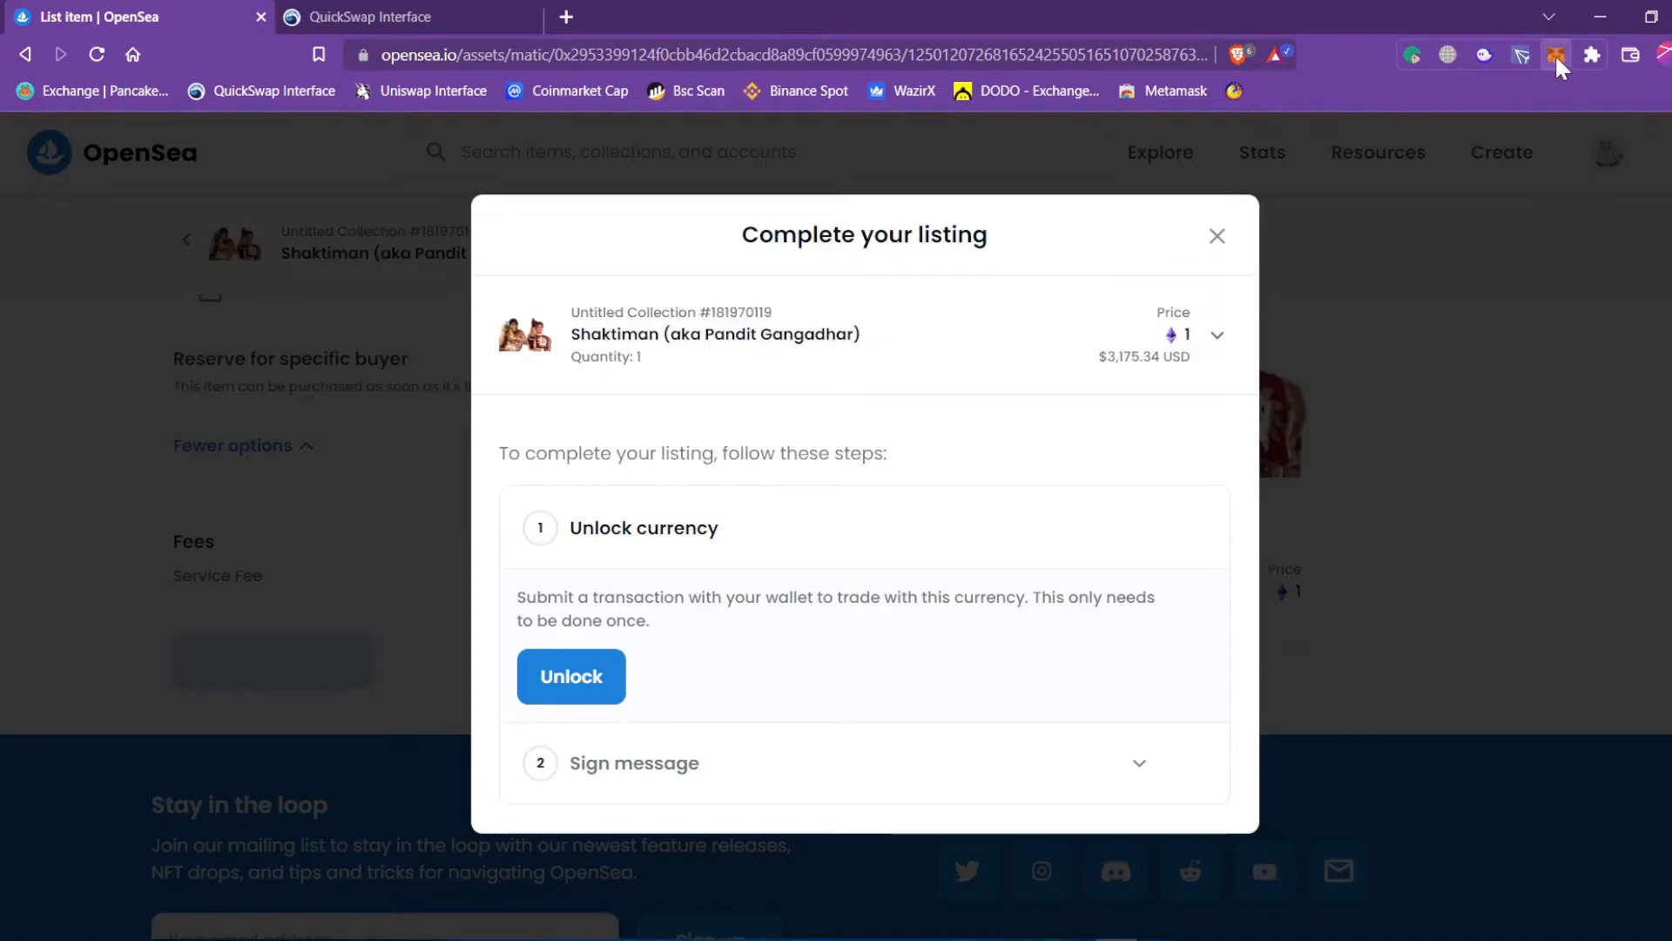
click(1567, 389)
click(301, 676)
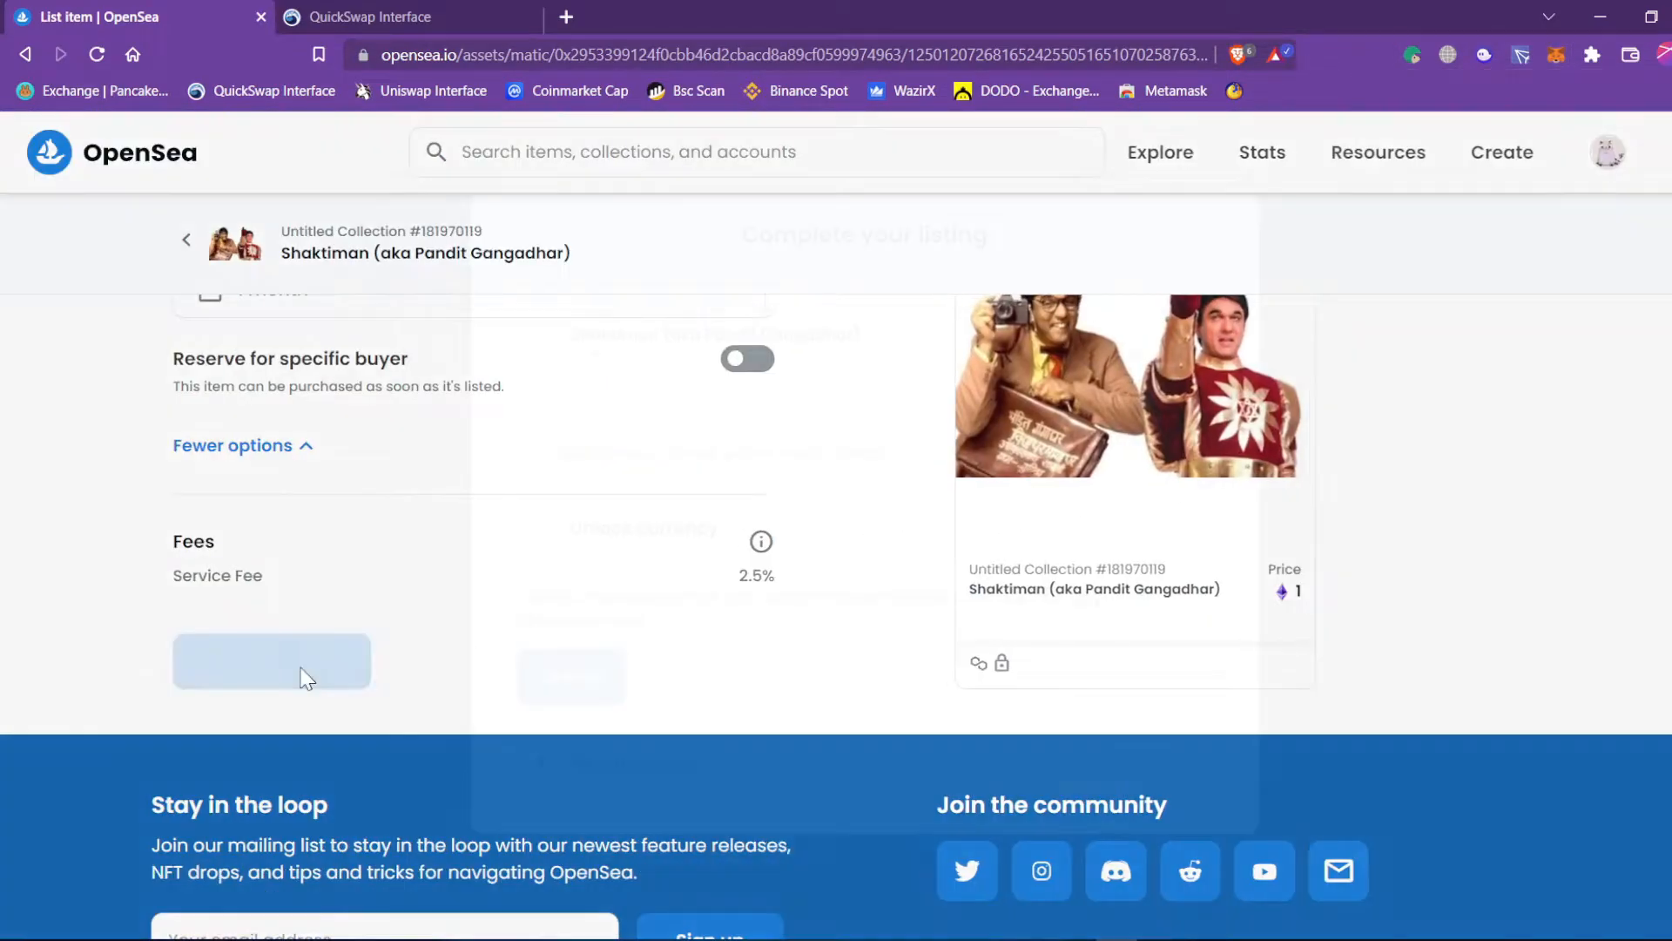
click(575, 676)
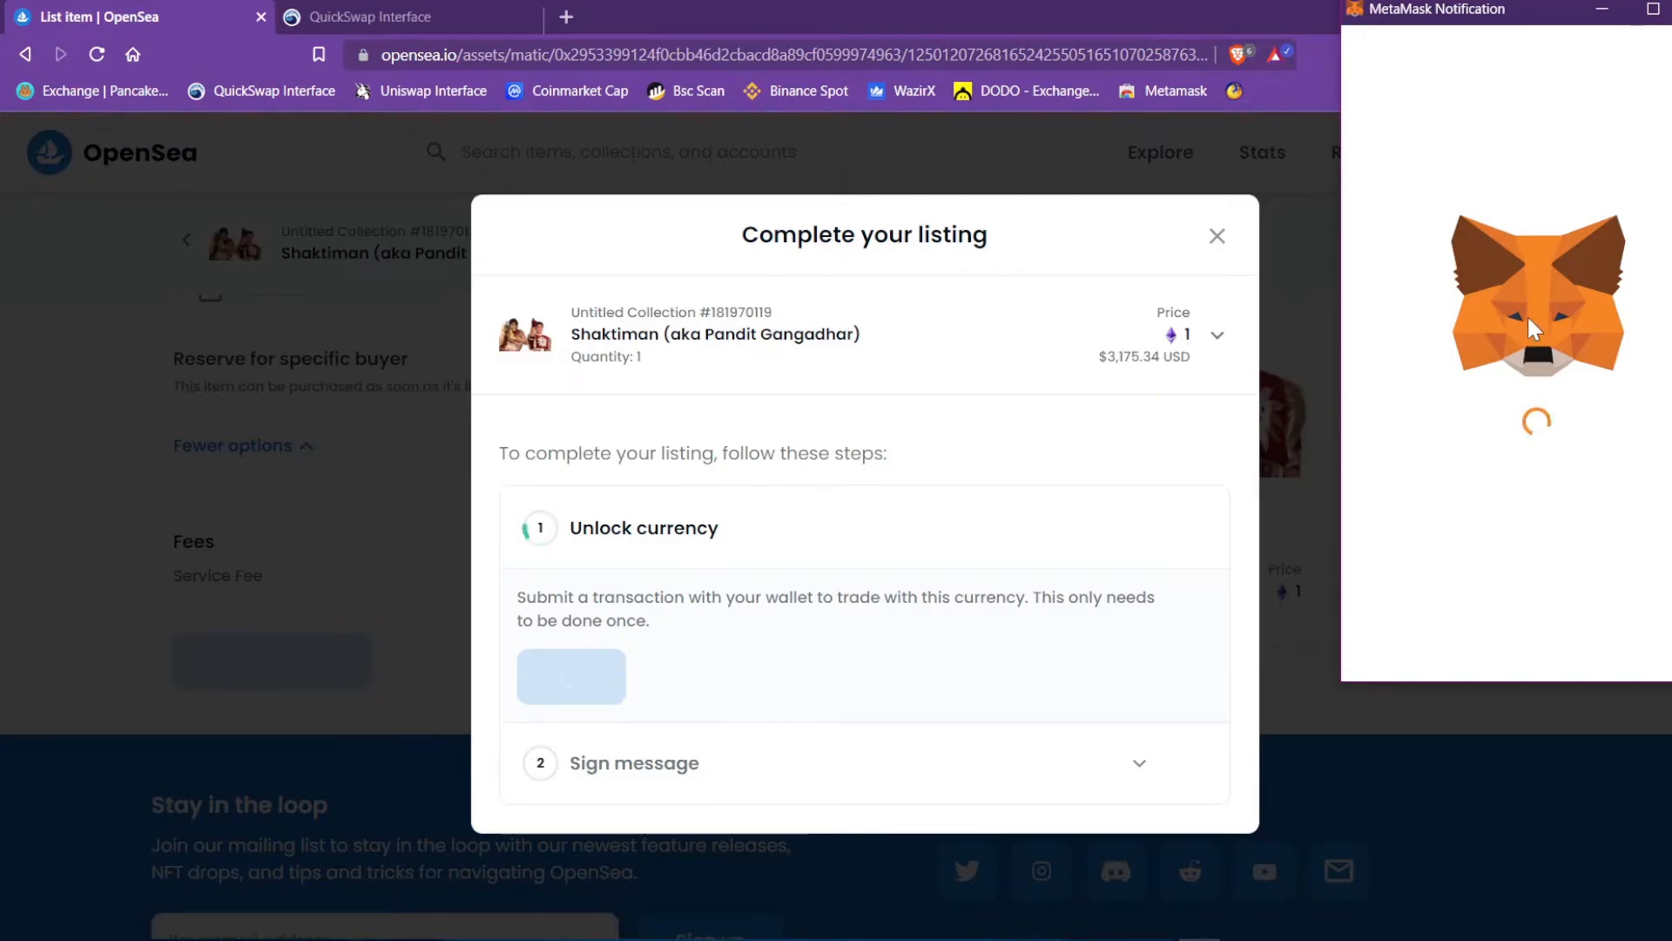
Review the Wrapped Ether token in the MetaMask request and sign the approval.
drag(1464, 234, 1587, 239)
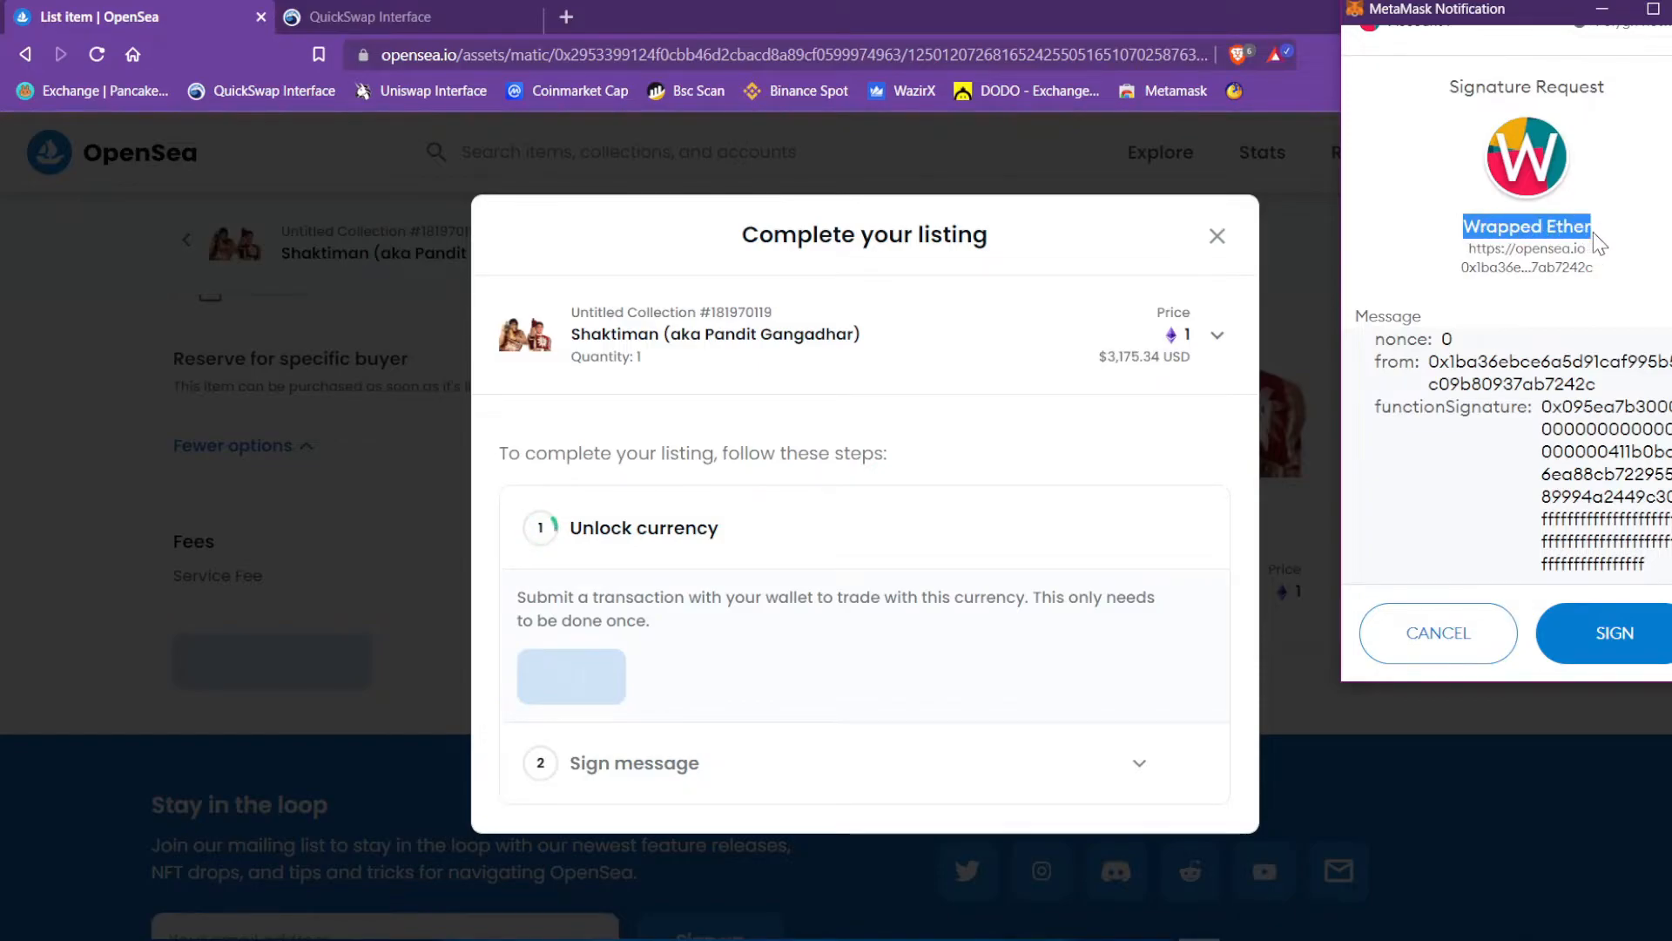
click(1578, 234)
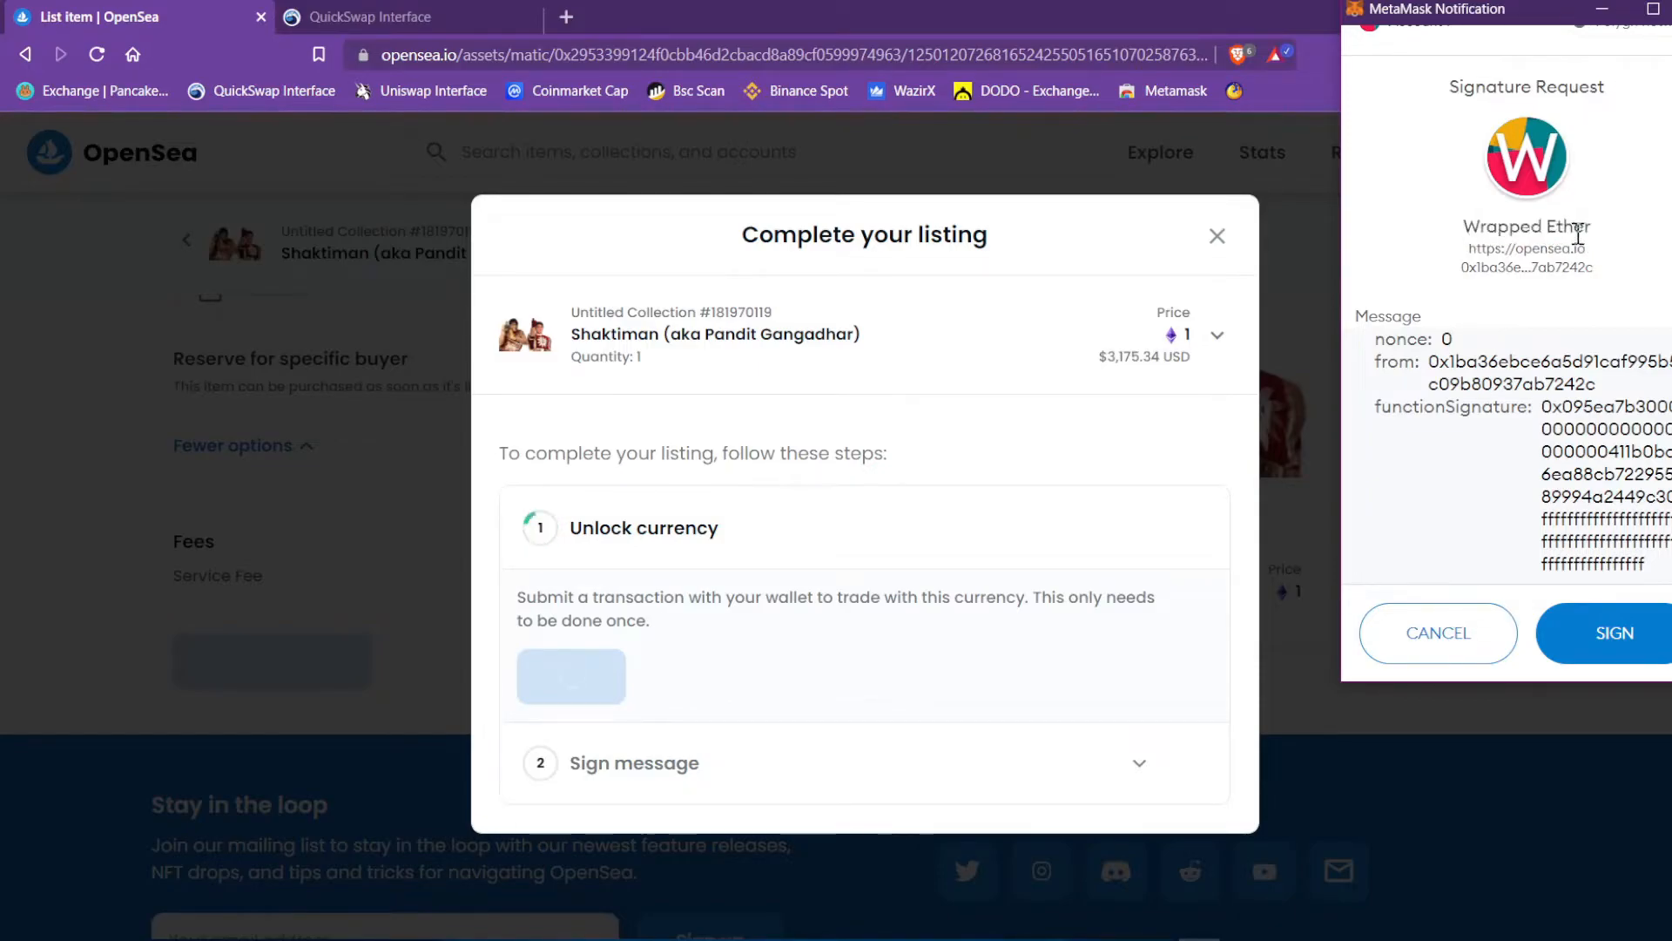
drag(1594, 230, 1498, 248)
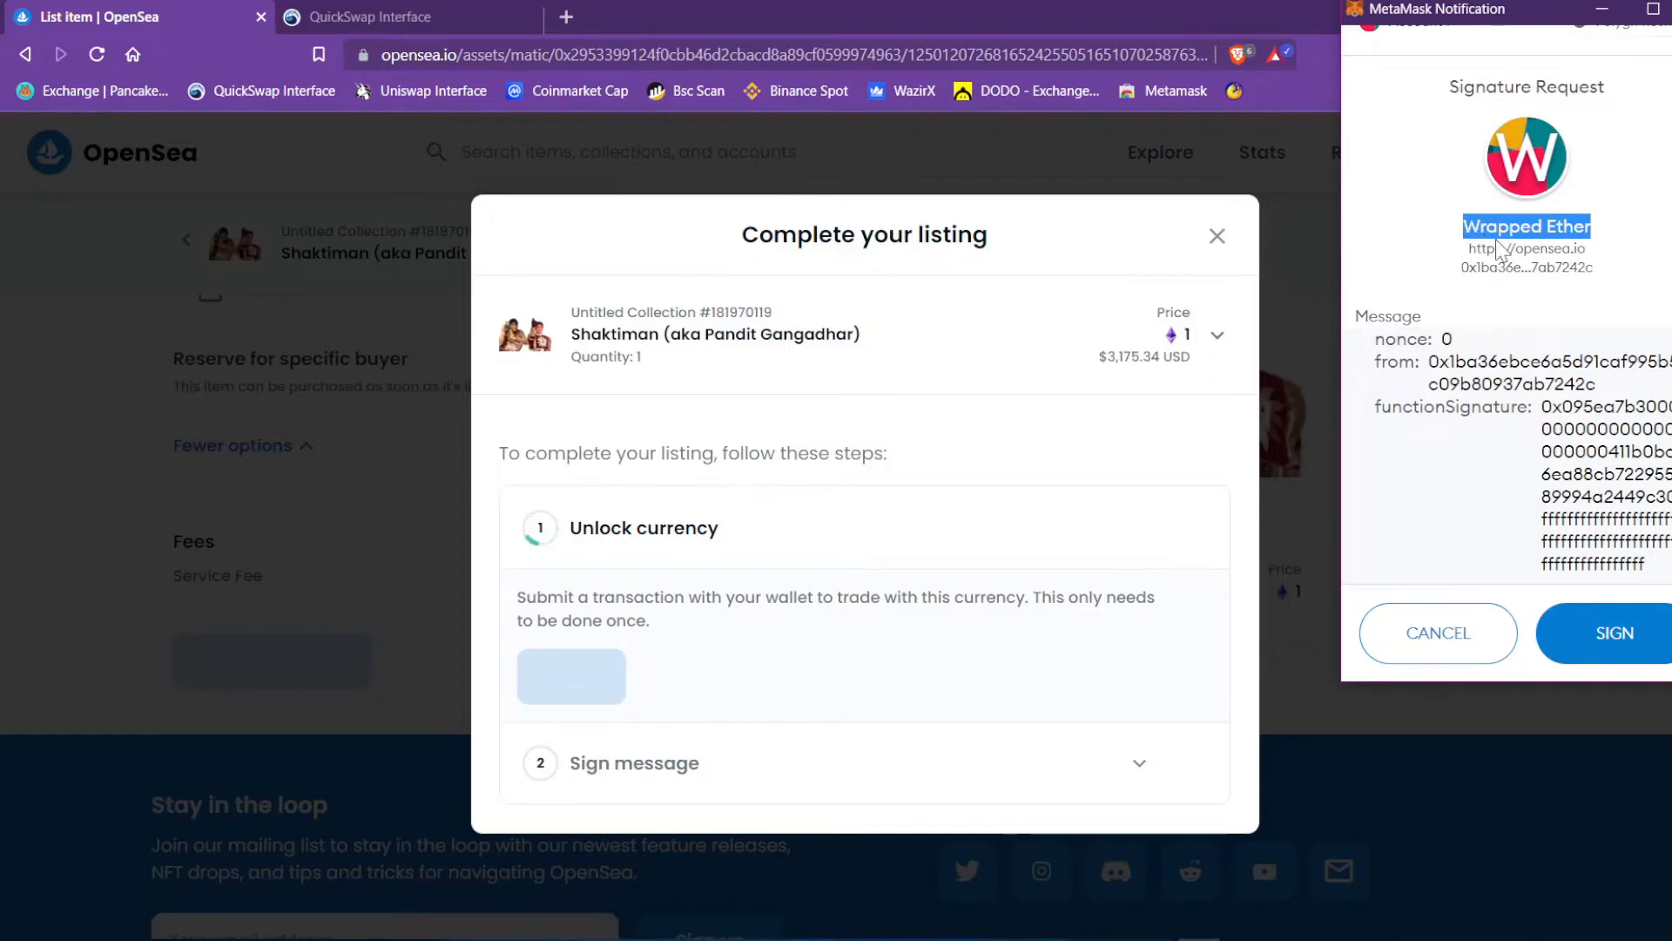
scroll(1498, 248, up, 1)
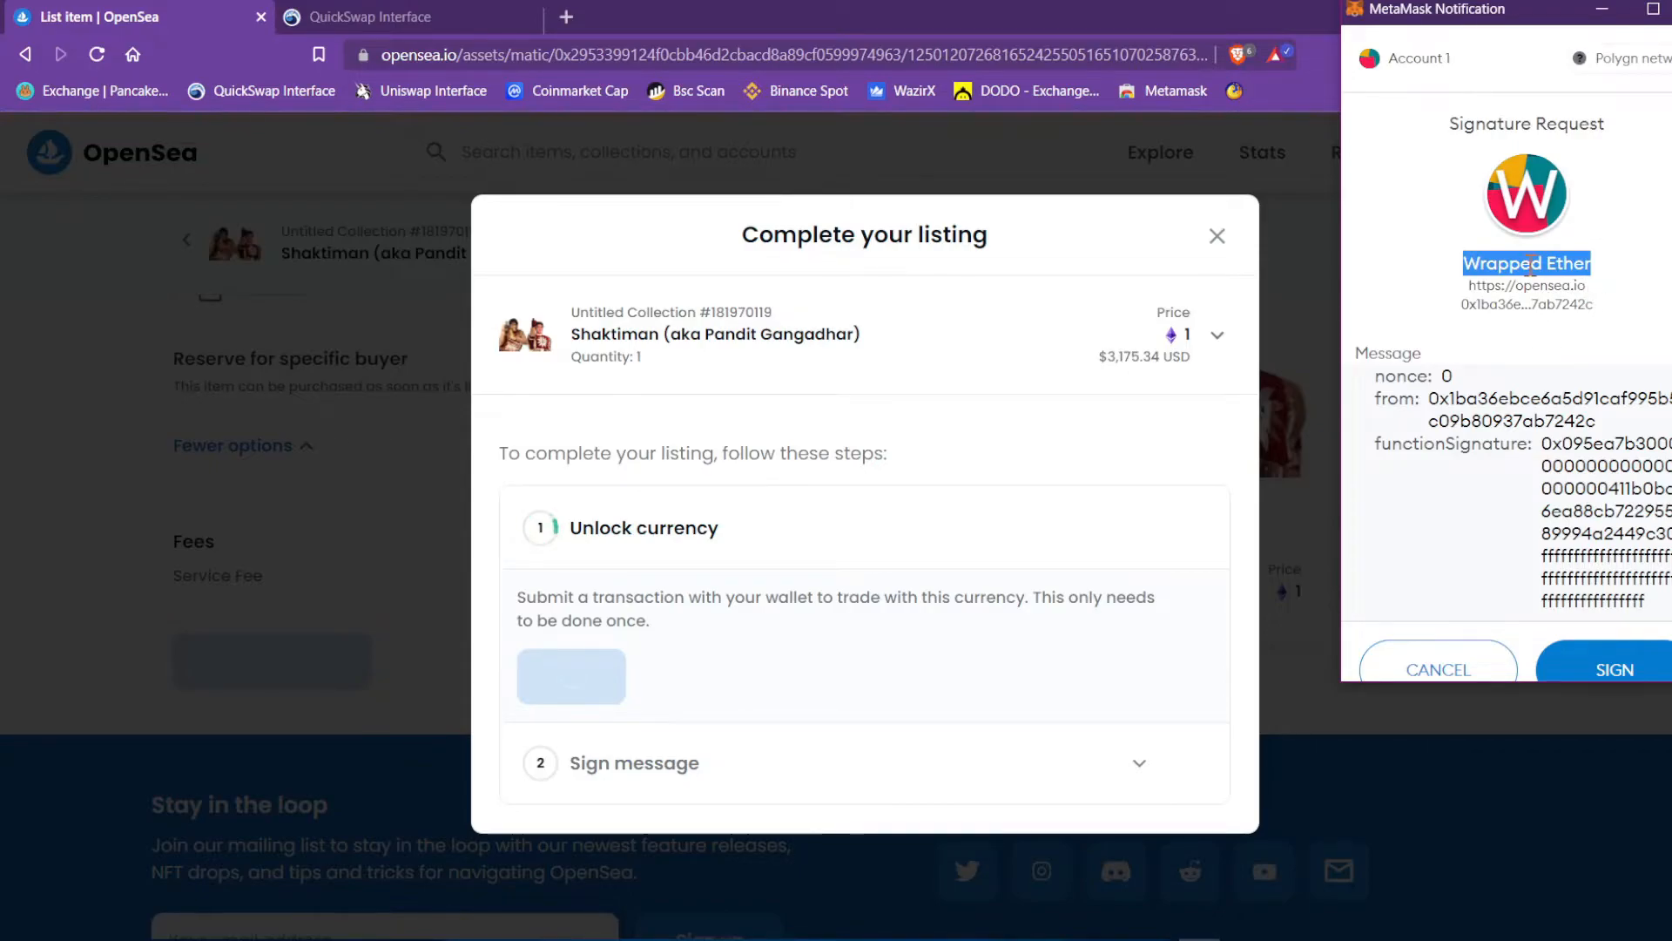
click(1606, 277)
scroll(1610, 276, down, 1)
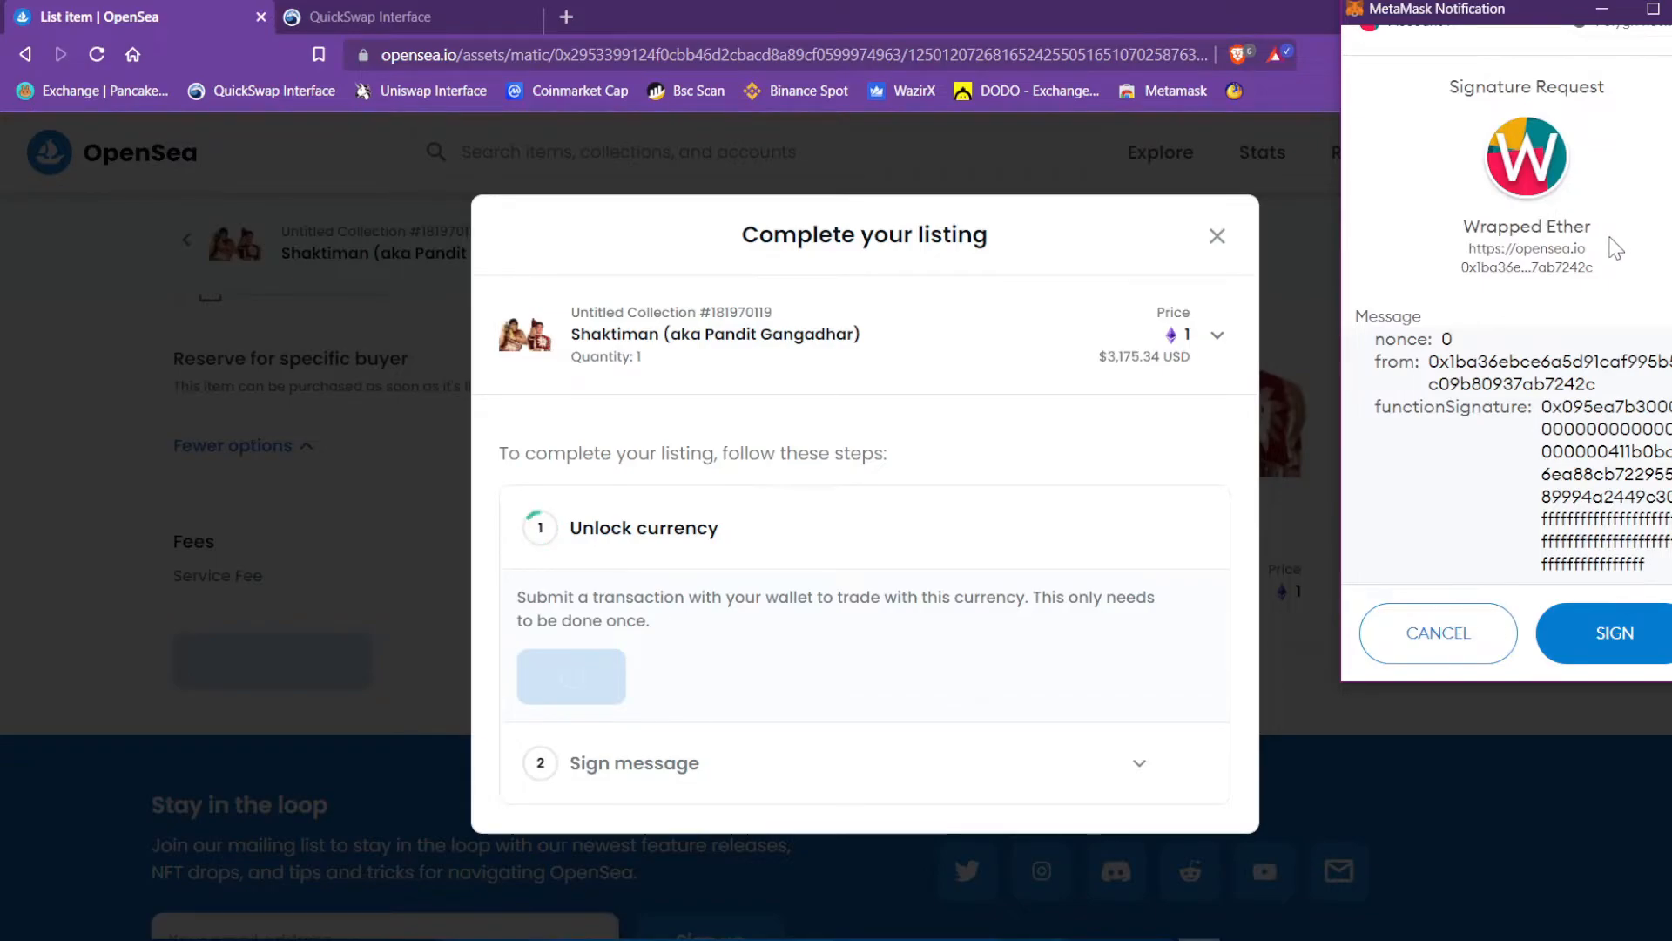
click(1594, 649)
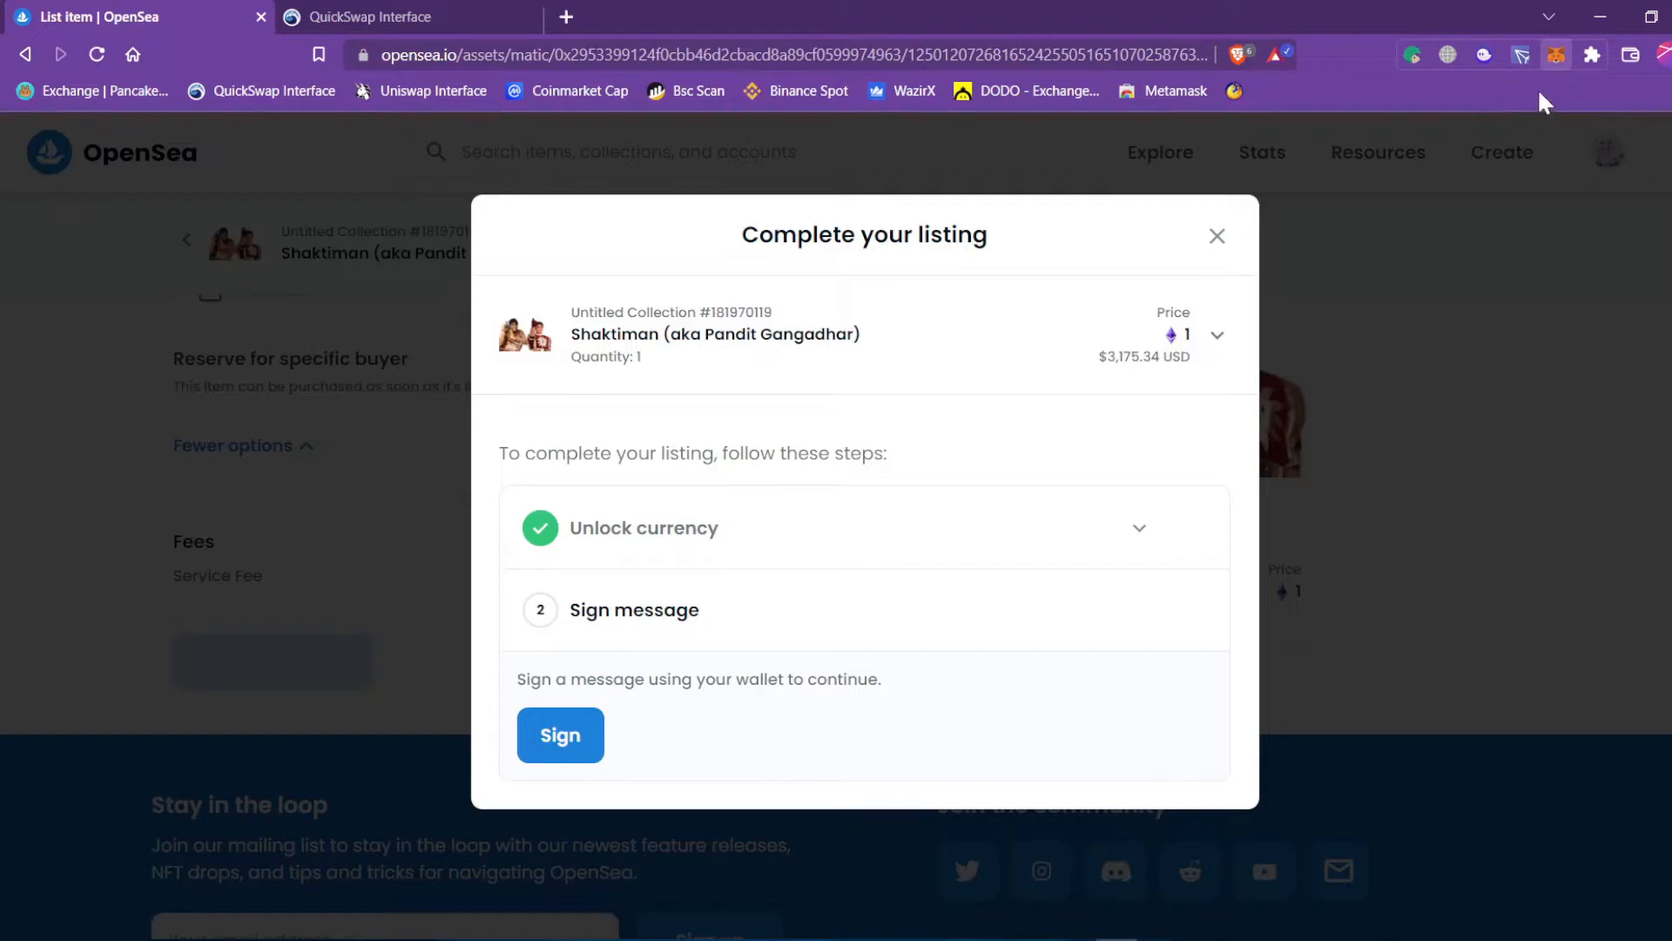
Check the wallet's token assets in MetaMask, then close the wallet overview.
click(1556, 55)
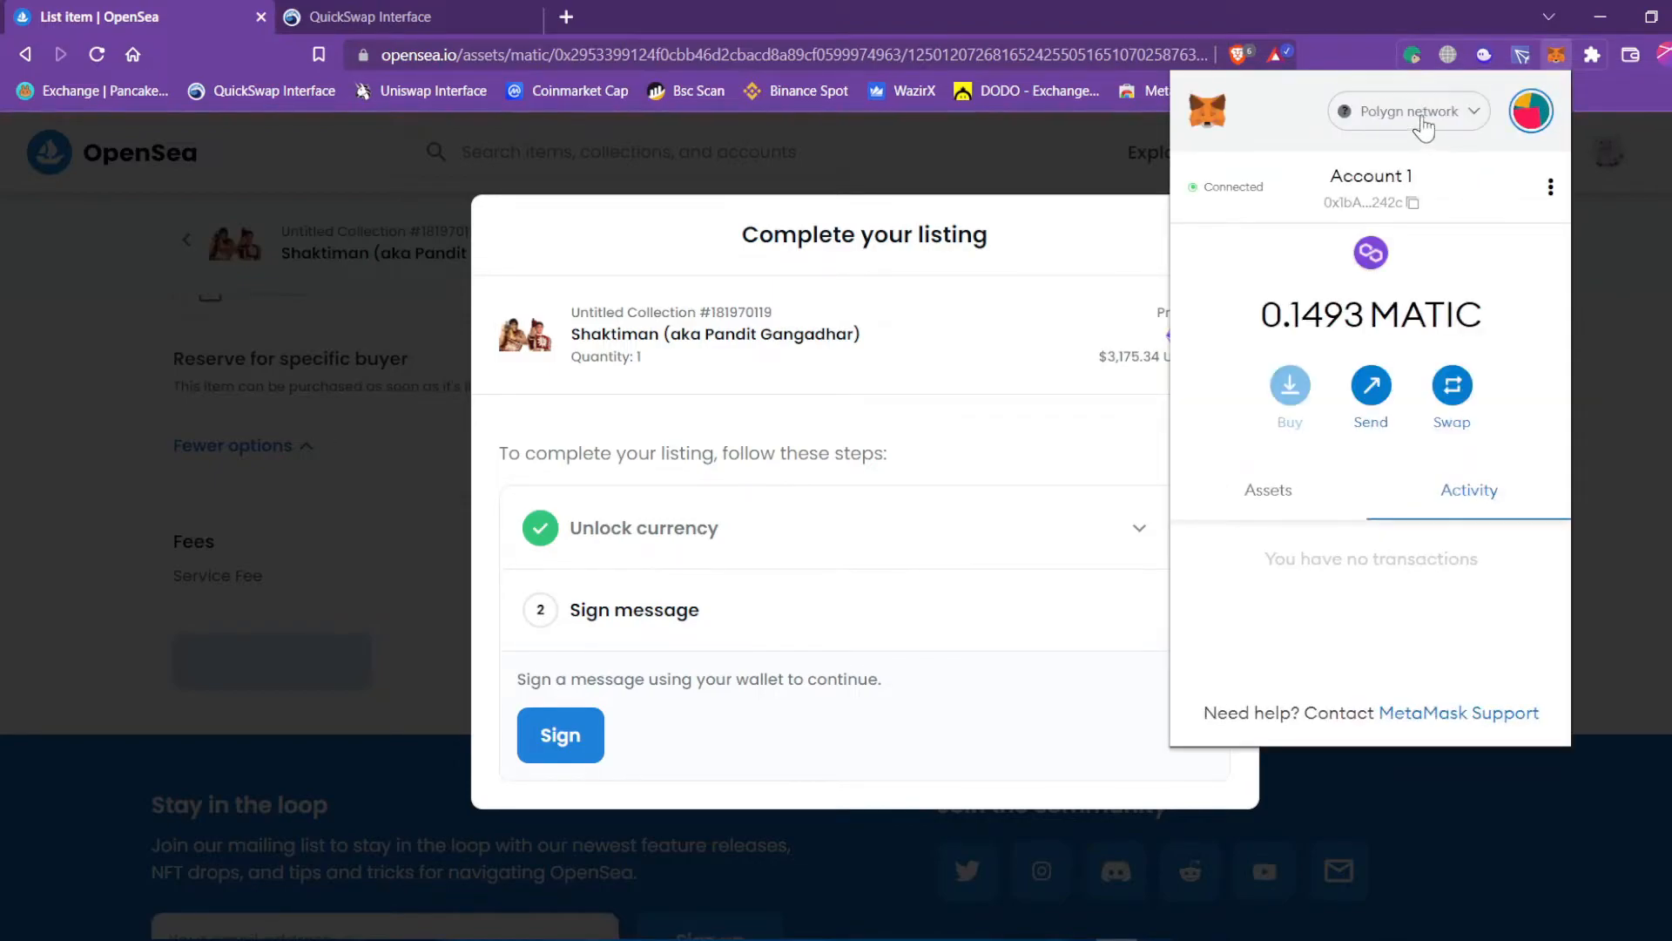
click(1287, 512)
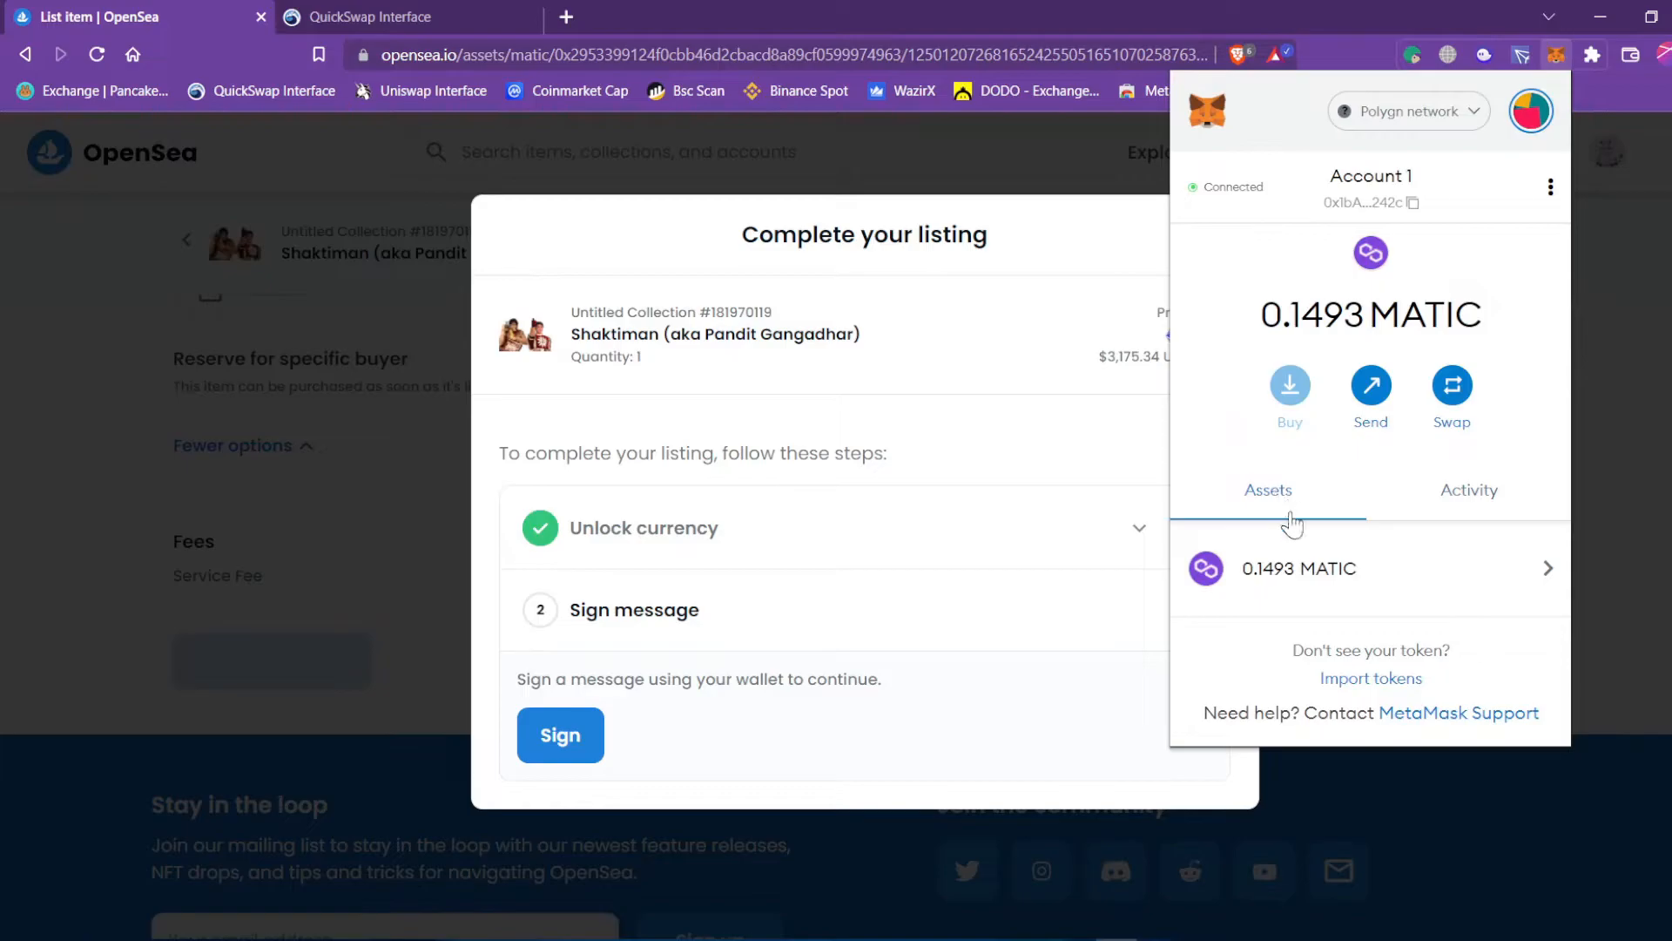
click(649, 628)
Sign the listing message in OpenSea and MetaMask to publish Shaktiman at 1 ETH.
click(570, 745)
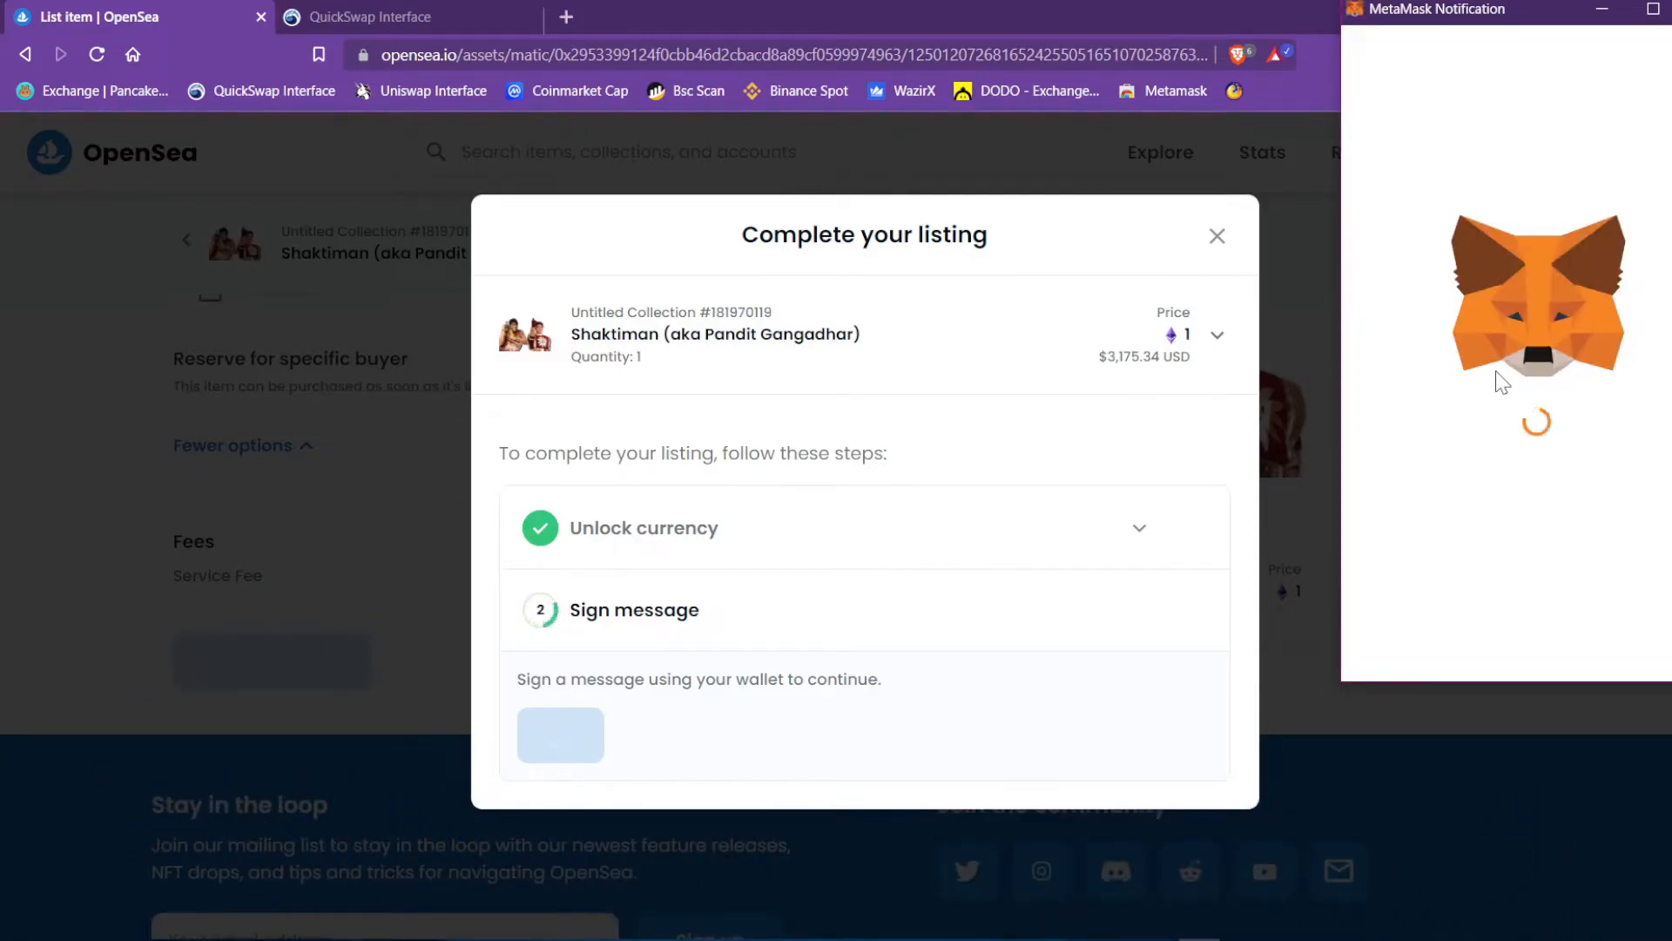
drag(1588, 159, 1641, 160)
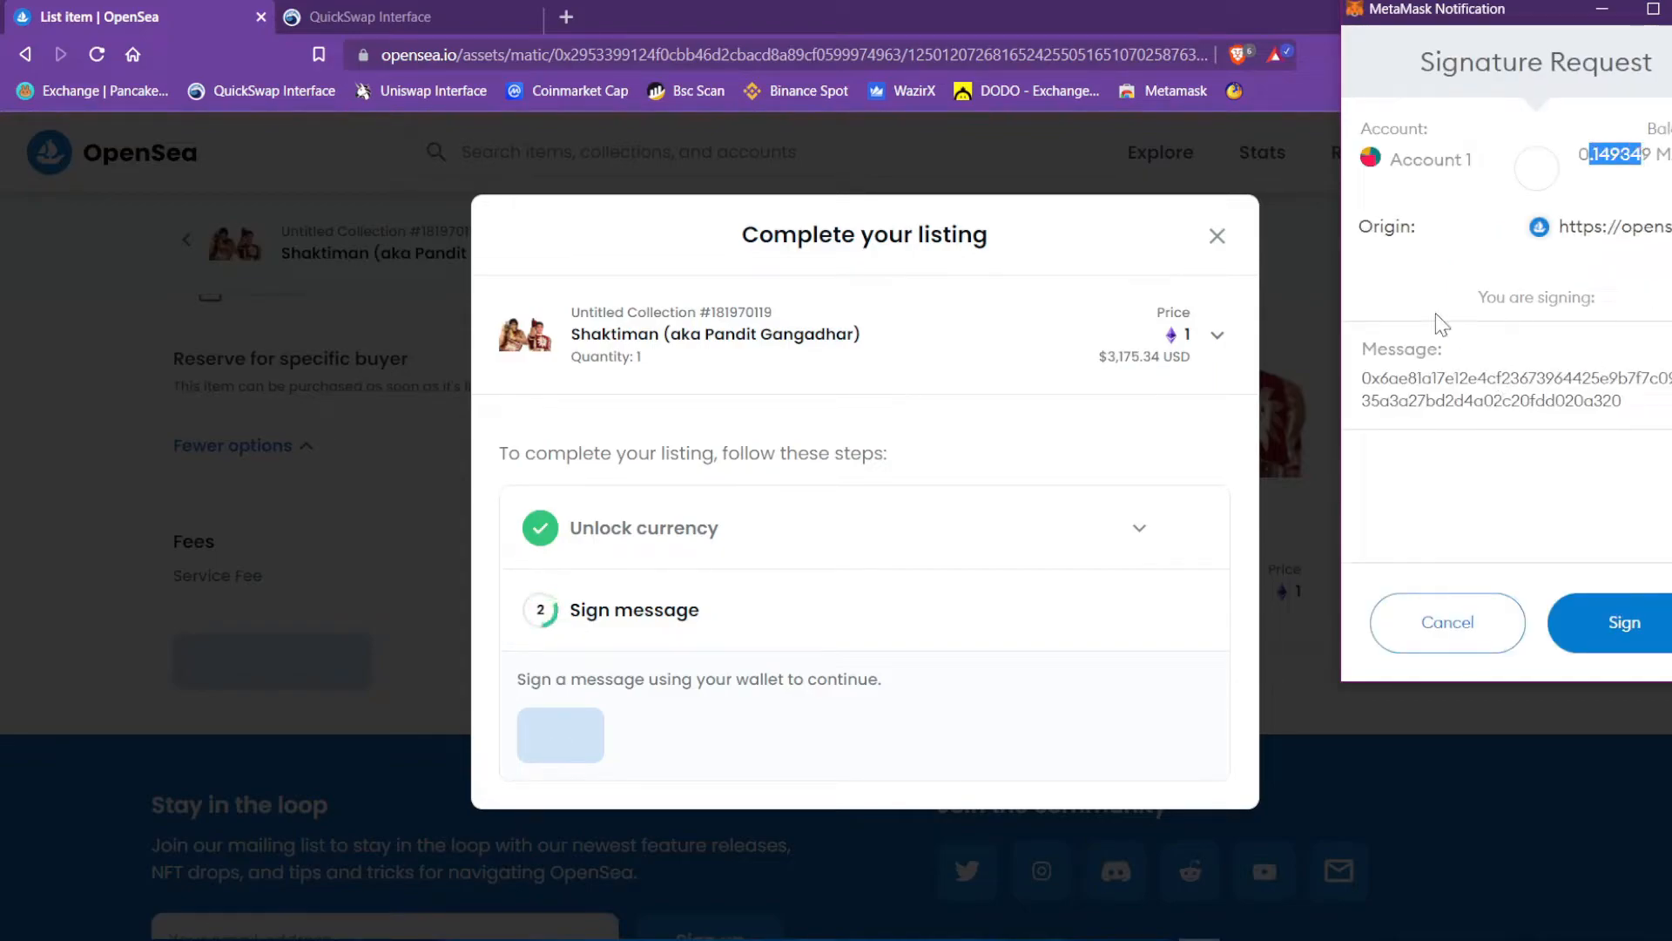
click(1659, 635)
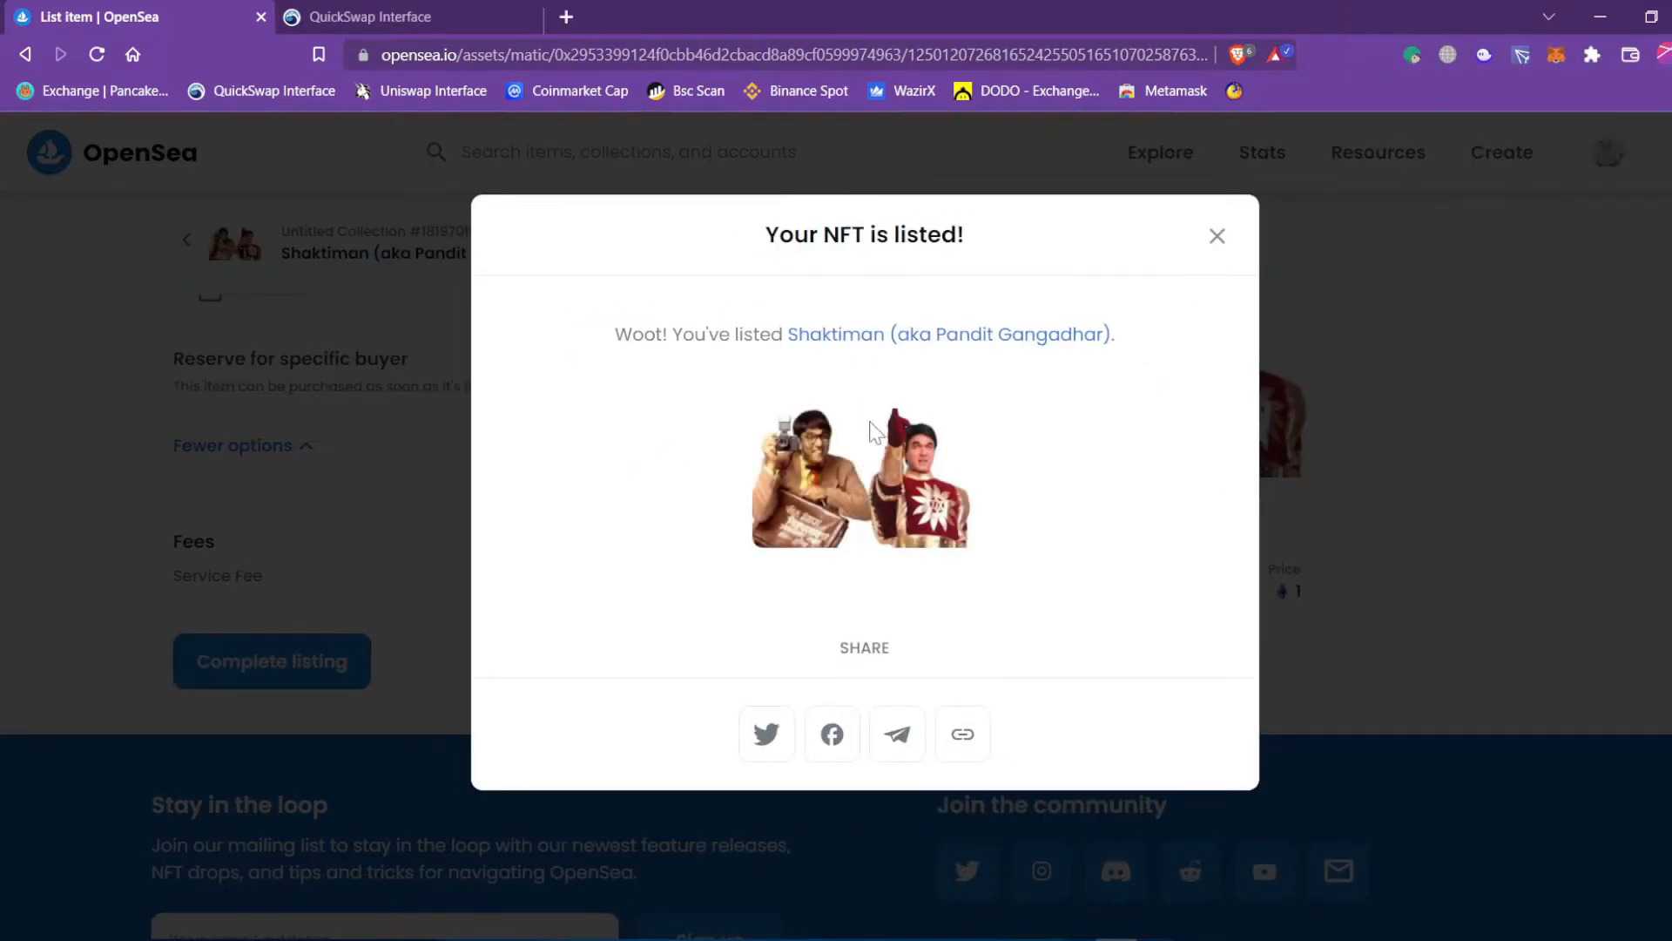
Open the listed Shaktiman item's page and check its 1 ETH current price.
click(928, 341)
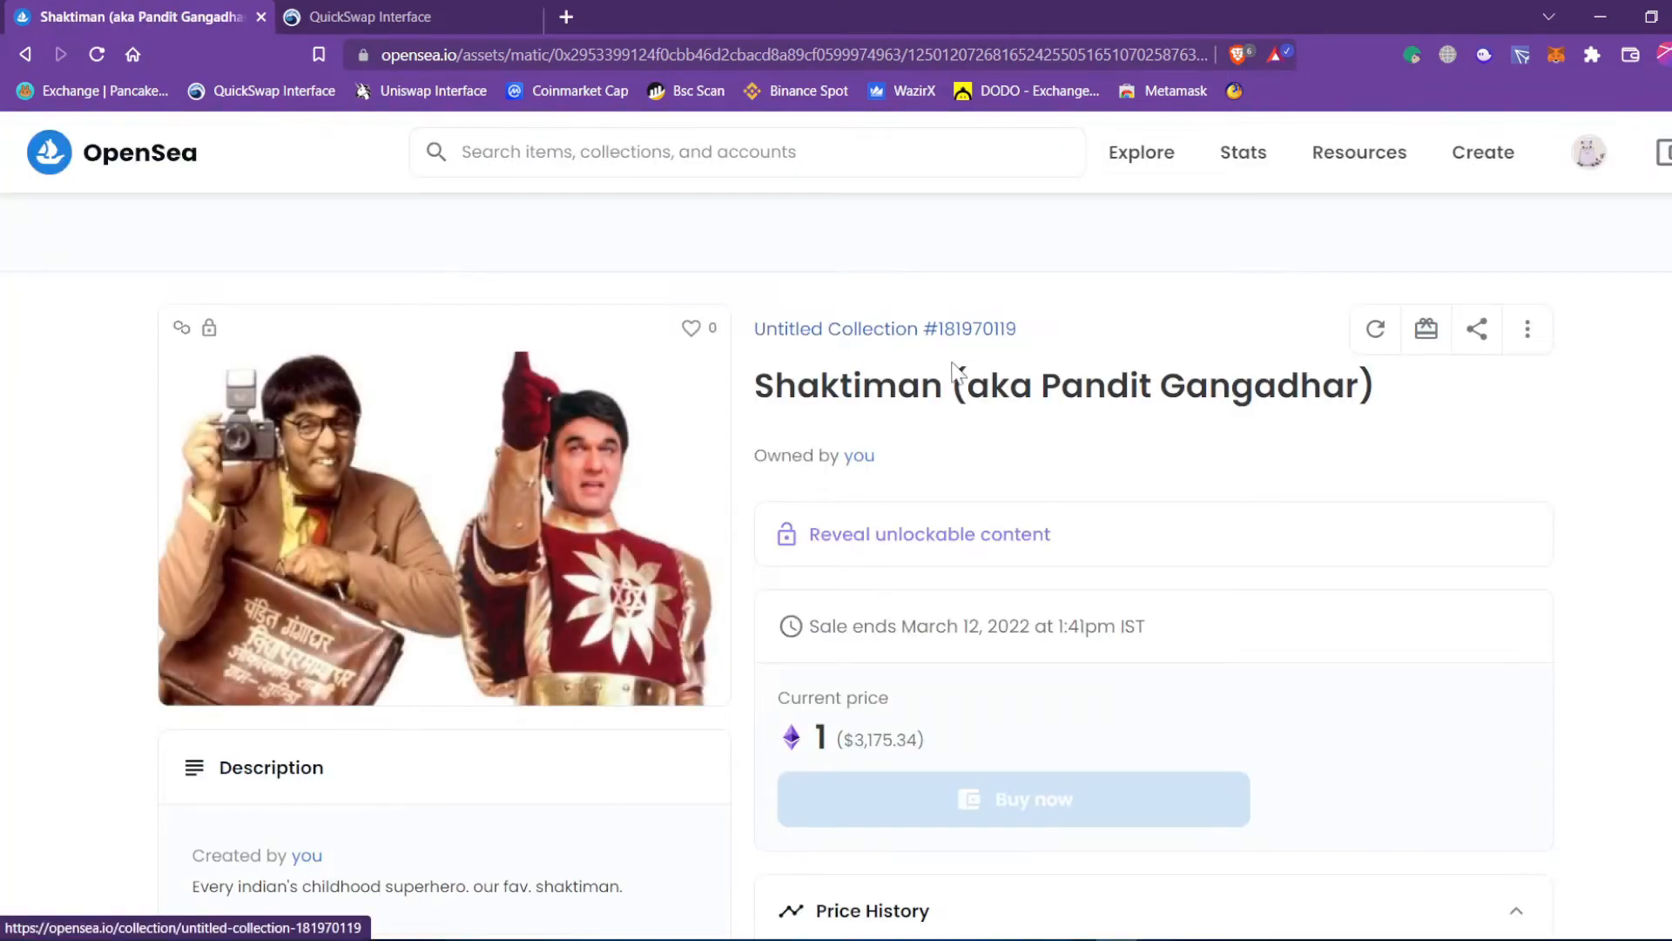
scroll(1000, 488, down, 2)
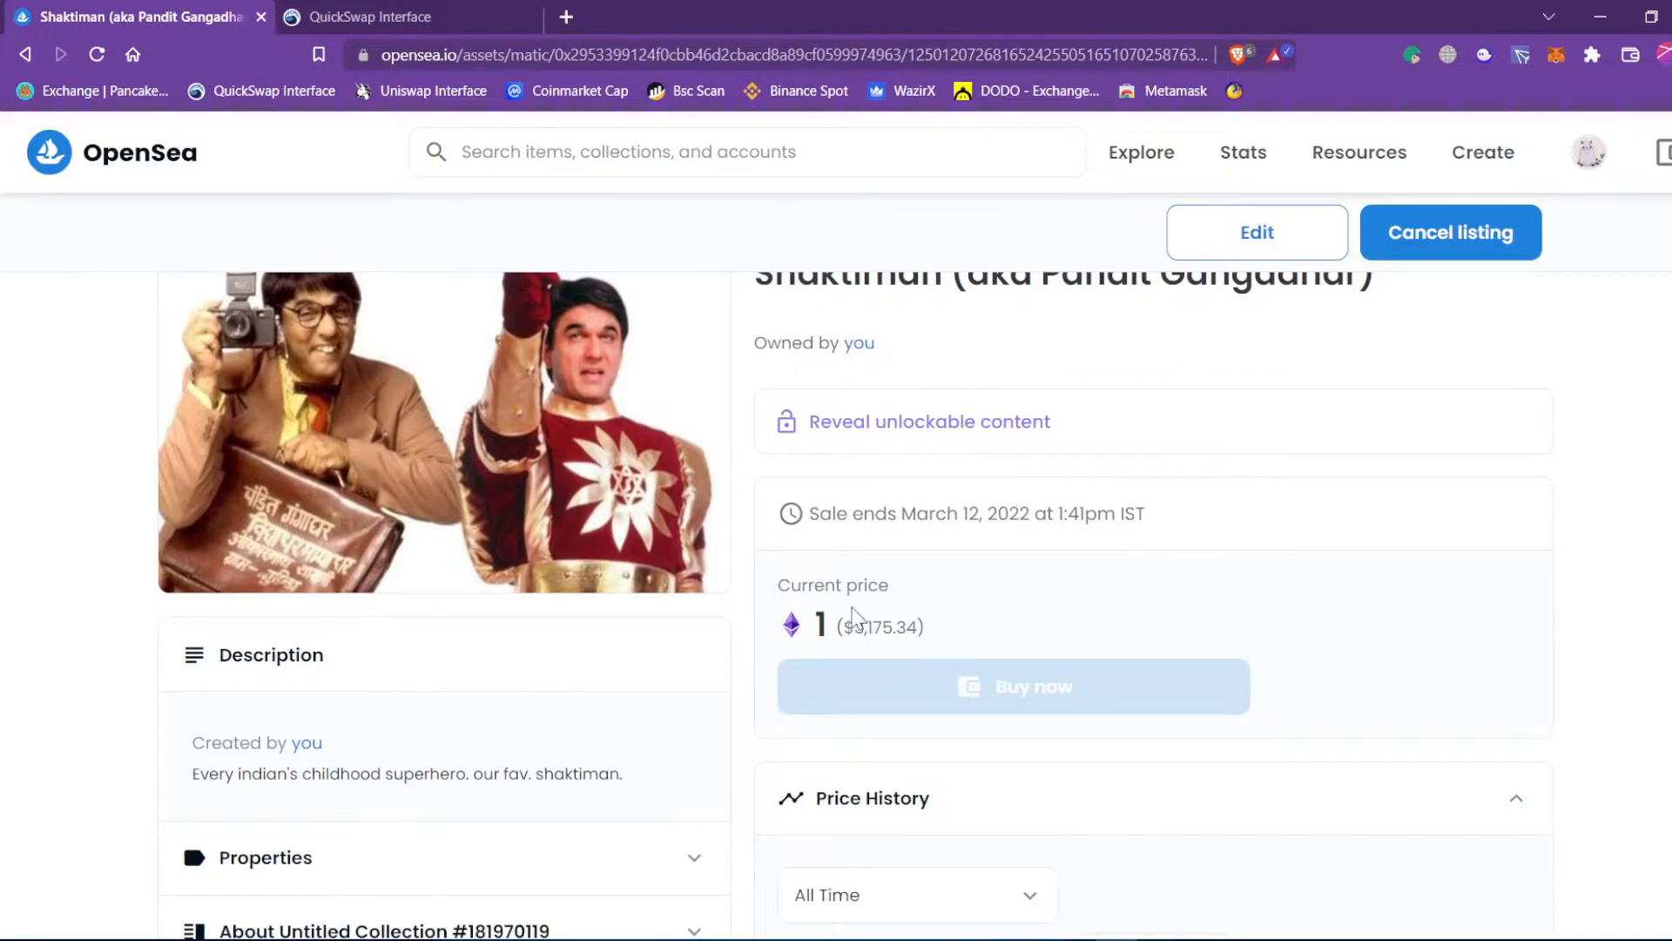
drag(832, 625, 791, 625)
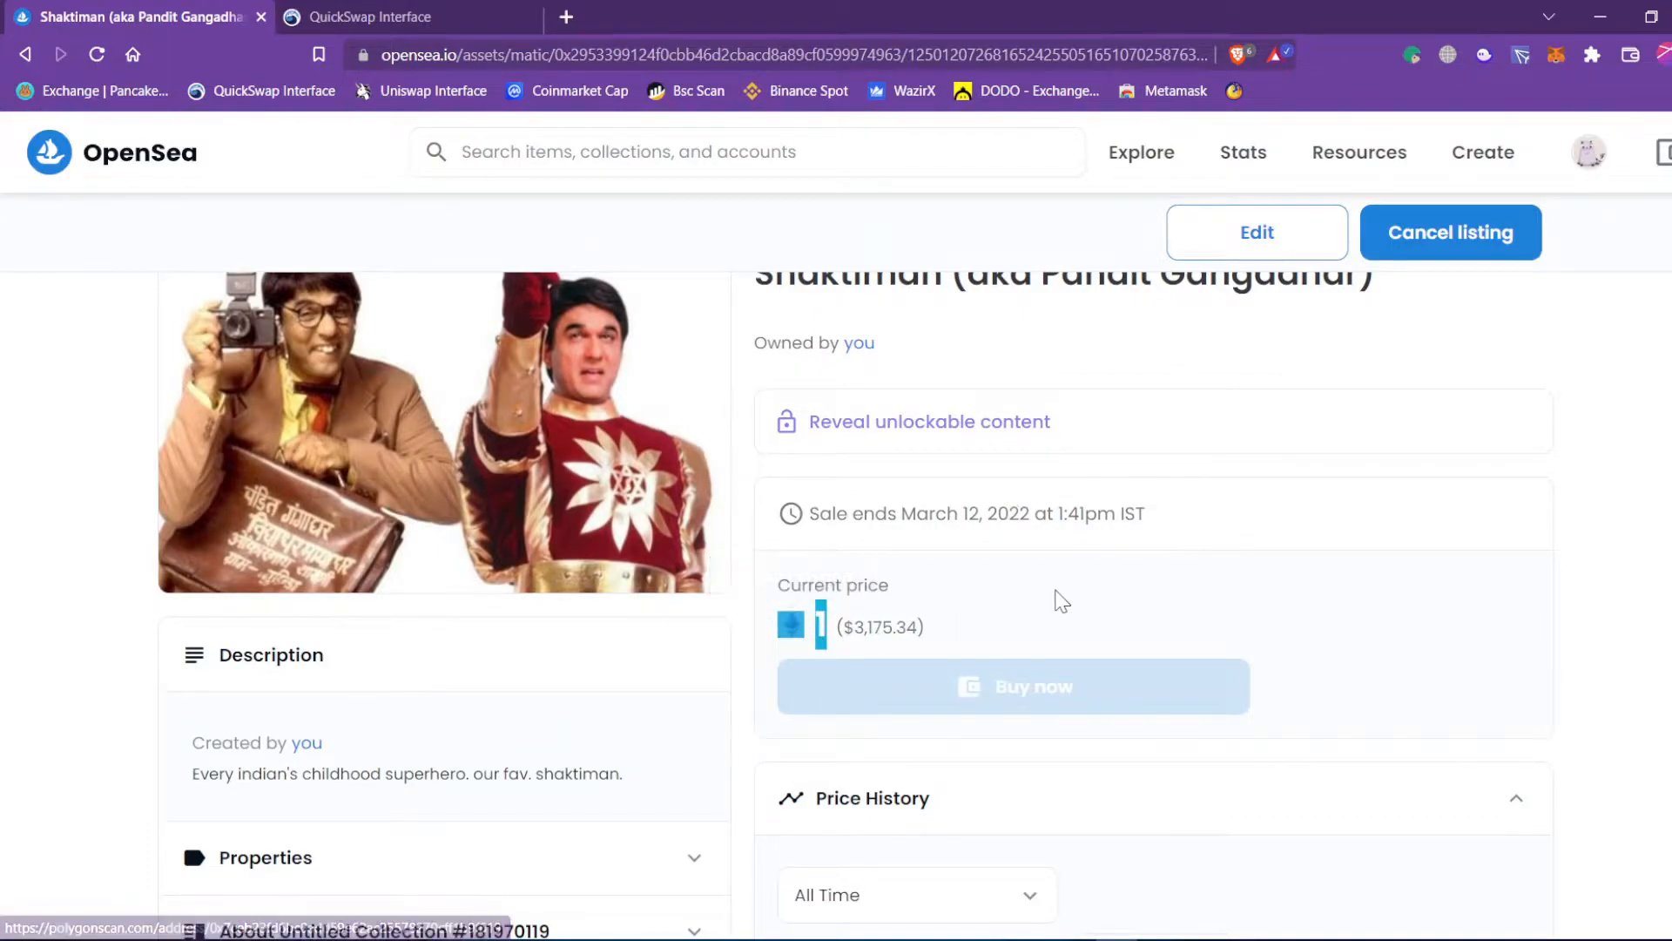
click(939, 639)
mouse_move(827, 628)
mouse_down()
mouse_move(791, 618)
mouse_move(796, 630)
mouse_up()
click(1052, 629)
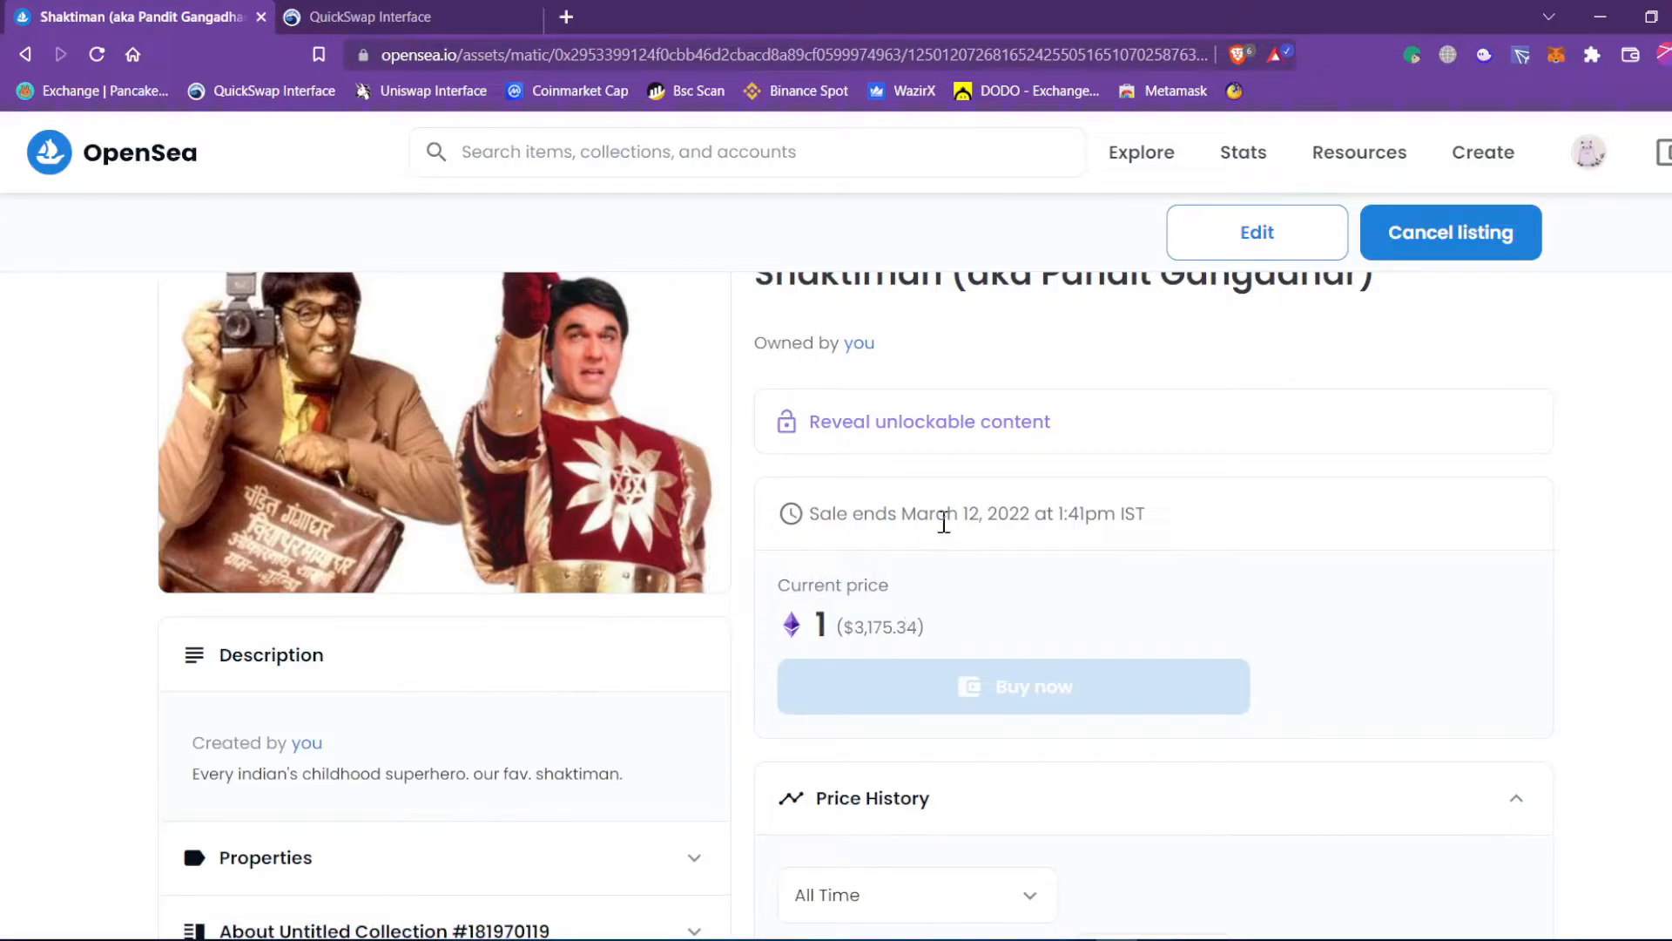
Check the March 12, 2022 sale end date and the List and Minted activity entries.
drag(917, 513, 1007, 516)
scroll(1008, 603, down, 6)
scroll(1001, 590, up, 5)
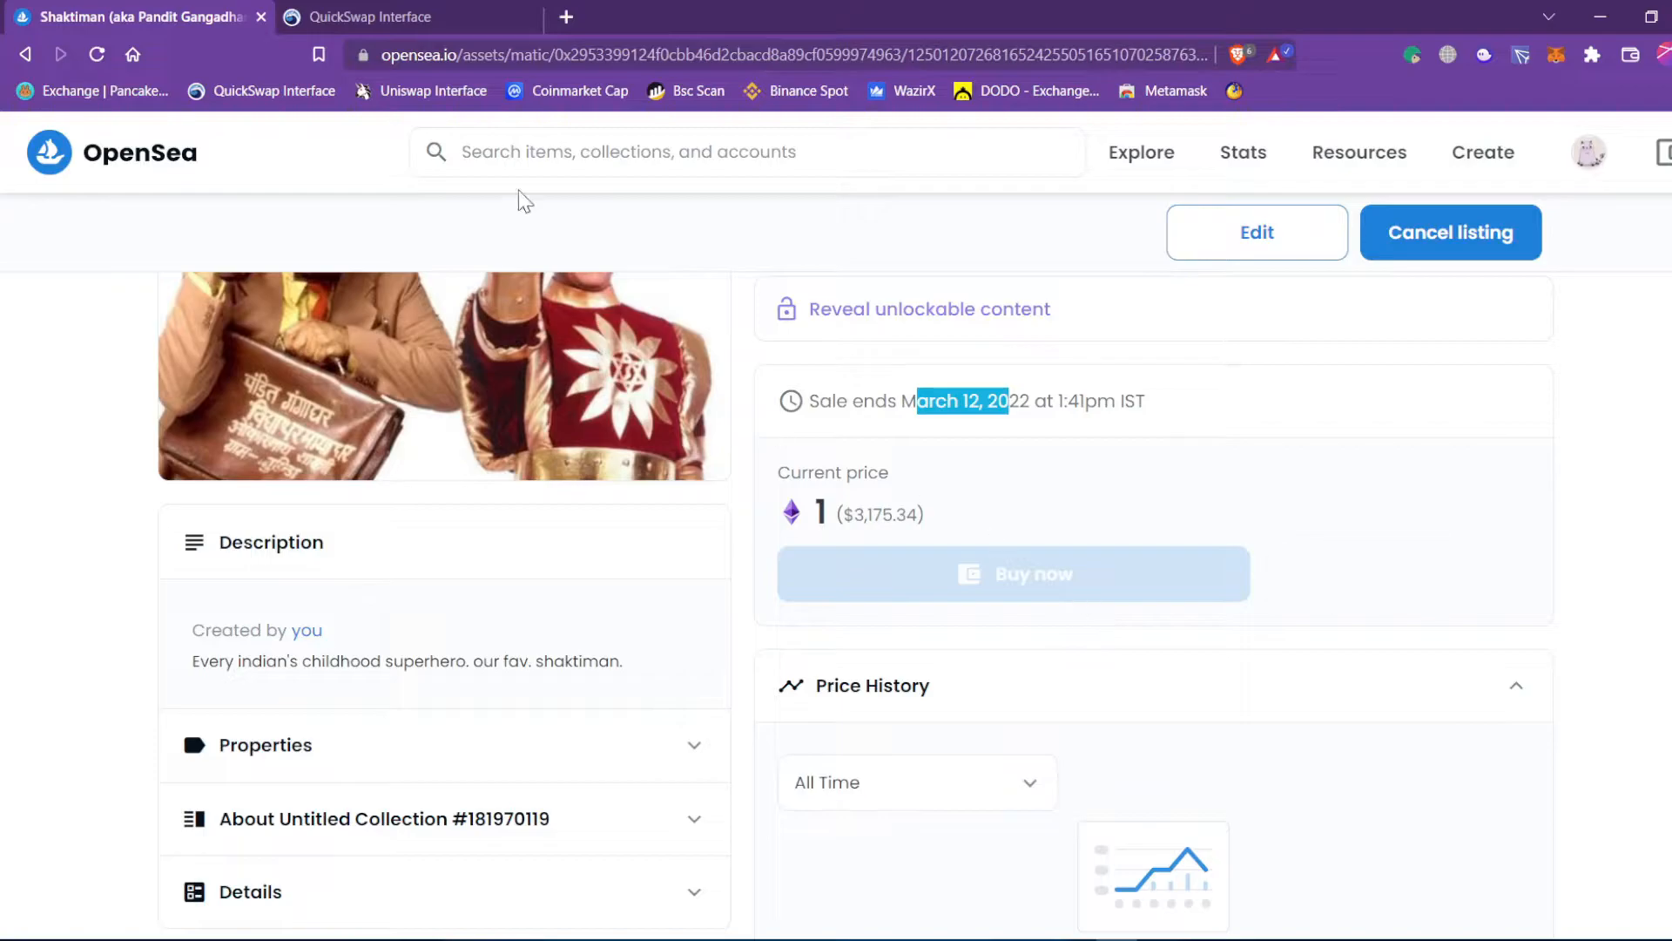
scroll(1044, 591, down, 8)
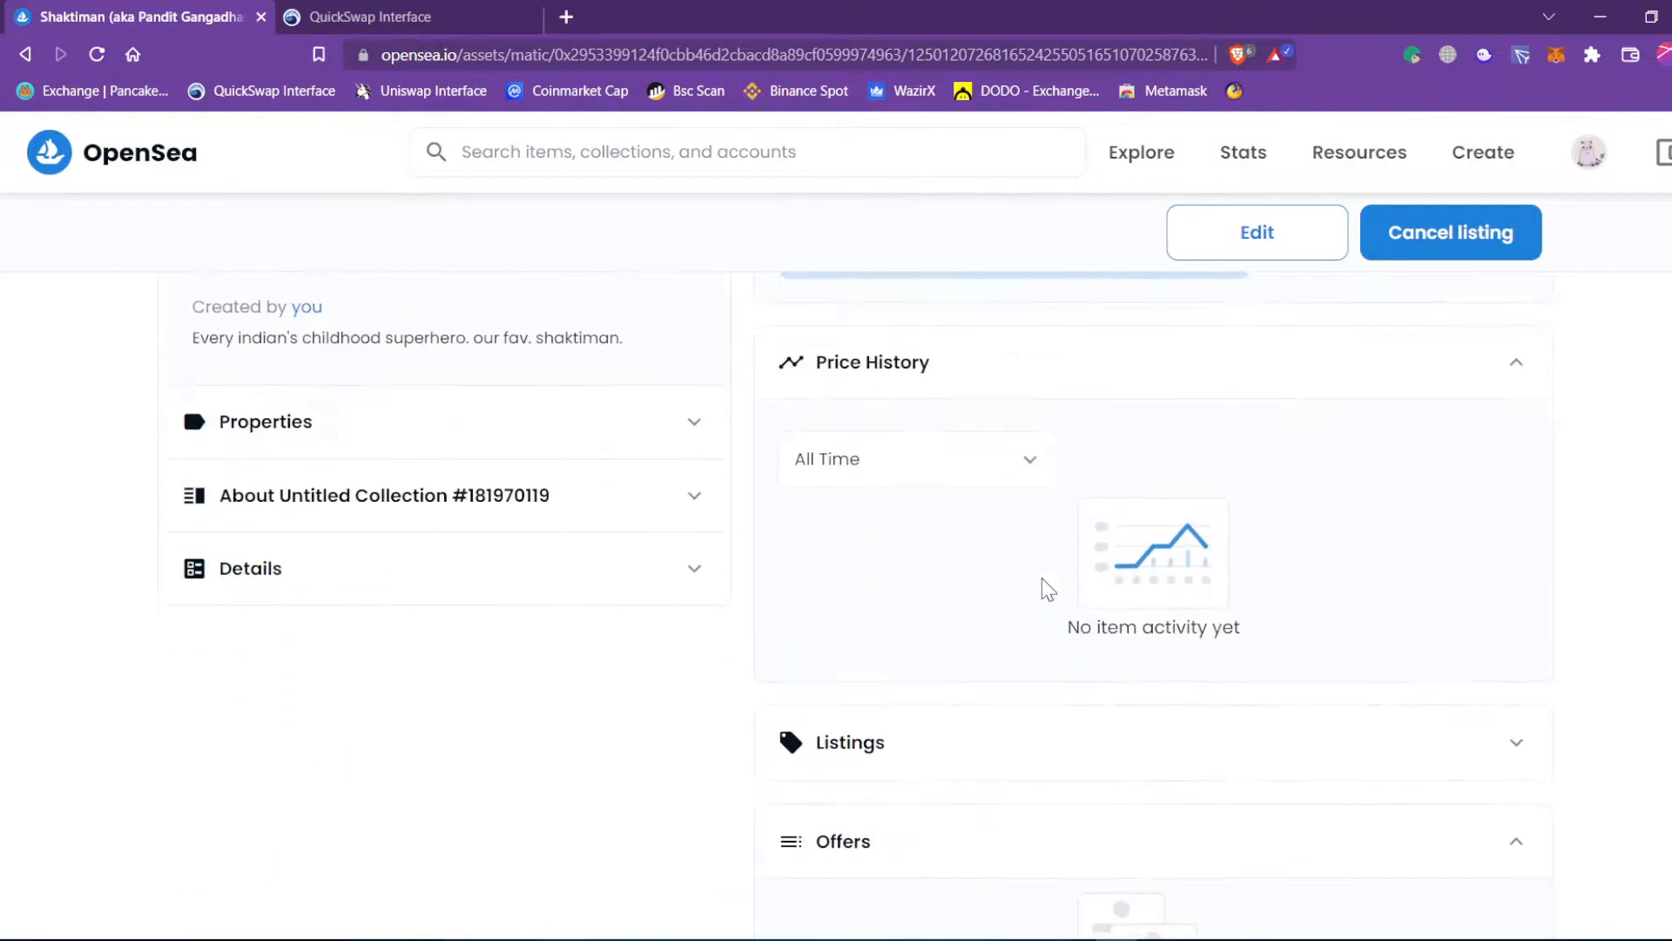
scroll(766, 645, down, 3)
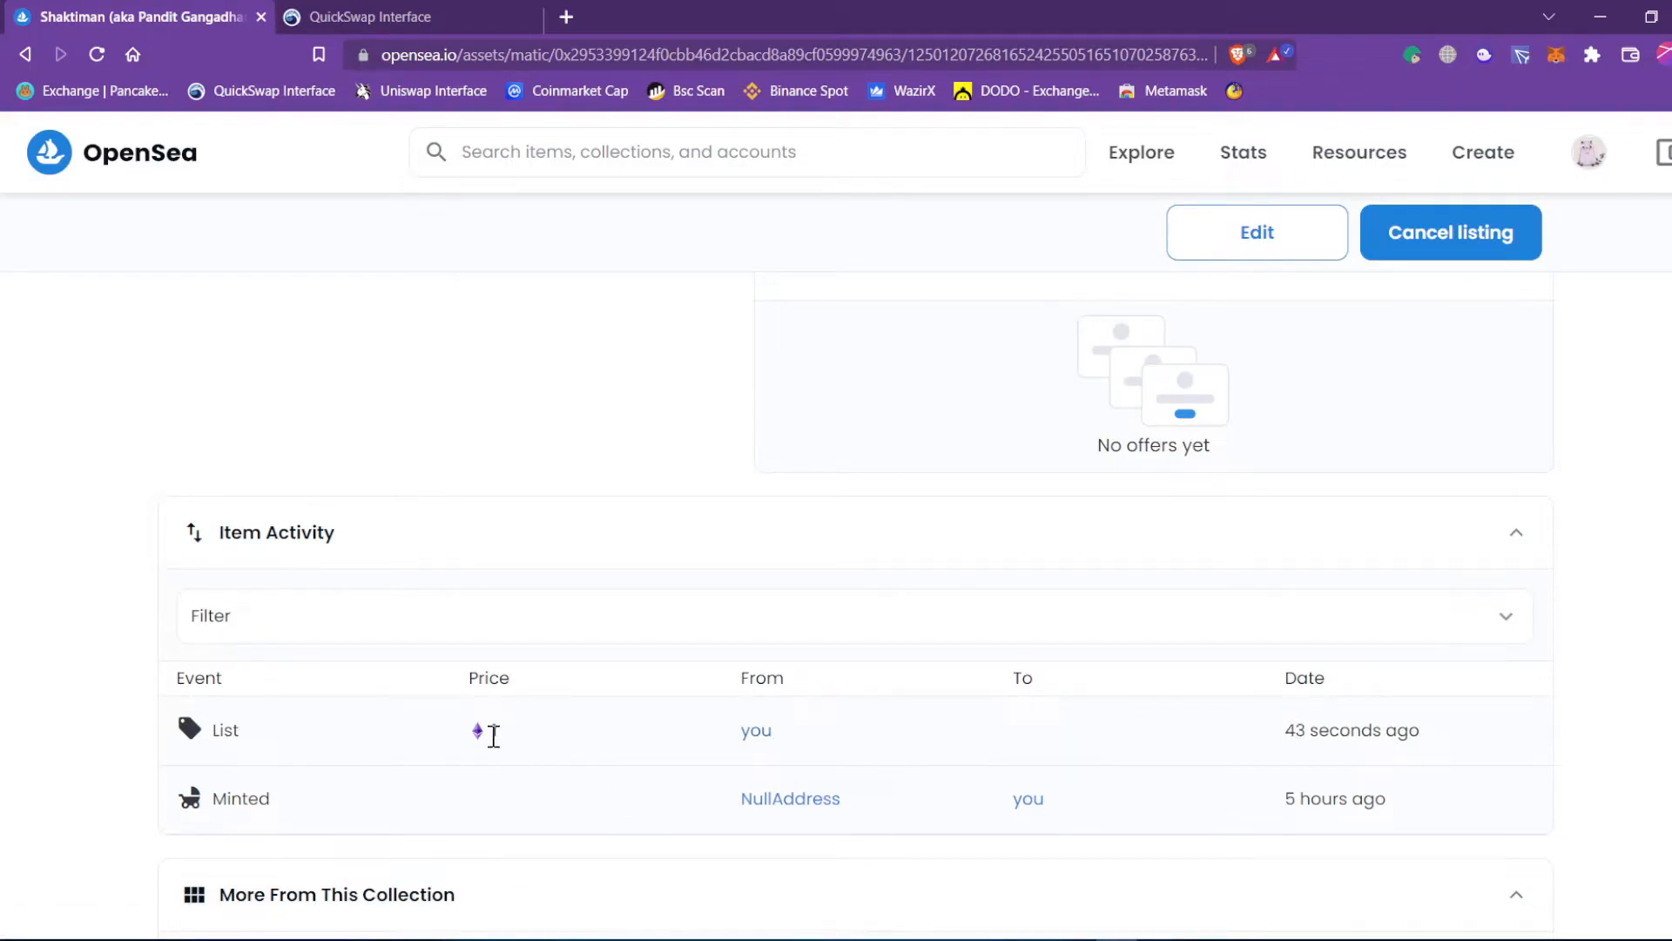
scroll(493, 750, down, 3)
scroll(493, 750, up, 7)
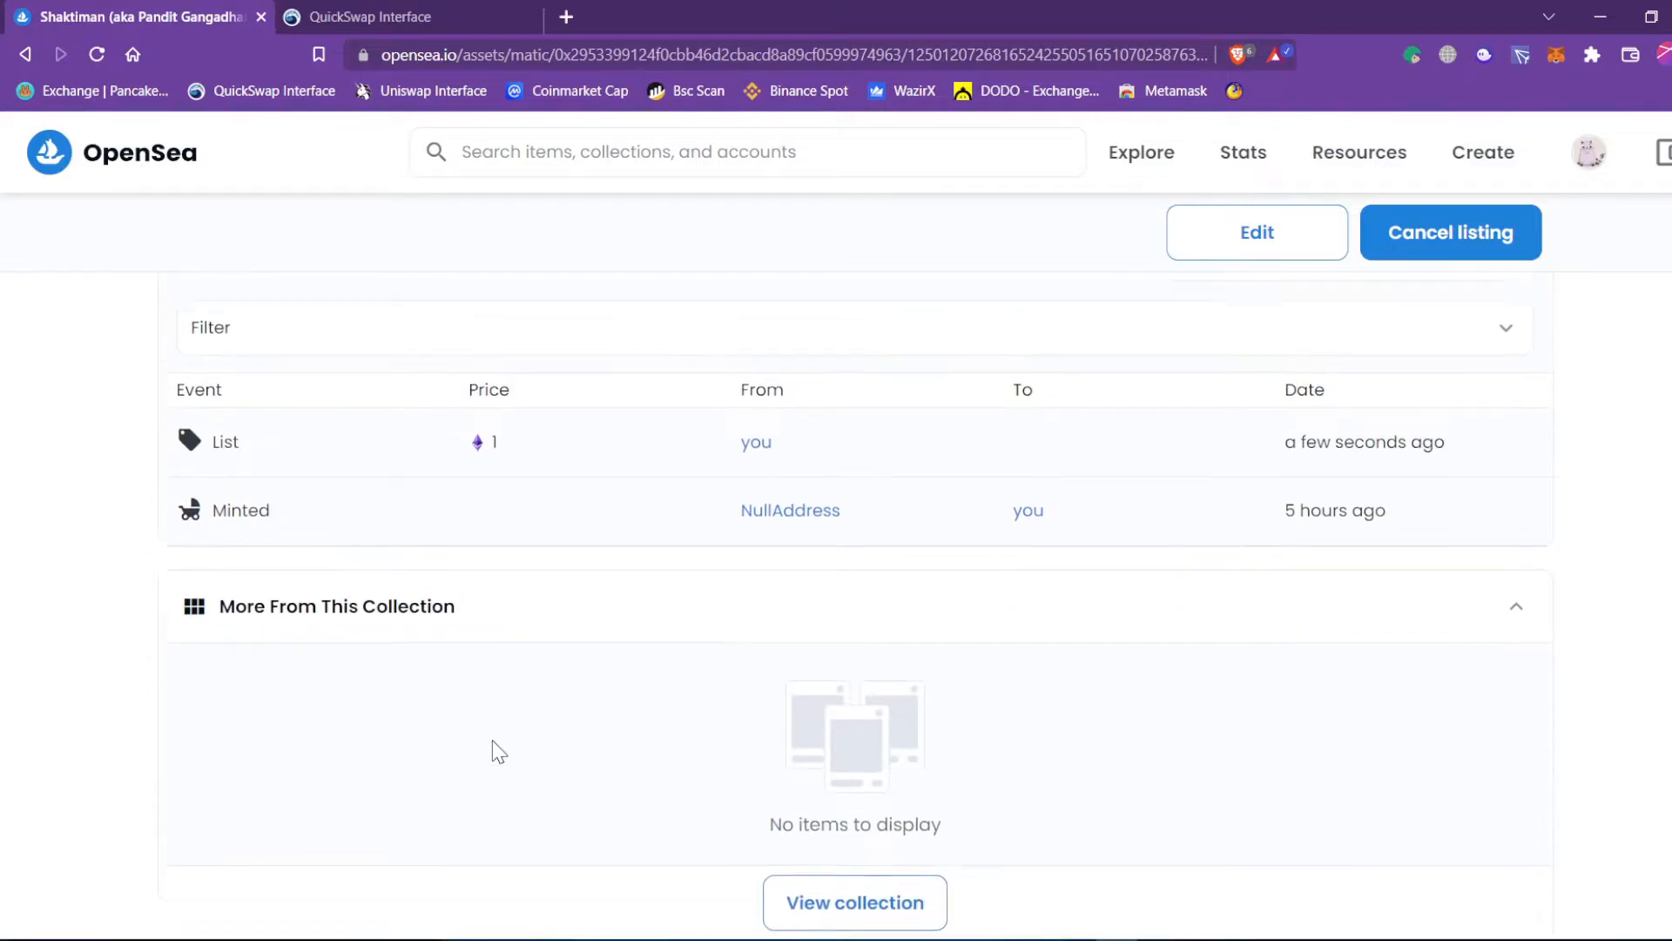
click(1555, 57)
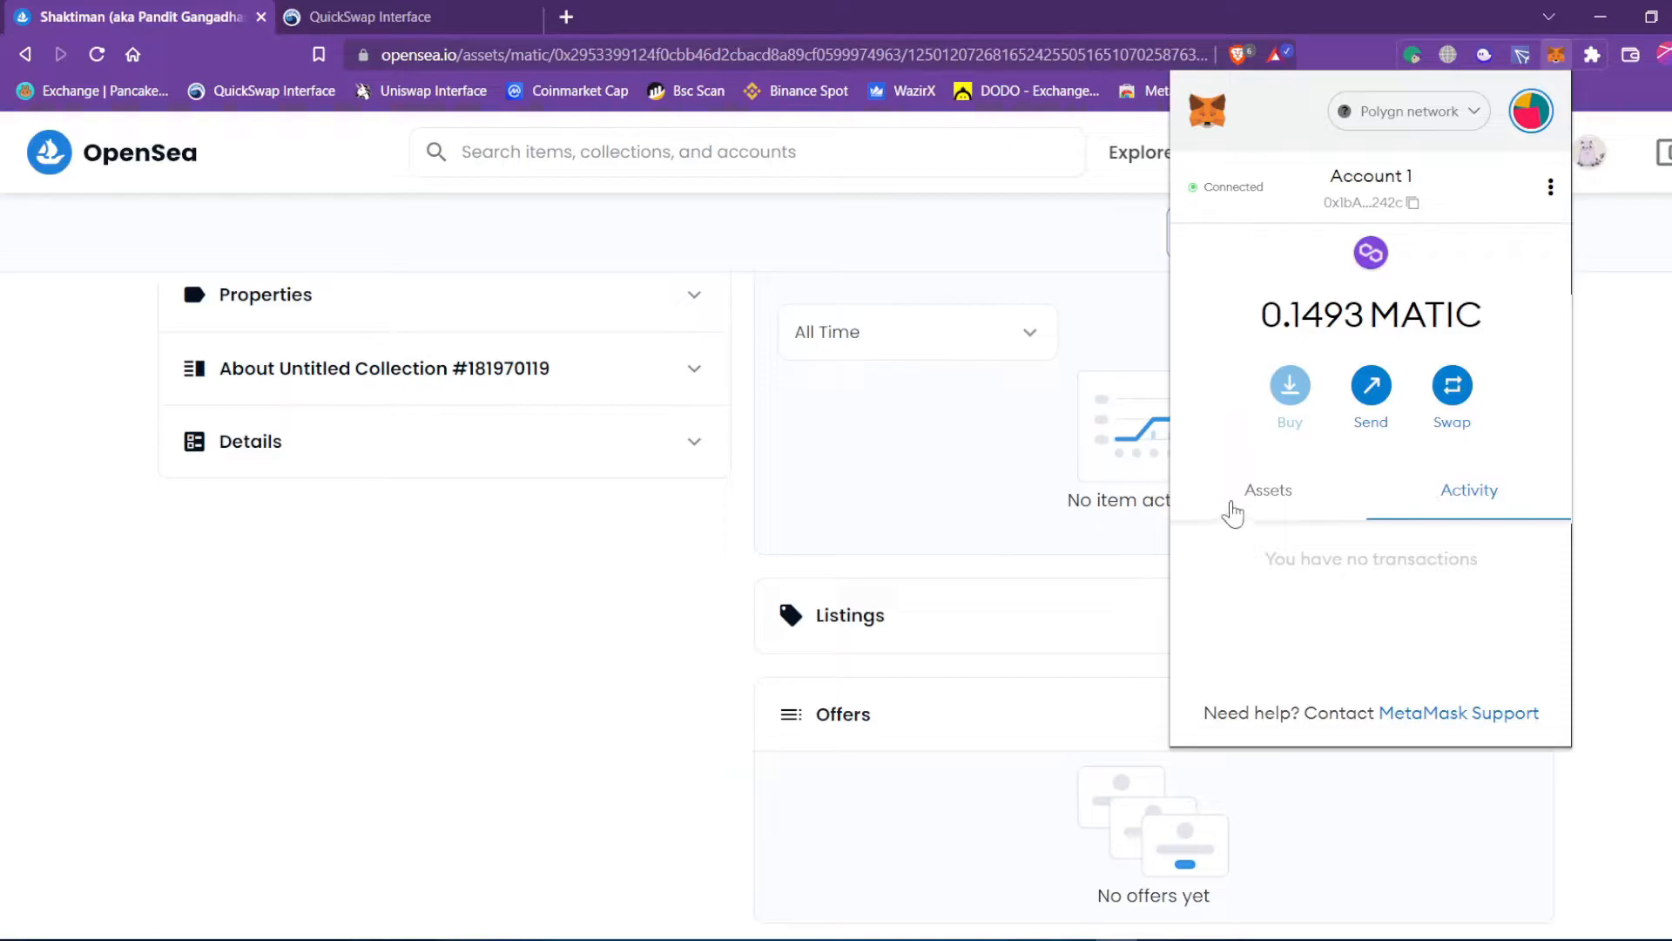
click(1233, 512)
click(1410, 562)
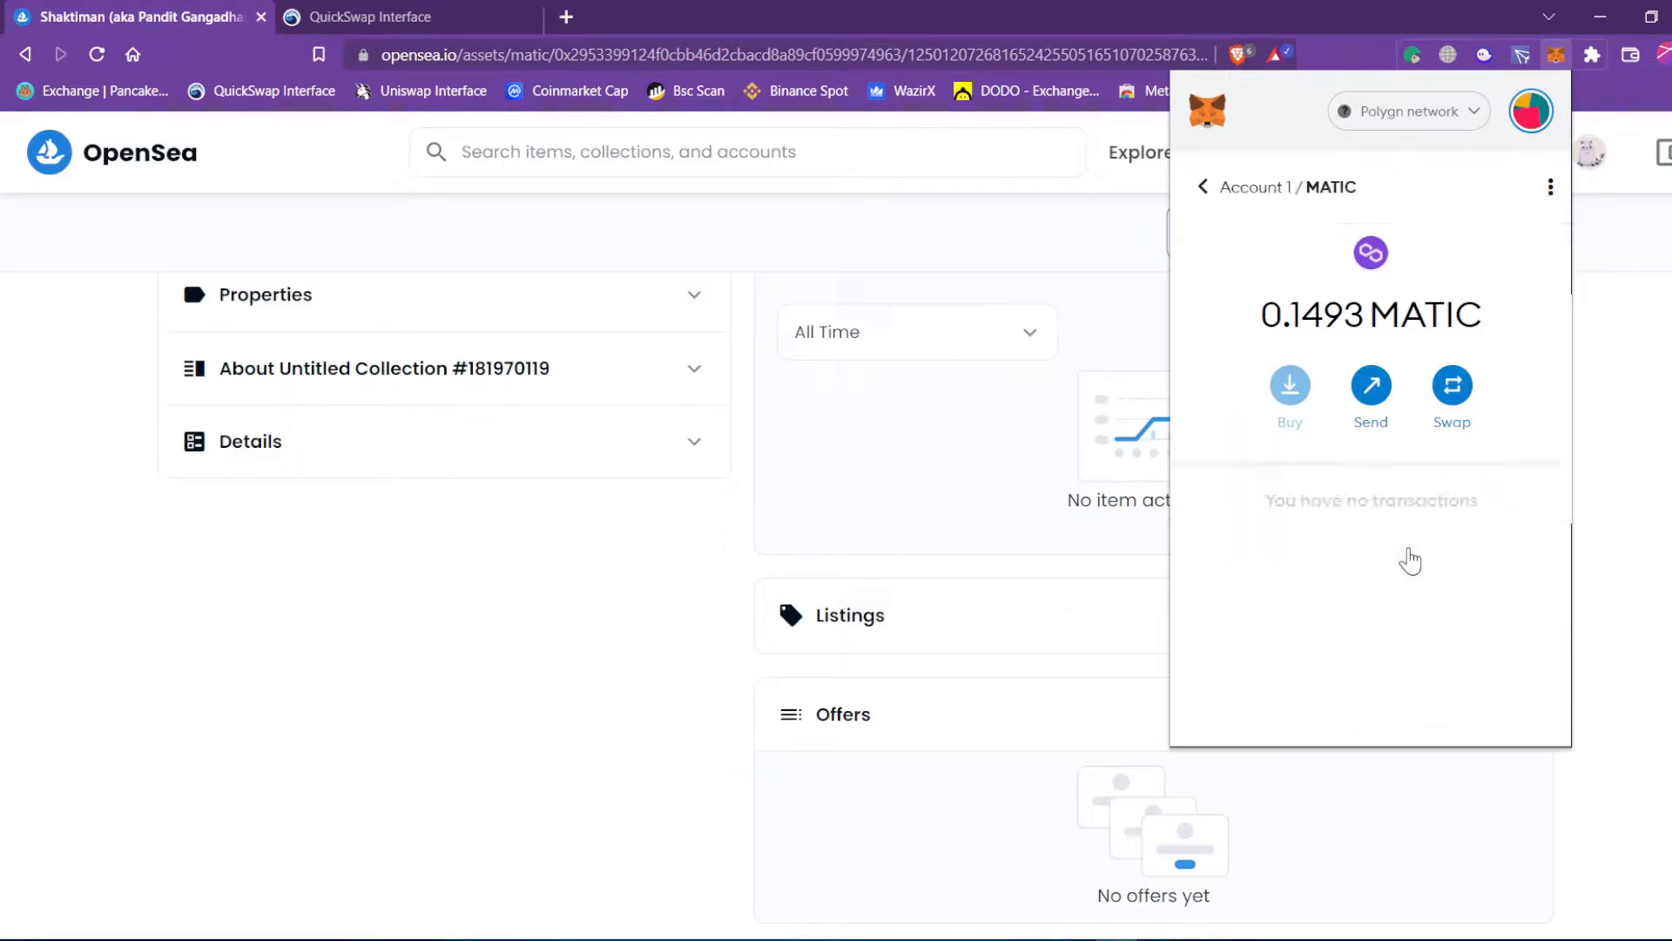
click(1203, 188)
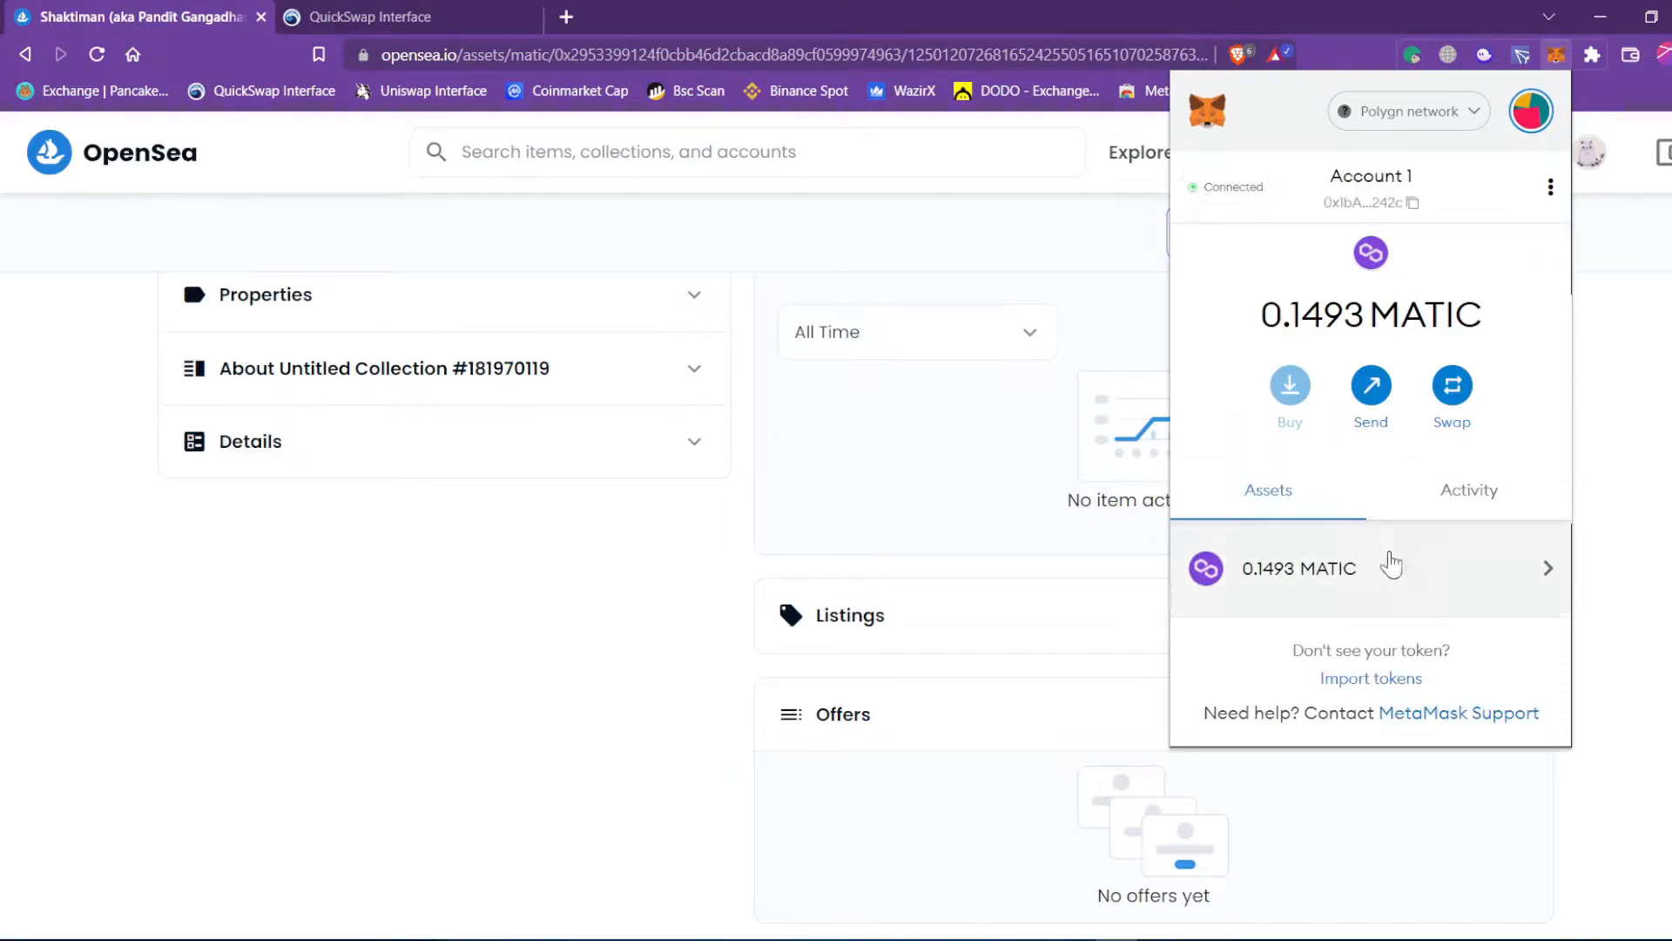
click(1463, 504)
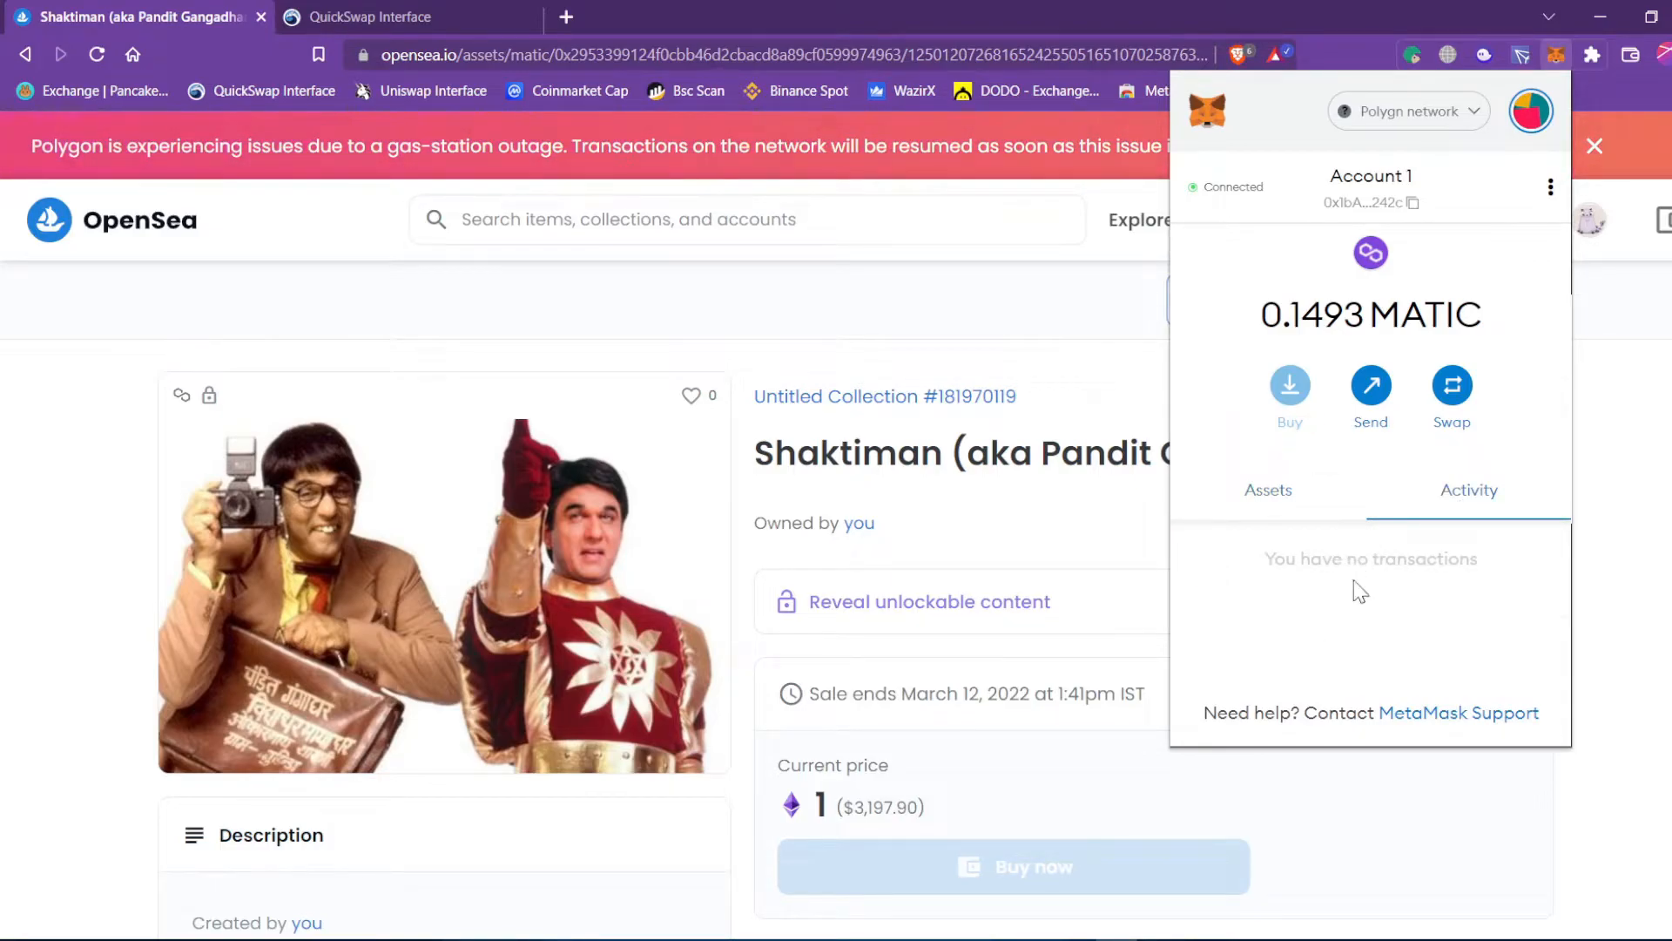
click(1293, 506)
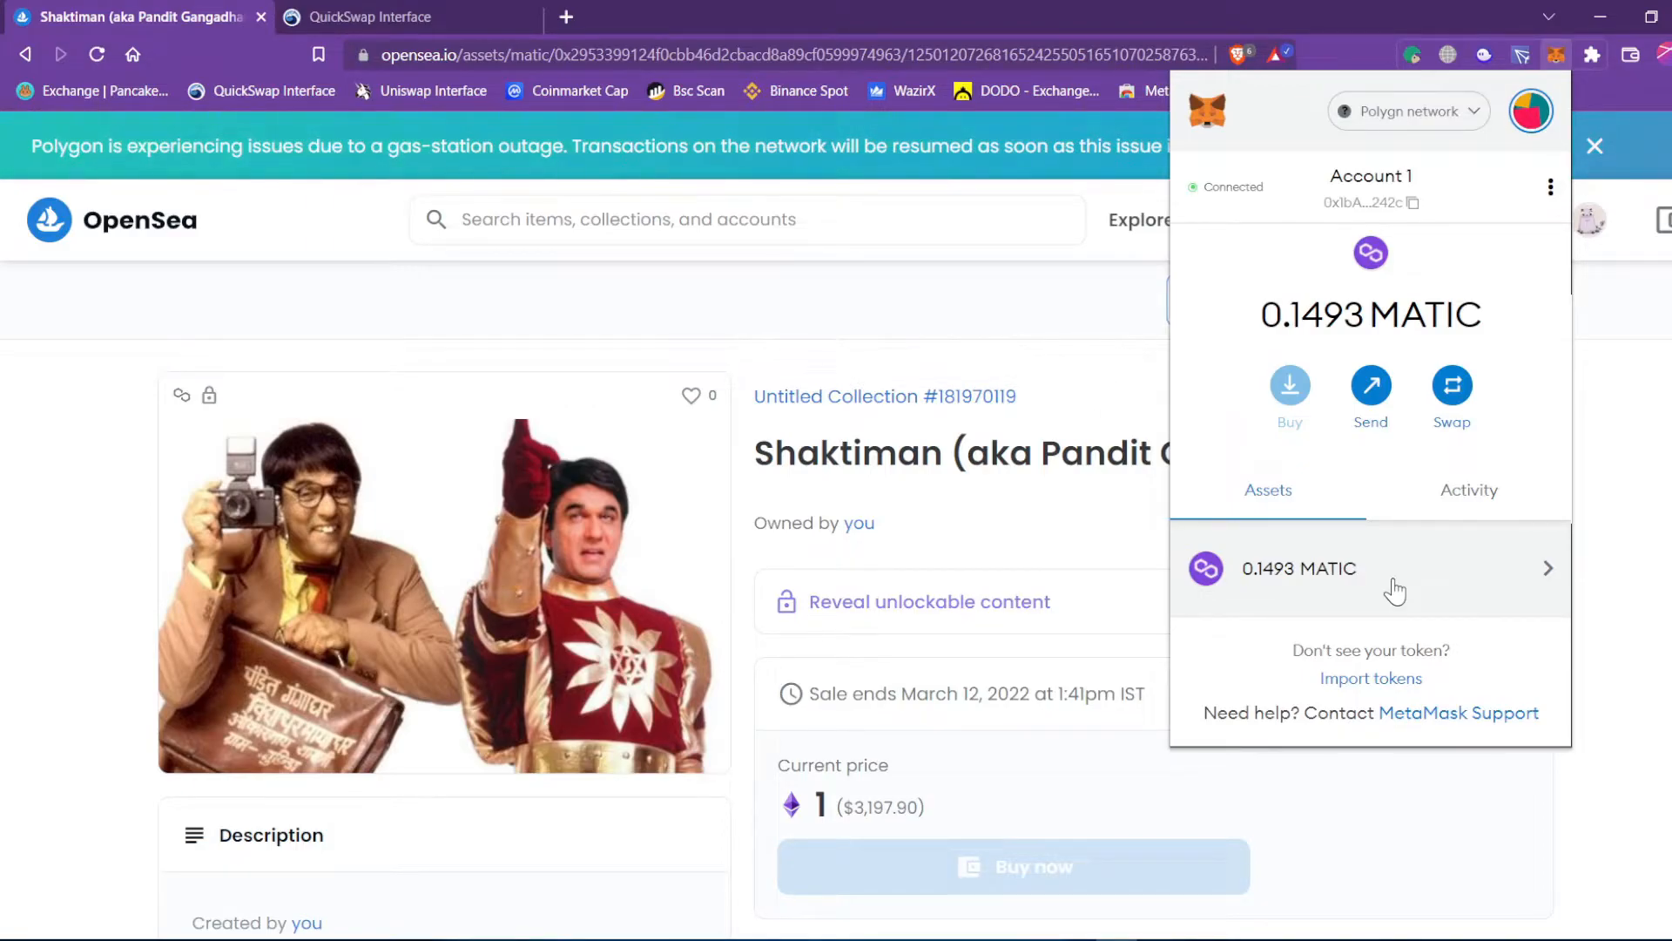
click(967, 303)
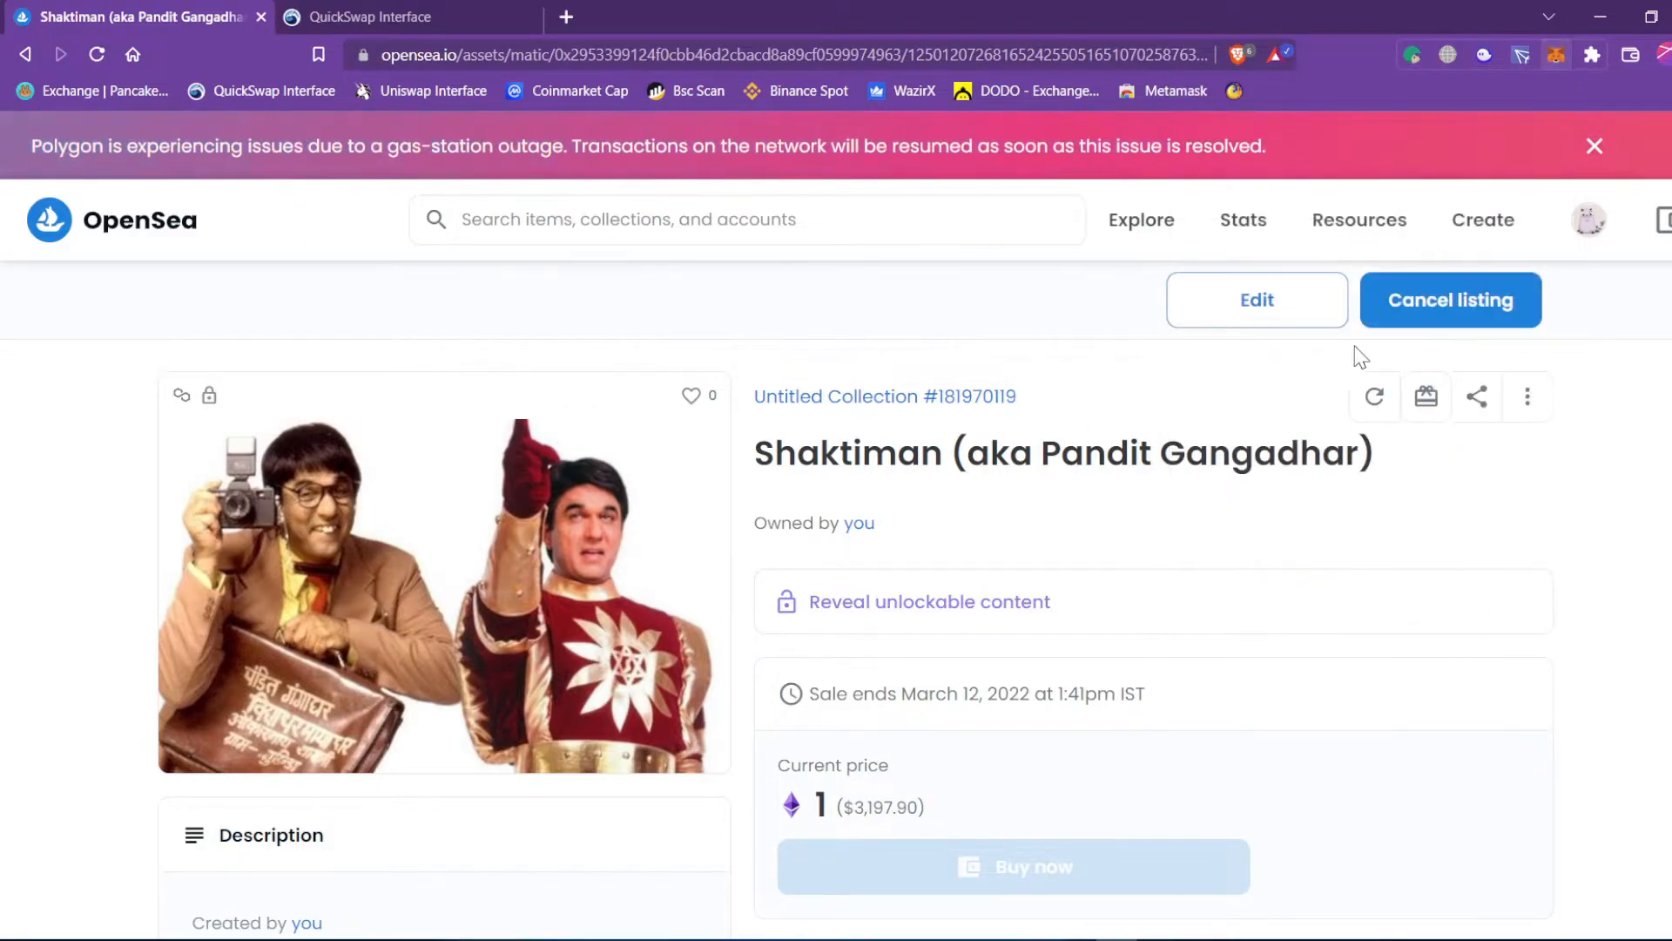
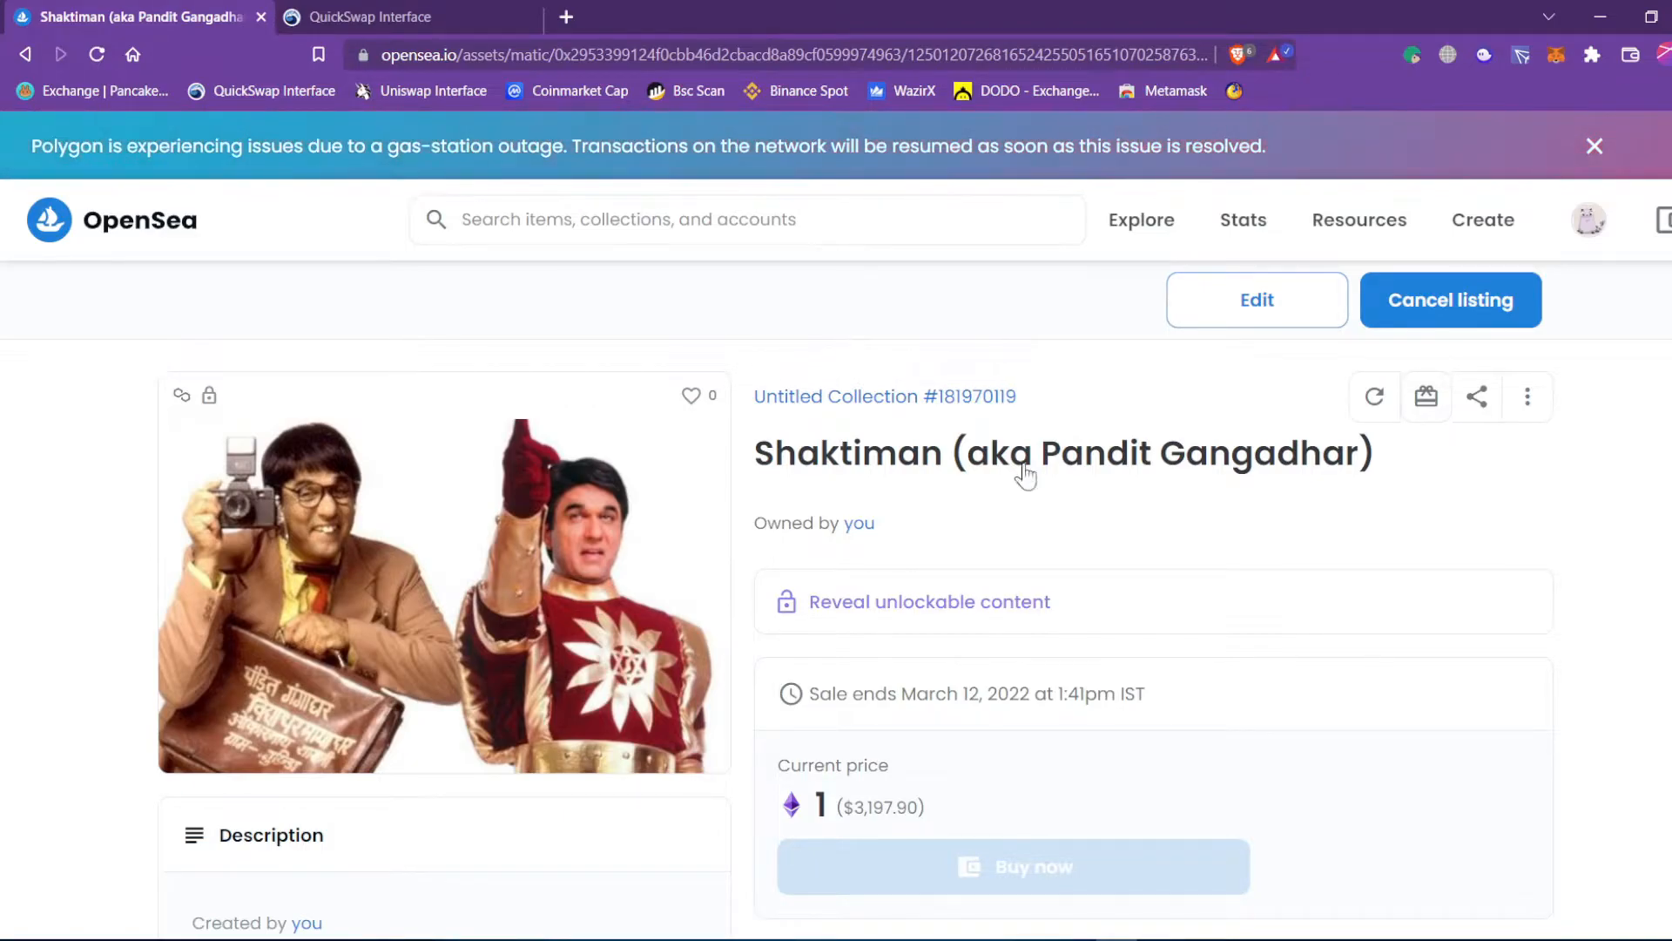
Point out the Shaktiman item's 1 ETH price and its dollar value.
drag(824, 799, 797, 800)
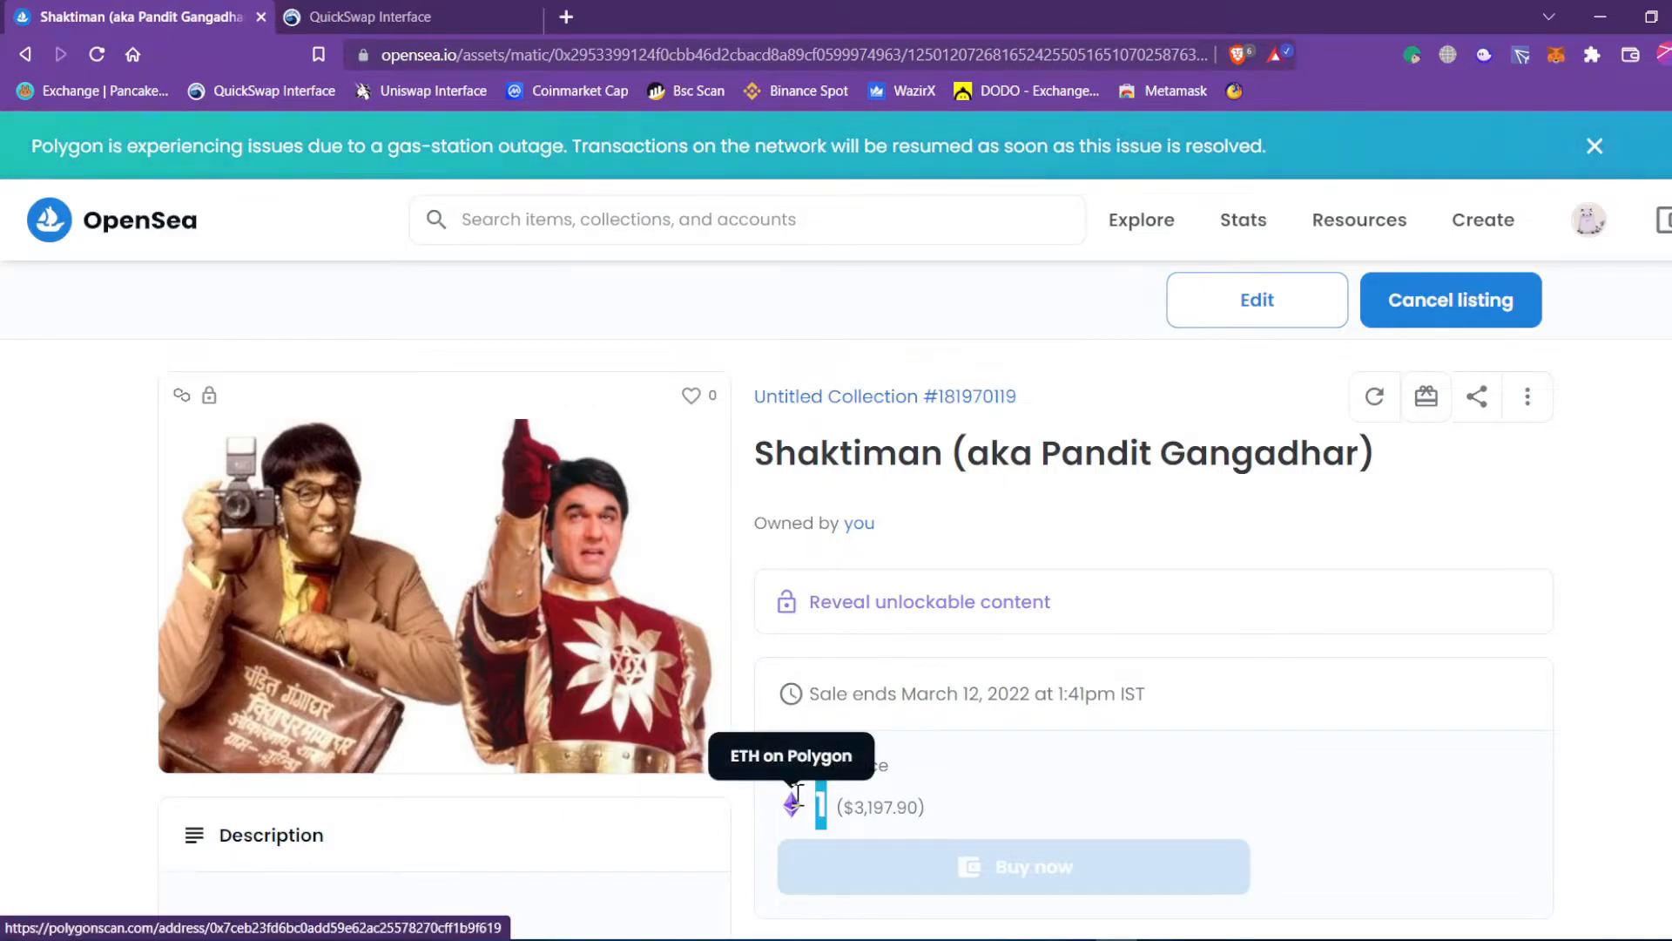
click(1020, 813)
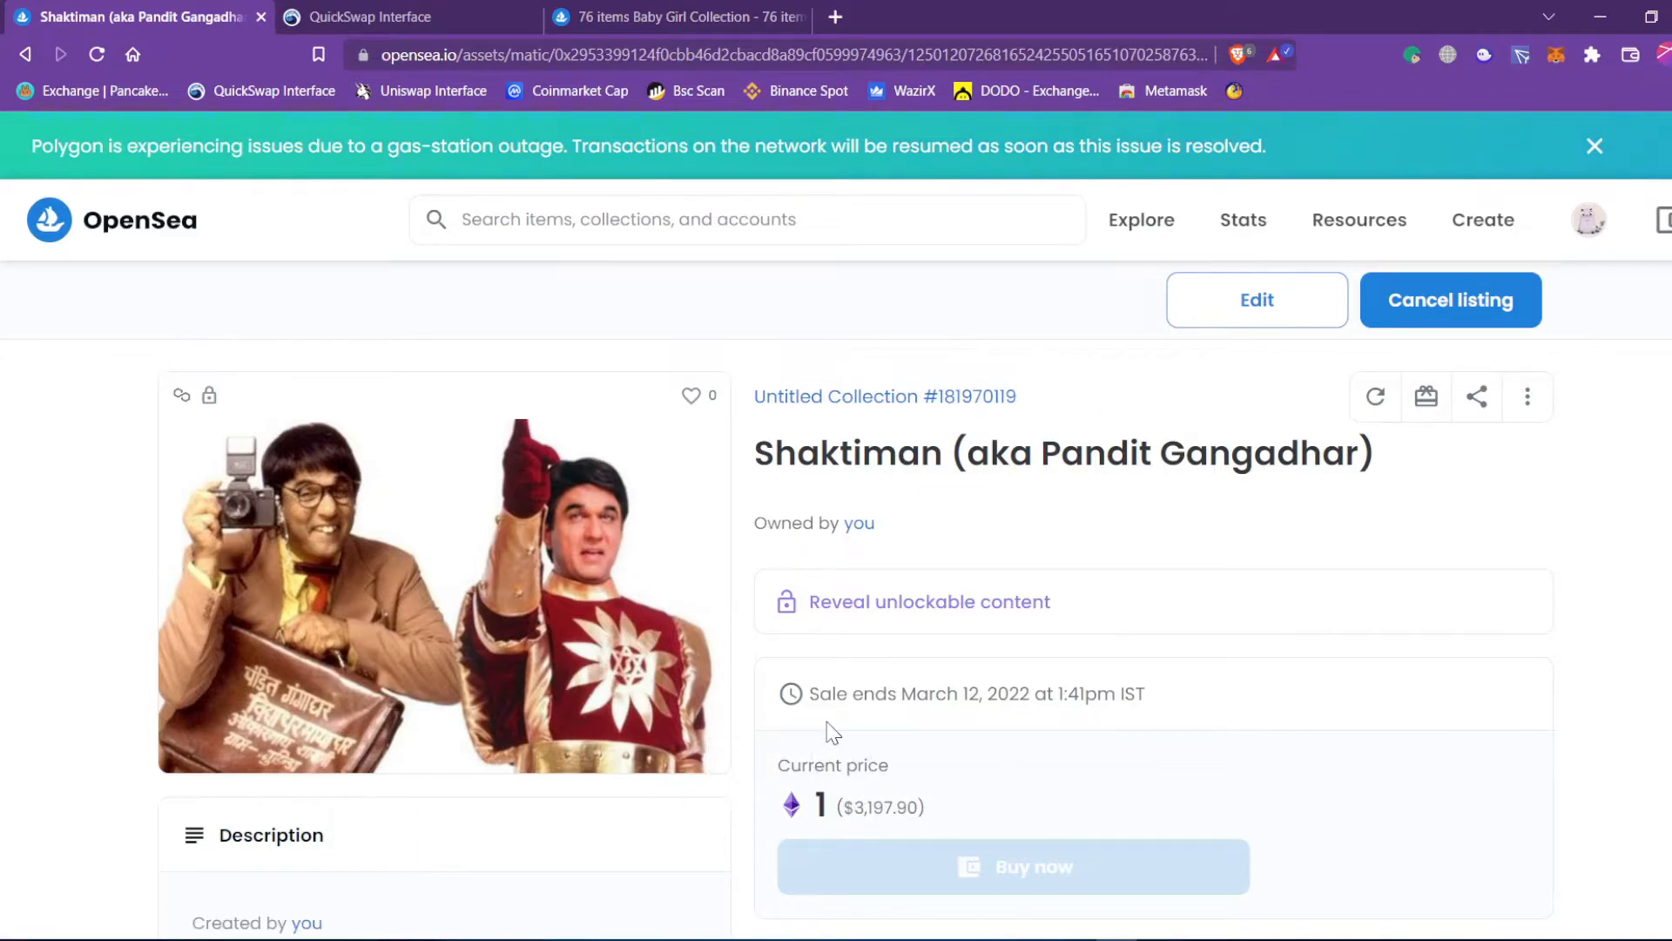
drag(925, 807, 819, 795)
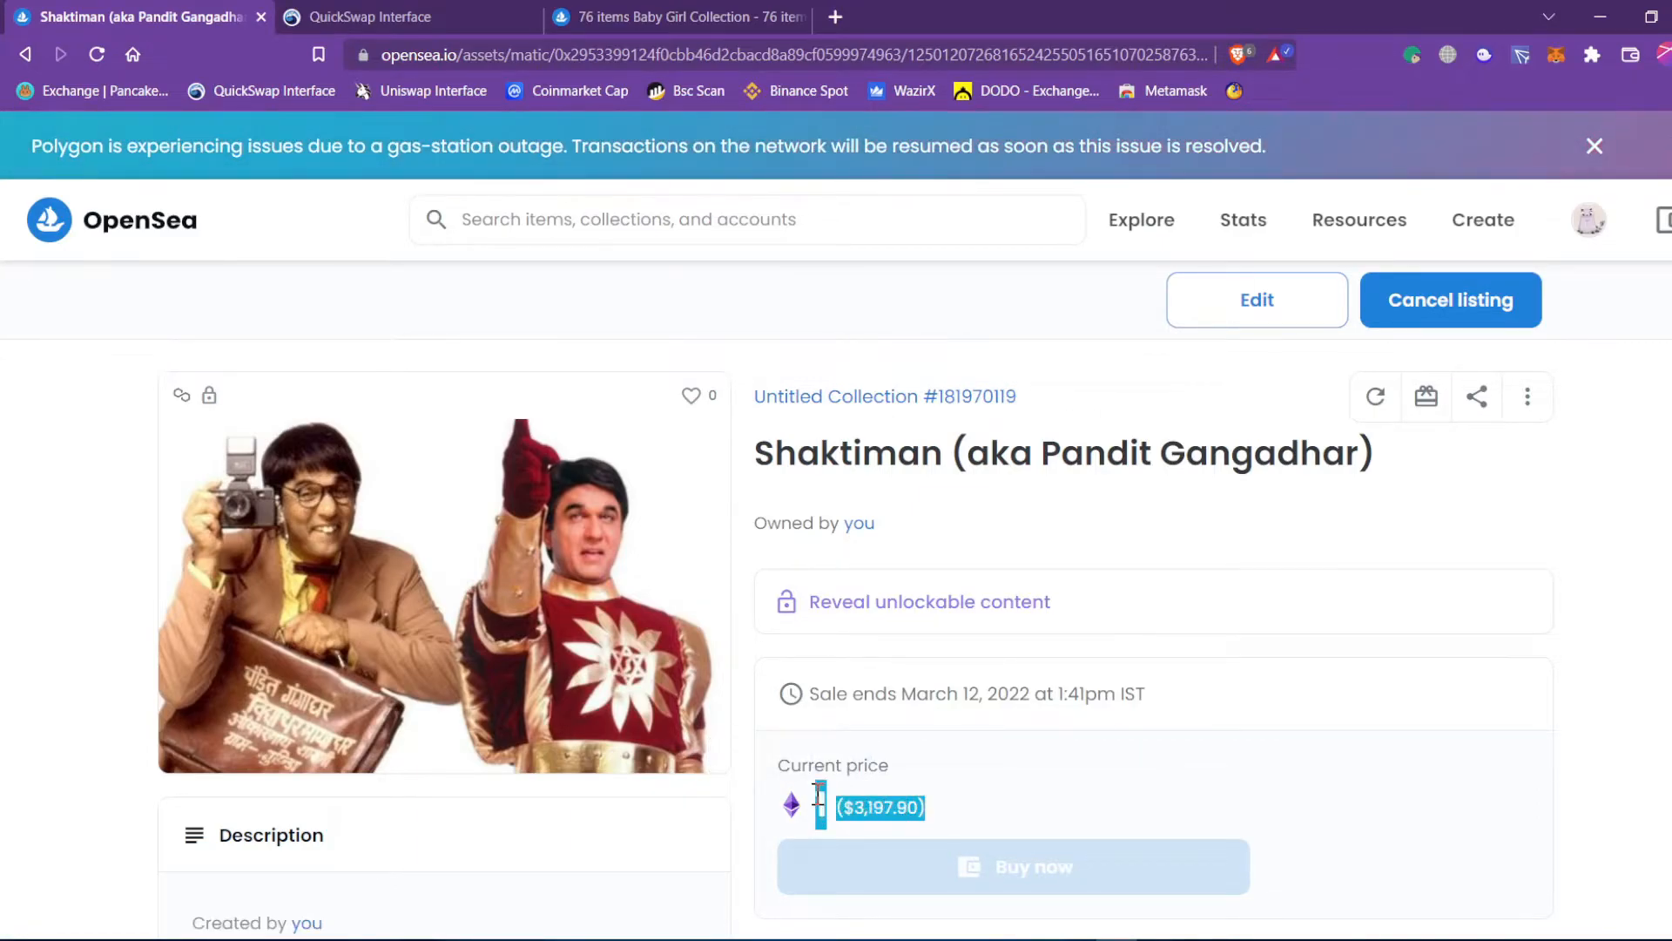
click(1021, 803)
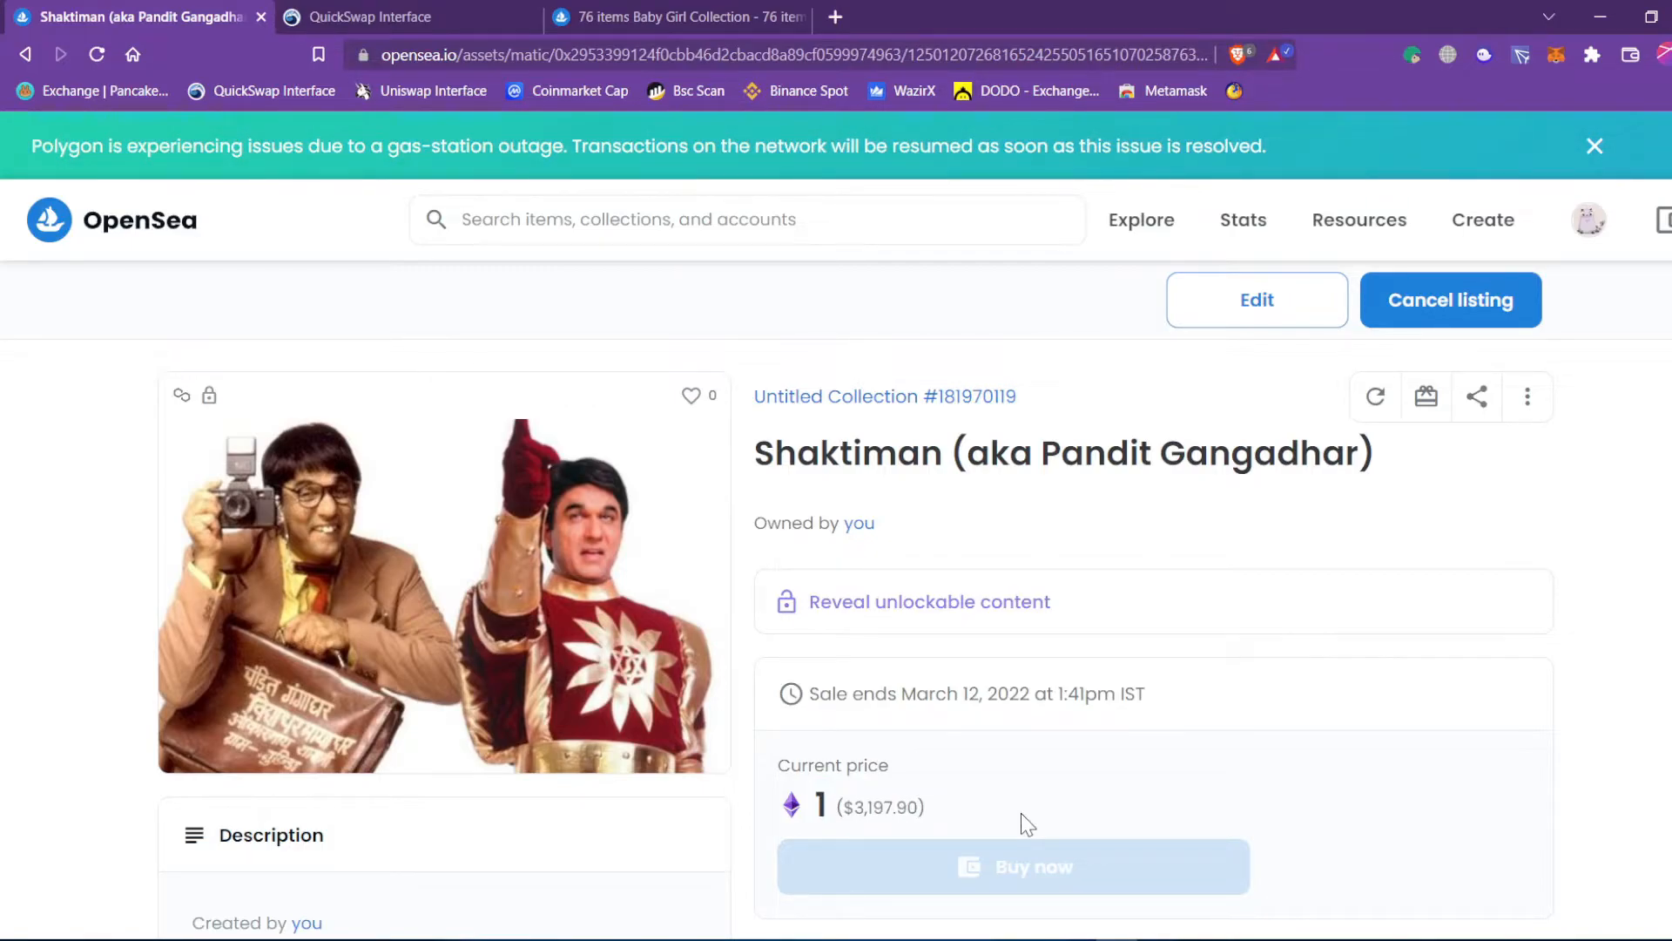
On the Baby Girl Collection page, check its 0.00001 price and who favorited it.
mouse_move(180, 406)
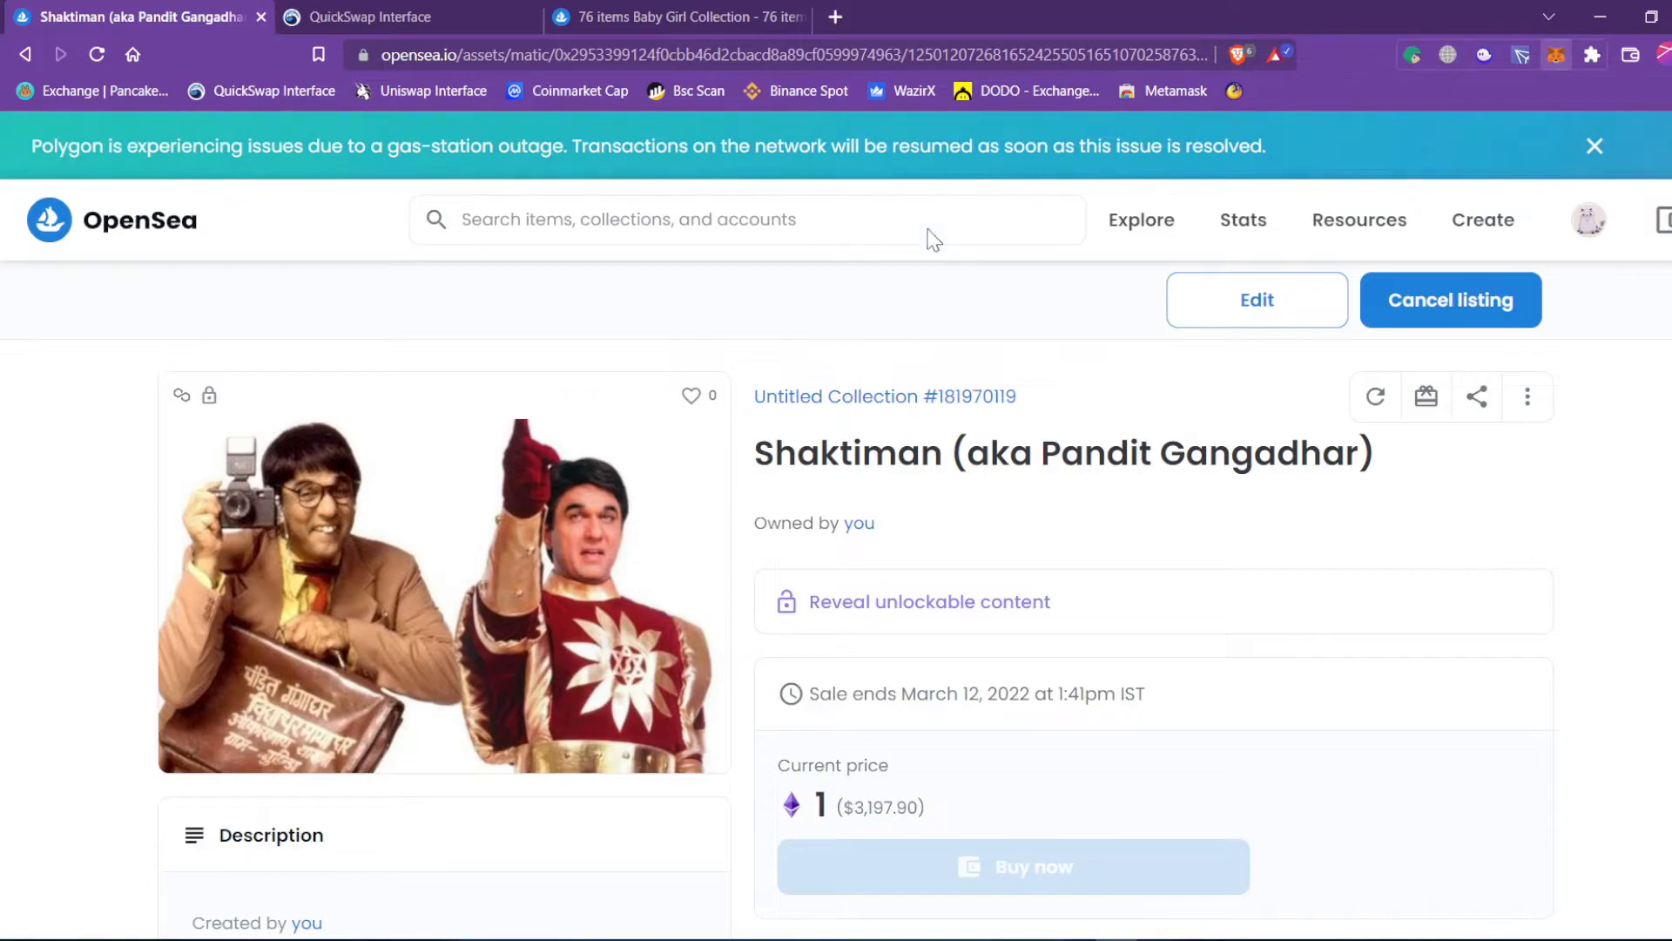
click(646, 17)
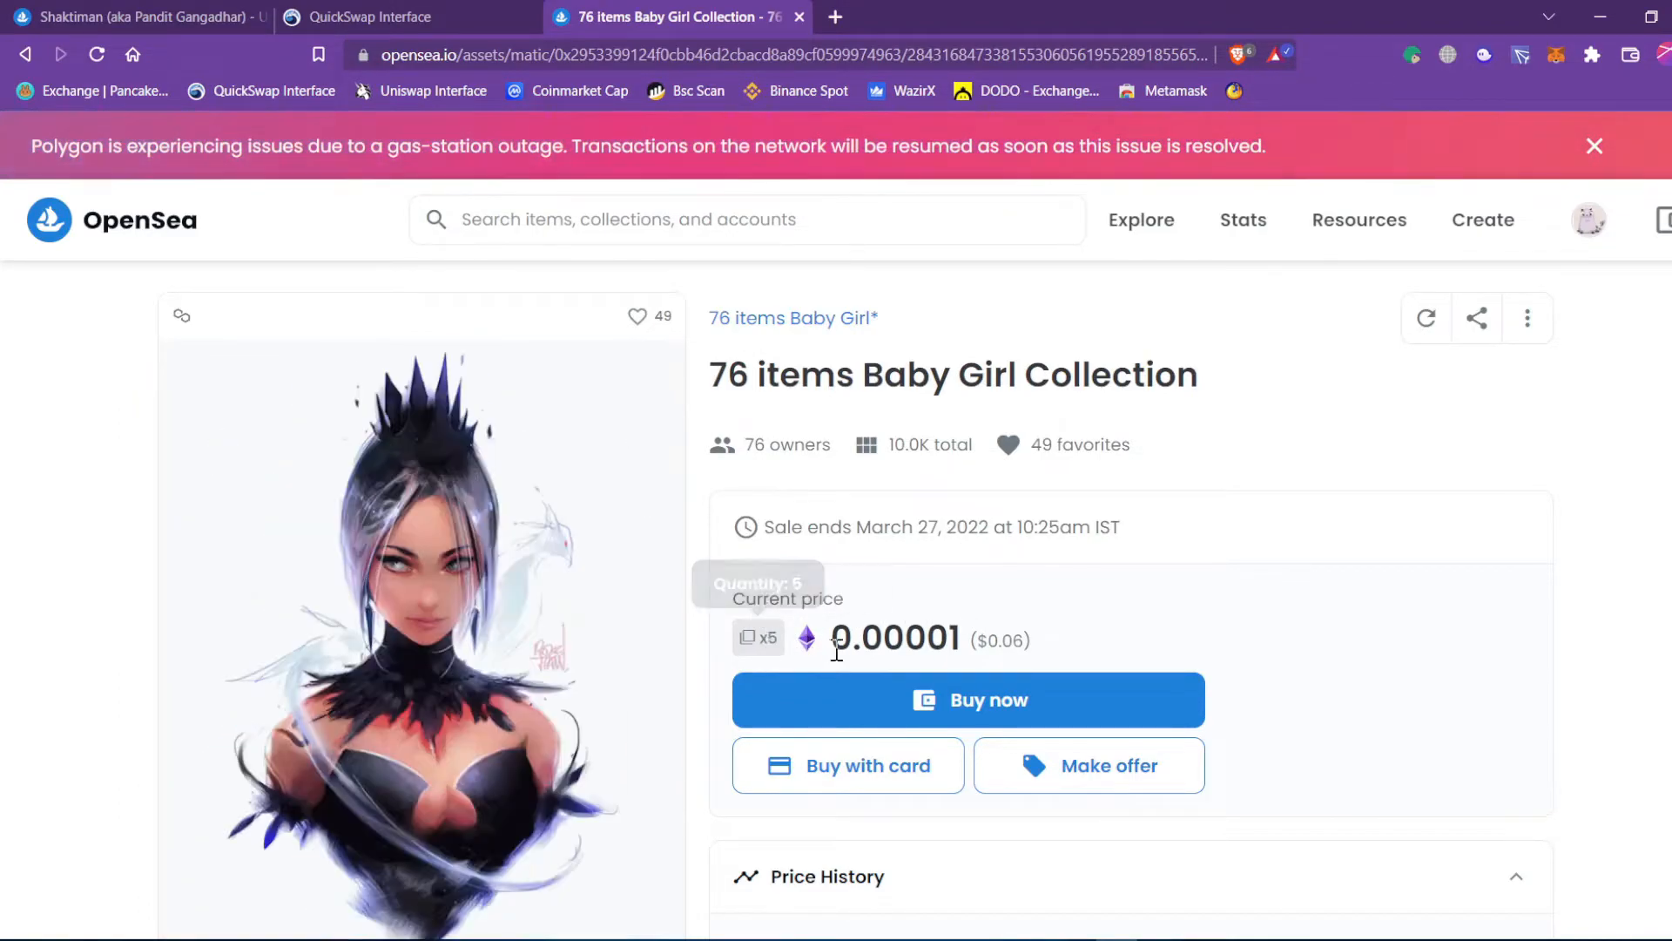
drag(833, 646, 976, 642)
click(1046, 644)
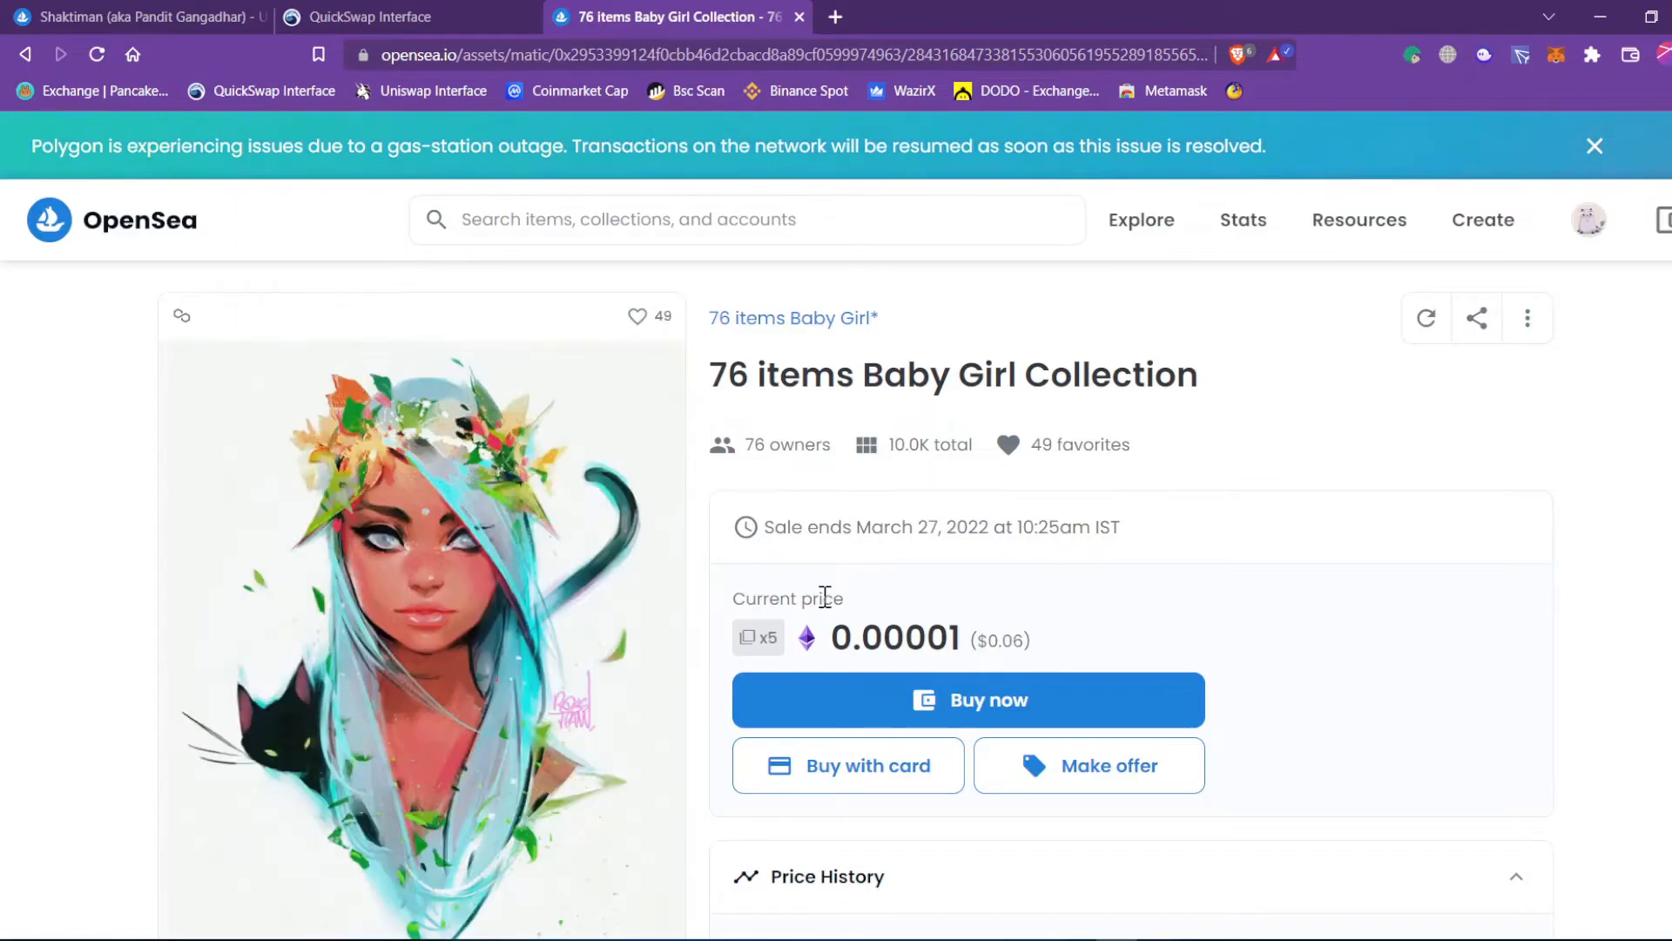
scroll(532, 540, down, 3)
scroll(1099, 628, up, 3)
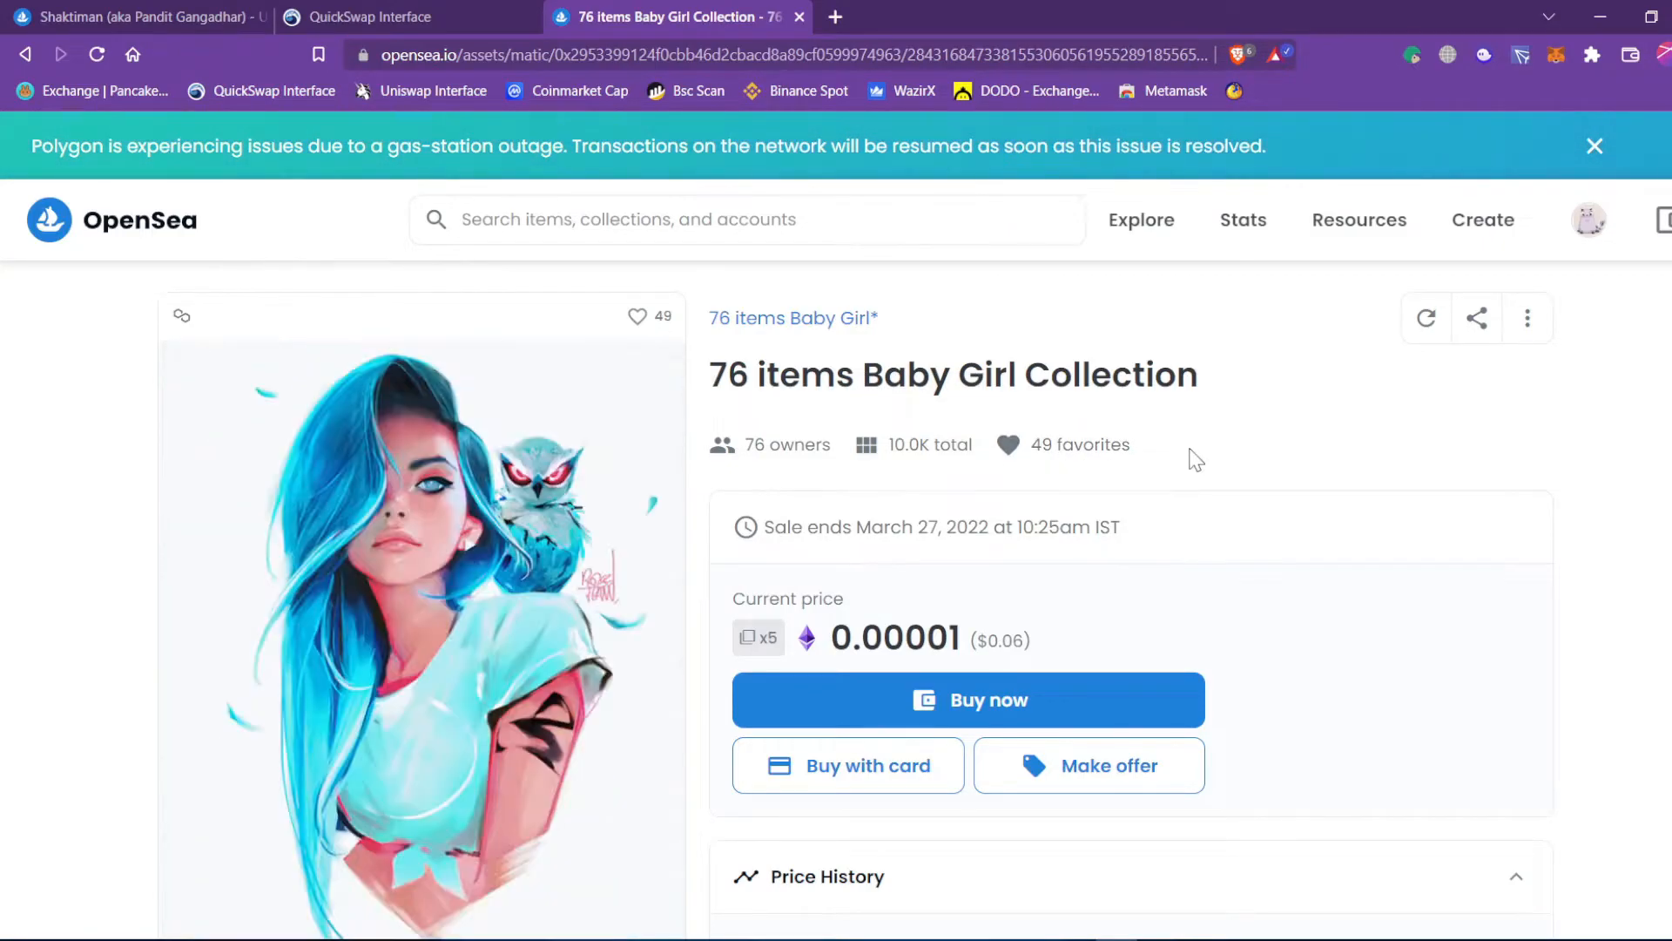
click(1006, 448)
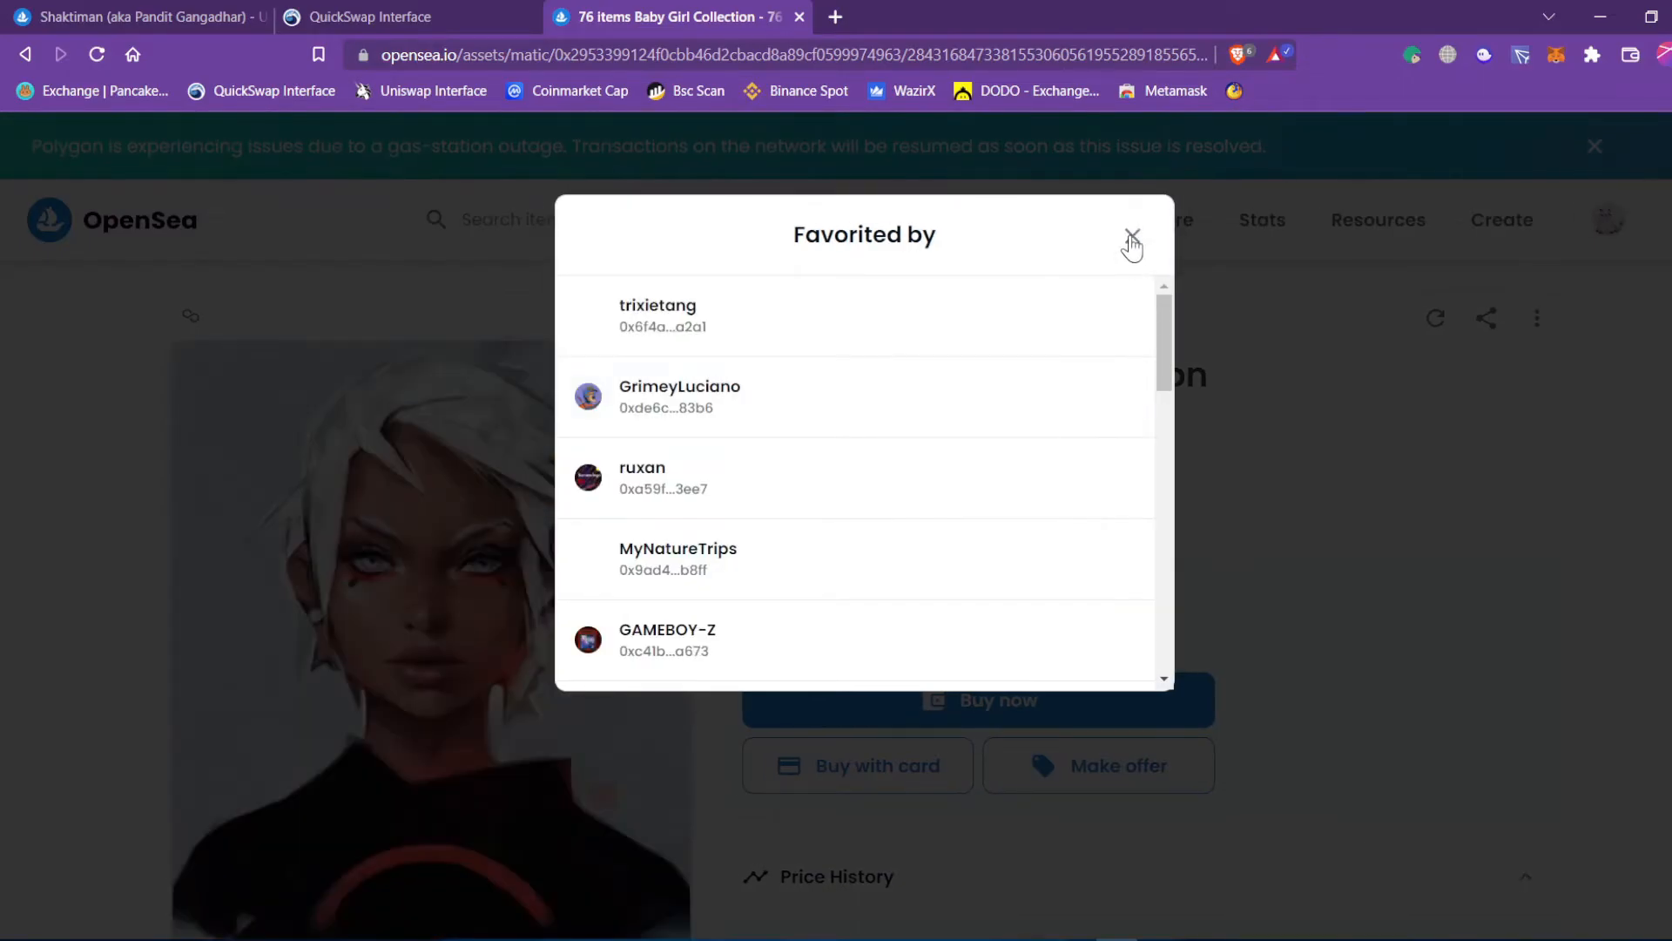
click(1133, 238)
scroll(1228, 526, down, 10)
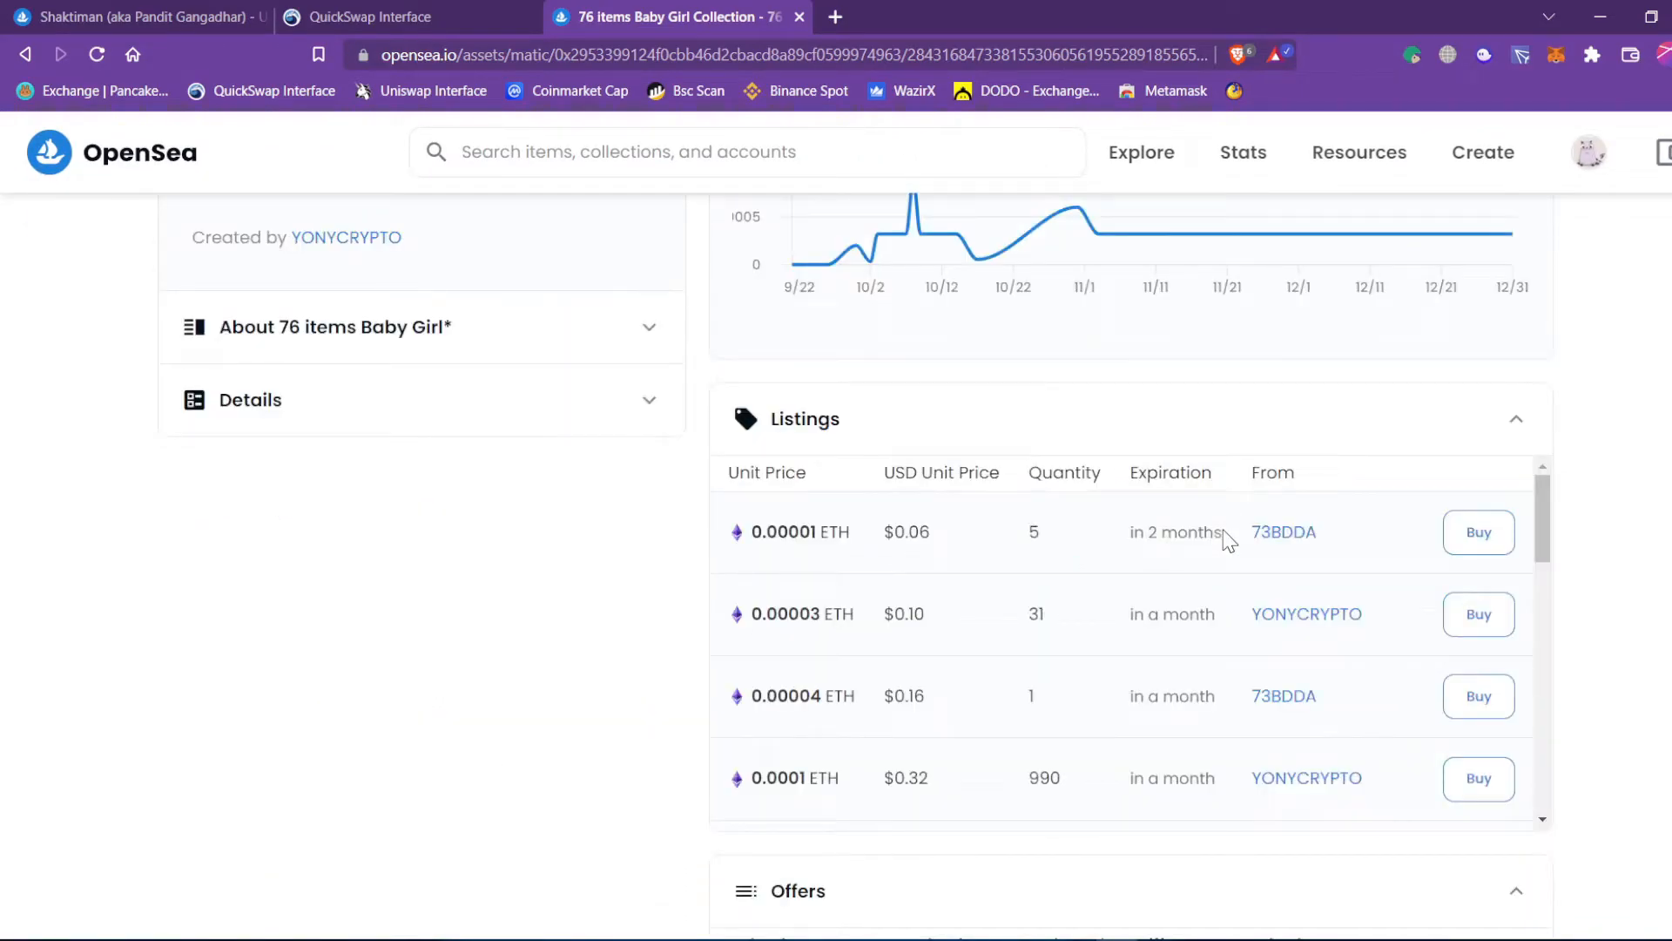
scroll(1228, 540, up, 9)
scroll(1228, 540, down, 5)
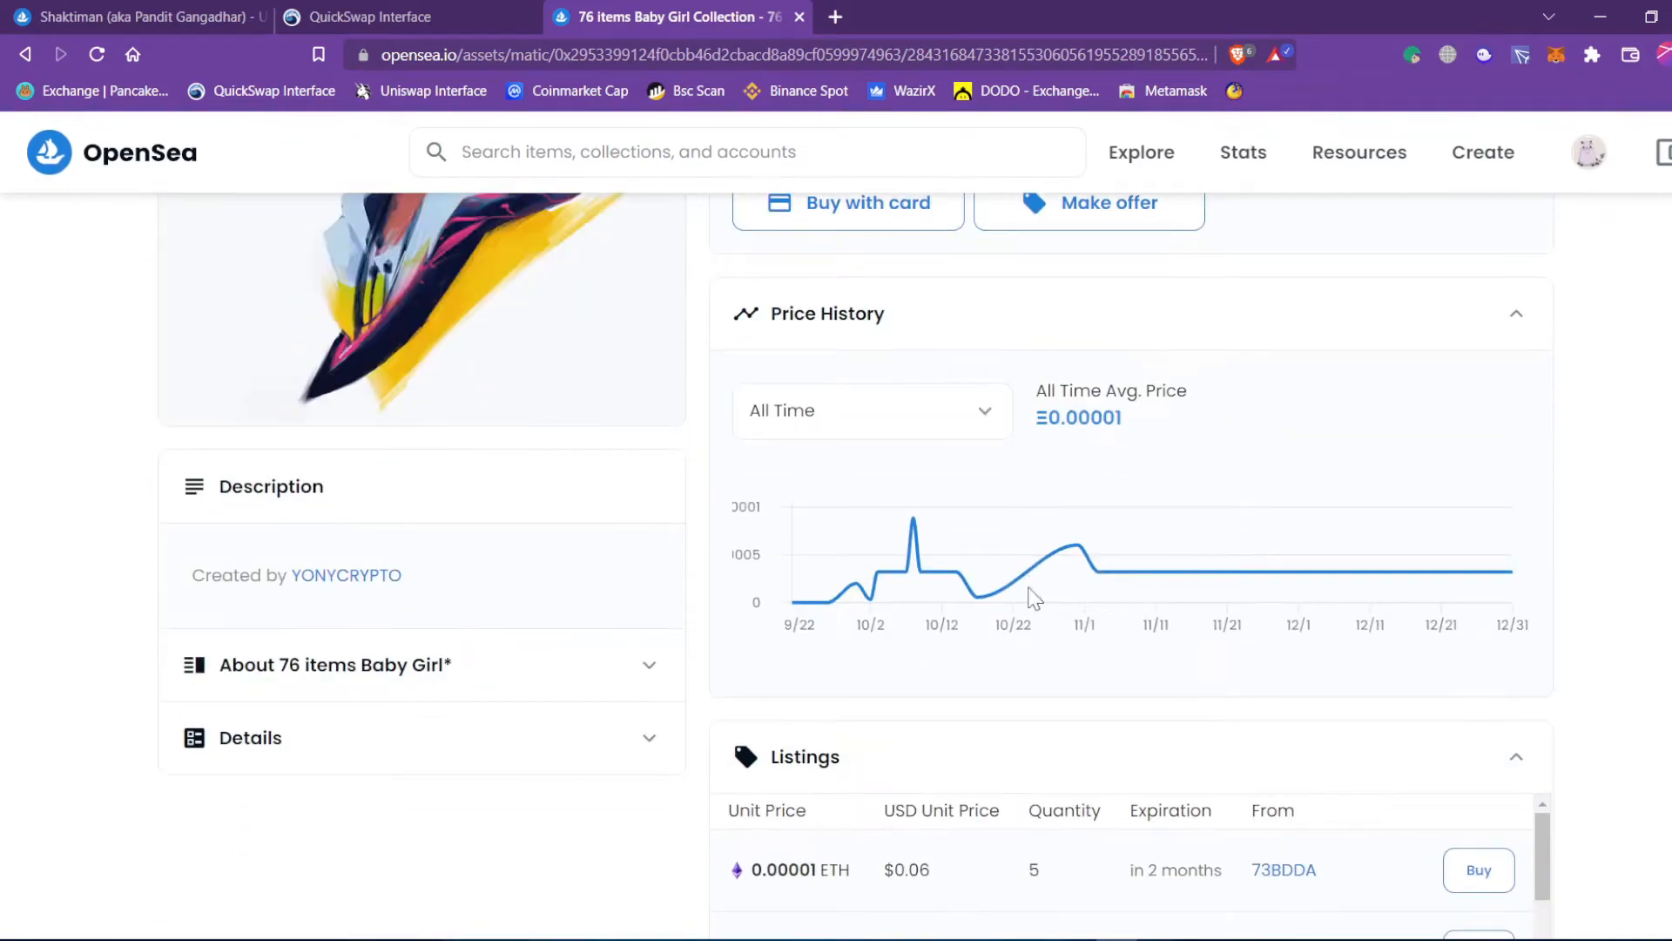
scroll(1019, 572, up, 7)
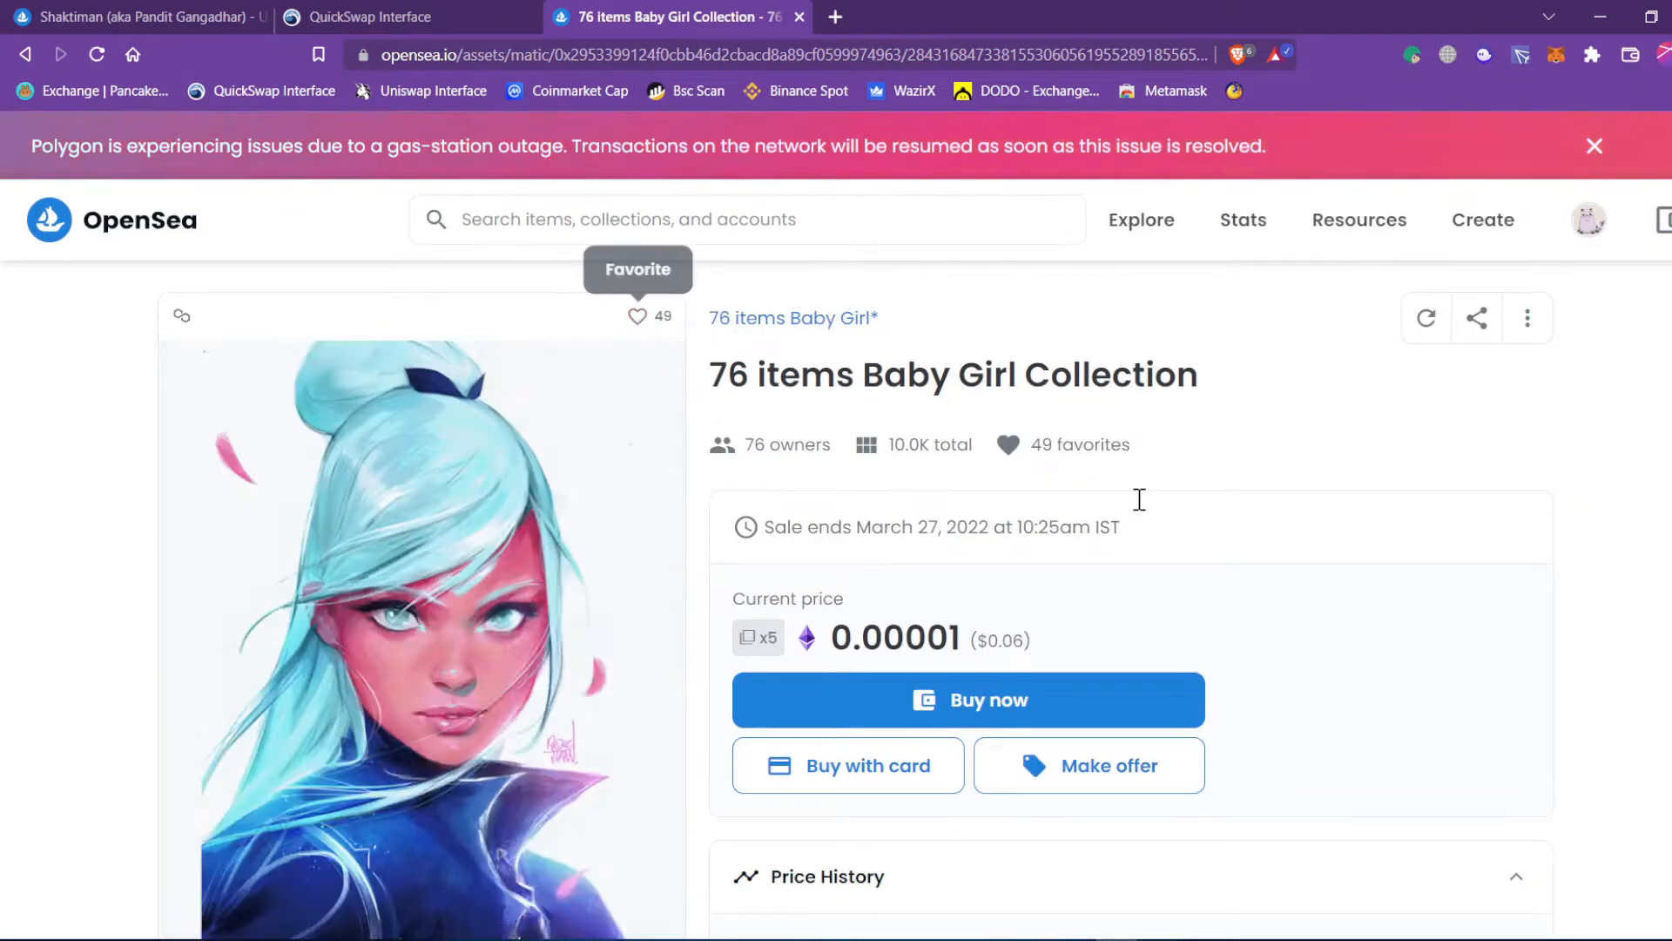
Go from the Shaktiman page to your OpenSea profile's Favorited items.
click(204, 14)
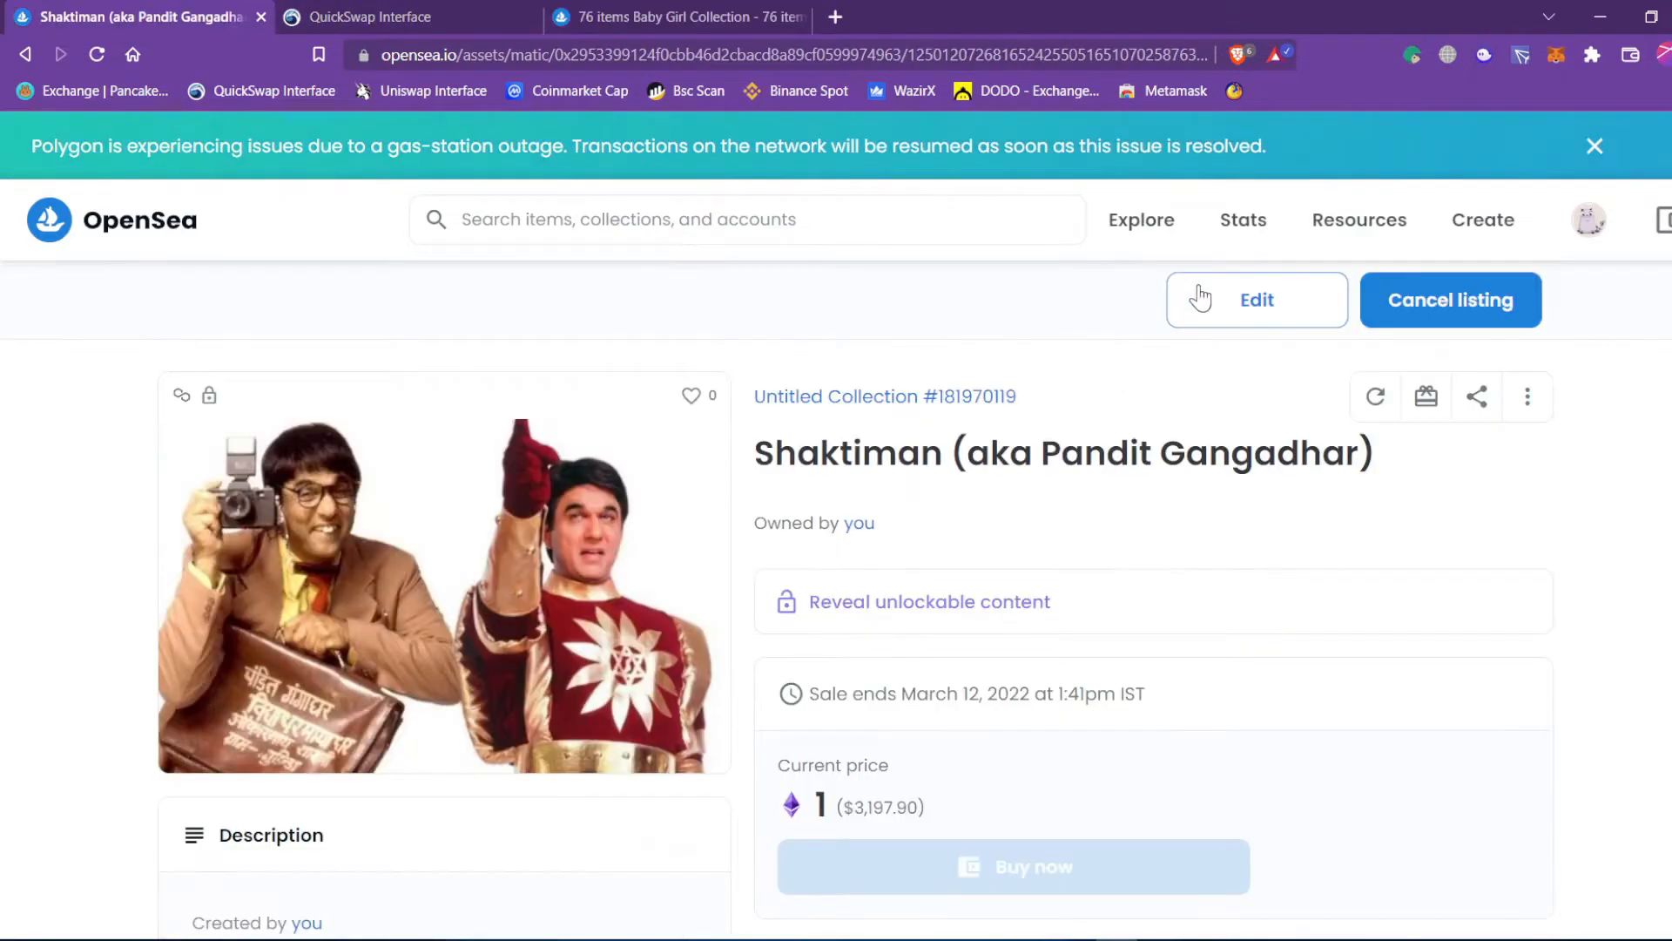
mouse_move(1590, 220)
click(1470, 296)
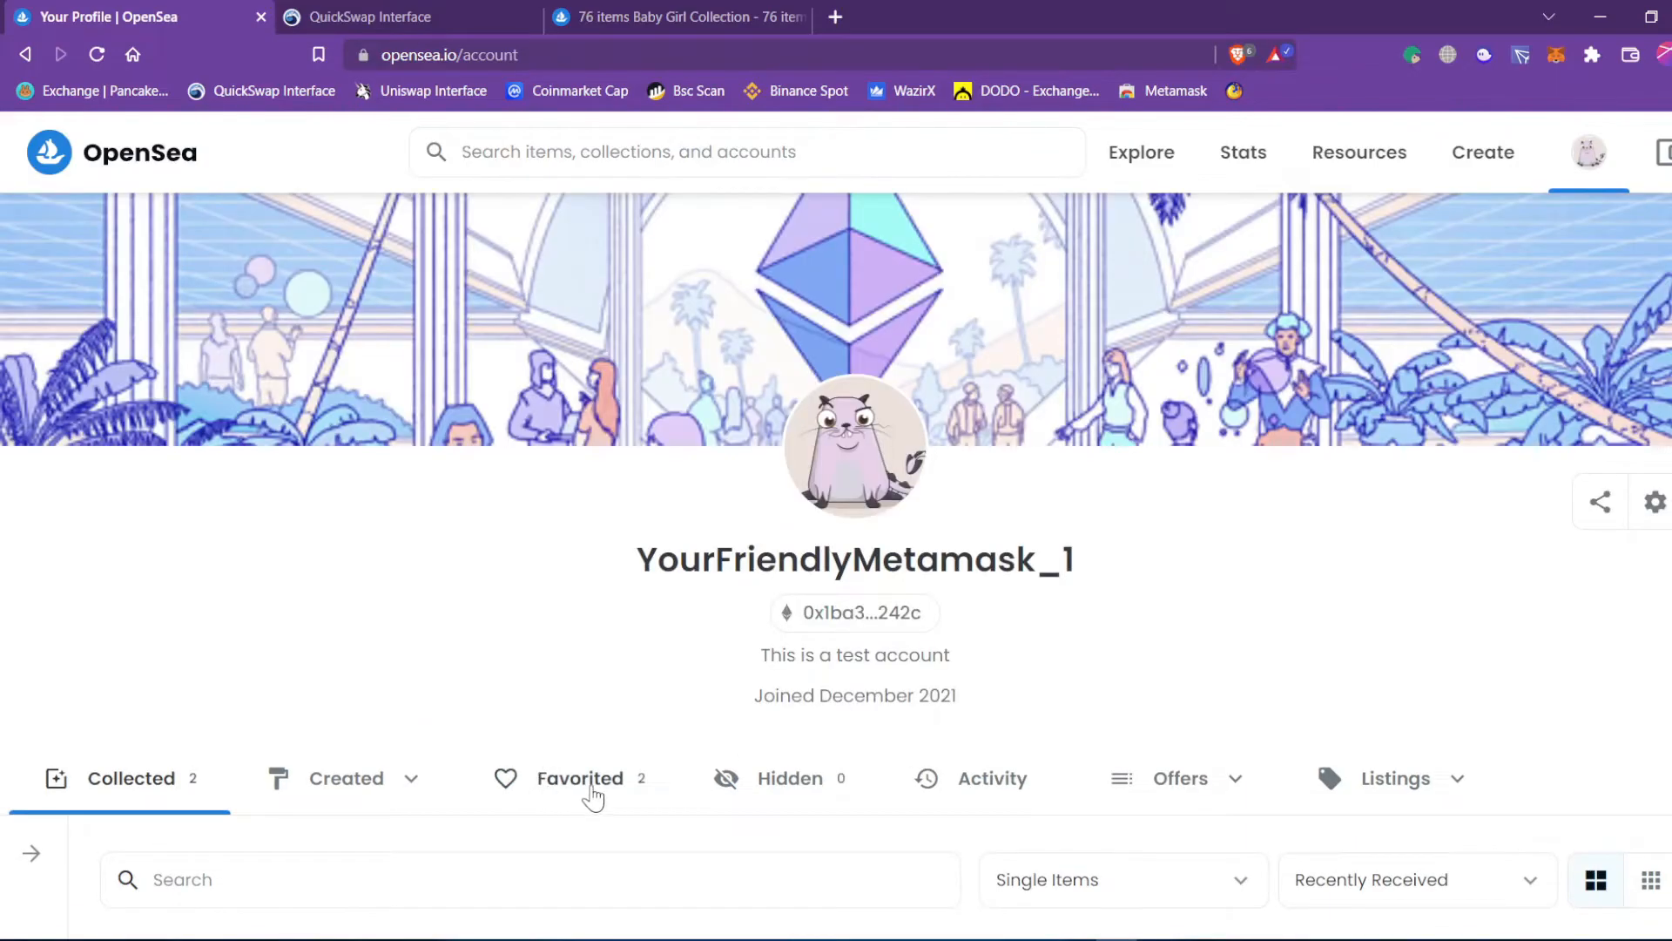
click(592, 793)
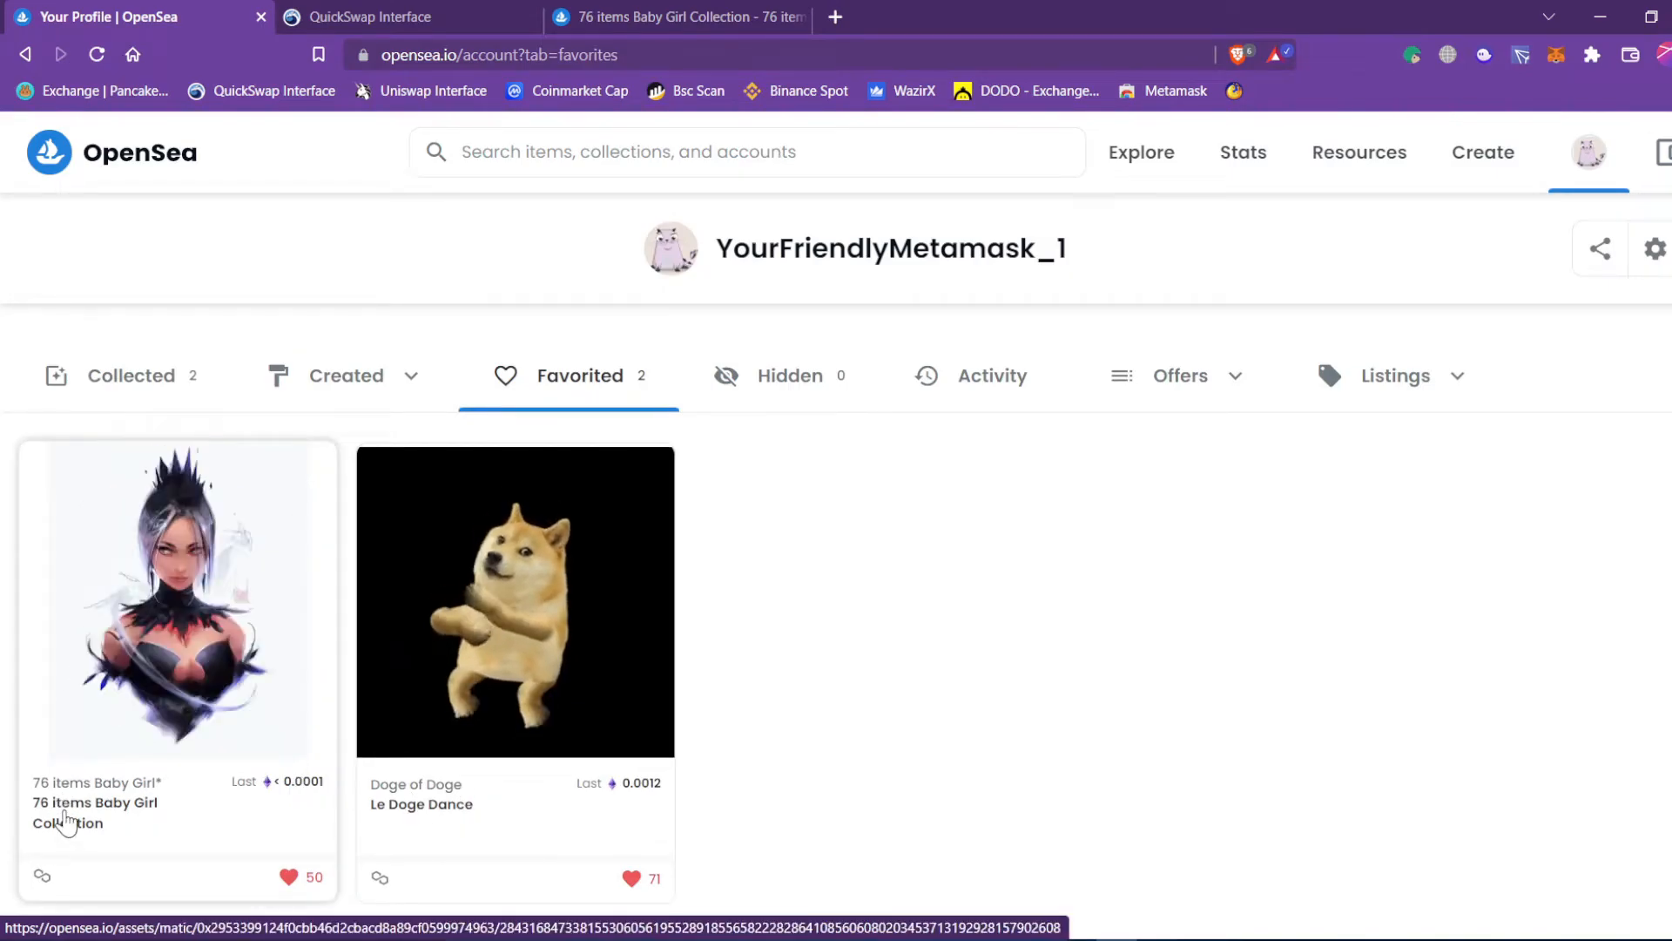
Point out the Baby Girl Collection name, then return to the profile's favorites.
click(714, 9)
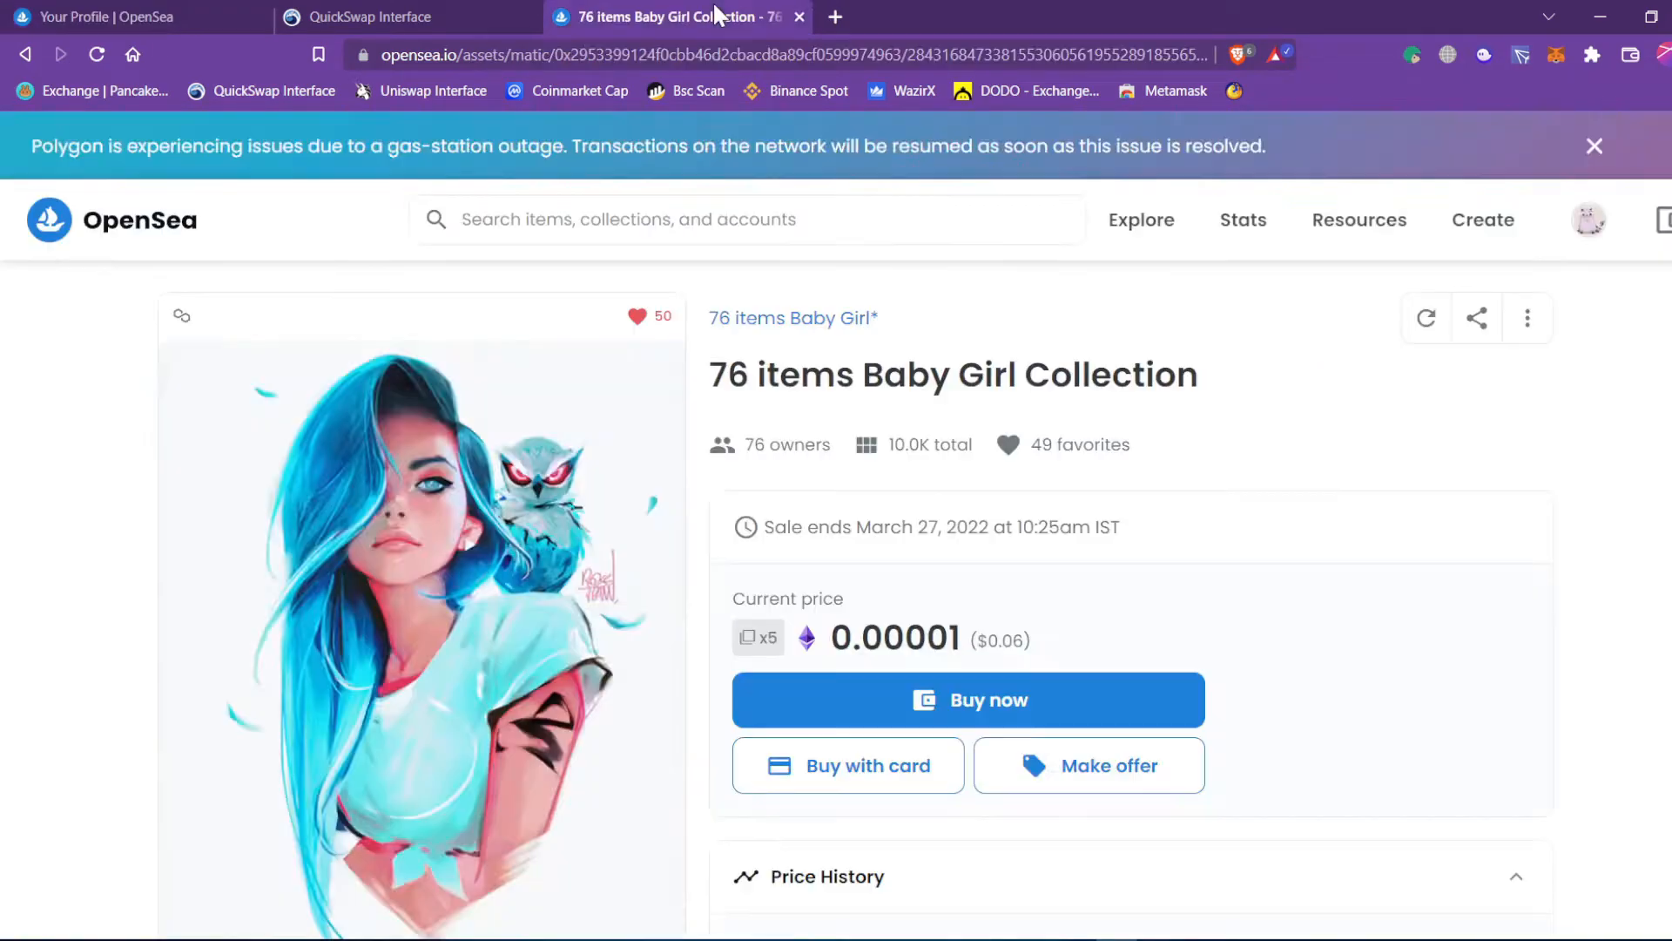
drag(880, 319, 716, 312)
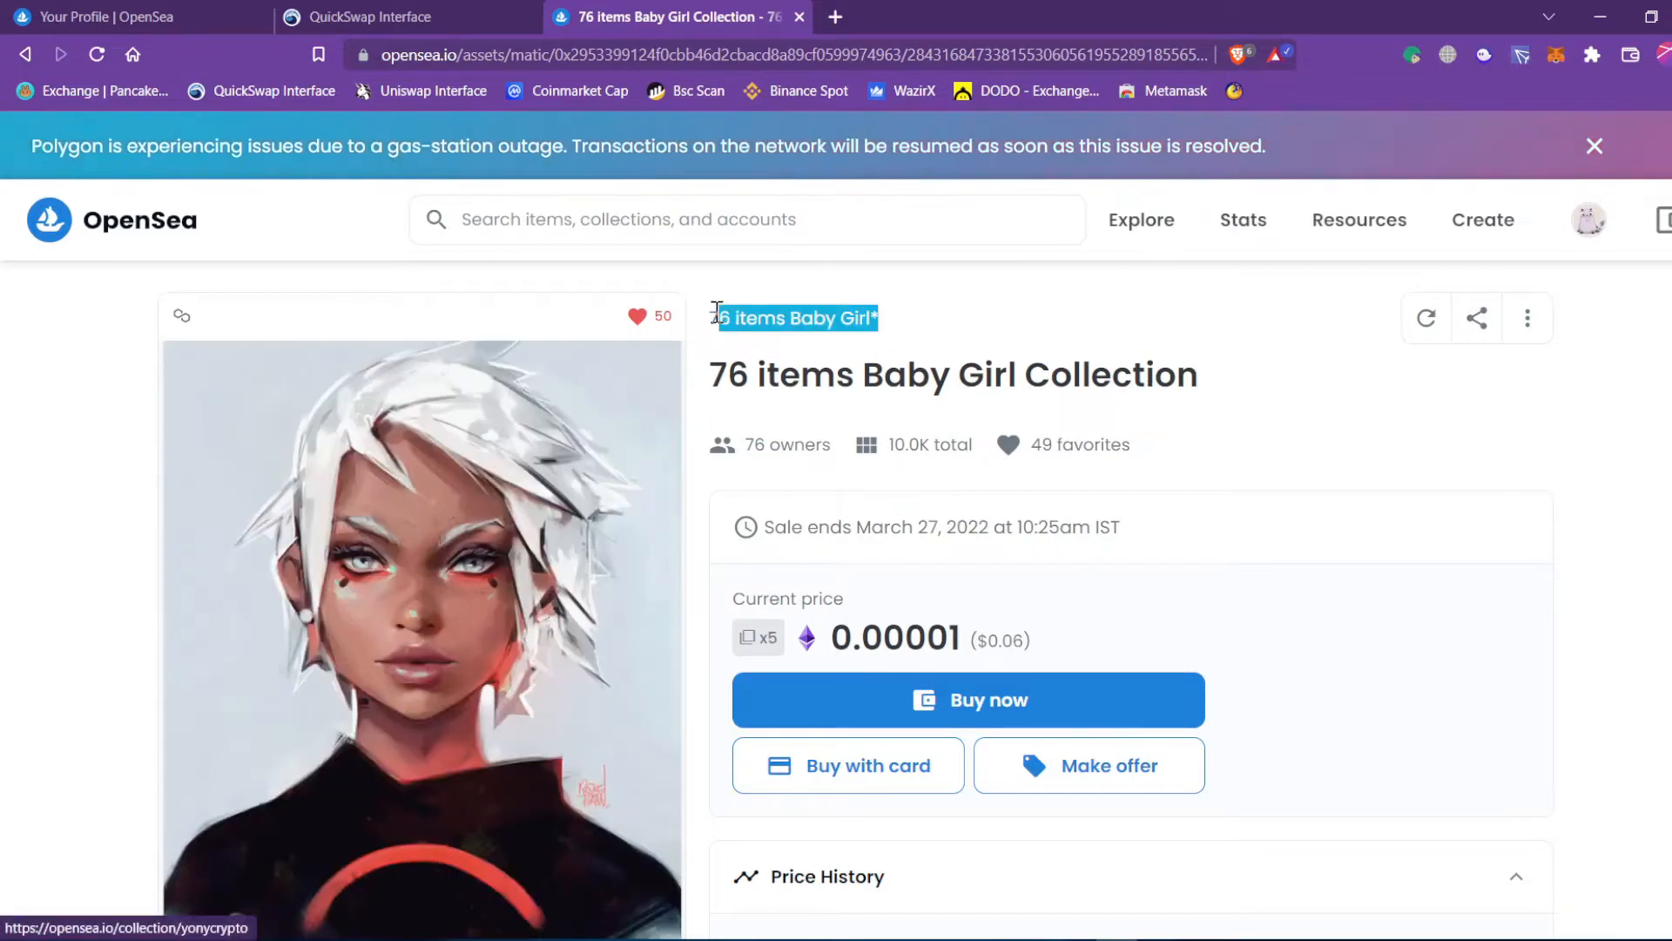
click(139, 17)
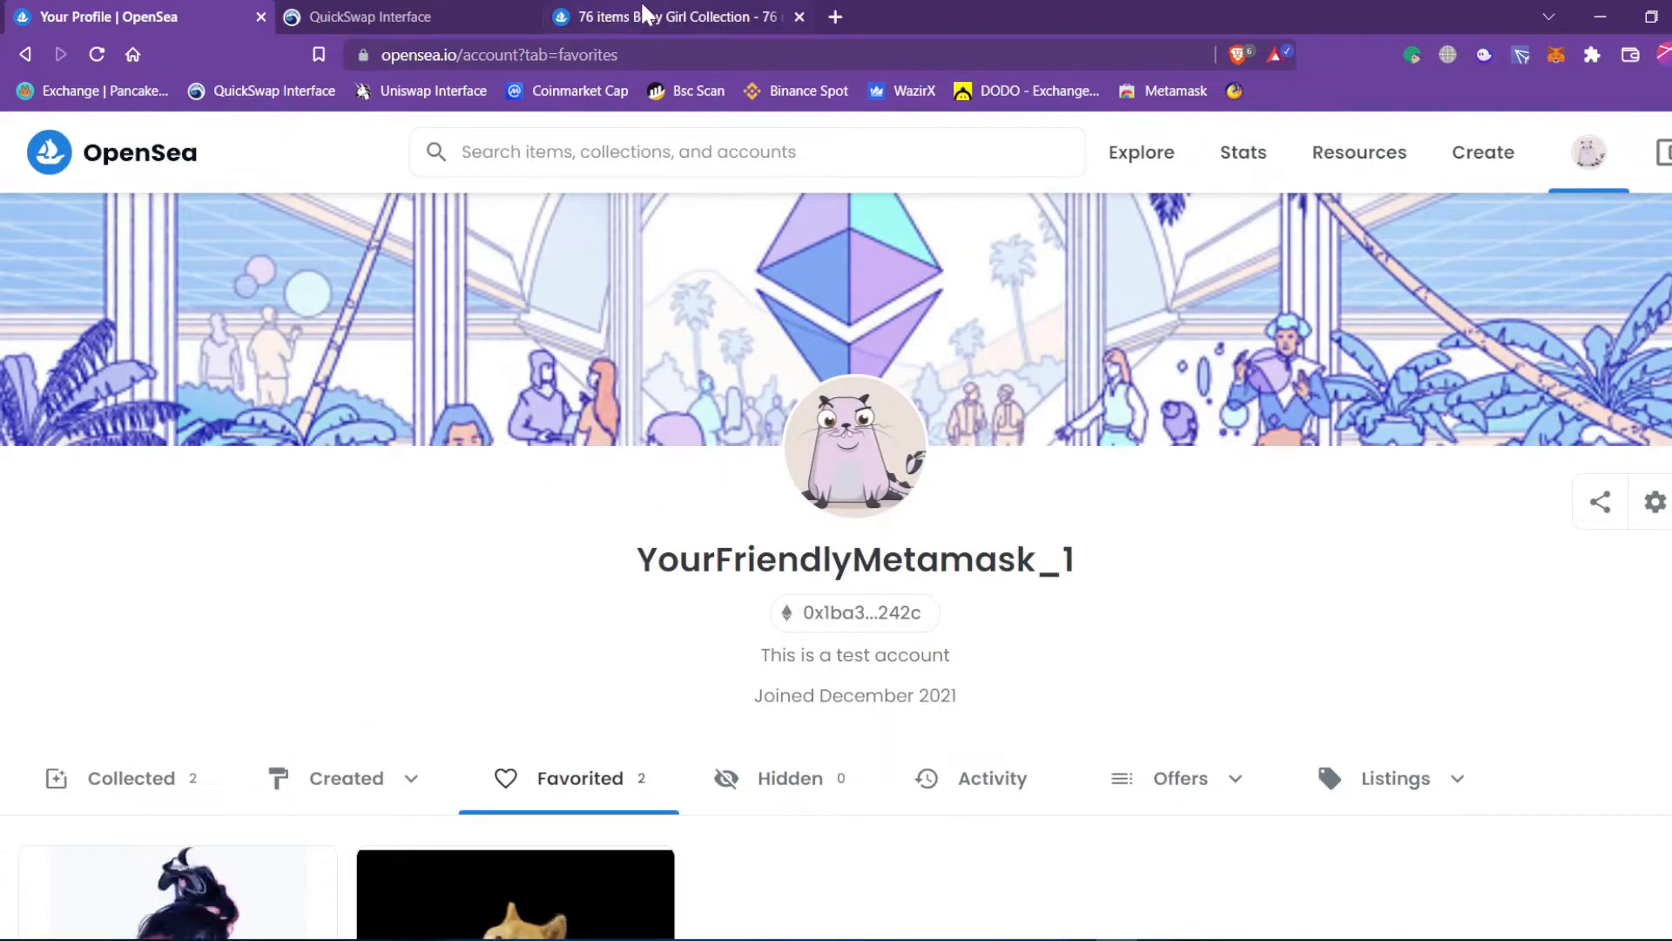
Scroll the Baby Girl Collection item page and note its 10.0K total item count.
click(645, 13)
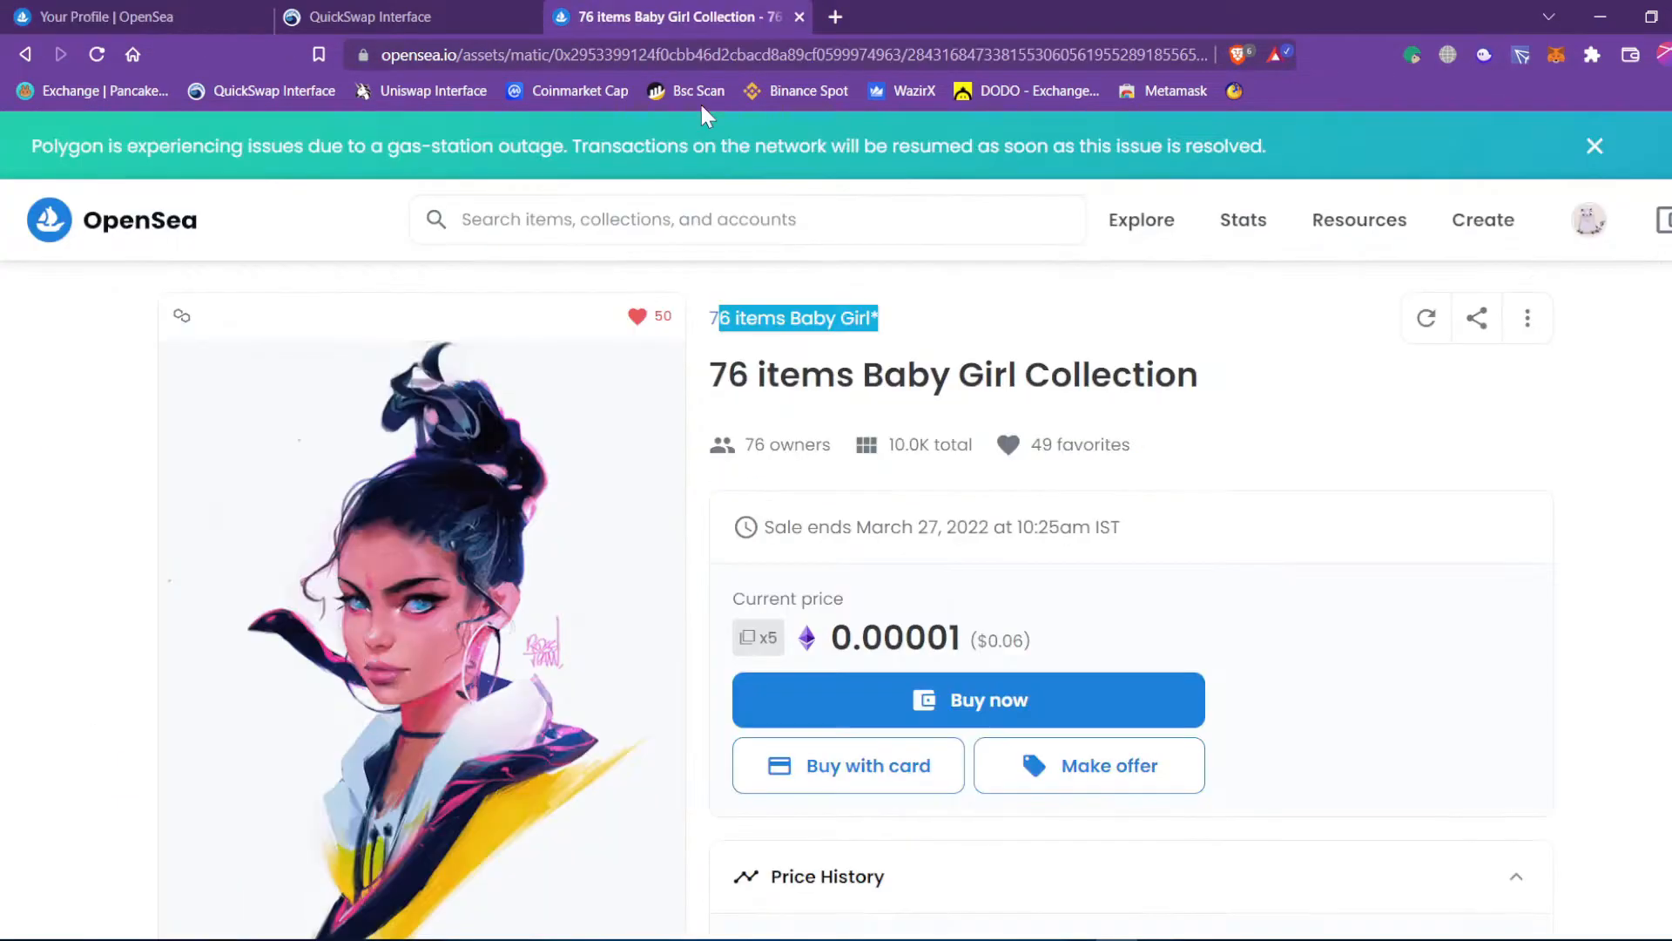
scroll(1008, 487, down, 1)
scroll(1197, 523, down, 4)
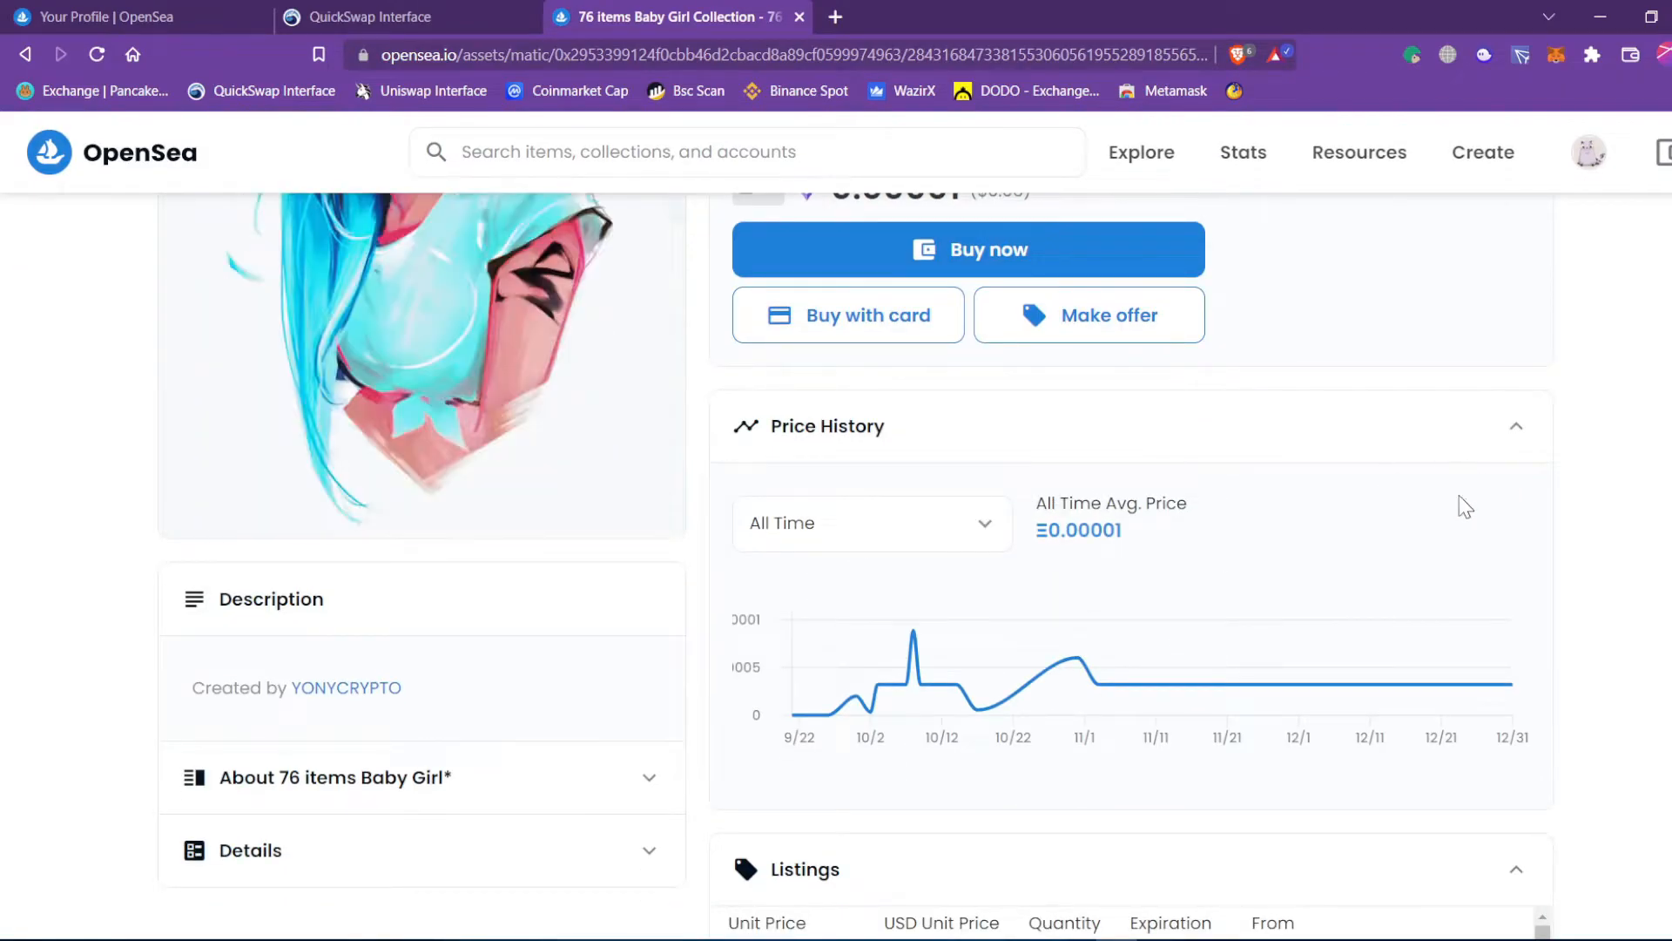
scroll(1265, 642, down, 4)
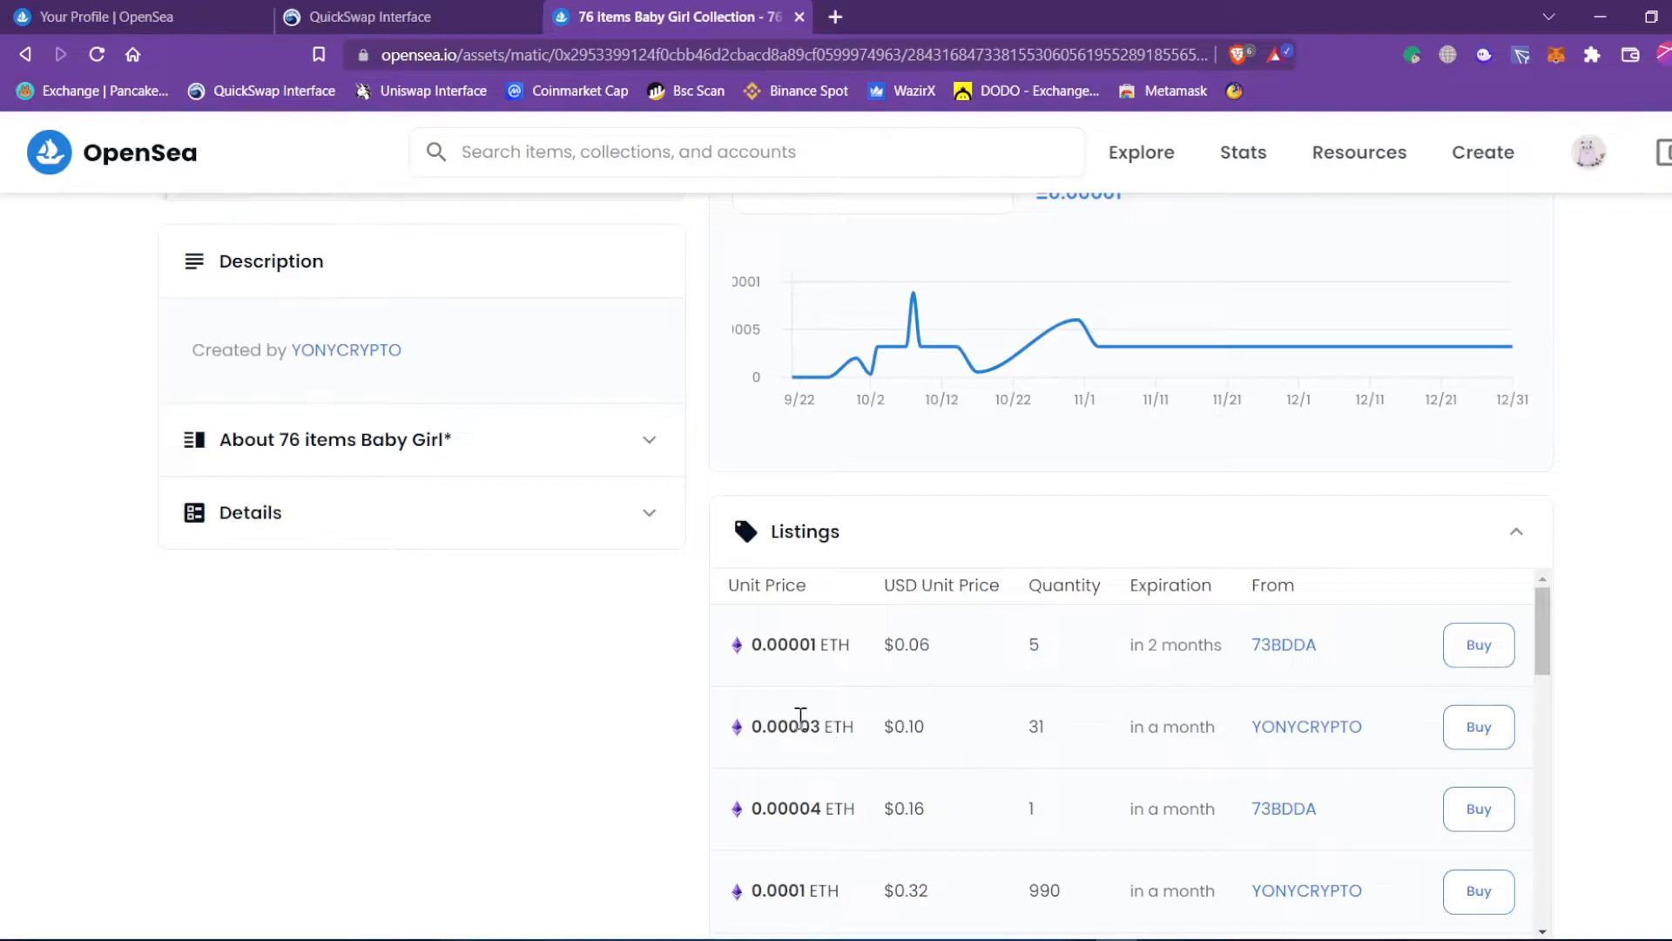
scroll(896, 683, down, 3)
scroll(1356, 540, down, 2)
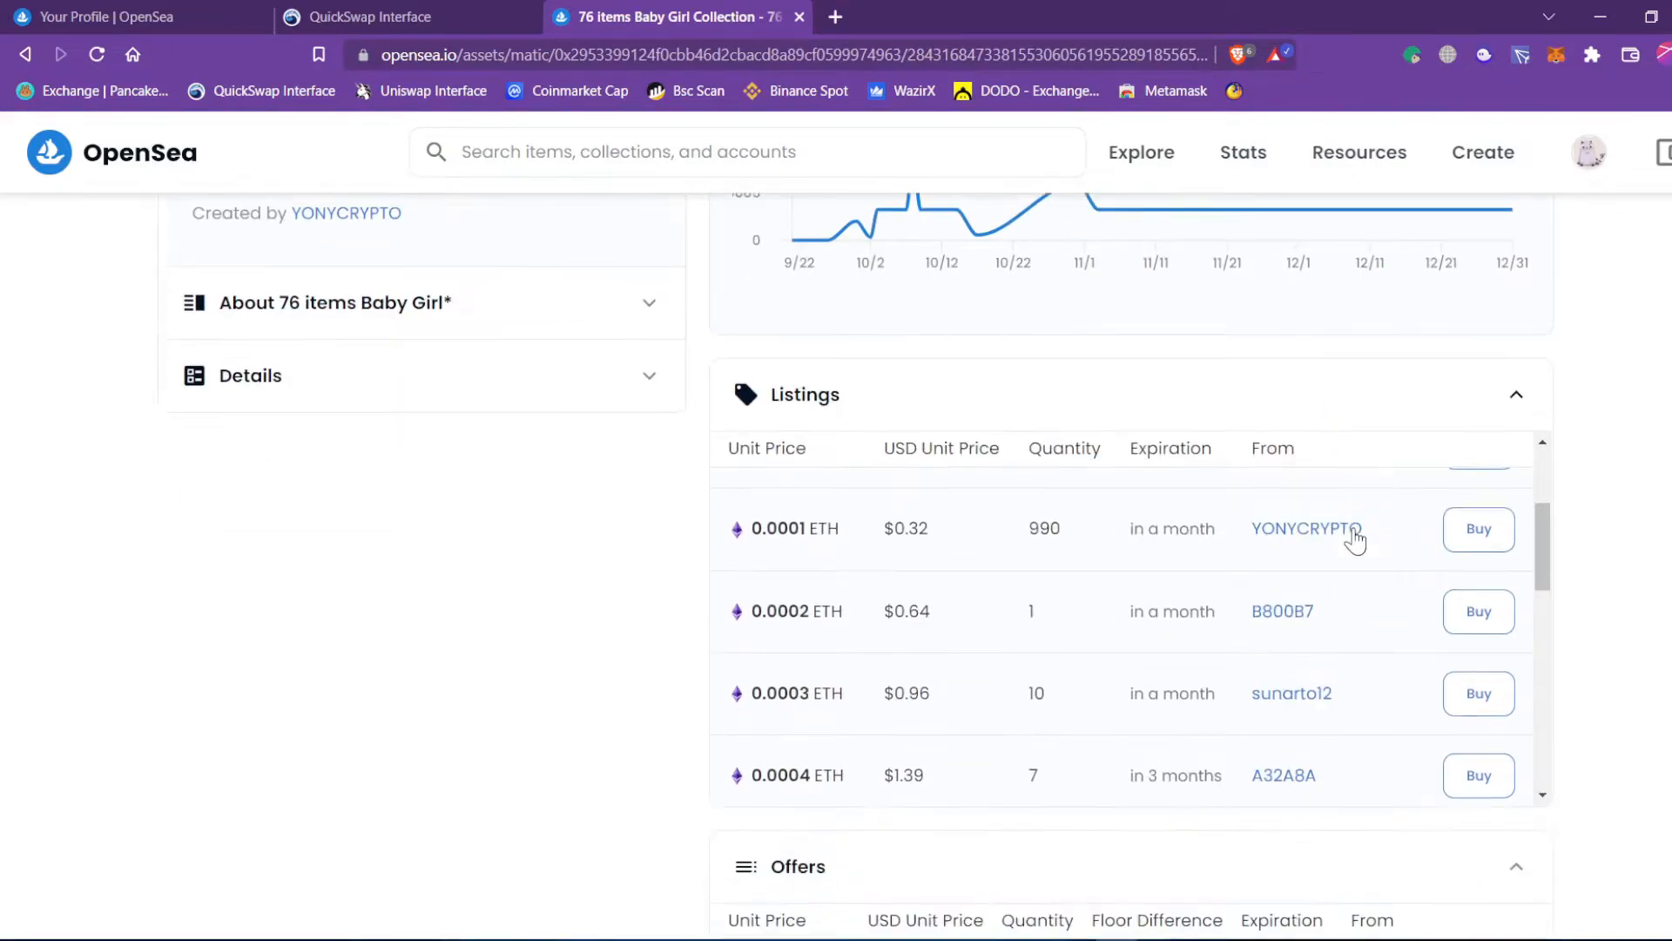
scroll(1356, 540, down, 1)
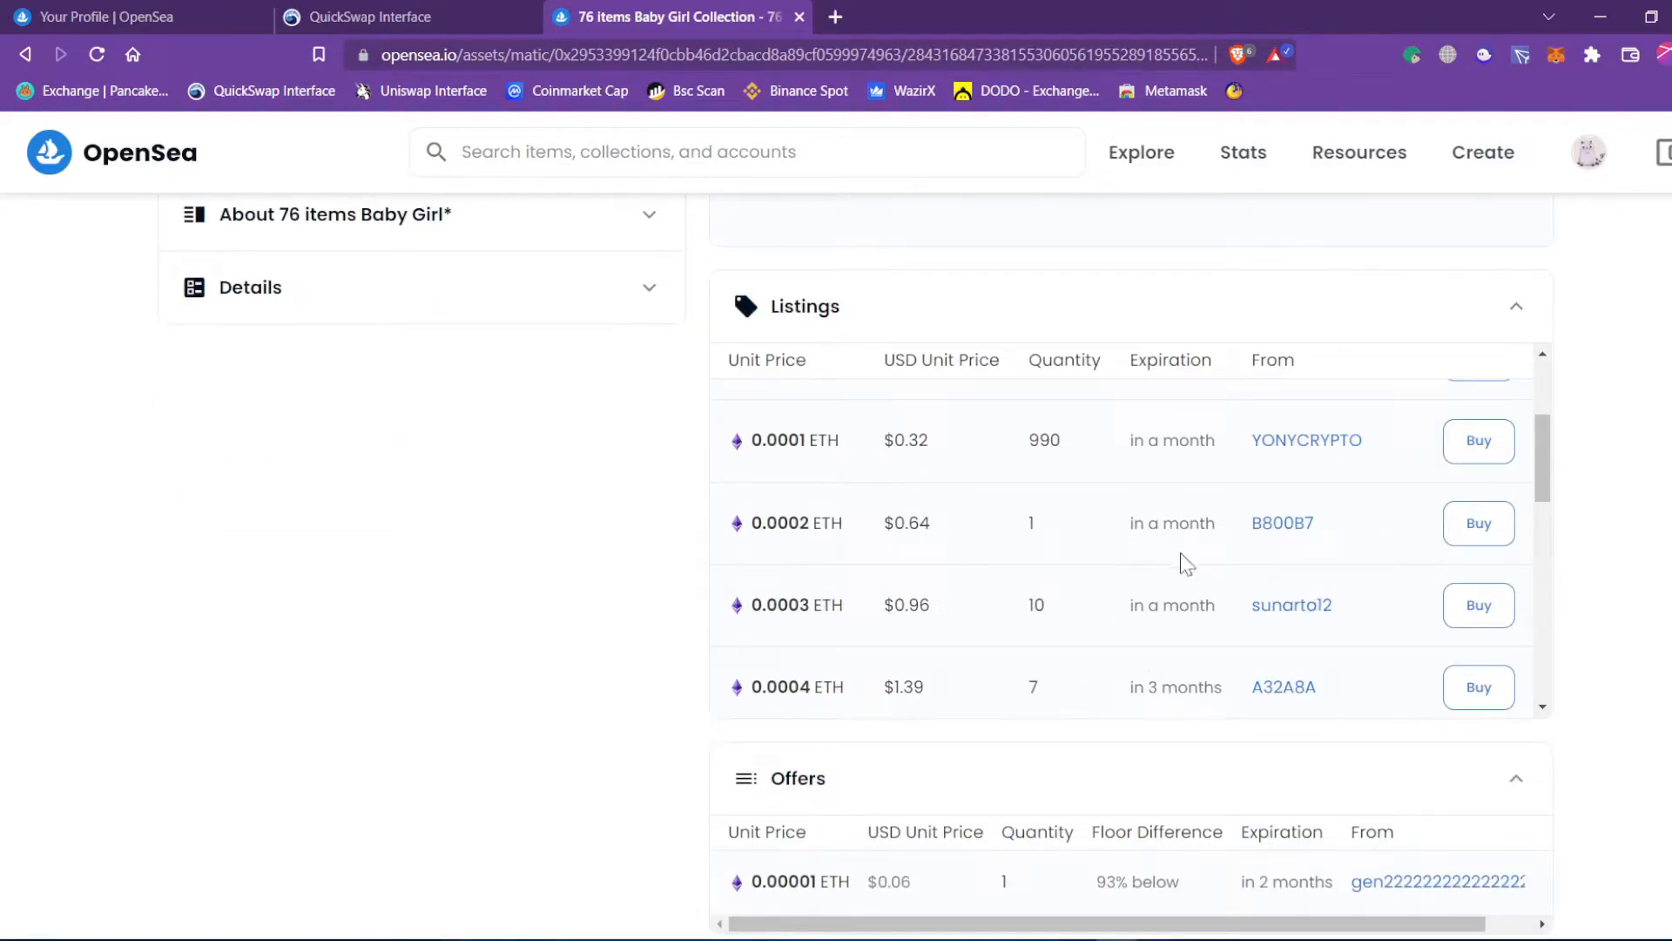
scroll(1123, 540, up, 3)
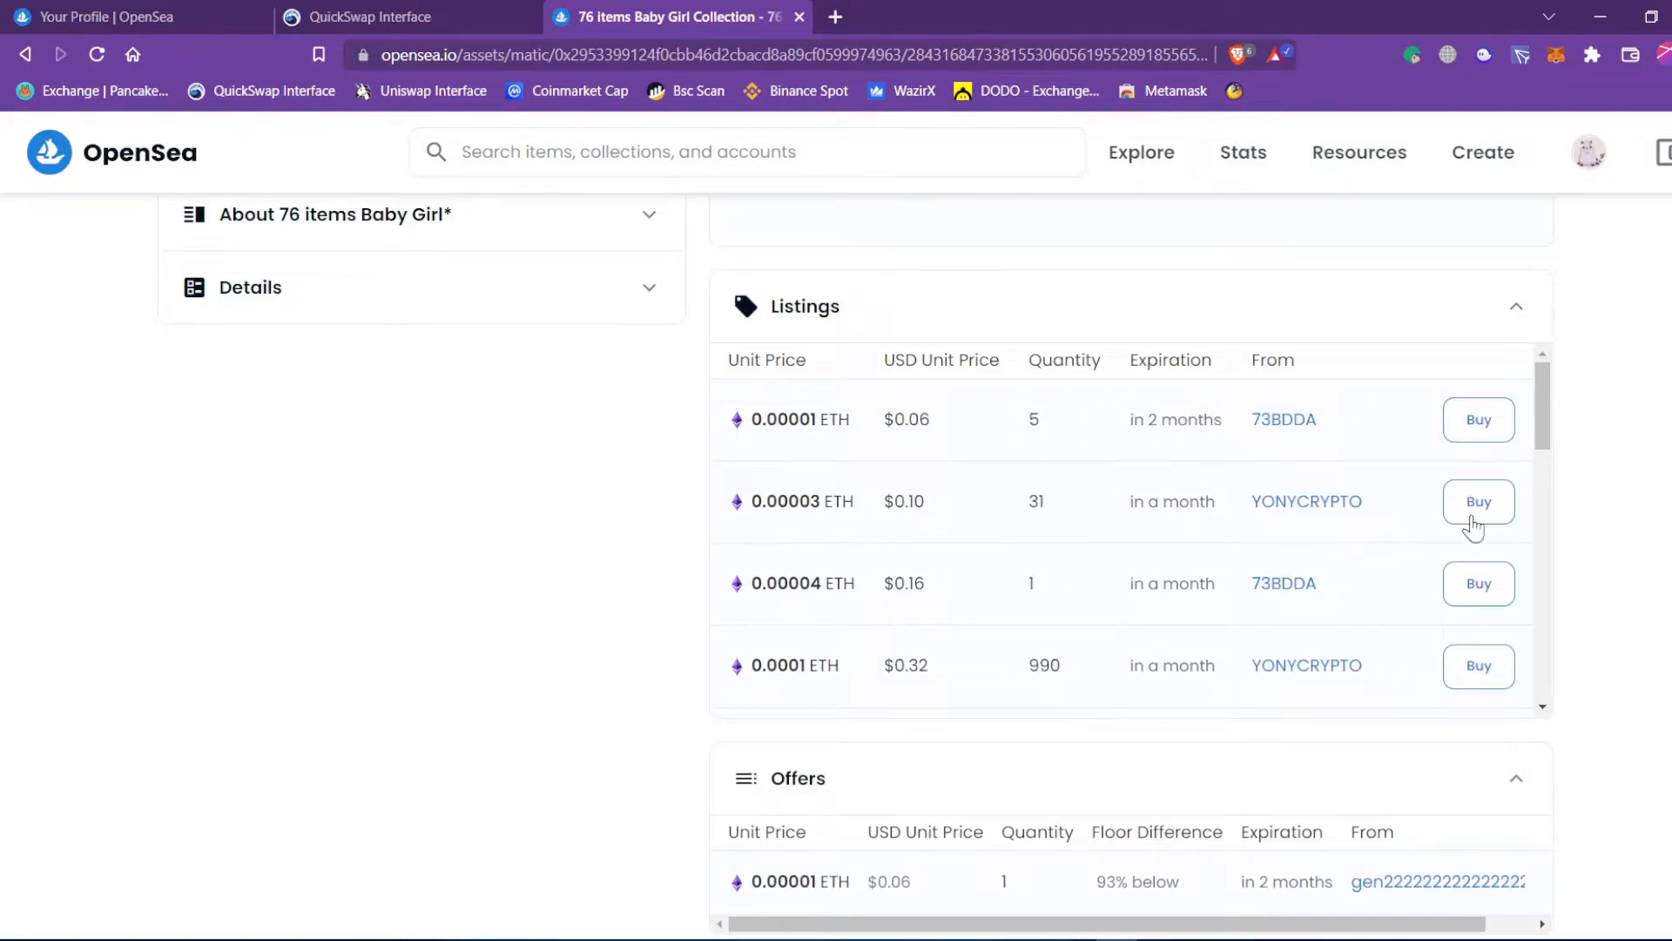
scroll(939, 557, up, 3)
scroll(939, 557, up, 8)
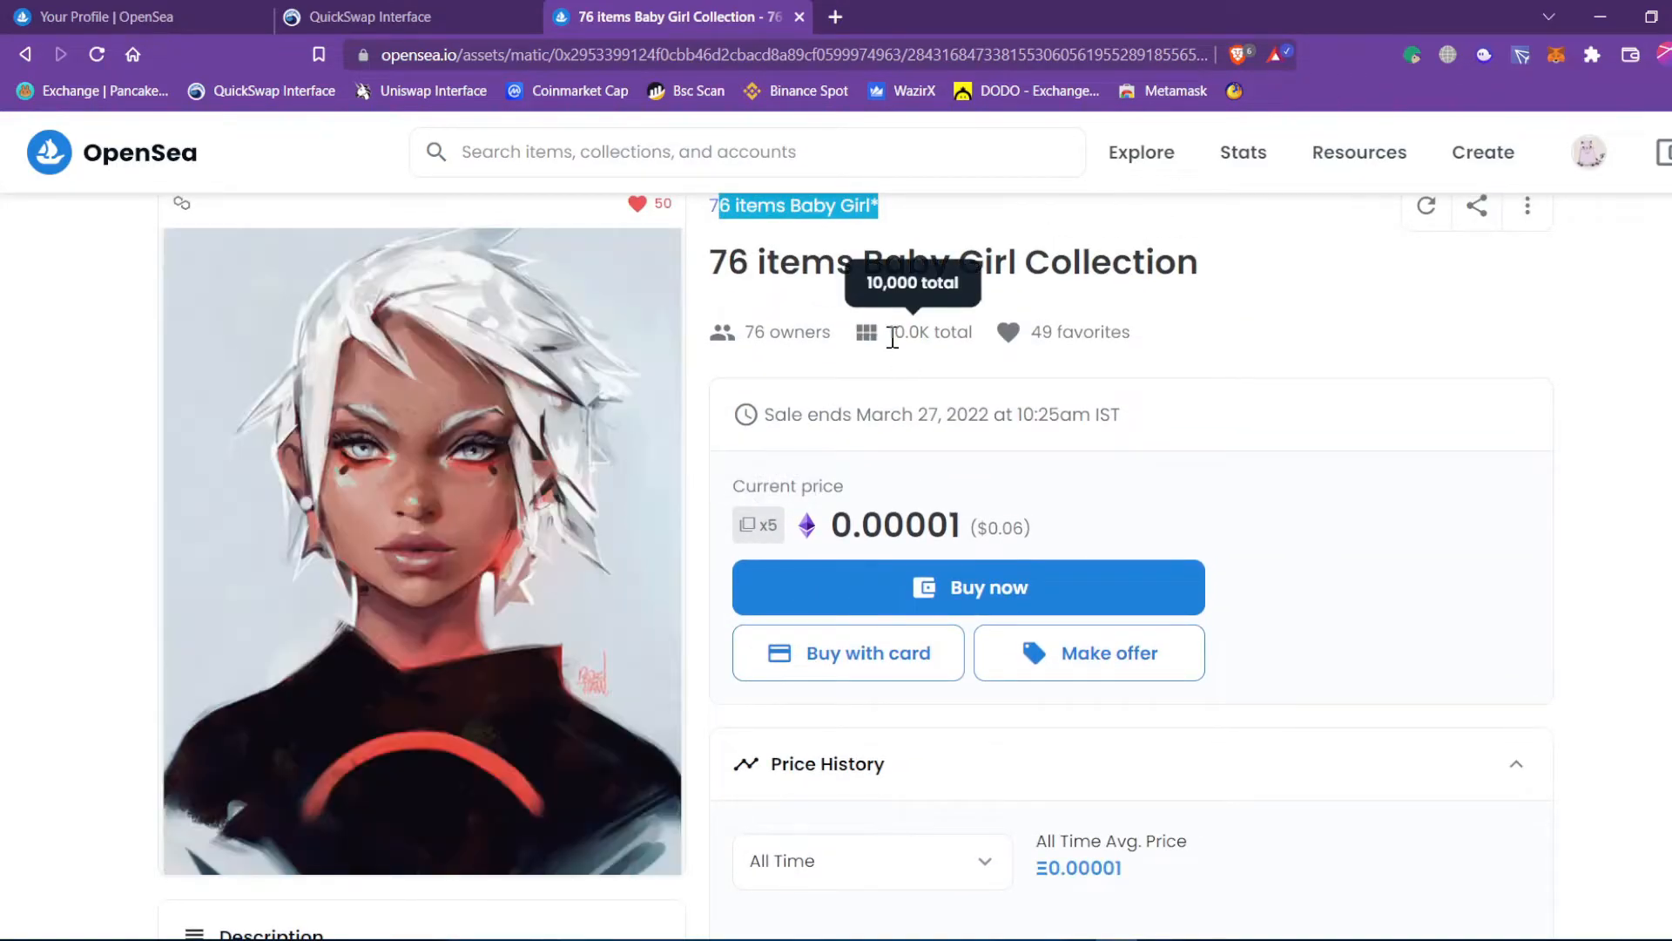
drag(894, 332, 950, 331)
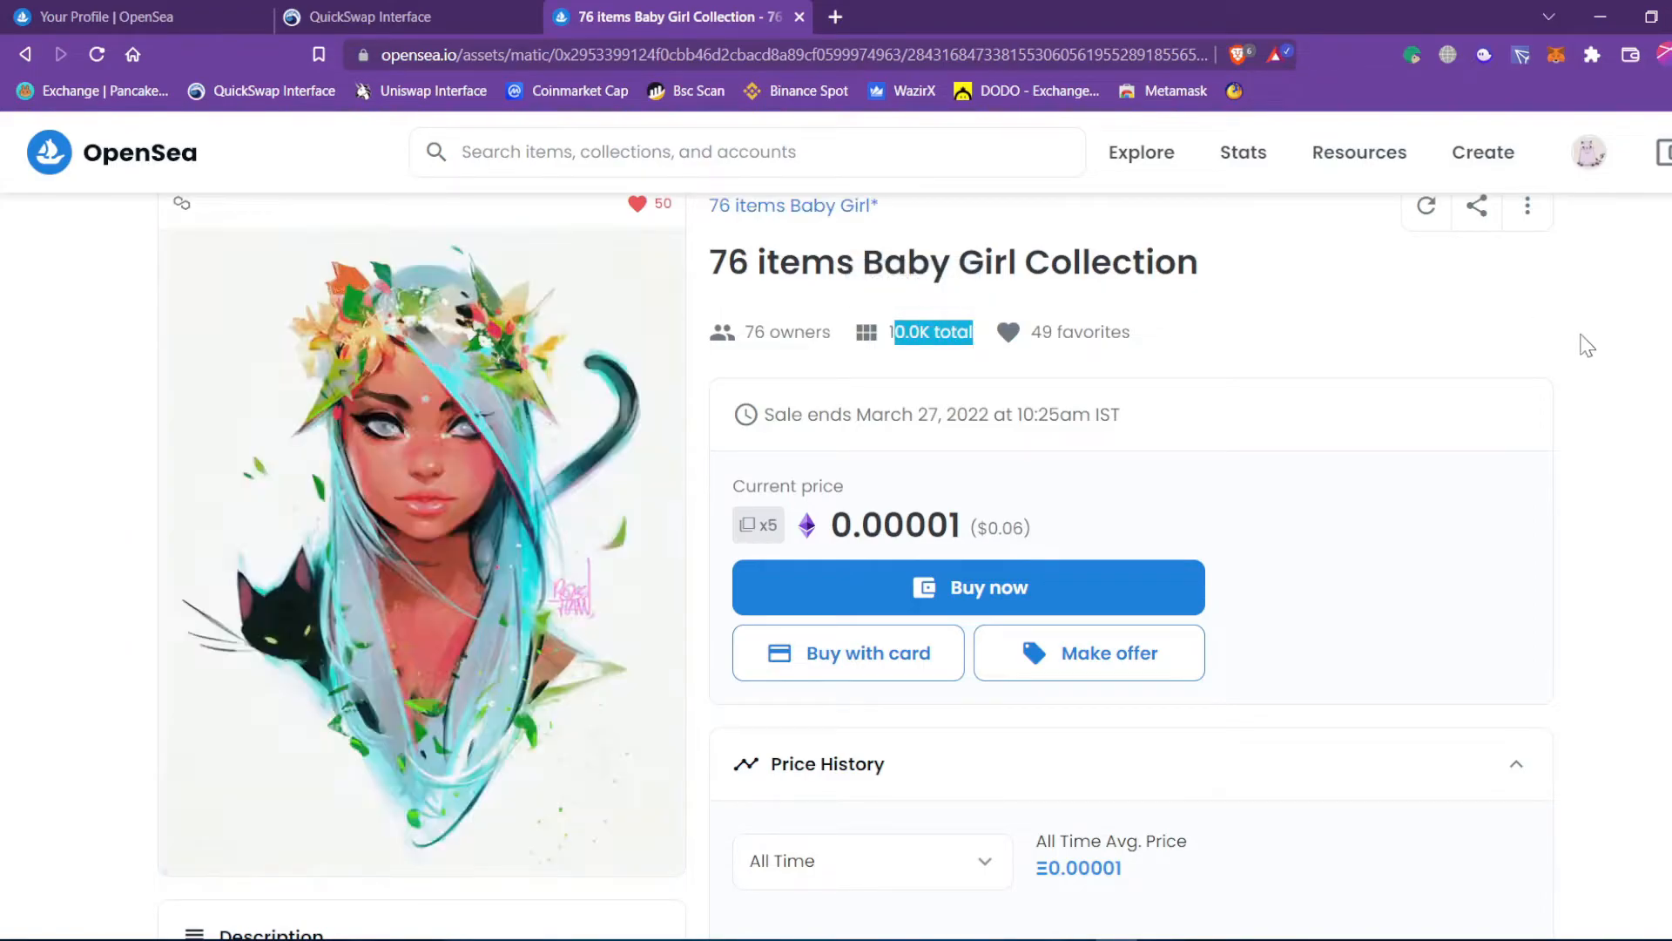
click(1580, 330)
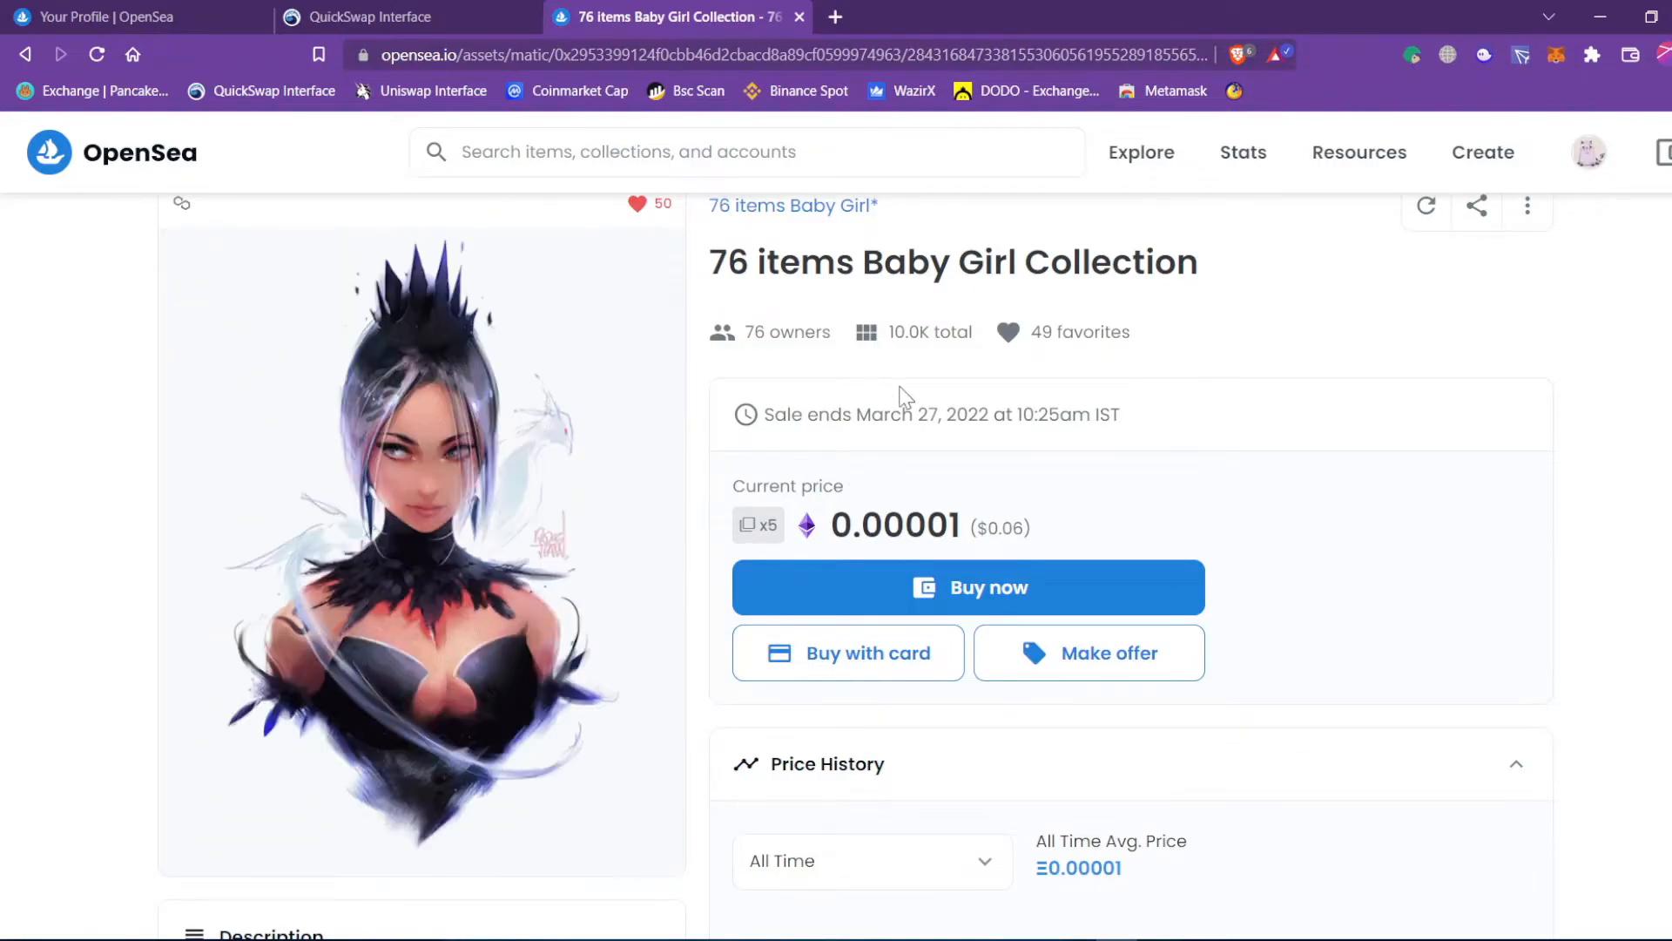
drag(862, 340, 978, 341)
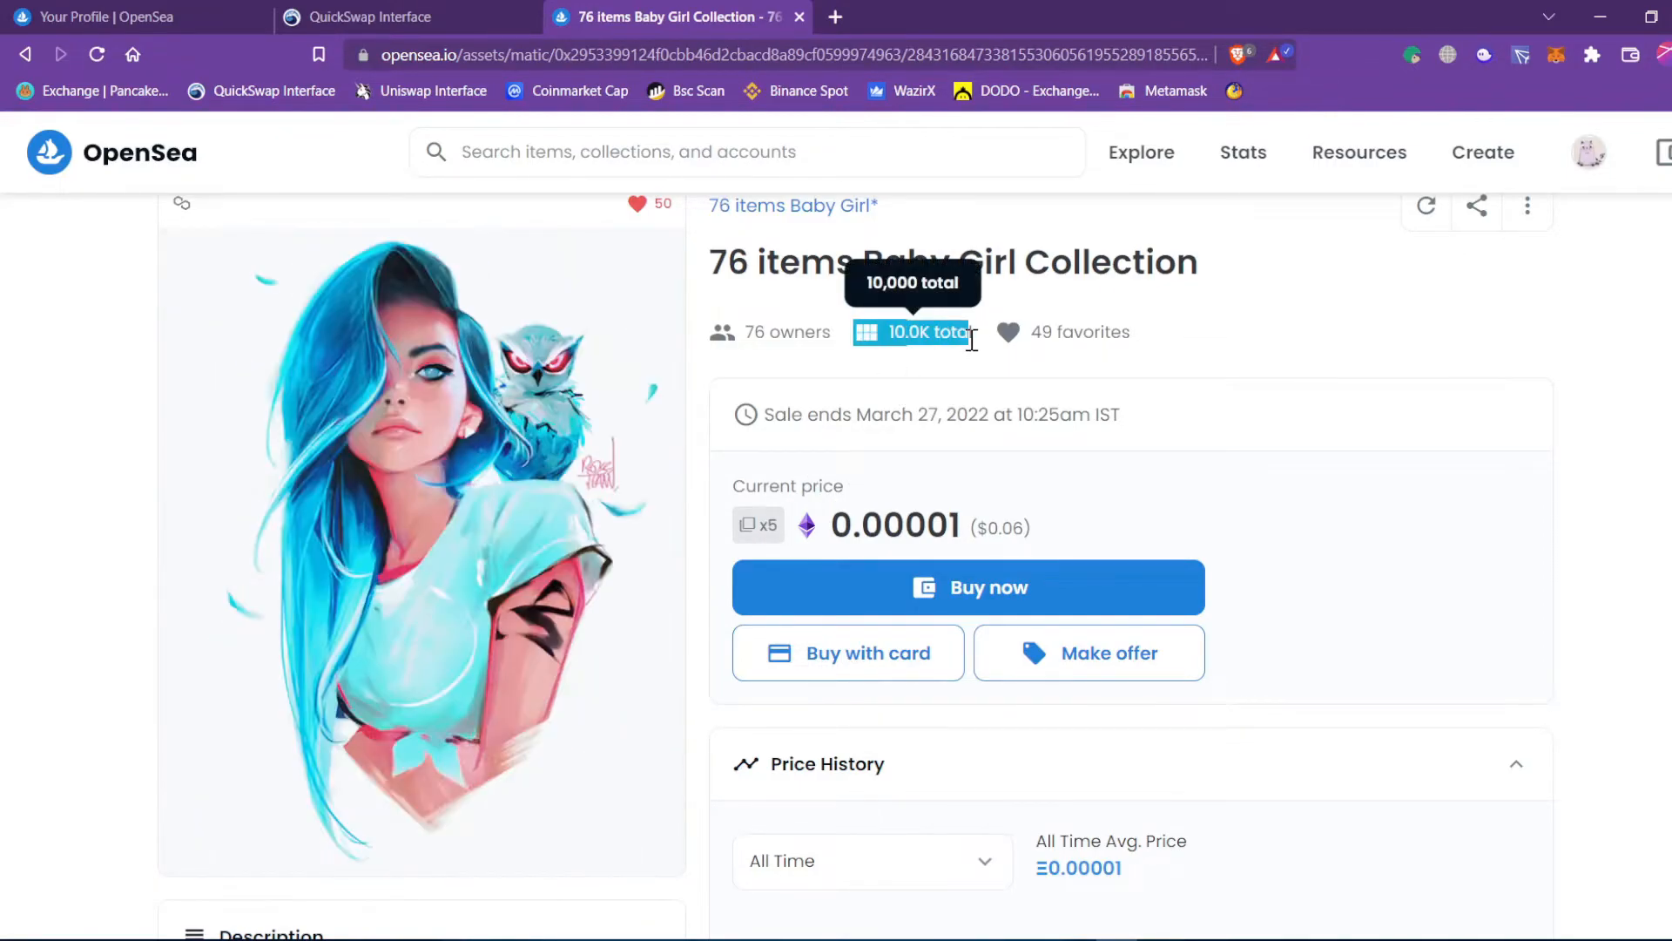
click(1264, 336)
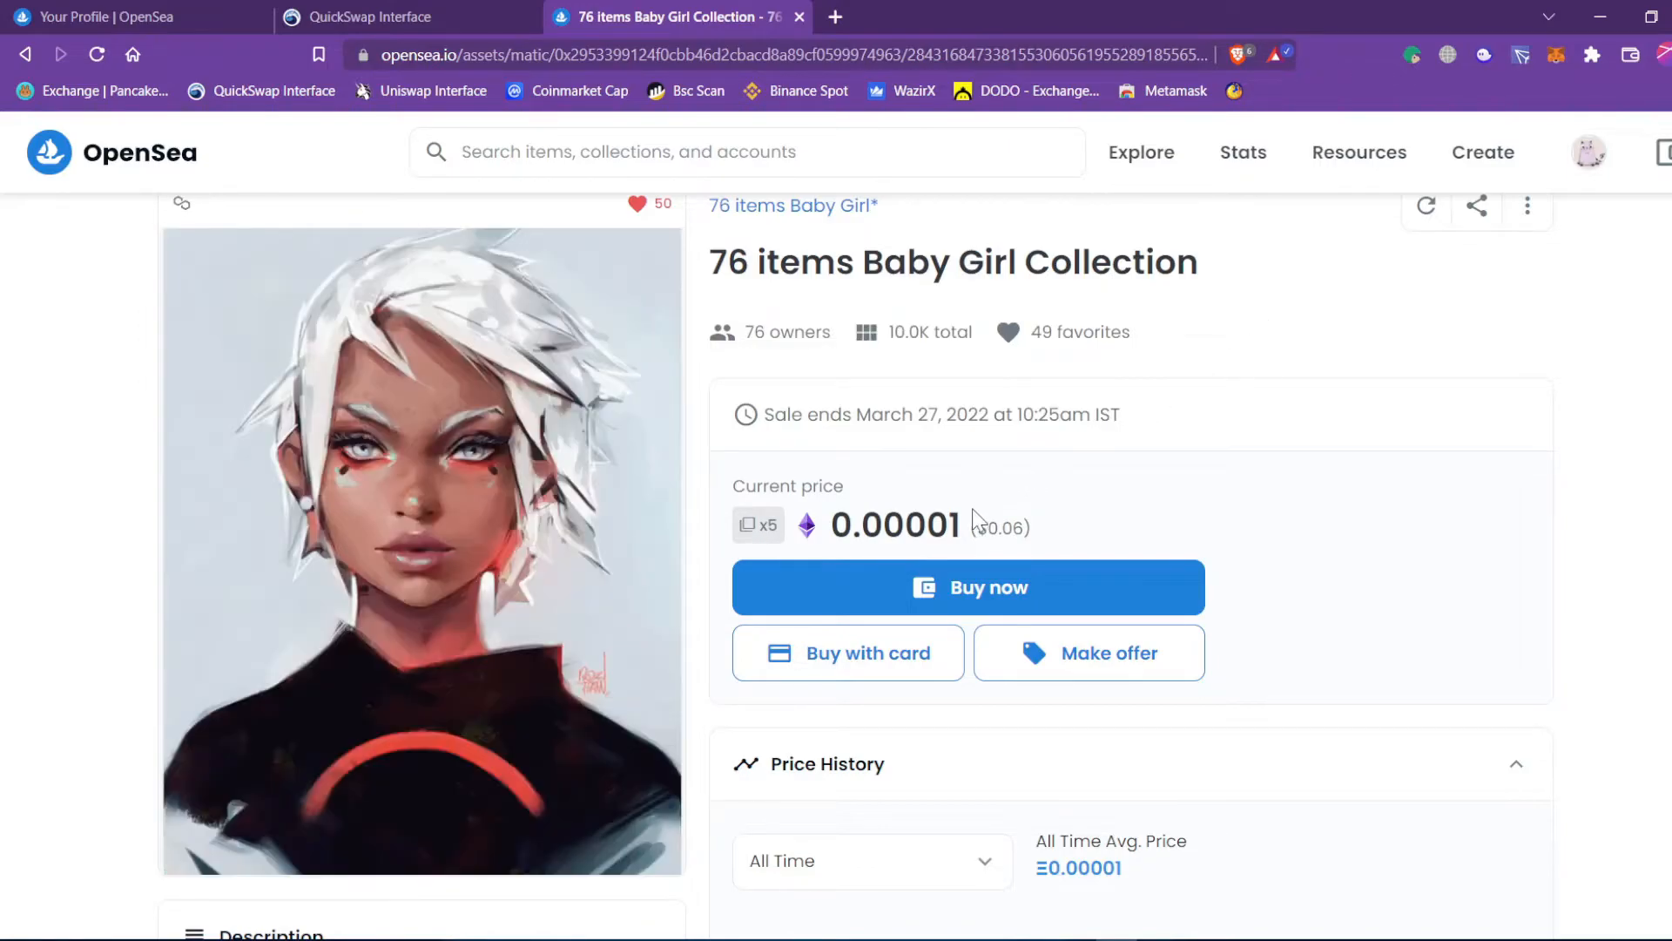
Note the 0.00001 price and briefly expand the About and Details sections.
double_click(929, 523)
scroll(885, 425, down, 6)
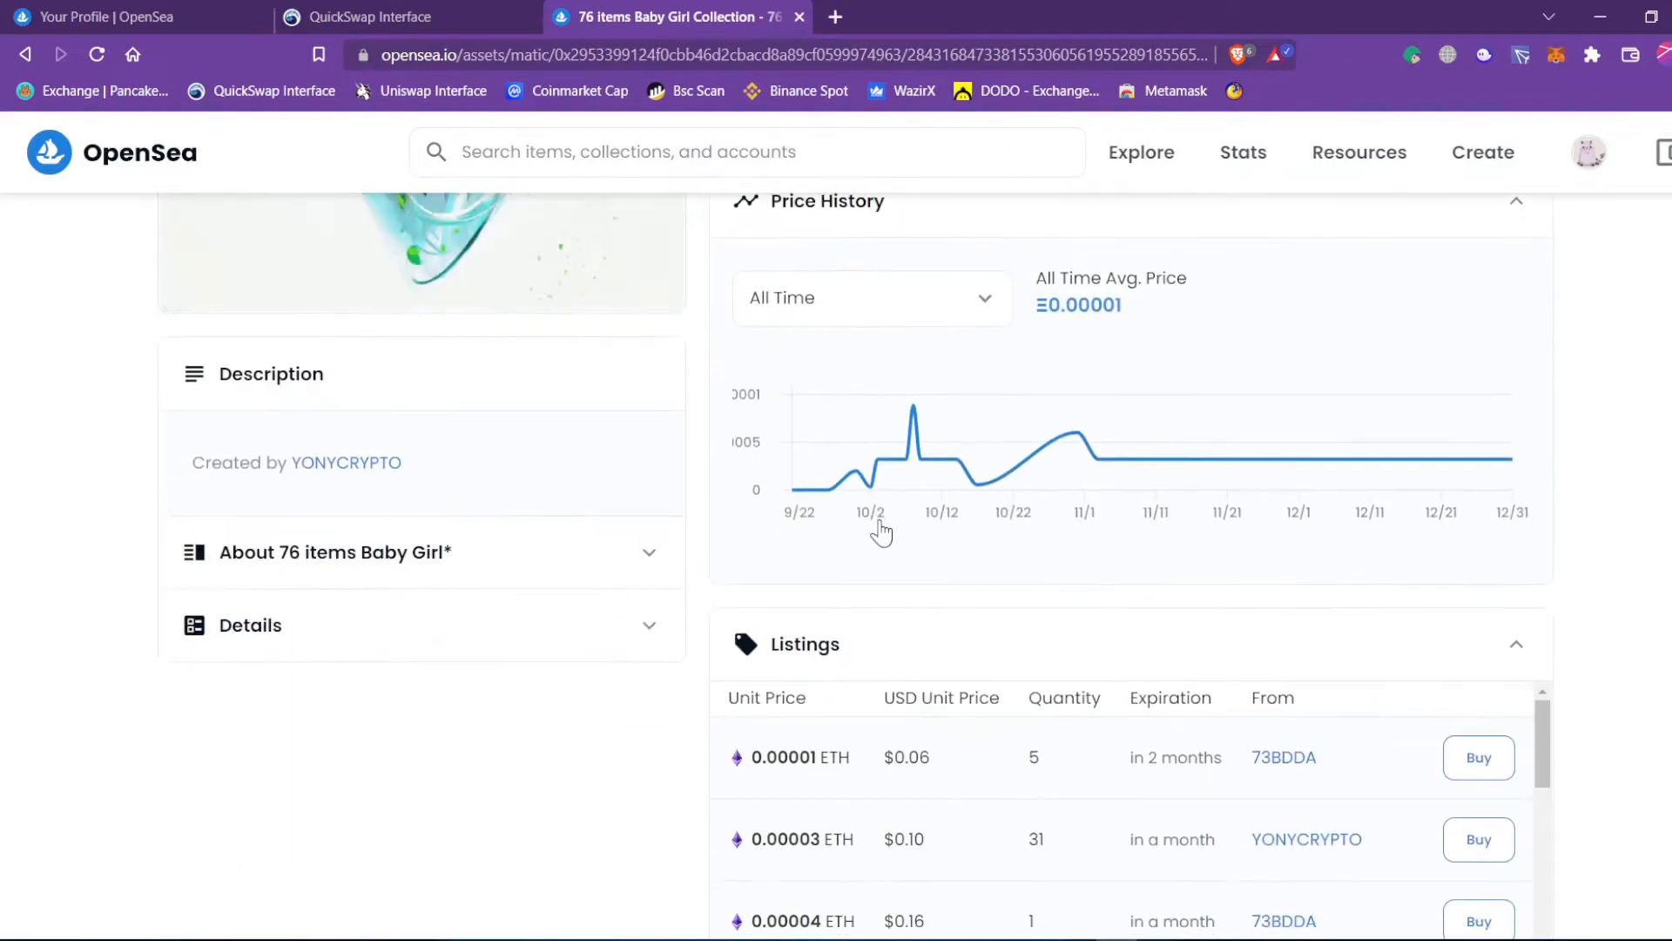
click(403, 578)
click(403, 578)
click(391, 651)
click(391, 652)
scroll(1024, 445, down, 5)
scroll(1025, 446, up, 12)
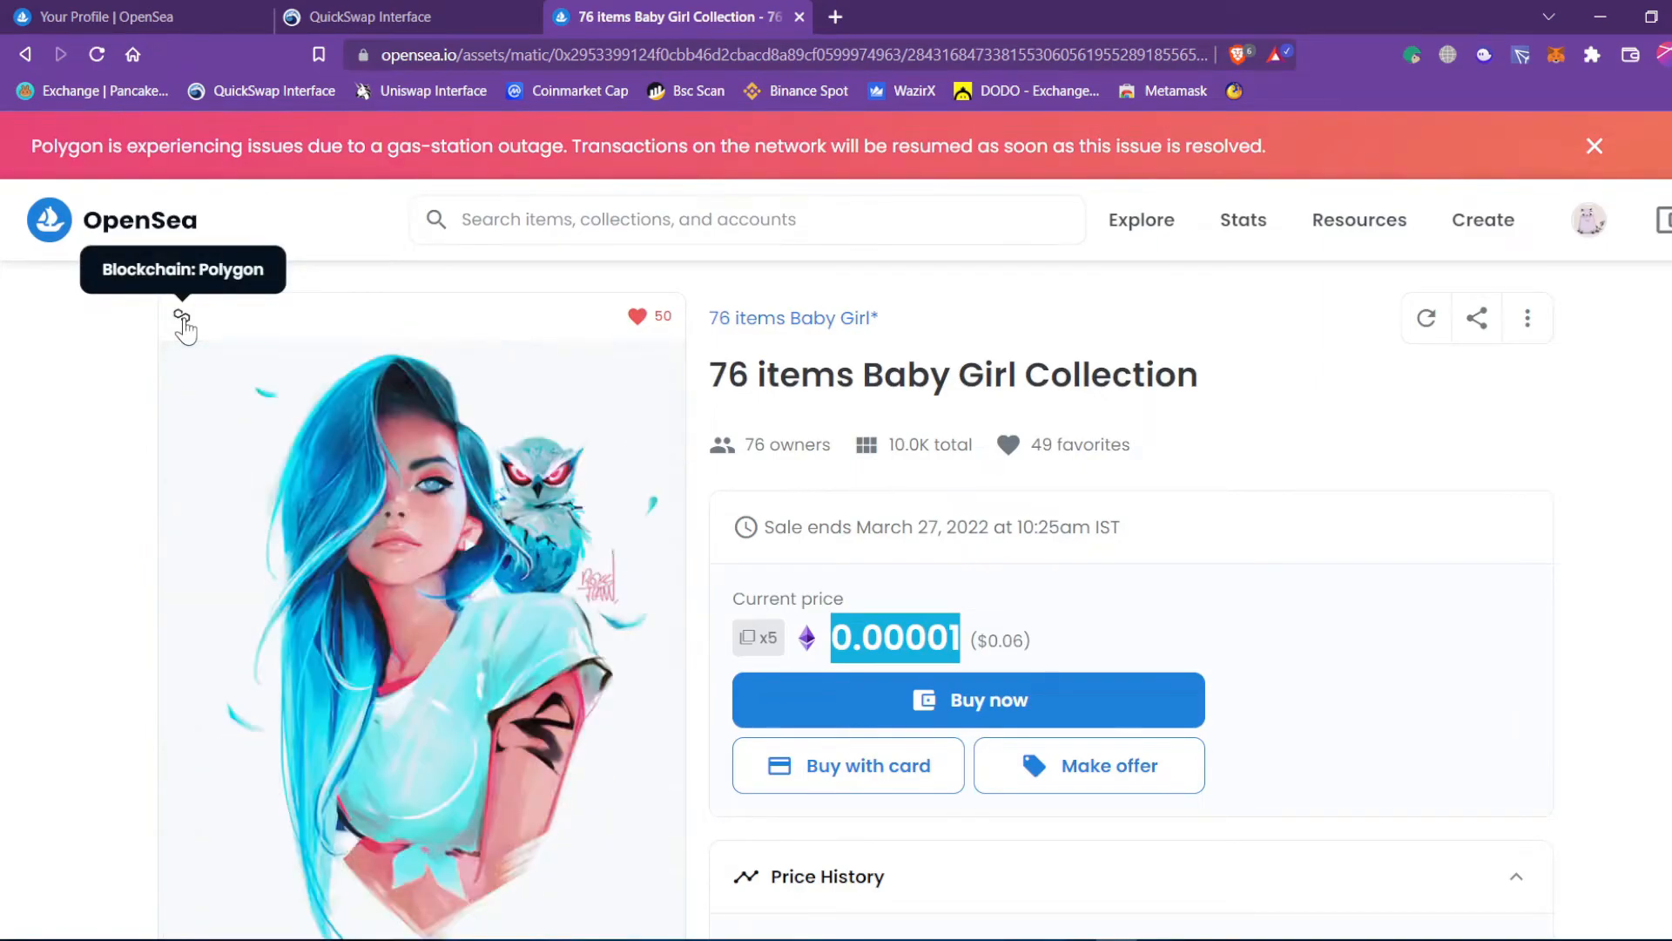
click(1442, 642)
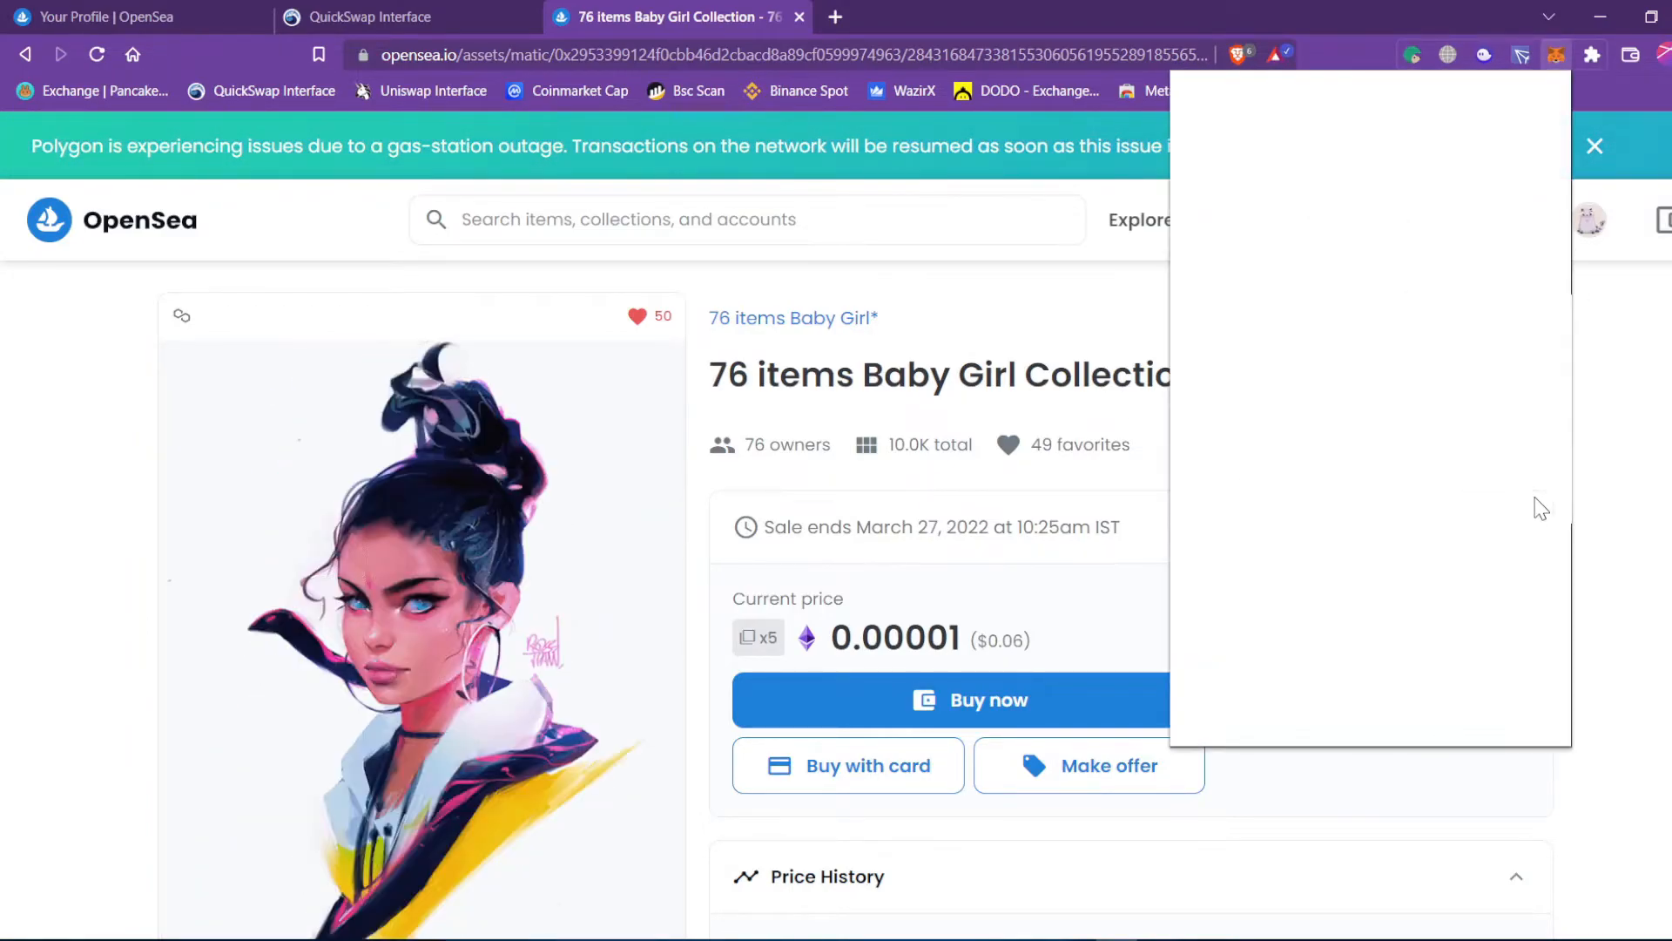
Check the MetaMask wallet's contents and close it again.
click(1628, 521)
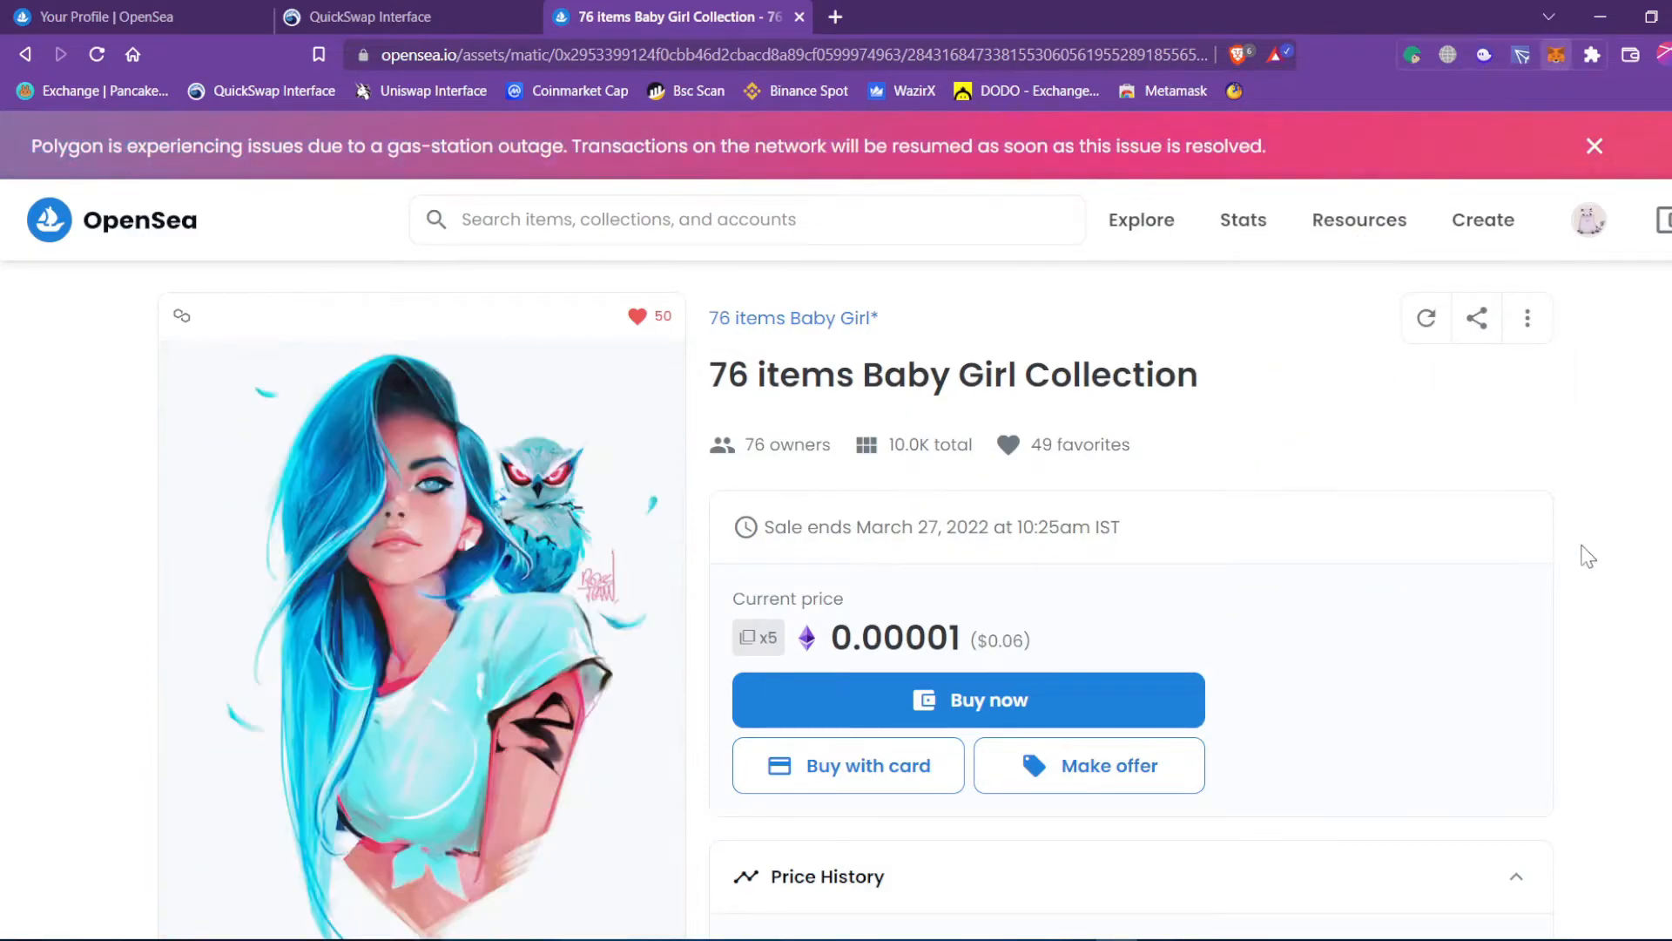
click(920, 709)
click(1631, 758)
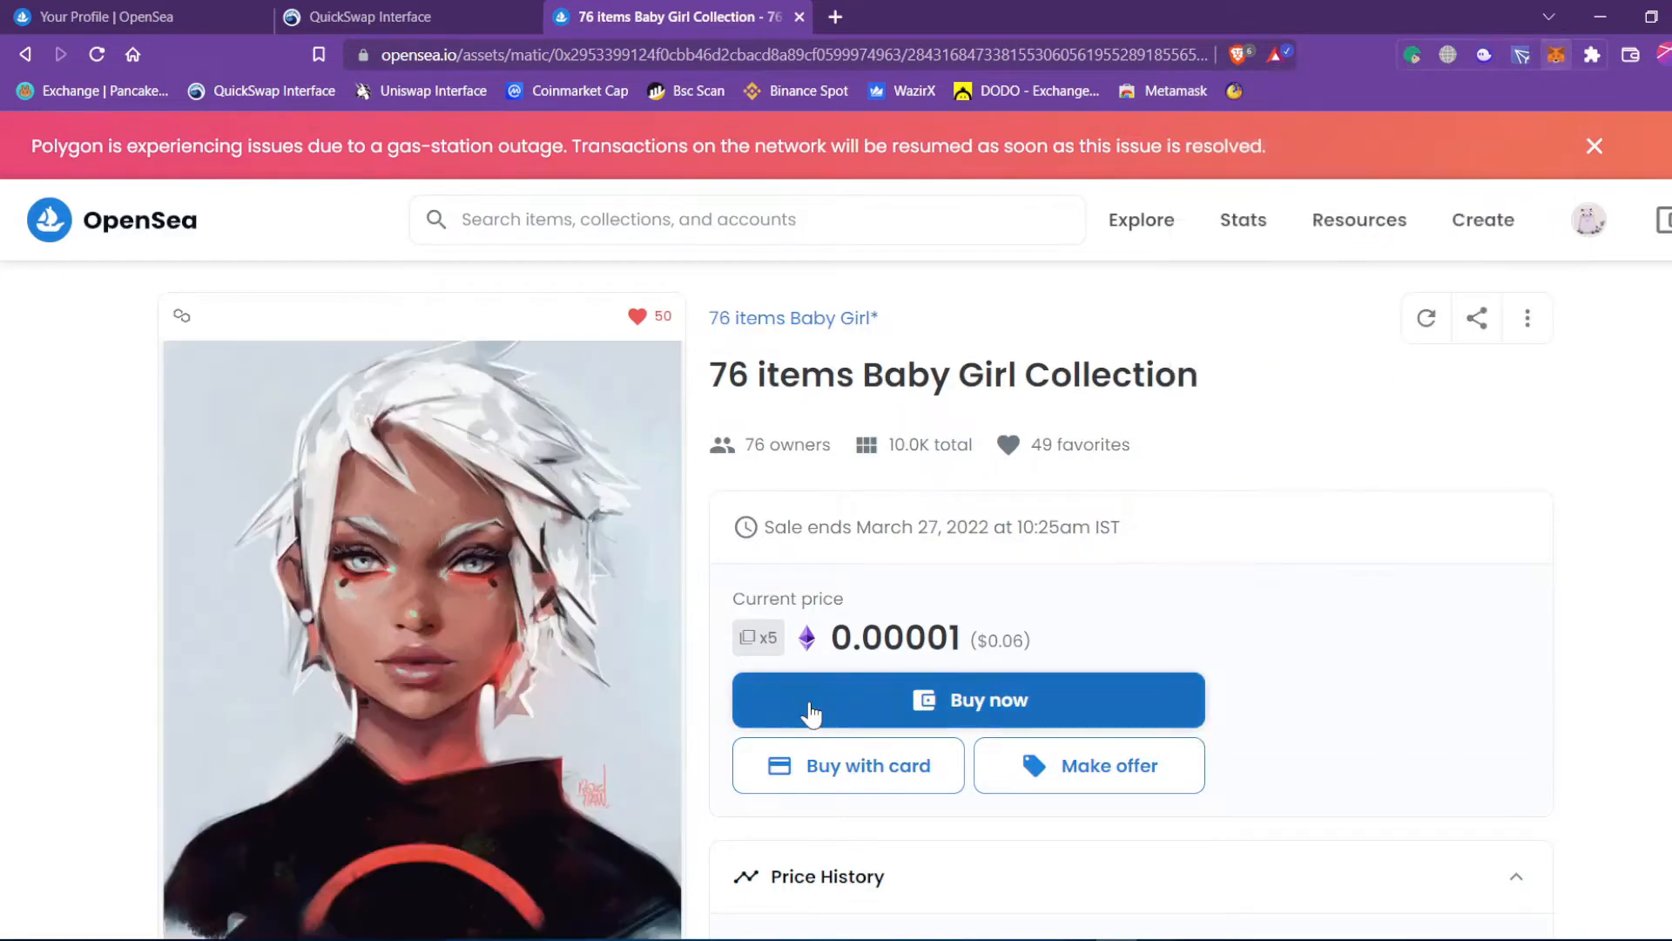
Start buying the NFT and acknowledge the unreviewed-collection warning.
click(812, 701)
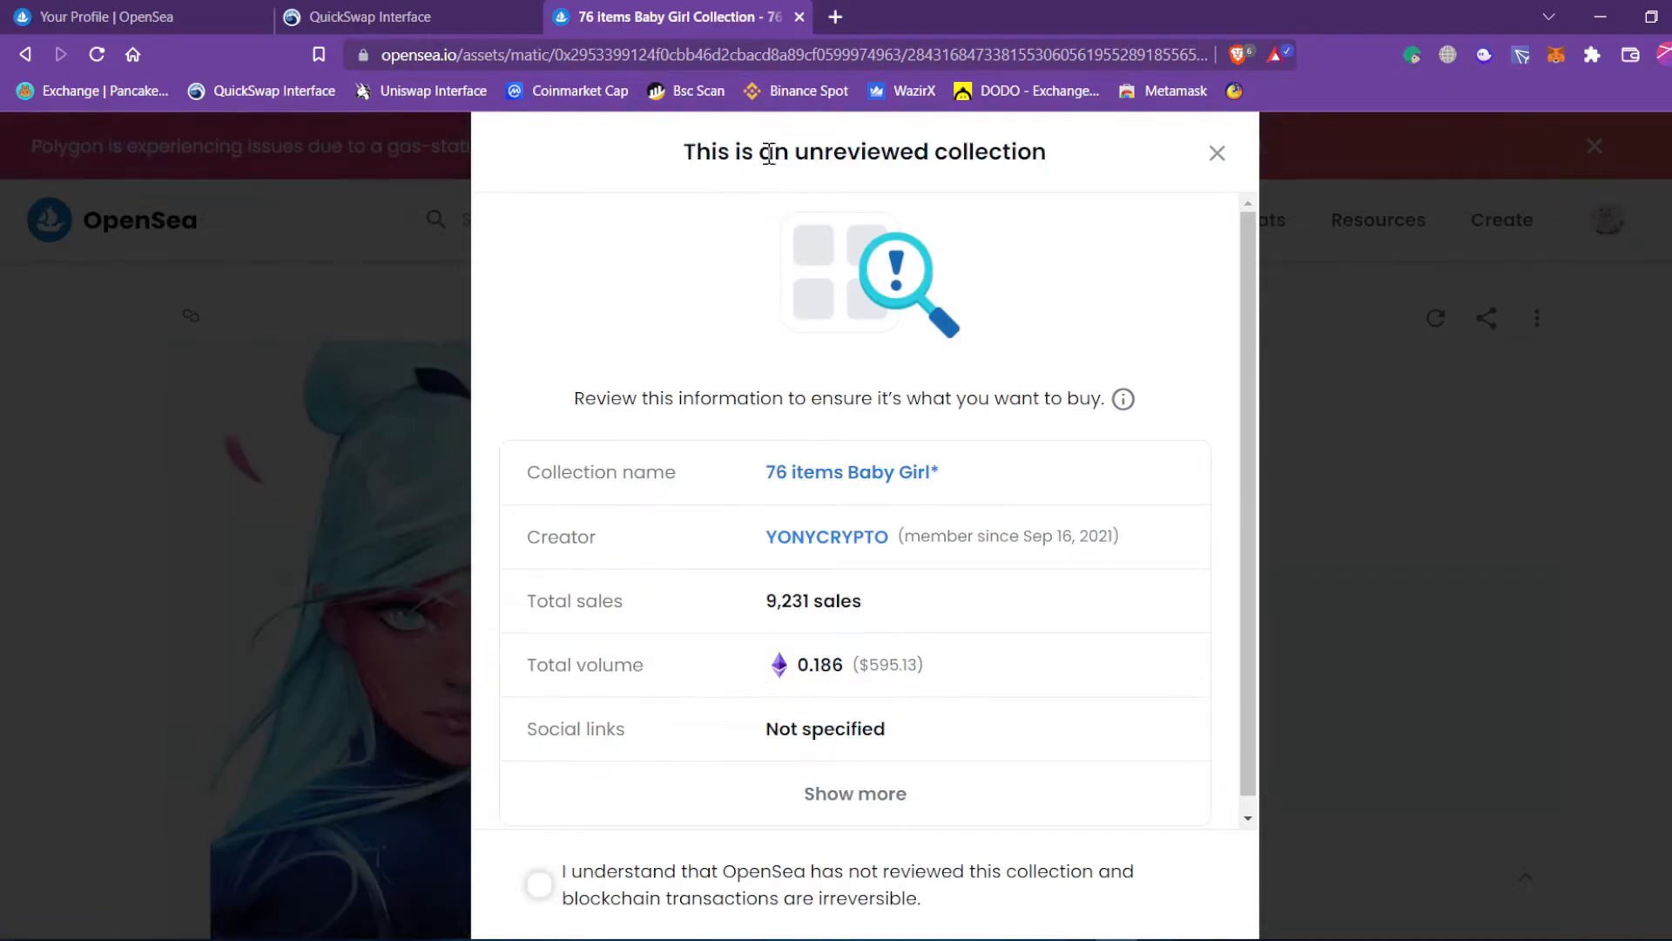
drag(800, 154, 1053, 157)
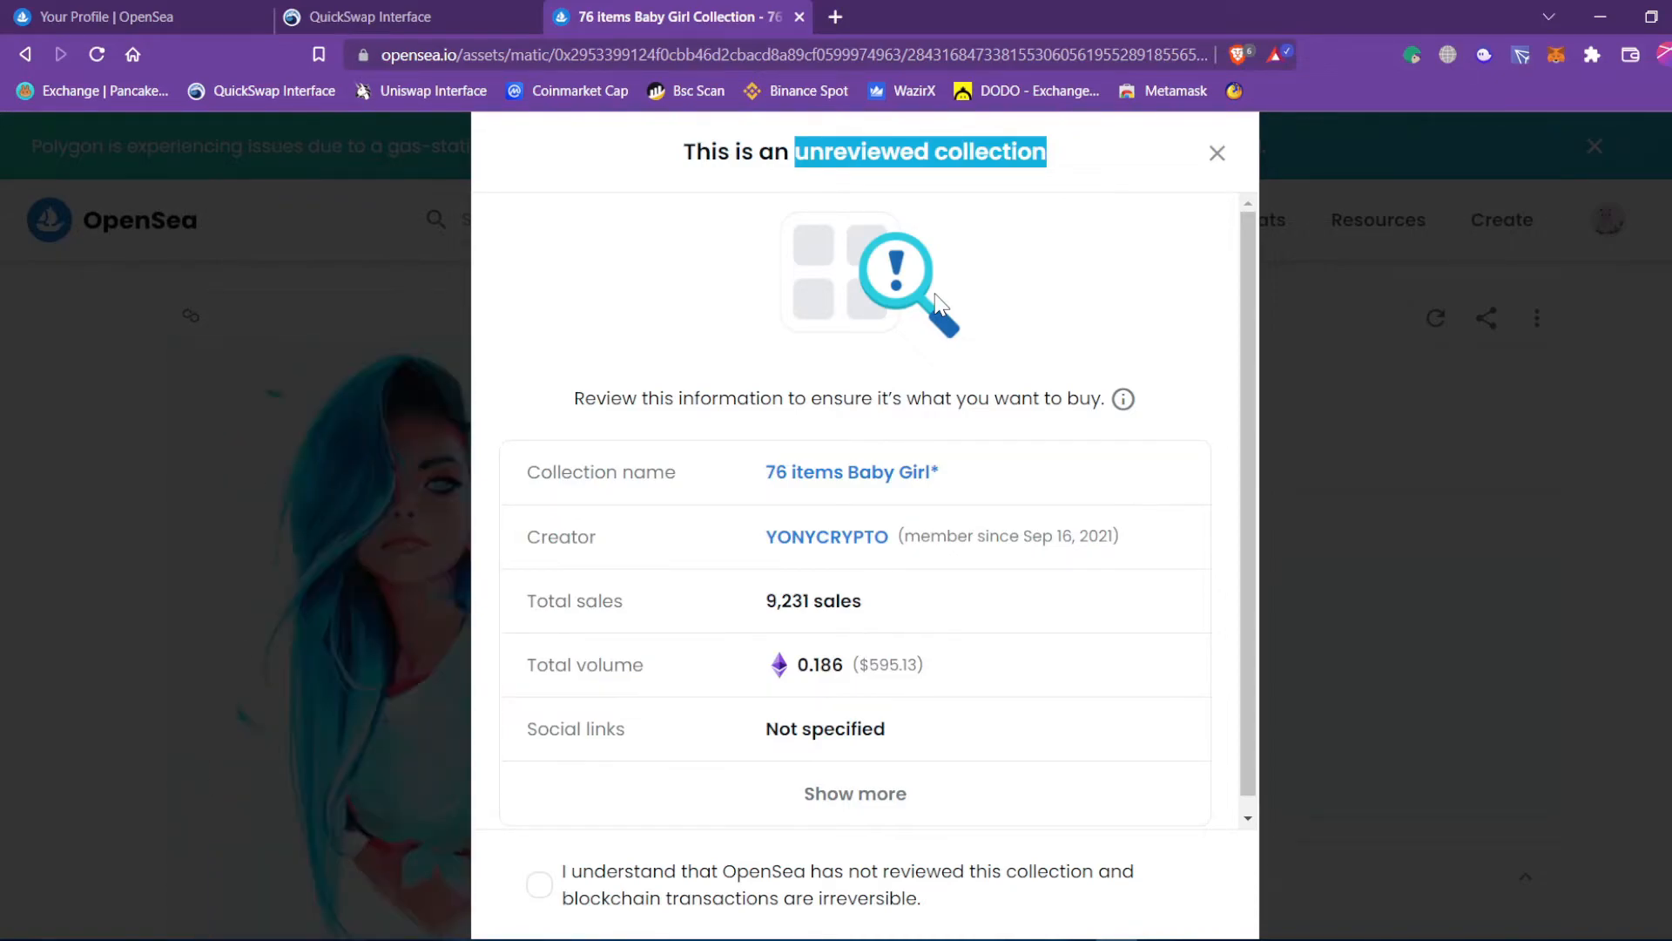
drag(738, 398, 1025, 400)
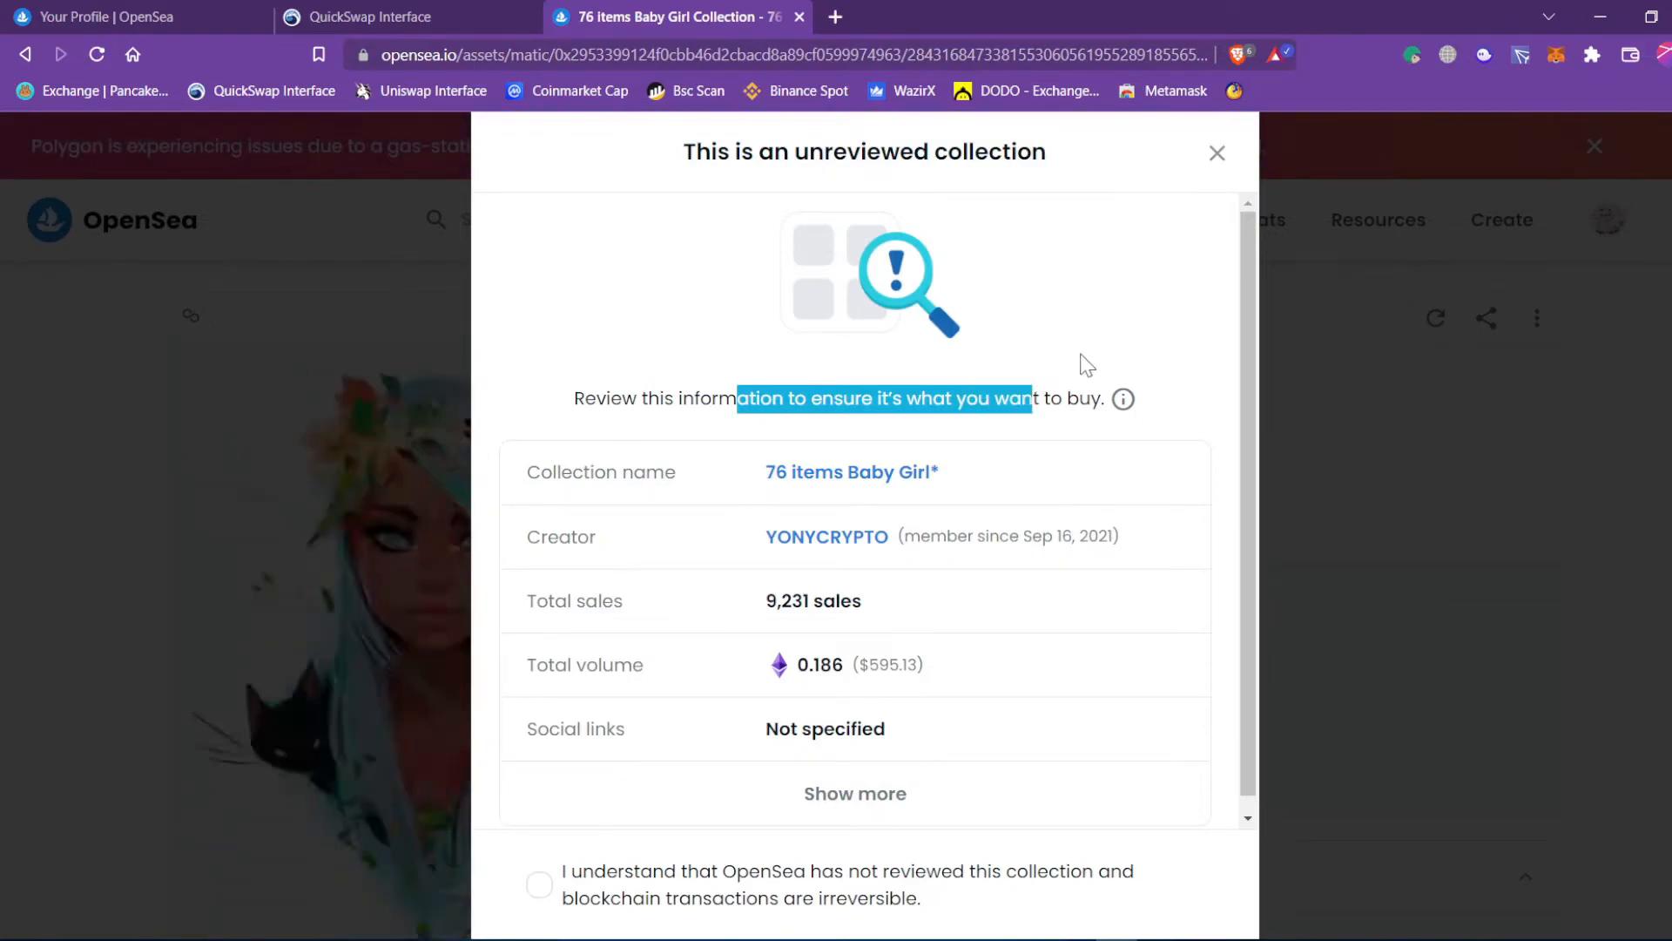
click(1036, 405)
scroll(1071, 365, down, 1)
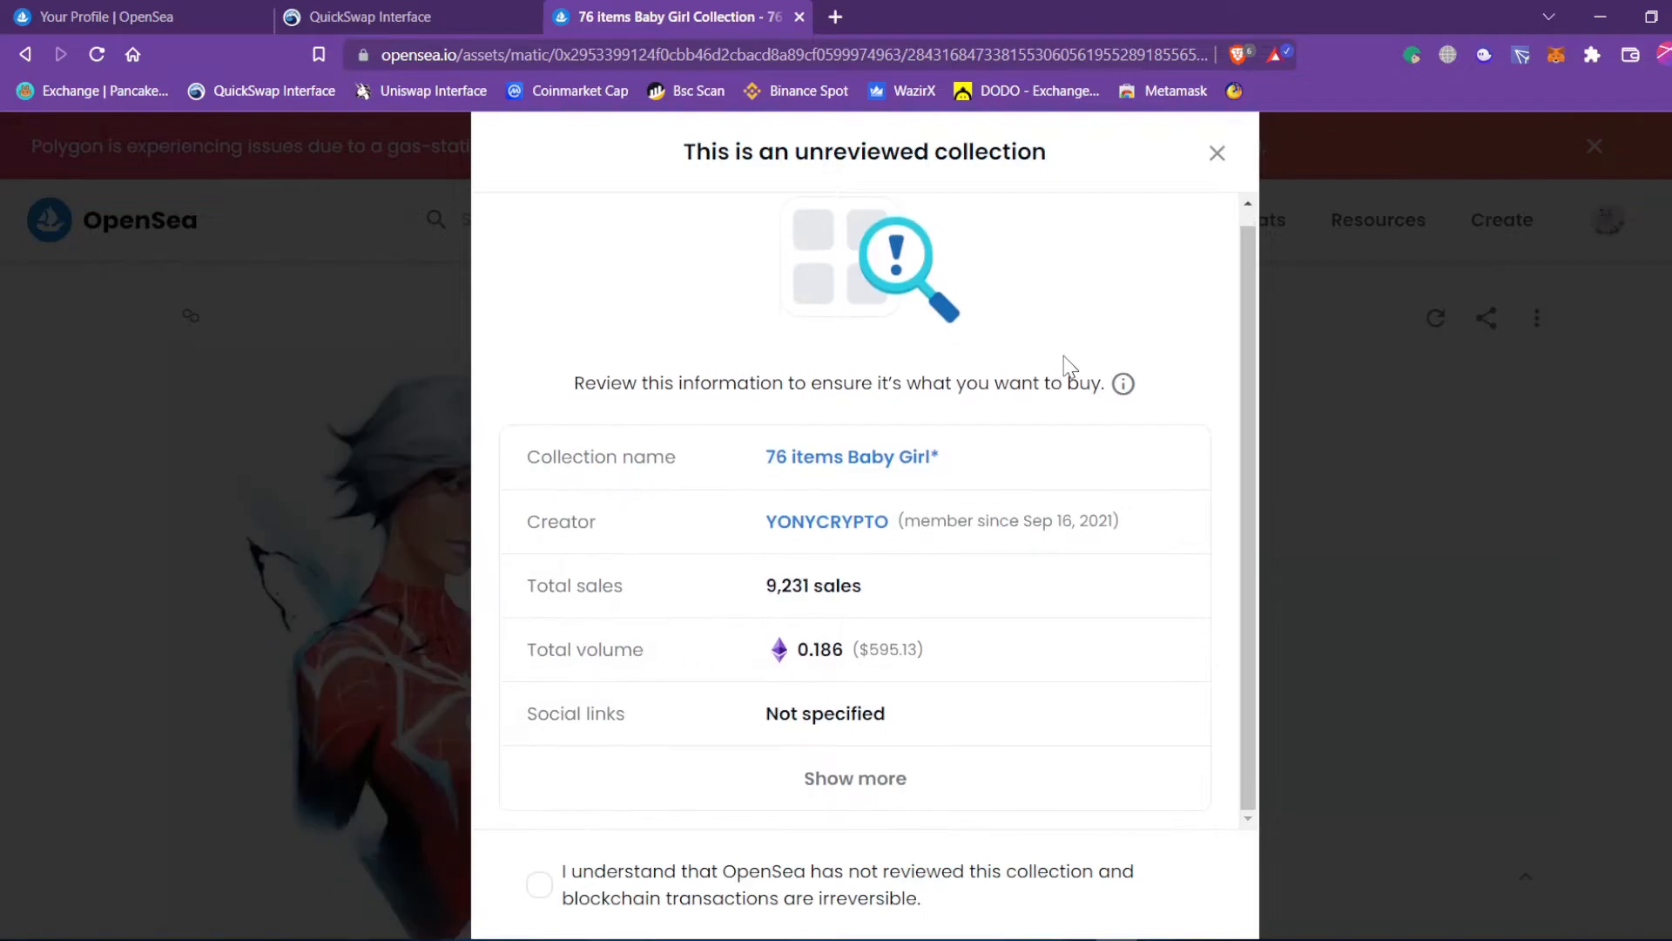
click(540, 889)
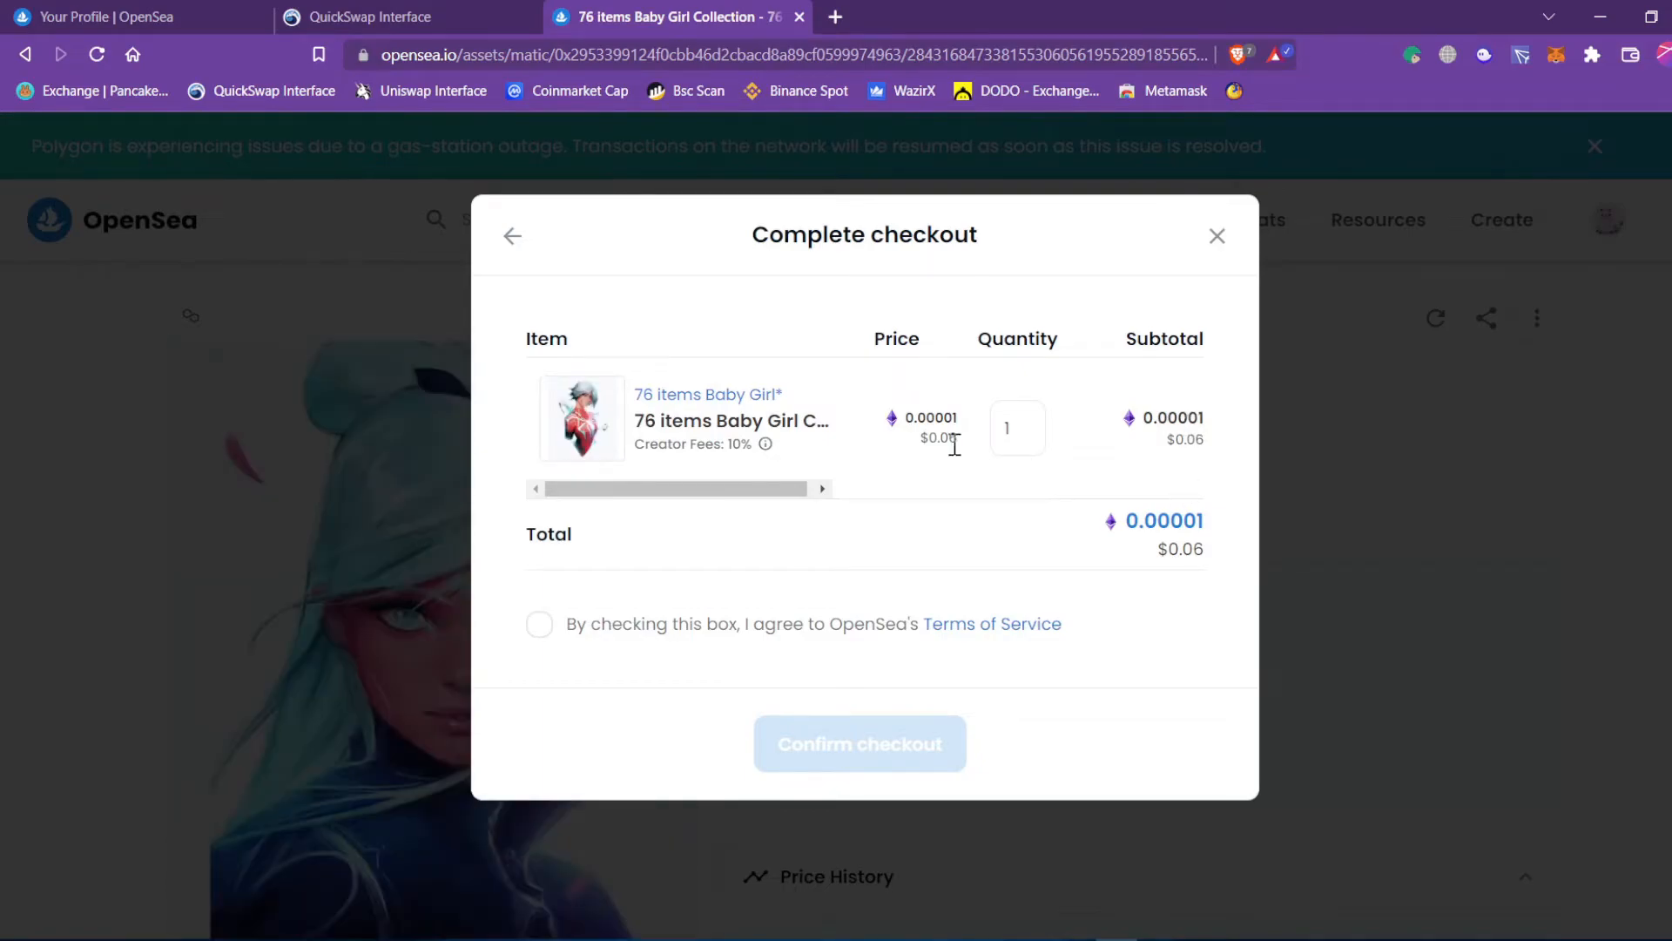
Set the purchase quantity back to 1 and agree to the Terms of Service.
click(1017, 427)
key(BackSpace)
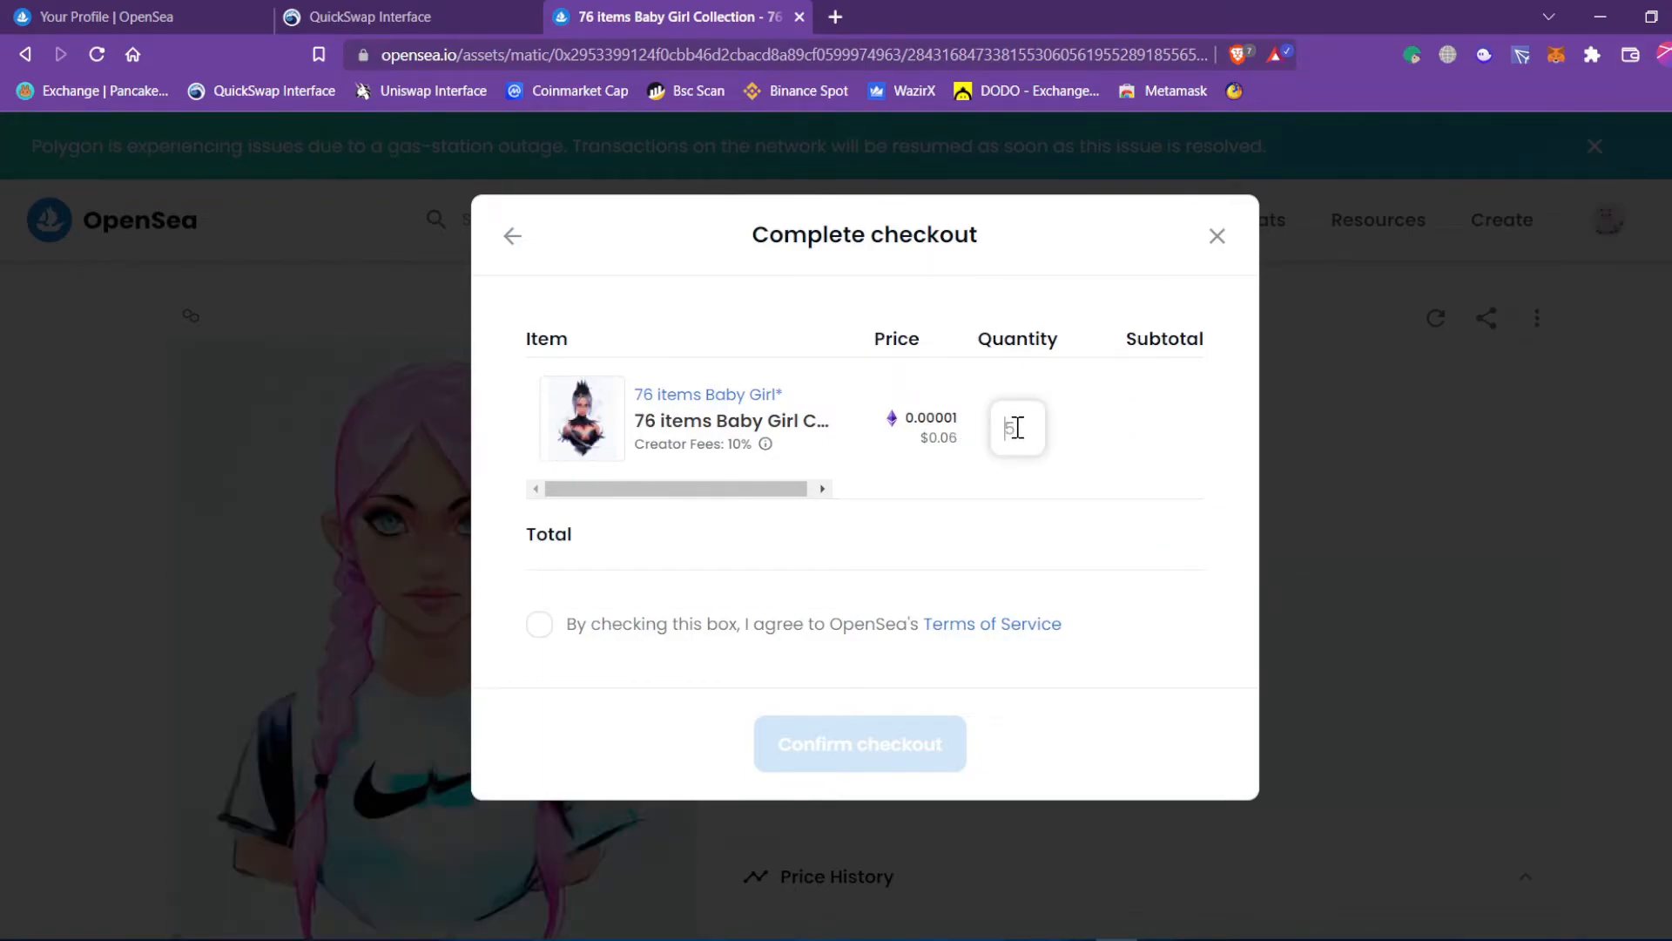
text(2)
key(BackSpace)
text(3)
key(BackSpace)
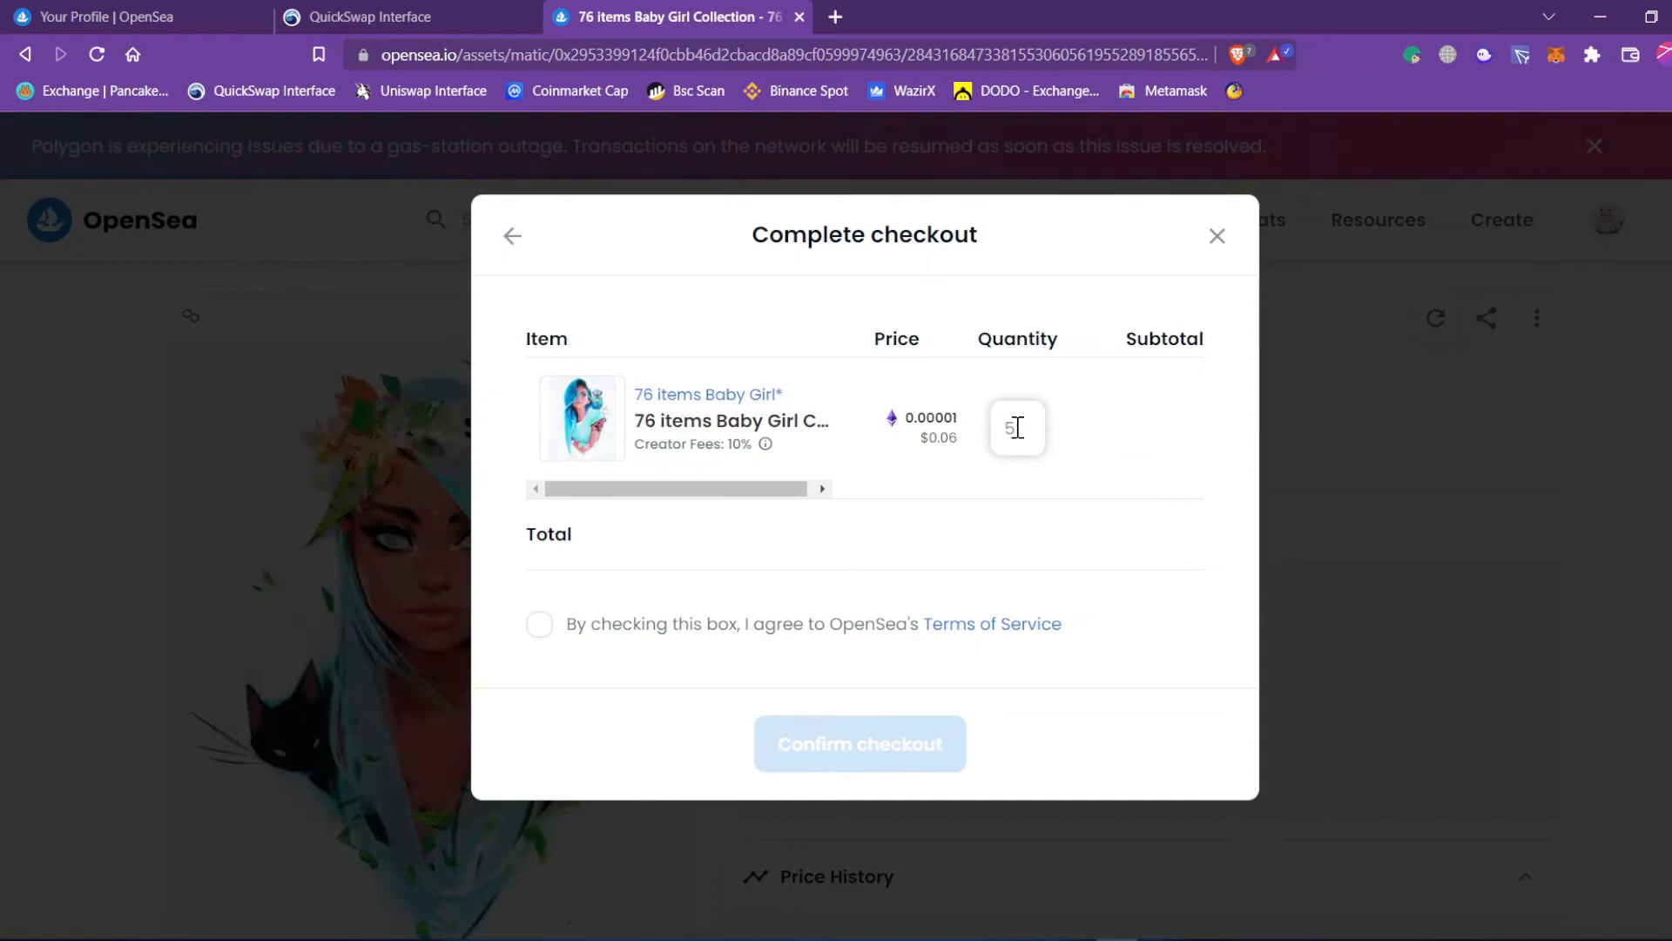
text(1)
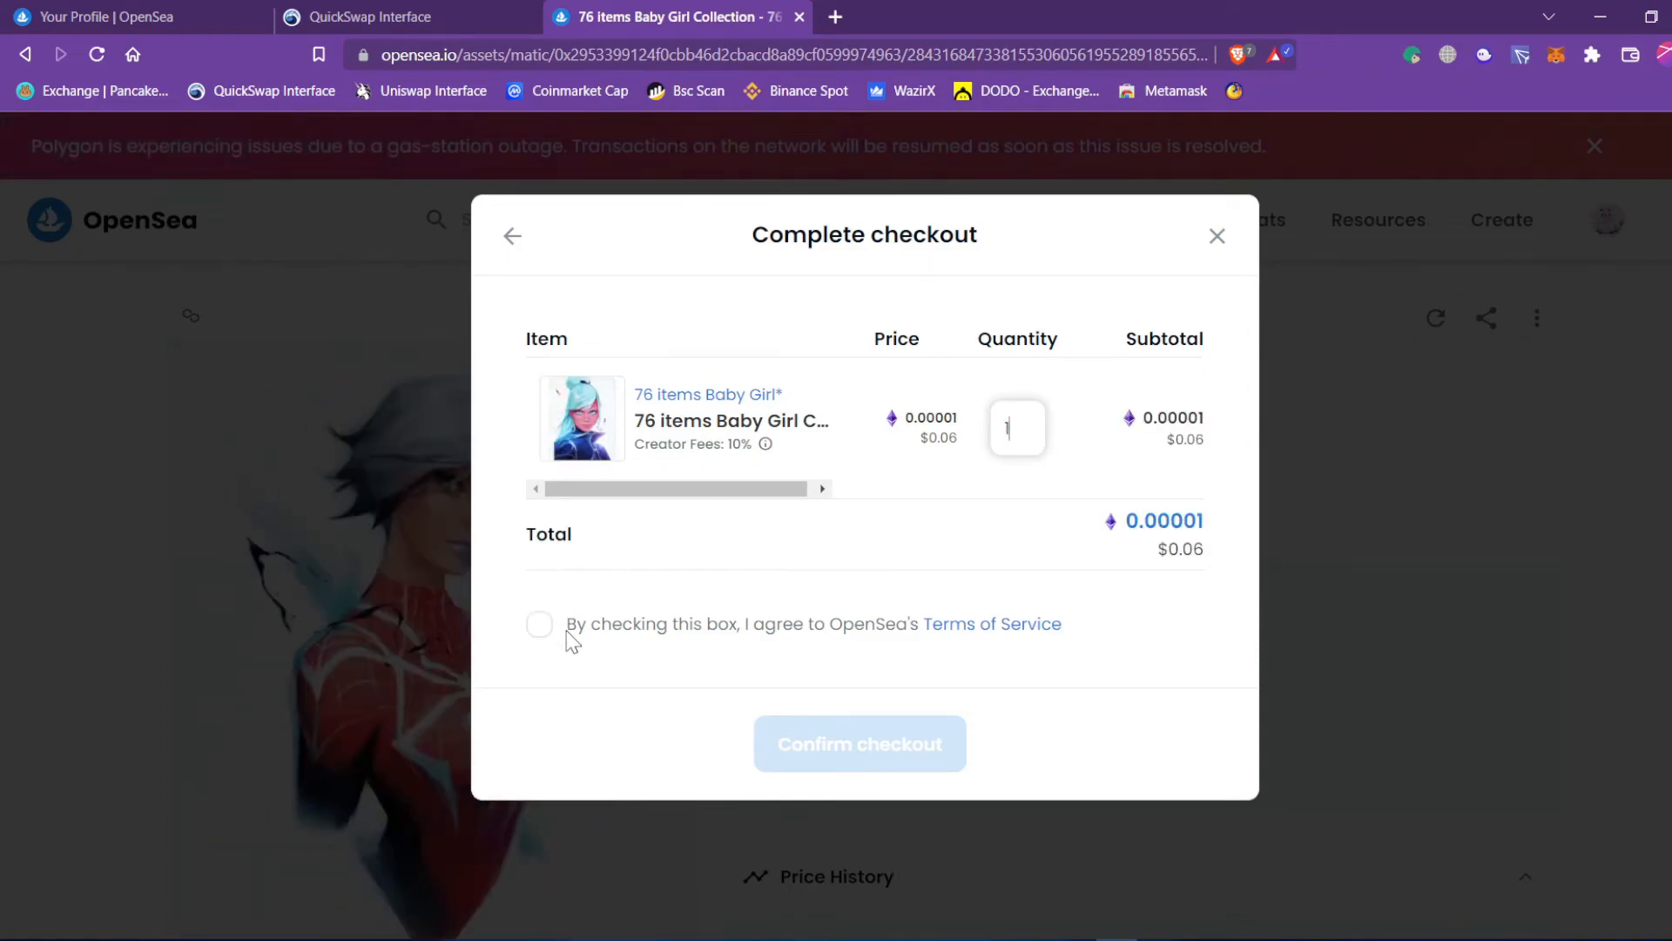
click(543, 627)
Confirm checkout for one NFT, note the not-enough-funds warning, and browse the card and crypto deposit options.
click(835, 769)
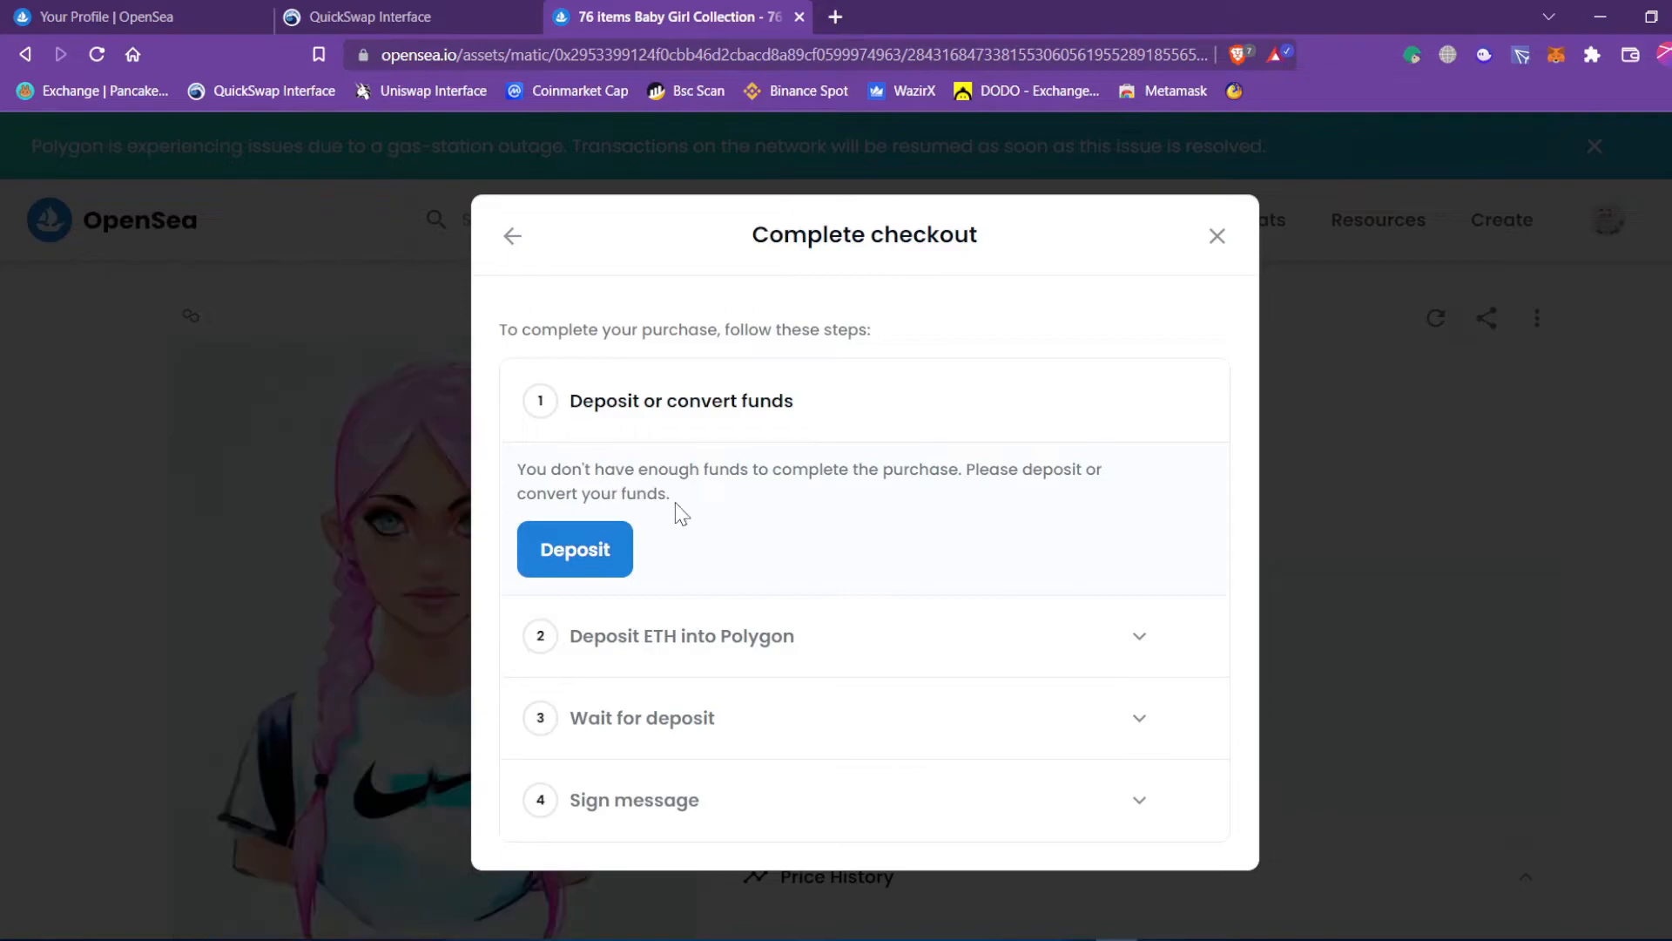
drag(560, 462, 826, 511)
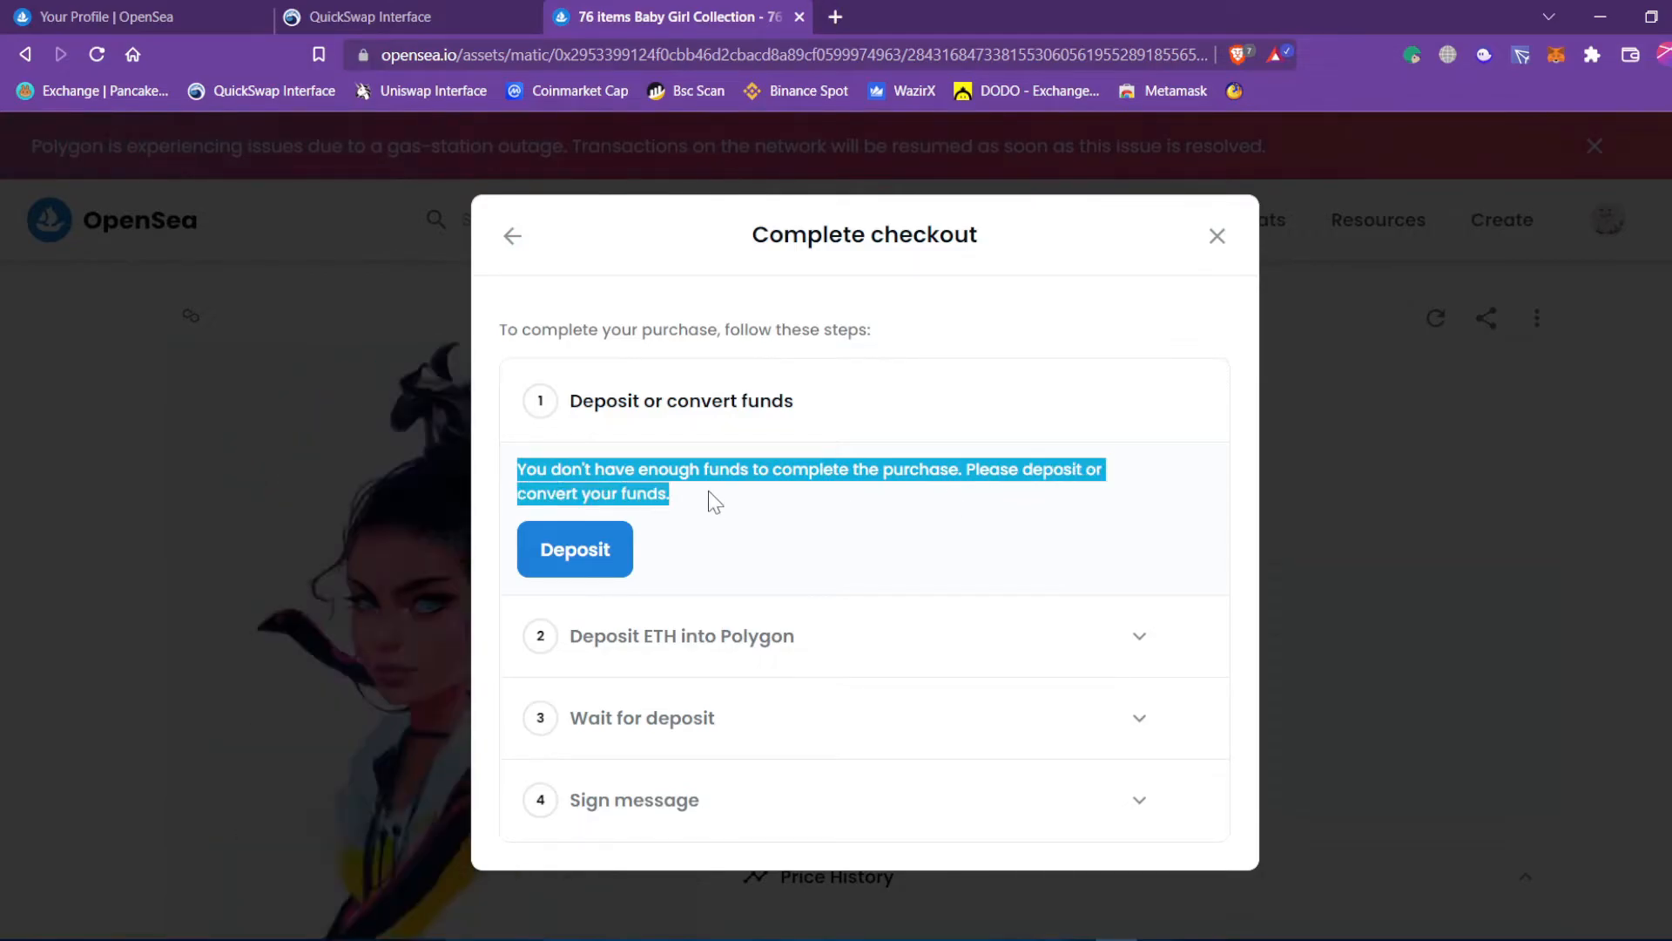
click(766, 533)
click(558, 570)
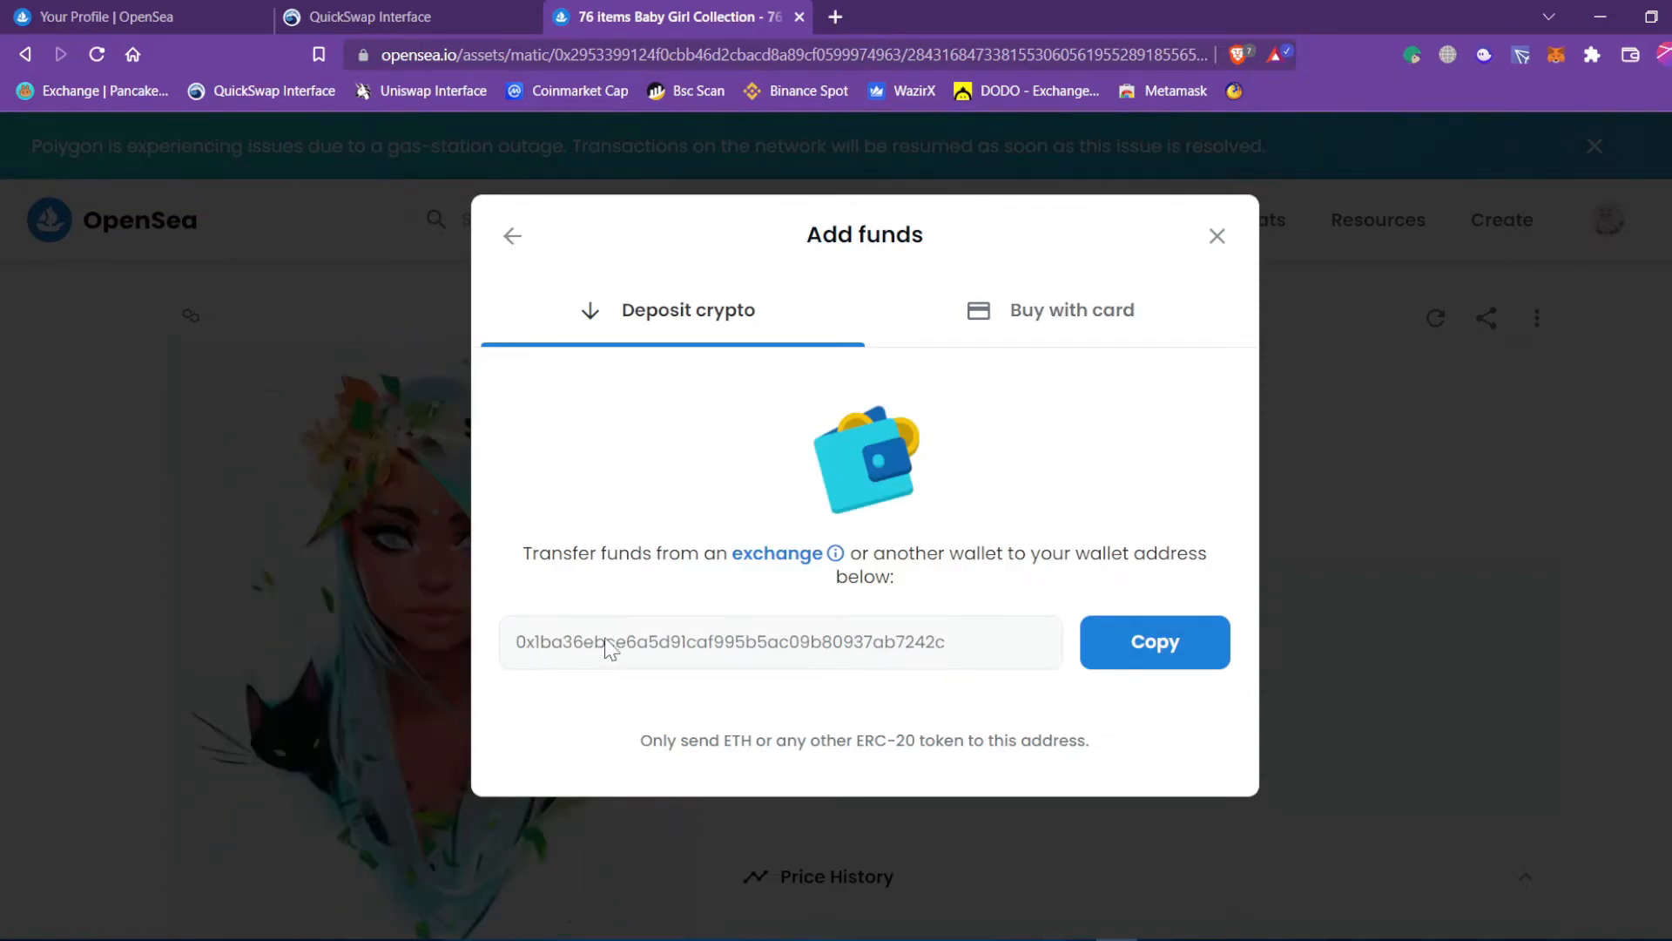
click(1049, 326)
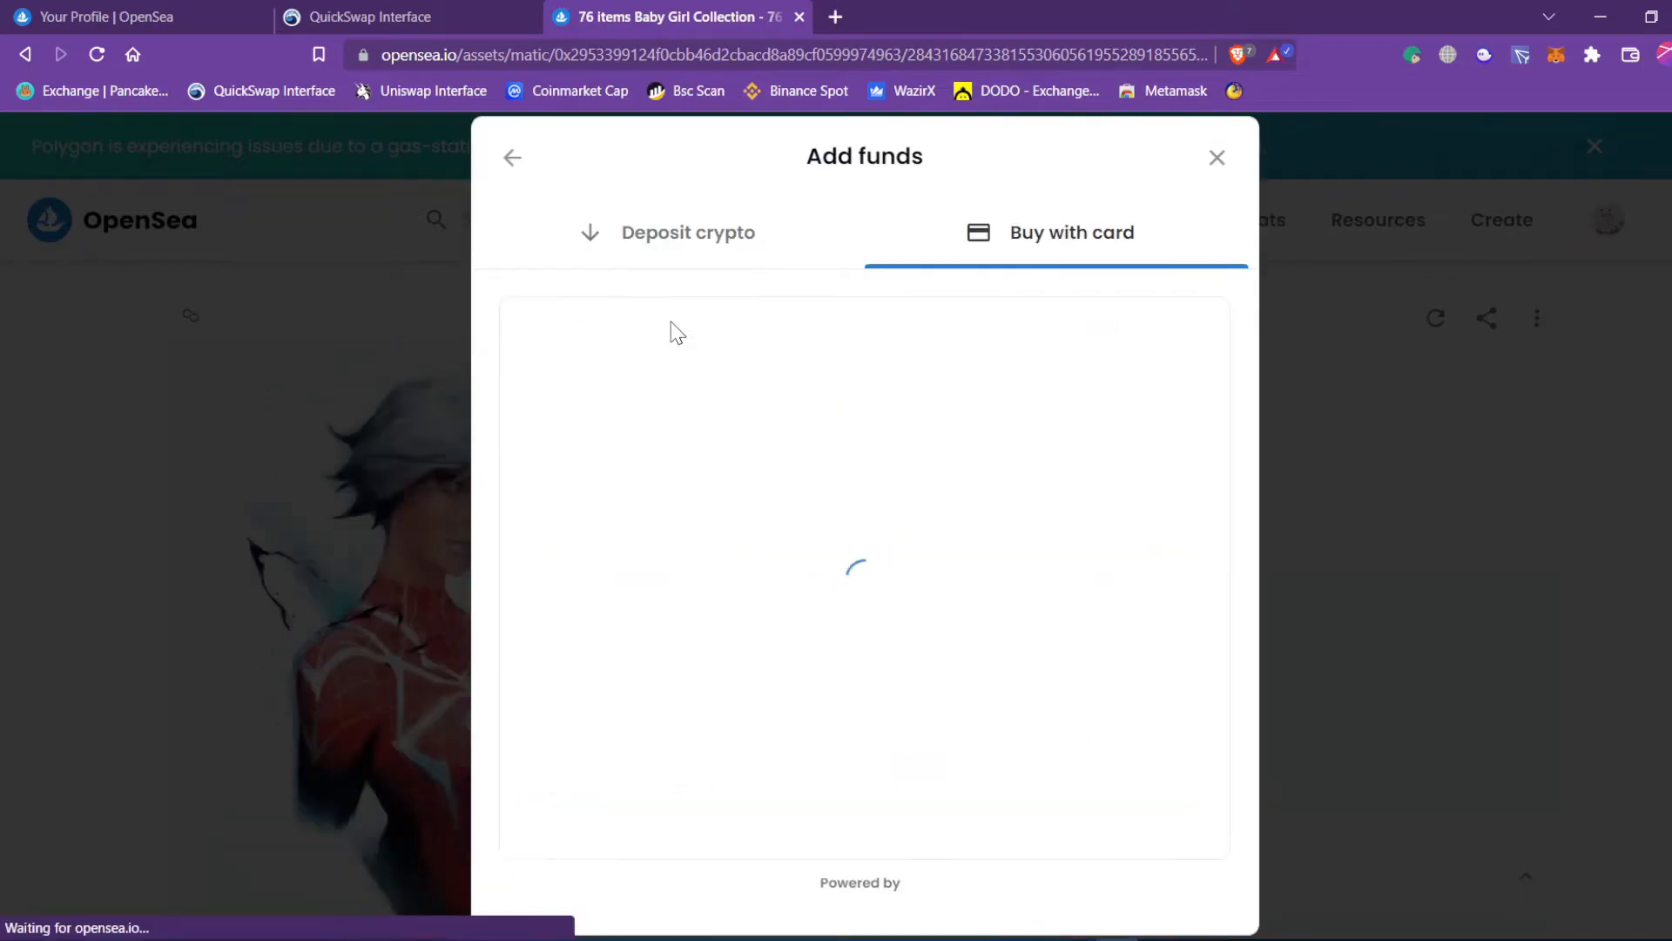
click(677, 238)
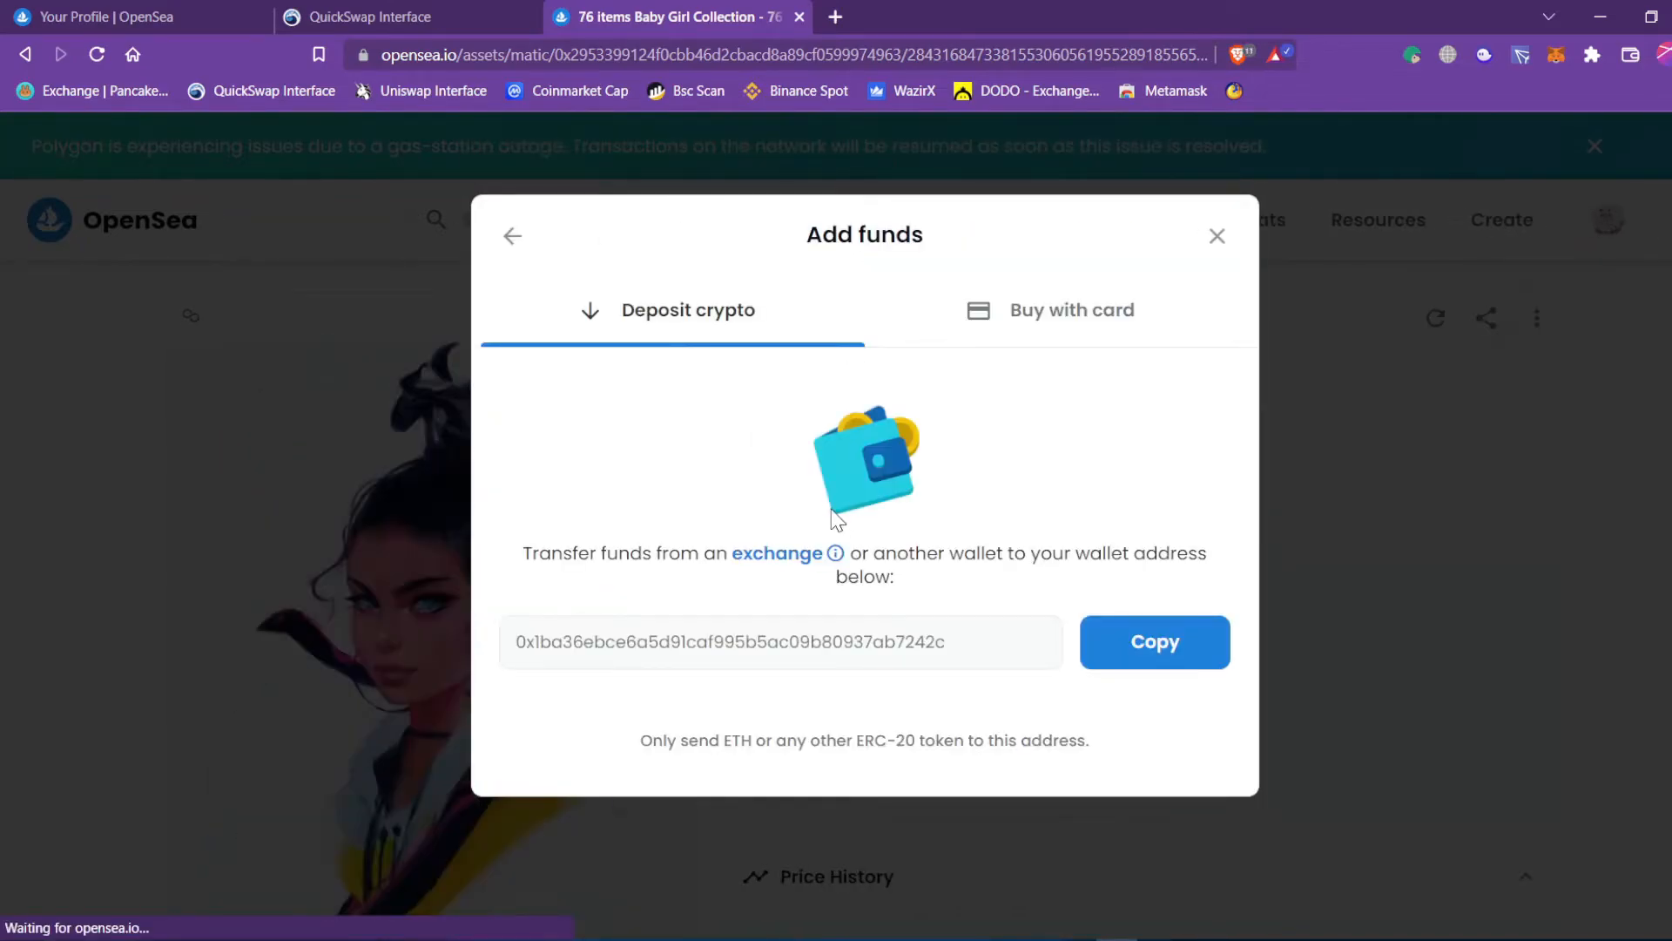
click(512, 235)
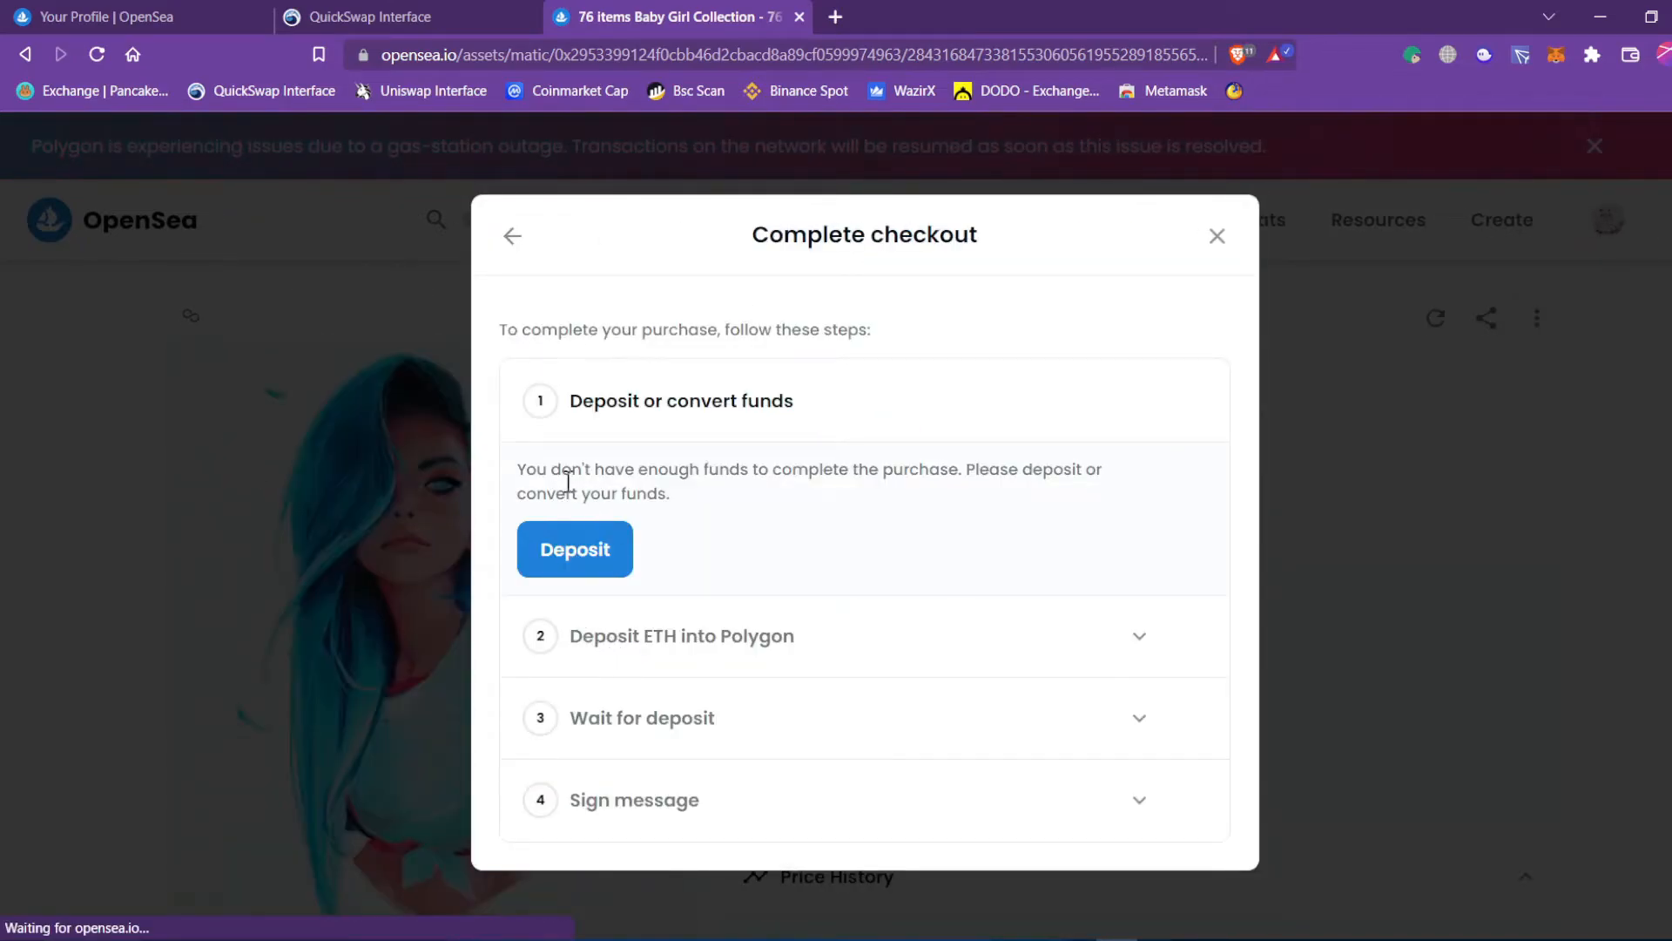
drag(540, 466, 768, 471)
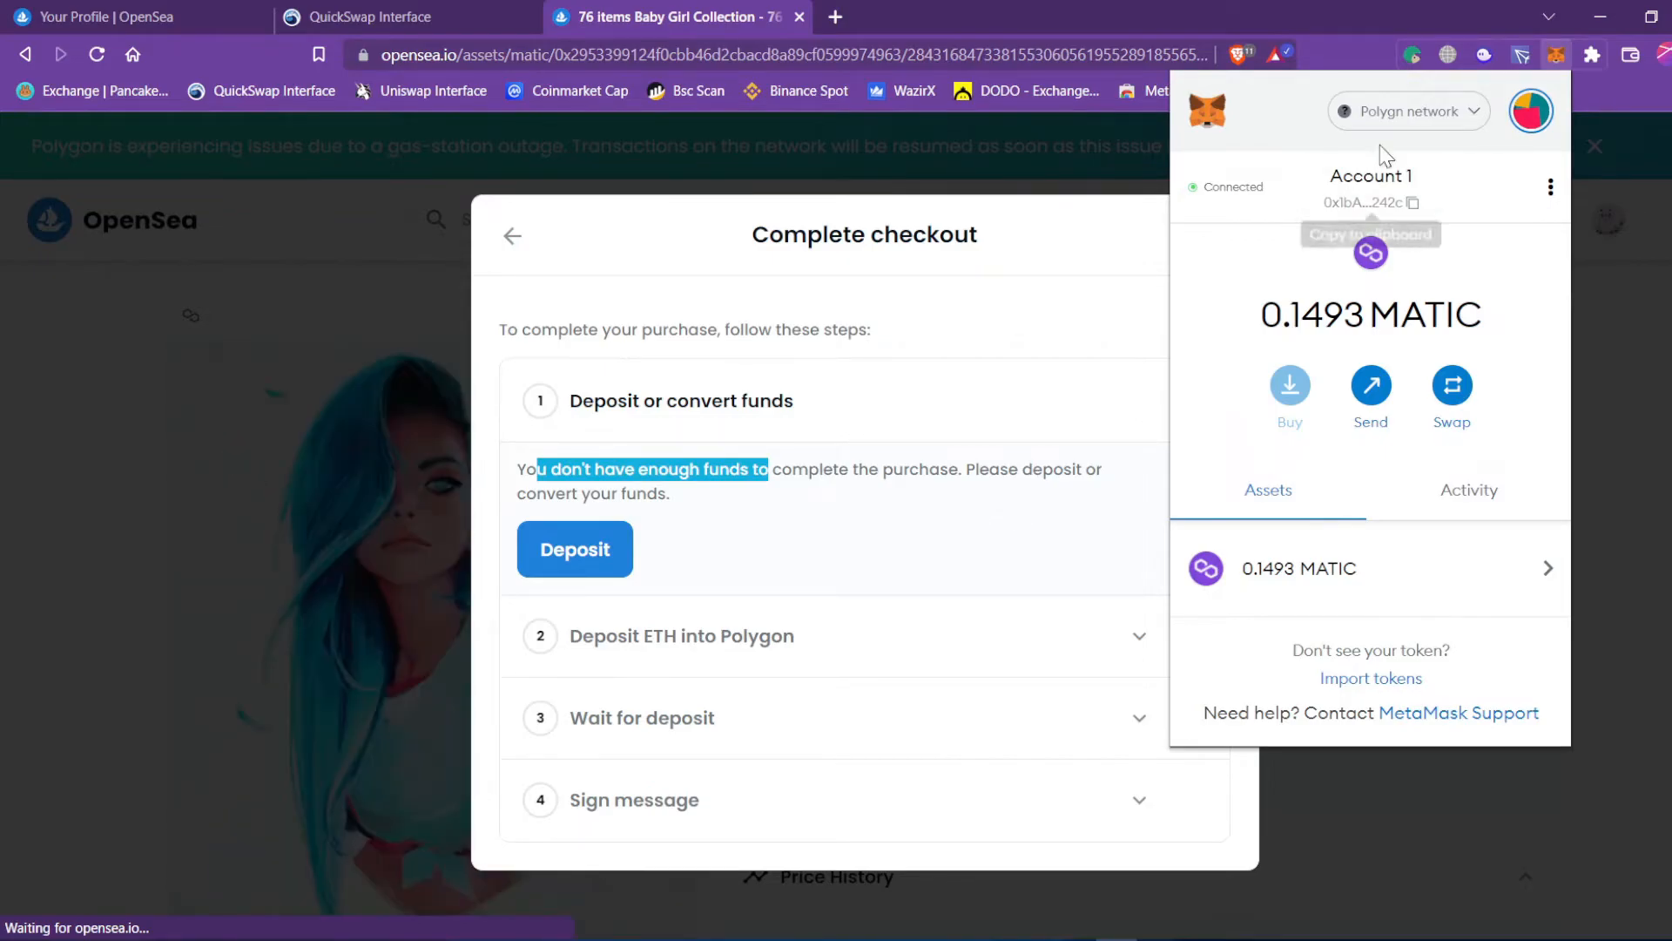
Check MetaMask's networks and its 0.1493 MATIC Polygon balance, then go to QuickSwap's swap page.
click(1372, 122)
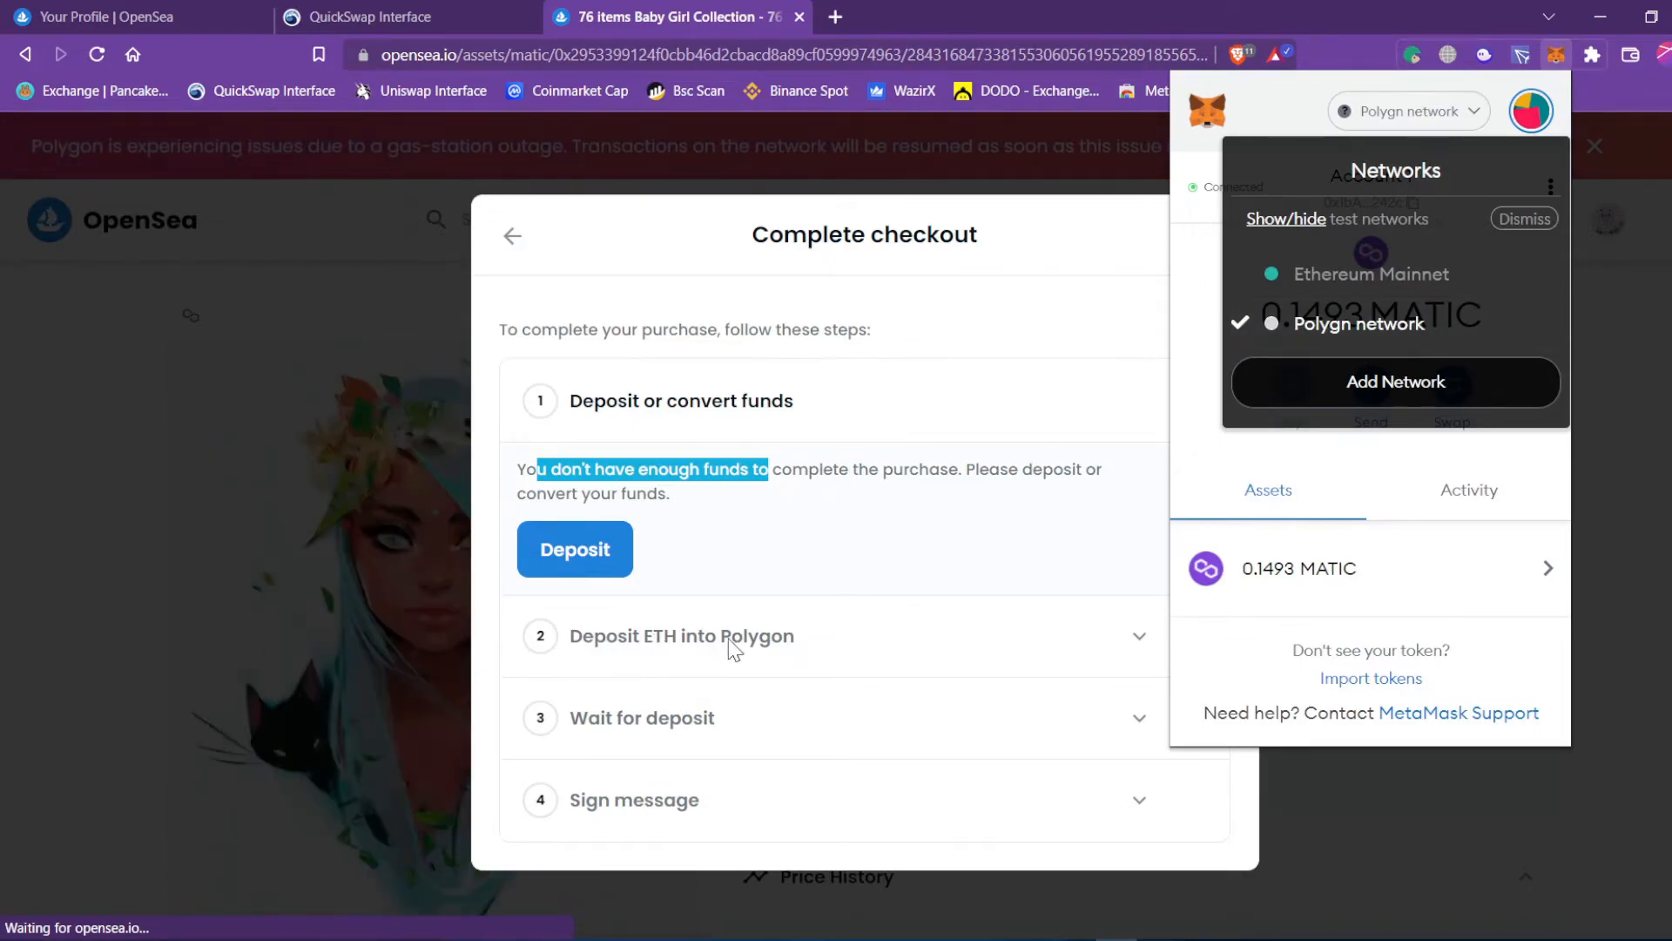
click(889, 526)
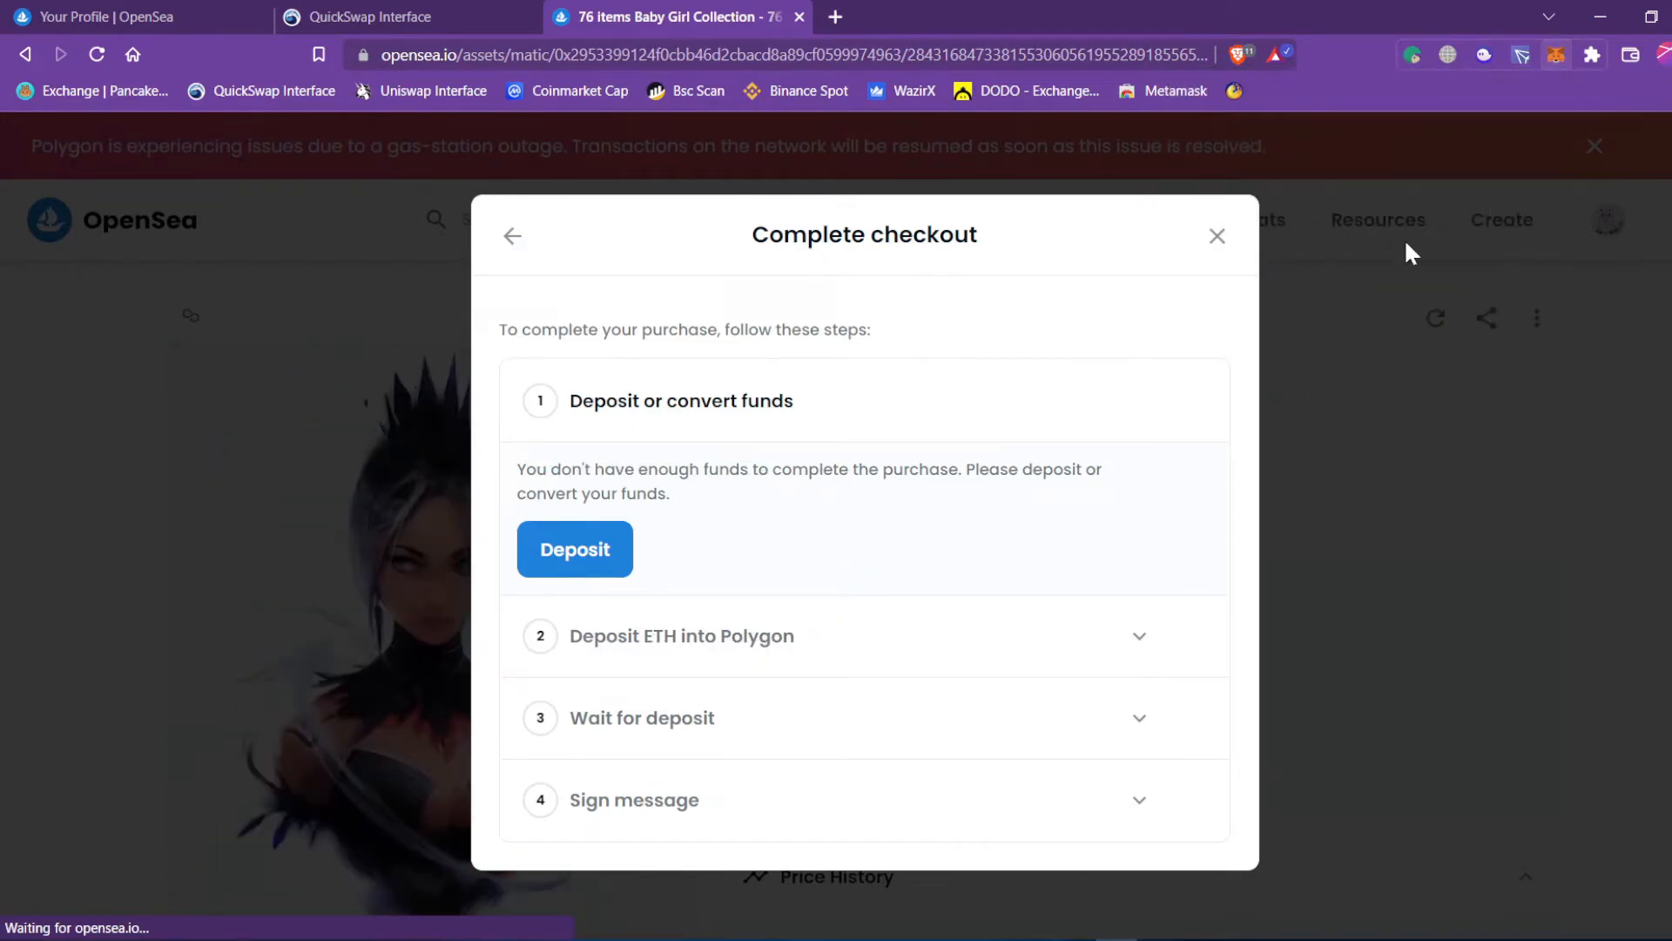
click(1560, 55)
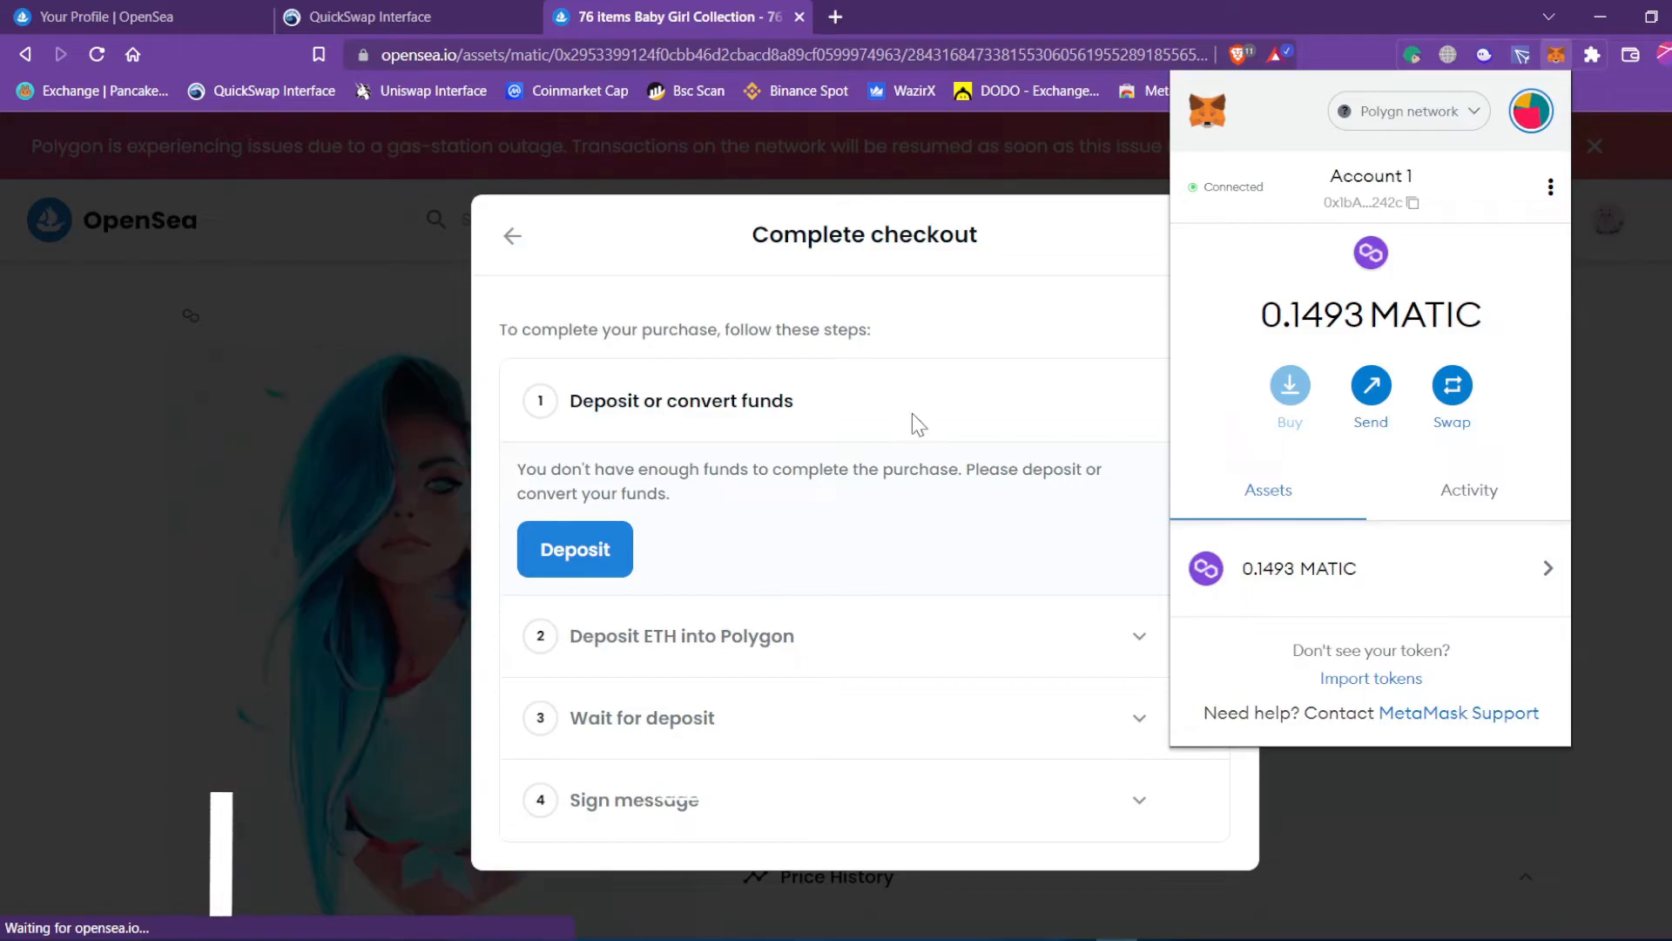
click(378, 22)
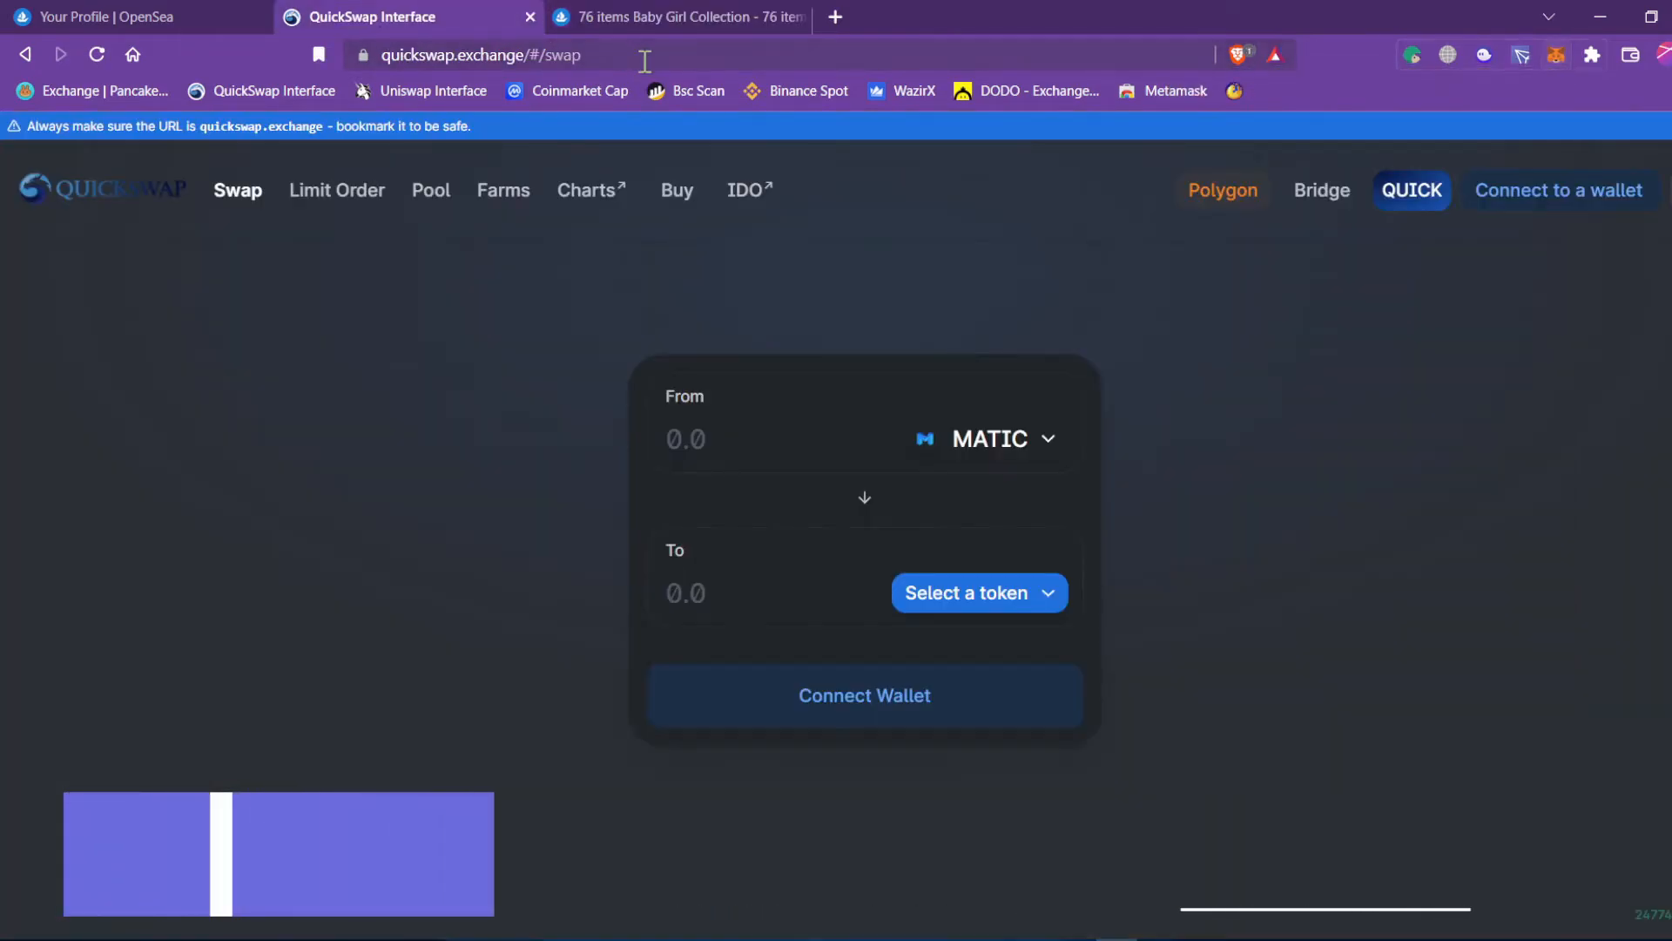
Point out the quickswap.exchange site address.
click(391, 54)
drag(391, 55, 369, 55)
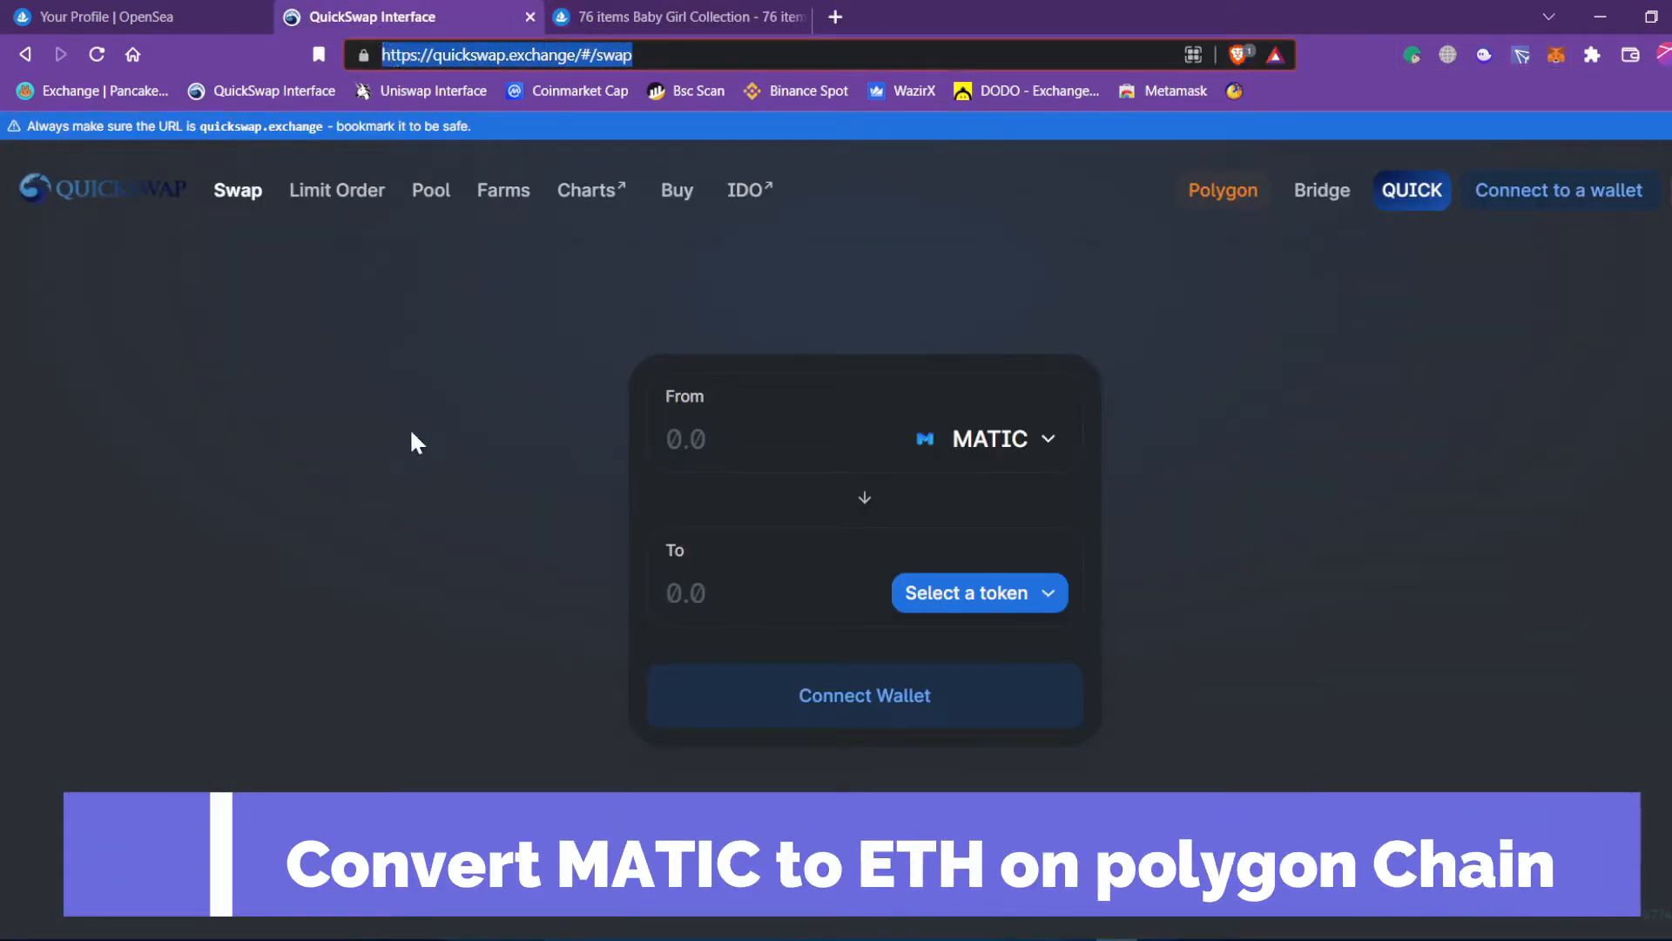
click(424, 542)
drag(608, 55, 365, 57)
click(404, 528)
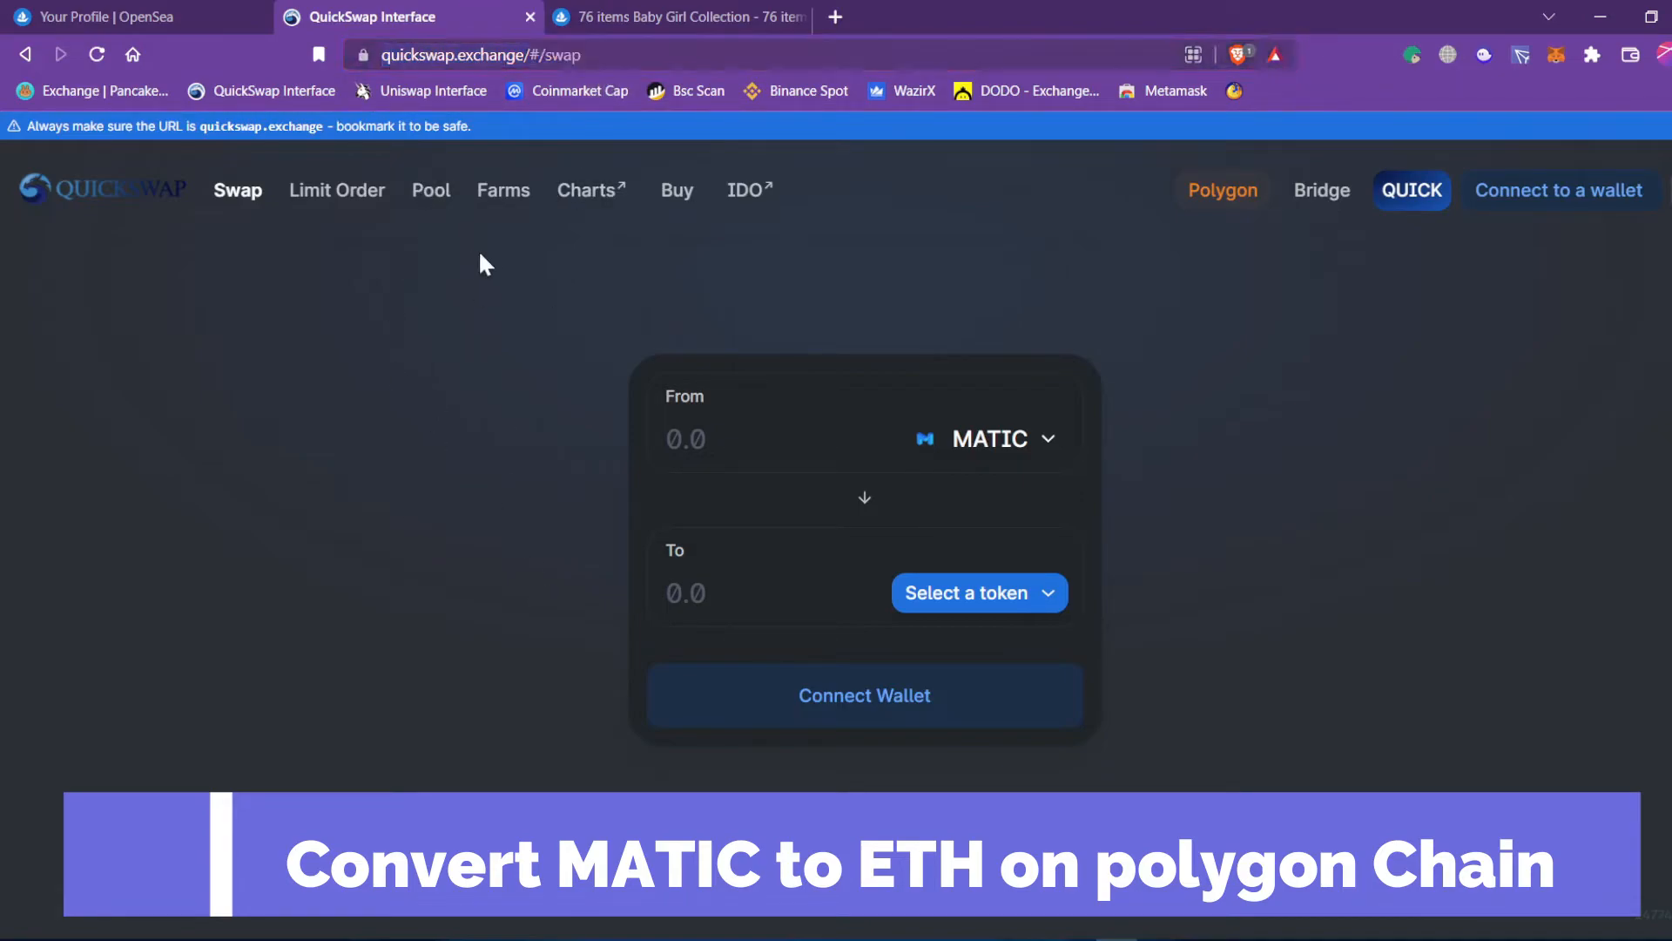
drag(705, 54, 374, 43)
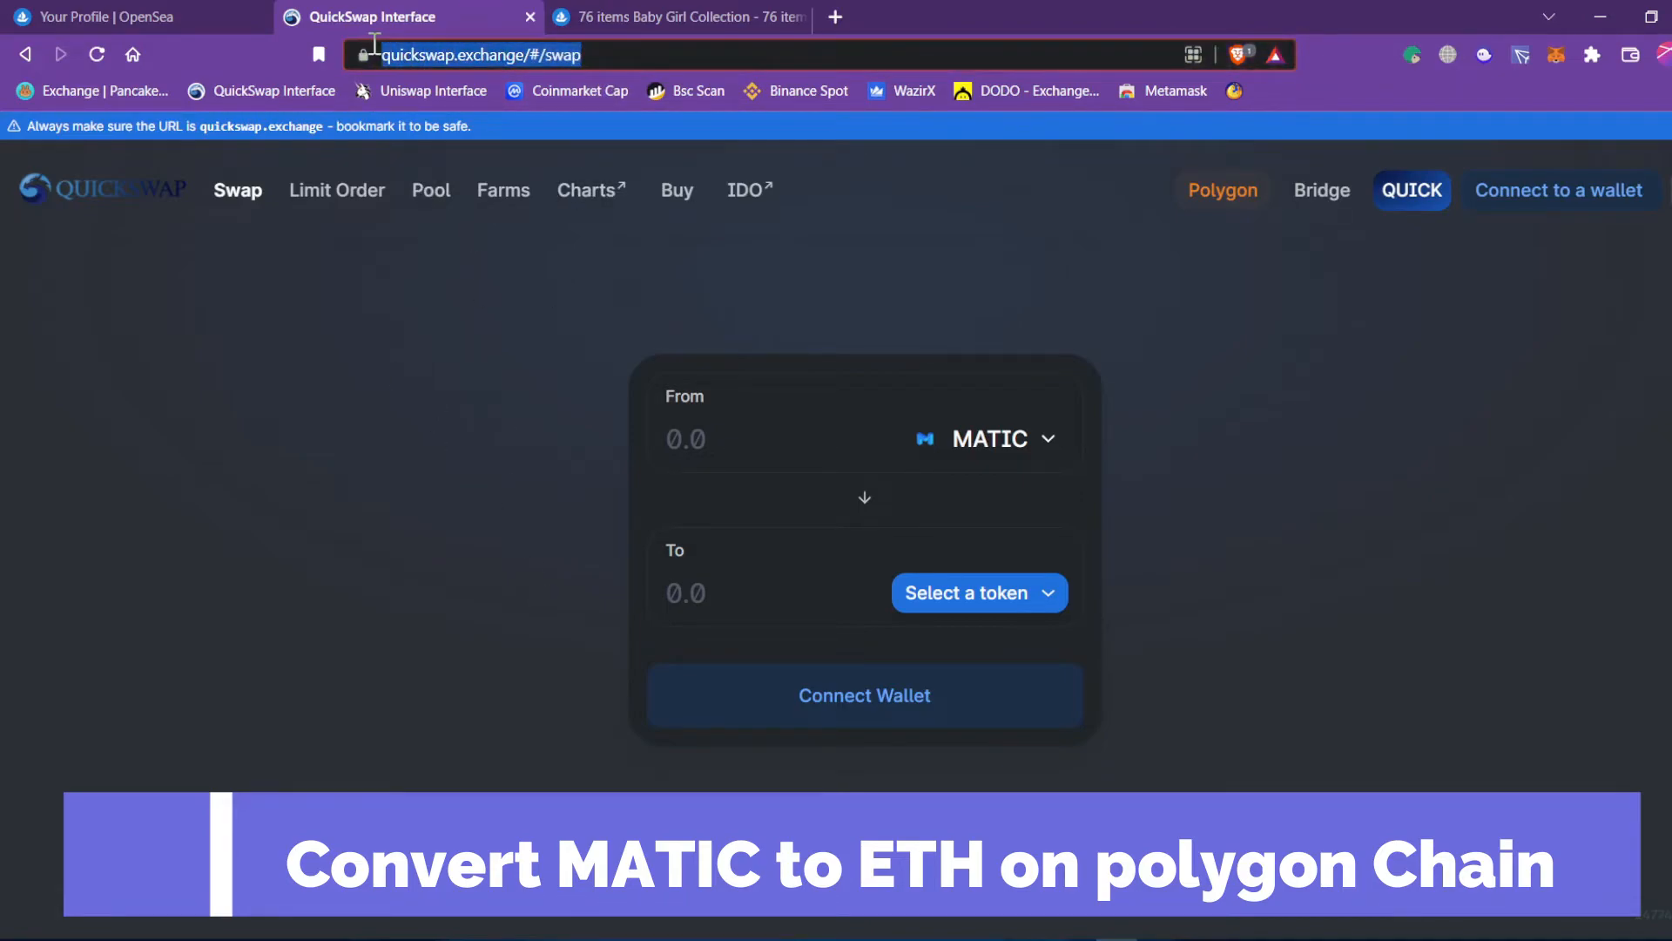
click(363, 675)
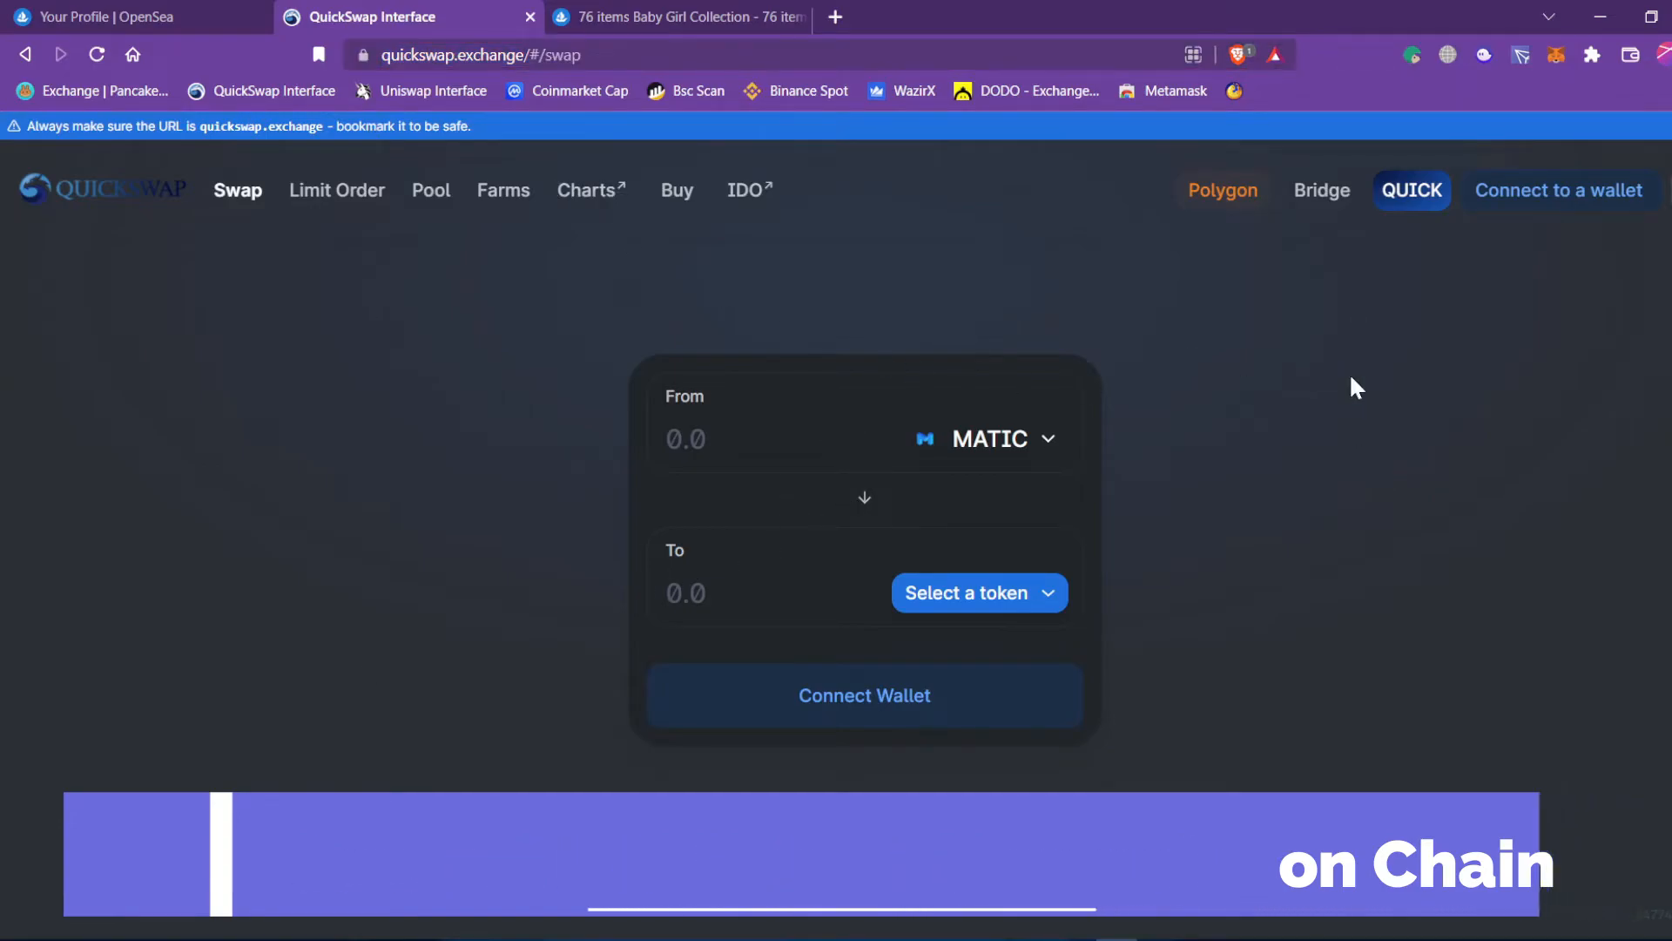
Connect the MetaMask wallet to QuickSwap and approve the connection.
click(1514, 197)
click(918, 319)
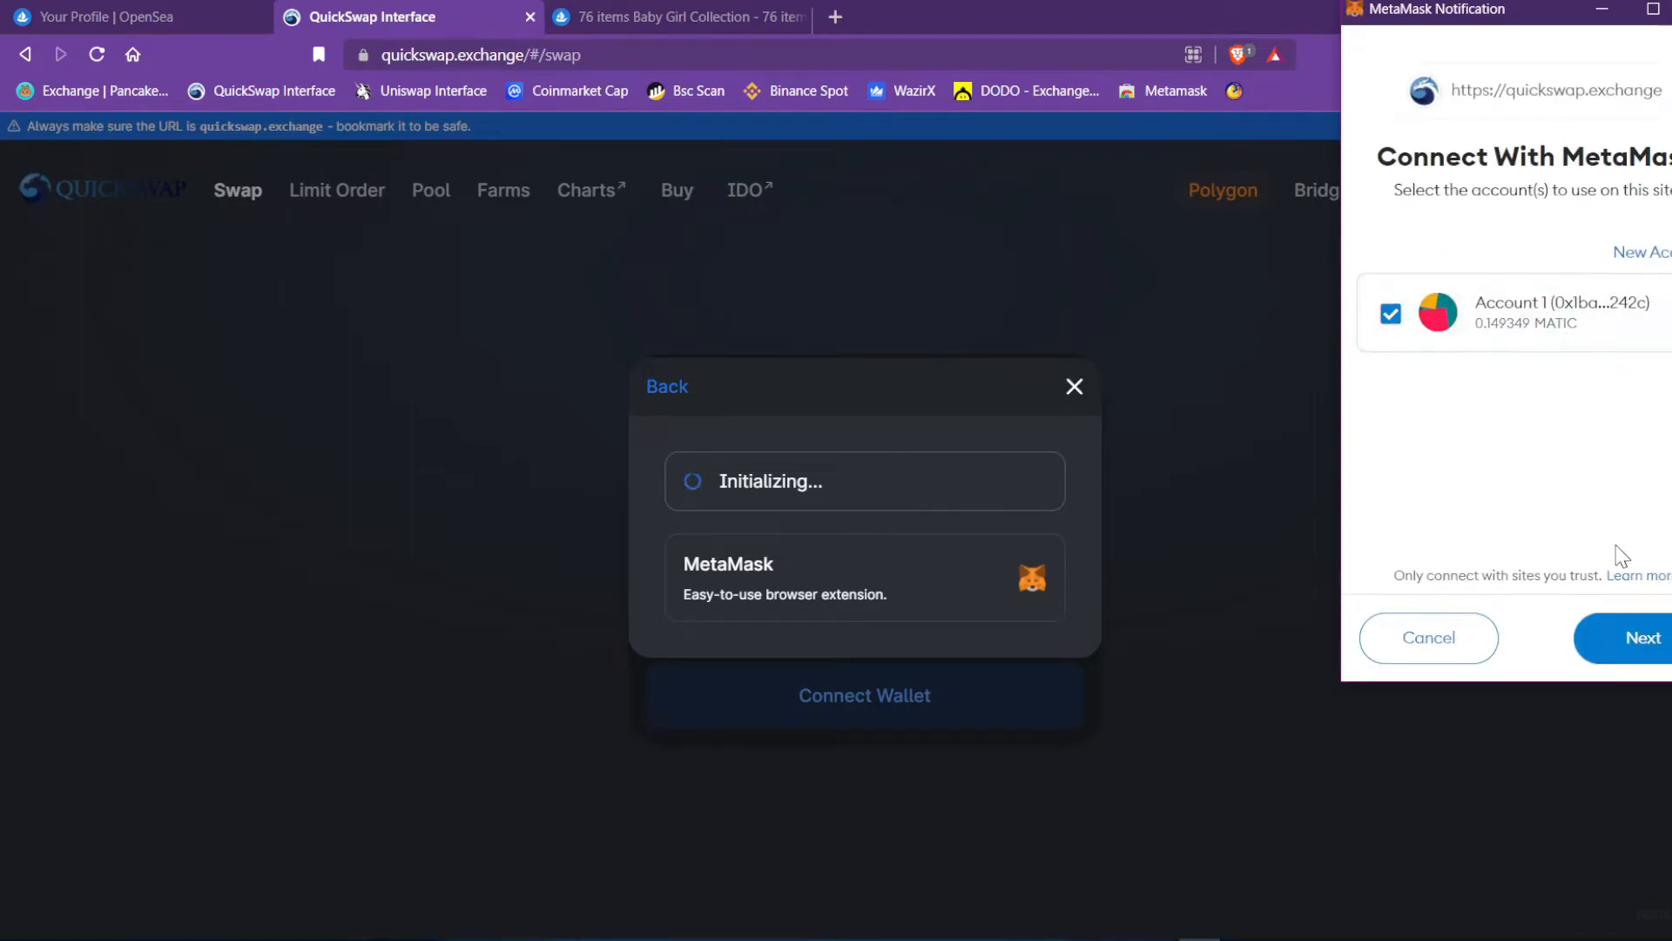
click(1632, 660)
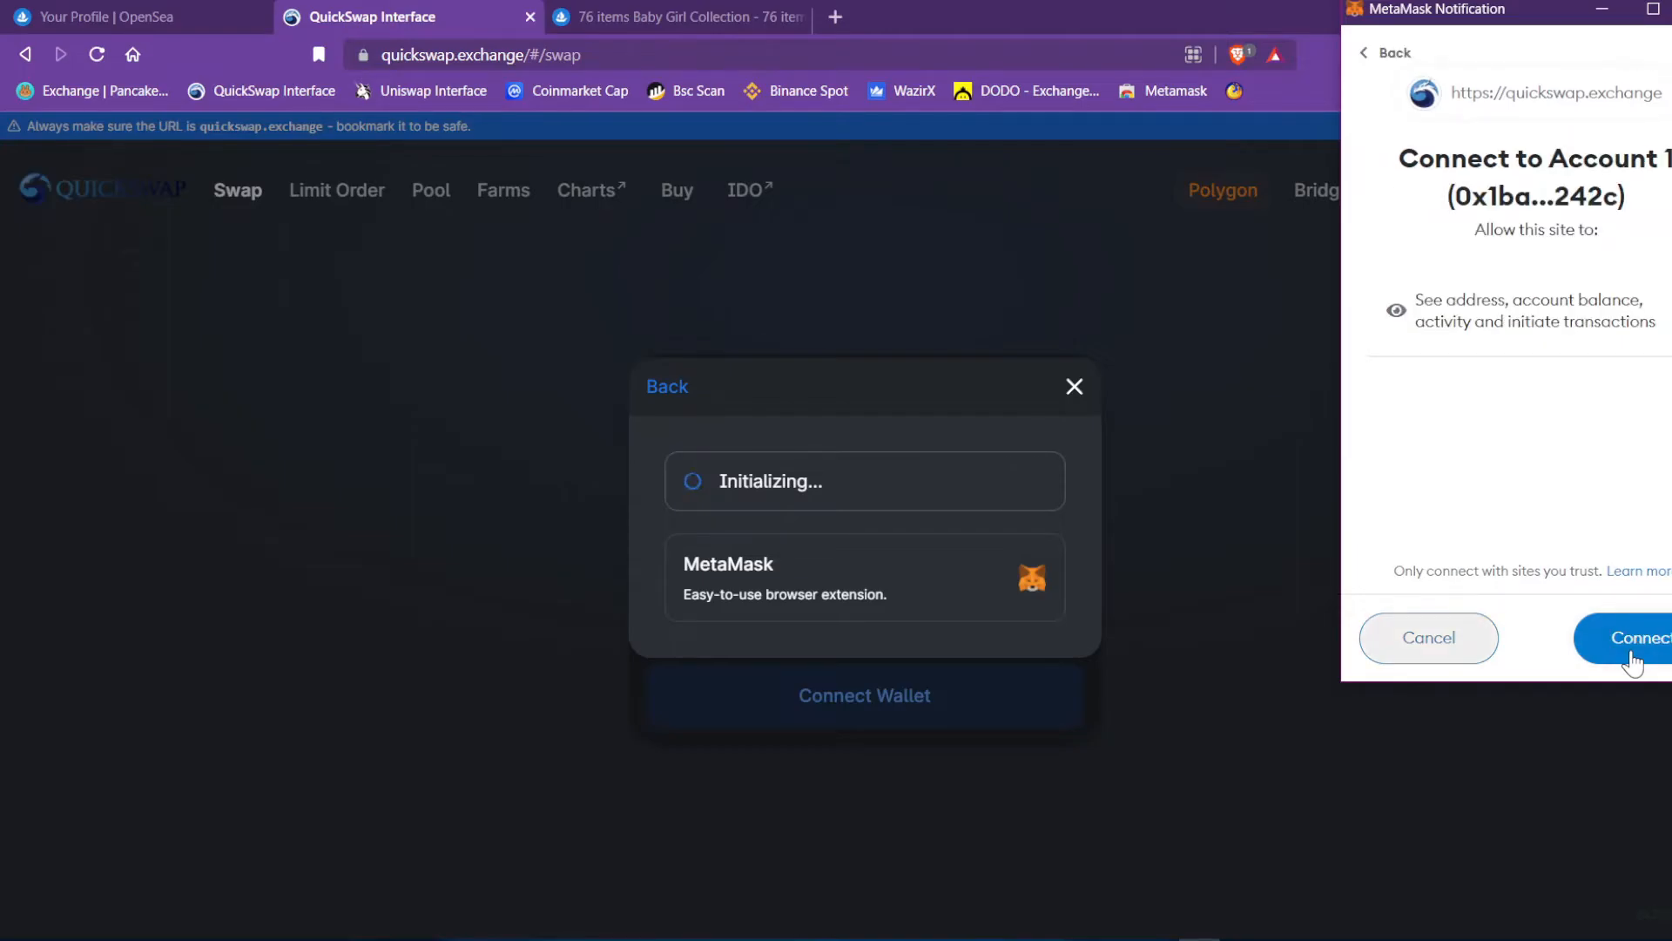
click(1632, 662)
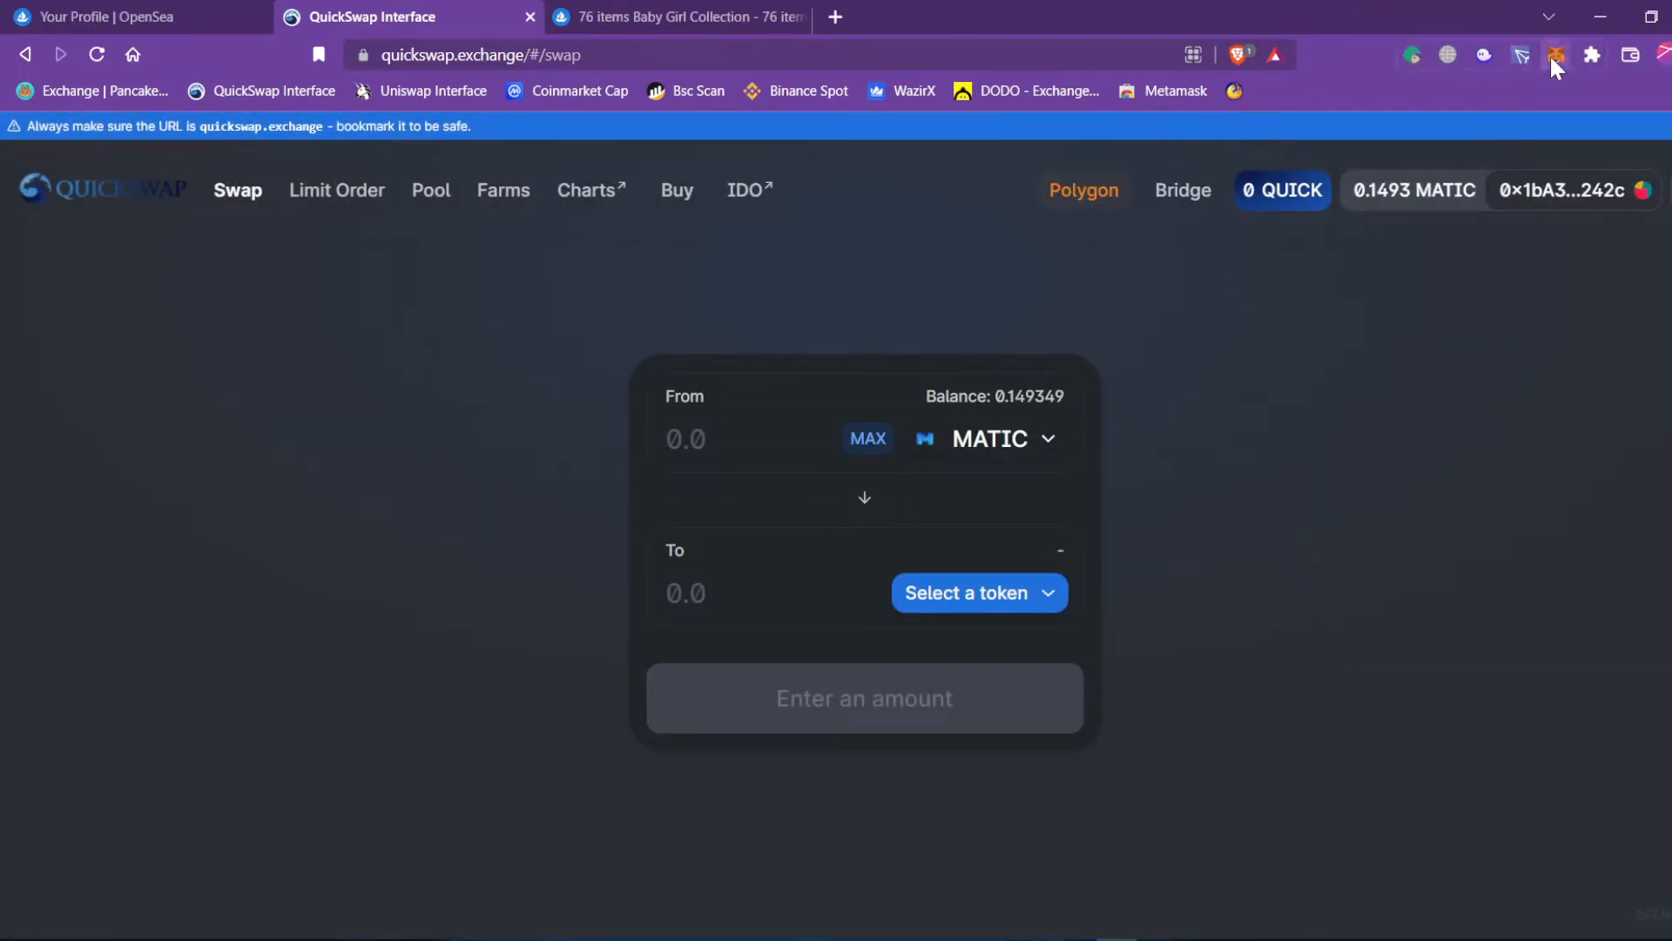
Check the wallet's MATIC balance and glance at the NFT checkout before returning to the swap.
click(1554, 57)
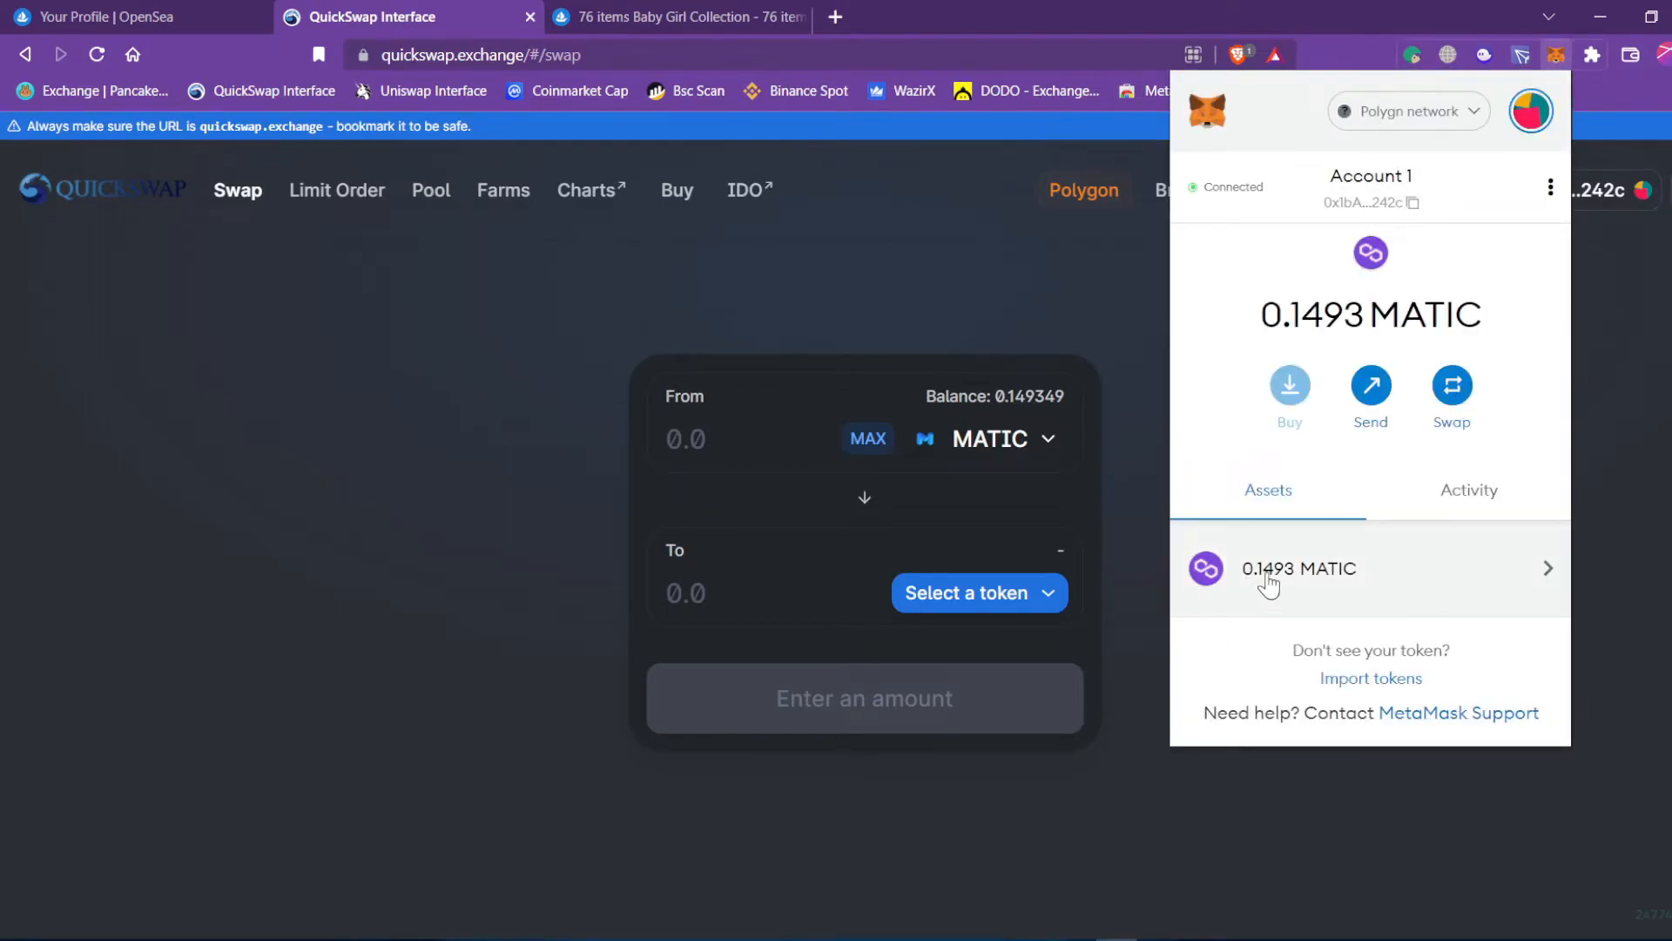
click(924, 271)
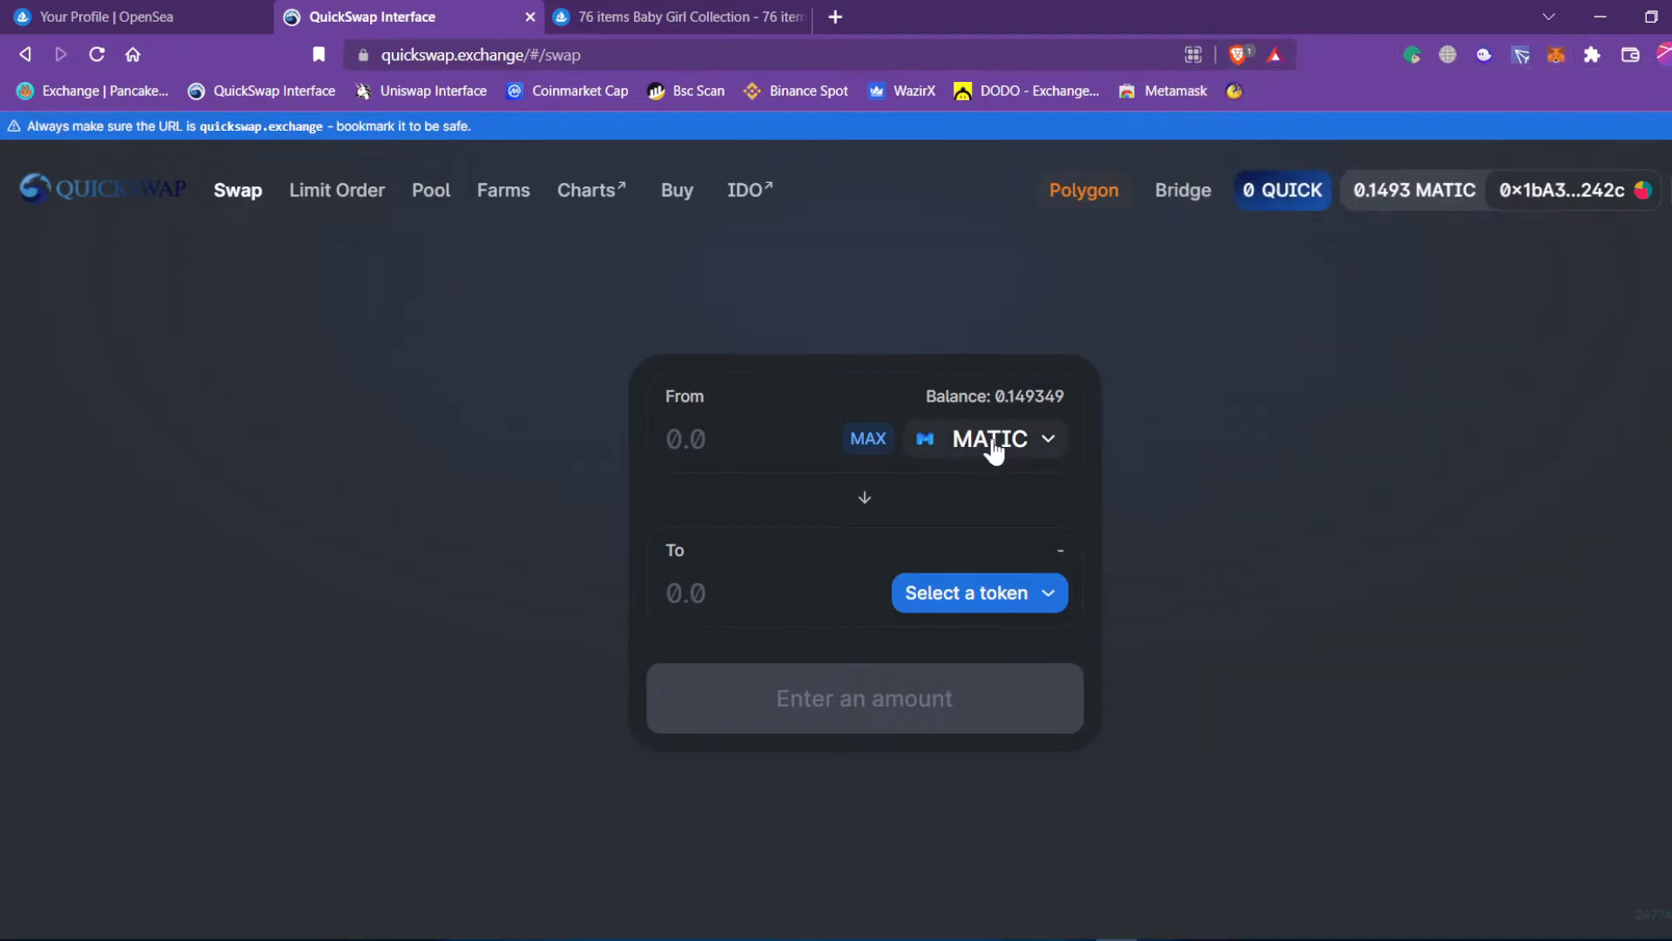
click(649, 15)
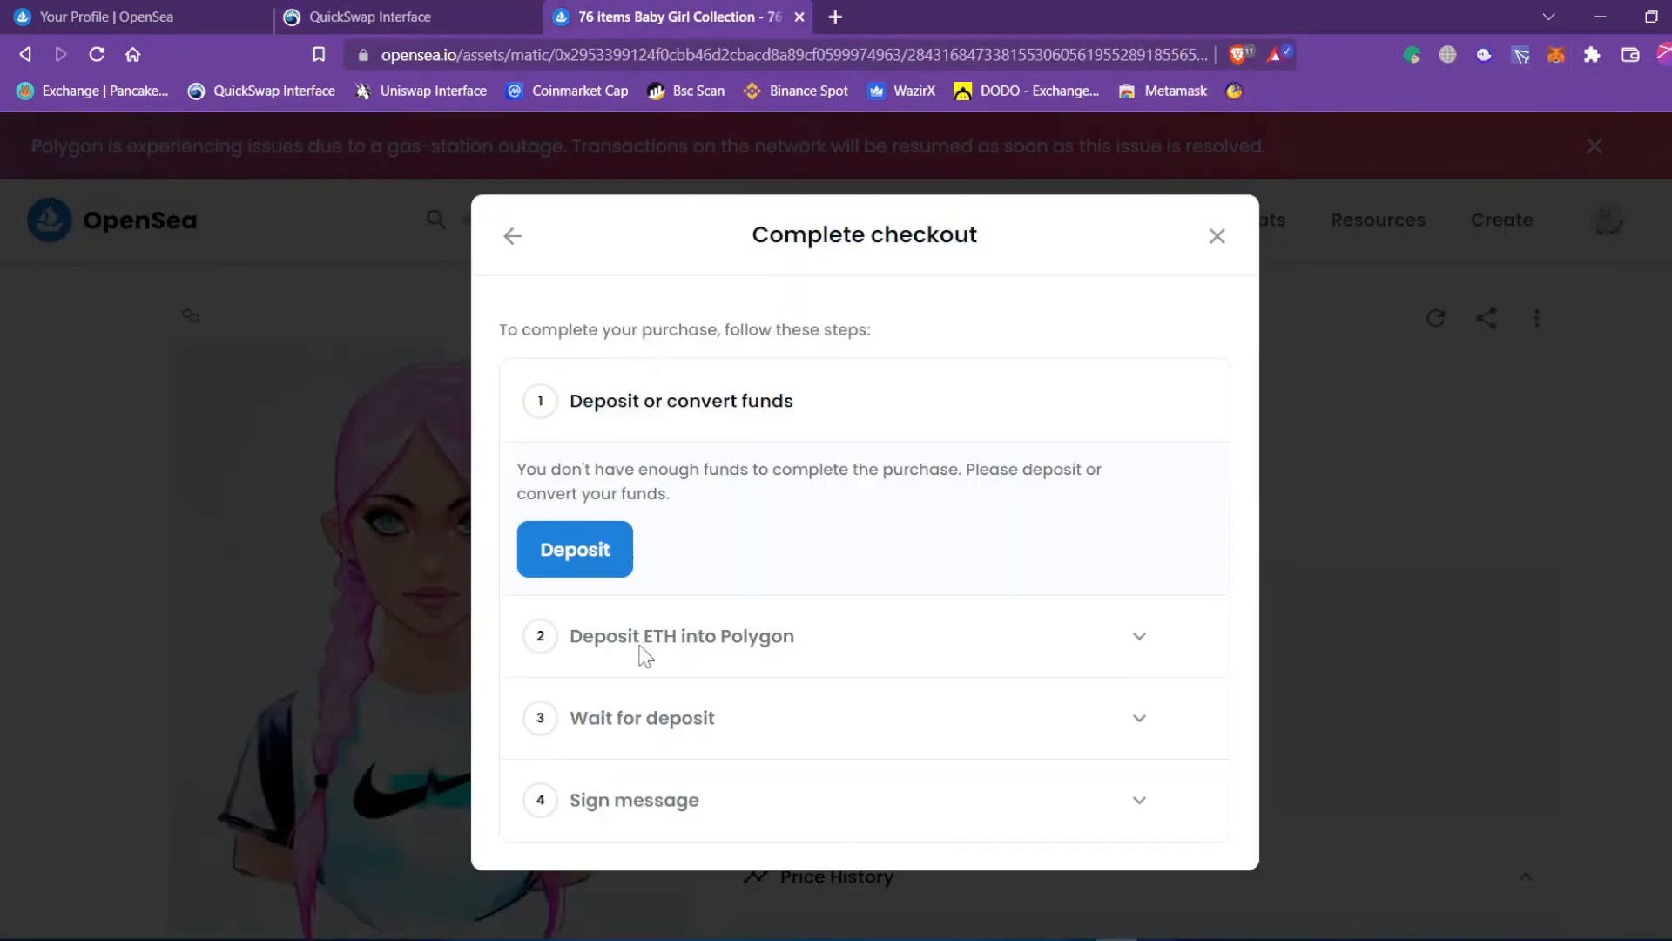
click(392, 16)
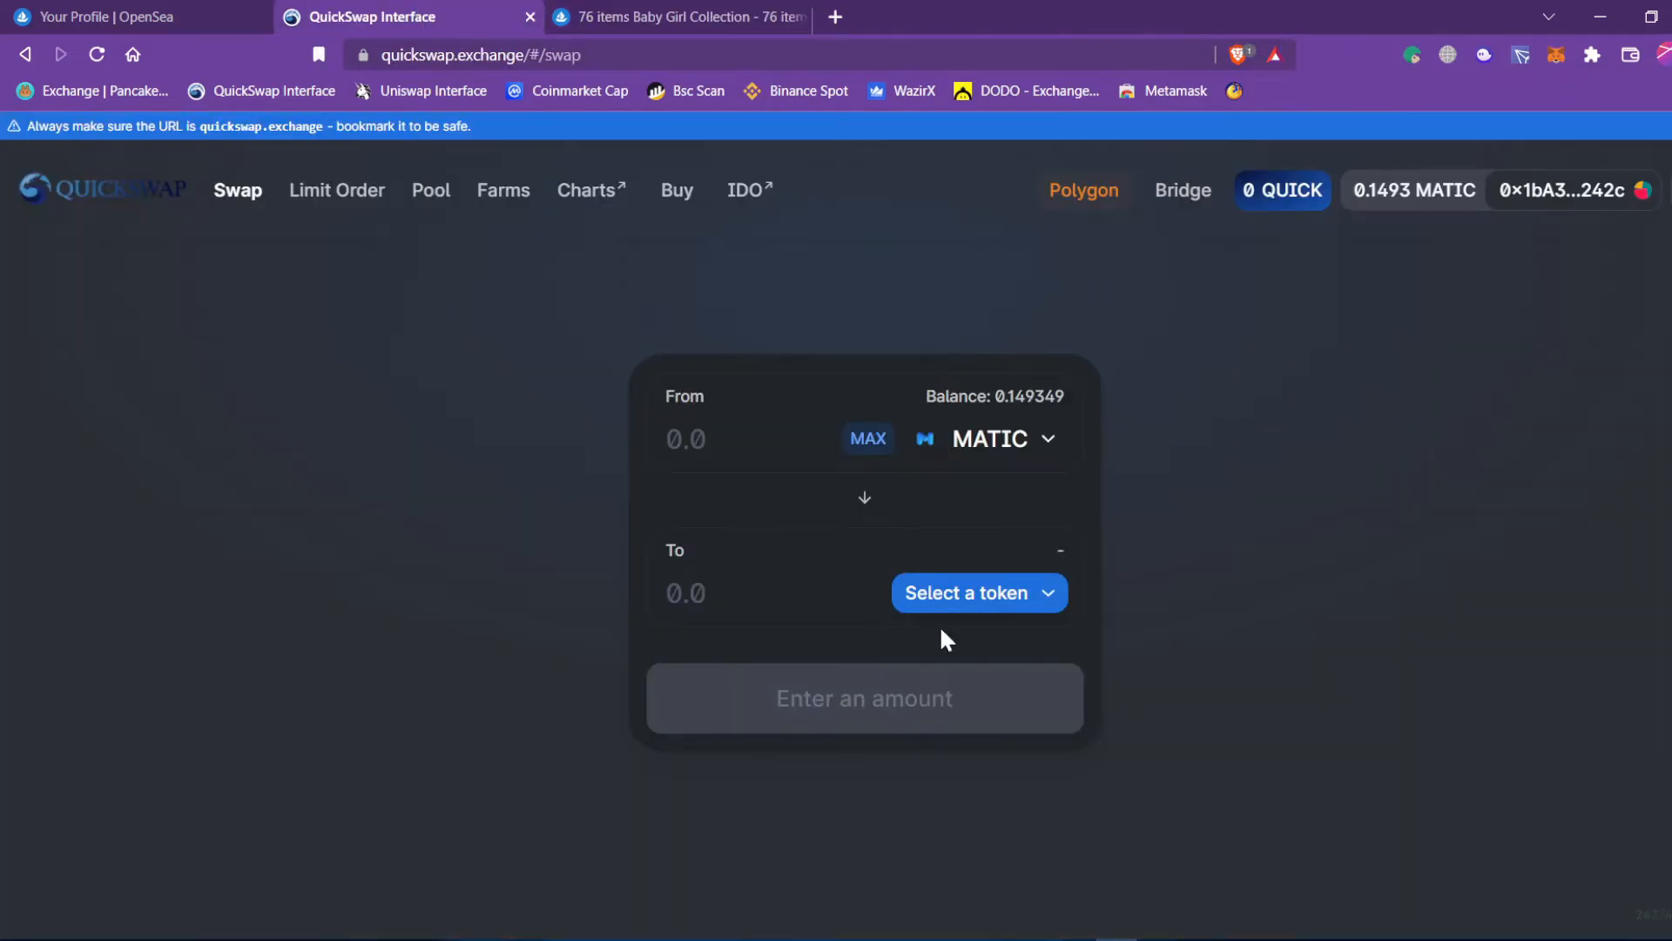
Search 'eth', add ETH to MetaMask, verify its 0 balance, and choose ETH to receive.
click(945, 601)
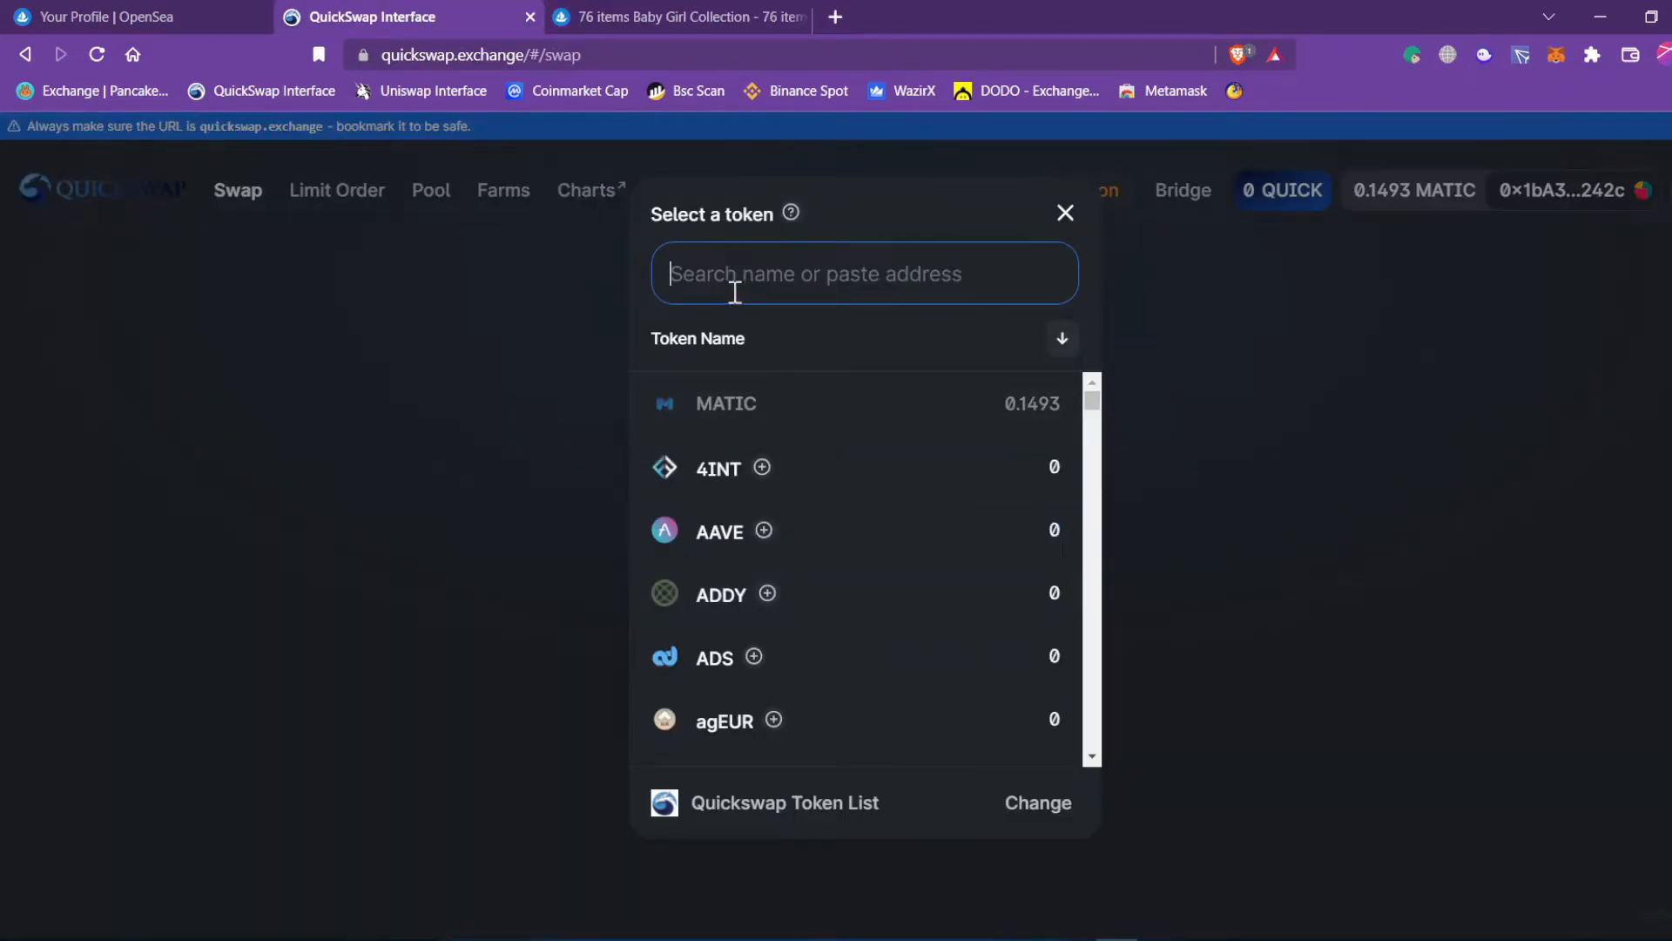
text(eth)
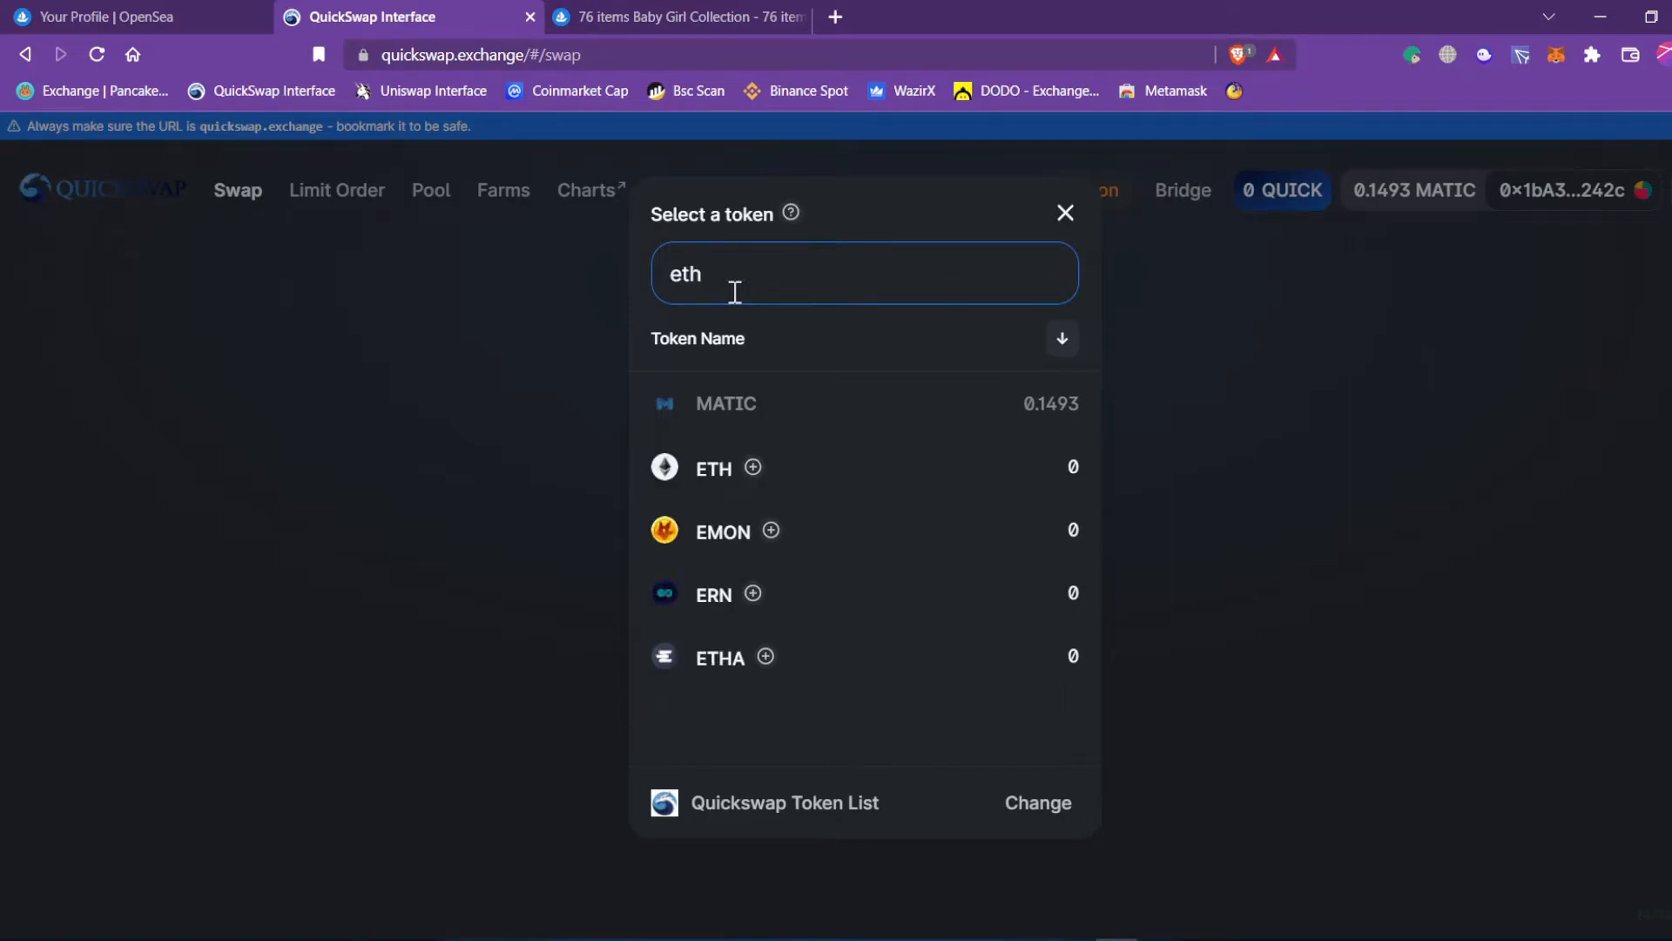
click(754, 470)
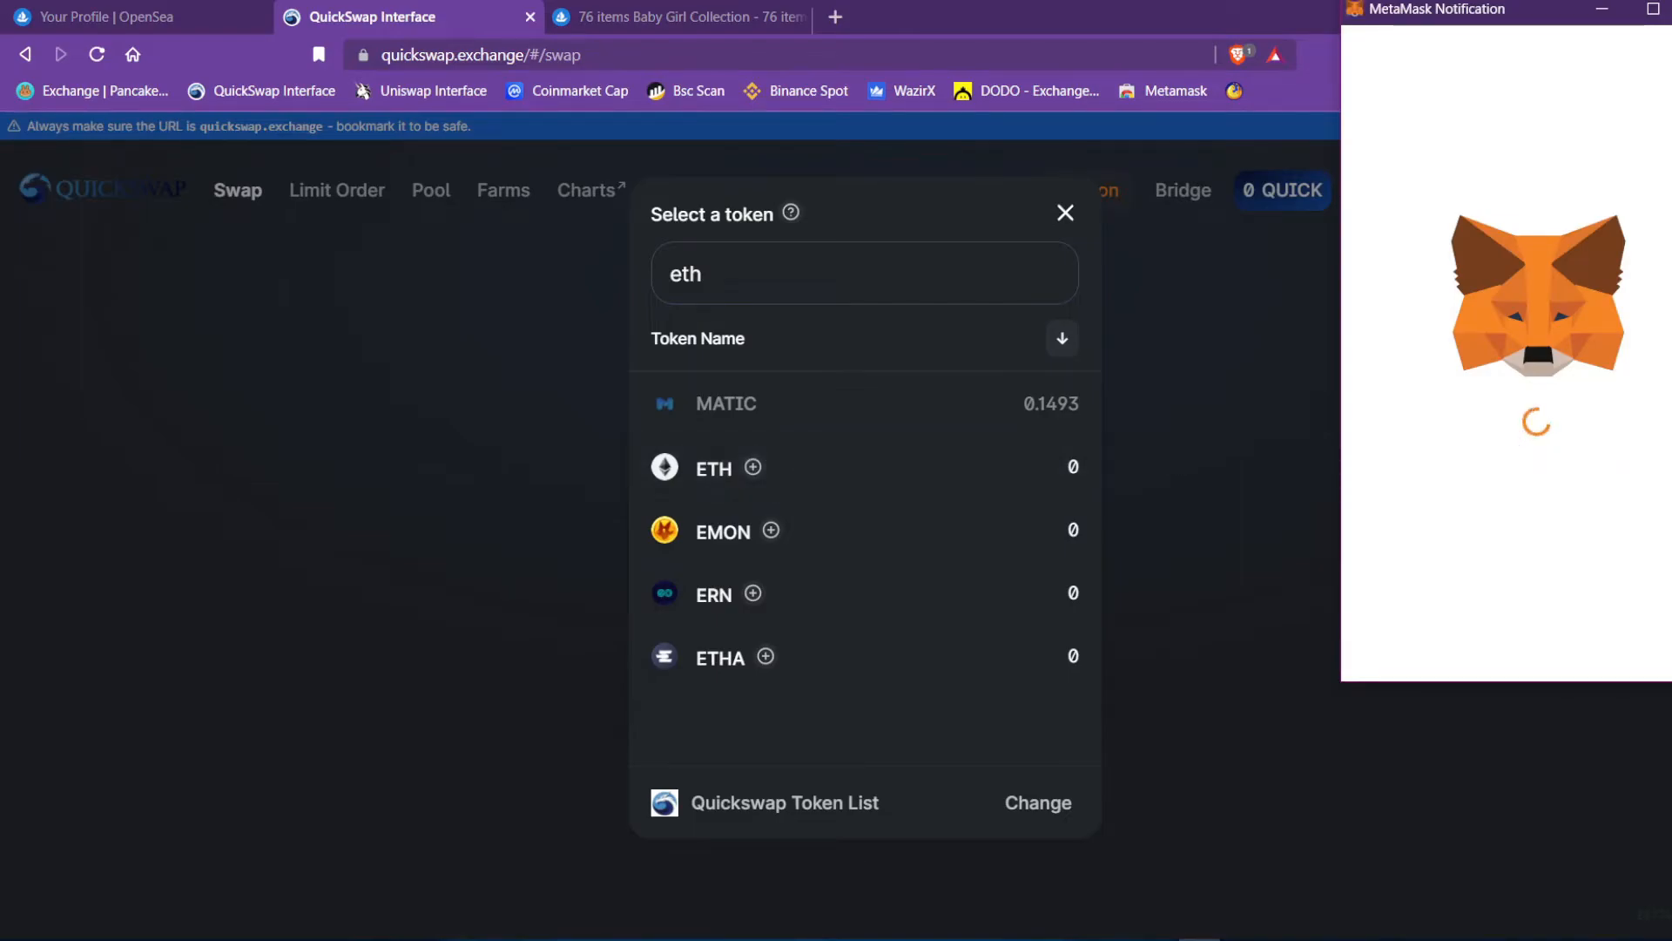
click(1620, 614)
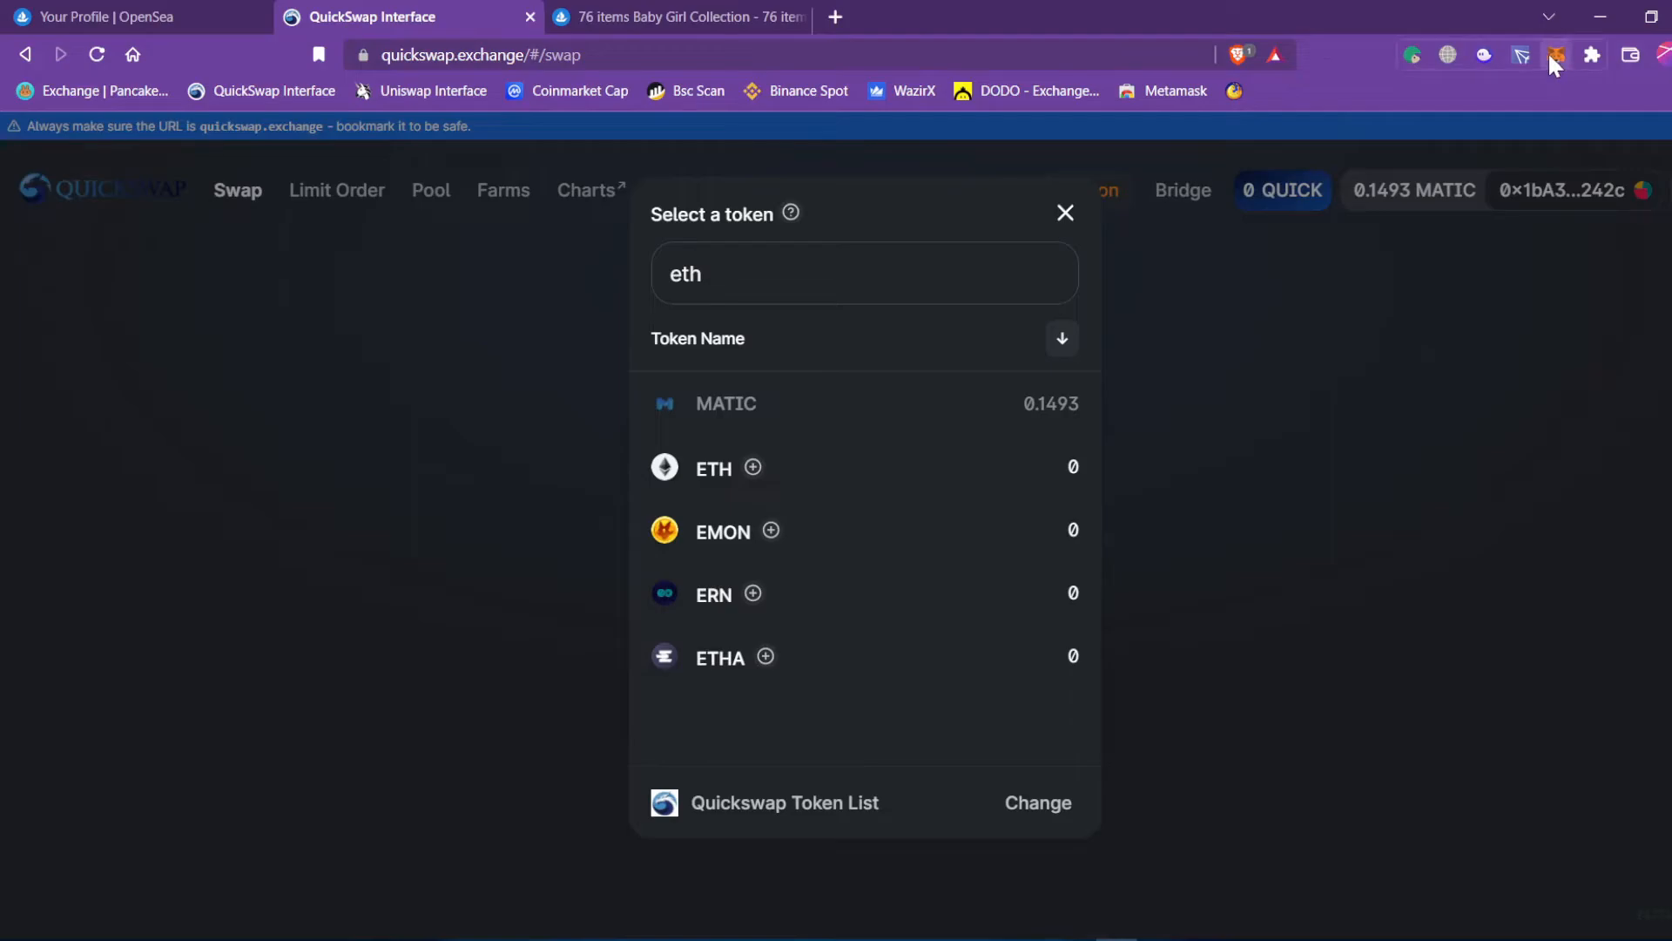
click(1548, 55)
scroll(1350, 566, down, 1)
click(1350, 574)
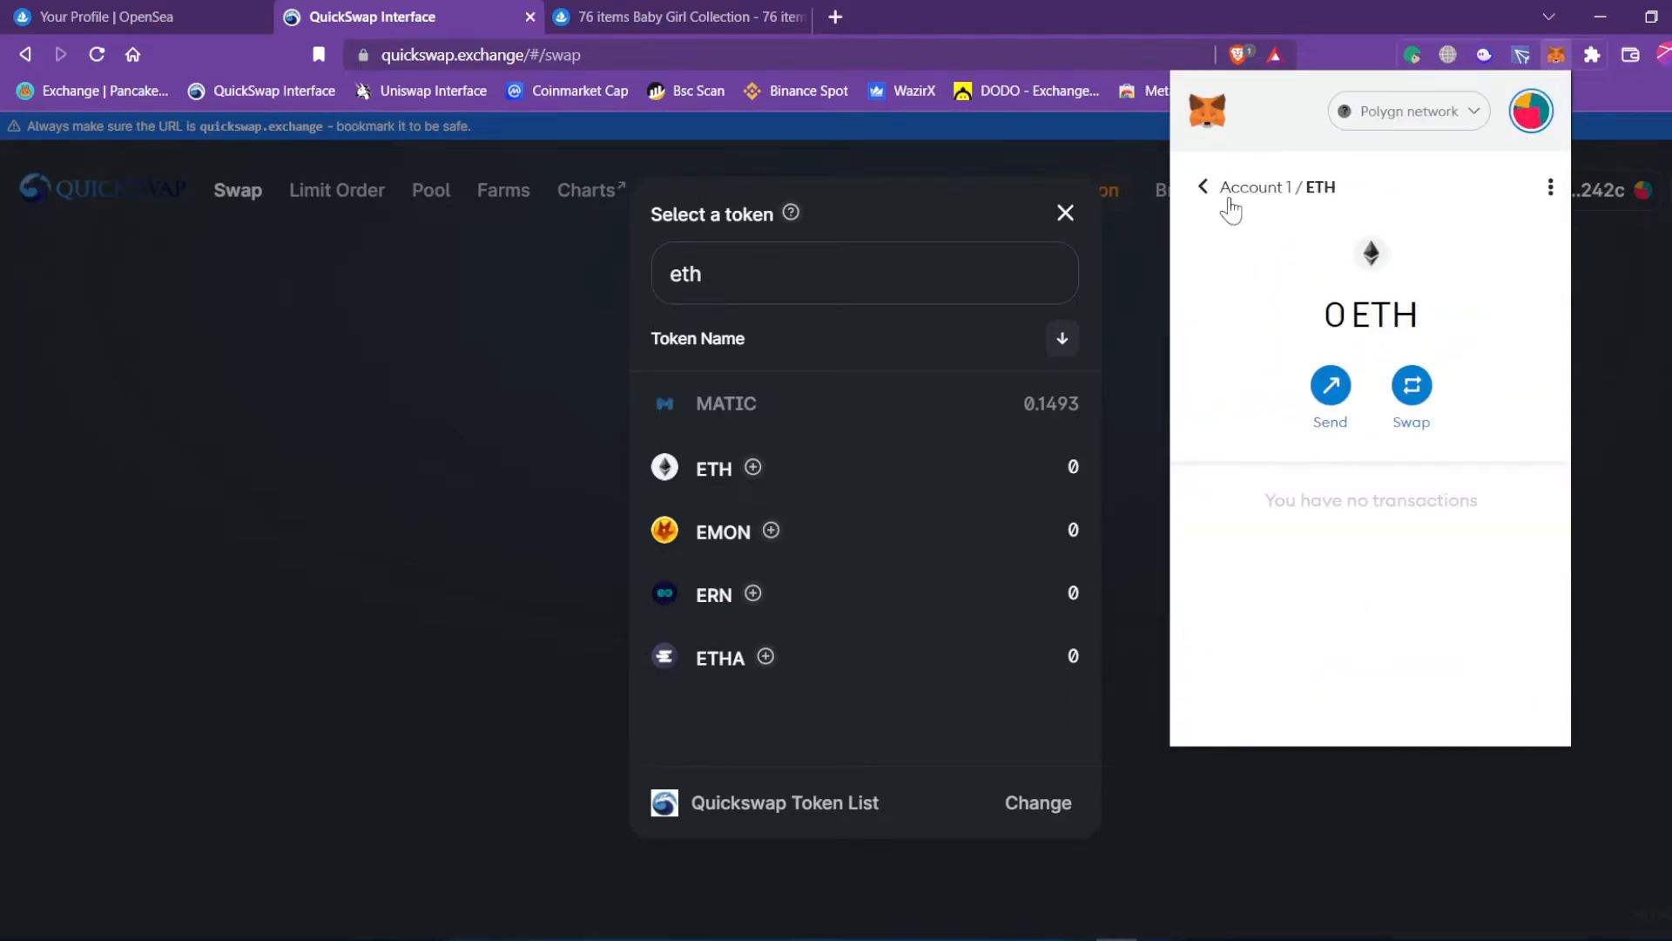
click(1202, 193)
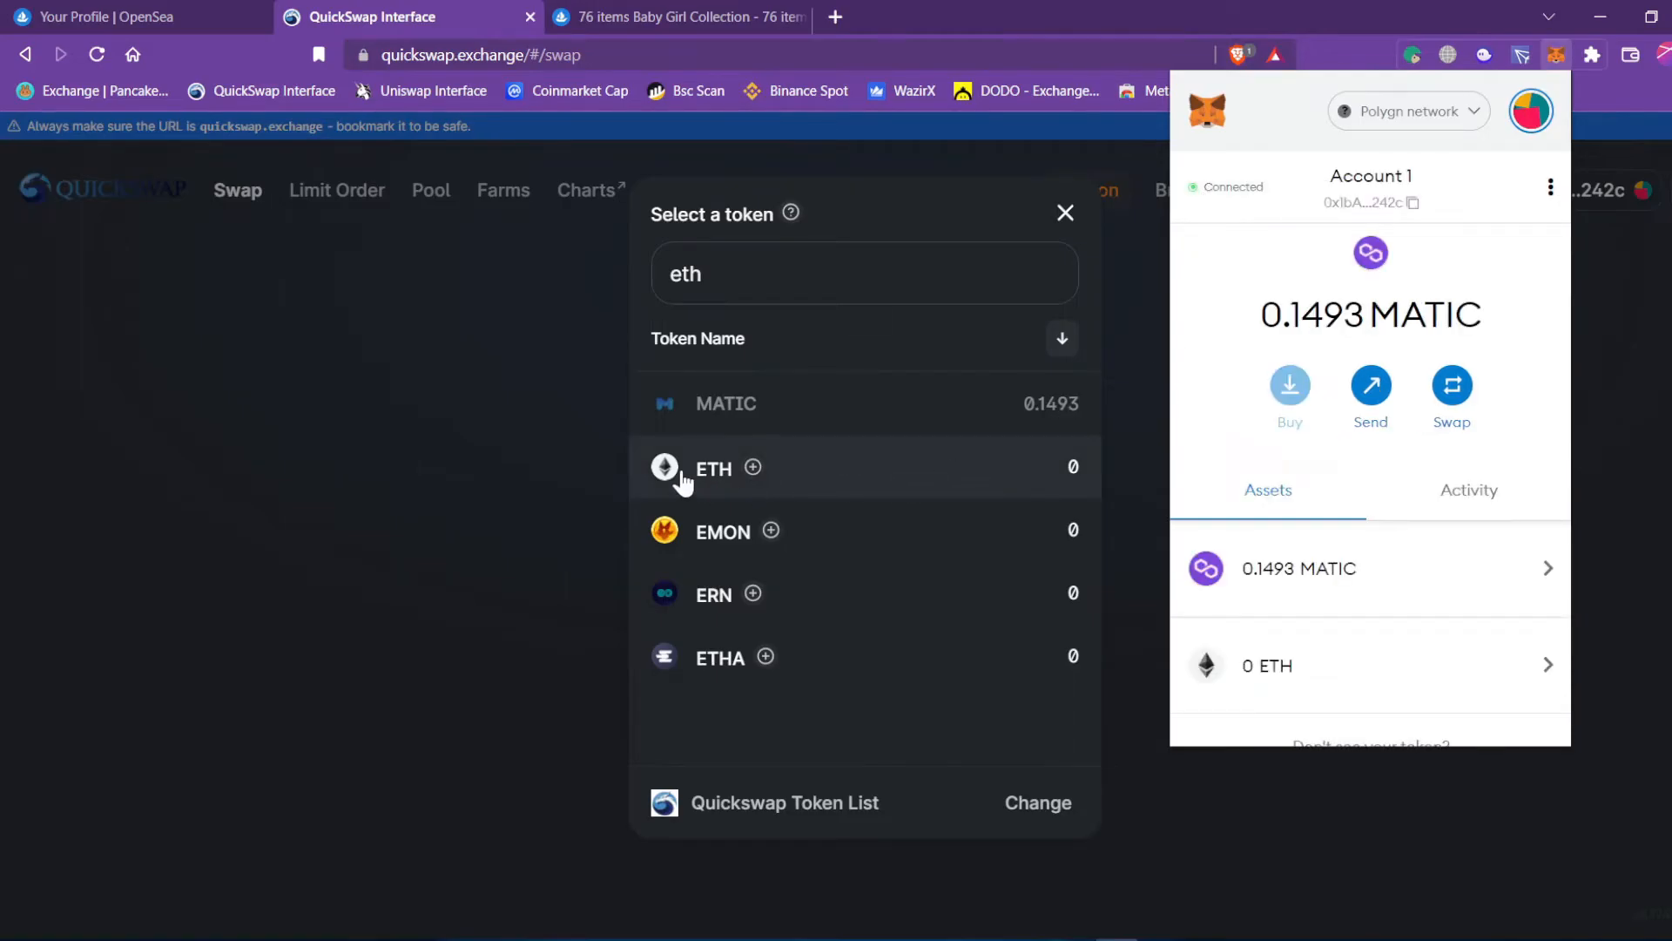
click(681, 471)
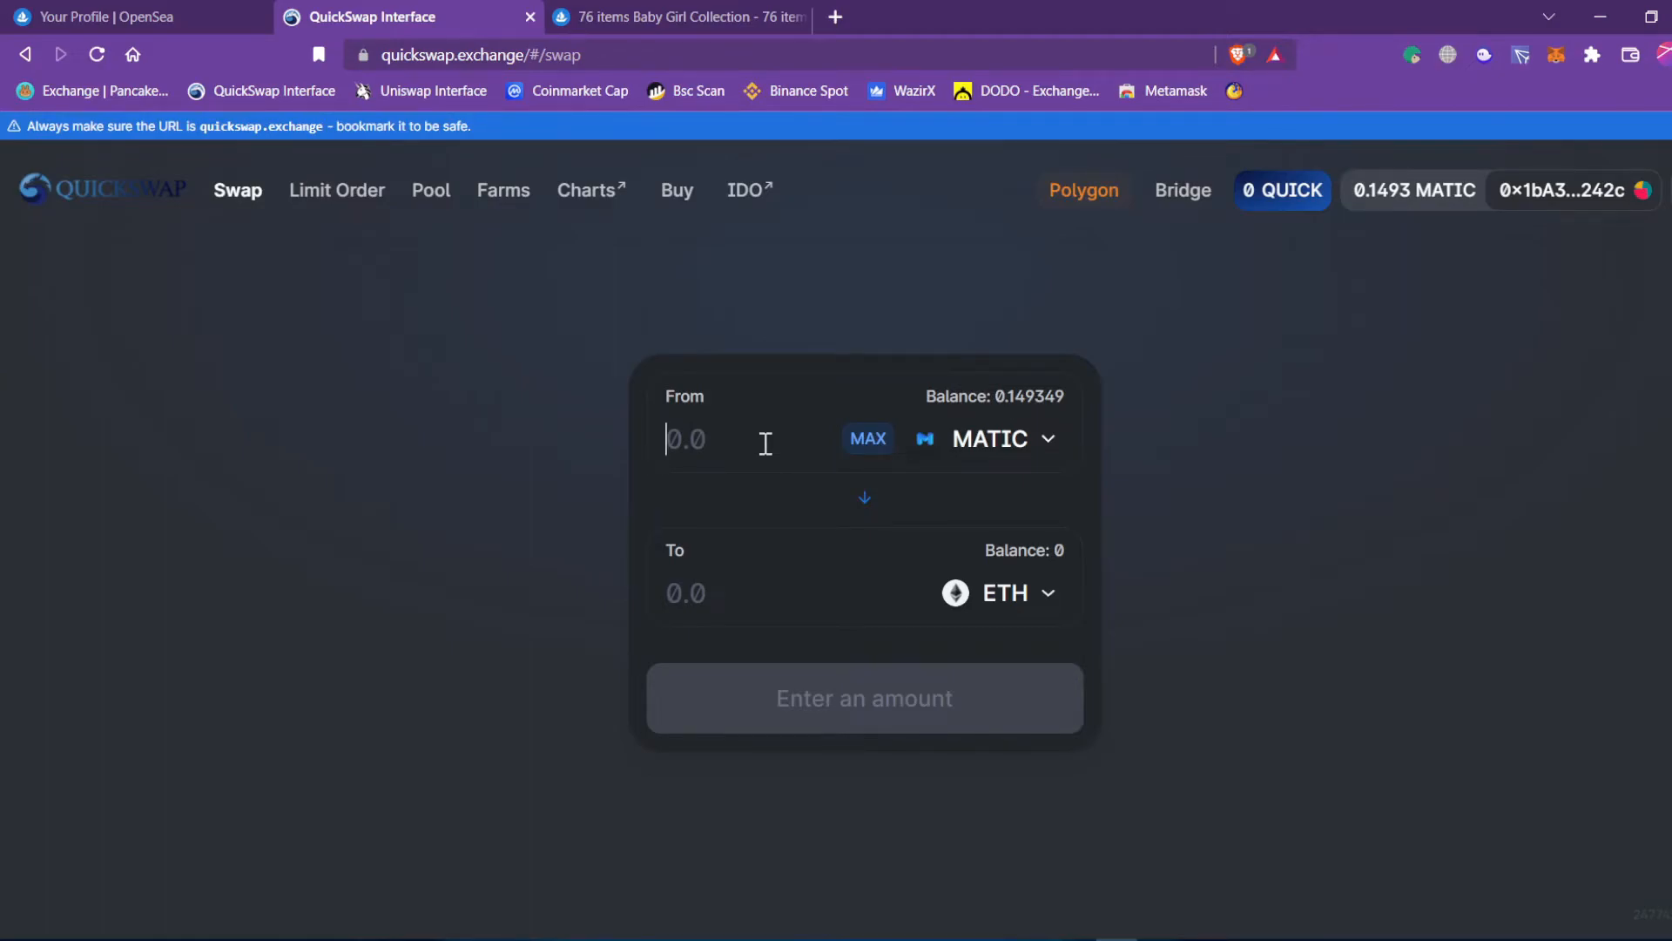
Enter 0.02 MATIC as the swap amount and note the estimated ETH returned.
click(766, 444)
text(0.05)
key(BackSpace)
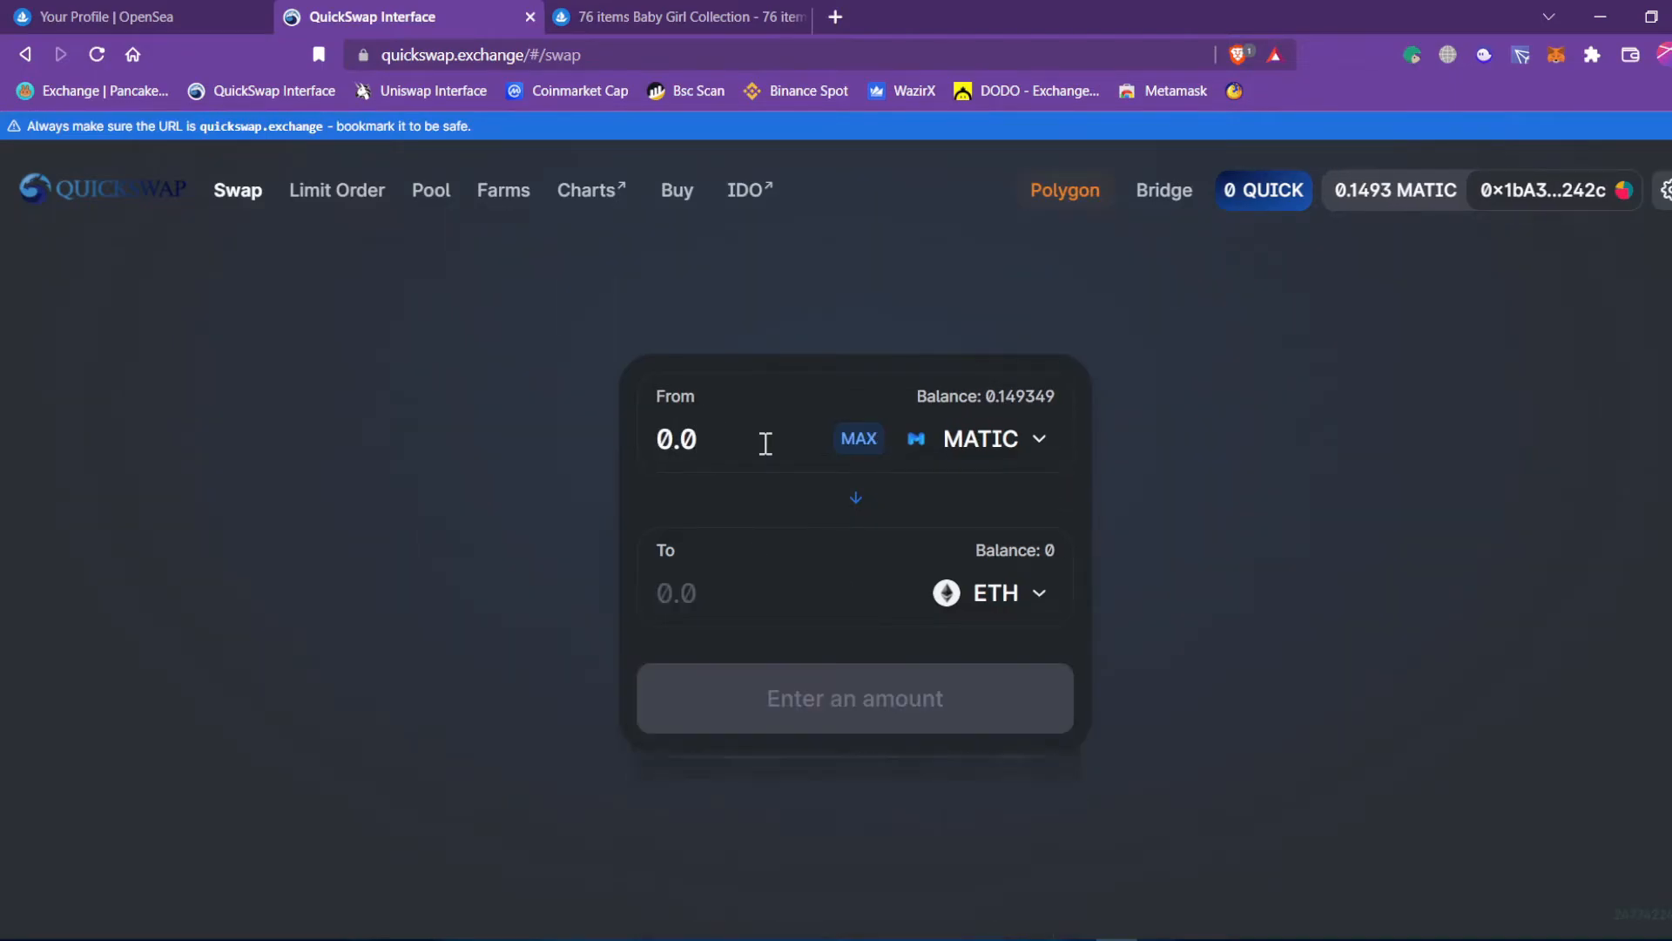
text(2)
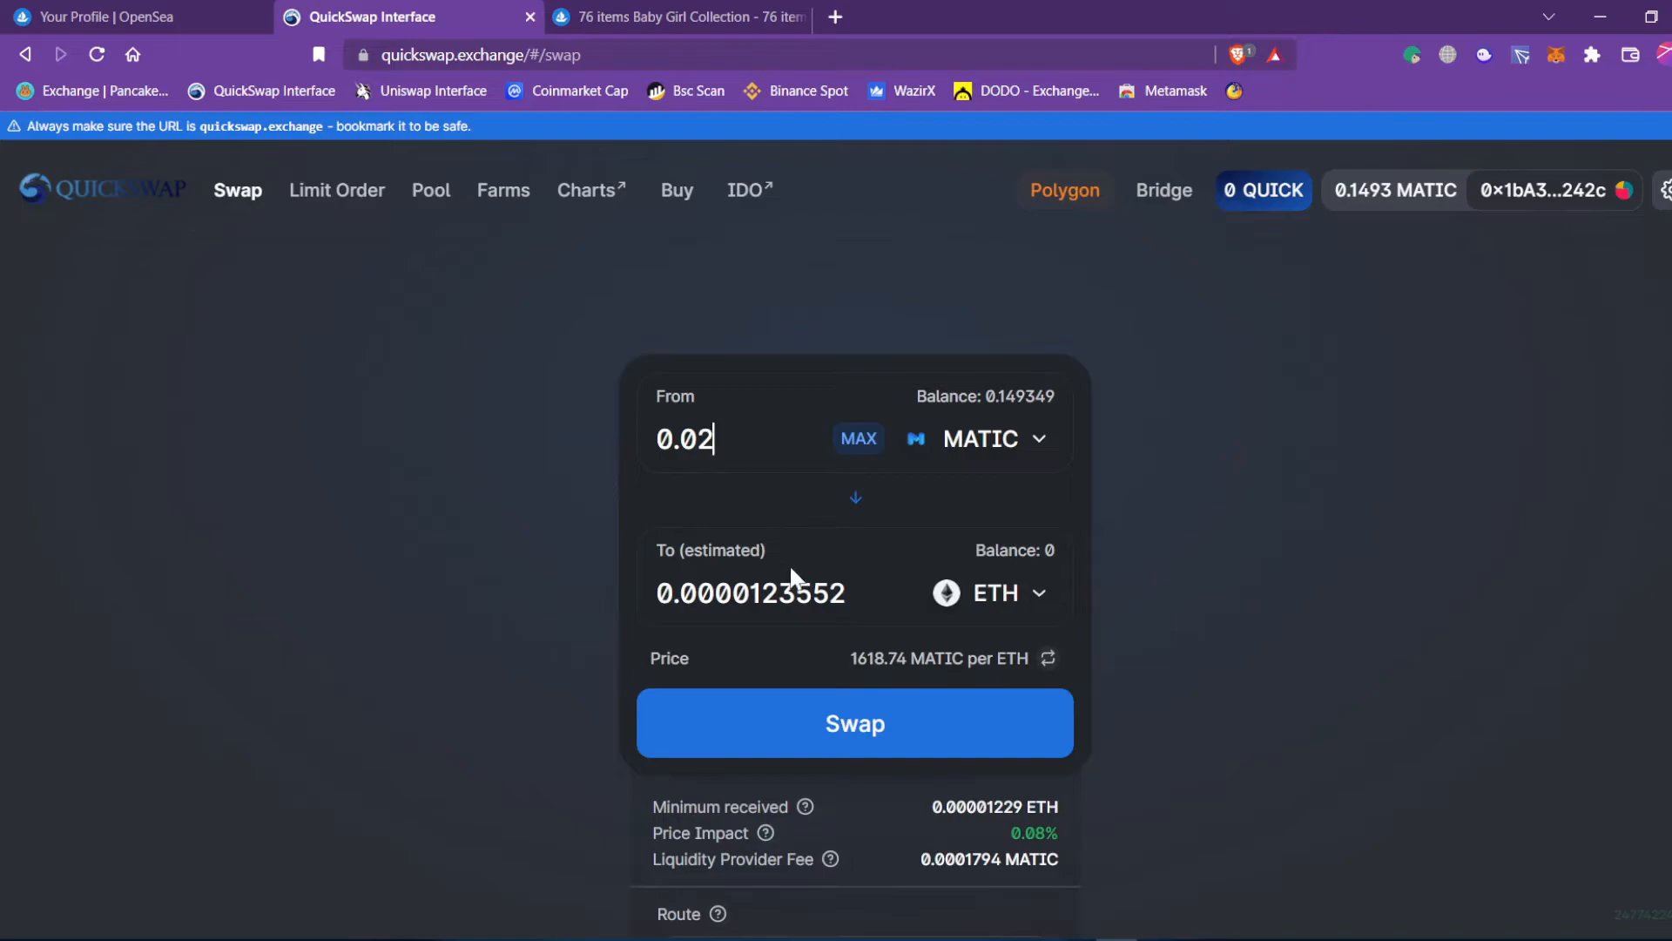
scroll(842, 624, down, 1)
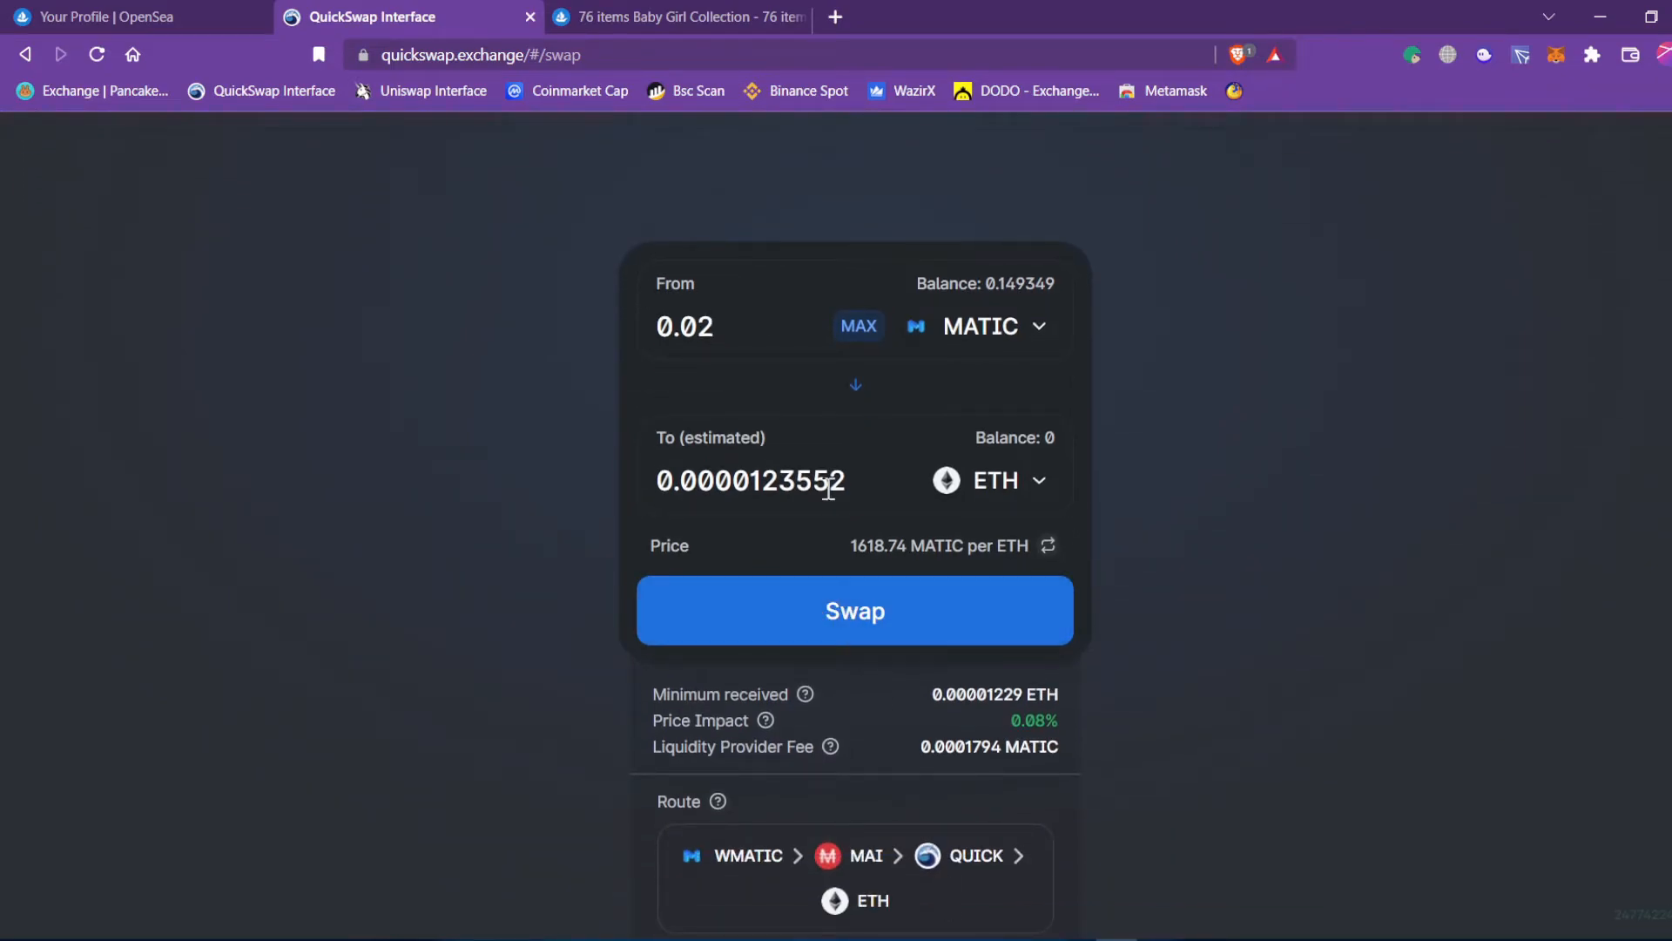
drag(684, 479, 736, 478)
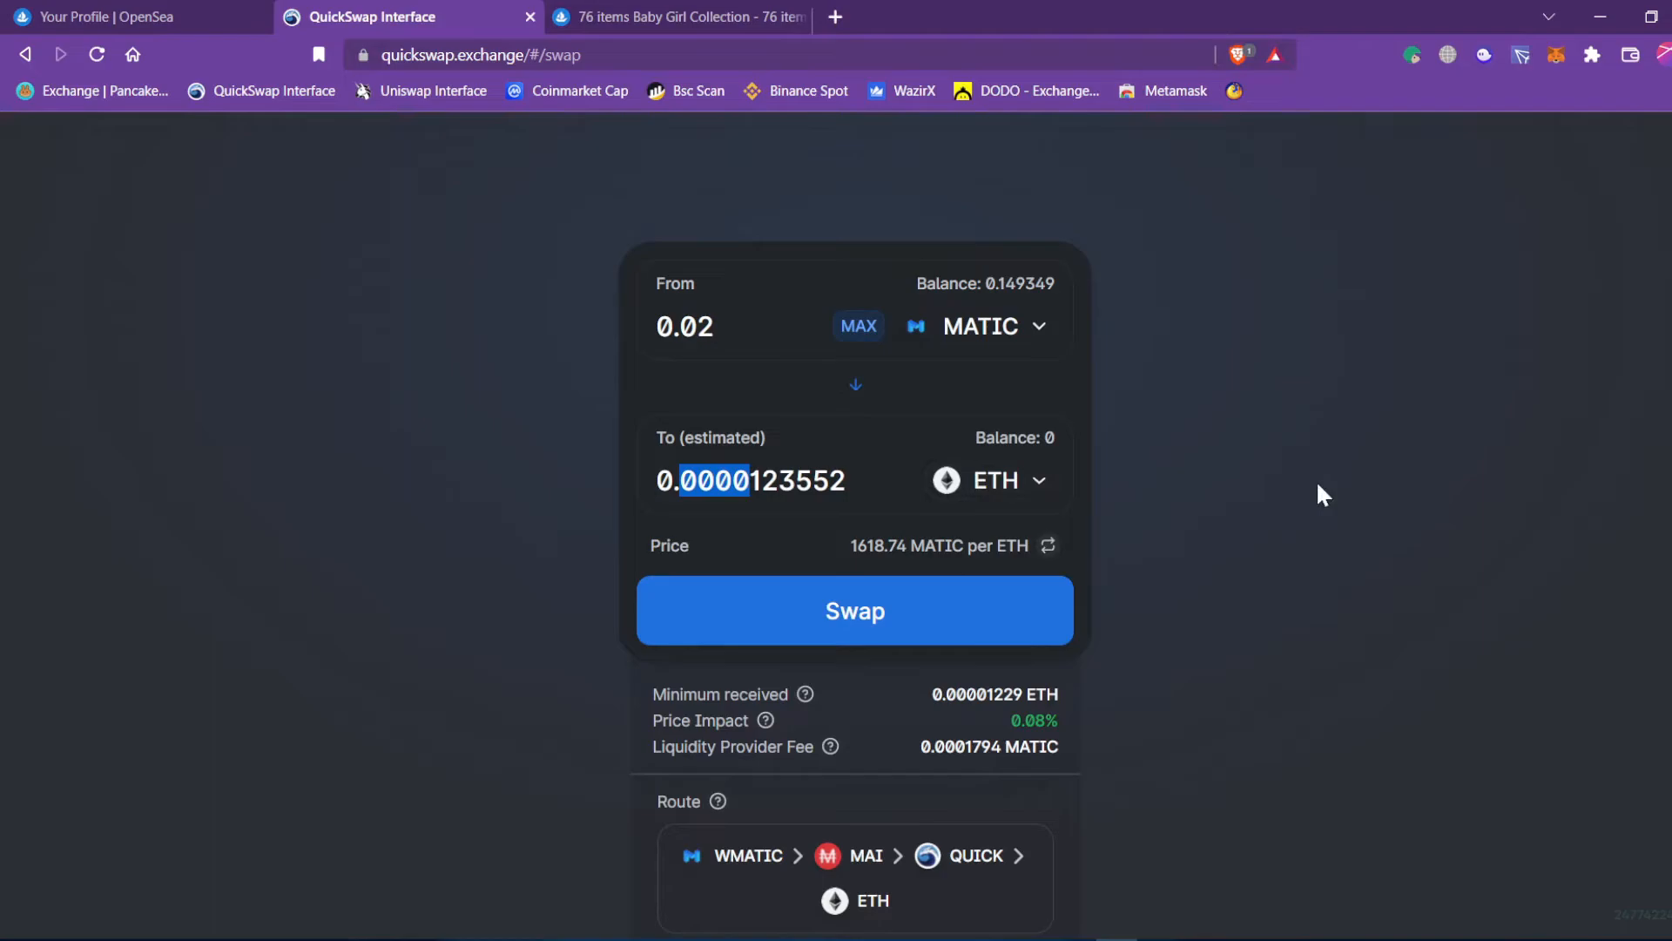
scroll(1298, 505, up, 1)
click(1185, 586)
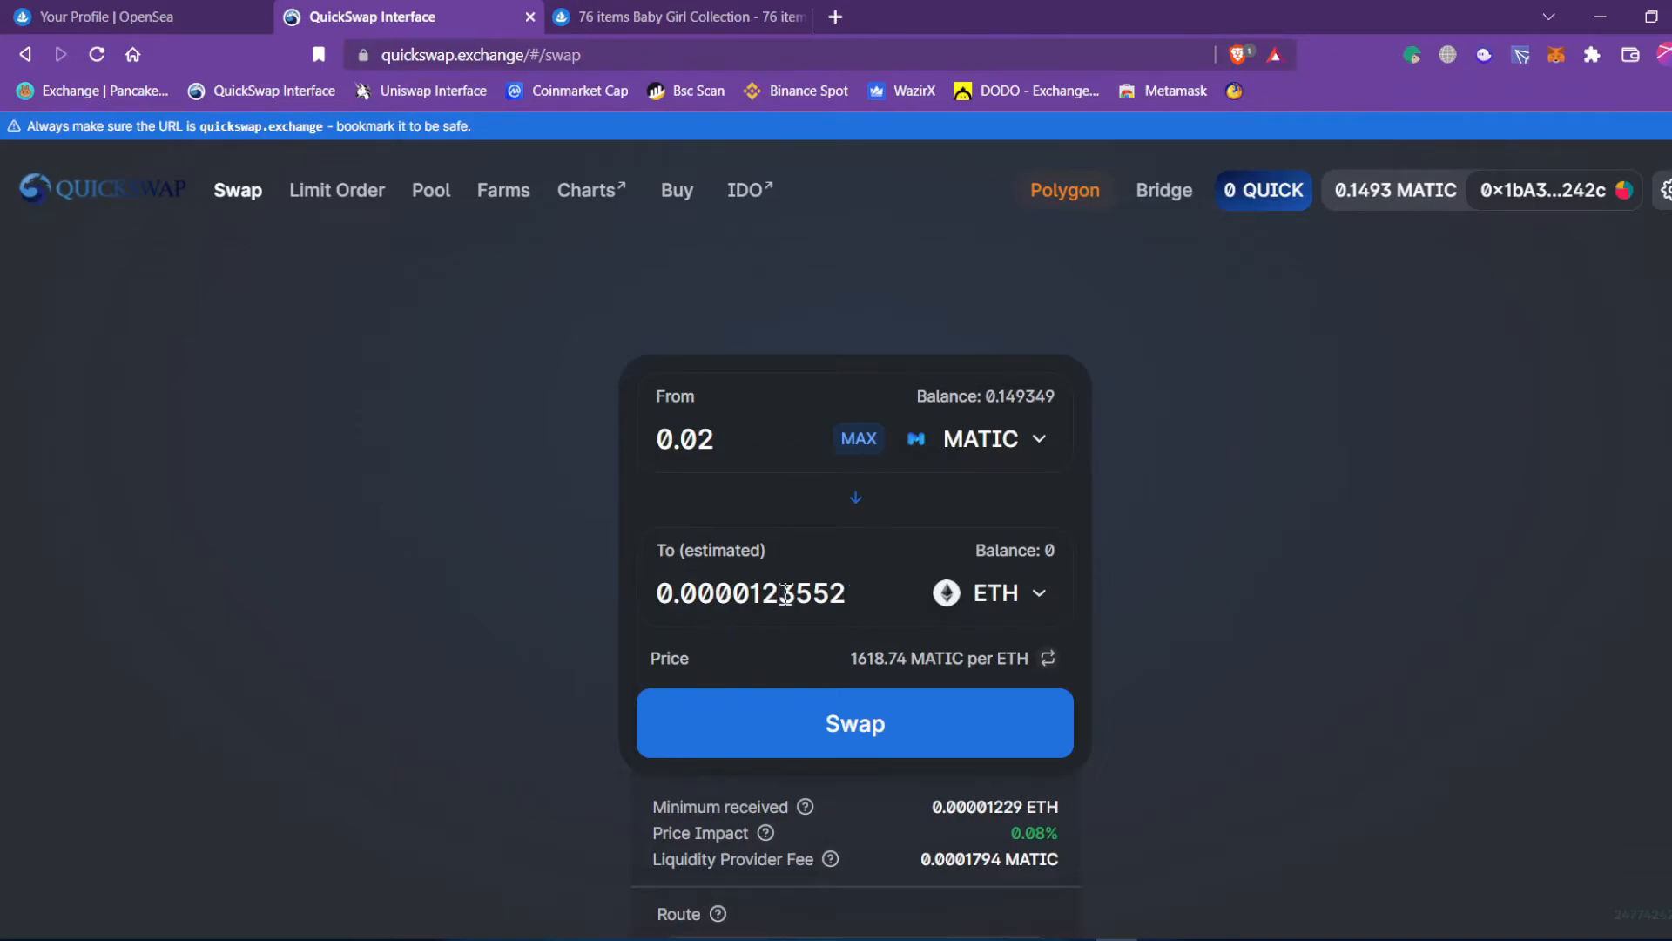
Compare against the NFT's 0.00001 price on OpenSea.
click(662, 16)
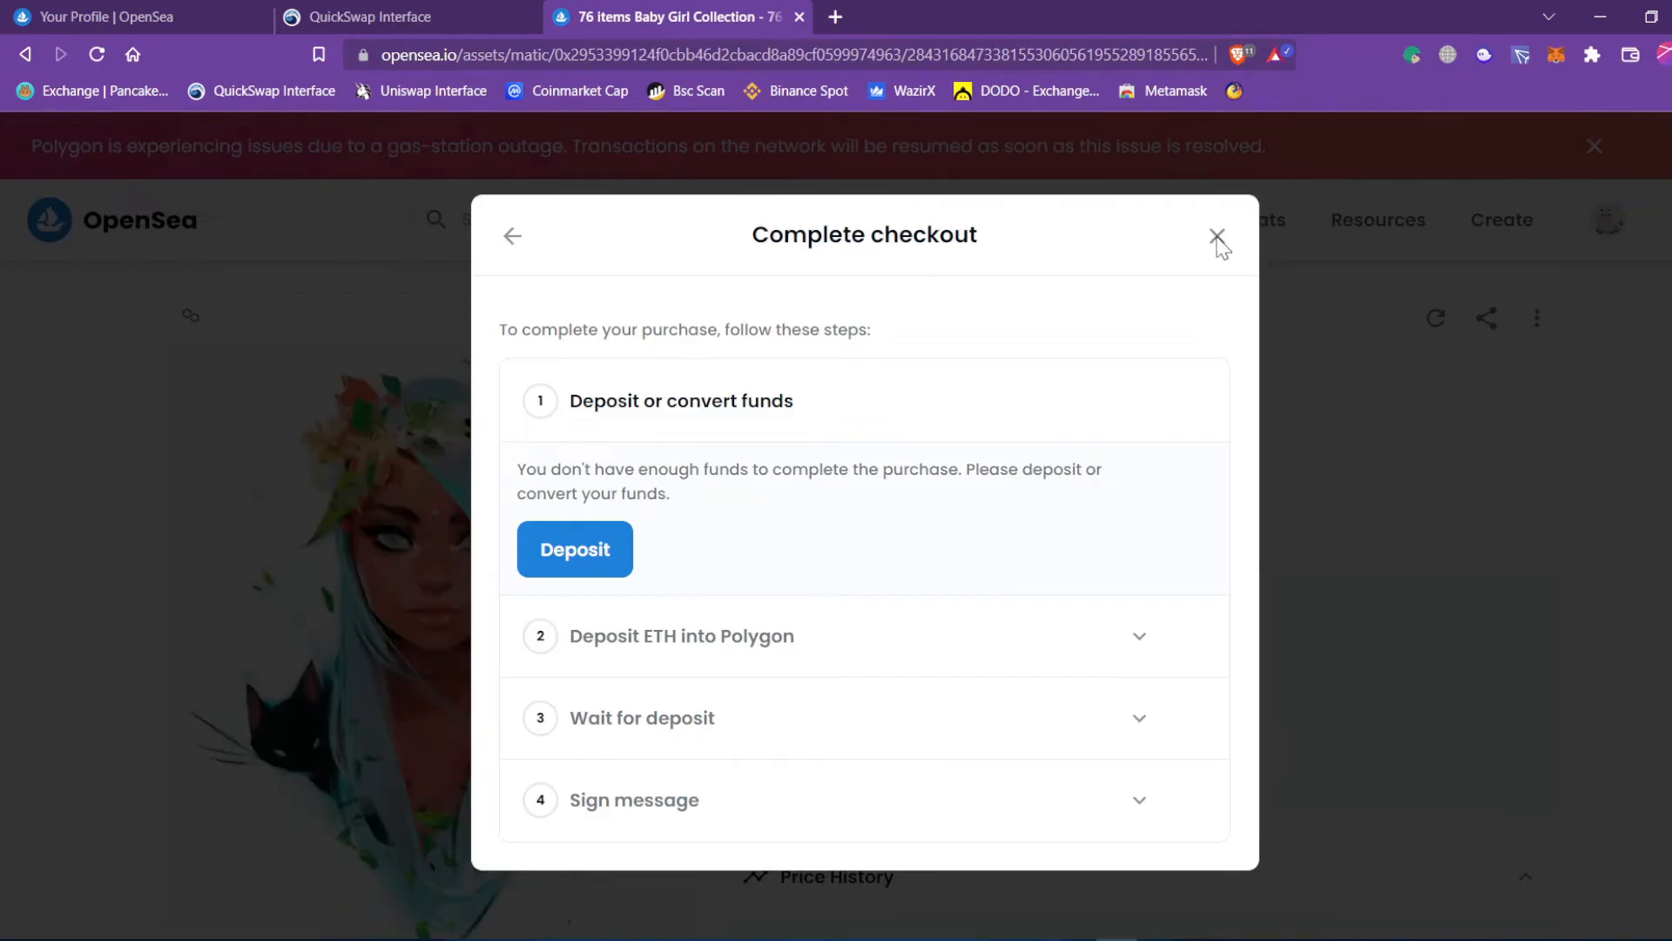
click(1218, 236)
drag(834, 640, 959, 641)
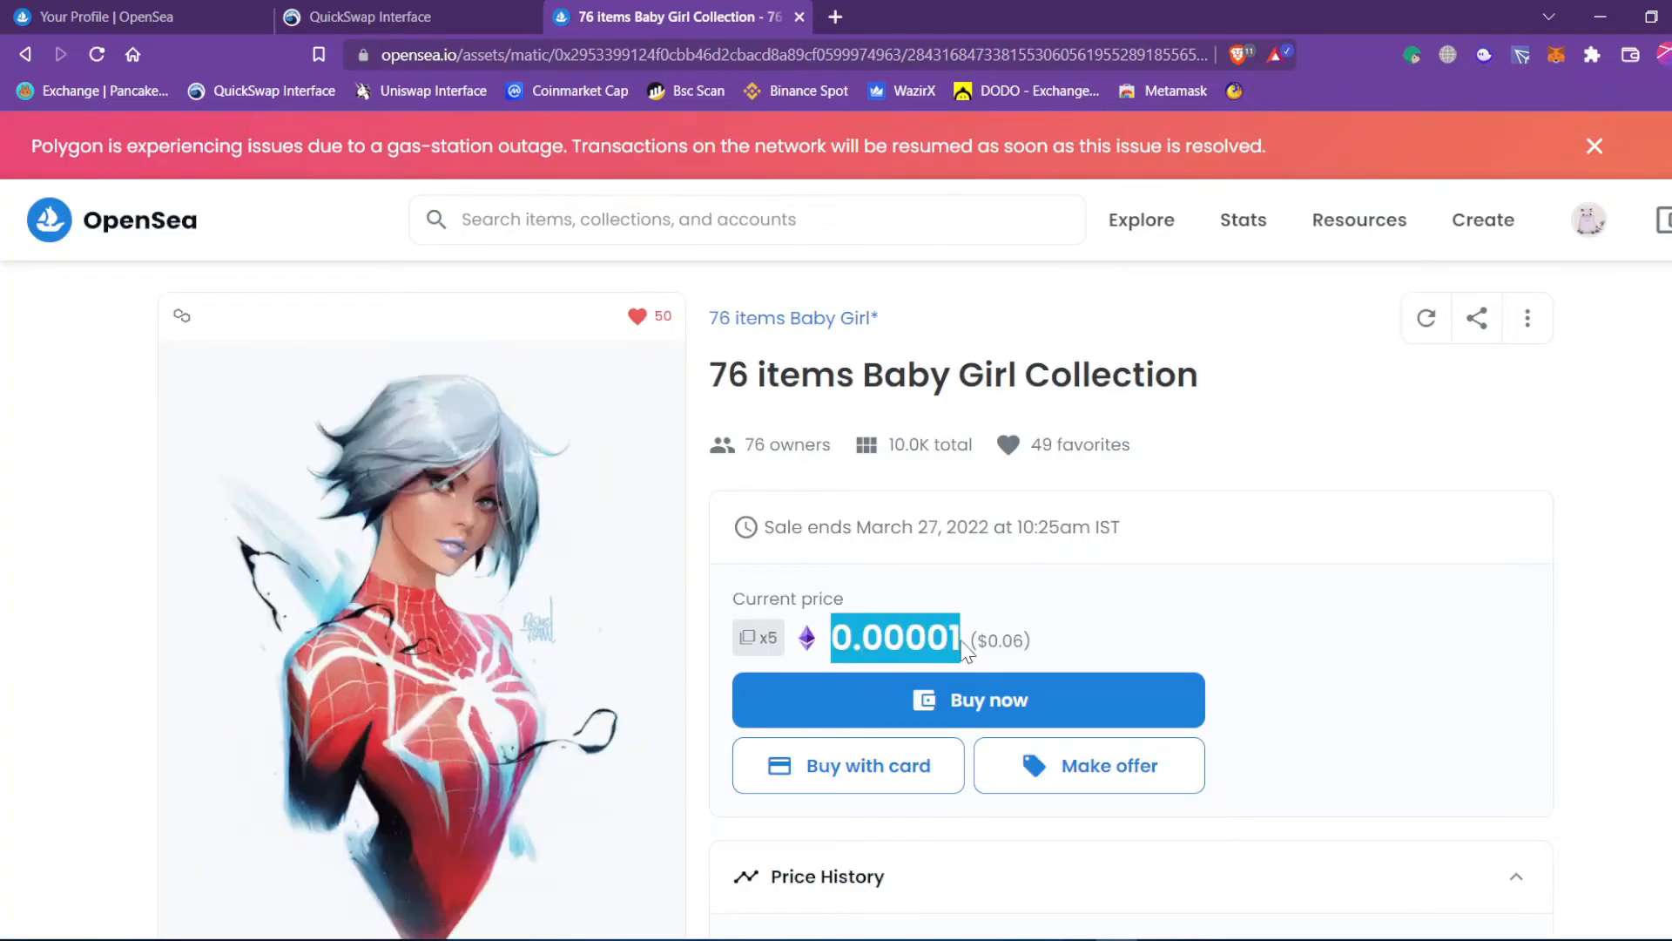
click(388, 17)
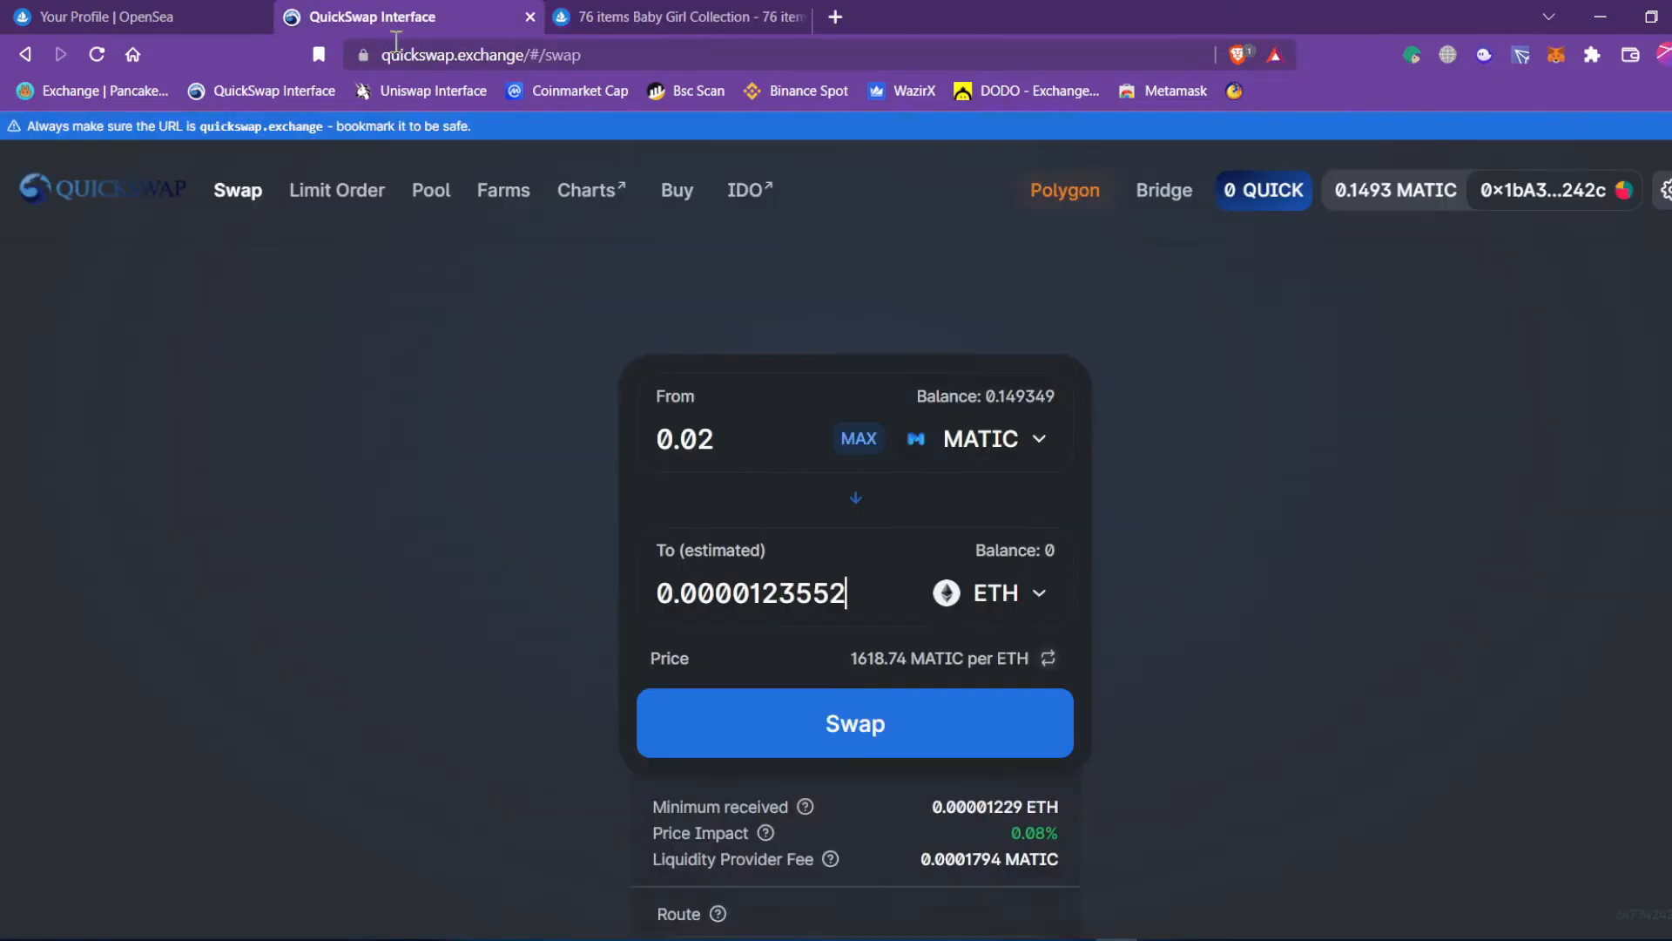
Raise the amount to 0.04 MATIC and review the WMATIC-to-ETH route and 0.0000247176 ETH estimate.
click(737, 439)
key(BackSpace)
text(3)
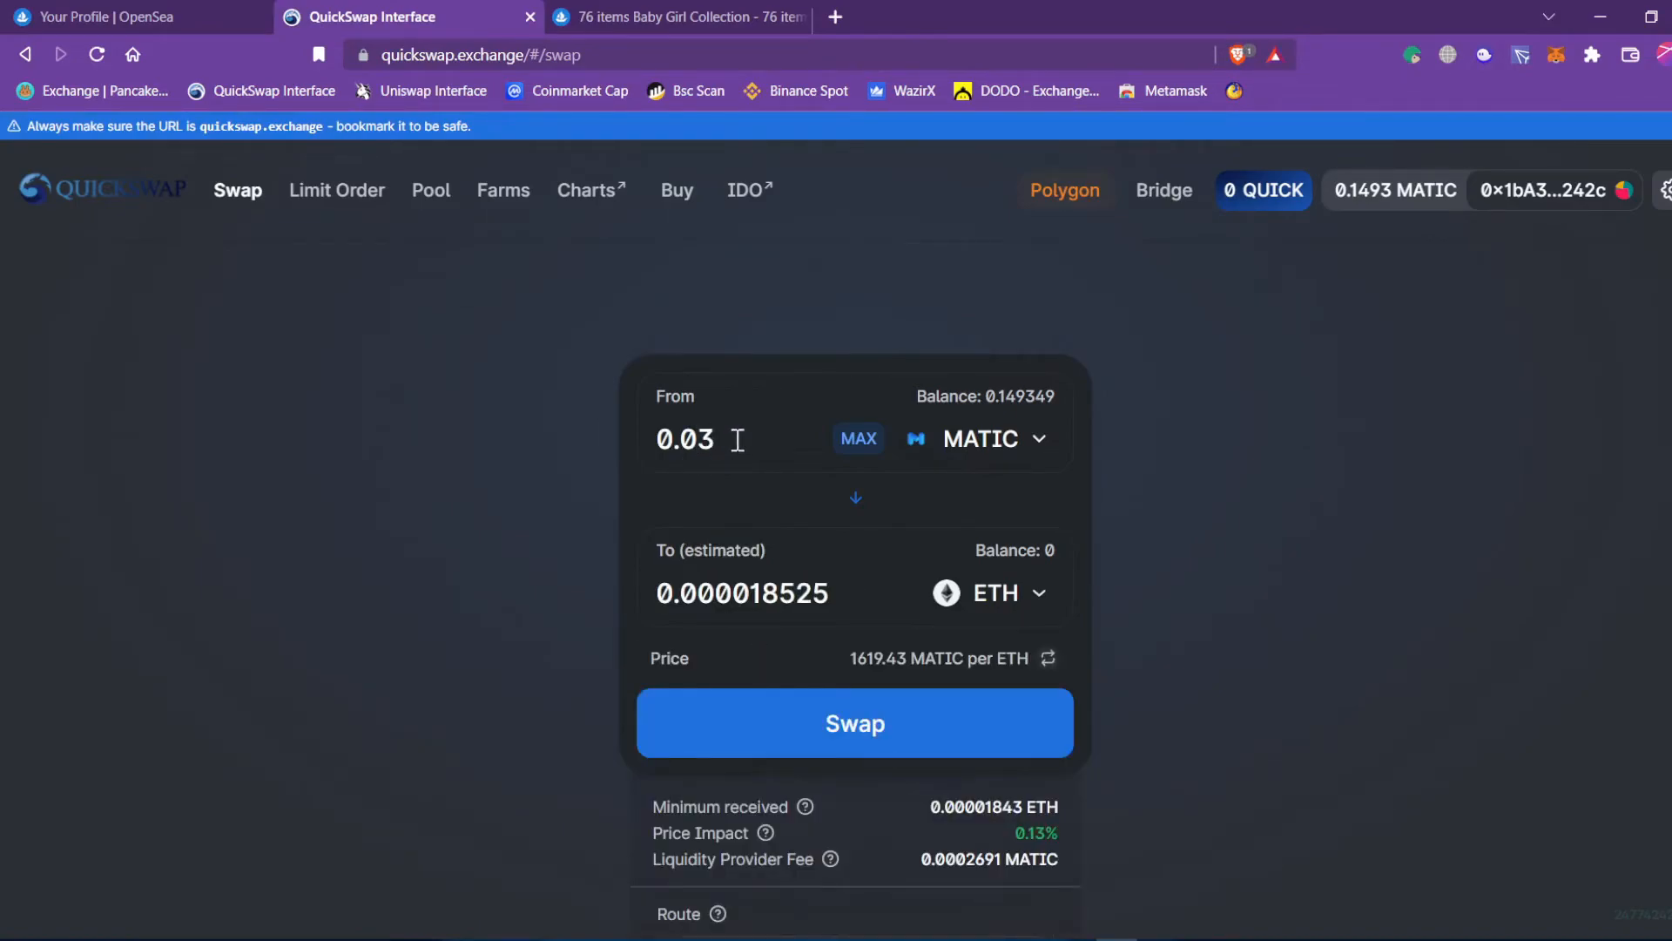
key(BackSpace)
text(4)
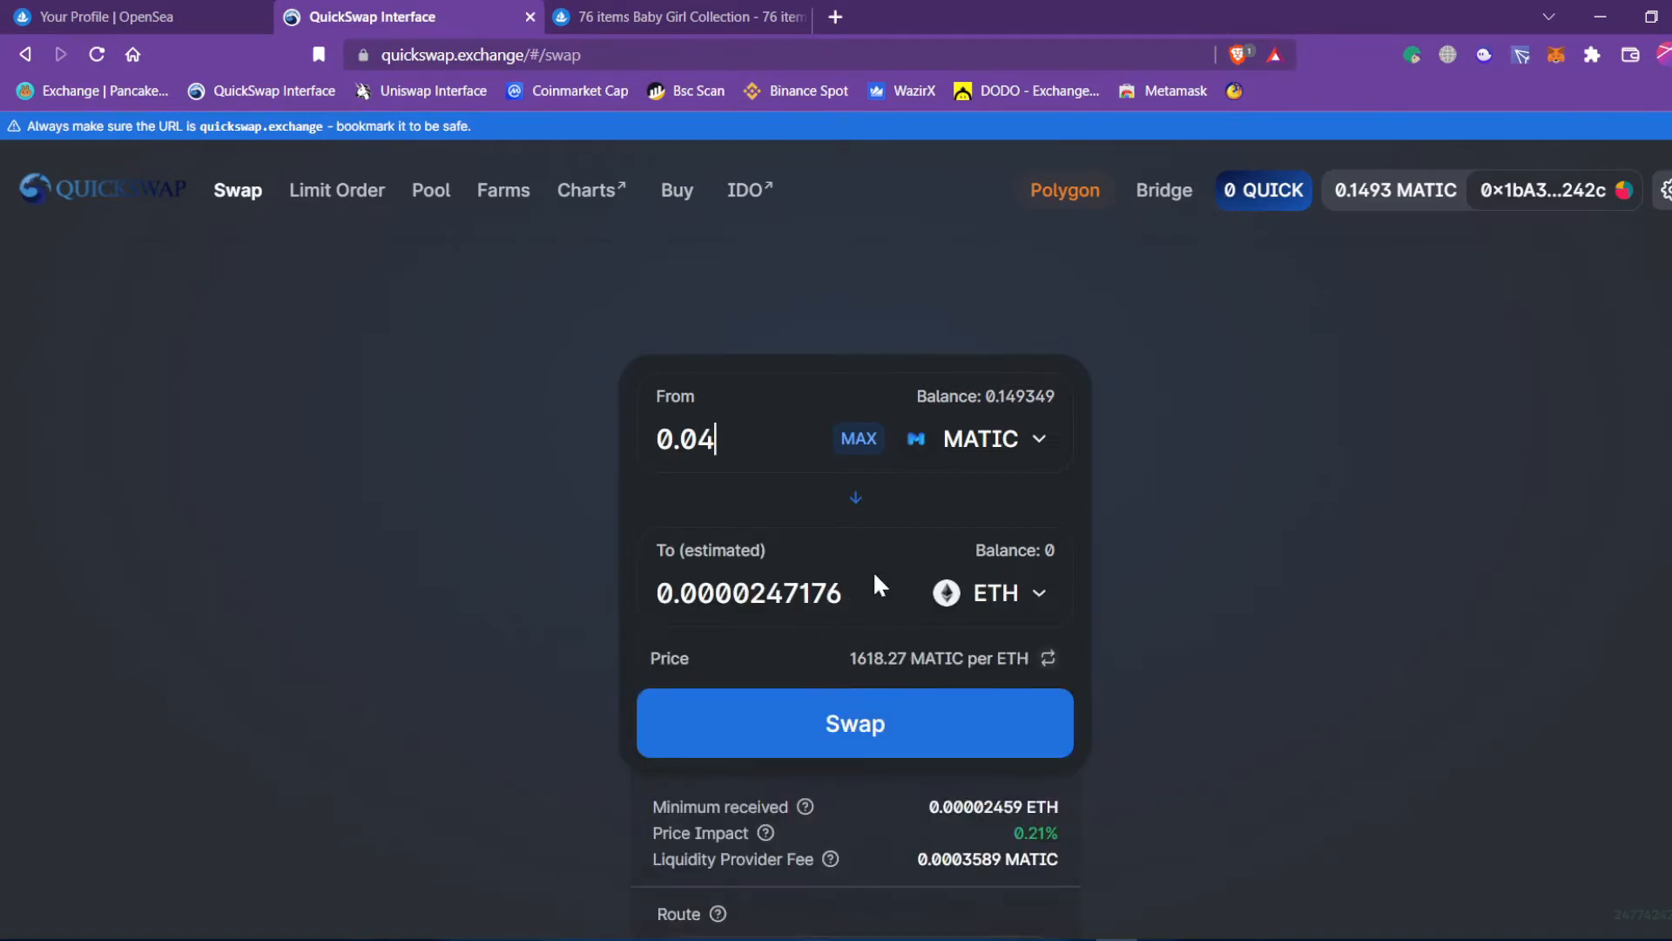
scroll(876, 575, down, 3)
drag(717, 749, 1012, 747)
drag(859, 788, 892, 788)
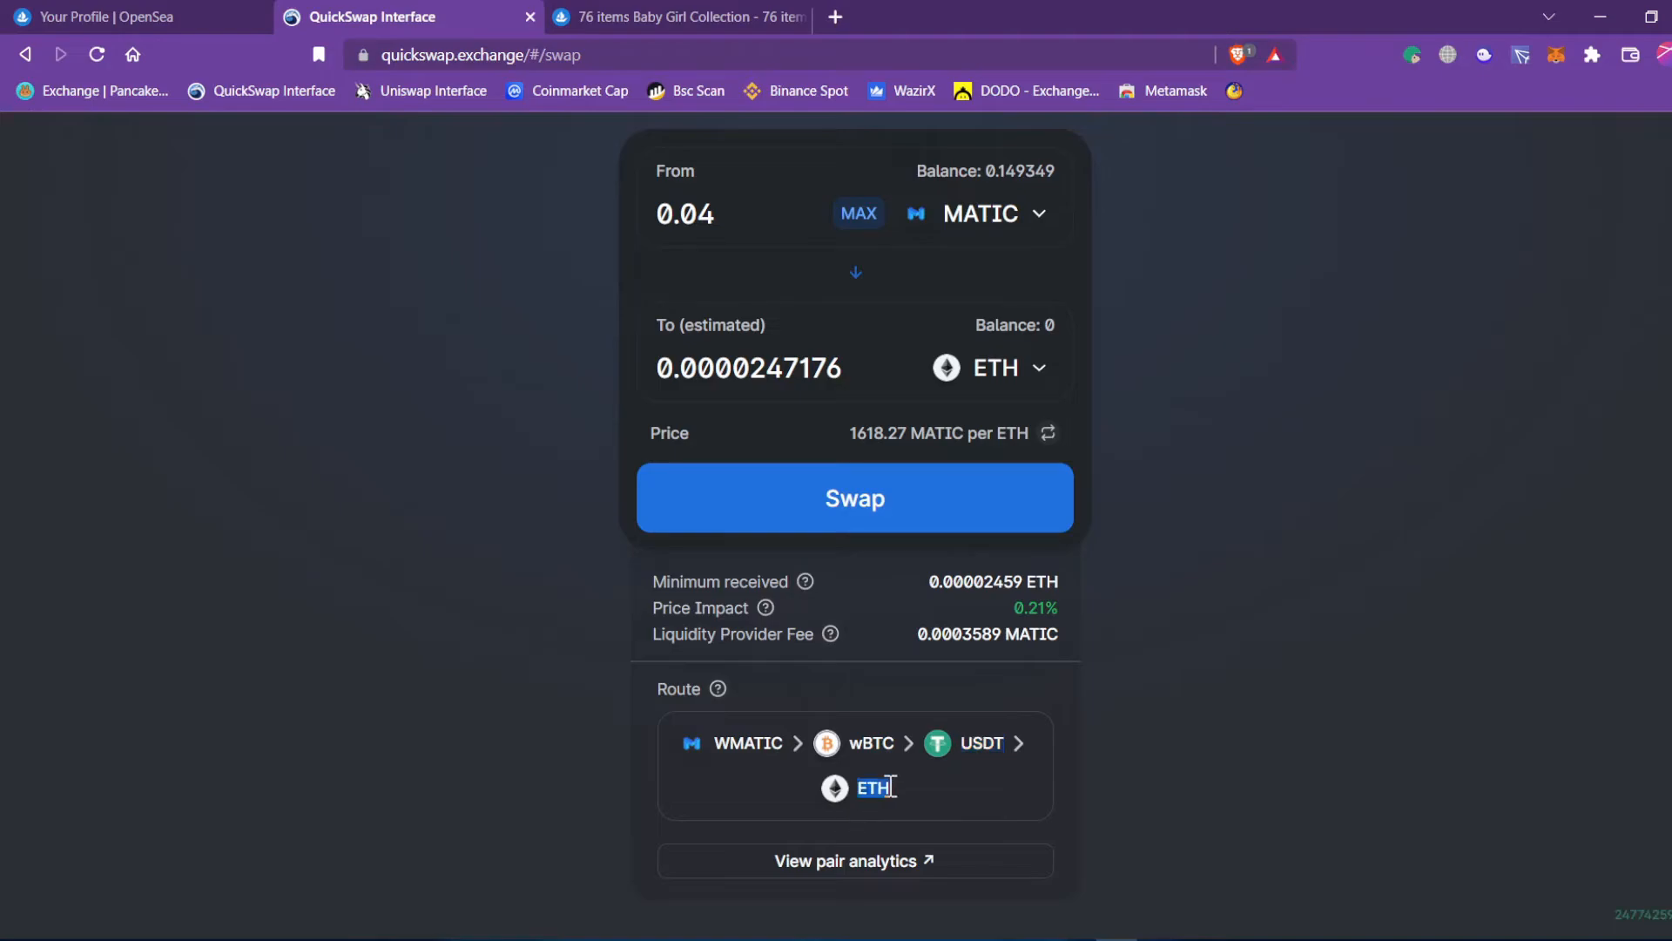
click(1179, 694)
scroll(877, 758, up, 2)
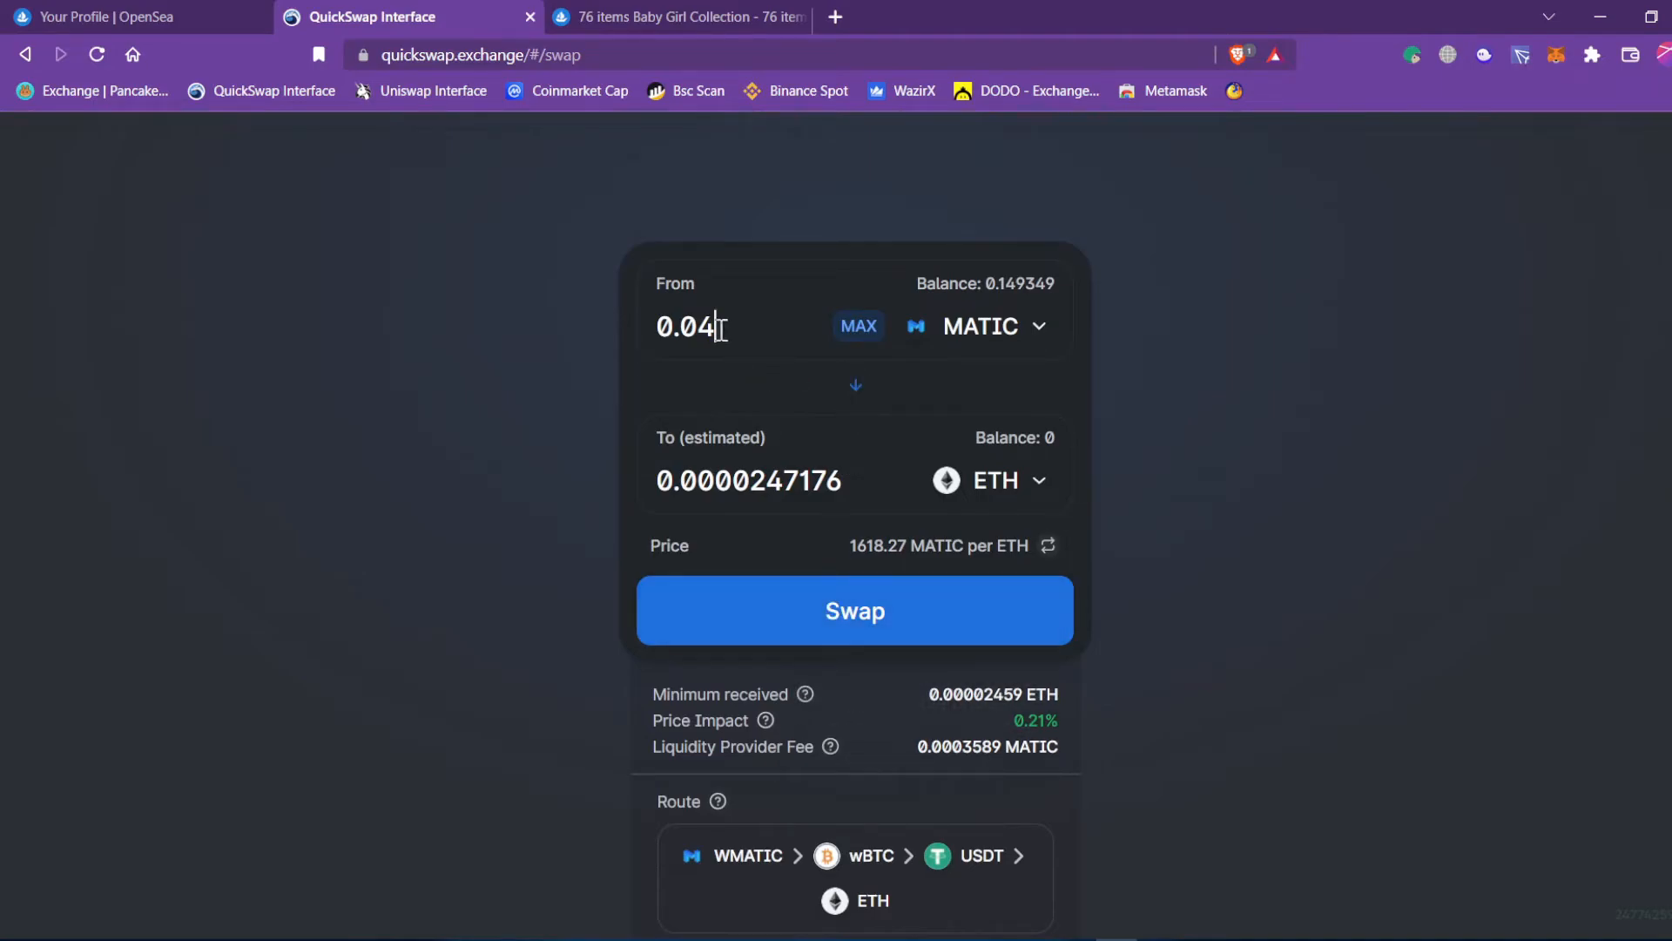
drag(727, 329, 655, 340)
drag(843, 481, 641, 463)
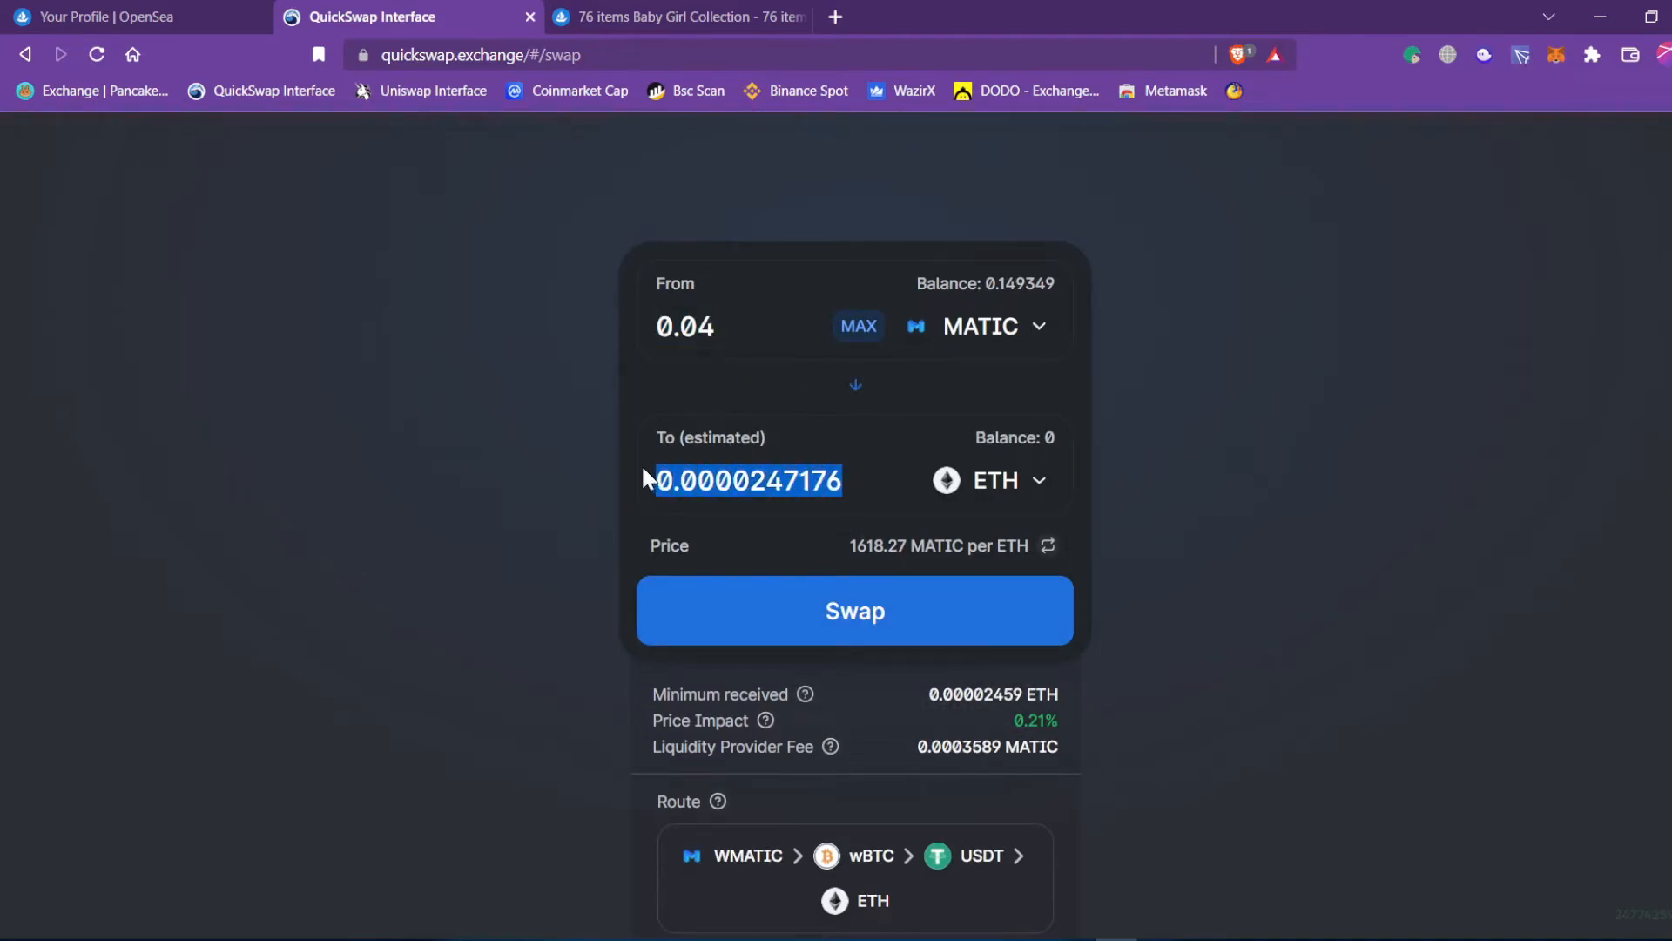
Confirm the 0.04 MATIC-to-ETH swap and approve it in MetaMask at about 0.0521 MATIC total.
click(809, 646)
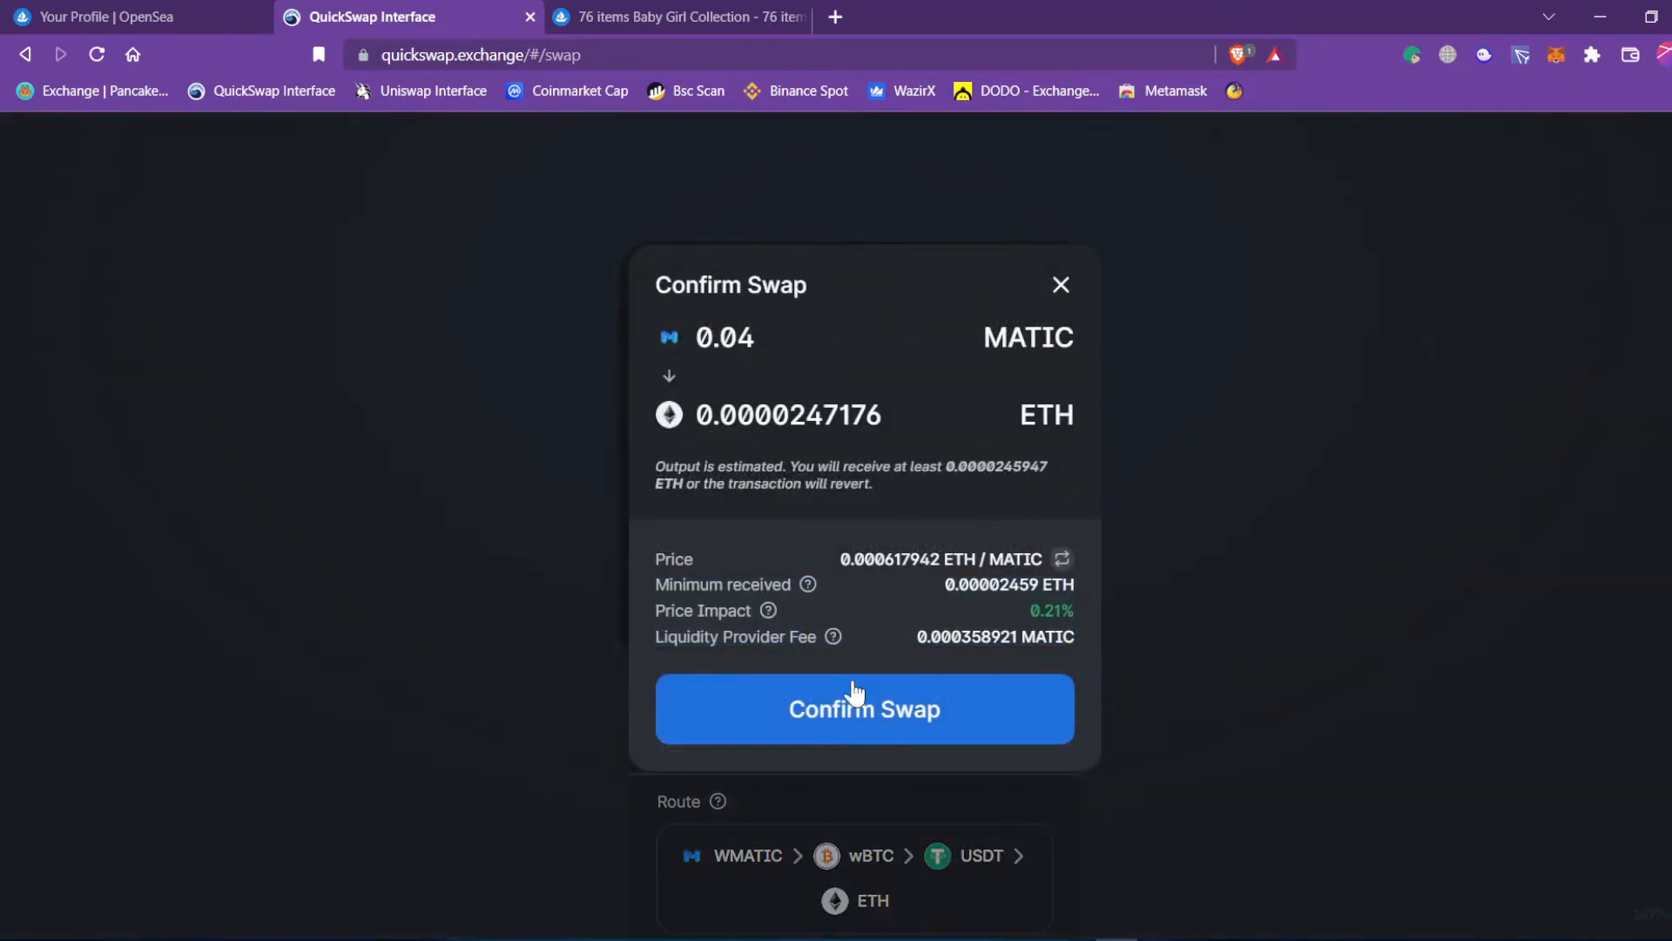
click(874, 710)
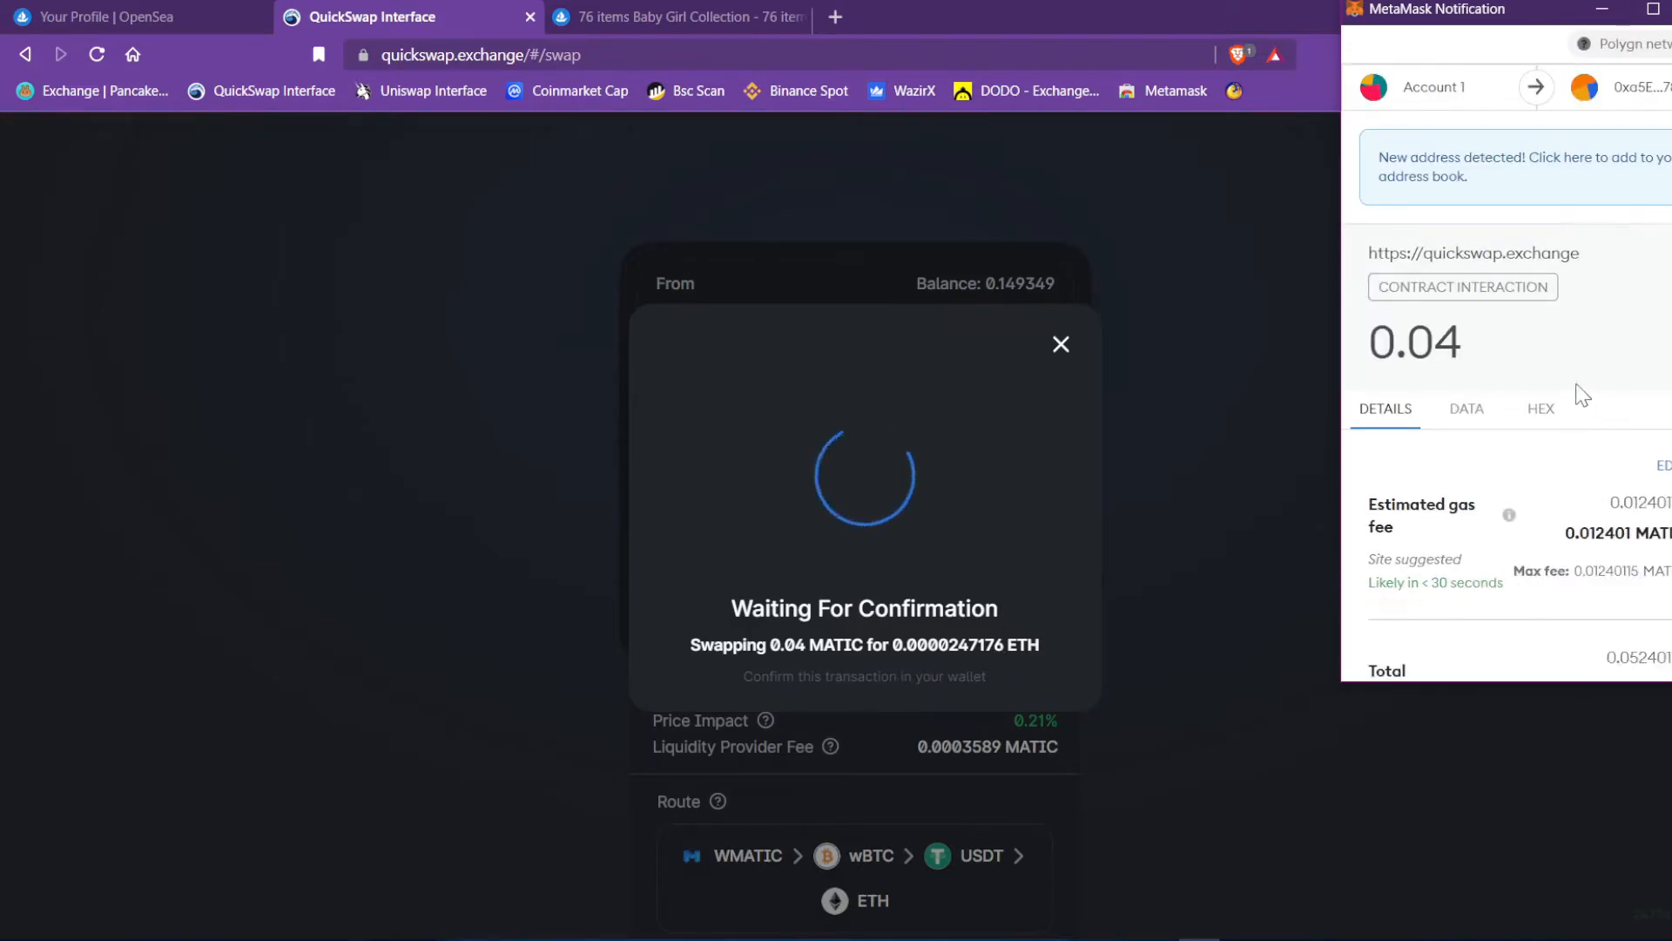
scroll(1602, 285, down, 2)
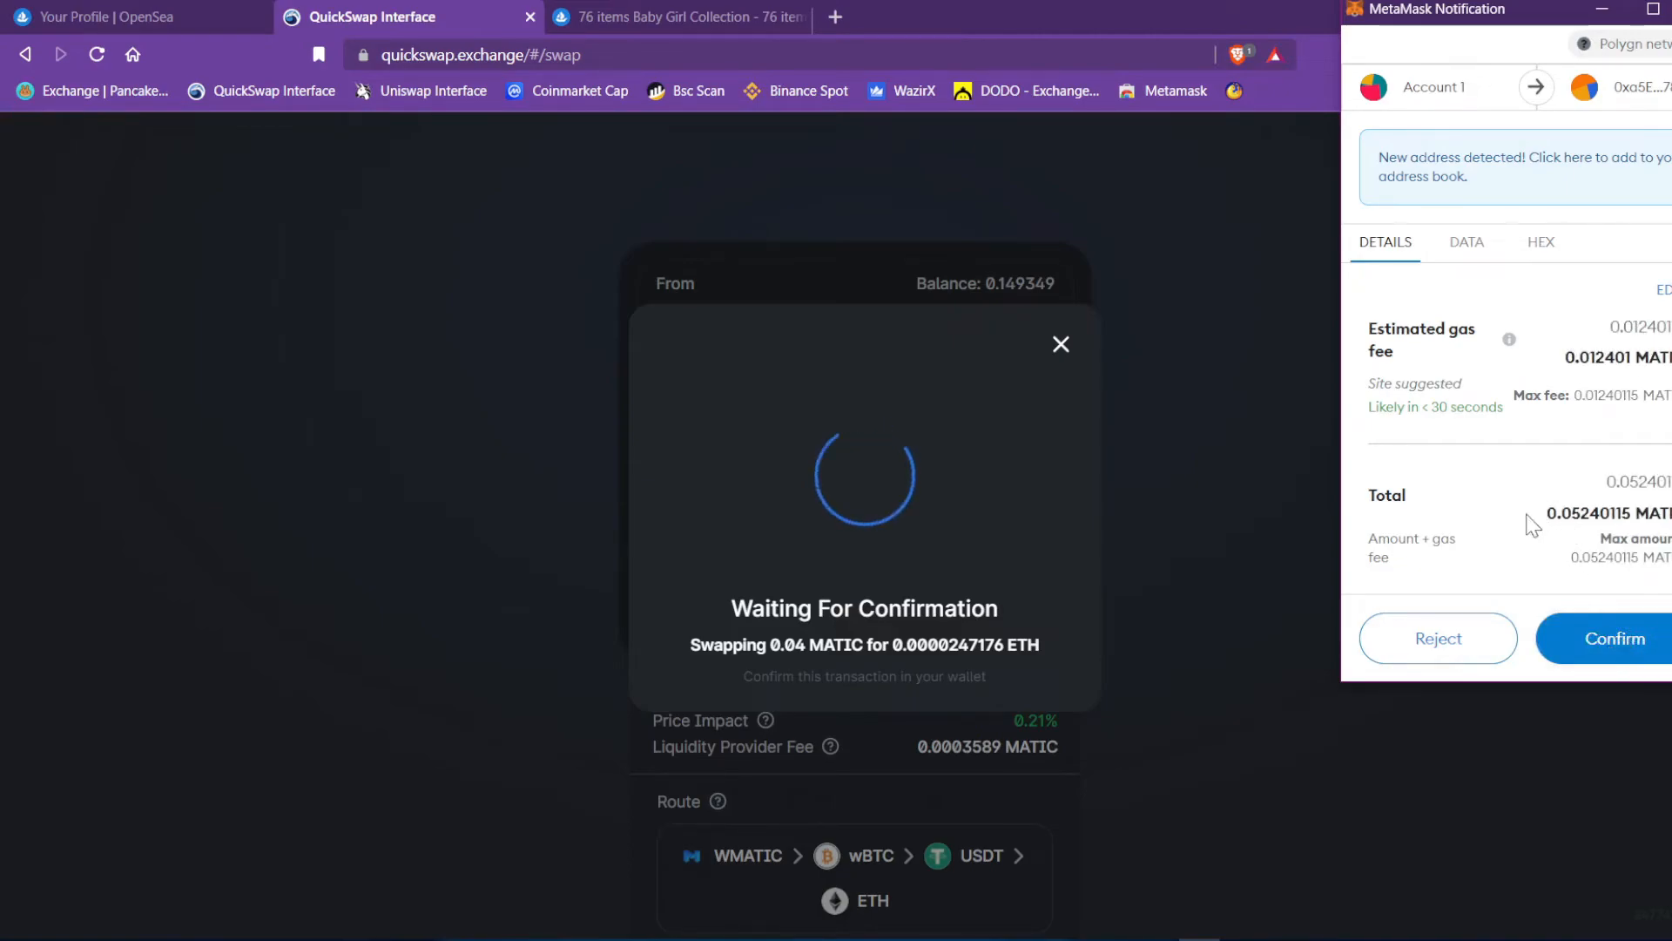
double_click(1615, 478)
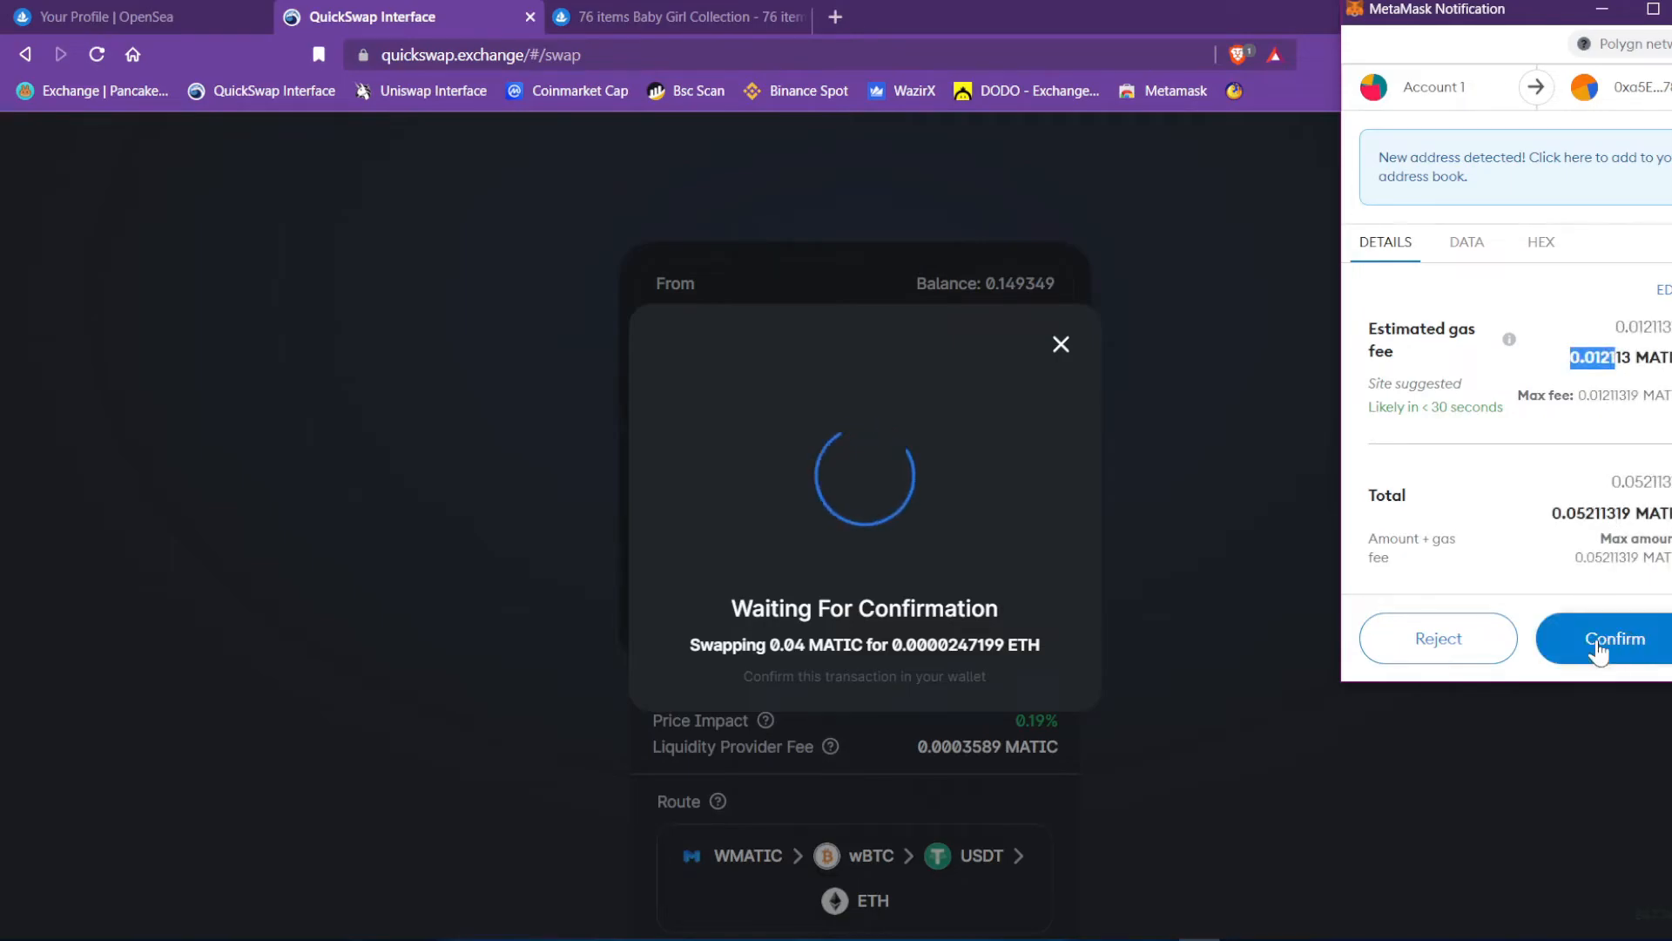
click(1598, 644)
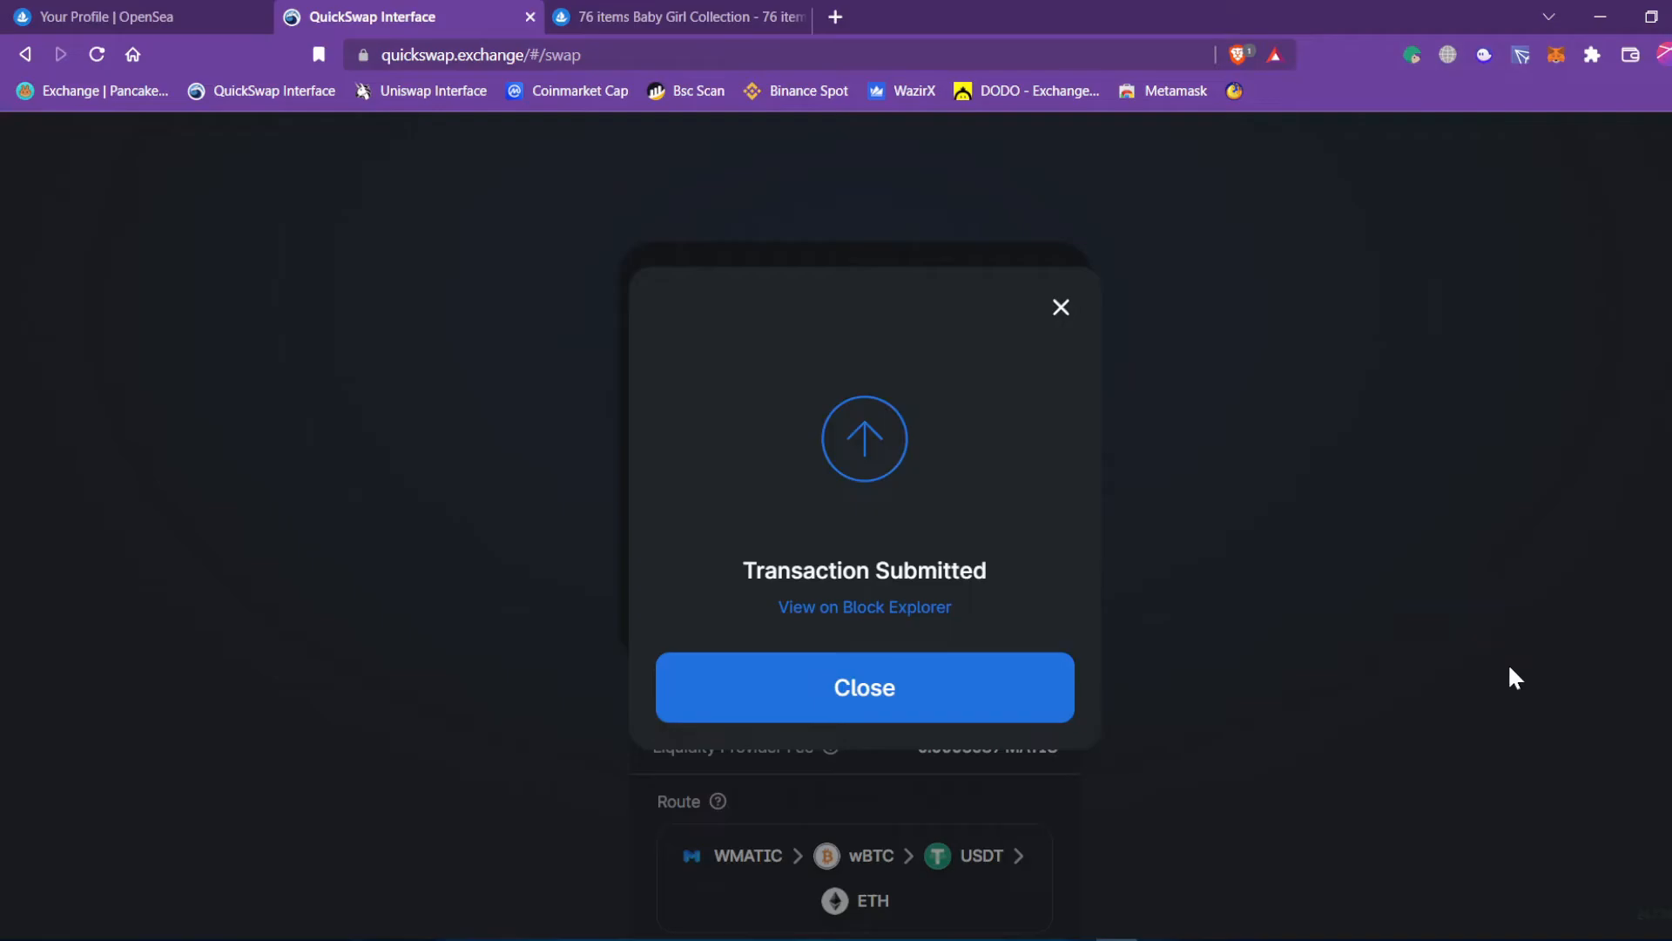
Check the swapped ETH in MetaMask's assets, alongside the remaining 0.1022 MATIC.
click(883, 609)
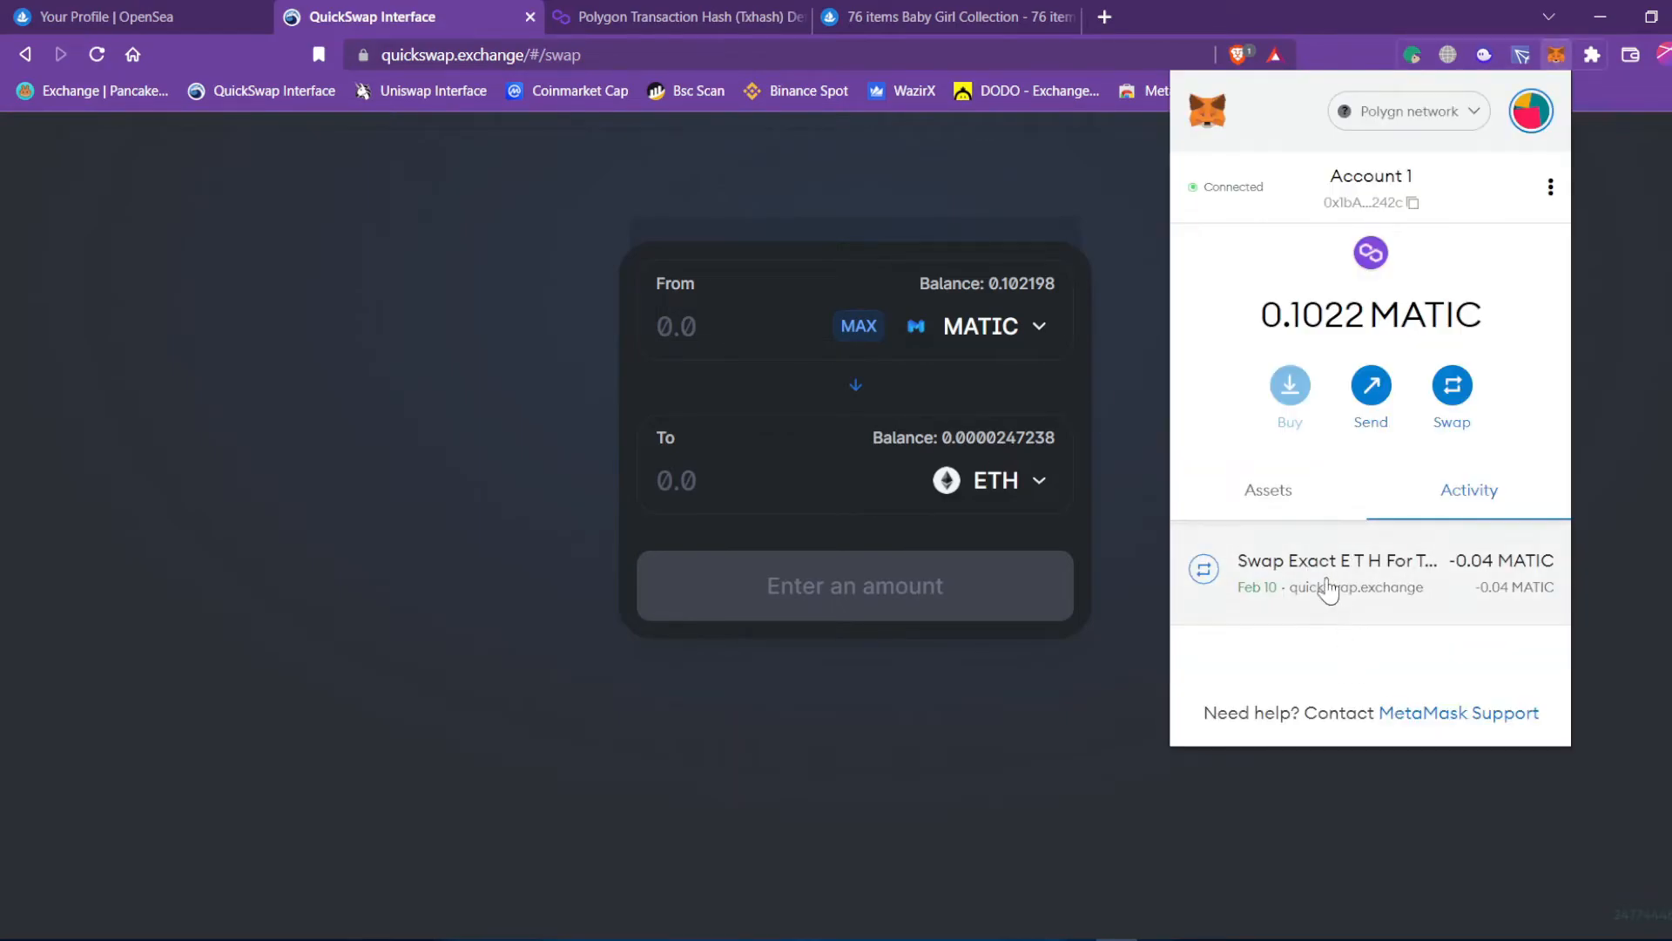
click(1268, 495)
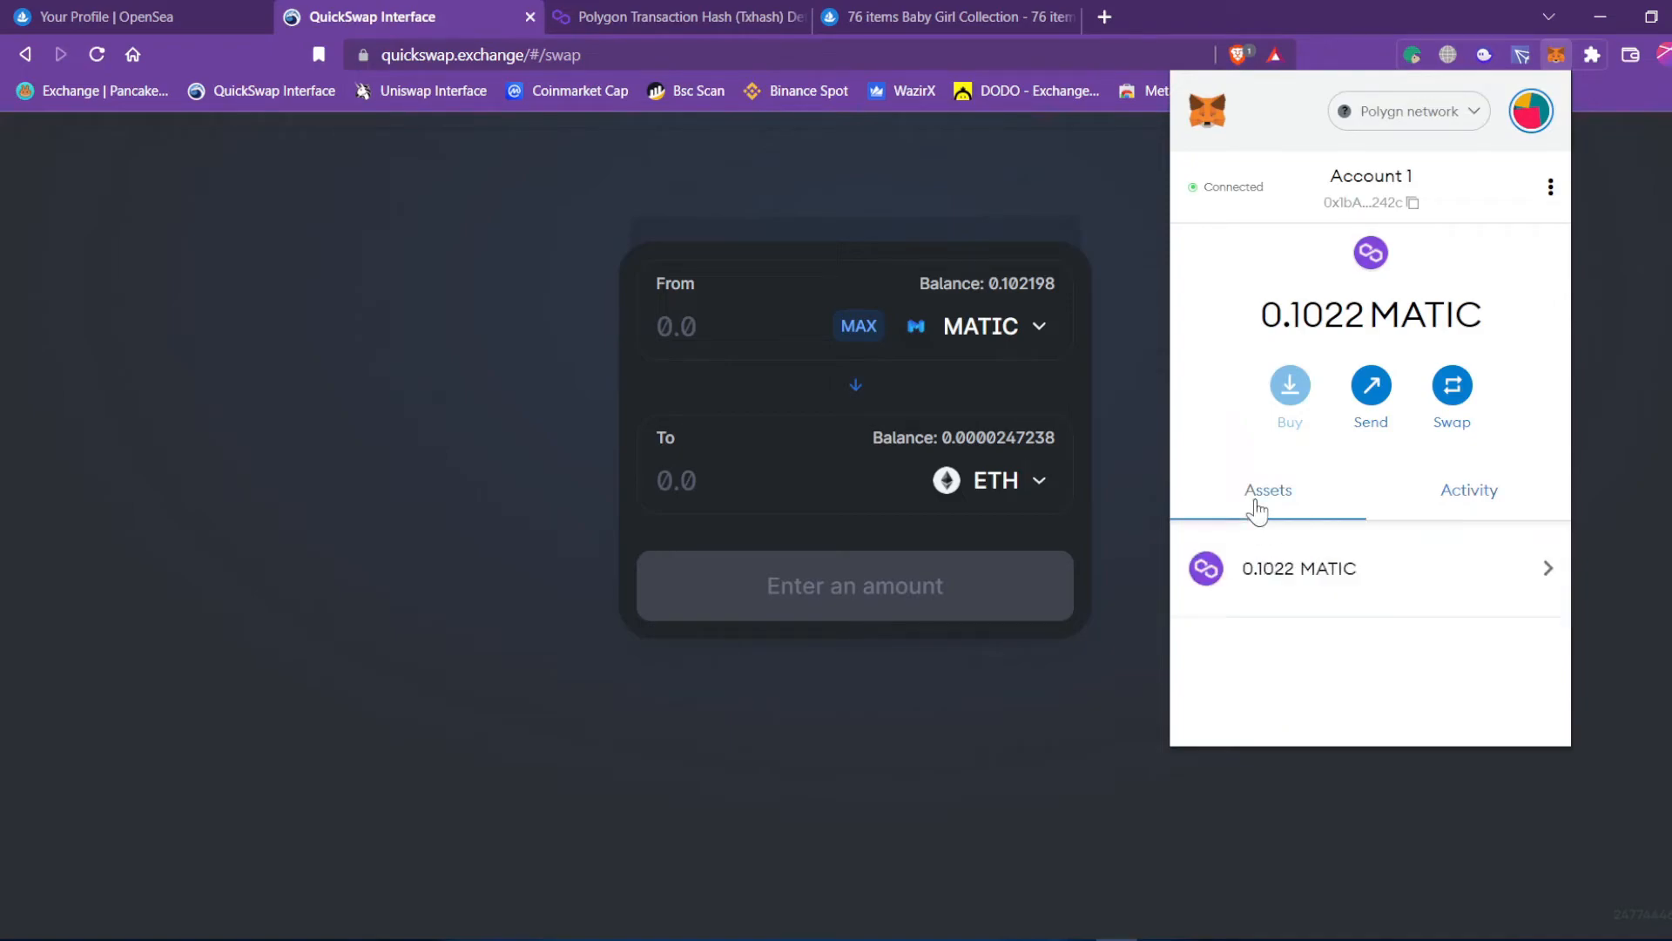
scroll(1346, 599, down, 1)
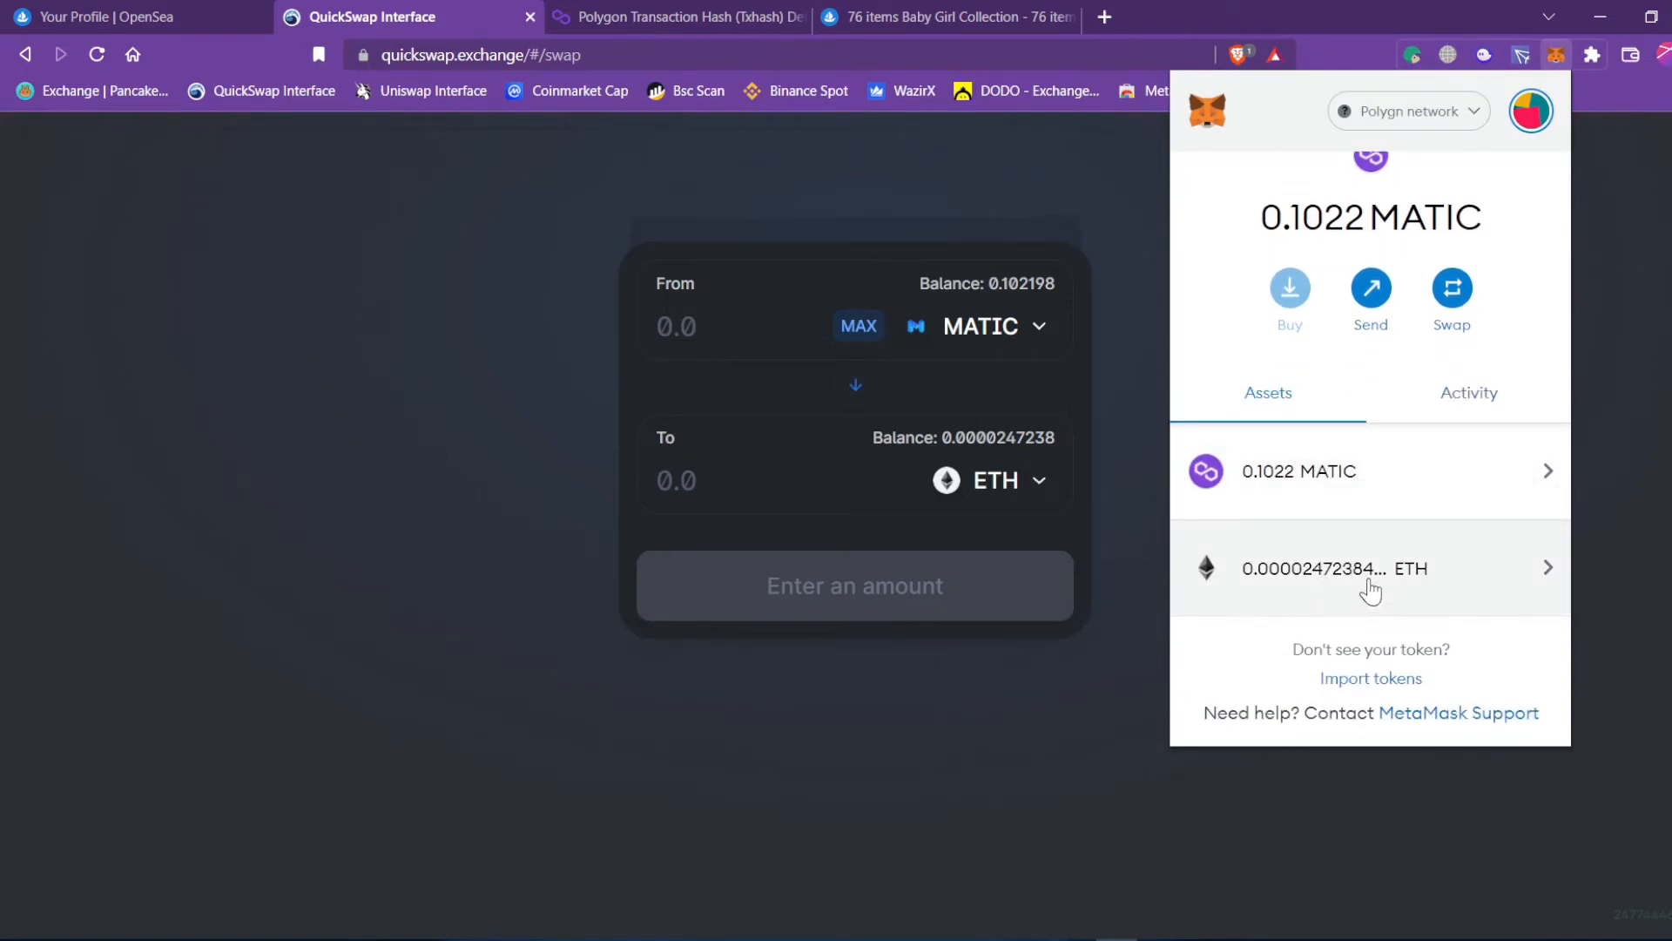
click(1370, 591)
click(1201, 188)
click(1019, 843)
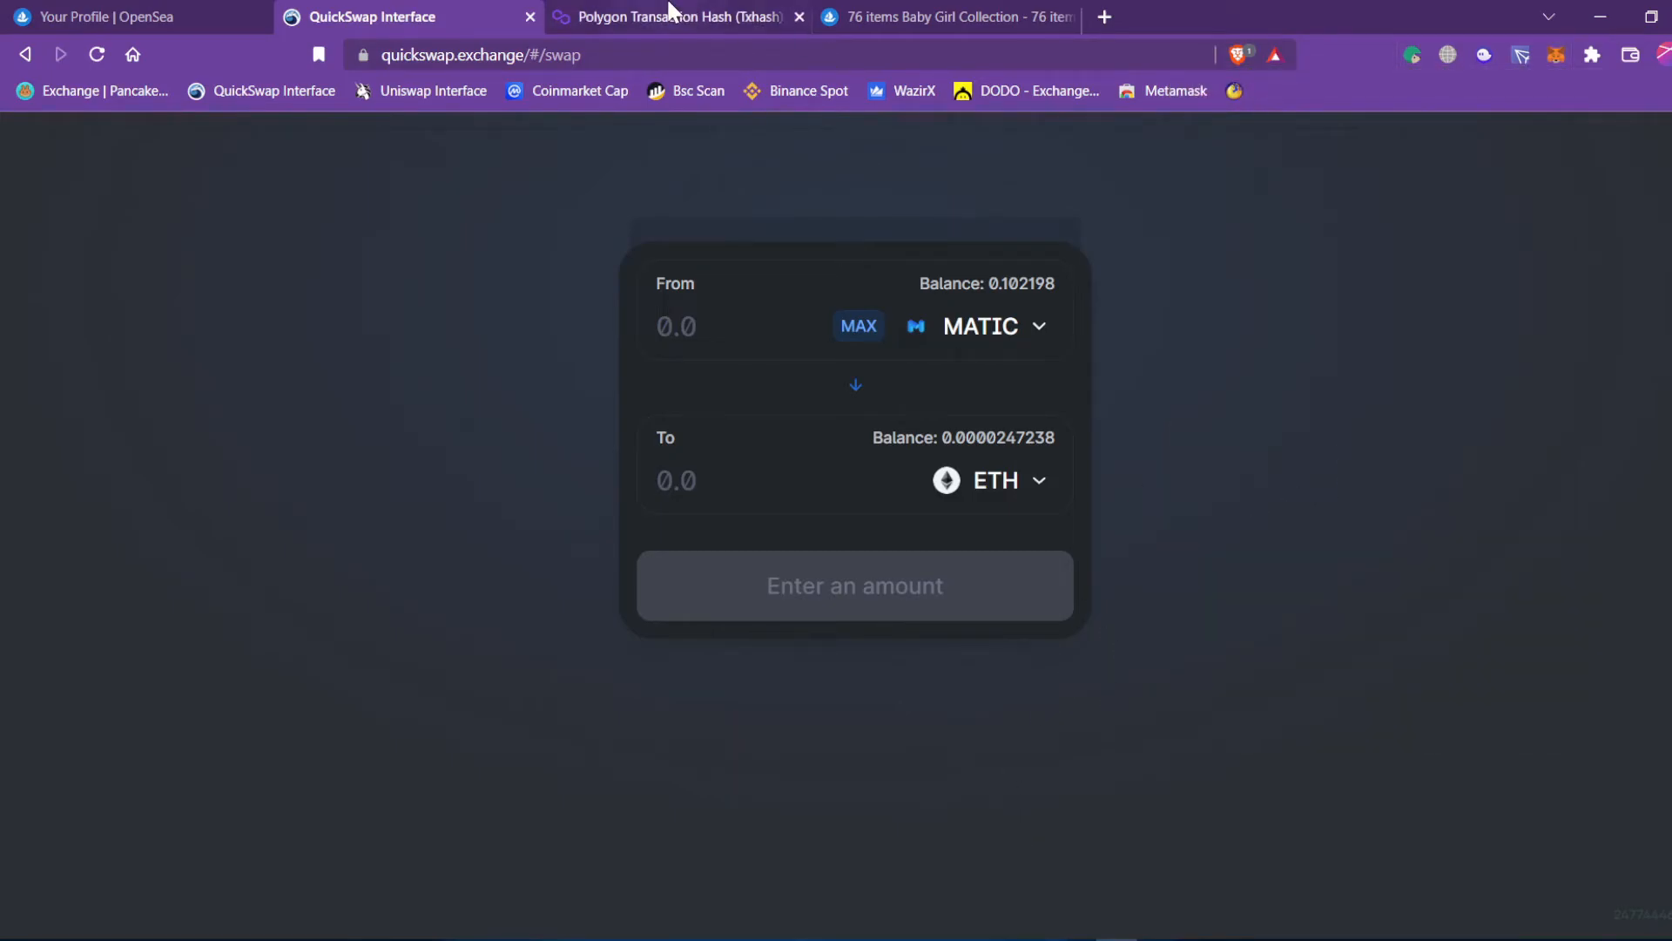
Review the confirmed swap on Polygonscan: 0.04 MATIC for about 0.0000247238 WETH.
click(673, 16)
scroll(677, 724, down, 4)
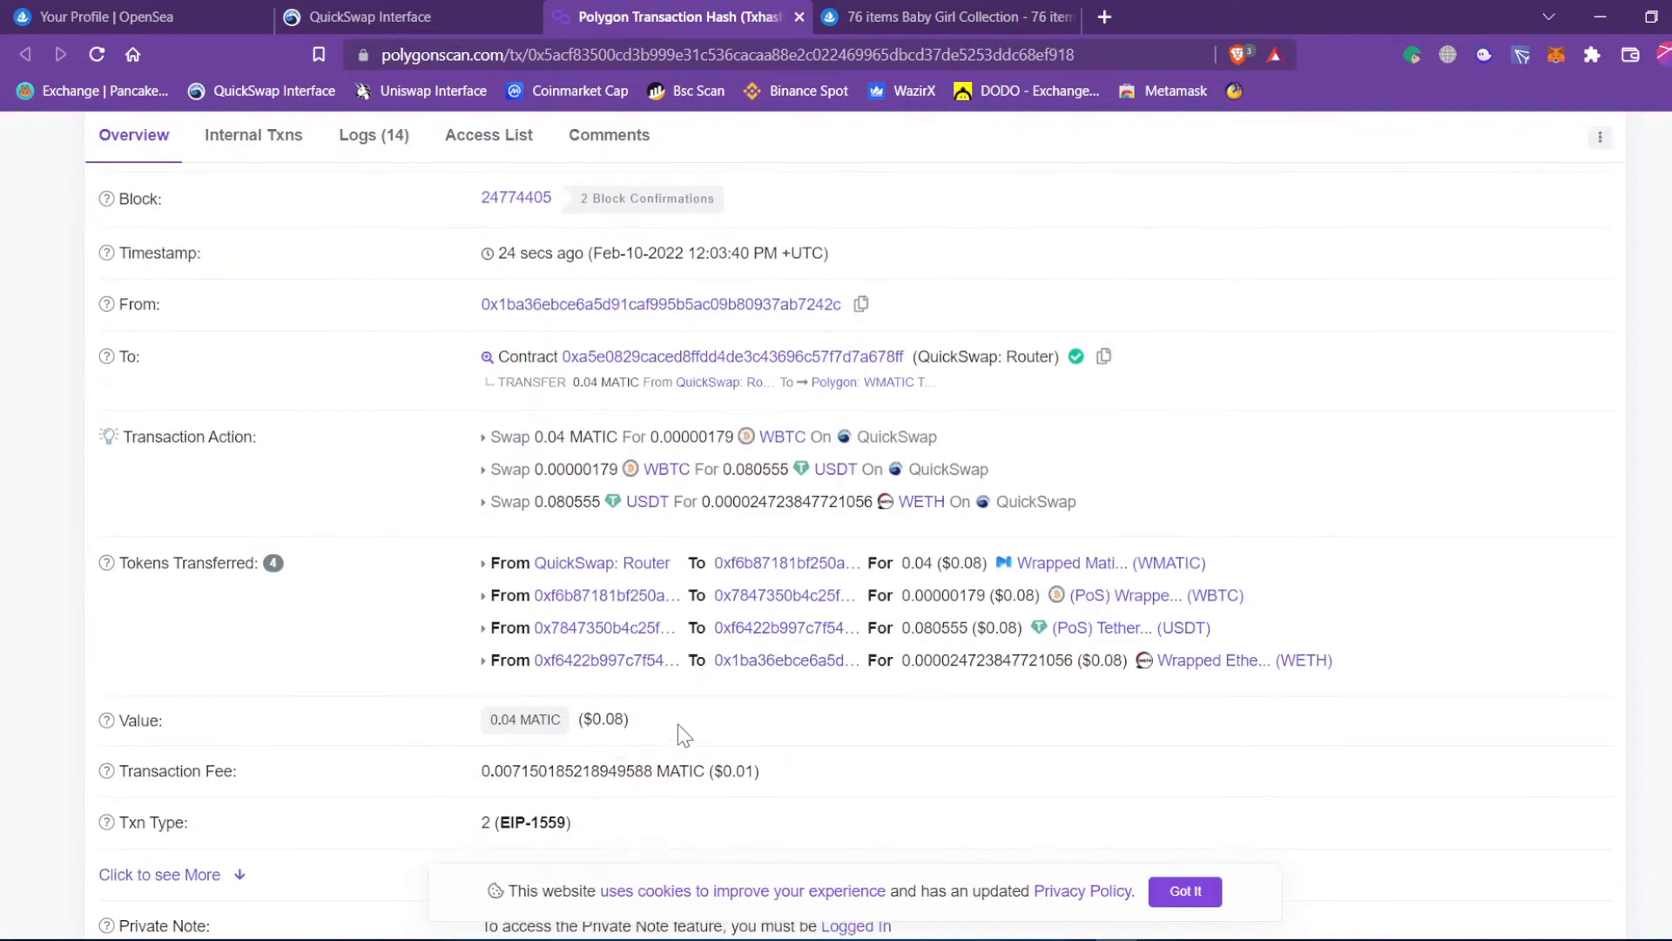
scroll(638, 609, up, 4)
On the Baby Girl Collection listing, check the wallet panel's 0.00002 ETH on Polygon balance.
click(146, 16)
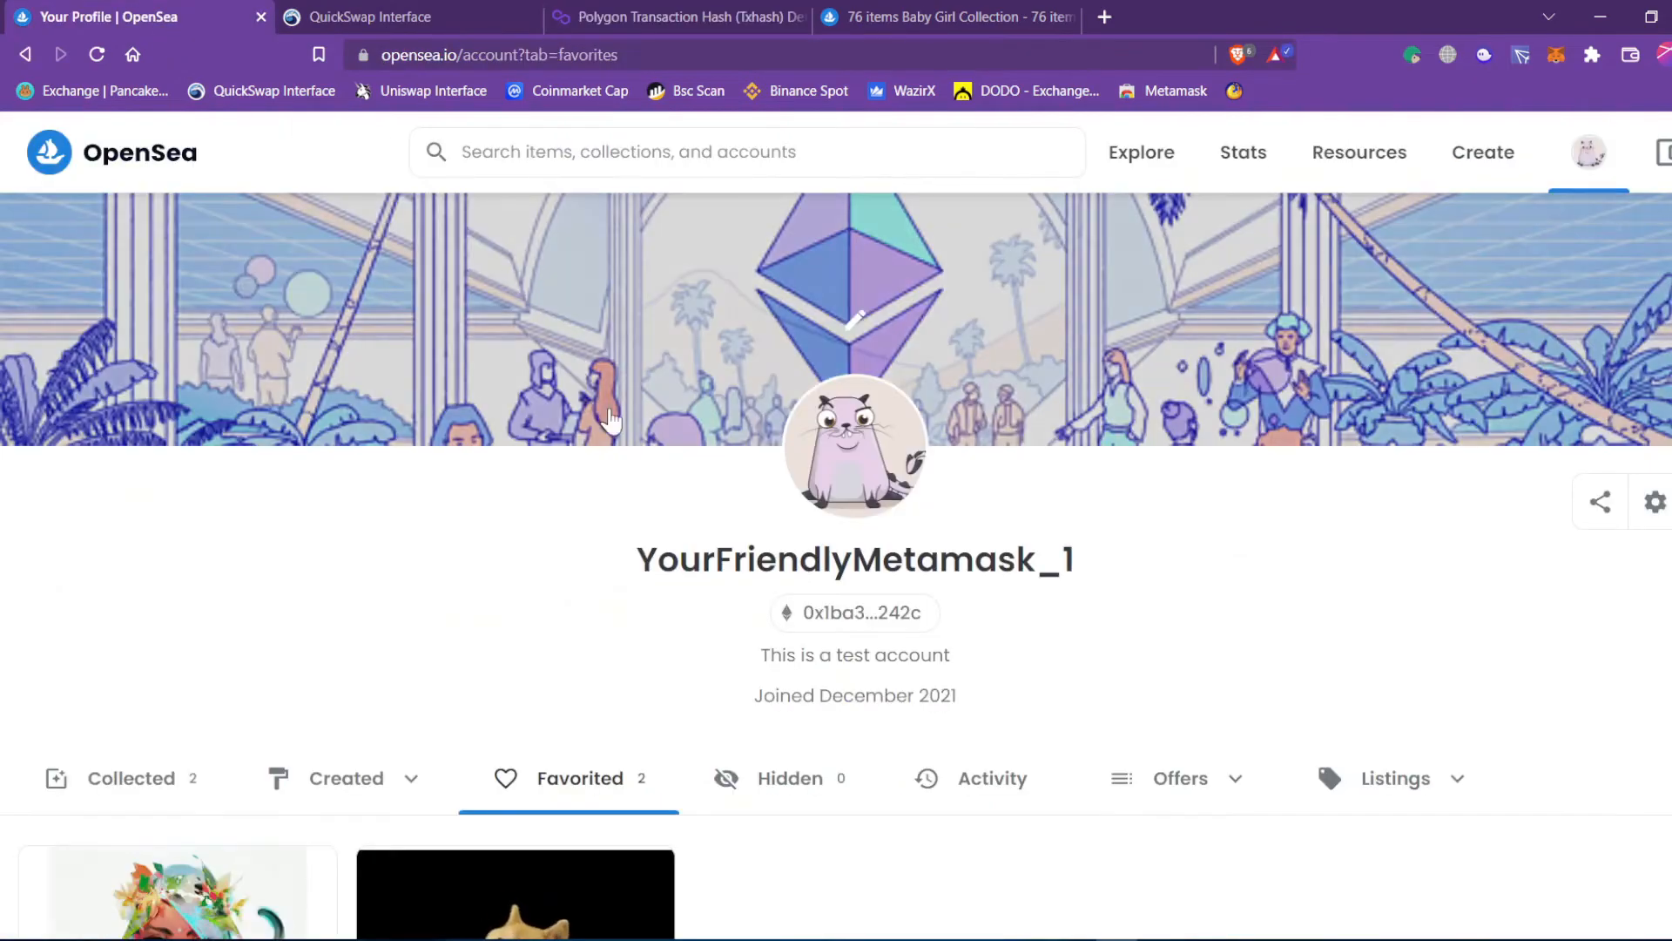
click(871, 19)
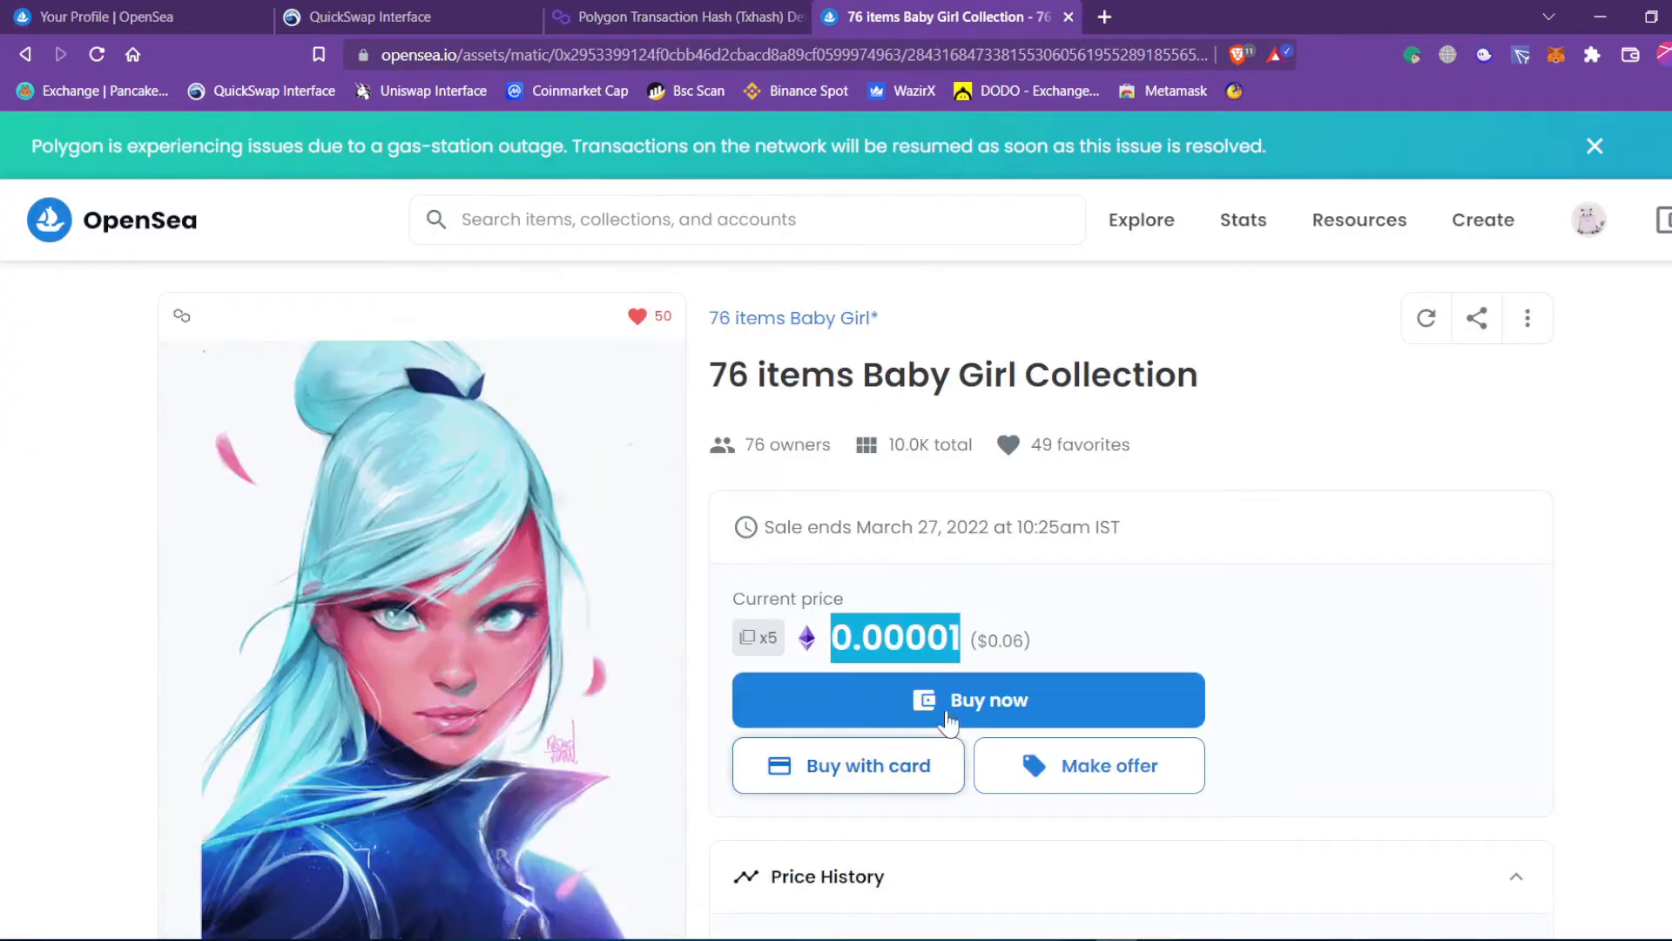
click(1335, 619)
mouse_move(1644, 206)
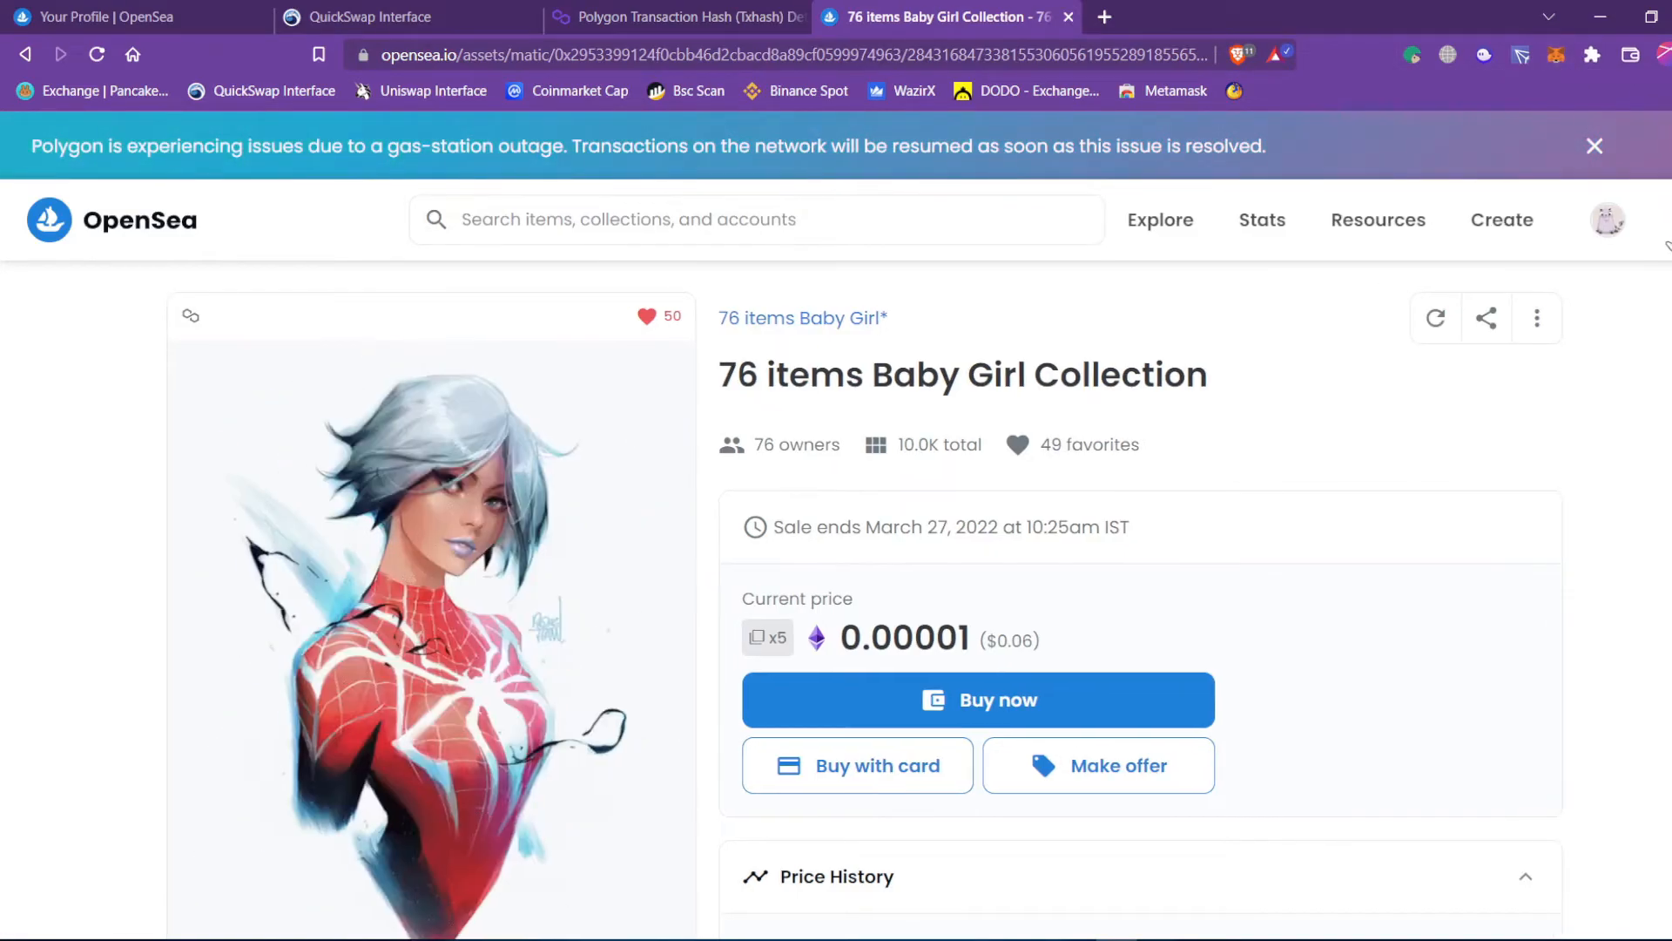
click(1663, 235)
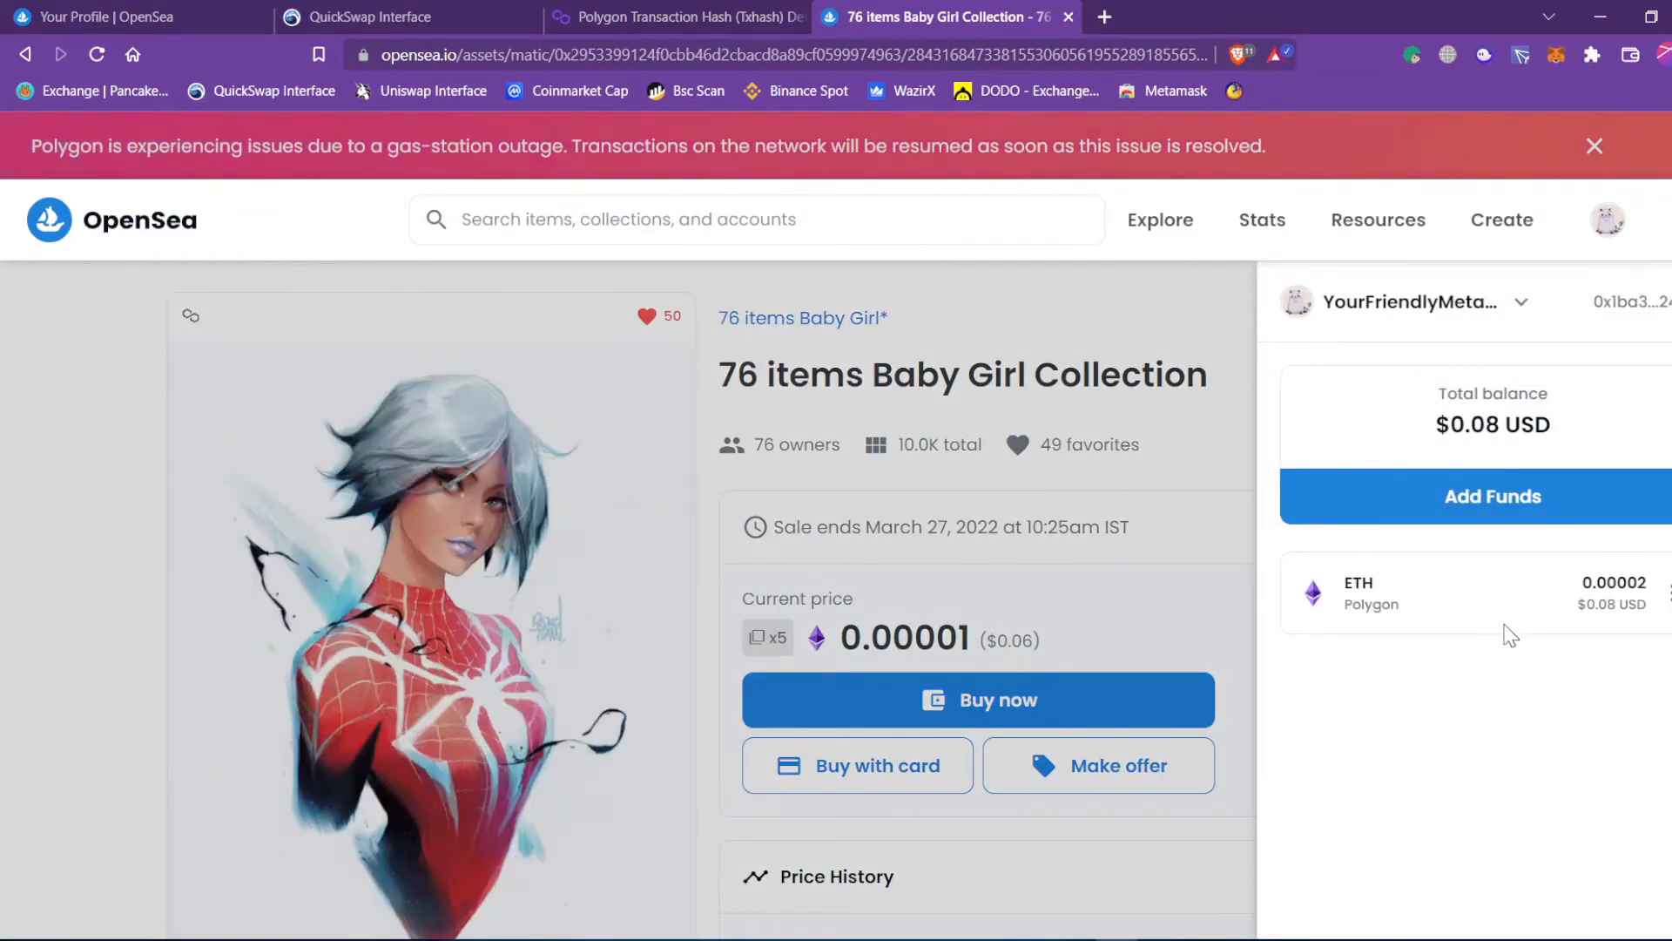
drag(1416, 616, 1354, 612)
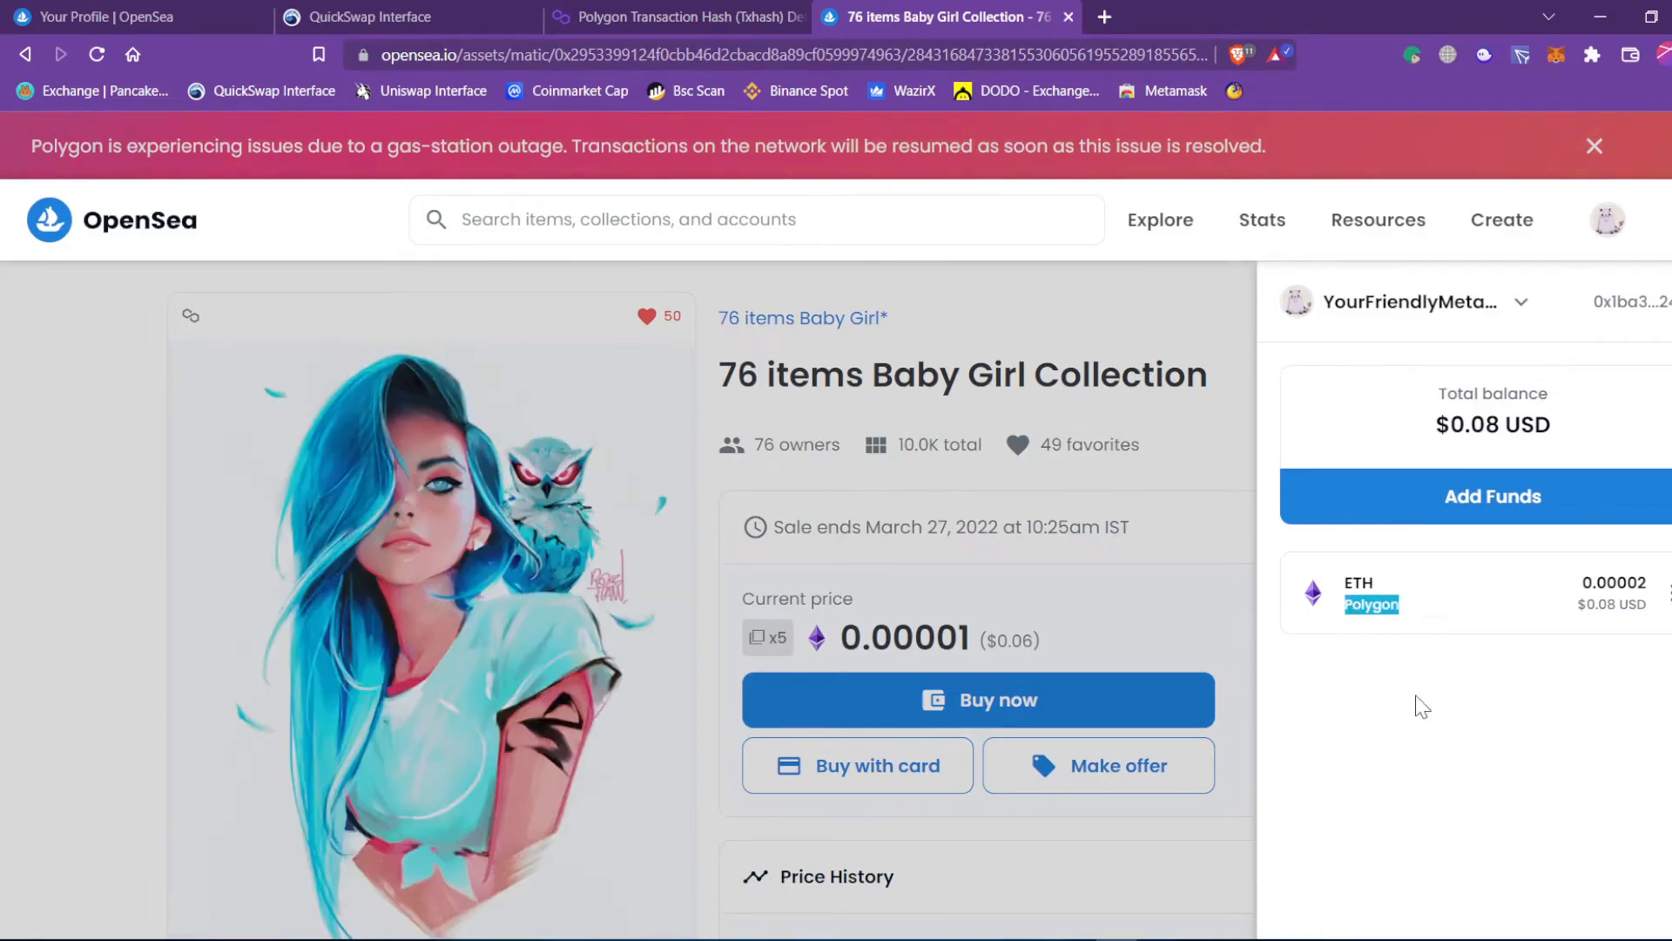
click(1437, 676)
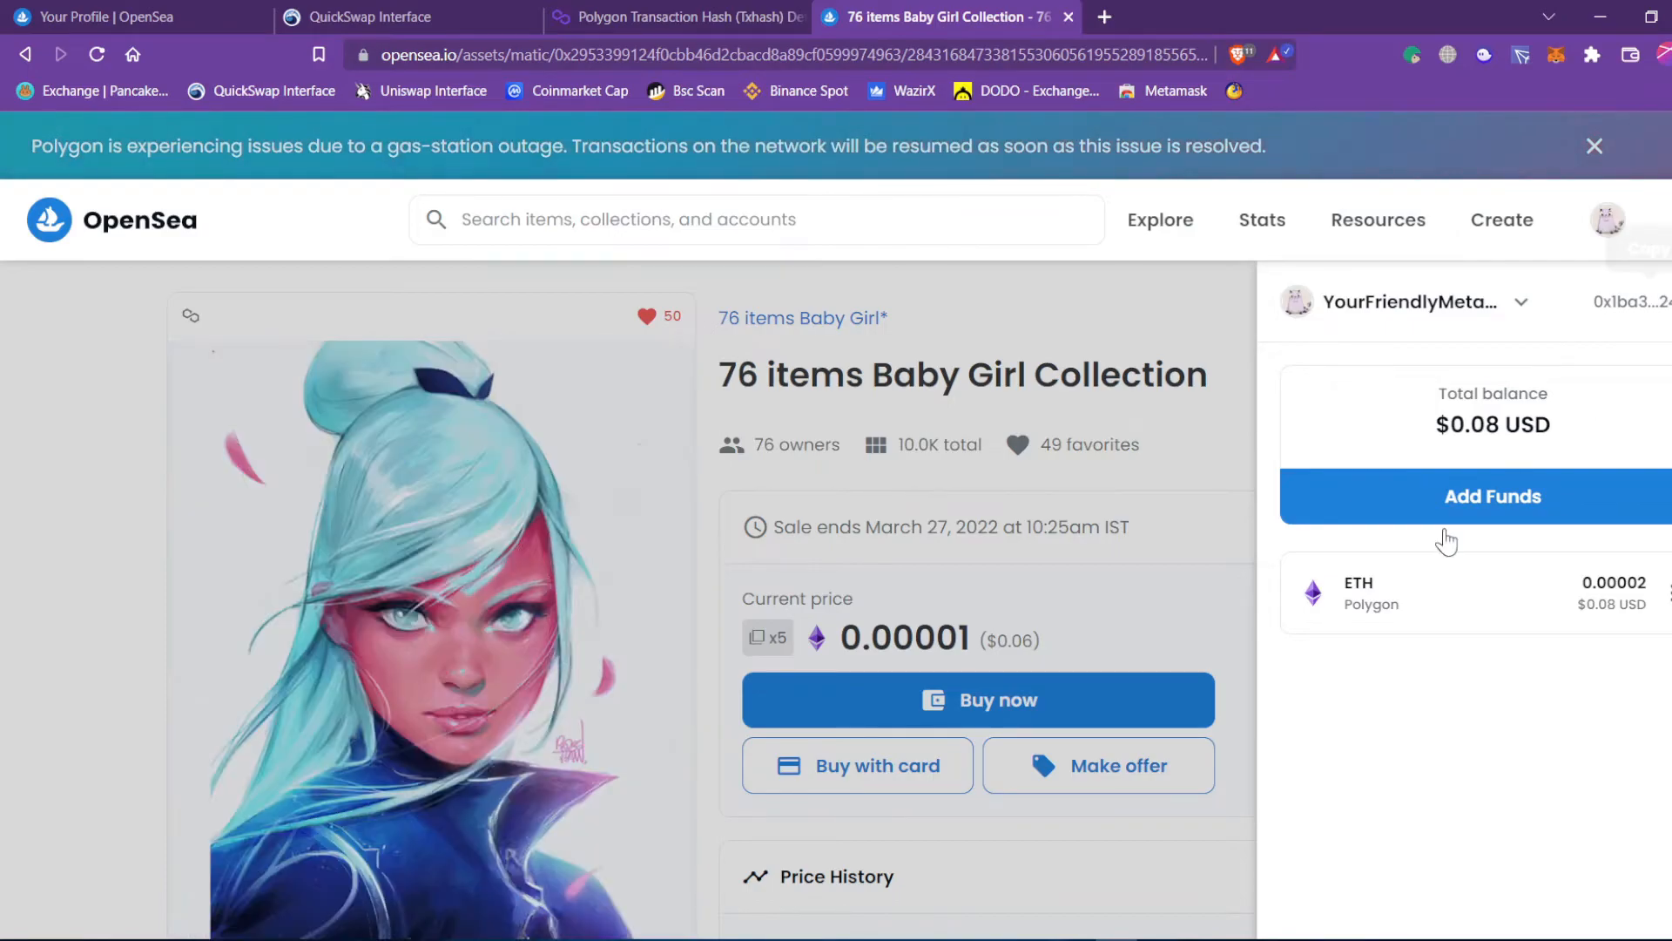
drag(1410, 618, 1350, 582)
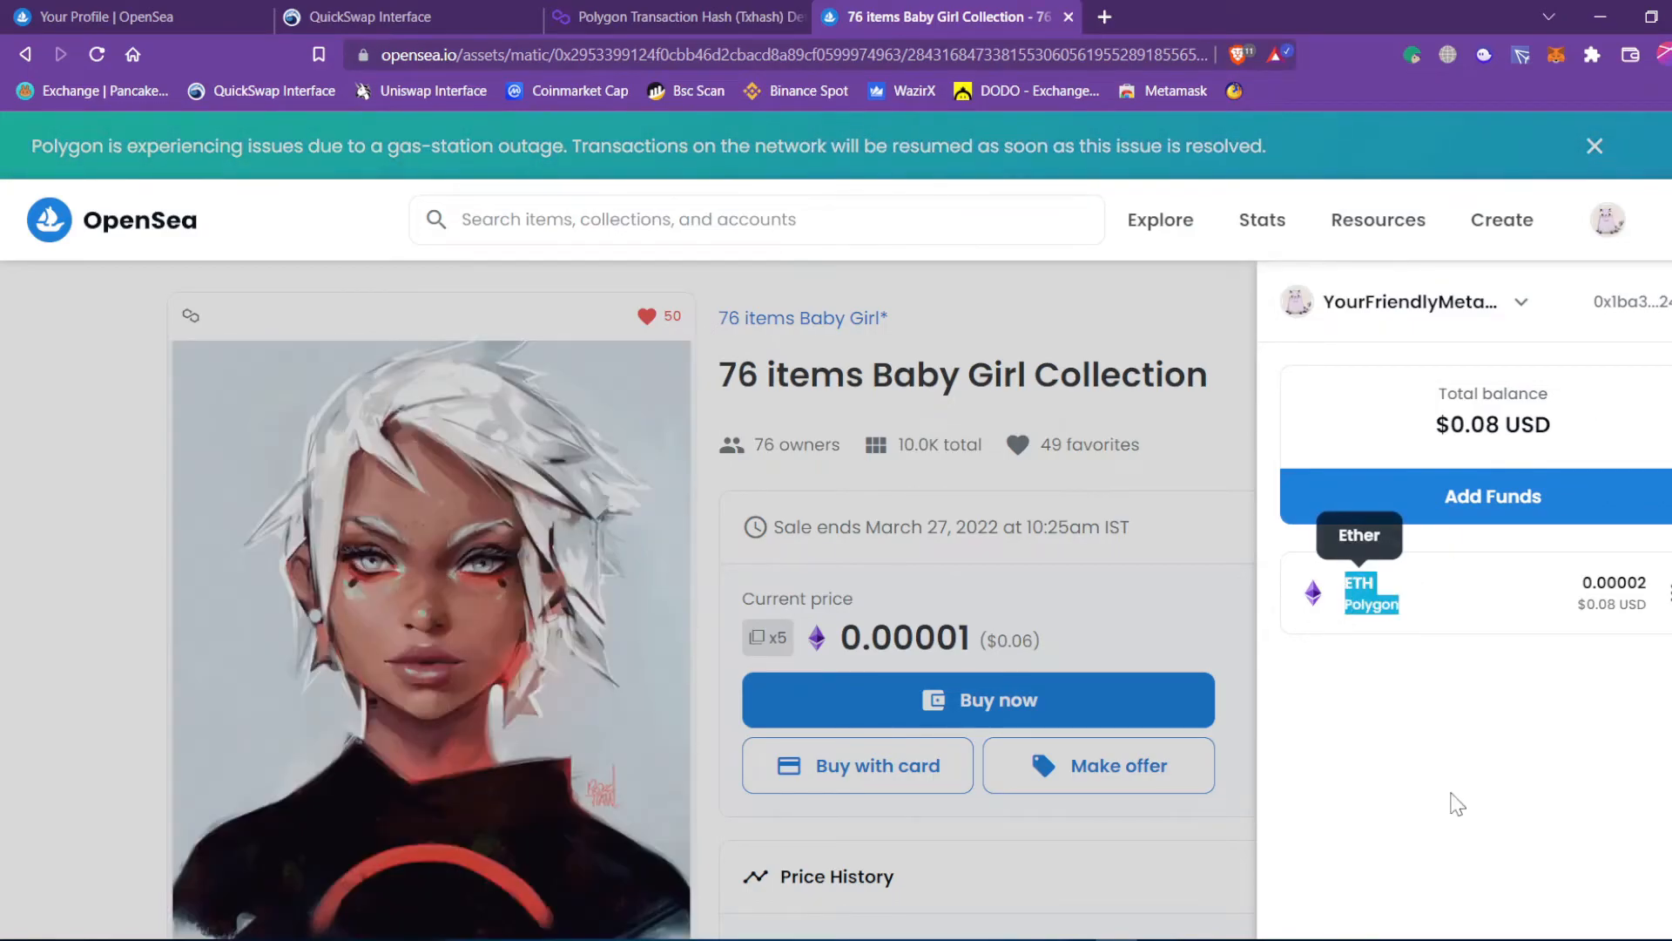
click(1412, 620)
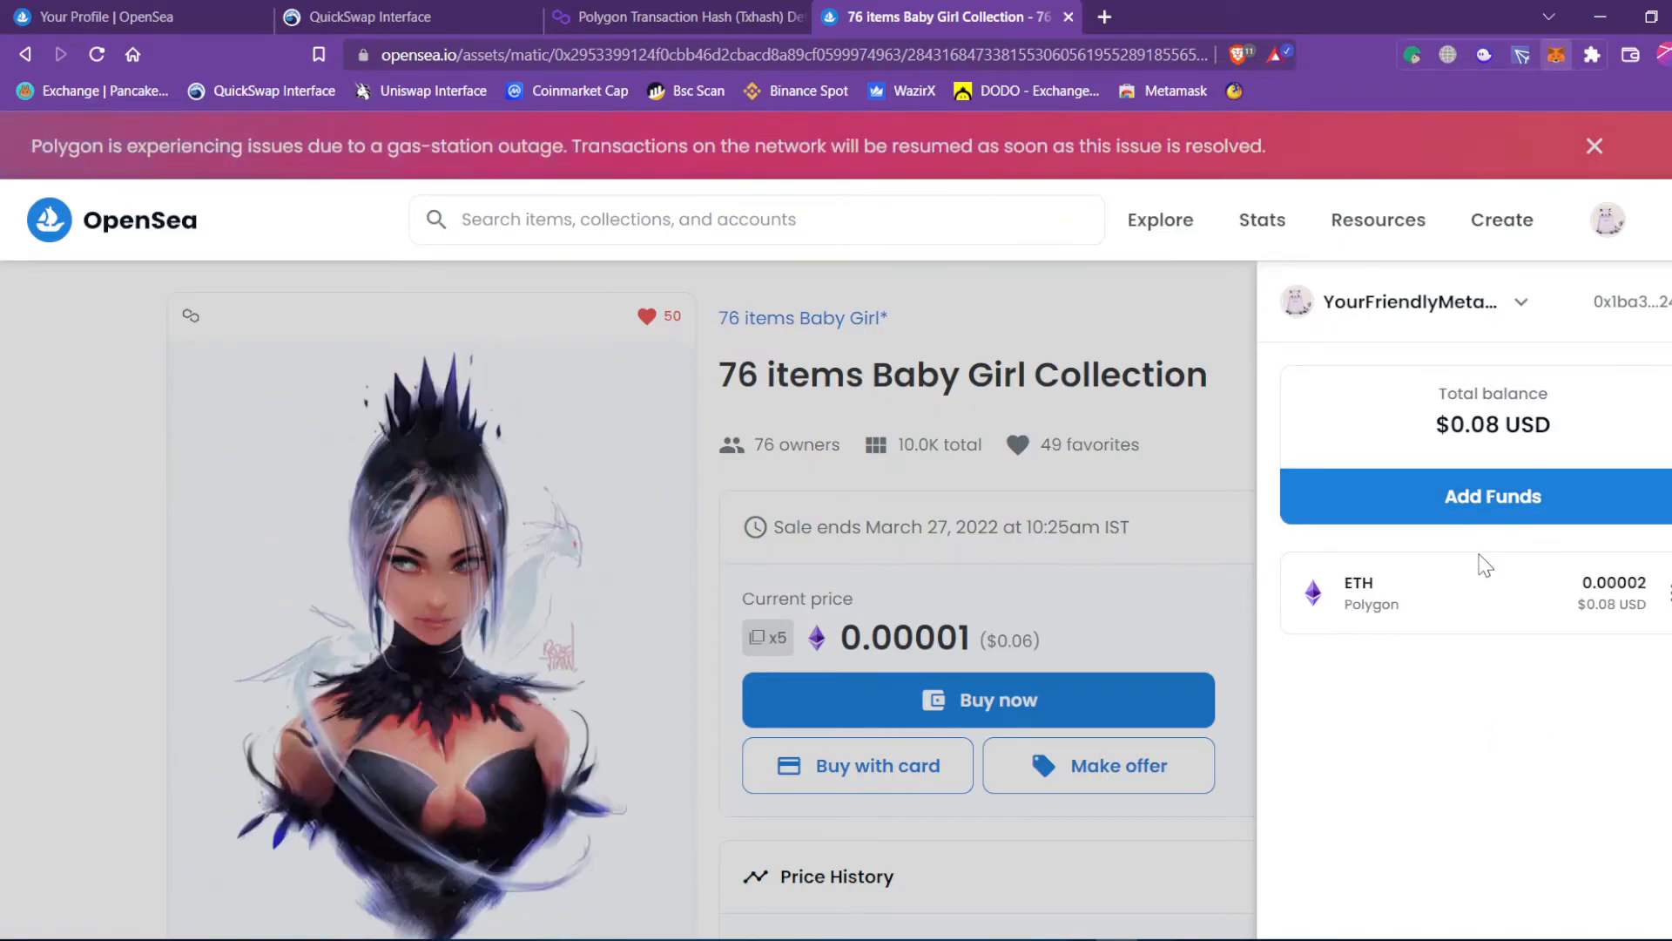
Compare the balance against MetaMask and the ETH options, then close the wallet panel.
key(alt+shift+m)
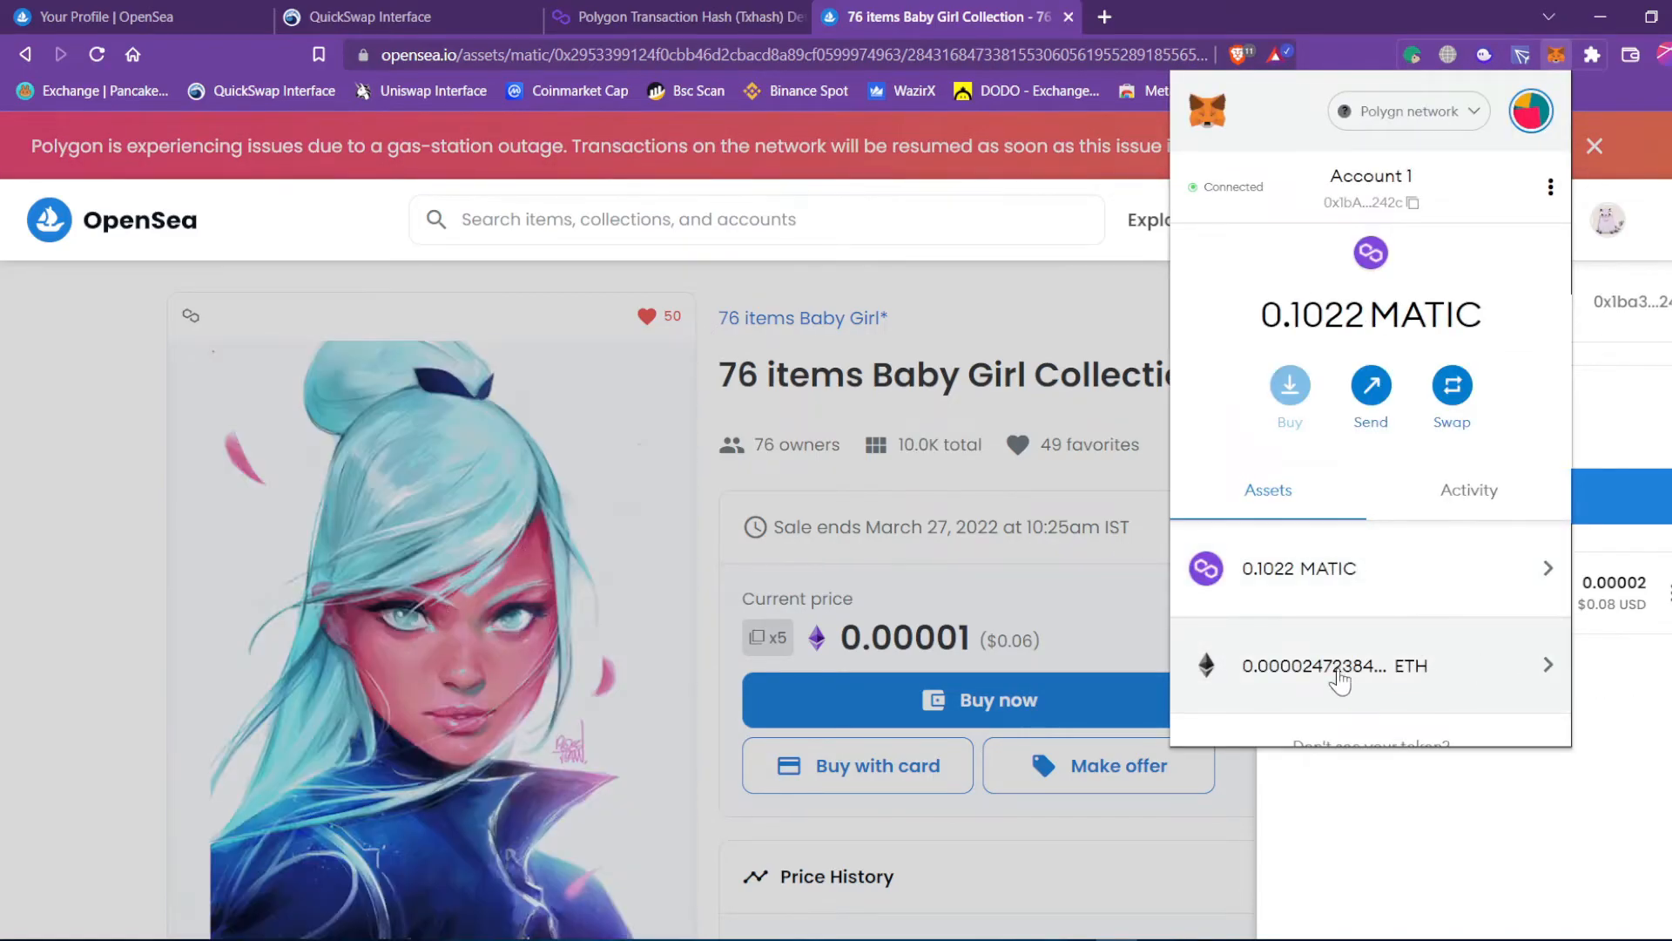
click(1469, 840)
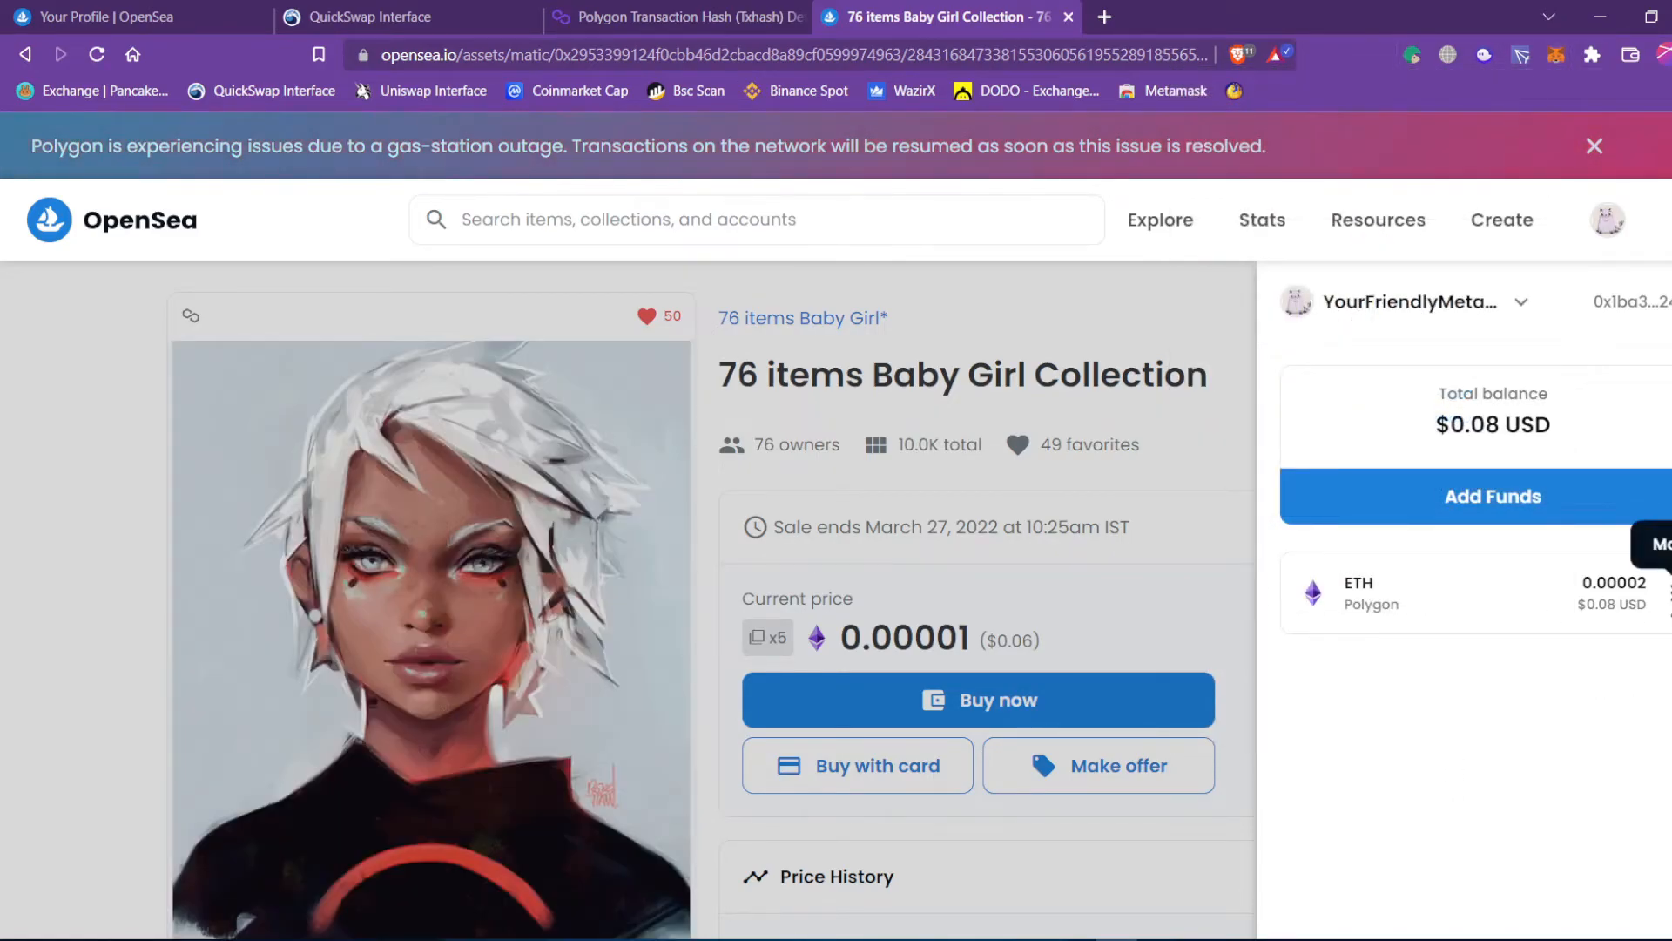
click(1668, 592)
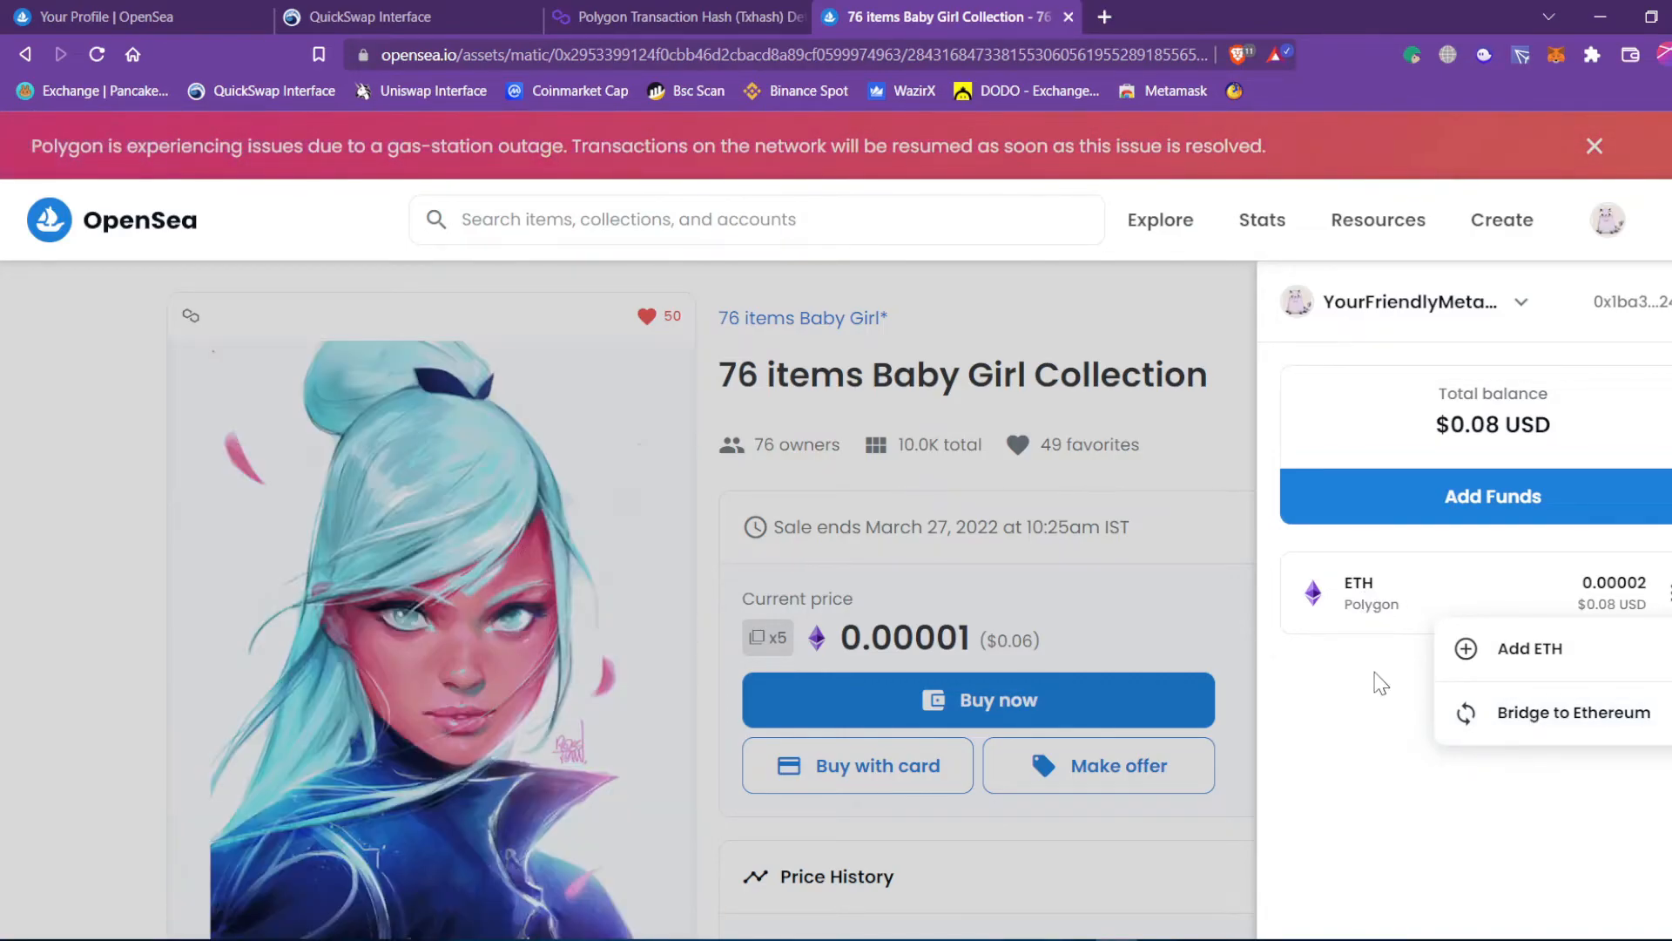
click(1380, 684)
click(1122, 633)
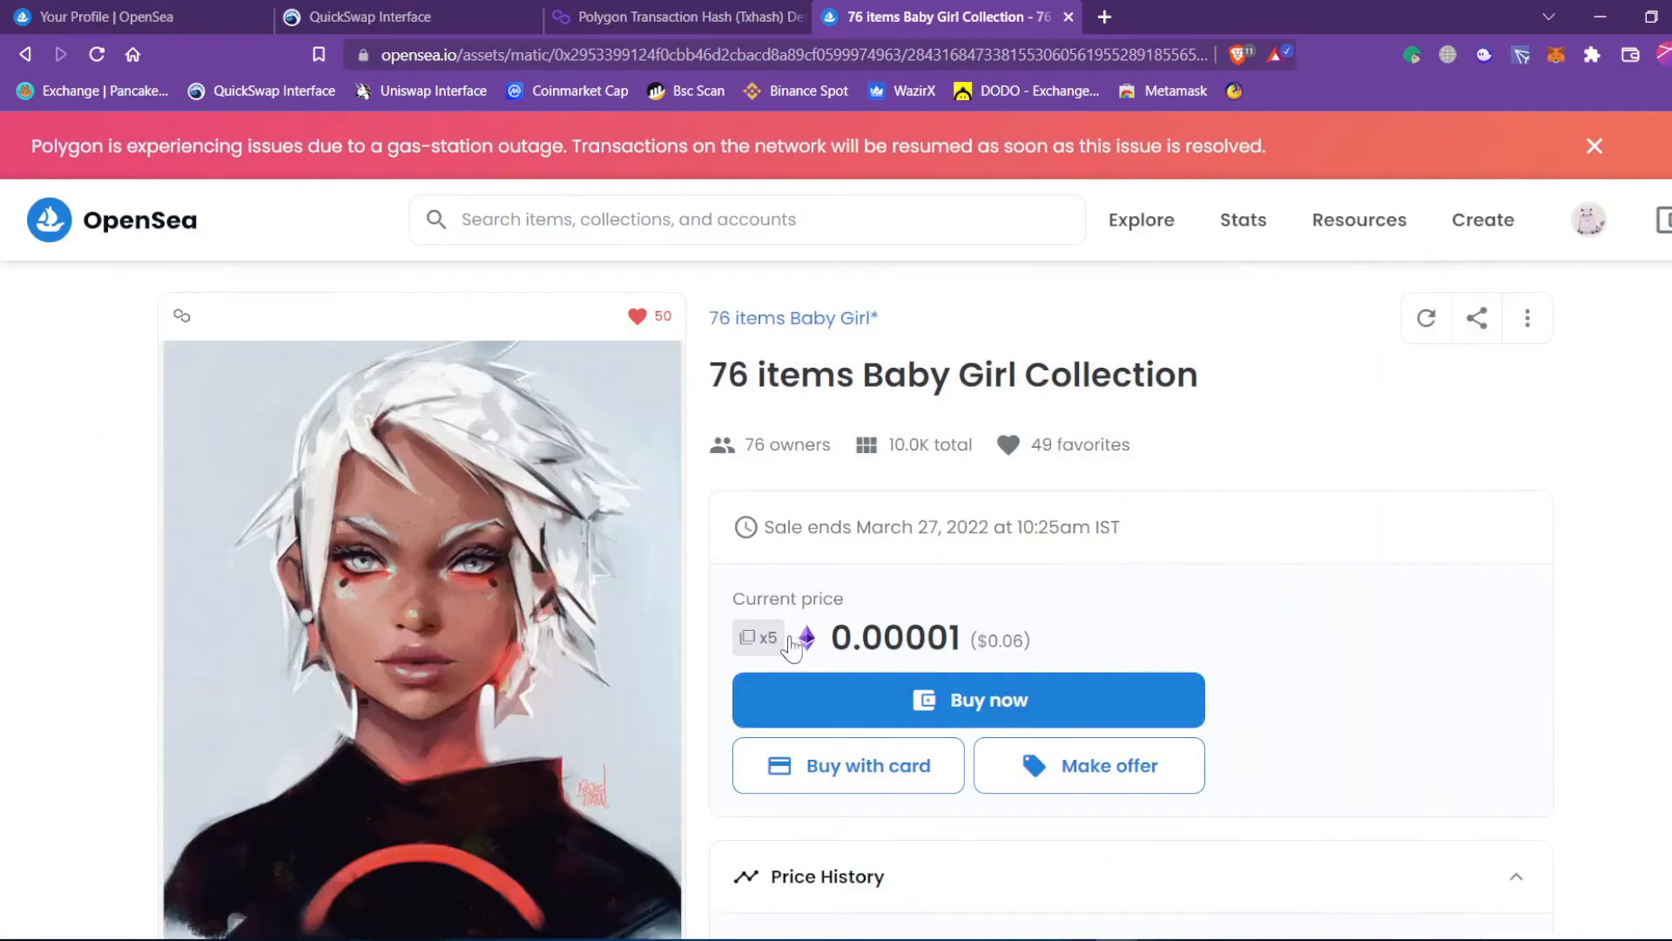
click(1659, 220)
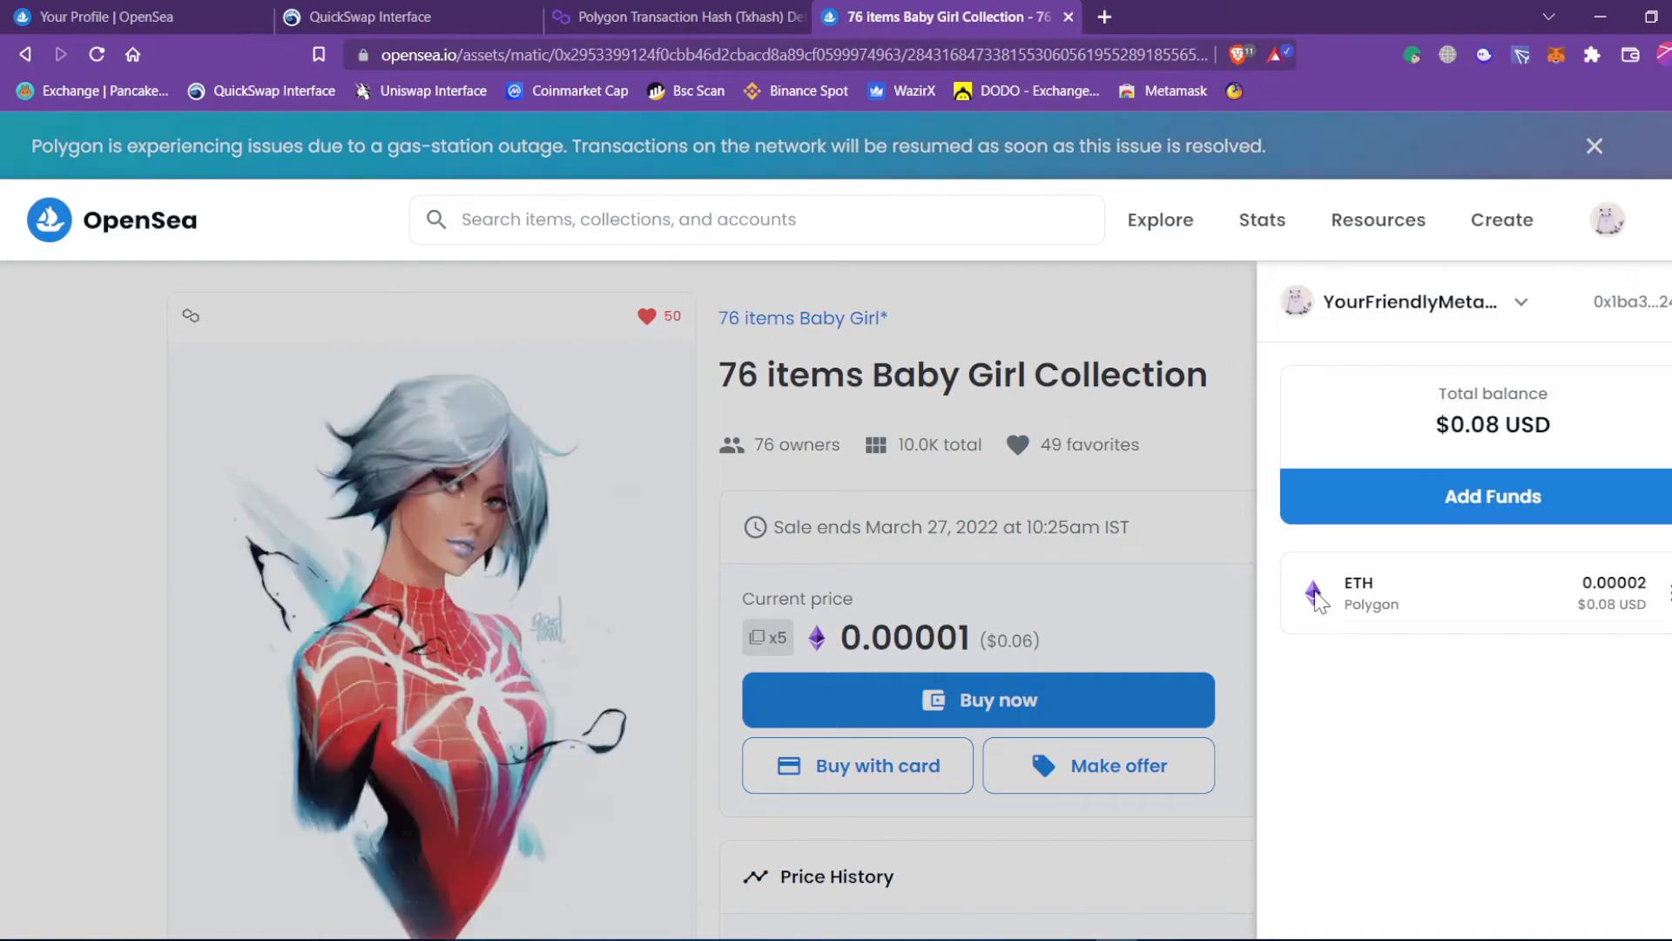
click(1044, 650)
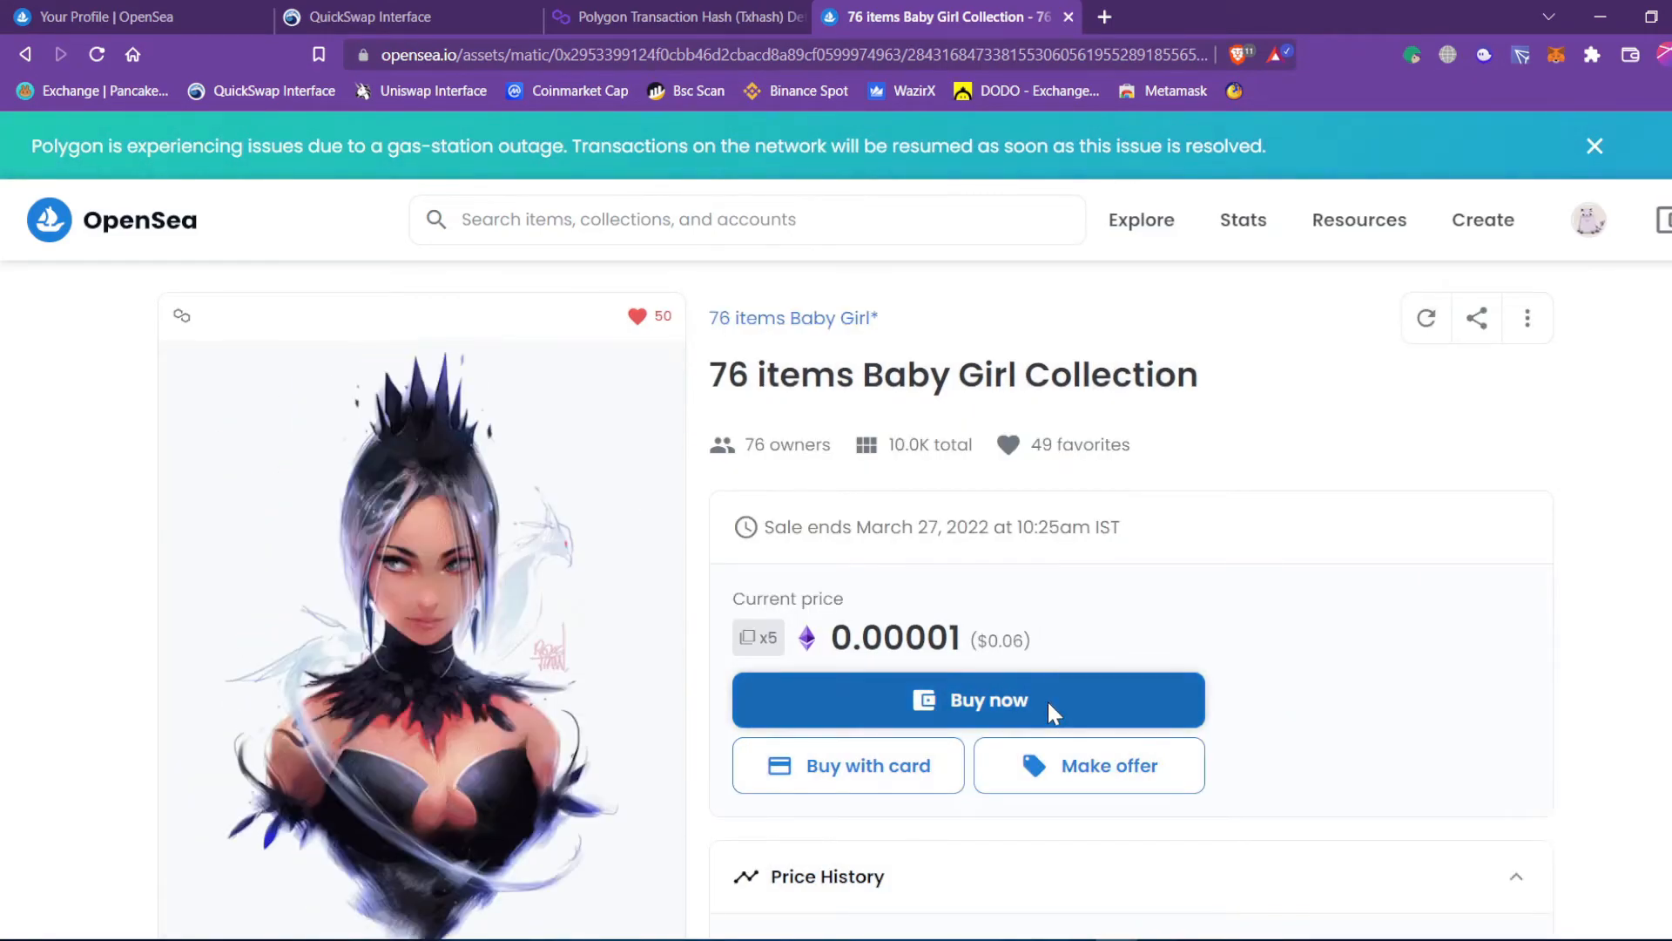
Buy now for 0.00001 ETH, accepting the unreviewed-collection and Terms notices, and confirm checkout.
click(1048, 702)
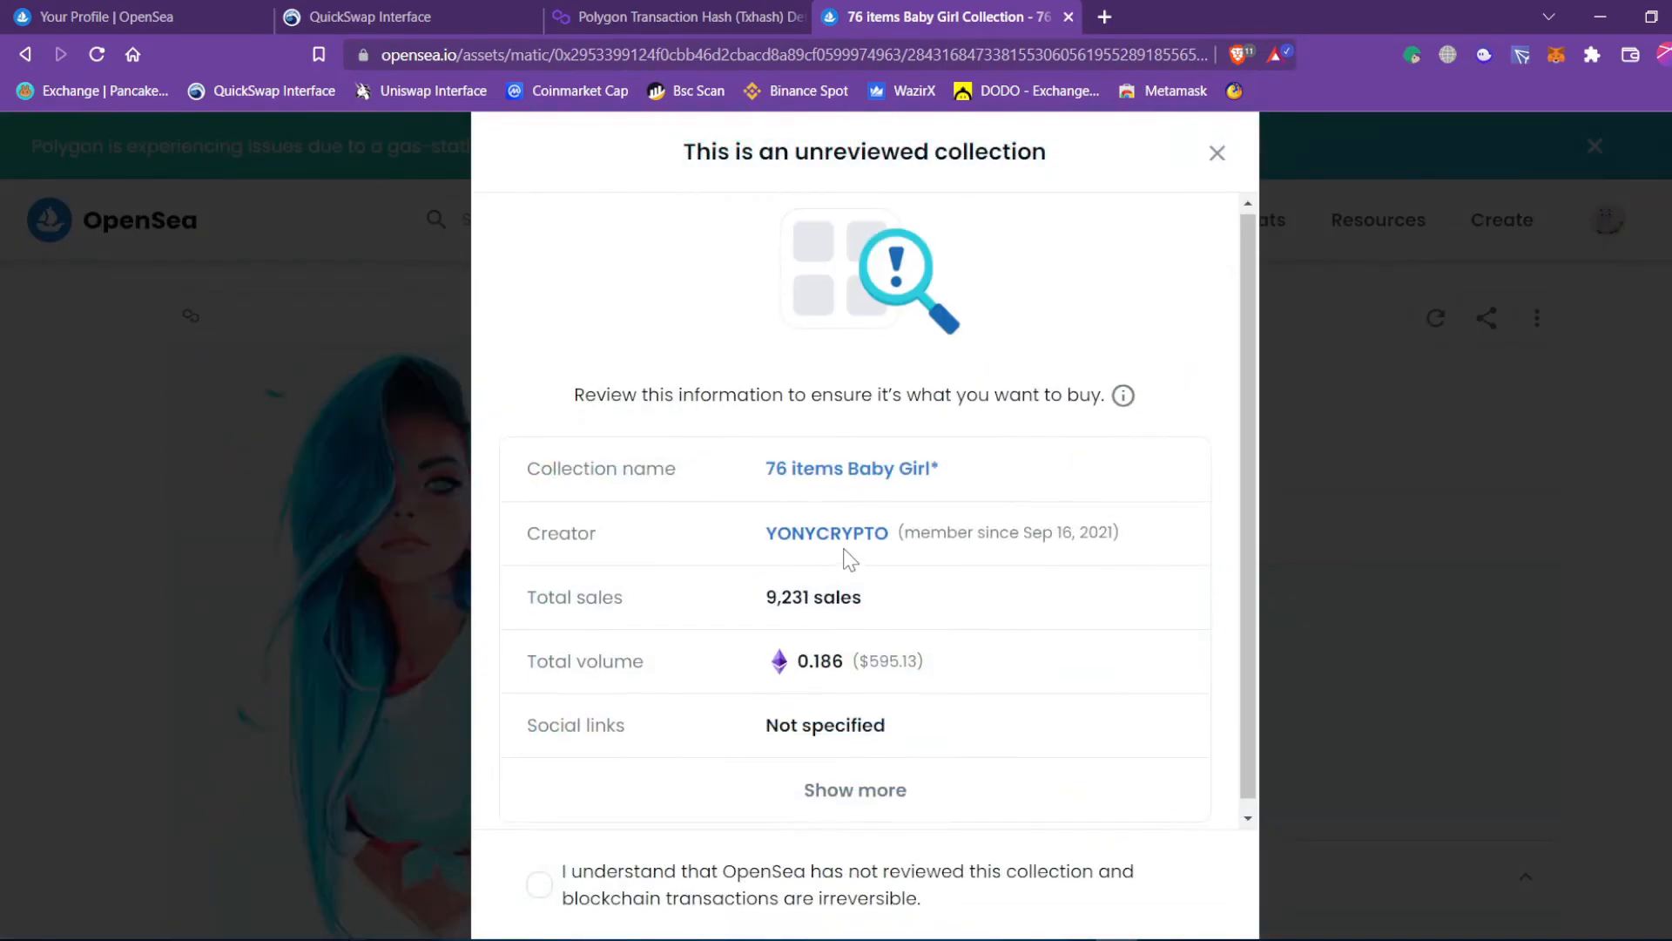
click(540, 888)
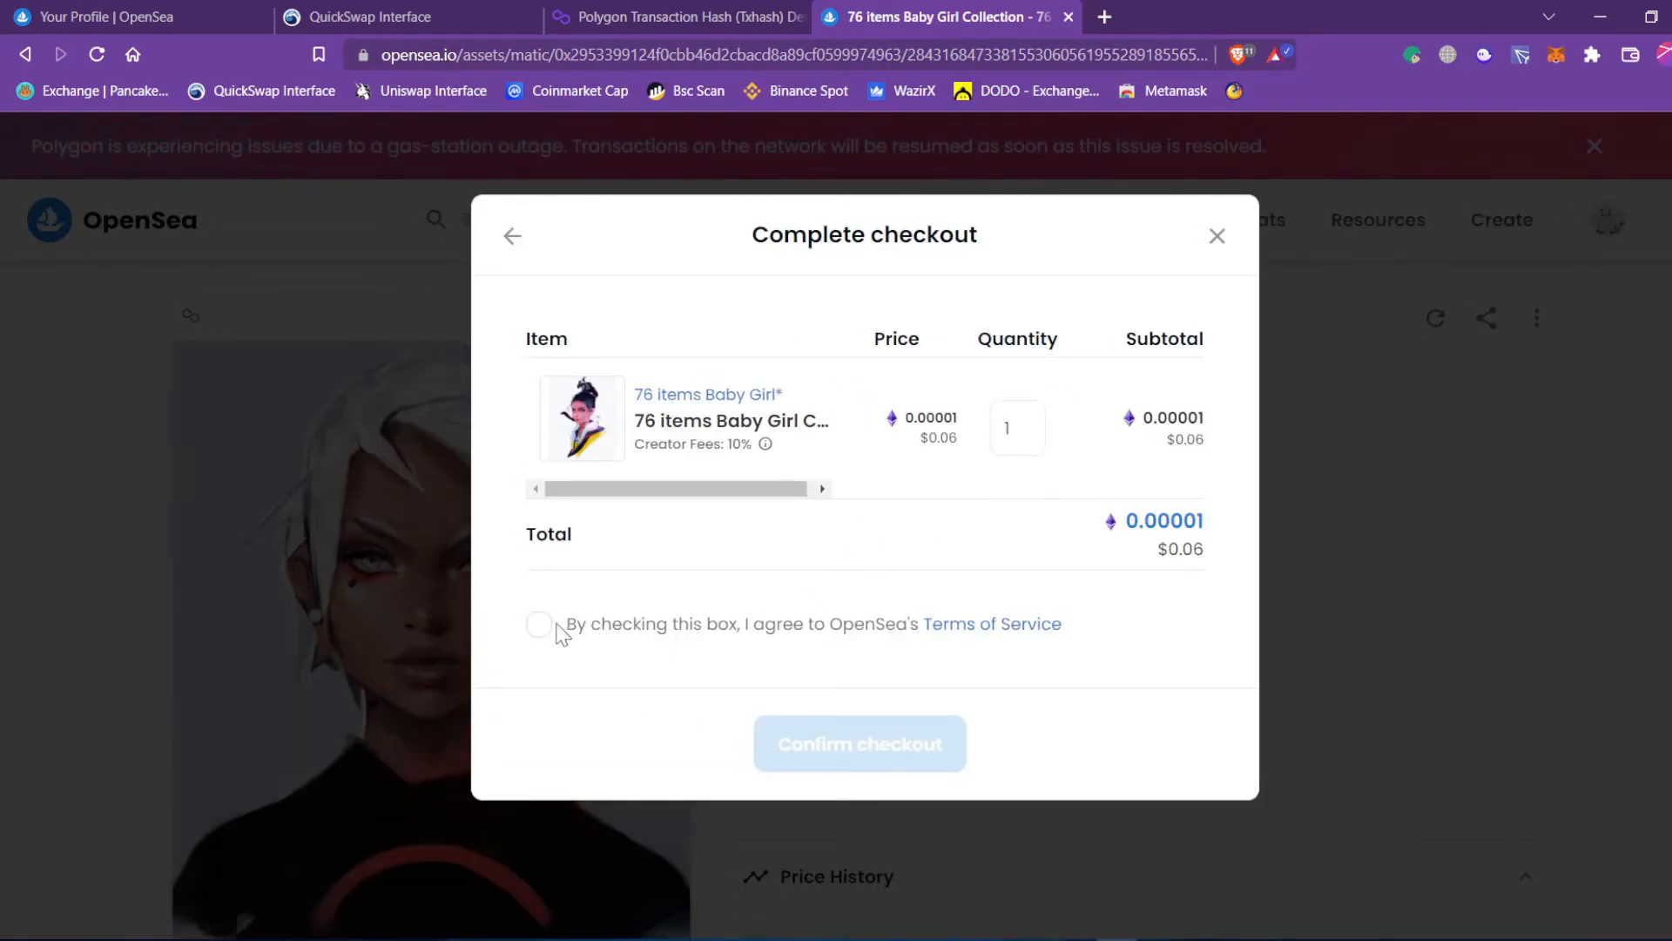
click(540, 624)
click(897, 763)
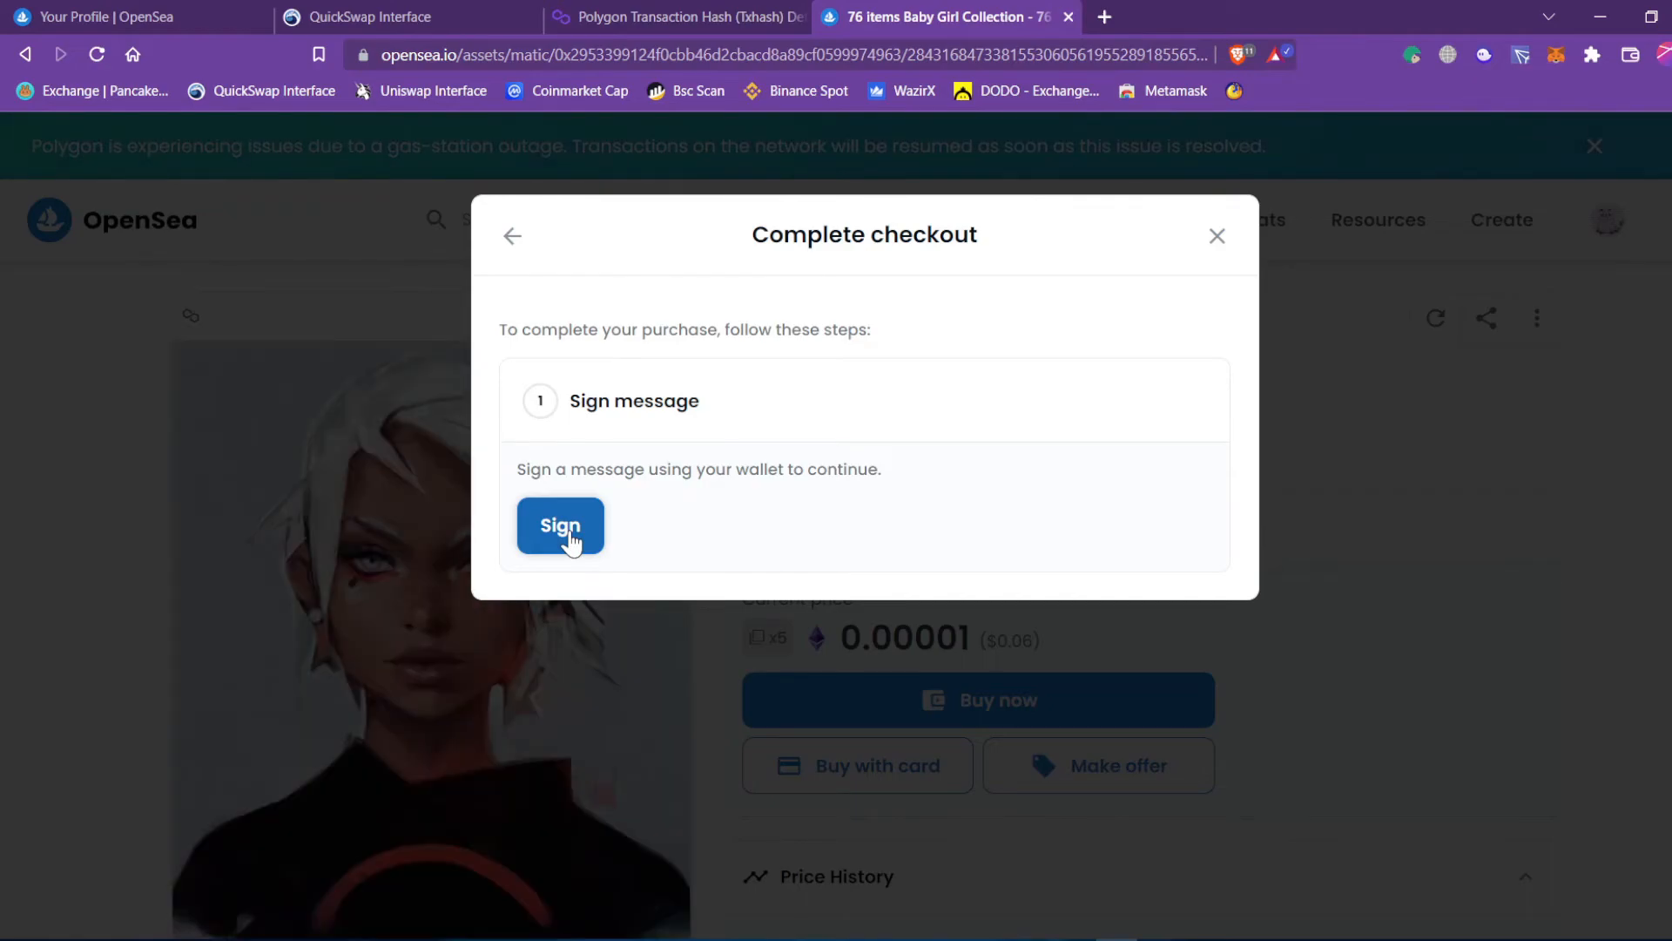
Sign the checkout message in MetaMask, which ends in a processing error.
click(571, 538)
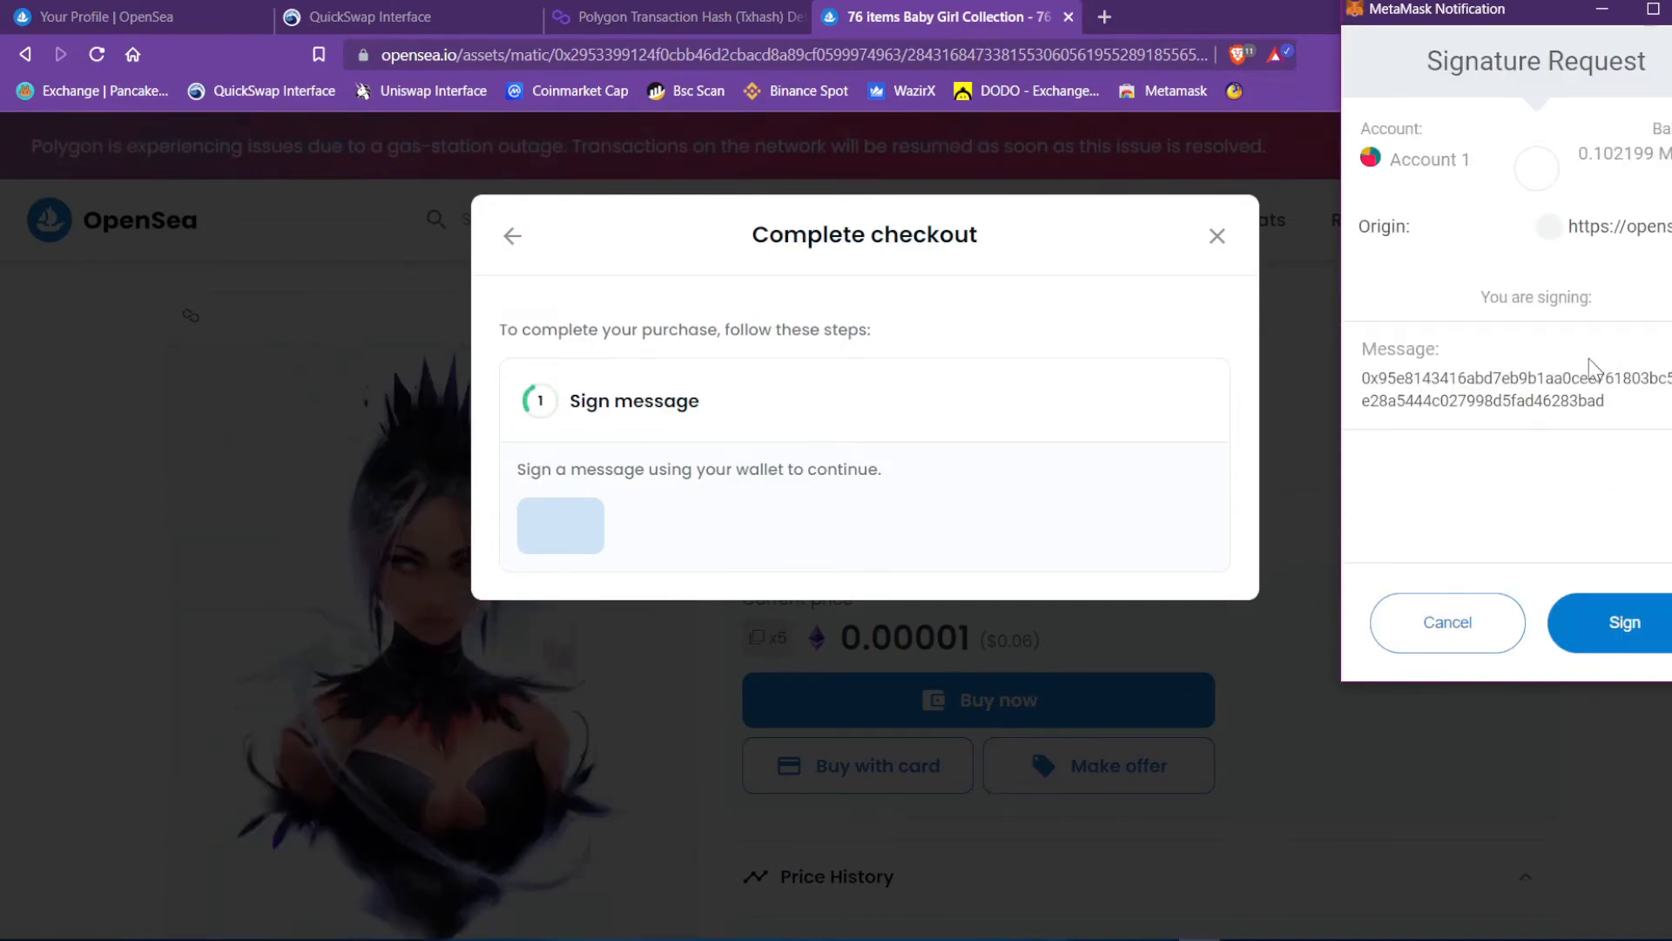
drag(1586, 149, 1667, 157)
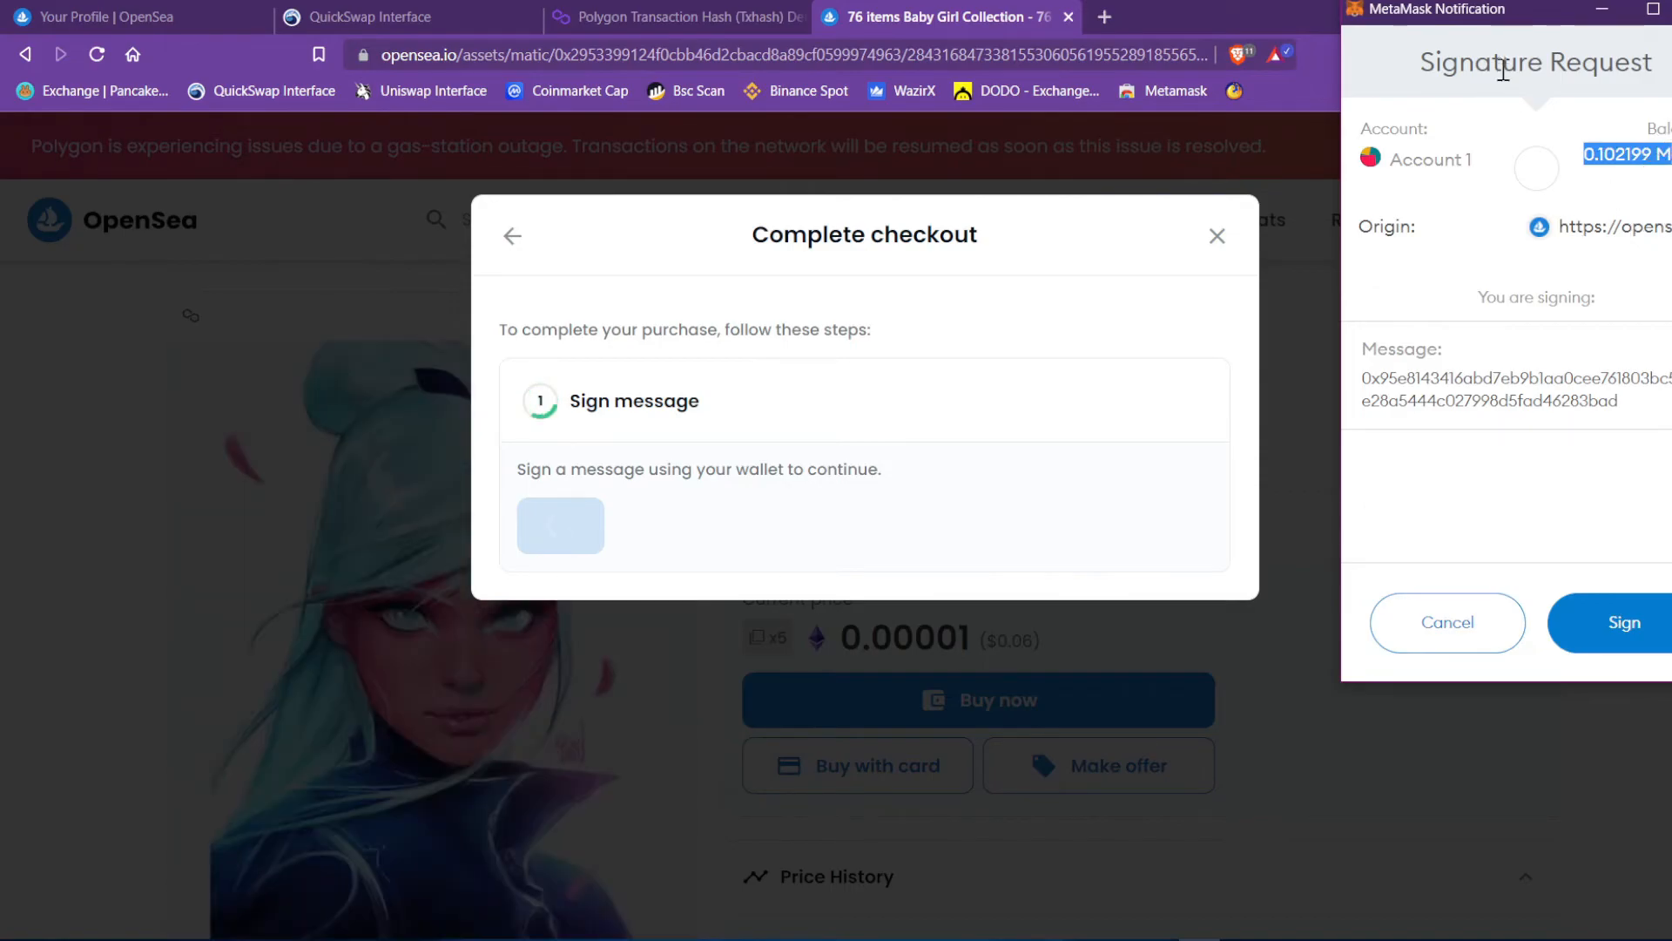
click(1617, 624)
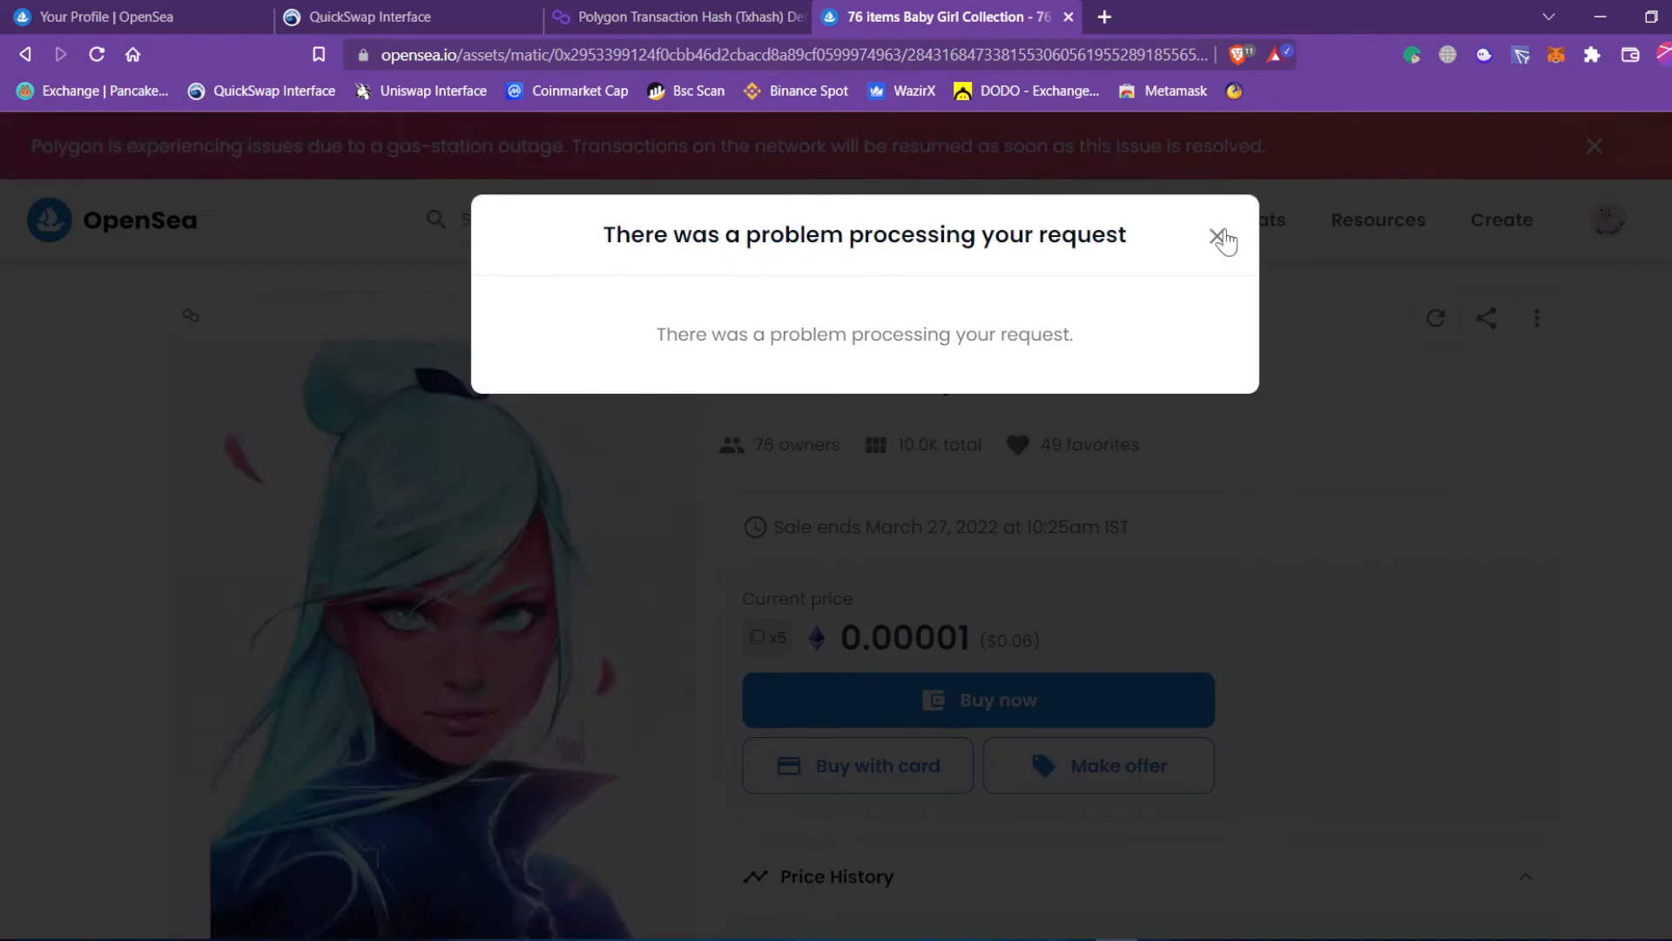
Dismiss the processing-error dialog after reading that the offer is still active.
click(1218, 237)
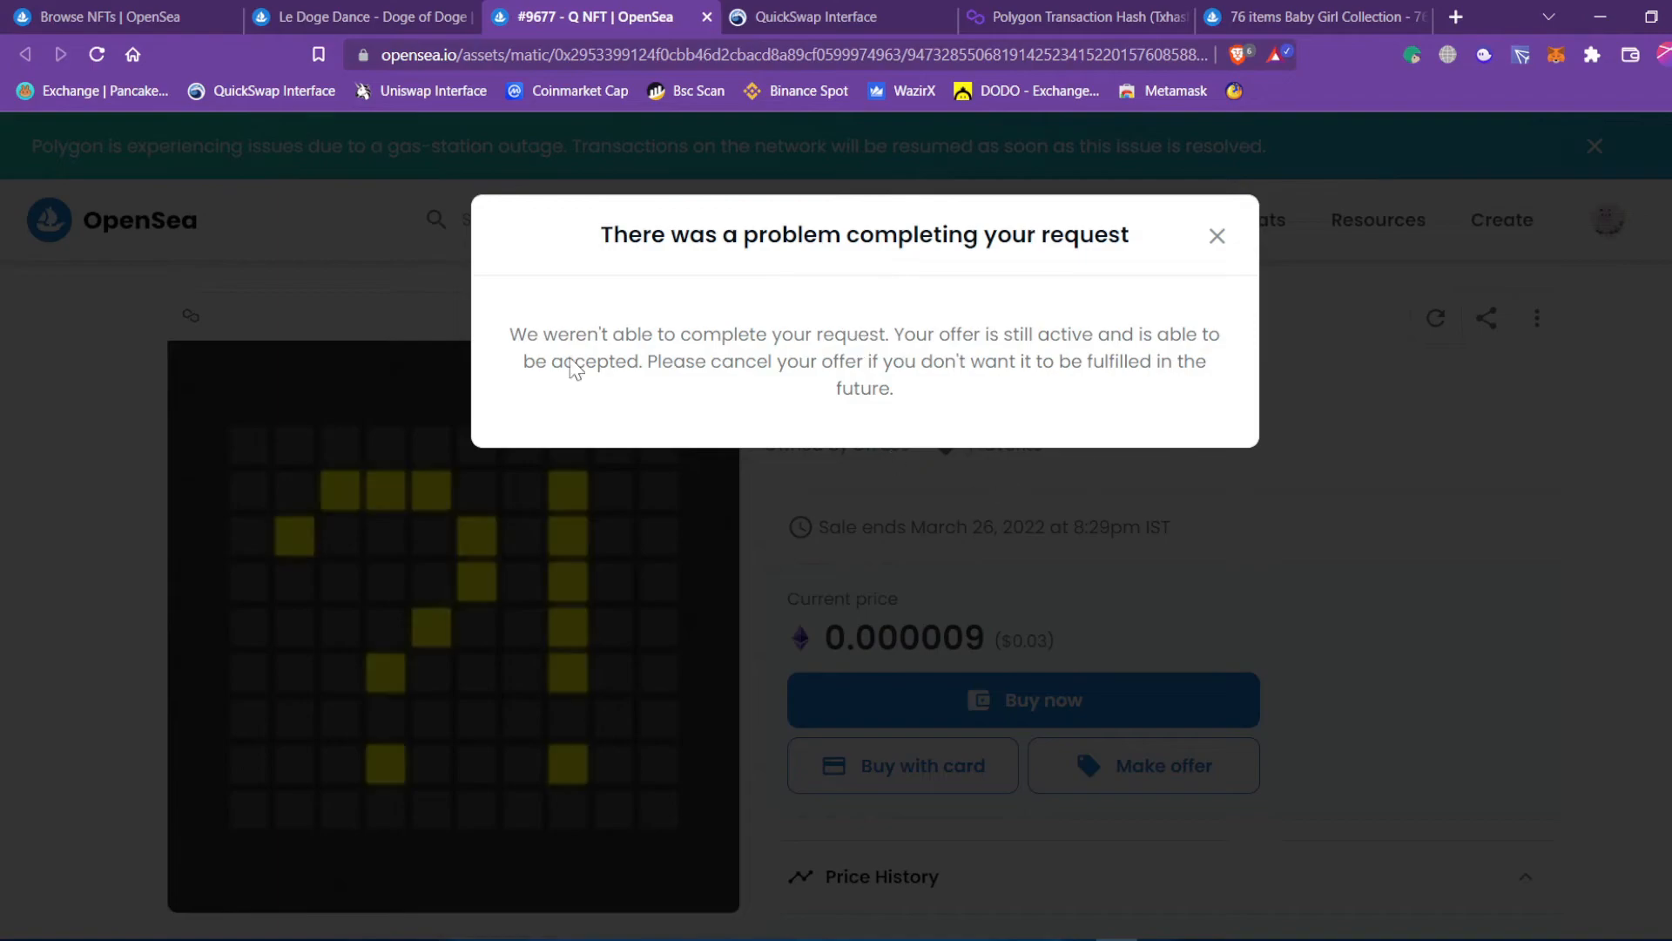
drag(528, 334, 559, 335)
drag(894, 338, 653, 362)
click(710, 359)
drag(609, 231, 1132, 261)
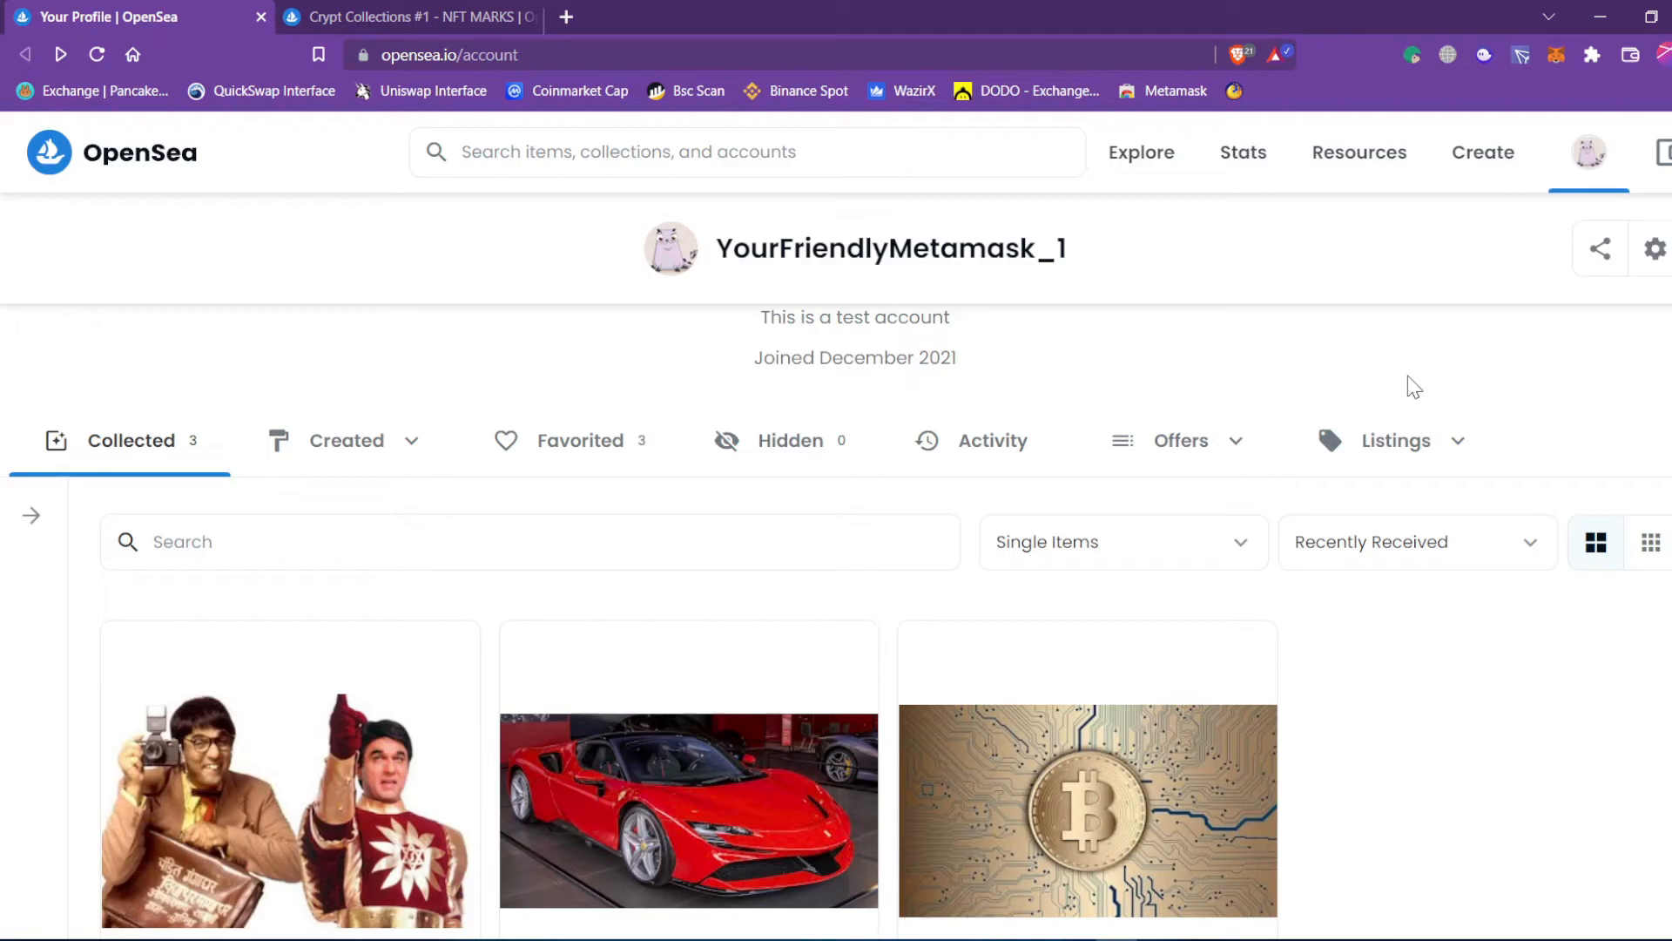
Look at the Crypt Collections #1 item page and close the MetaMask wallet.
scroll(1331, 662, up, 4)
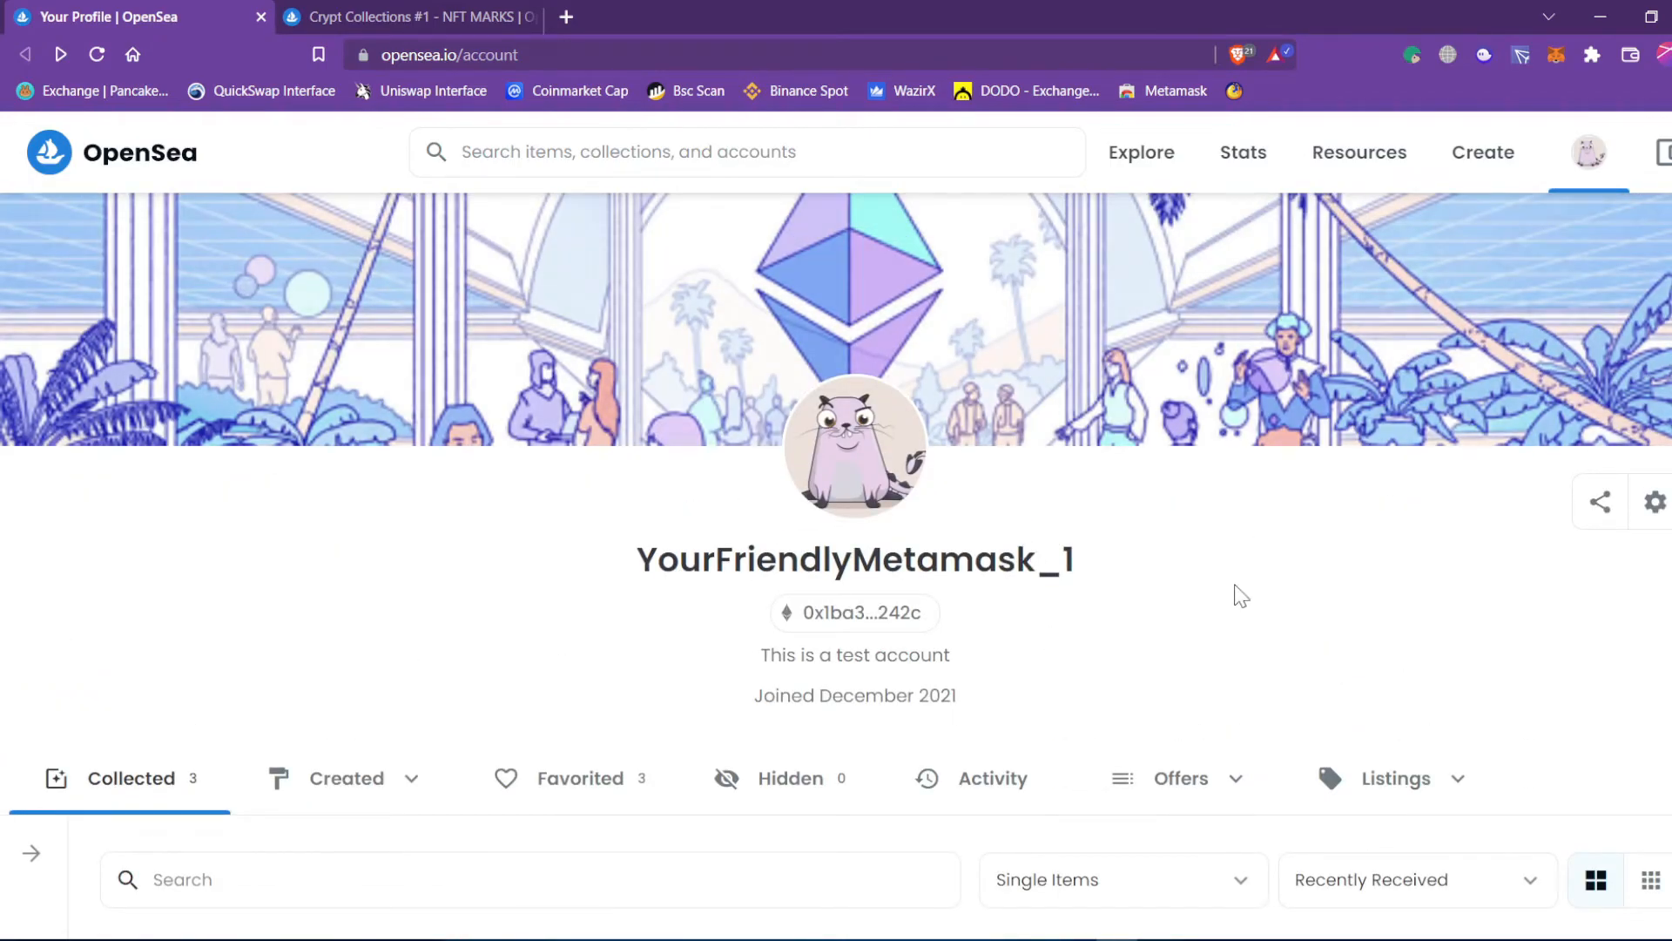
click(394, 17)
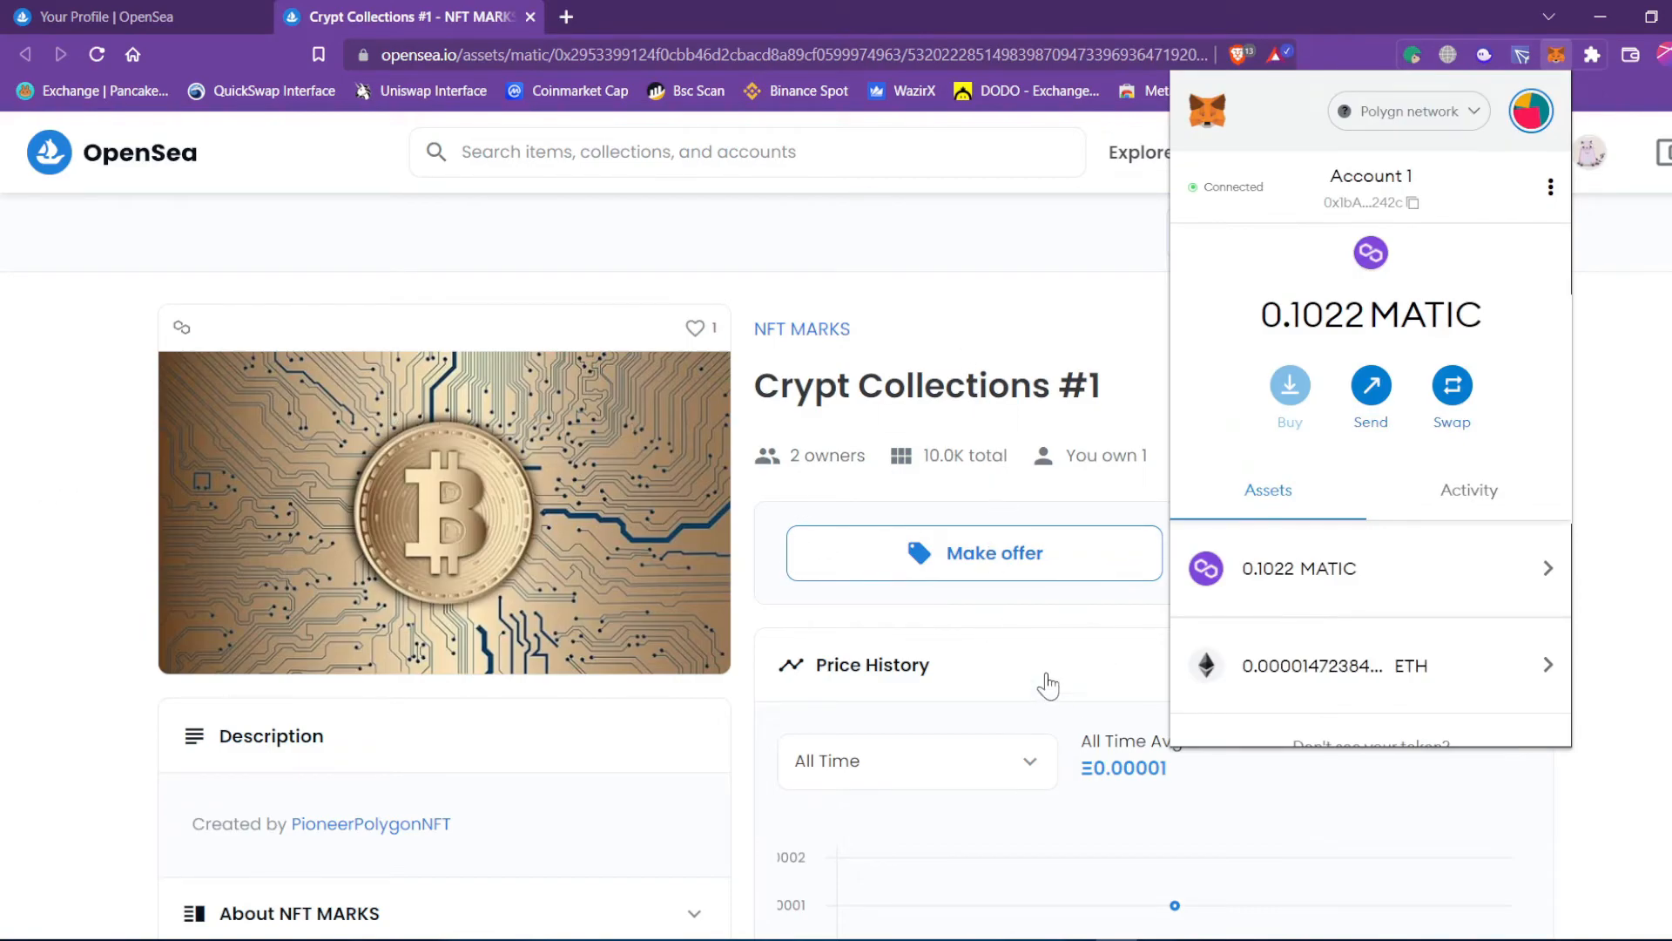
click(1003, 292)
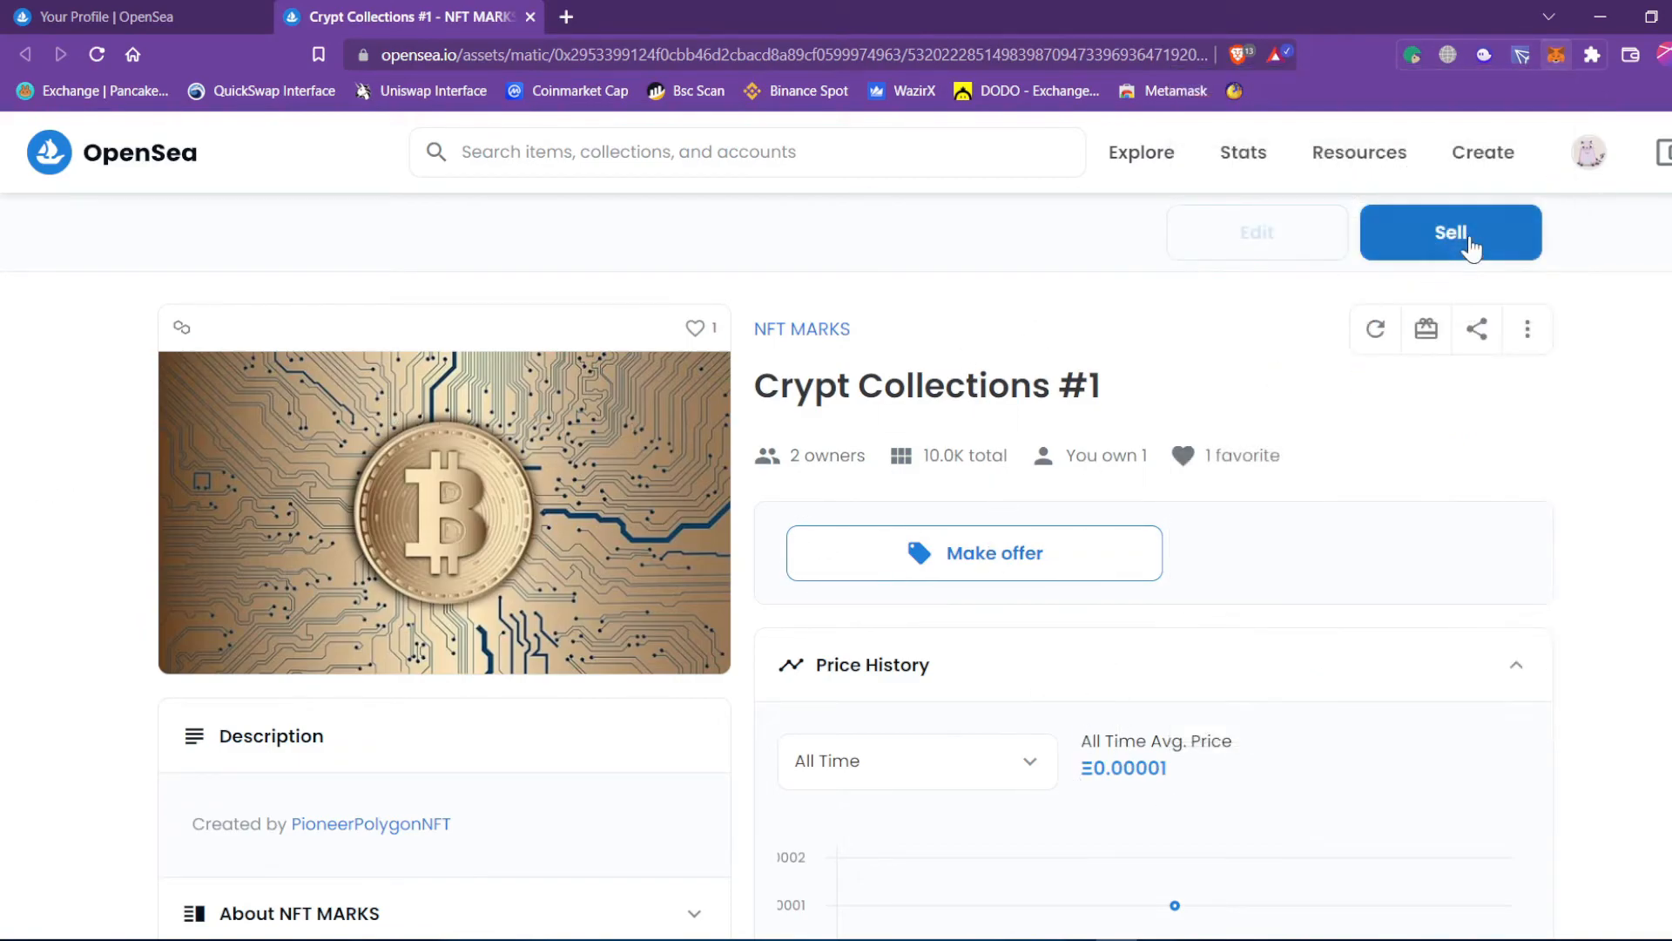
Scroll the profile's 3 collected NFTs and open MetaMask showing 0.1022 MATIC and ~0.0000147 ETH.
click(139, 17)
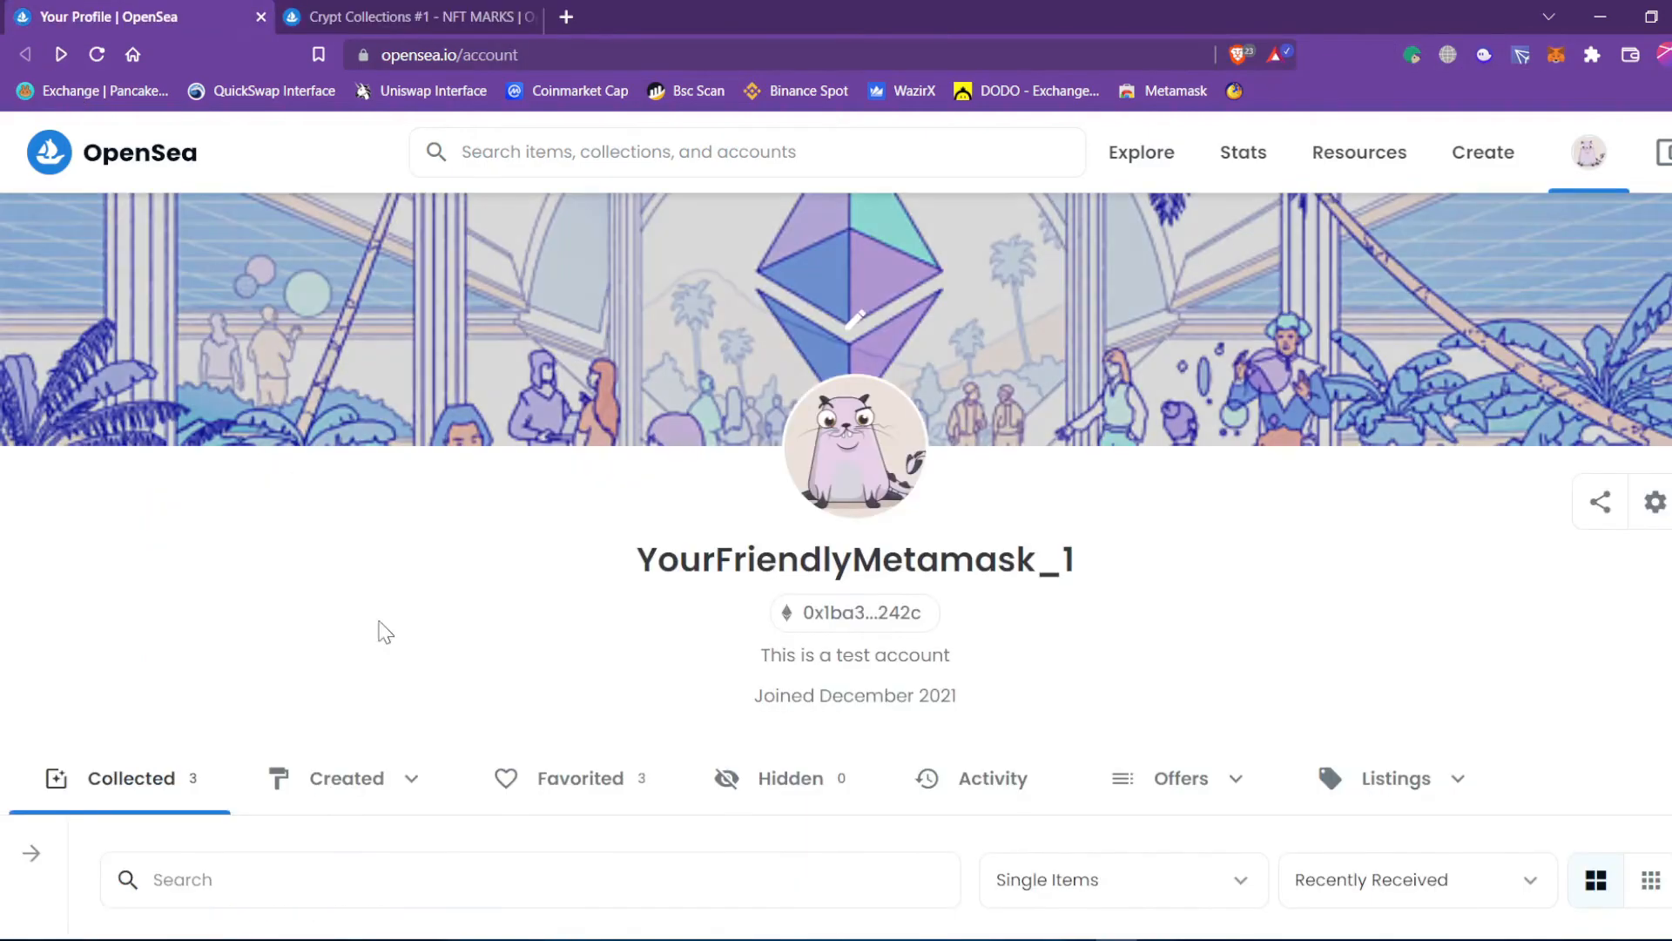
scroll(774, 697, down, 5)
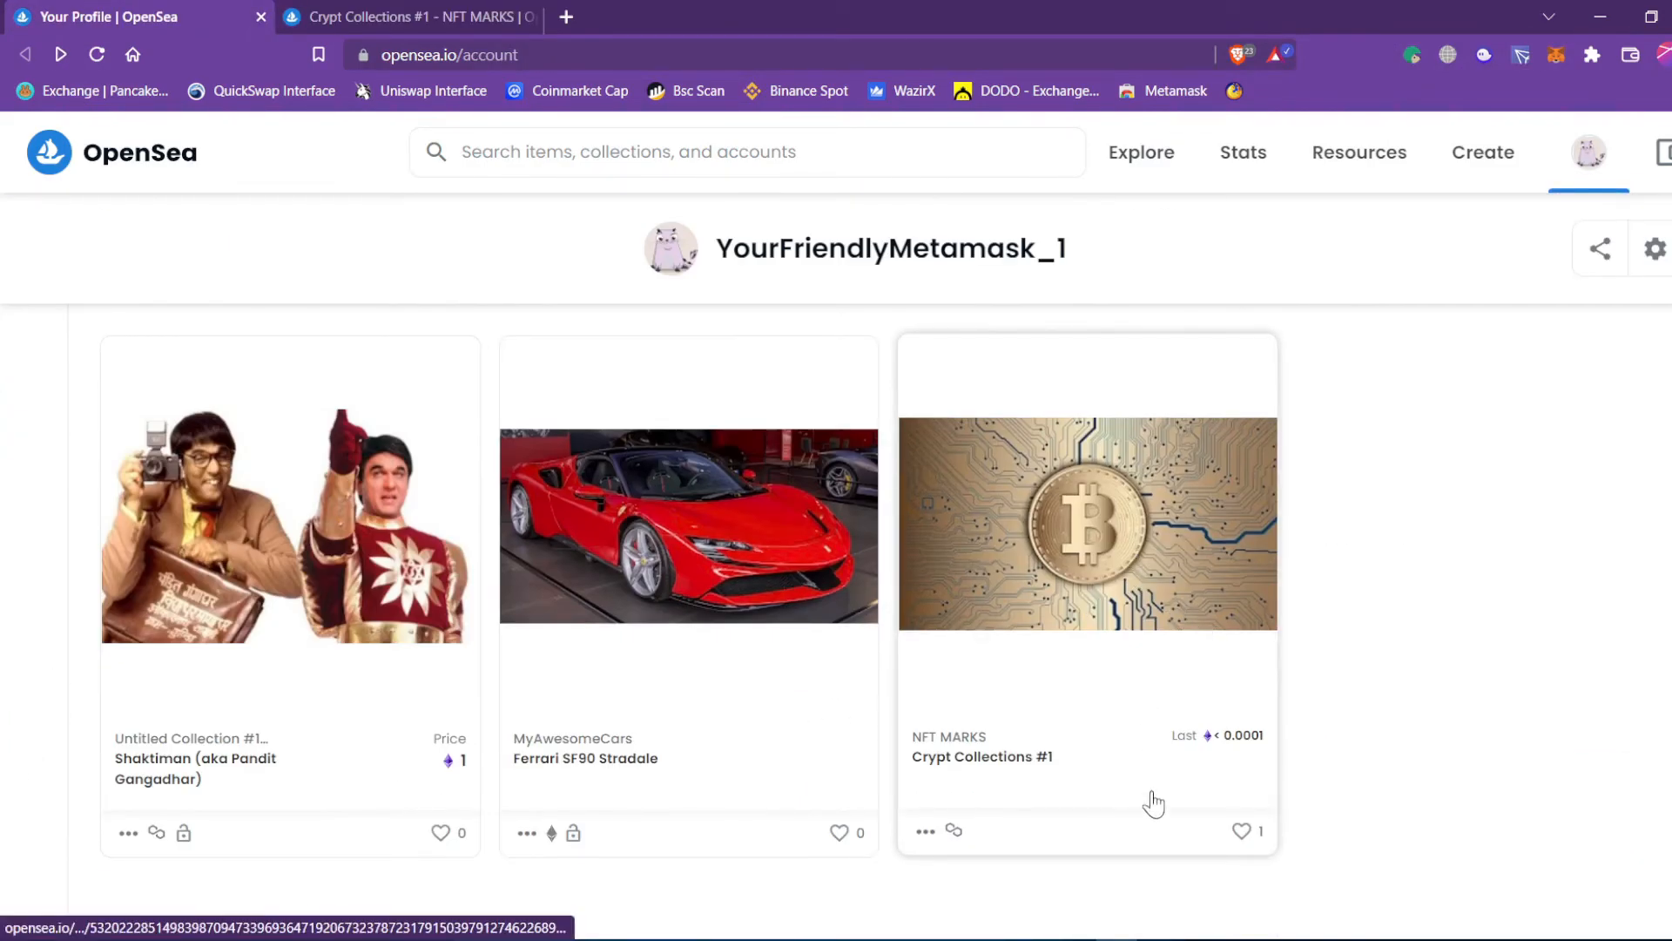
scroll(1057, 654, up, 3)
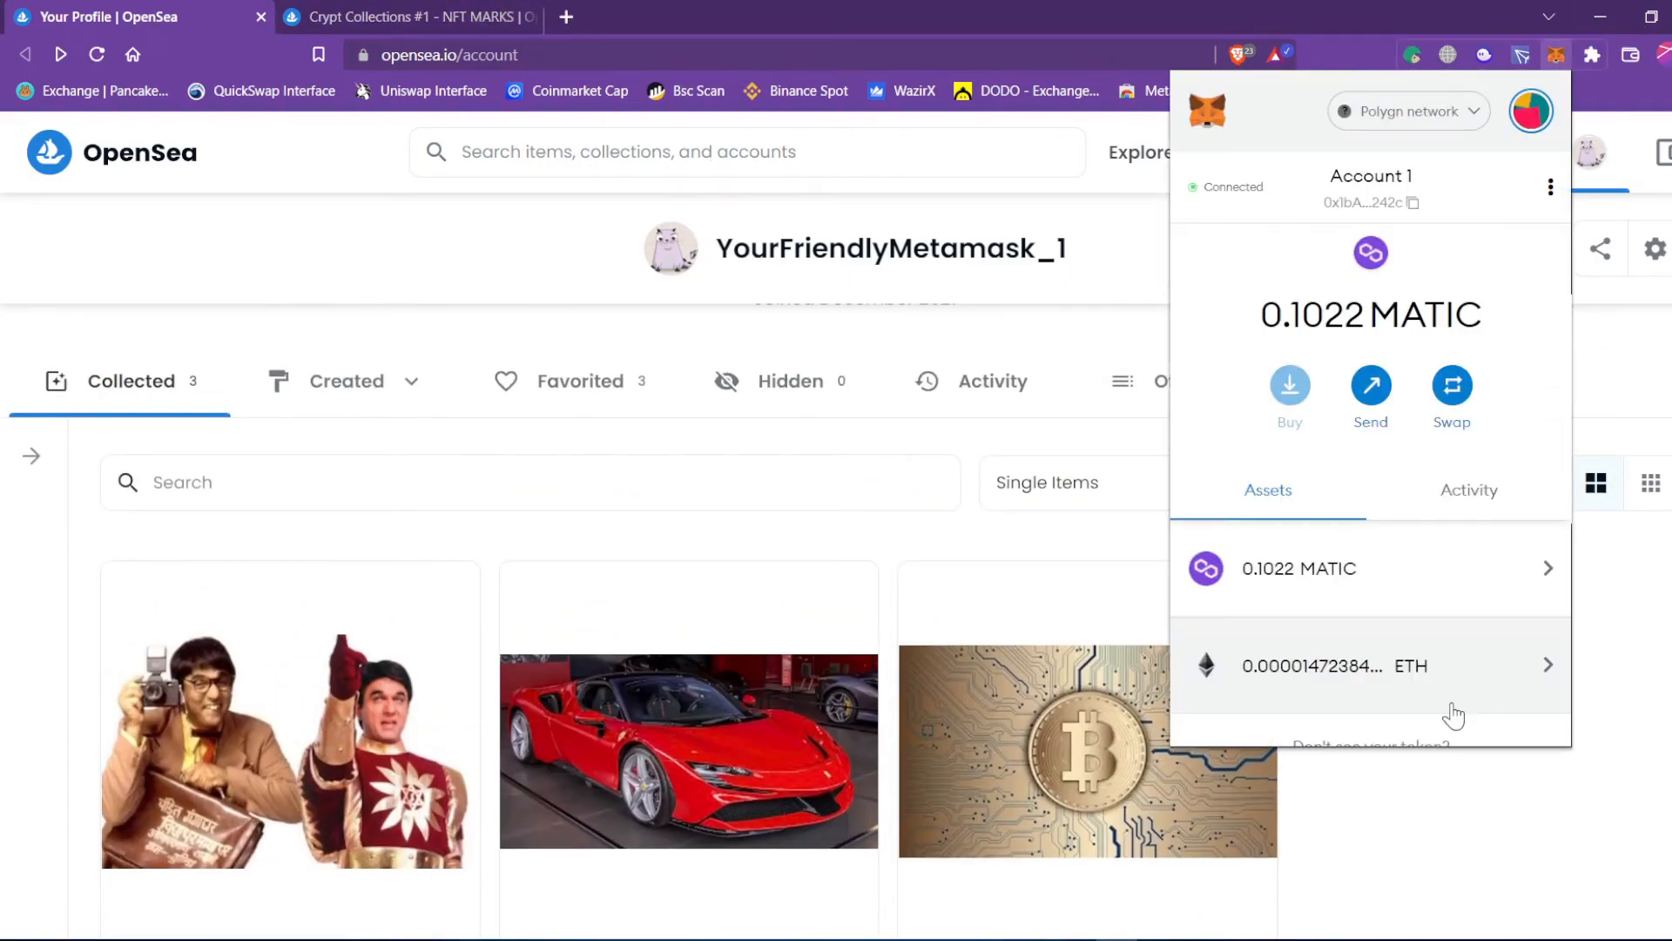
scroll(1187, 892, down, 1)
click(1455, 869)
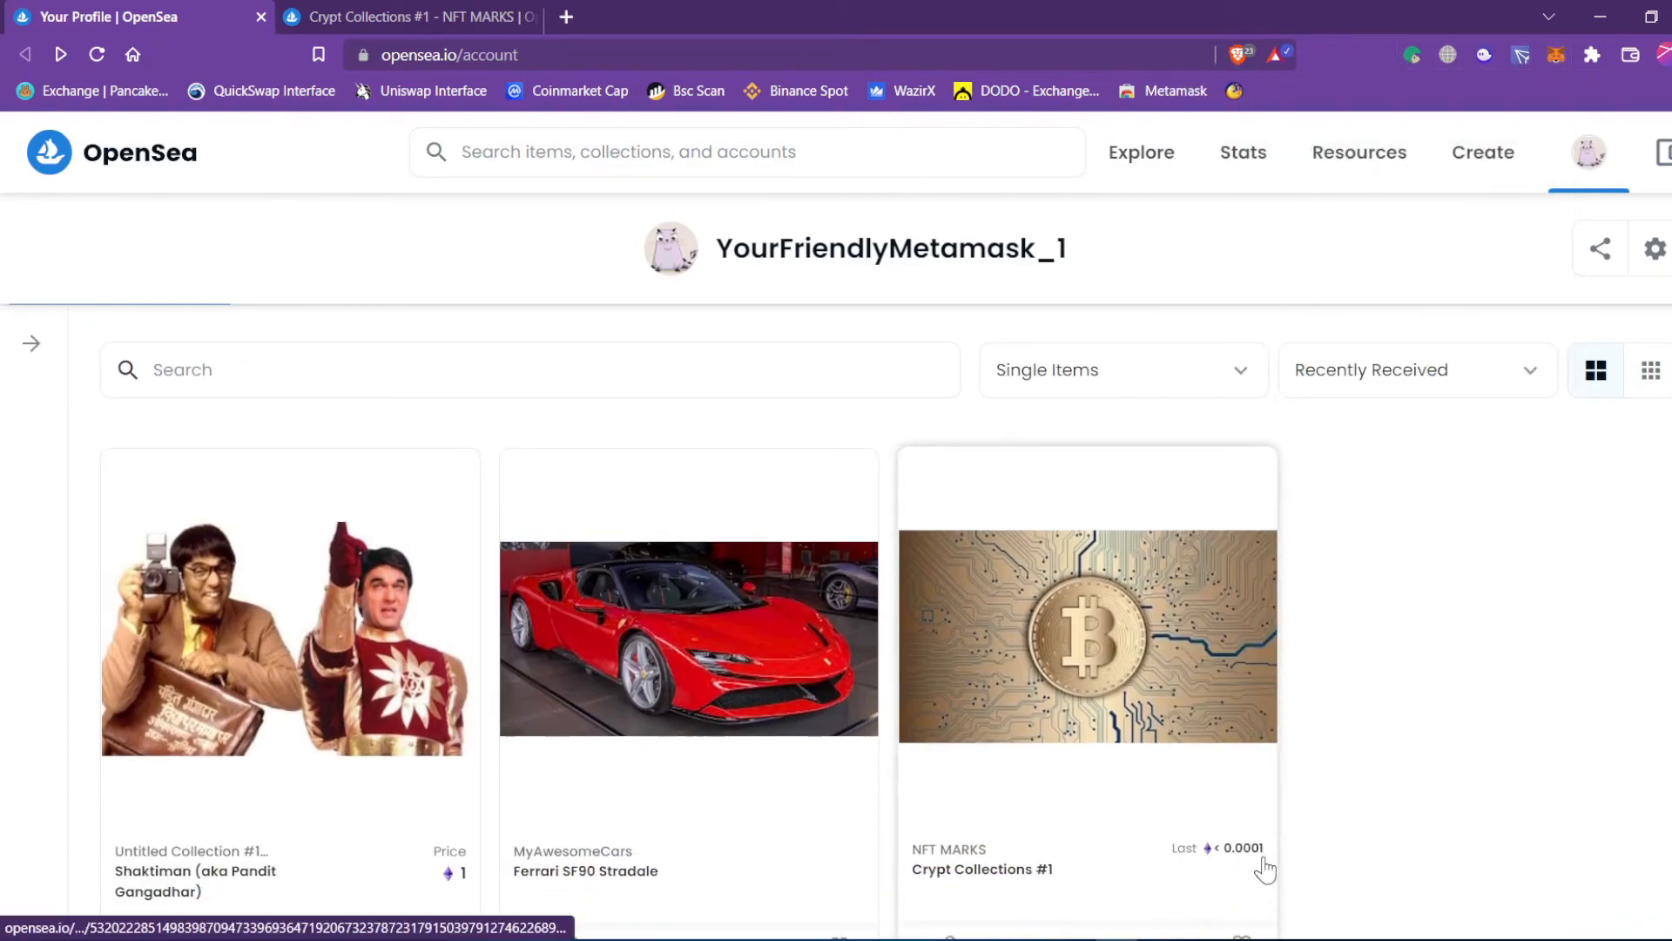
scroll(1263, 863, up, 5)
click(1558, 50)
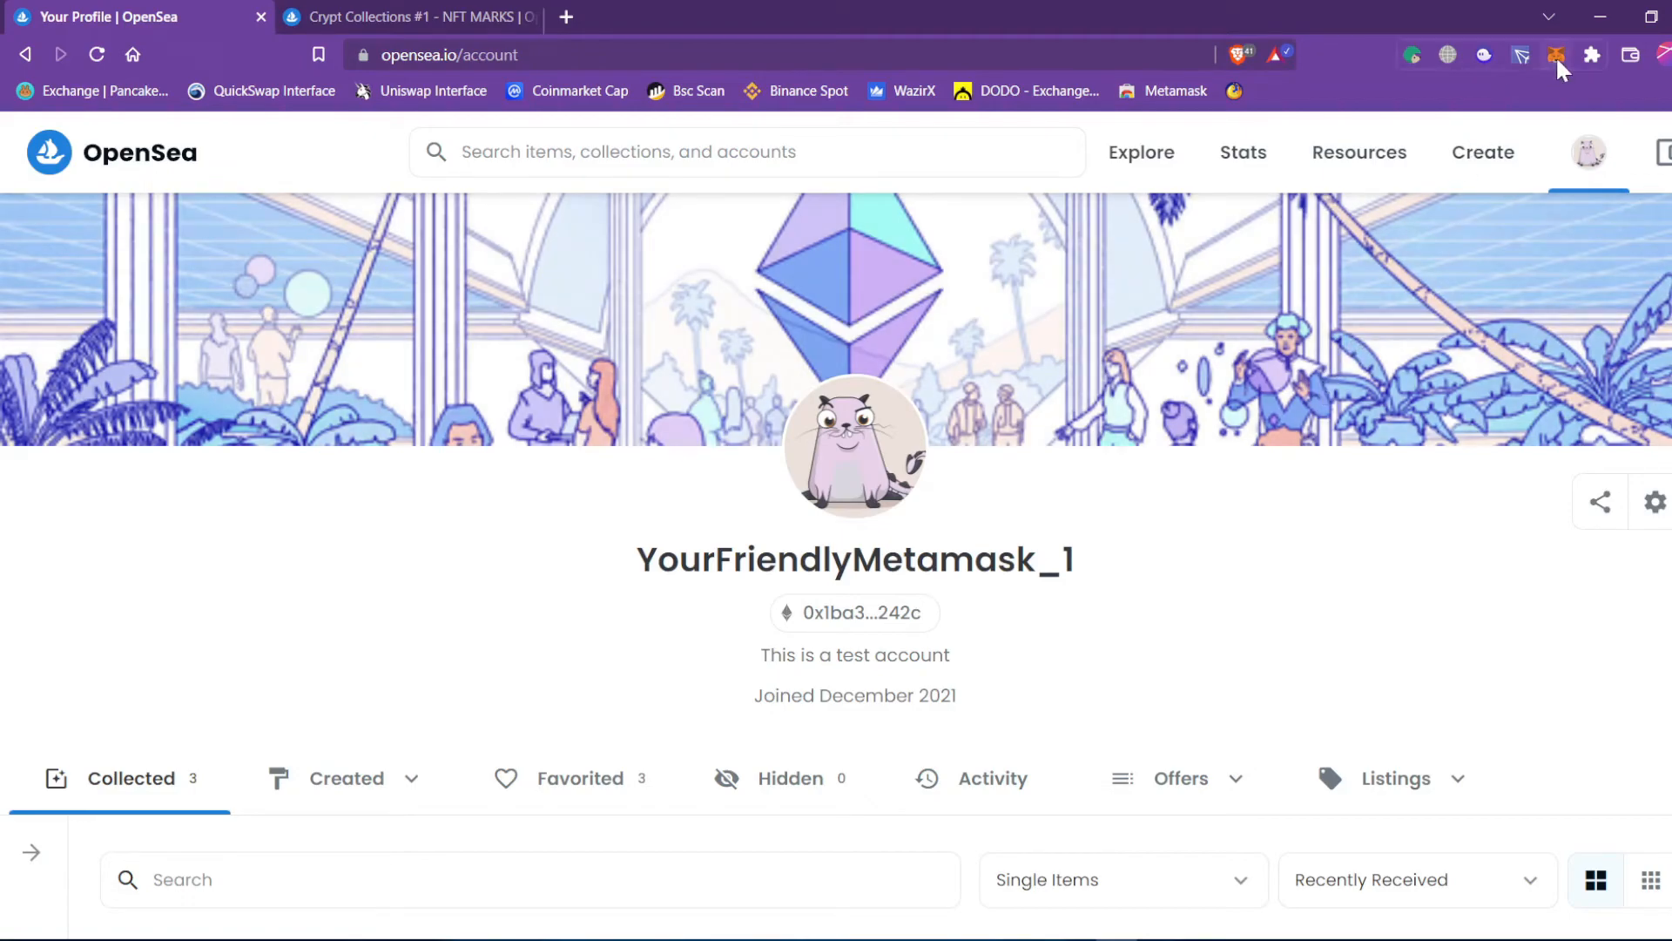
Open FOR creators #1 from NFT MARKS in a new tab and note its 0.00001 ETH price.
click(1555, 55)
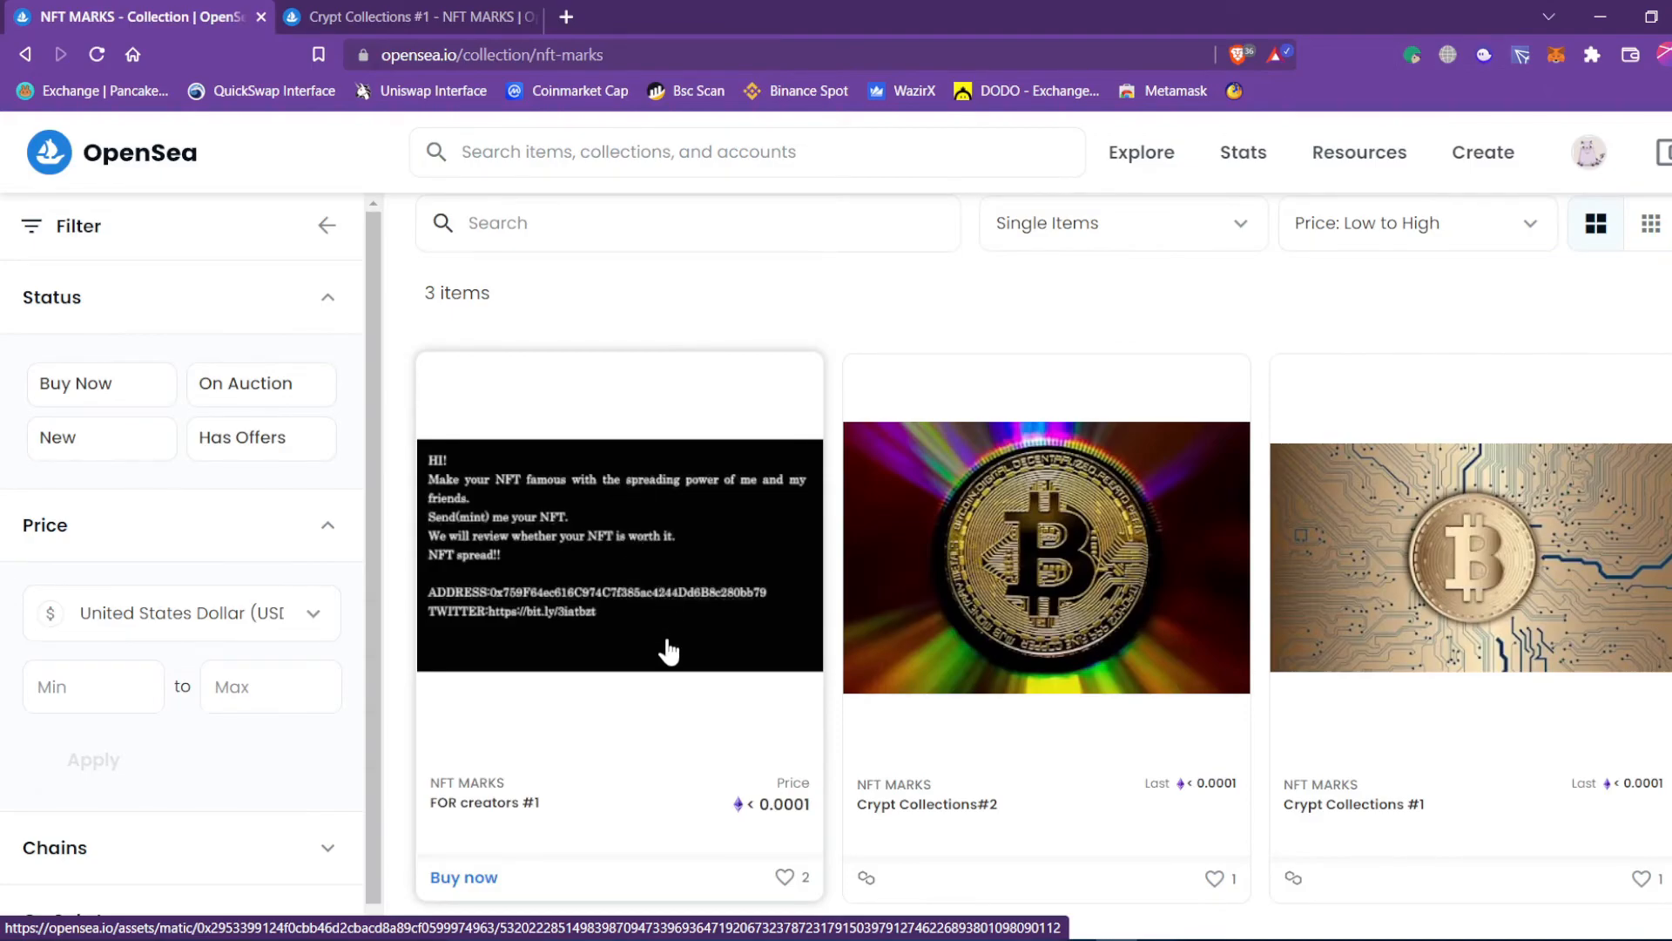
right_click(668, 641)
click(793, 216)
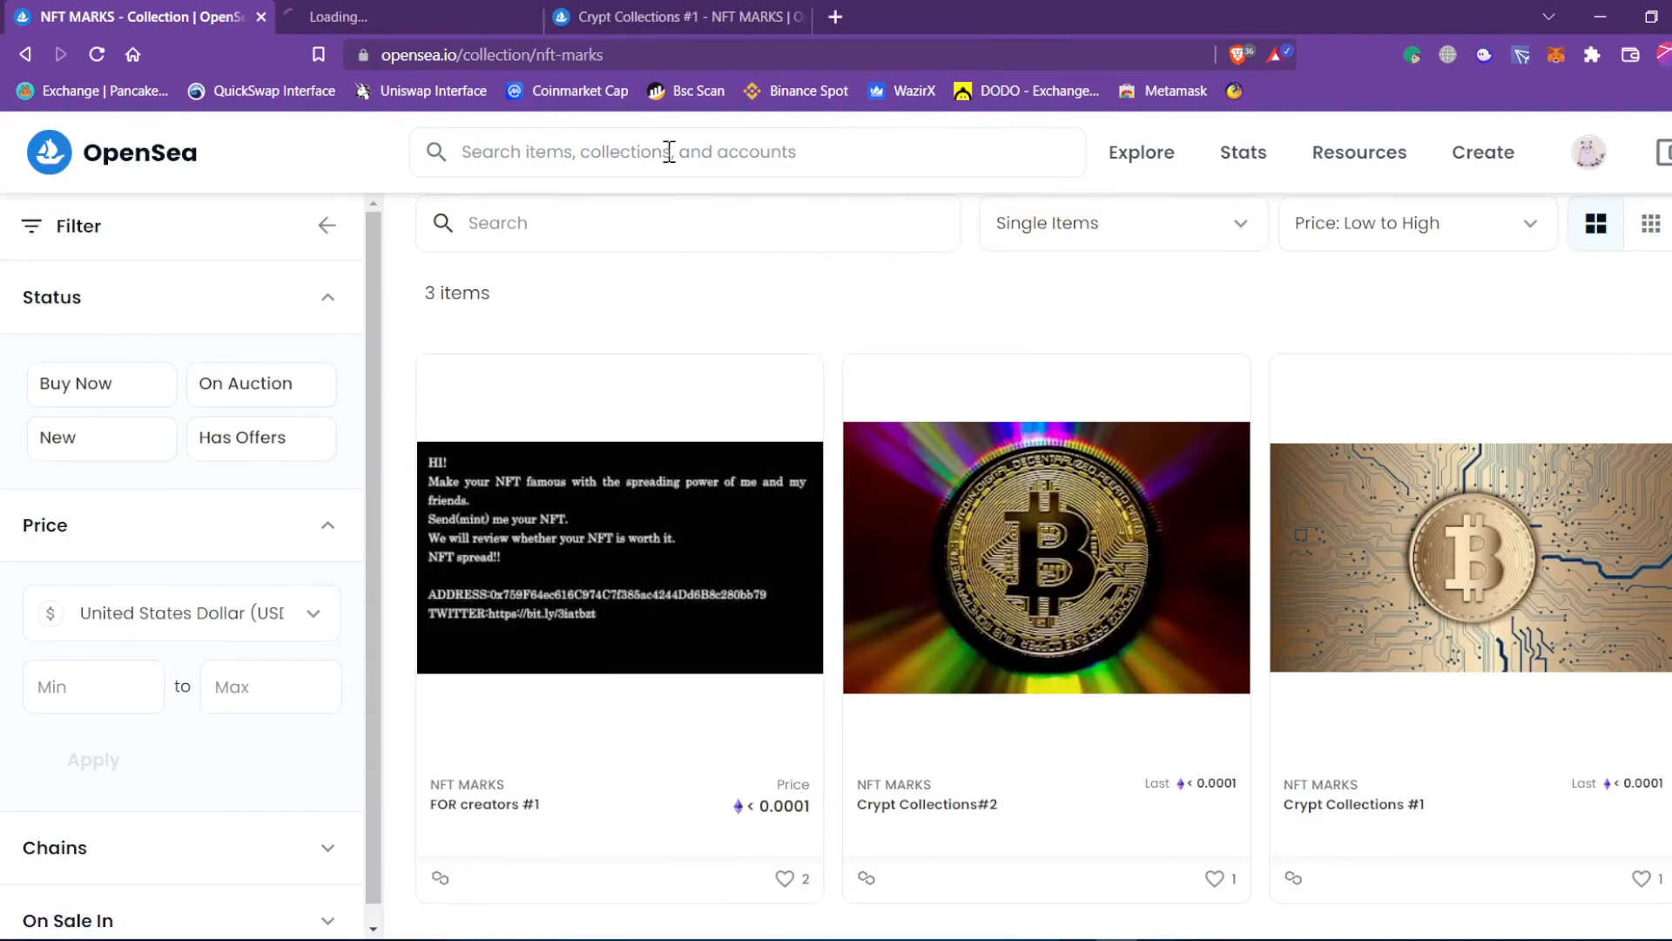
click(411, 11)
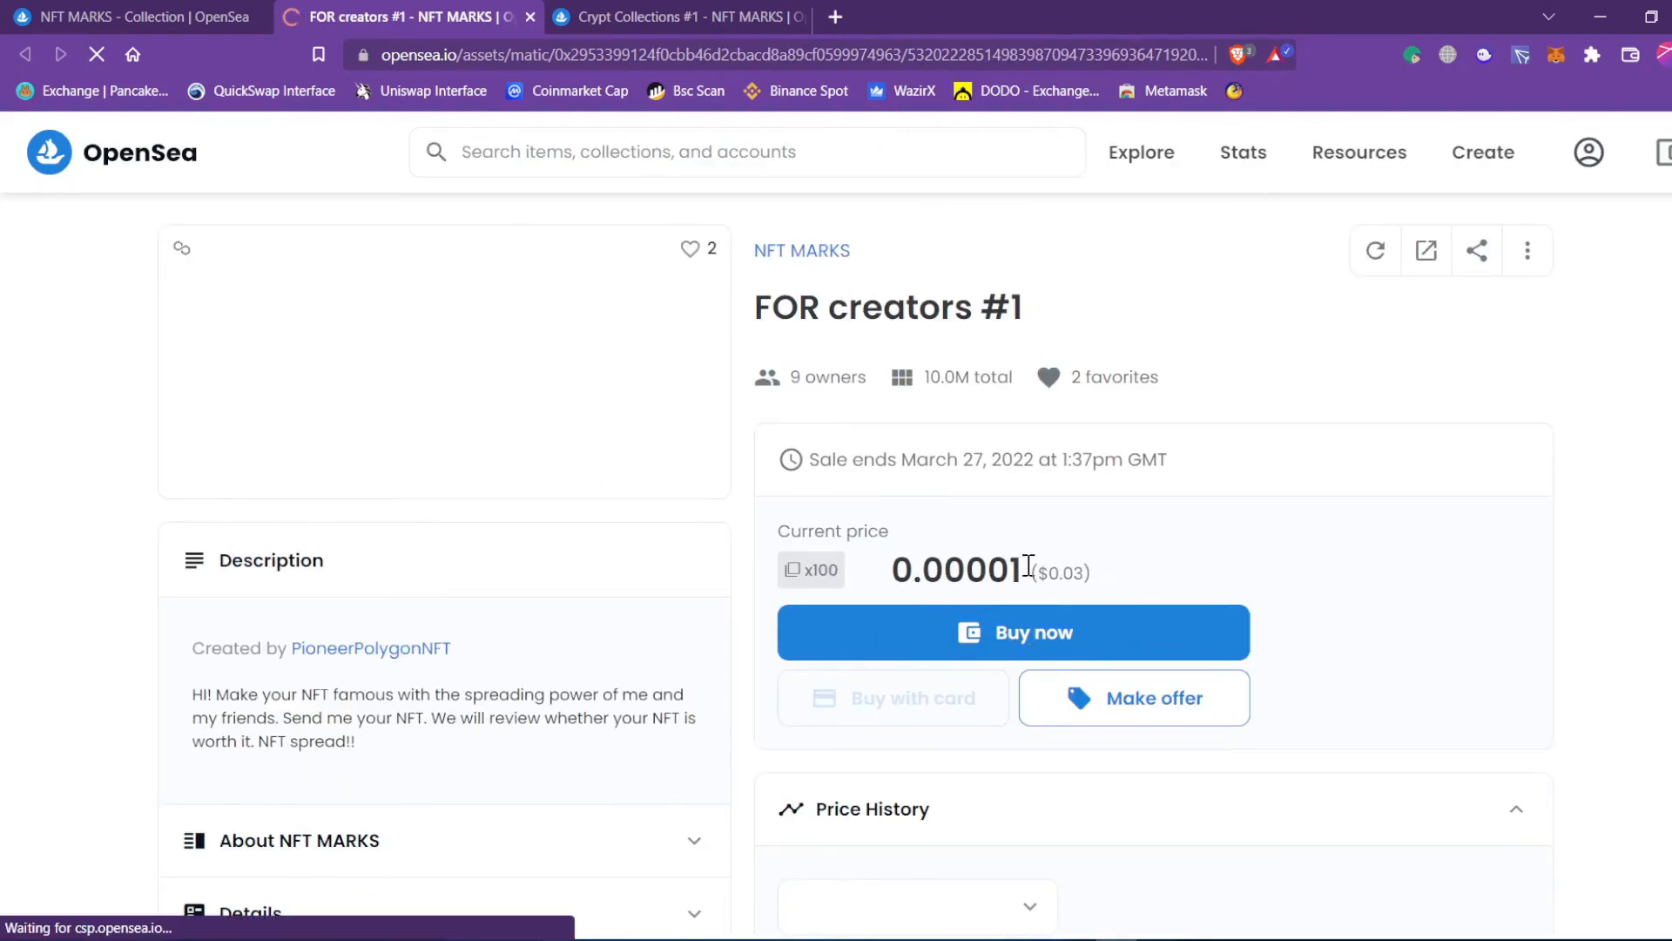
double_click(957, 570)
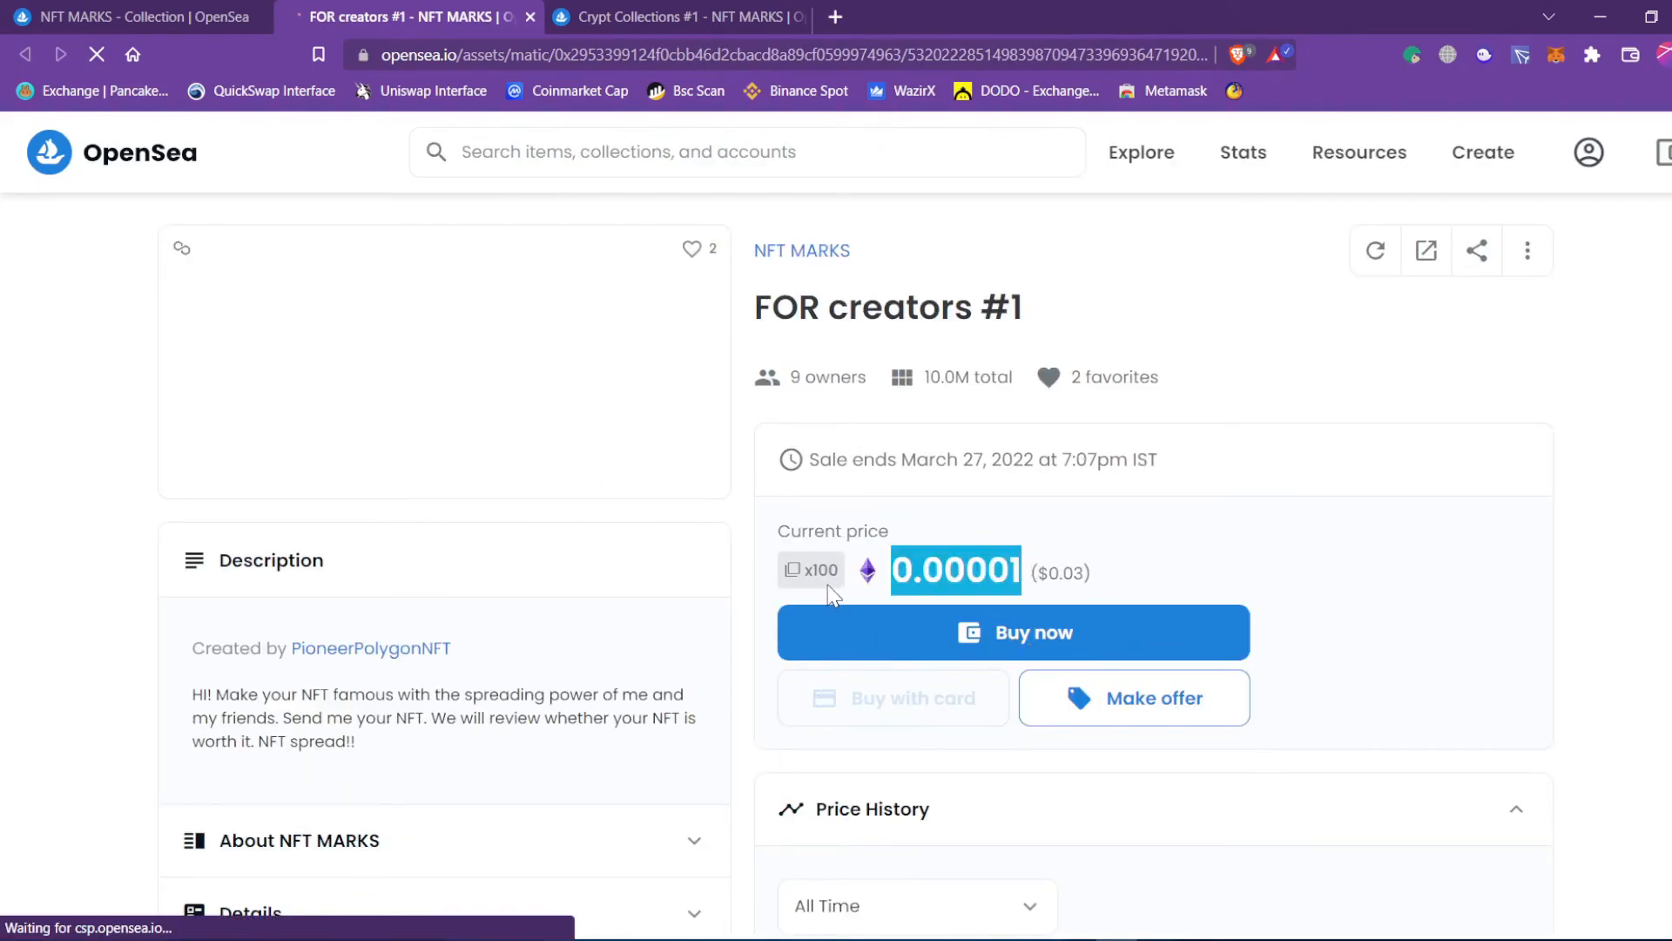
mouse_move(811, 575)
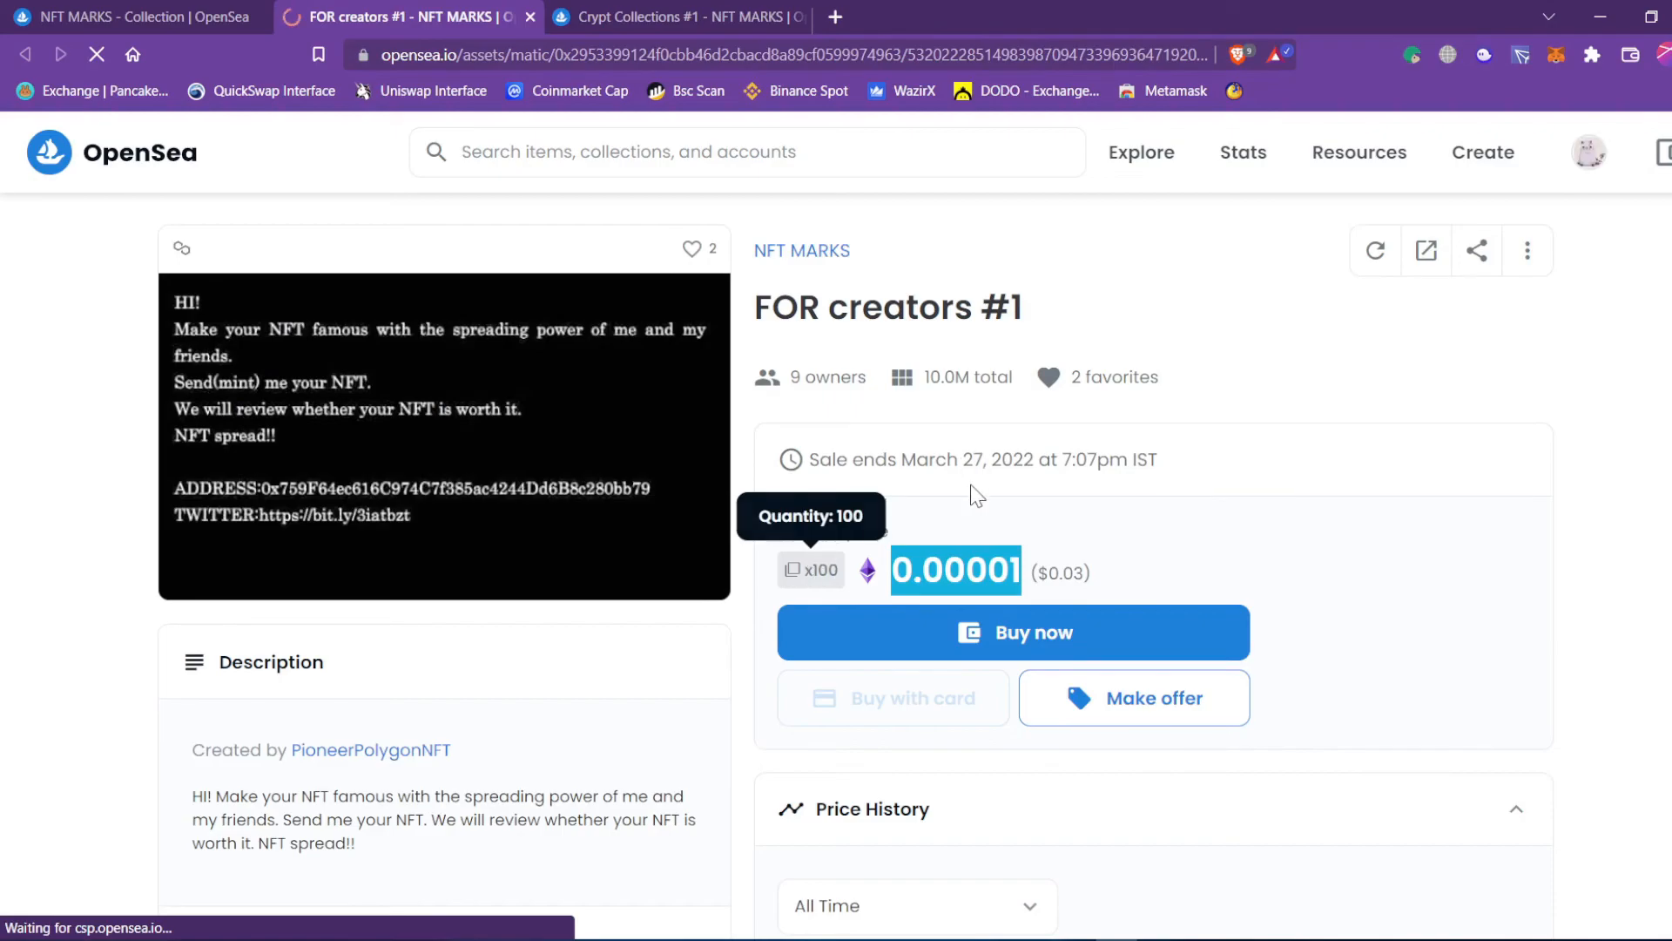
click(1038, 546)
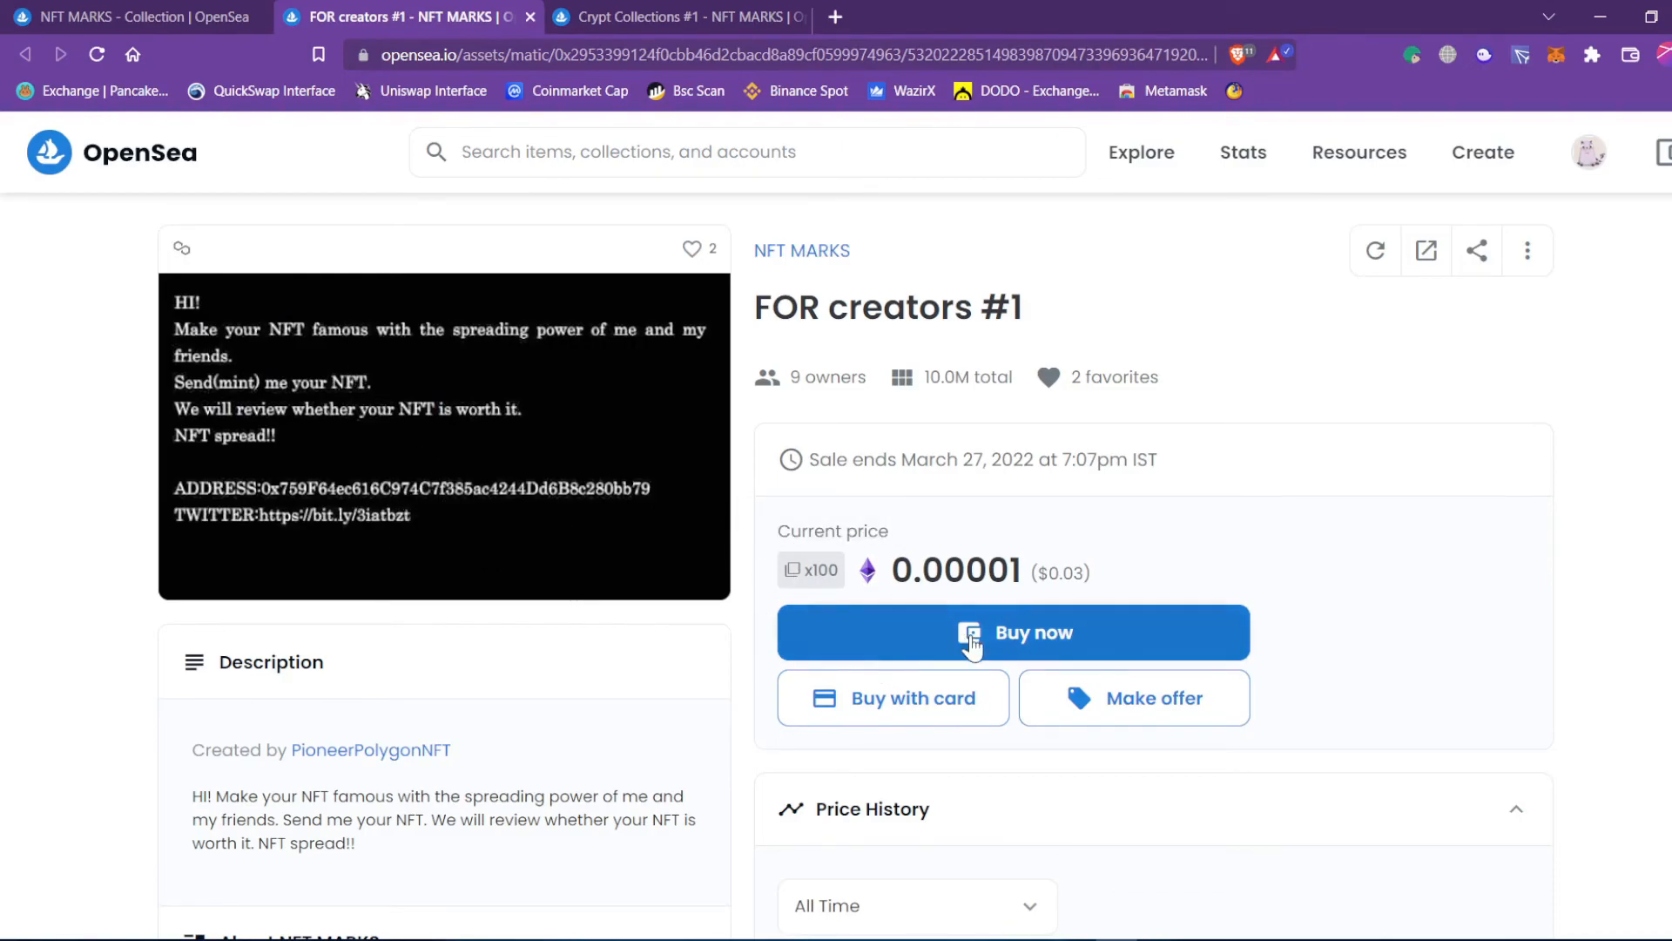
Buy now FOR creators #1, acknowledge the unreviewed collection, and confirm checkout for one item.
click(1019, 643)
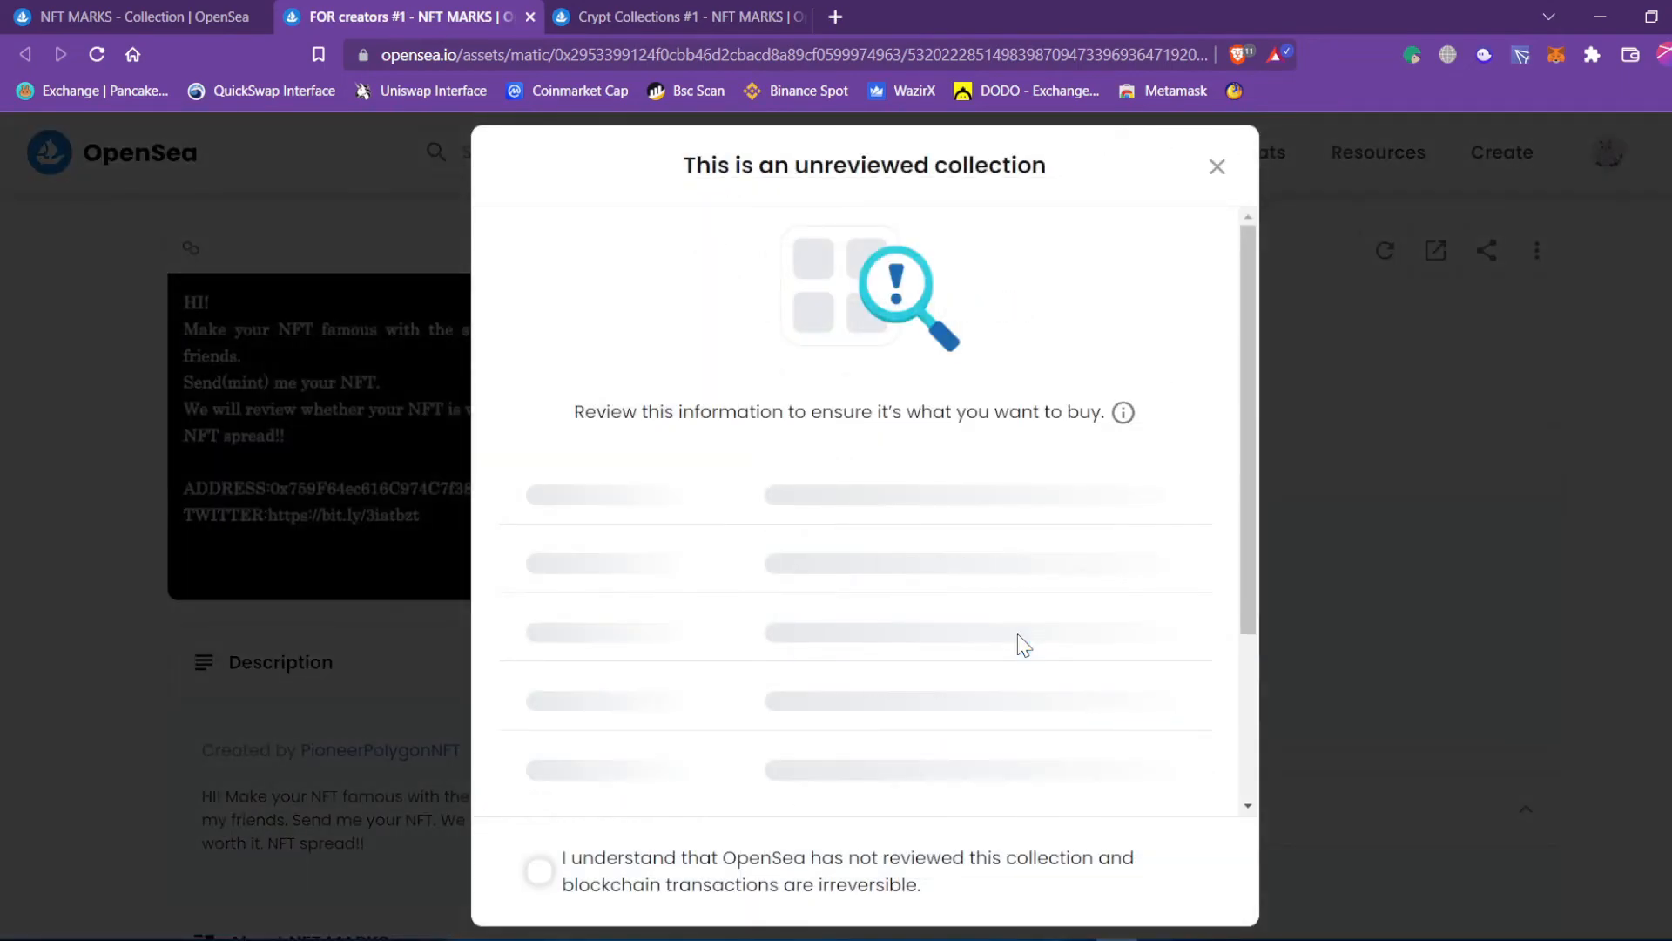
drag(810, 153, 1021, 214)
scroll(822, 615, down, 1)
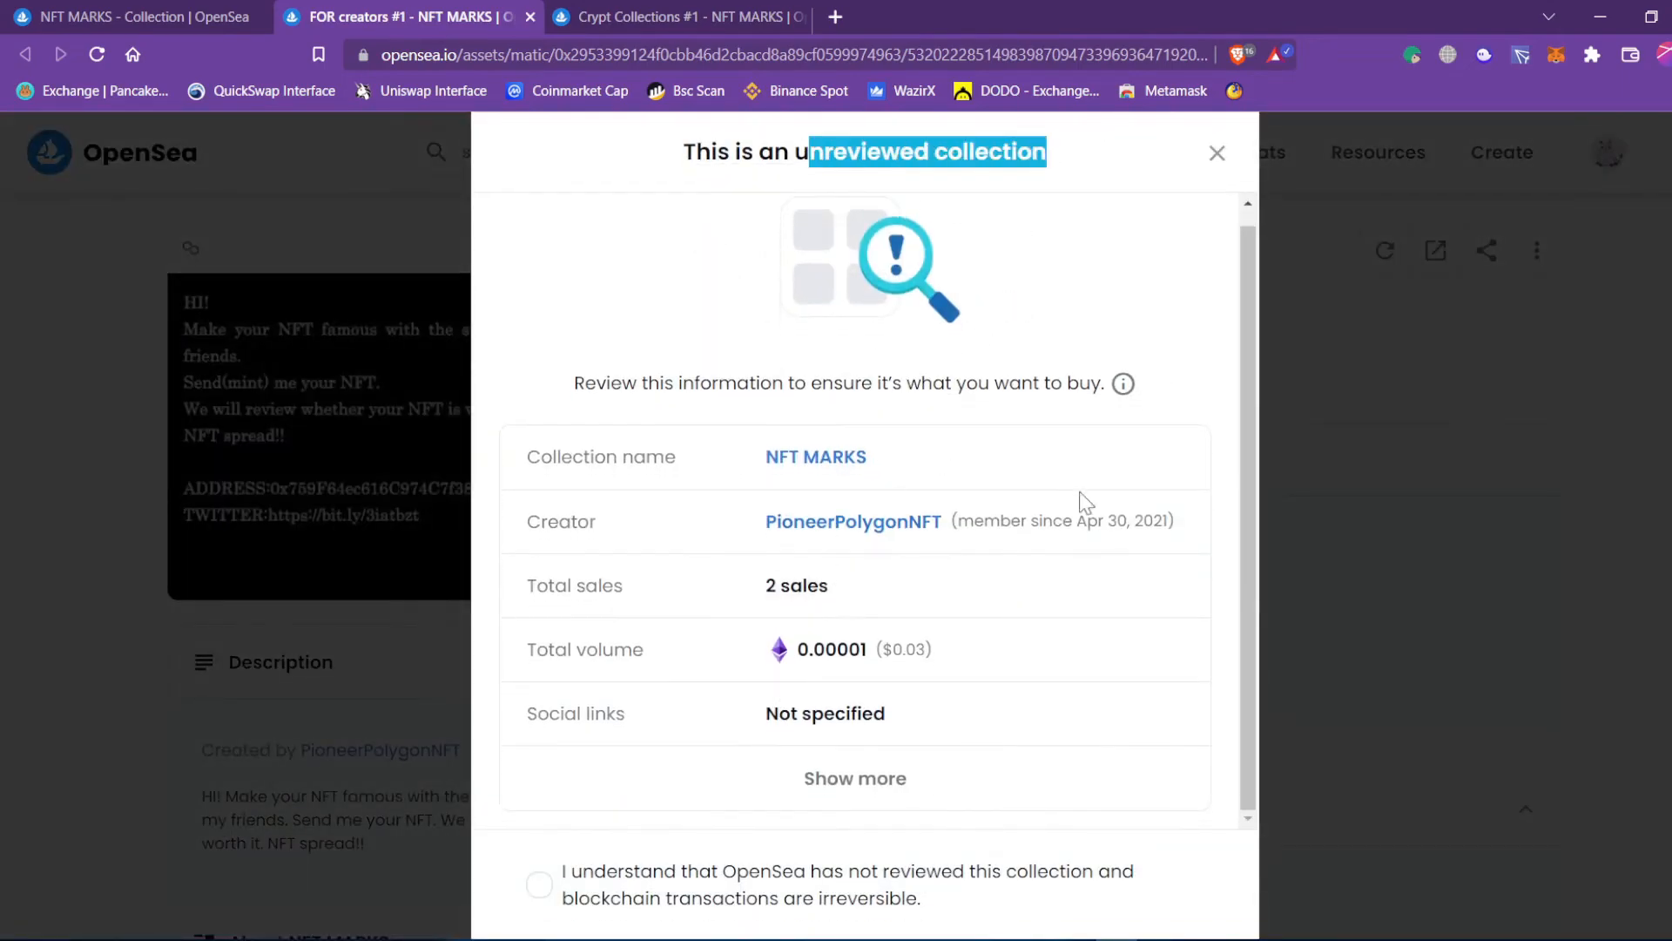
click(540, 887)
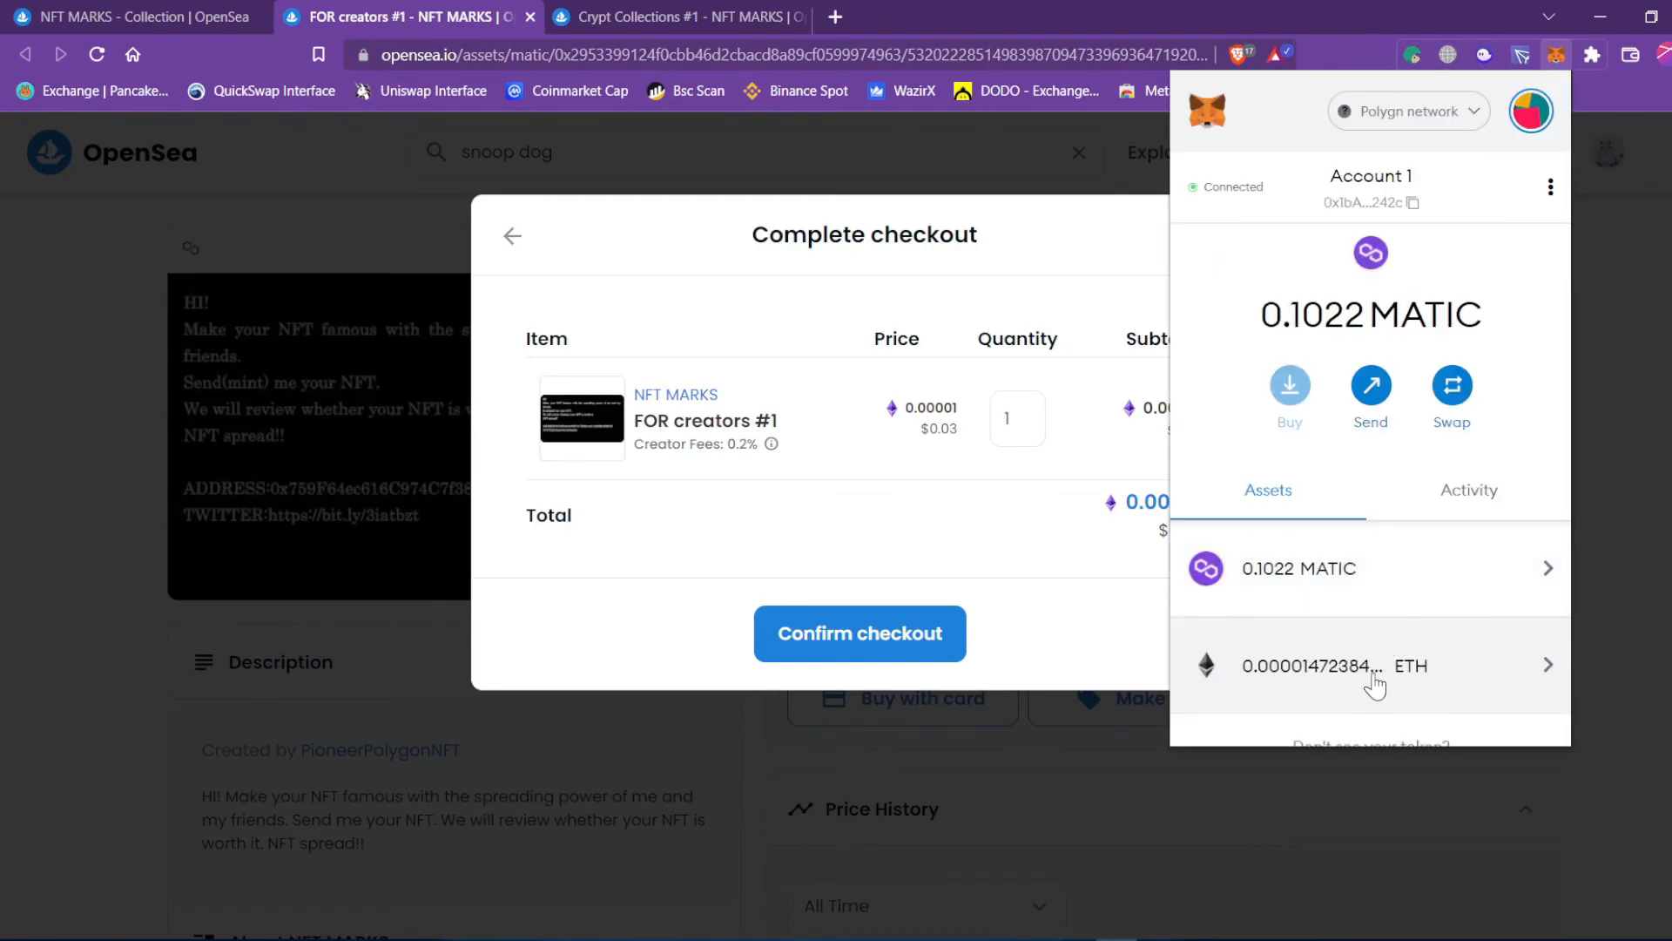
click(893, 652)
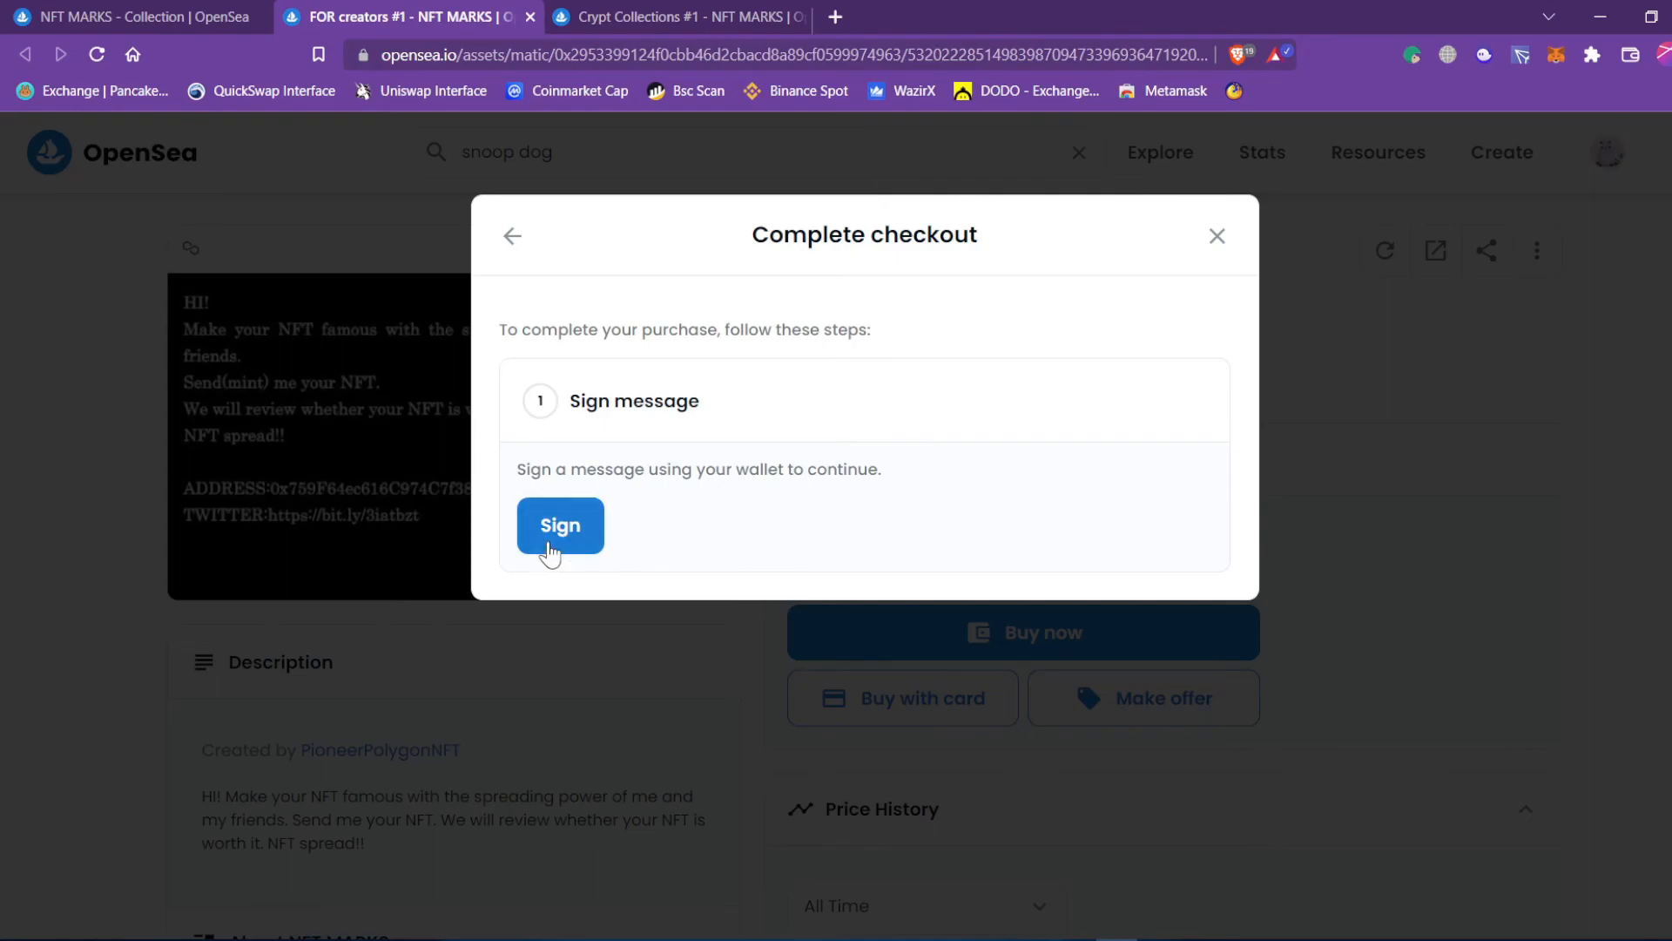
Approve the FOR creators #1 signature request in MetaMask, then close the checkout dialog.
click(550, 549)
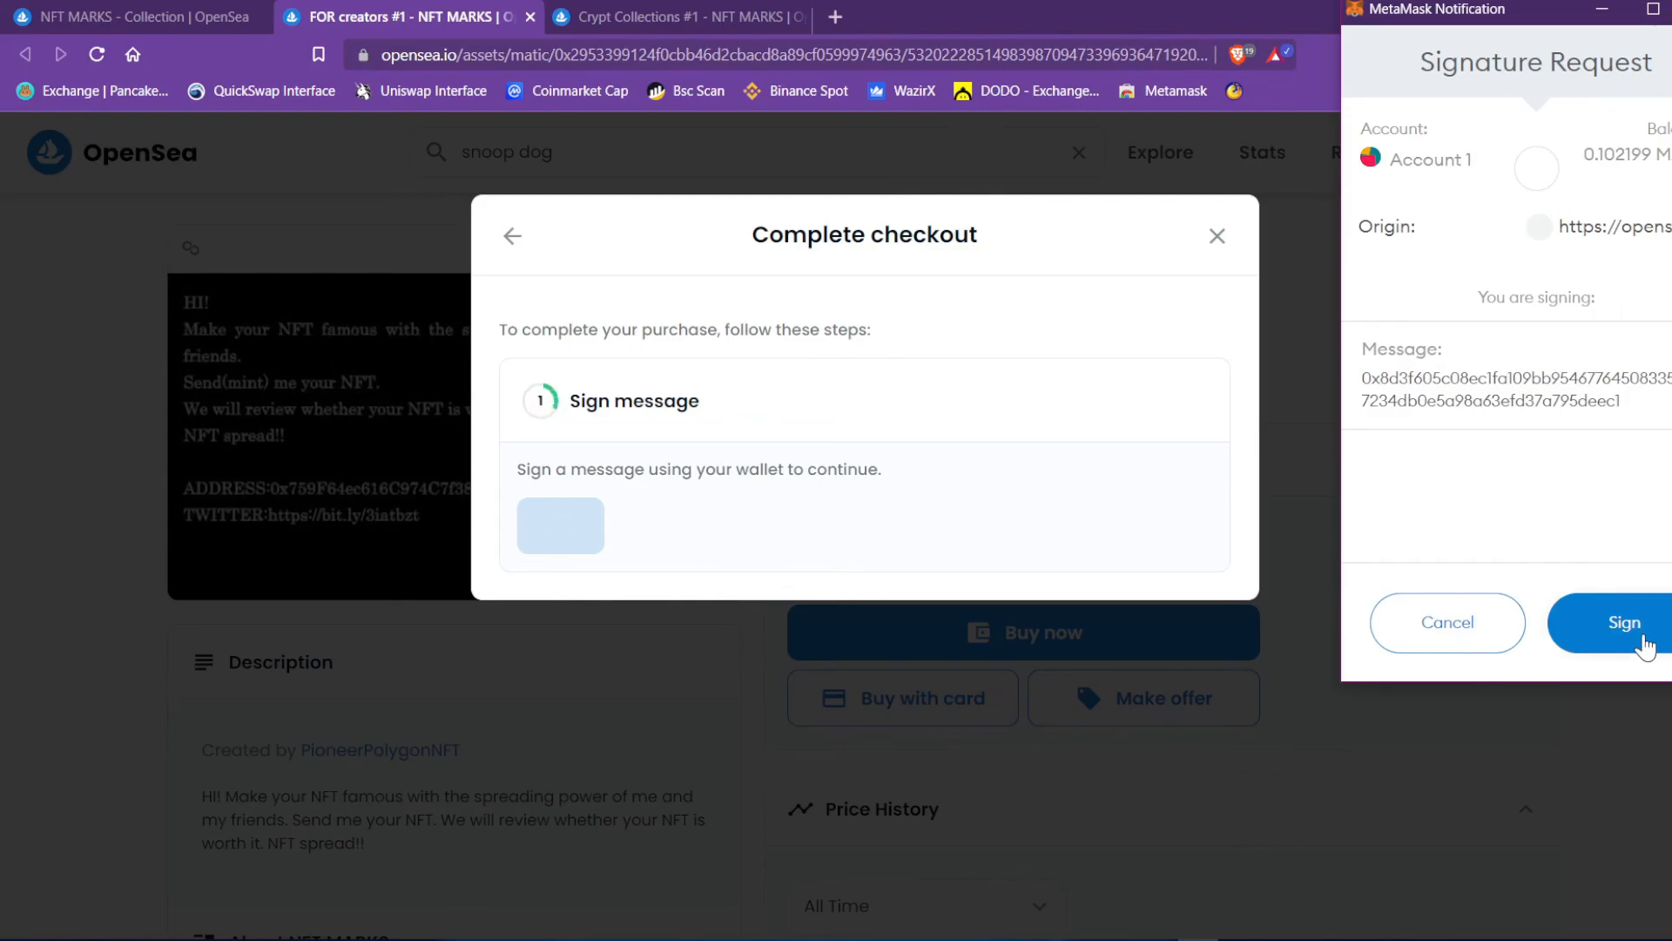
drag(1583, 155, 1652, 156)
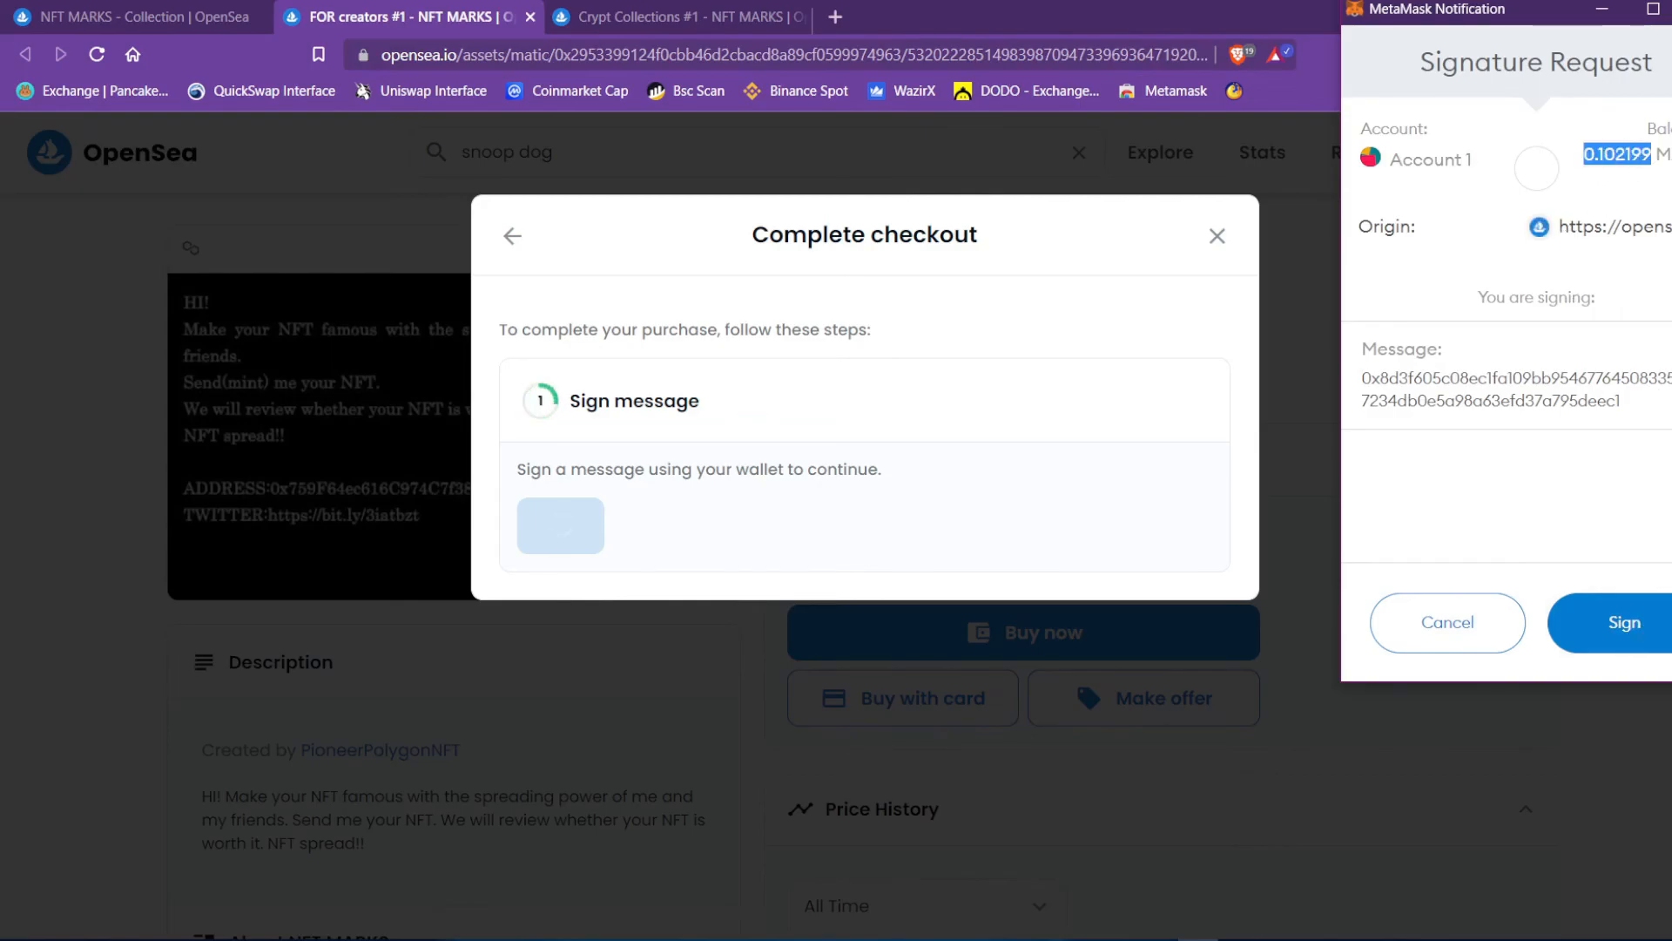
click(1625, 623)
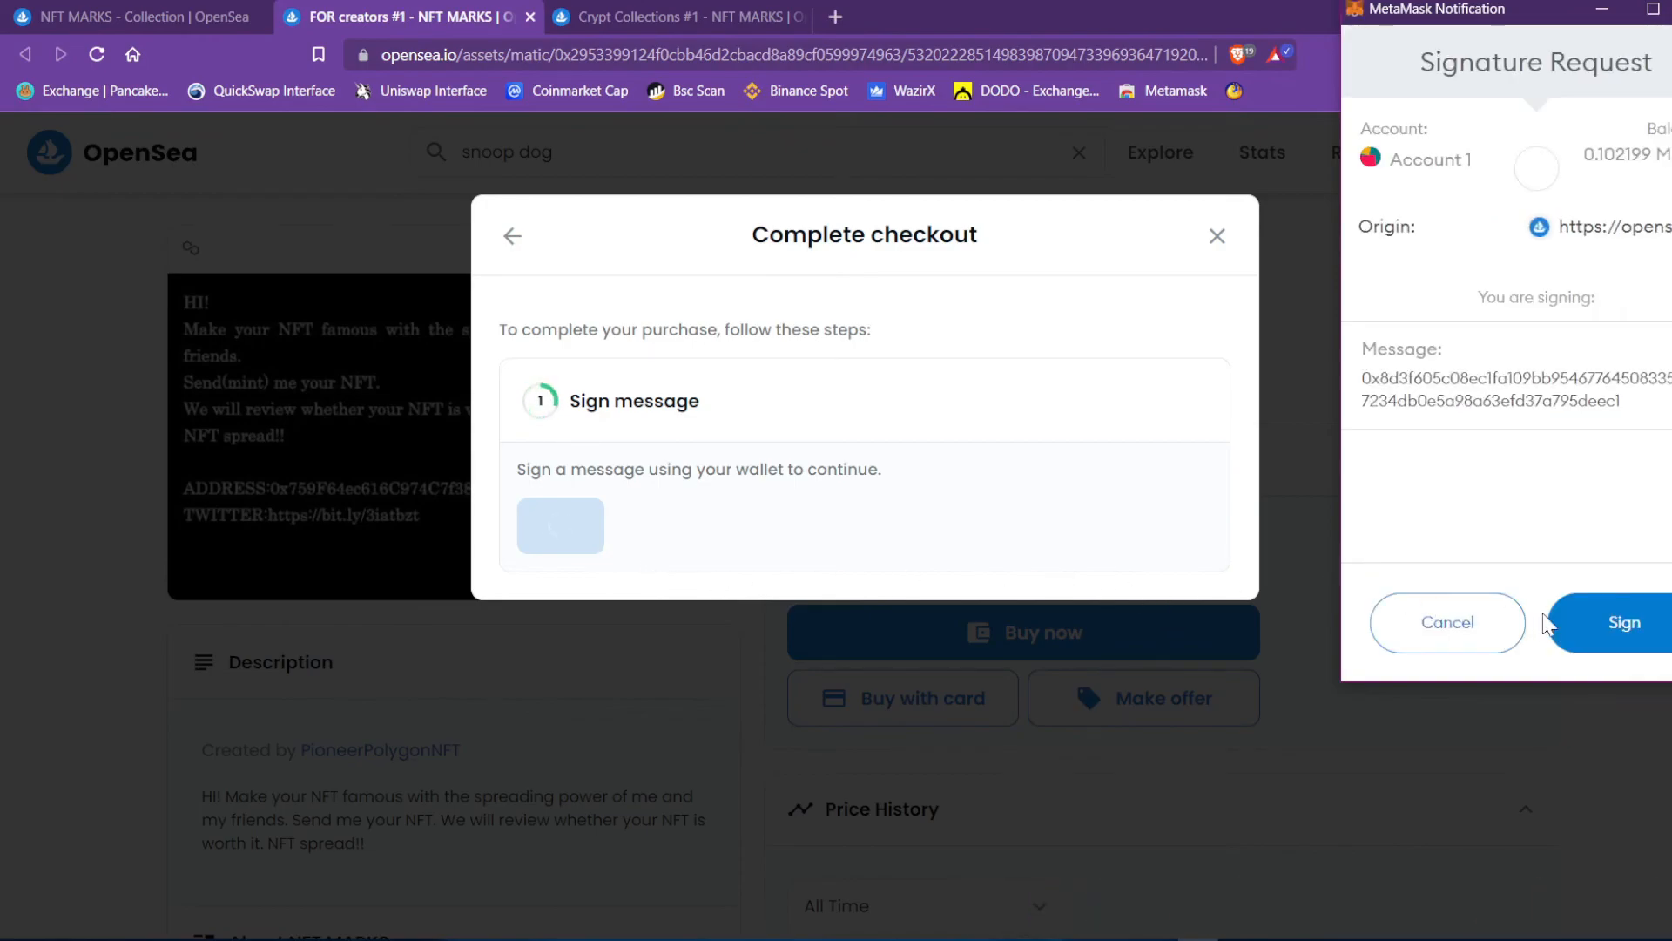
click(1634, 632)
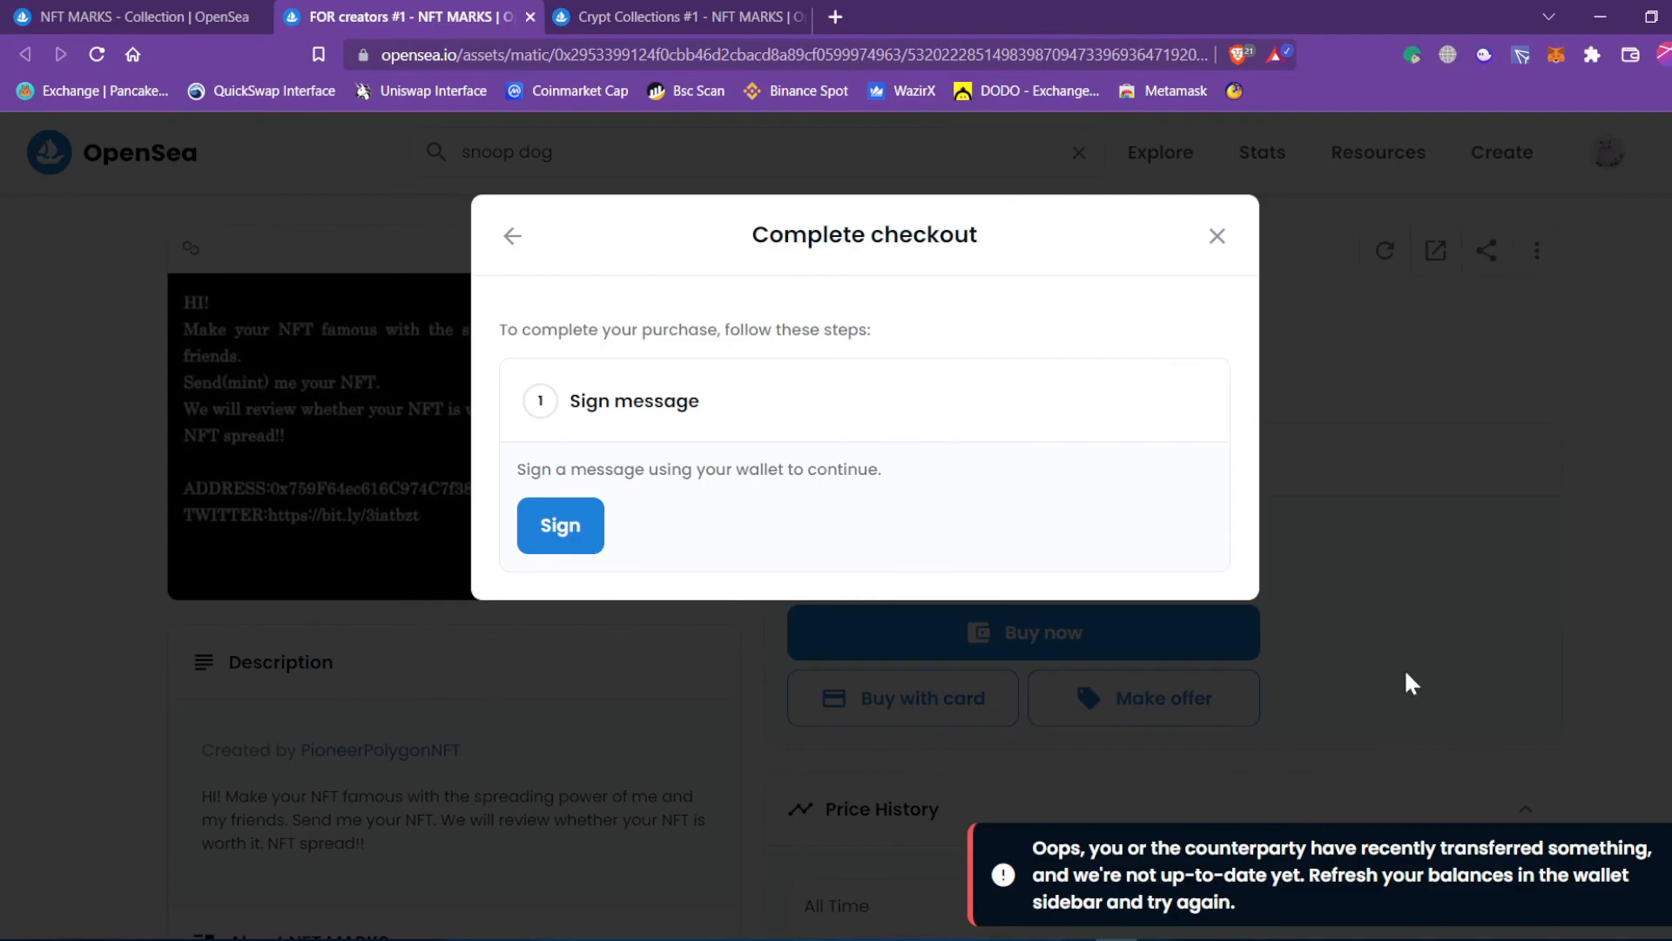
click(1426, 631)
Reload to confirm 'You own 1', verify ETH fell to 0.000004, then return to NFT MARKS.
click(96, 58)
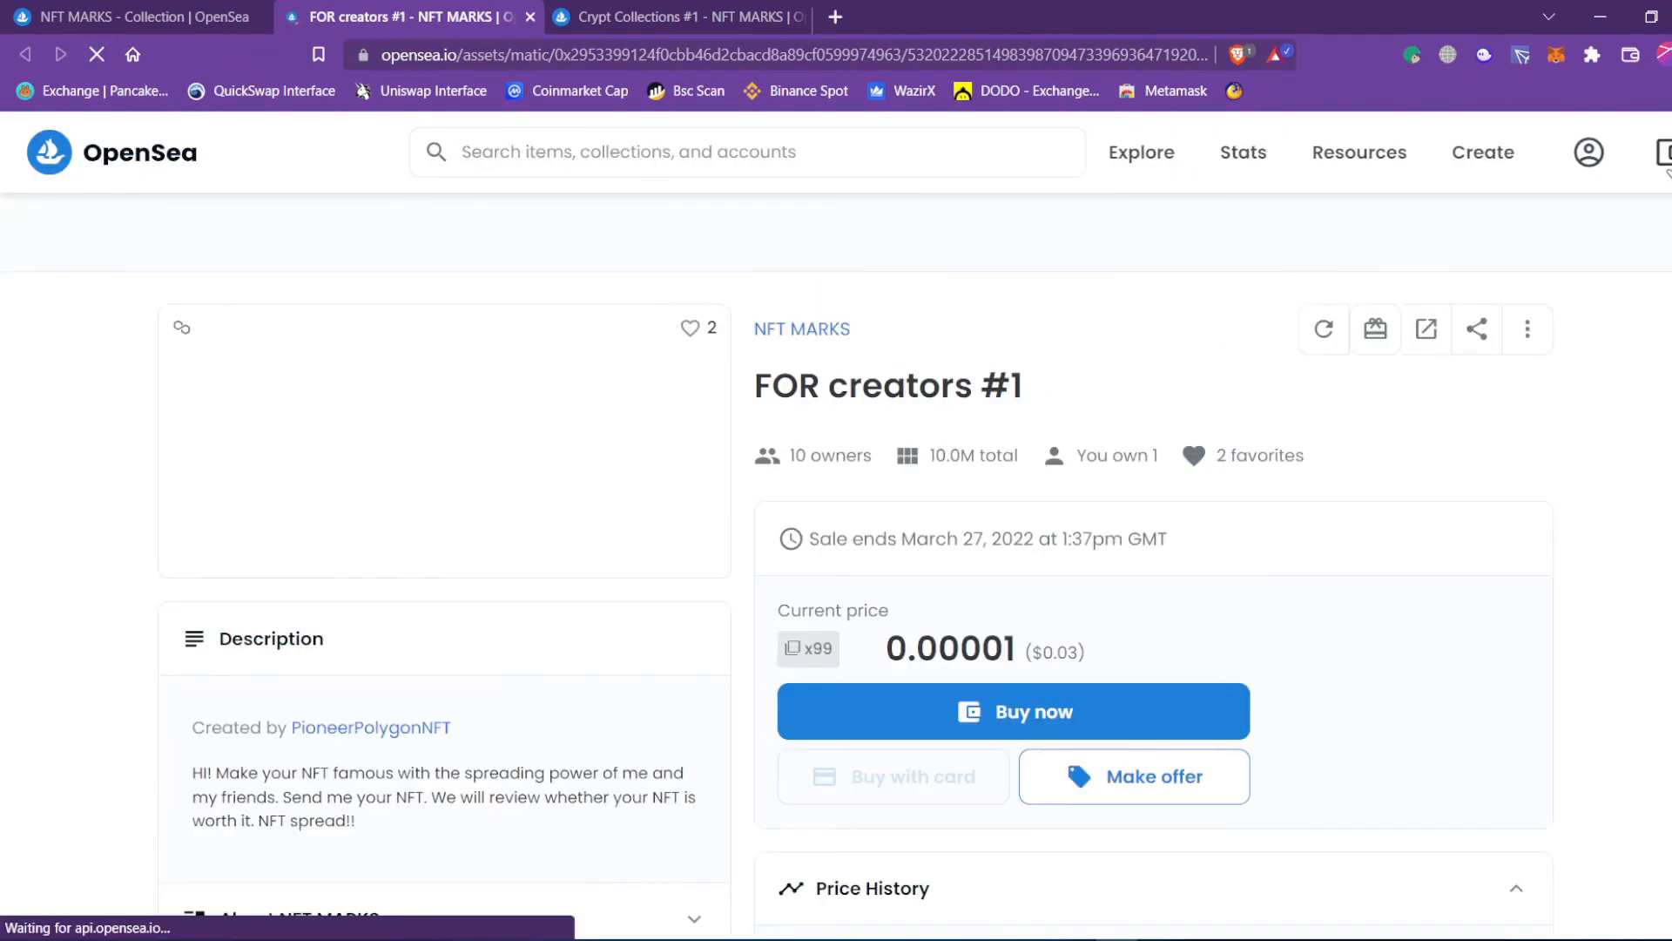
click(1664, 165)
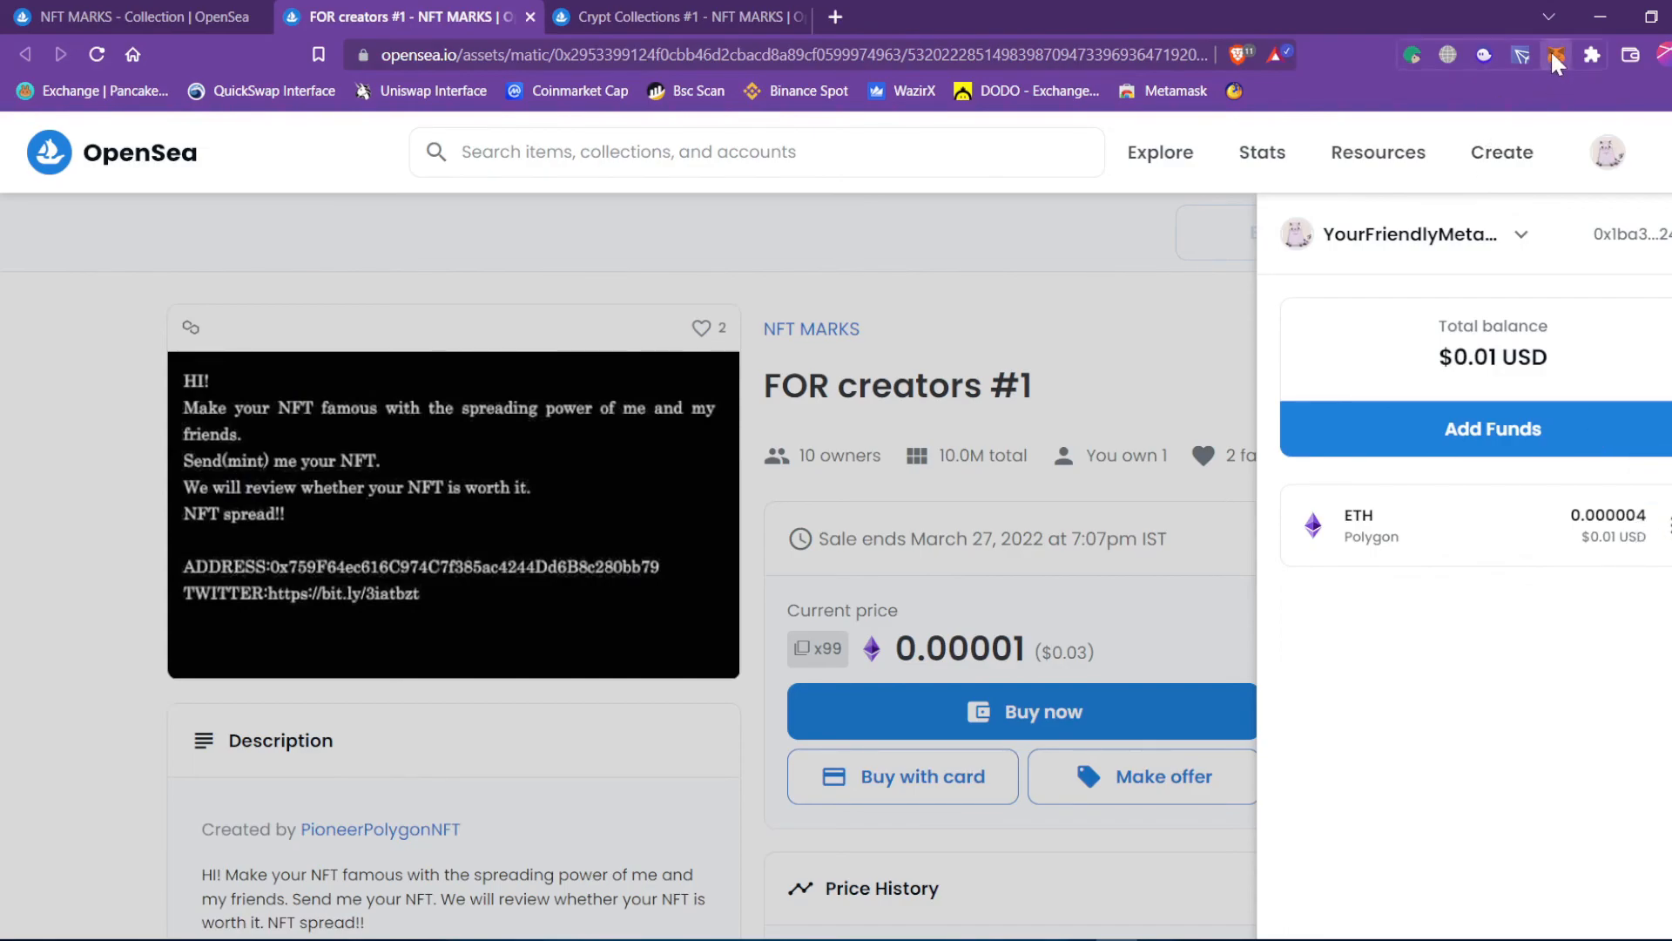
click(1556, 59)
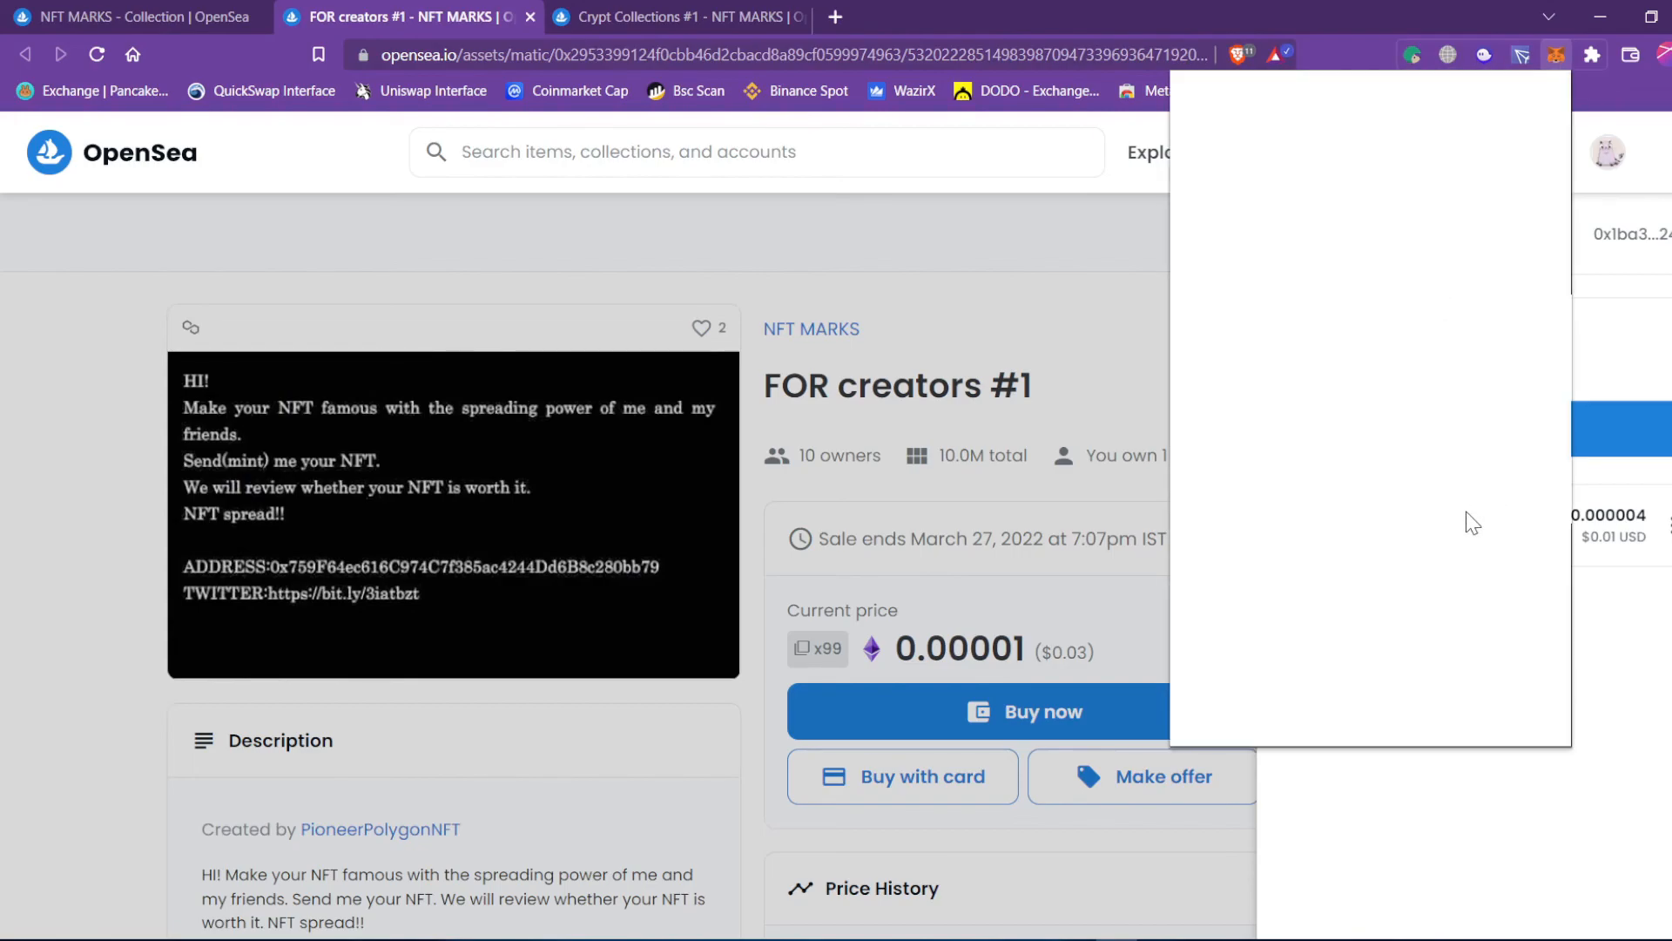
click(1265, 503)
scroll(1263, 527, down, 2)
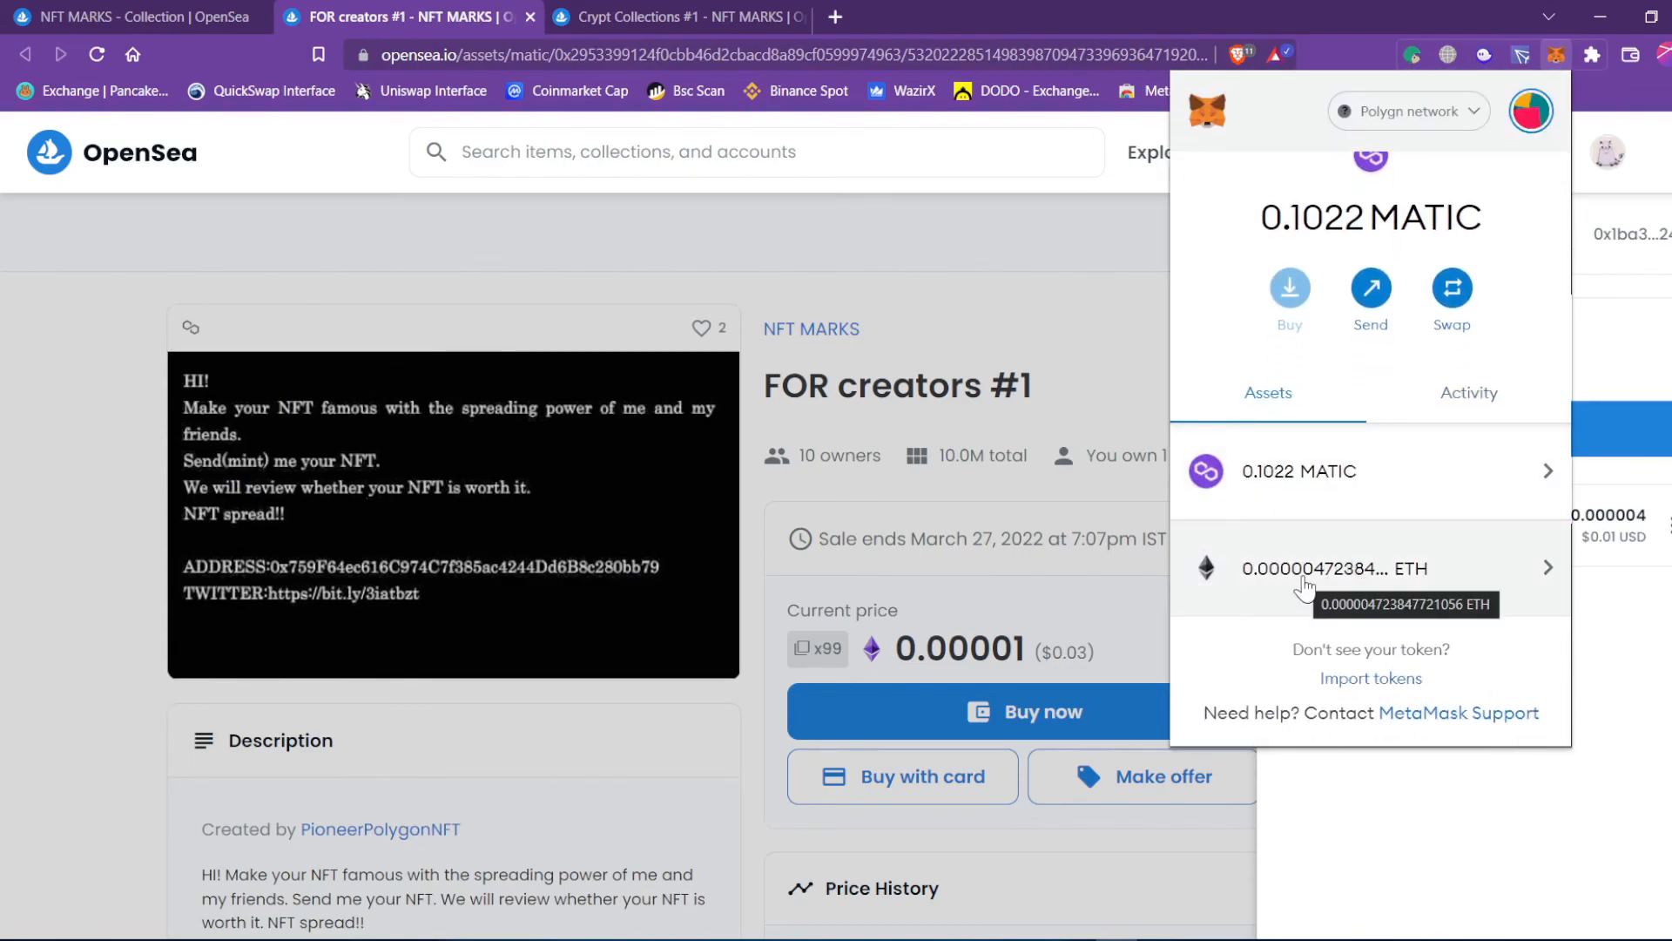
click(1017, 199)
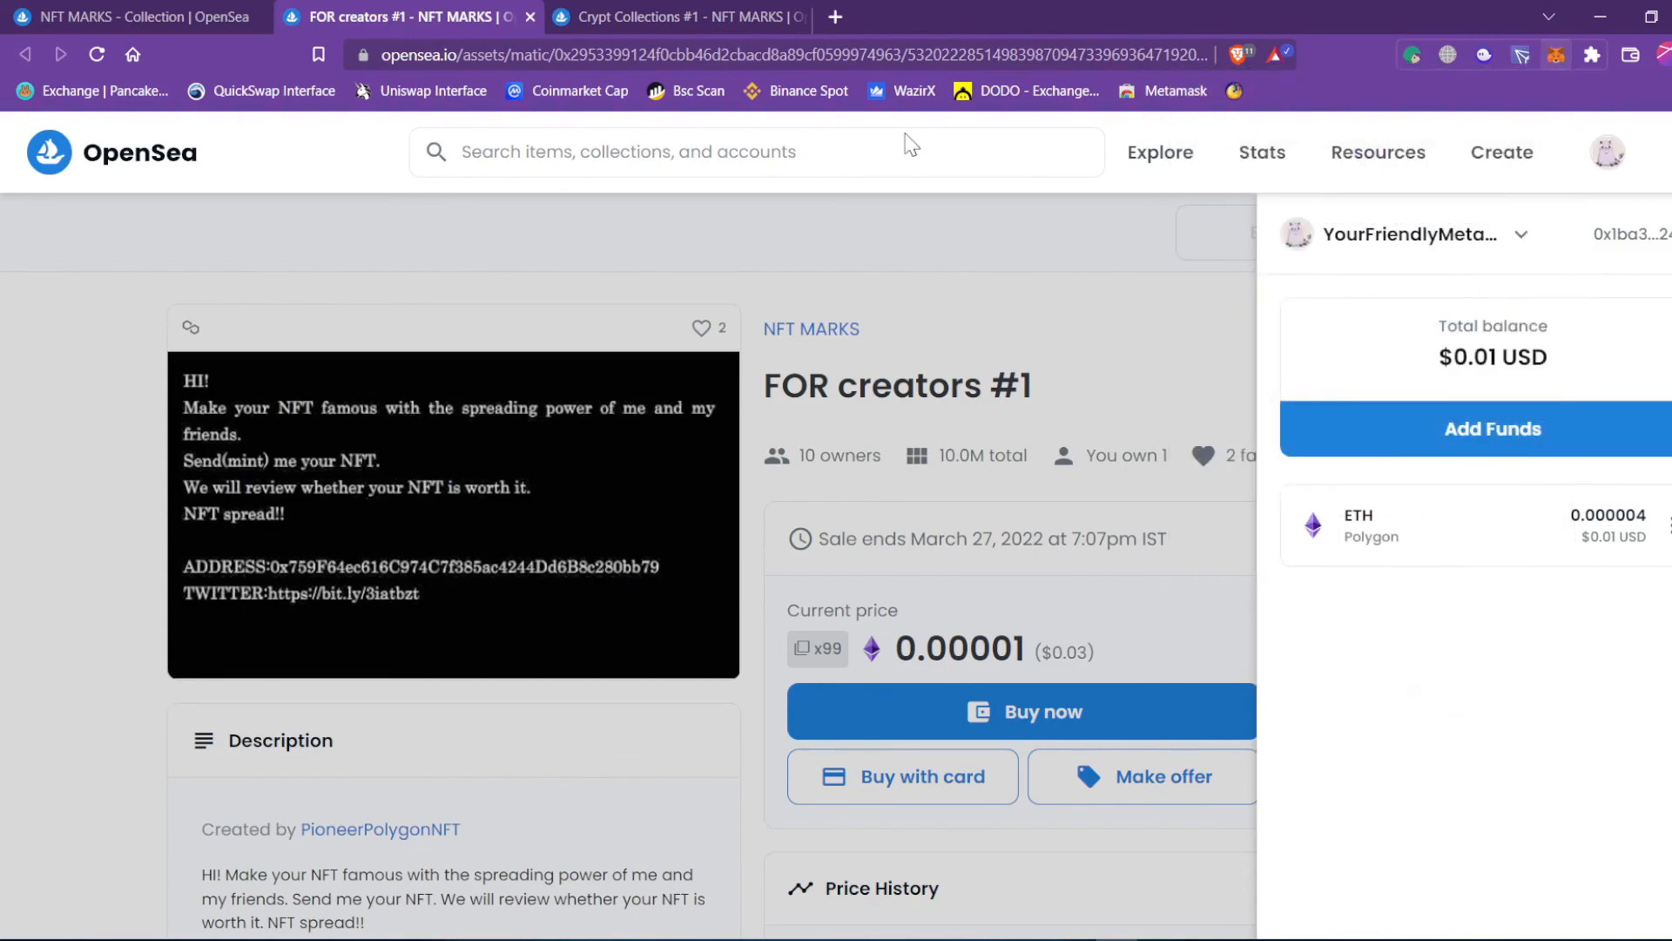
click(1016, 199)
click(129, 23)
Browse the four collected NFTs on the profile and open the Shaktiman (aka Pandit Gangadhar) item.
mouse_move(1568, 165)
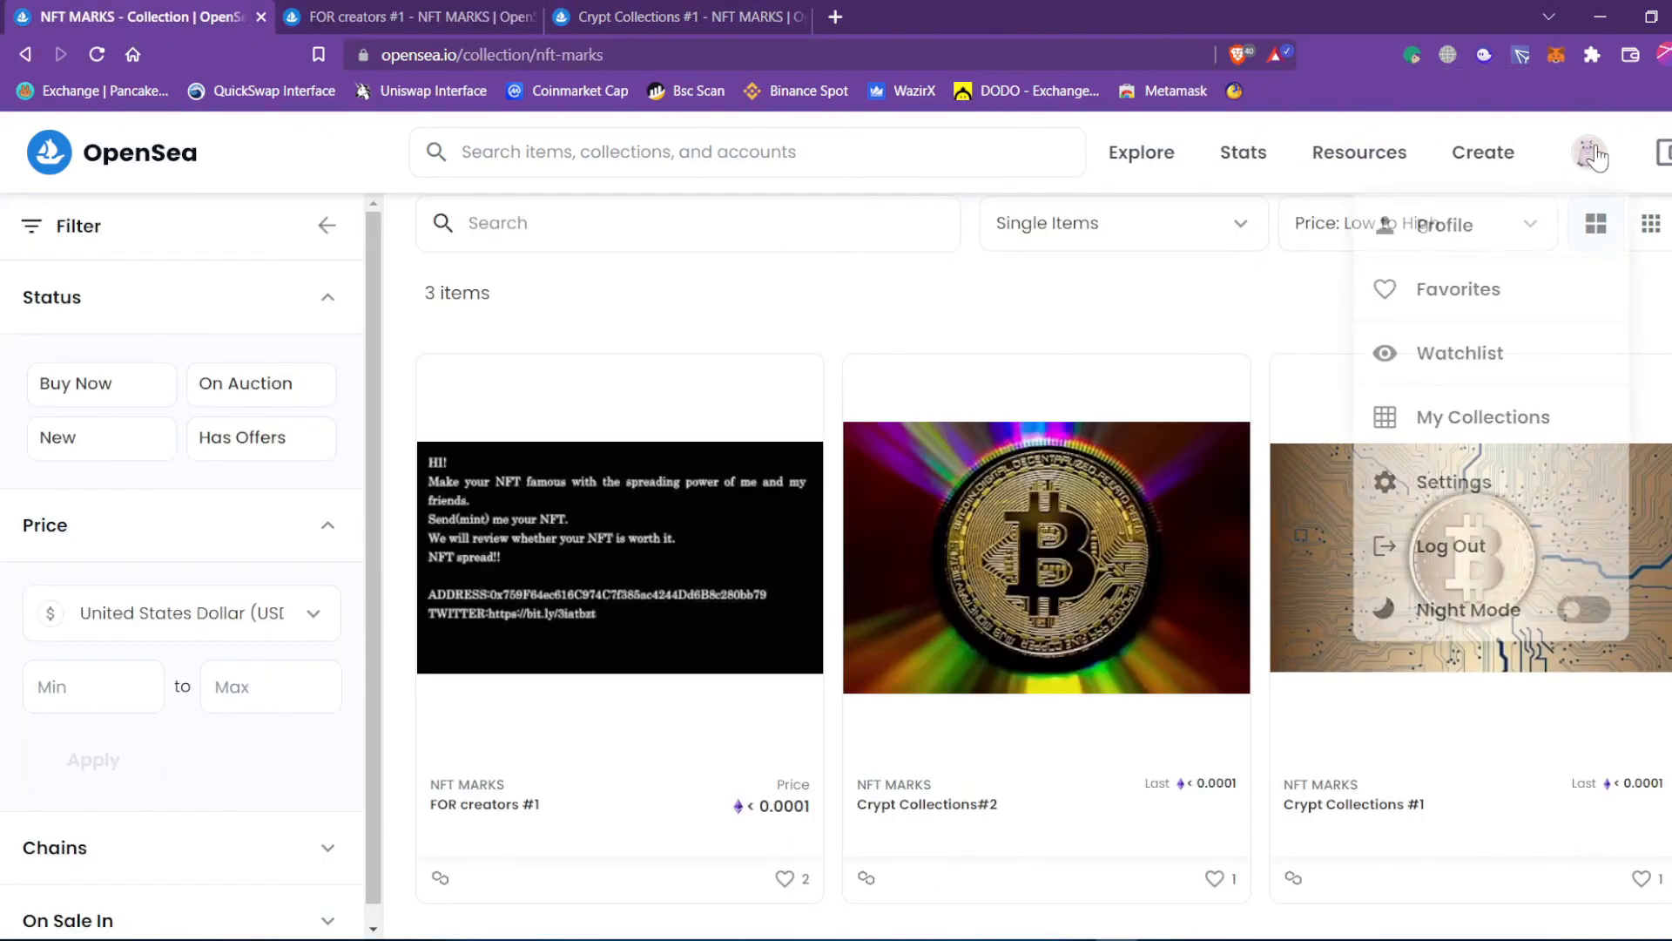
click(1504, 246)
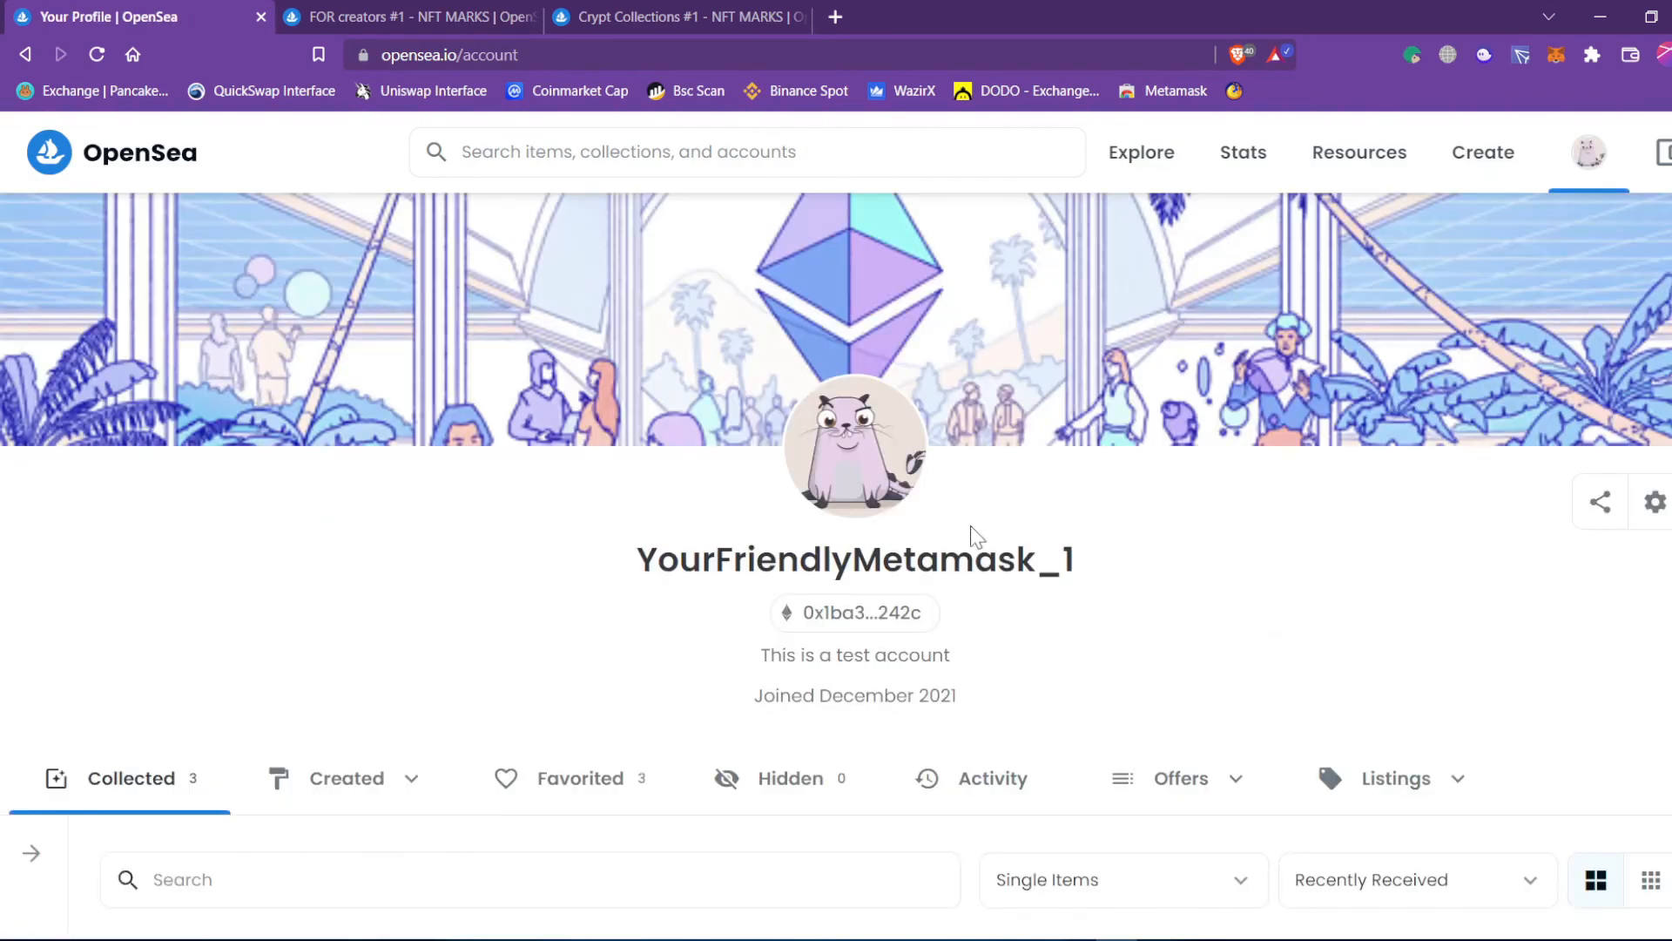
scroll(971, 539, down, 5)
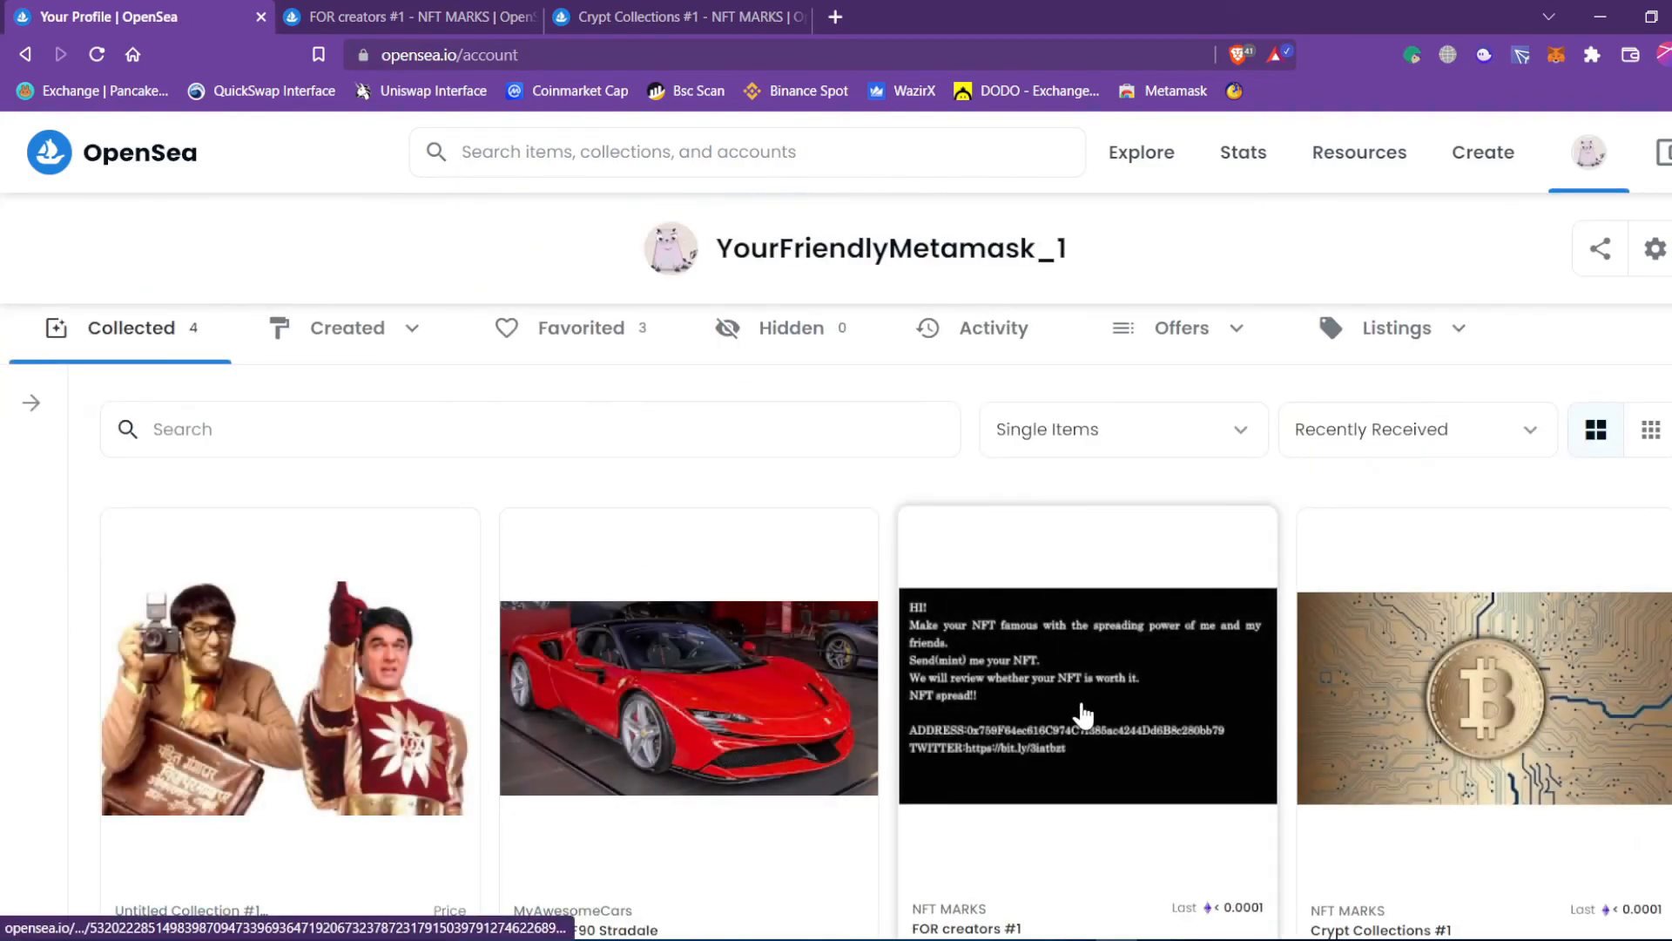
scroll(1082, 707, down, 2)
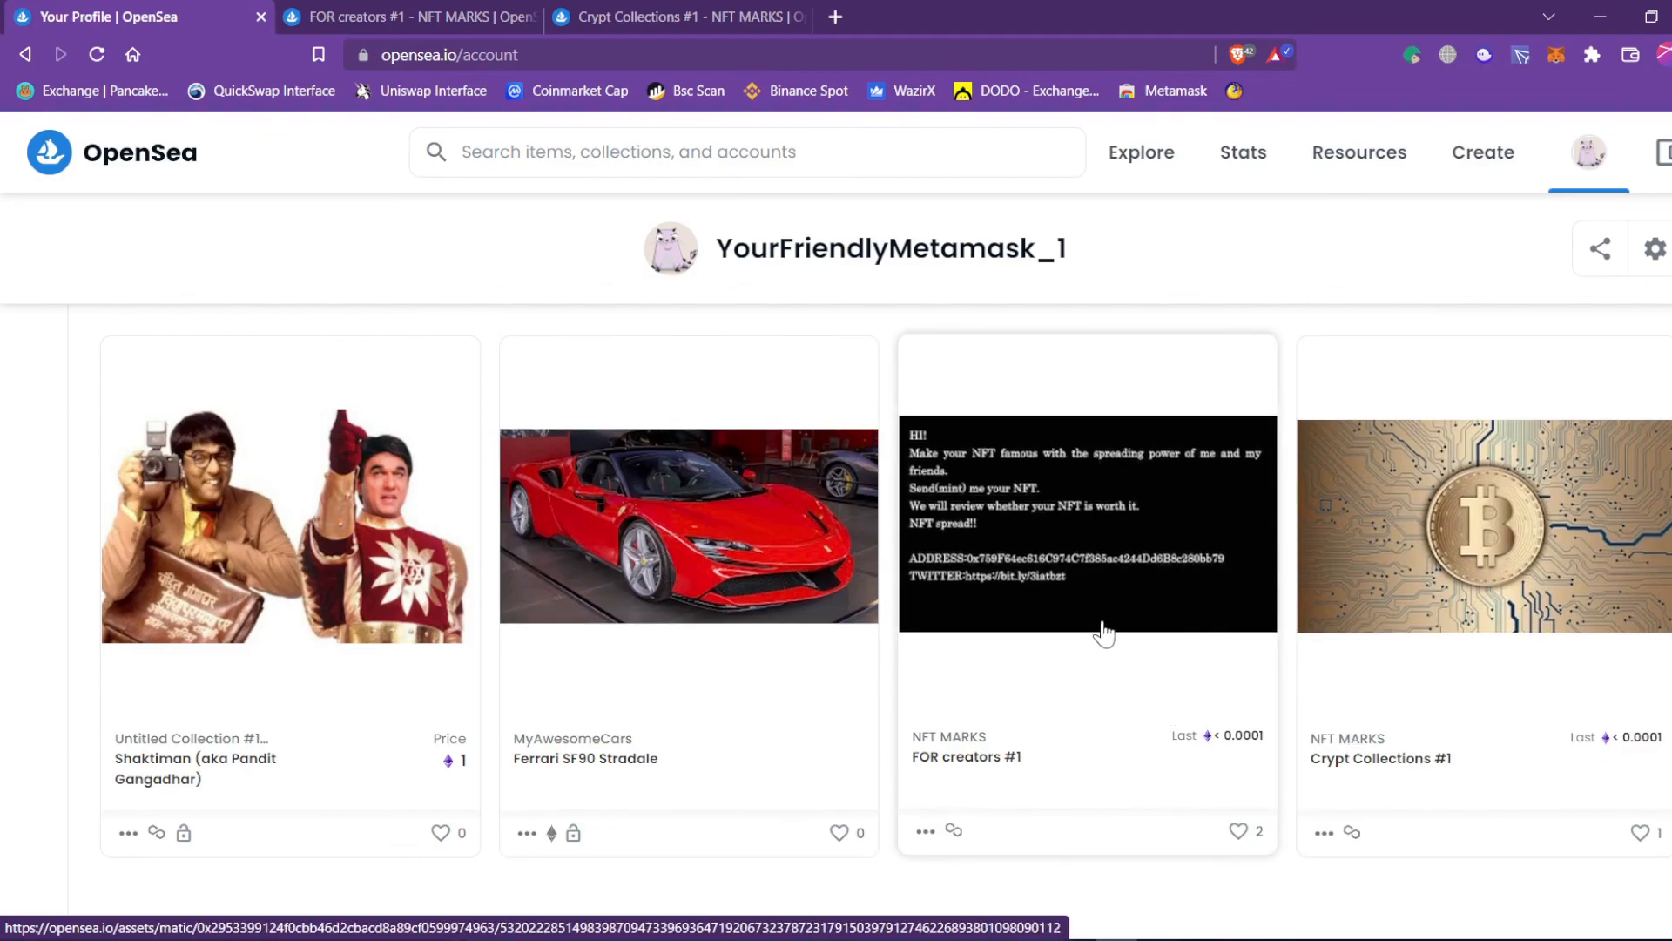
click(303, 770)
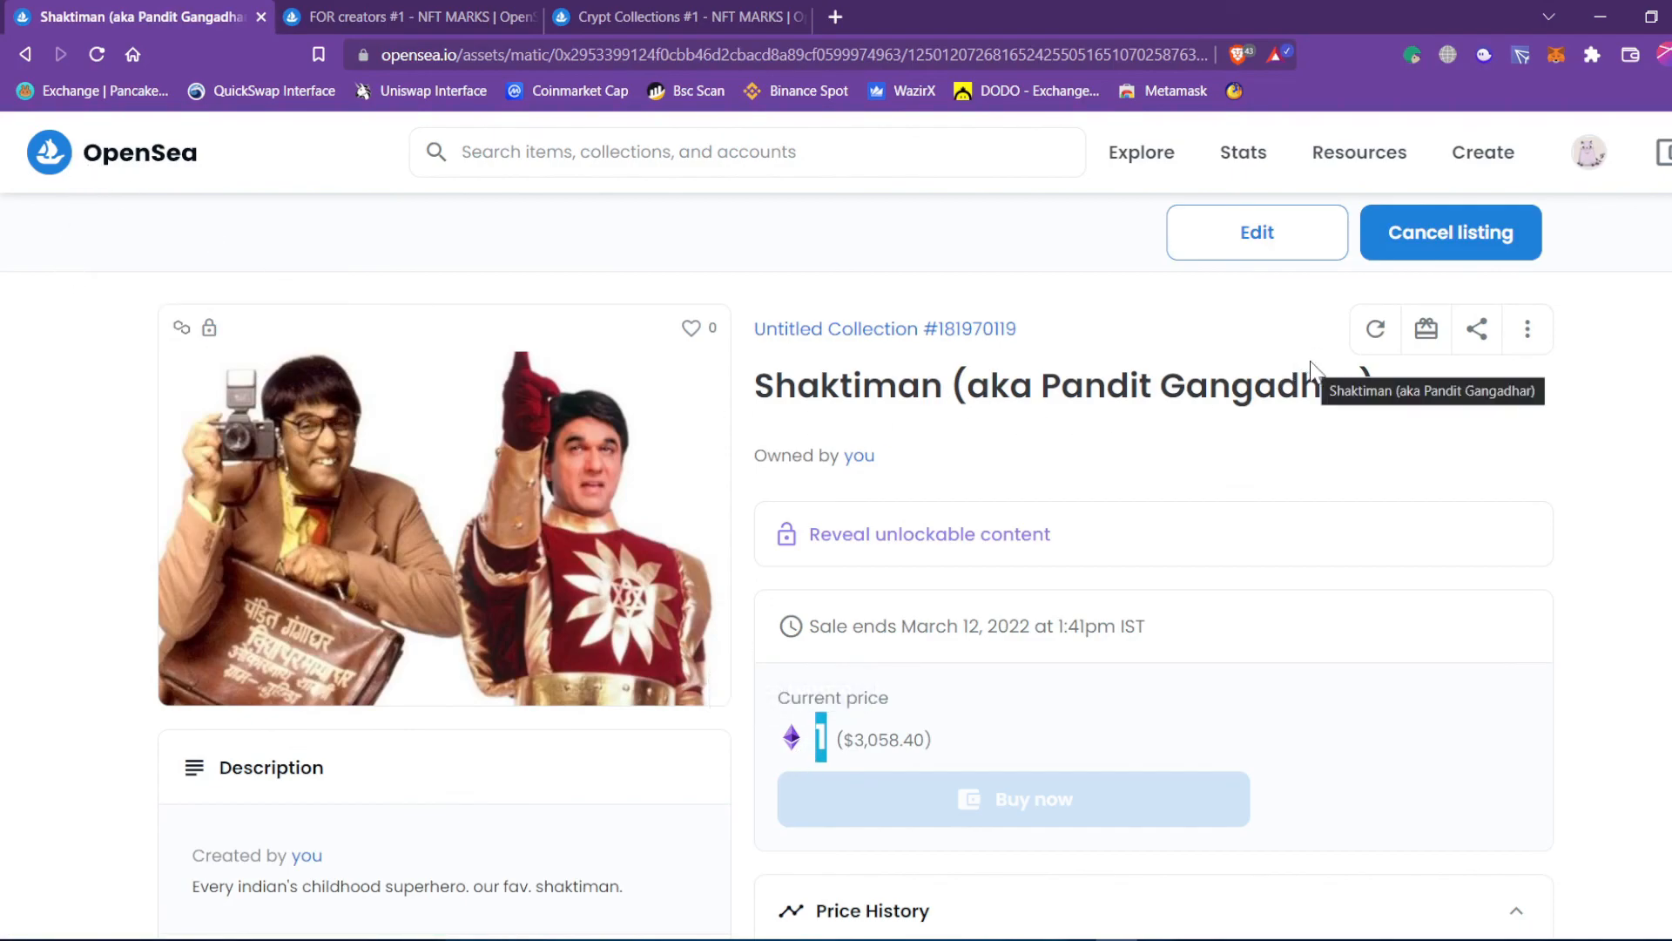
click(1095, 298)
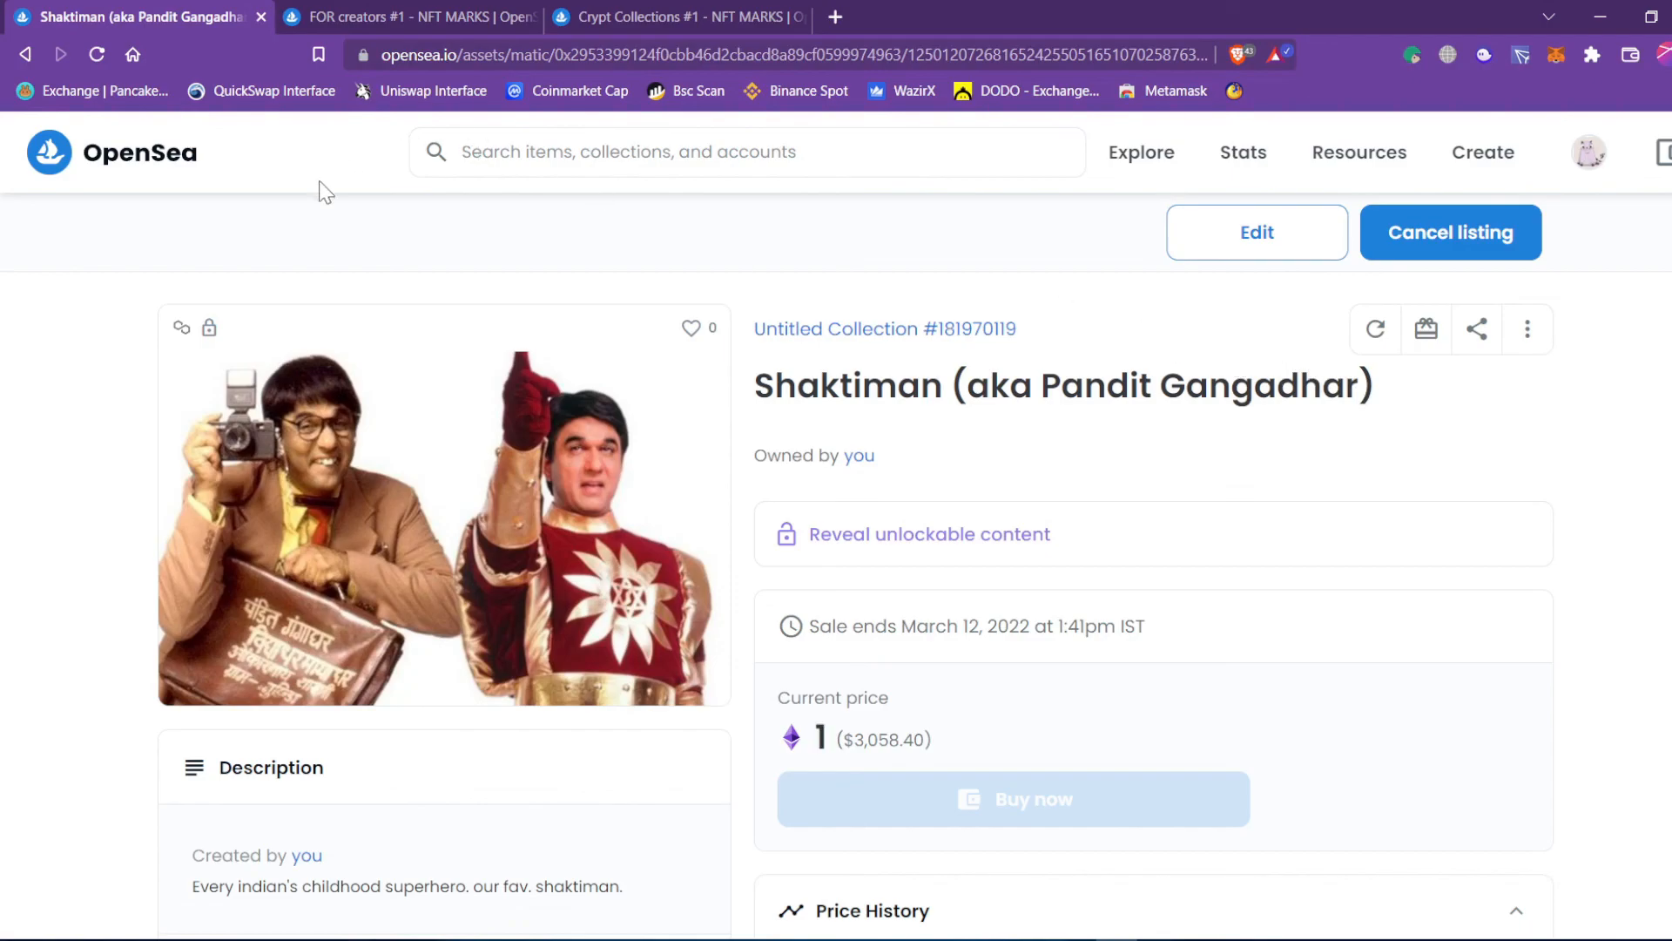